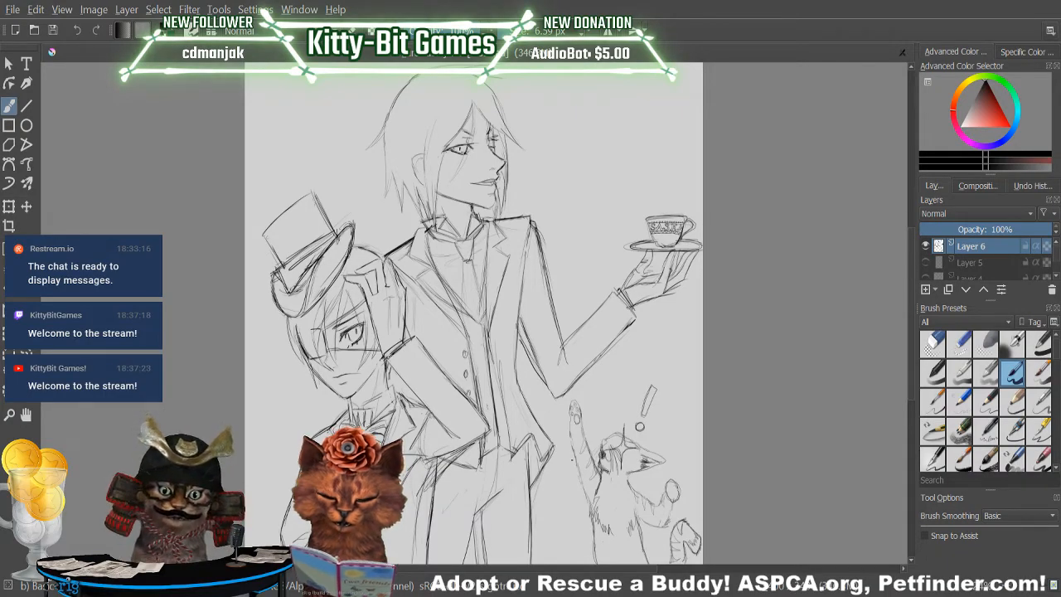
Darken the contour lines of the tall figure's raised sleeve and coat side from the shoulder down to the elbow.
{"action": "key", "text": "slash"}
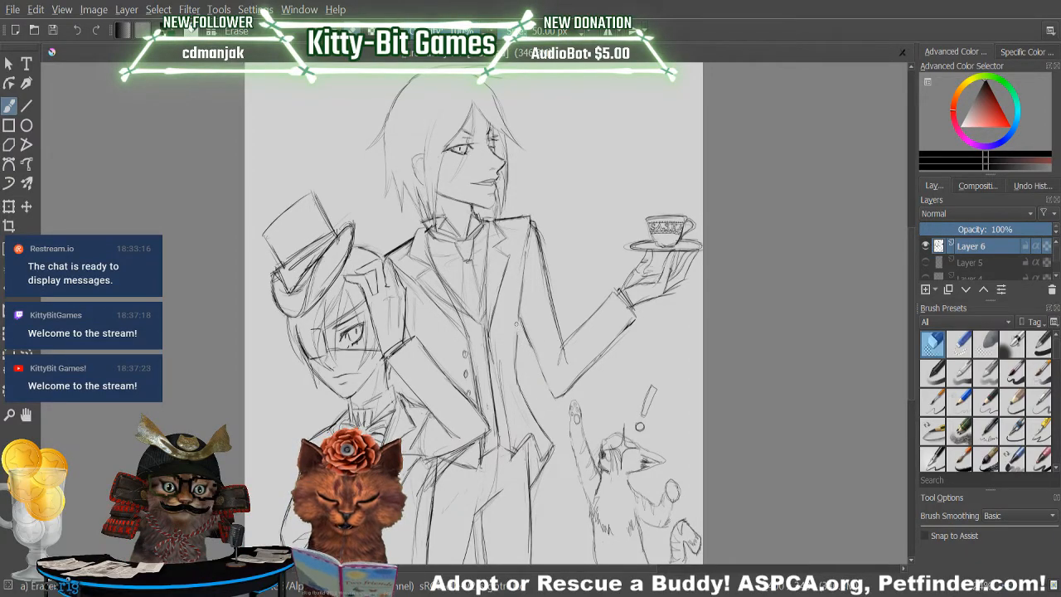
{"action": "key", "text": "slash"}
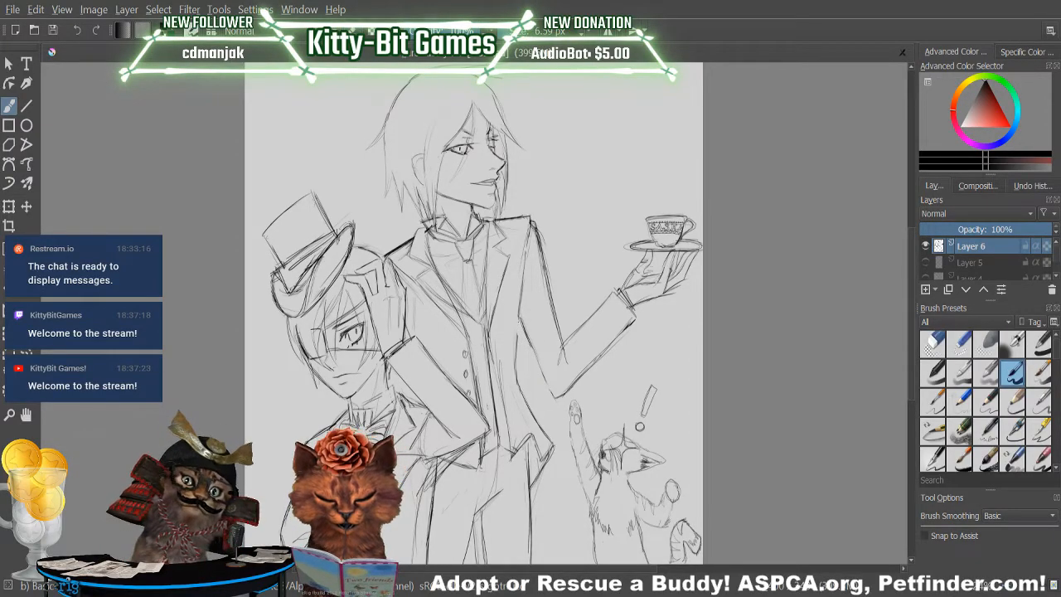
{"action": "left_click_drag", "start_coordinate": [524, 274], "coordinate": [519, 344]}
{"action": "mouse_move", "coordinate": [531, 226]}
{"action": "left_mouse_down"}
{"action": "mouse_move", "coordinate": [519, 331]}
{"action": "mouse_move", "coordinate": [550, 387]}
{"action": "left_mouse_up"}
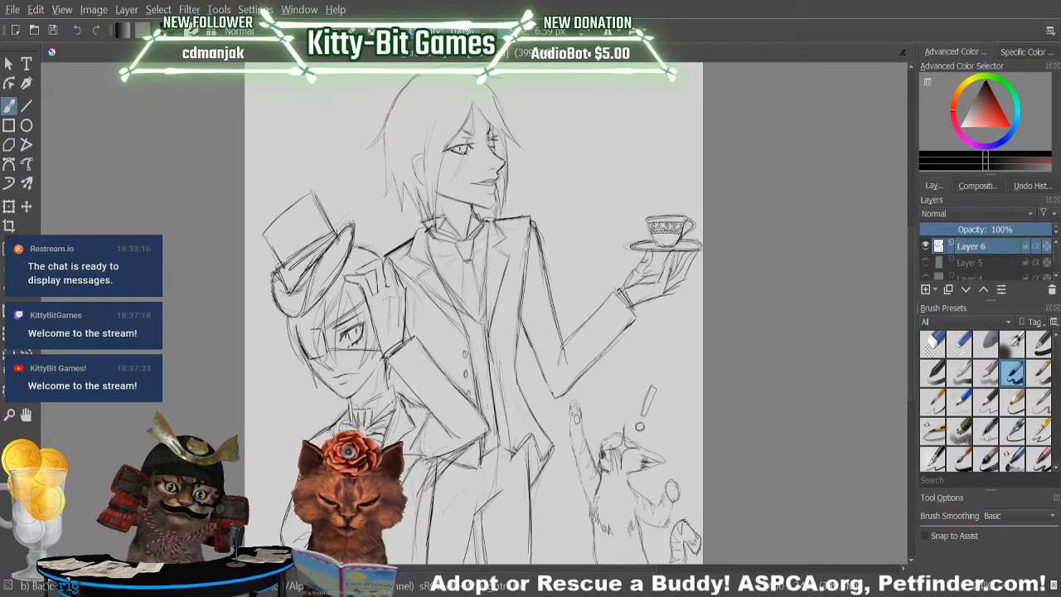
{"action": "mouse_move", "coordinate": [532, 350]}
{"action": "left_mouse_down"}
{"action": "mouse_move", "coordinate": [552, 396]}
{"action": "mouse_move", "coordinate": [548, 380]}
{"action": "left_mouse_up"}
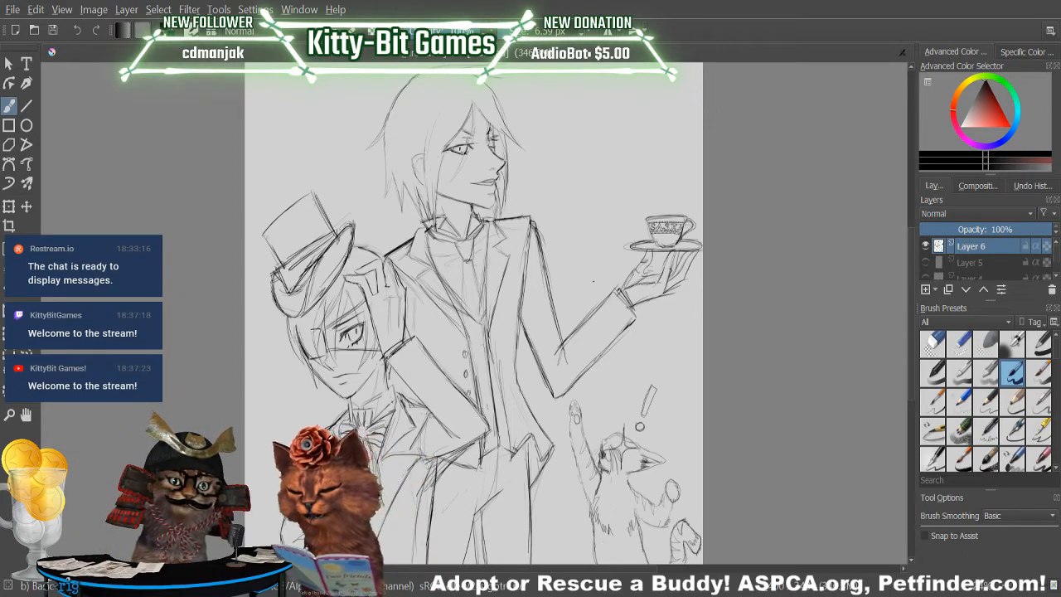
Erase stray marks at the inner elbow of the raised arm and redraw the short fabric crease there.
{"action": "key", "text": "slash"}
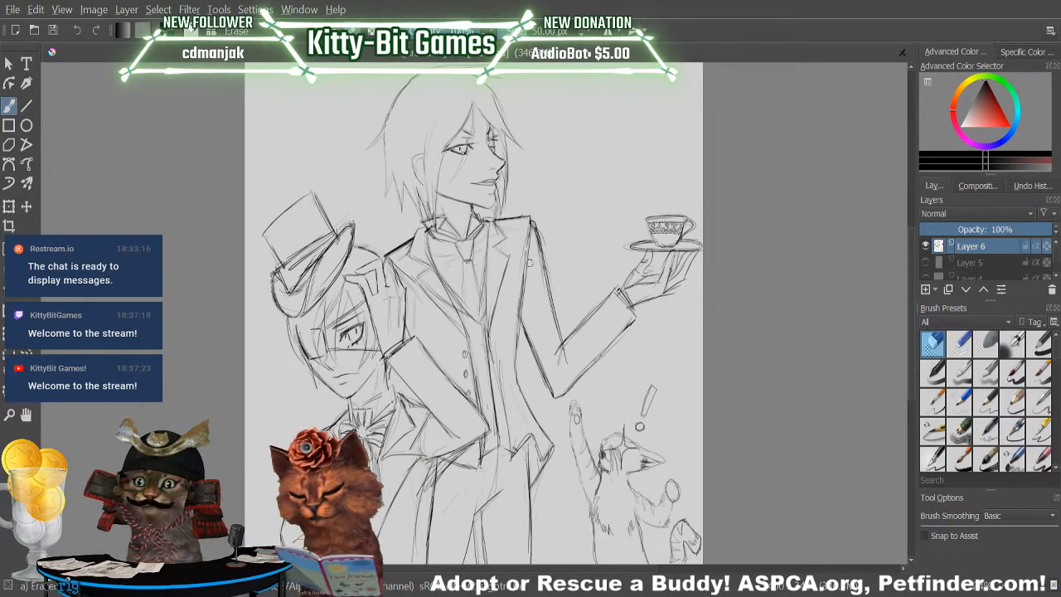
{"action": "mouse_move", "coordinate": [563, 353]}
{"action": "left_mouse_down"}
{"action": "mouse_move", "coordinate": [571, 338]}
{"action": "mouse_move", "coordinate": [560, 355]}
{"action": "left_mouse_up"}
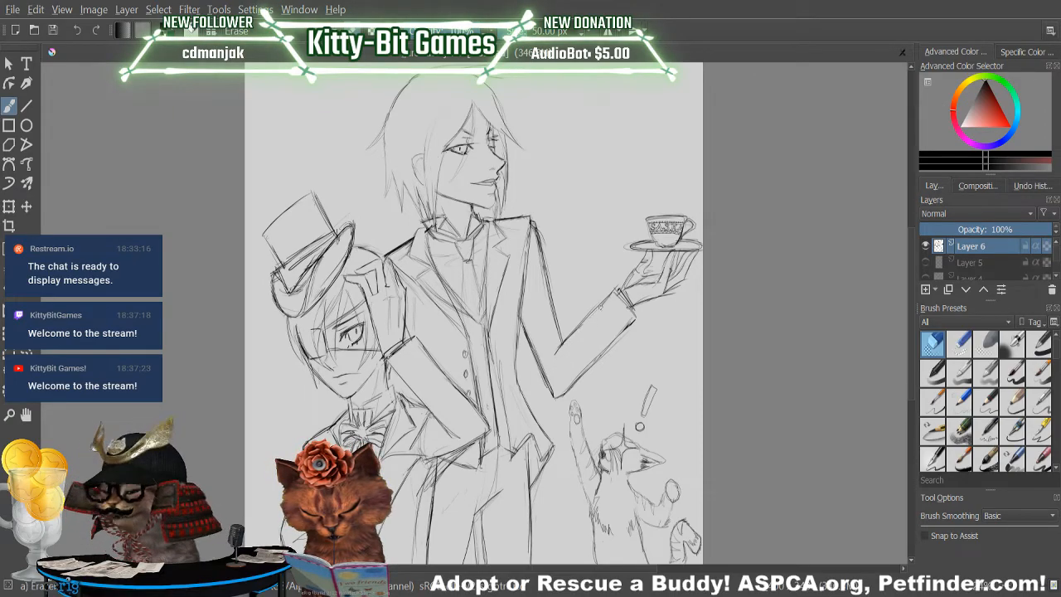
{"action": "key", "text": "slash"}
{"action": "left_click_drag", "start_coordinate": [564, 346], "coordinate": [561, 367]}
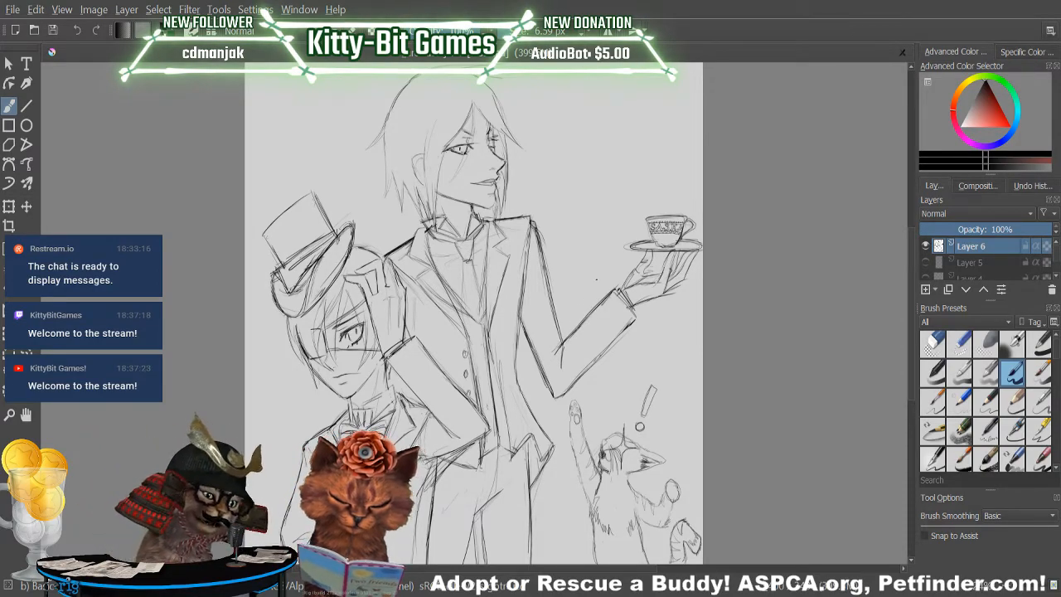
{"action": "key", "text": "slash"}
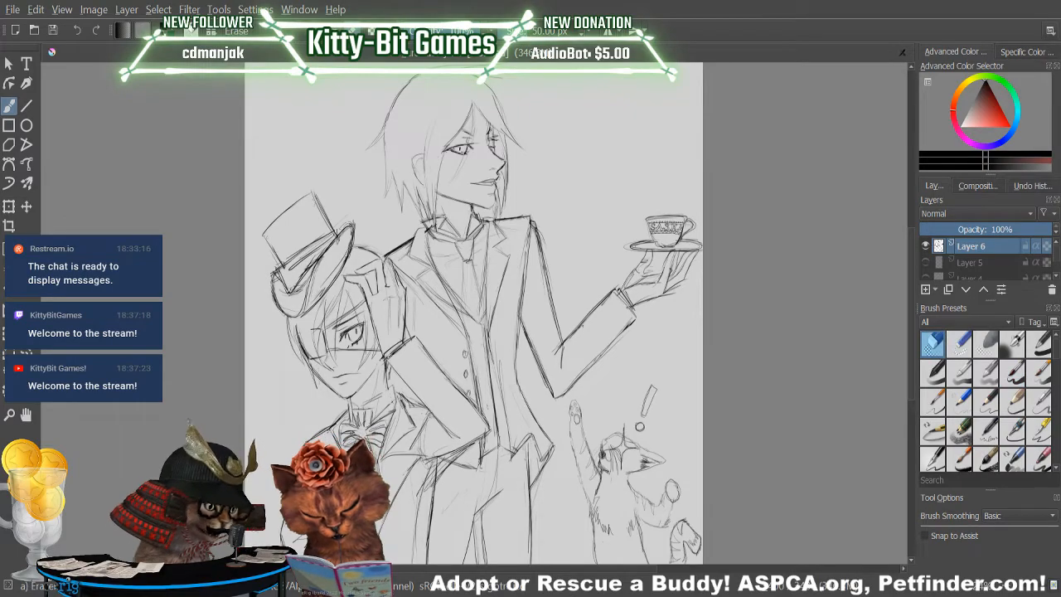
{"action": "left_click", "coordinate": [77, 31]}
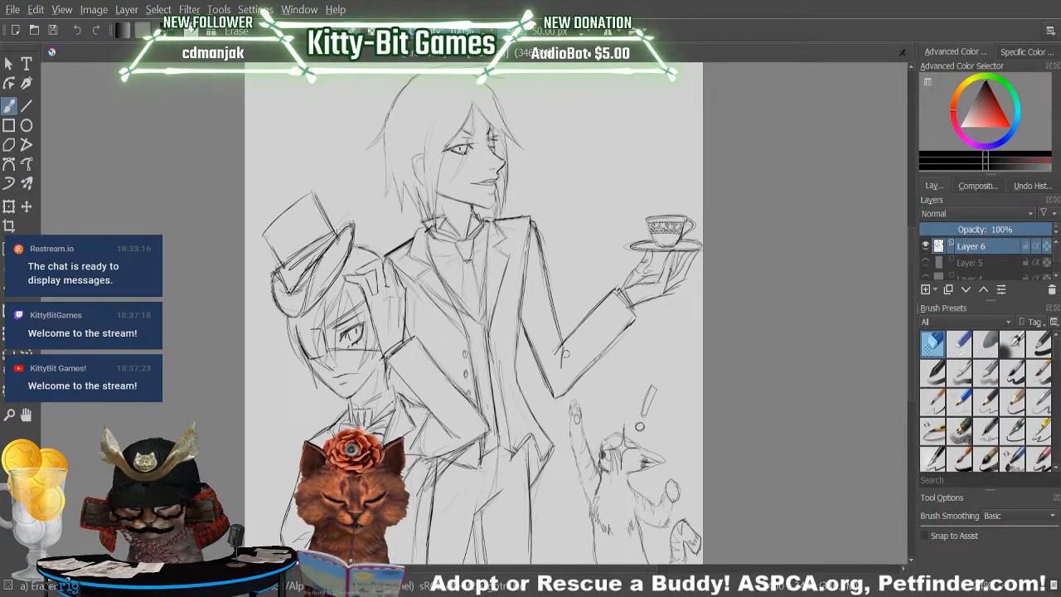
{"action": "key", "text": "slash"}
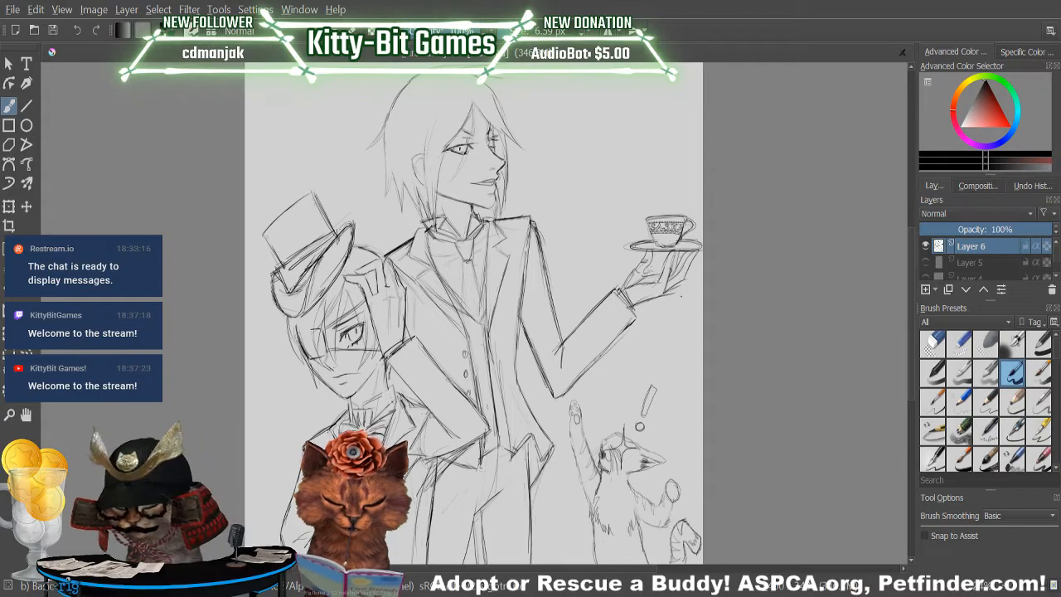
Sketch a cuff band across the wrist end of the raised sleeve and erase the excess lines inside it.
{"action": "left_click_drag", "start_coordinate": [613, 293], "coordinate": [636, 319]}
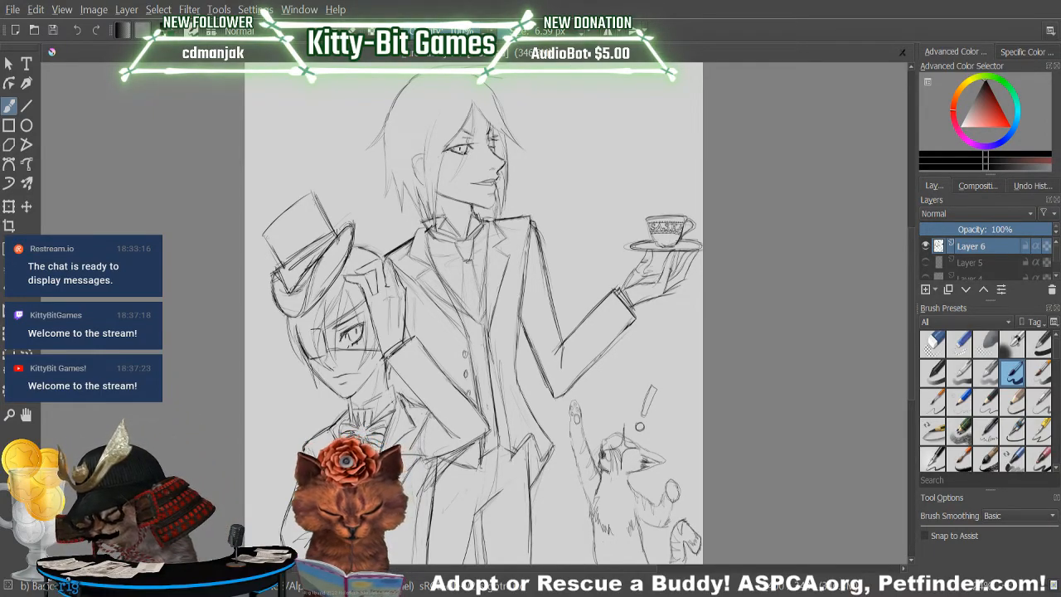
{"action": "left_click_drag", "start_coordinate": [620, 292], "coordinate": [638, 316]}
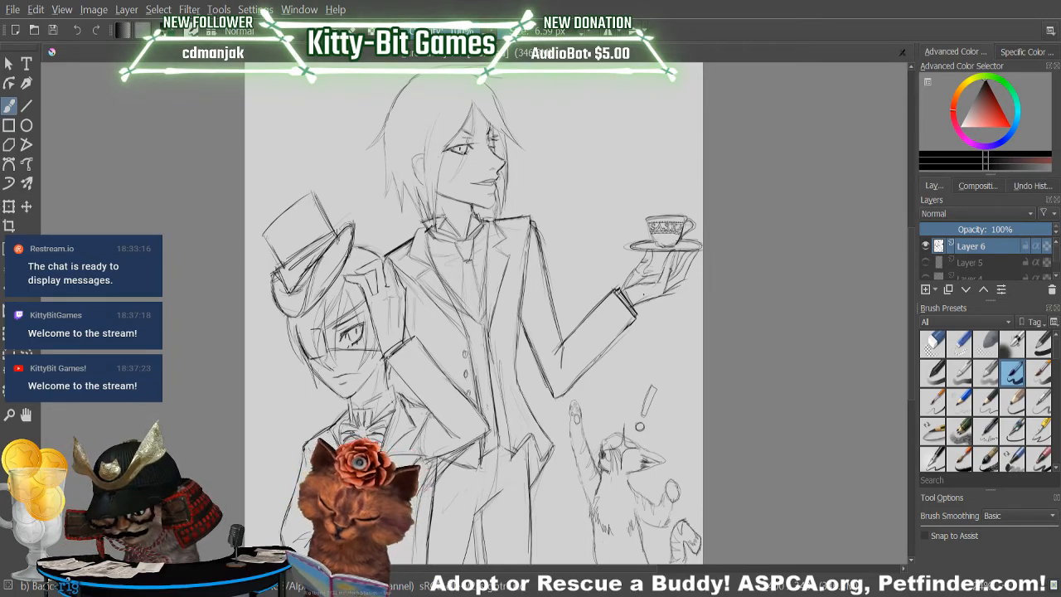
{"action": "left_click", "coordinate": [933, 344]}
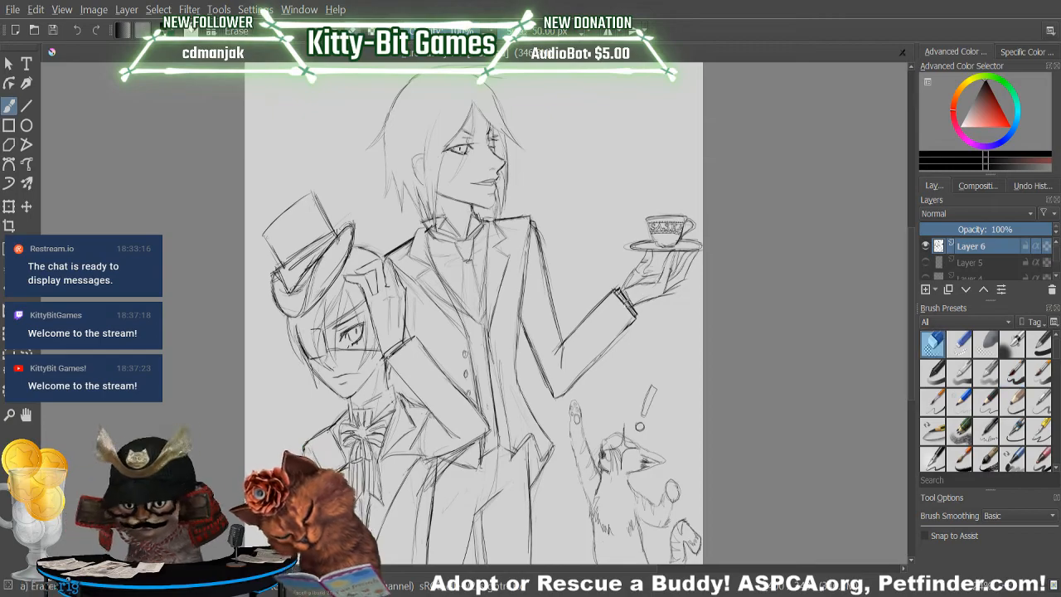
{"action": "left_click_drag", "start_coordinate": [622, 296], "coordinate": [633, 312]}
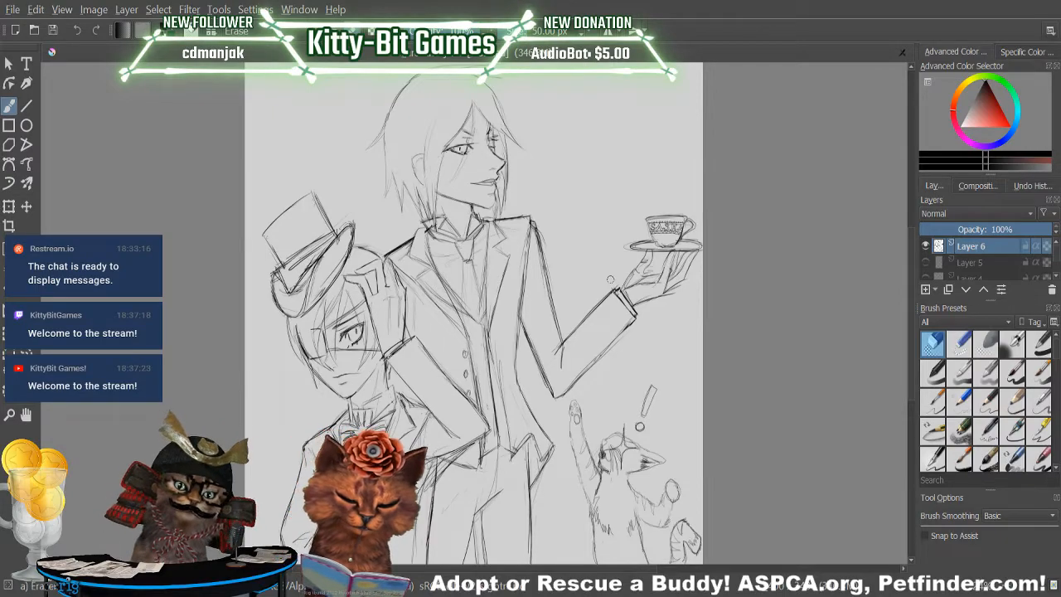
{"action": "key", "text": "slash"}
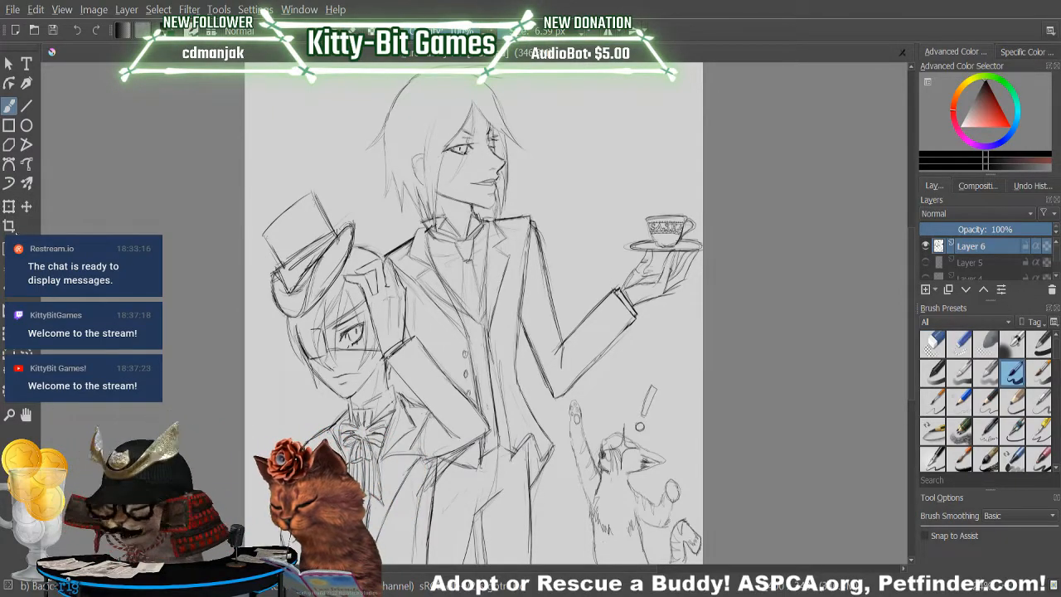
Outline-select the hand, saucer and teacup, transform them slightly larger and realign them with the sleeve cuff.
{"action": "left_click", "coordinate": [26, 353]}
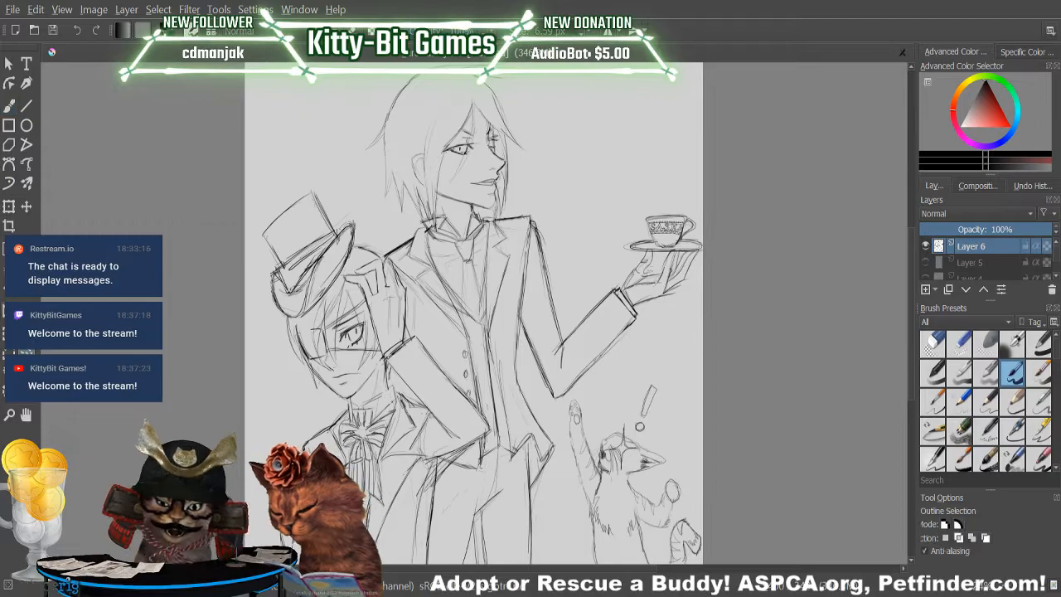
{"action": "mouse_move", "coordinate": [623, 290]}
{"action": "left_mouse_down"}
{"action": "mouse_move", "coordinate": [615, 266]}
{"action": "mouse_move", "coordinate": [618, 228]}
{"action": "mouse_move", "coordinate": [654, 195]}
{"action": "mouse_move", "coordinate": [703, 207]}
{"action": "mouse_move", "coordinate": [717, 272]}
{"action": "mouse_move", "coordinate": [688, 312]}
{"action": "mouse_move", "coordinate": [652, 325]}
{"action": "left_mouse_up"}
{"action": "left_click_drag", "start_coordinate": [614, 282], "coordinate": [615, 284]}
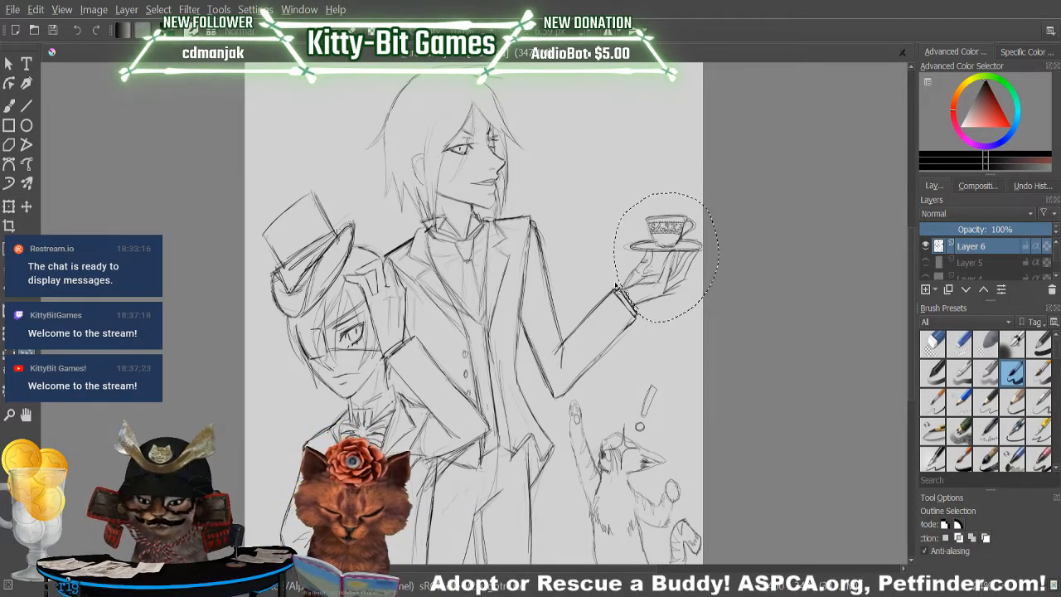
{"action": "left_click", "coordinate": [8, 207]}
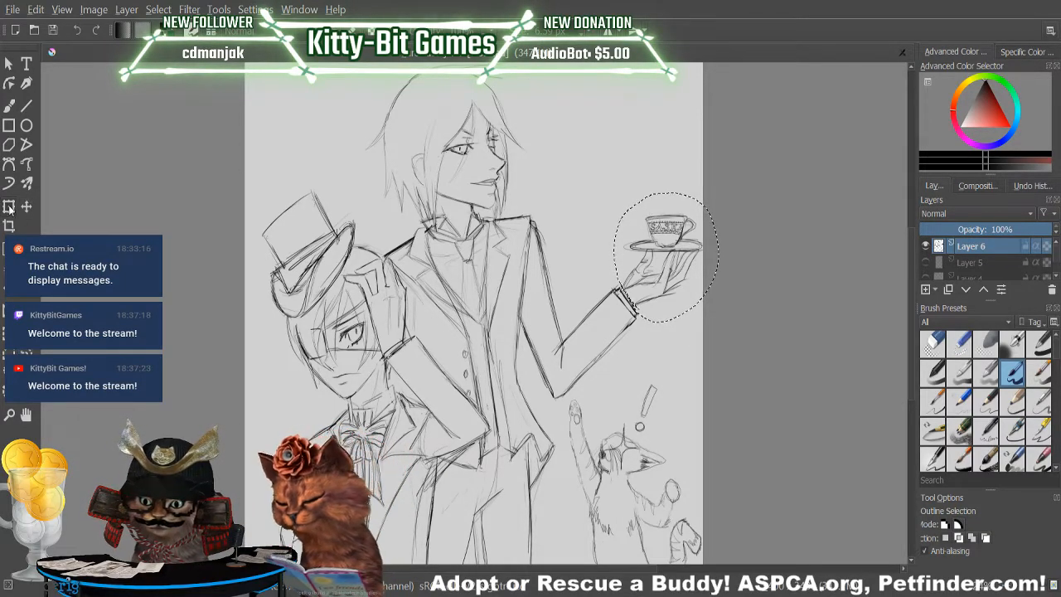
{"action": "left_click_drag", "start_coordinate": [721, 323], "coordinate": [746, 337]}
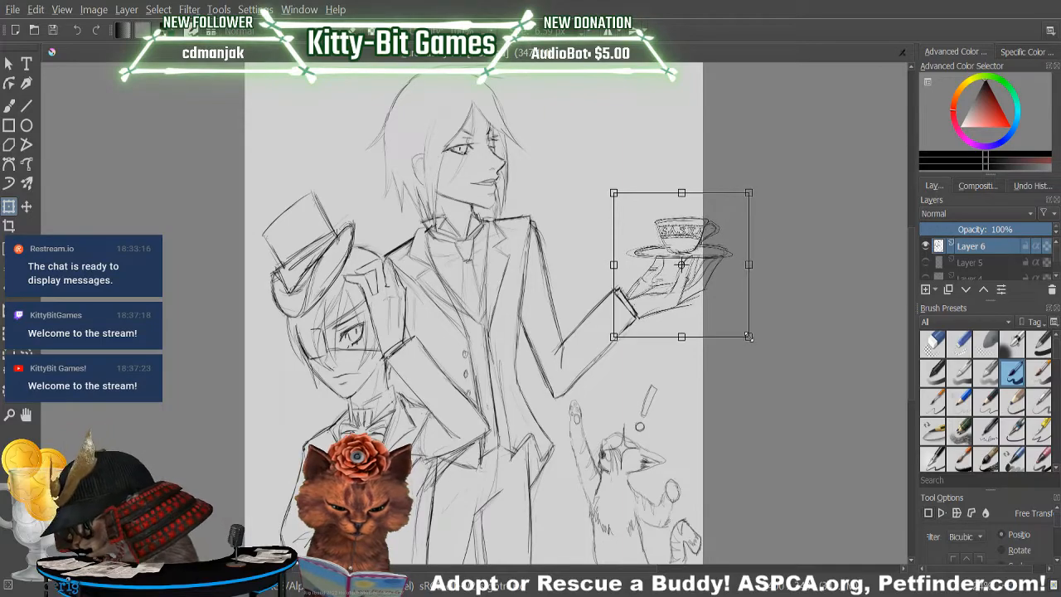
{"action": "left_click_drag", "start_coordinate": [732, 279], "coordinate": [725, 272]}
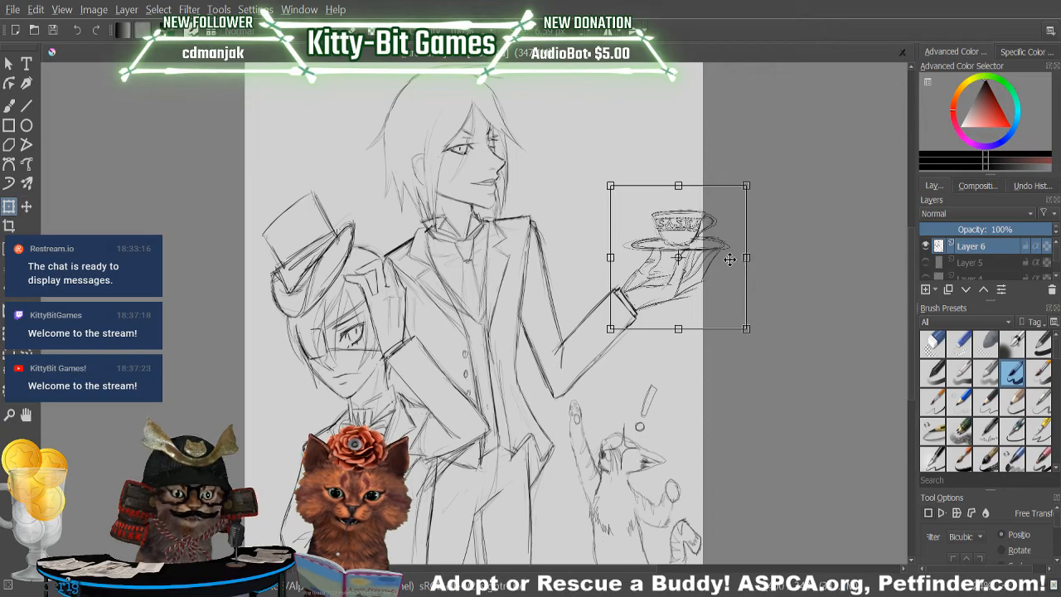
{"action": "left_click_drag", "start_coordinate": [746, 257], "coordinate": [724, 256]}
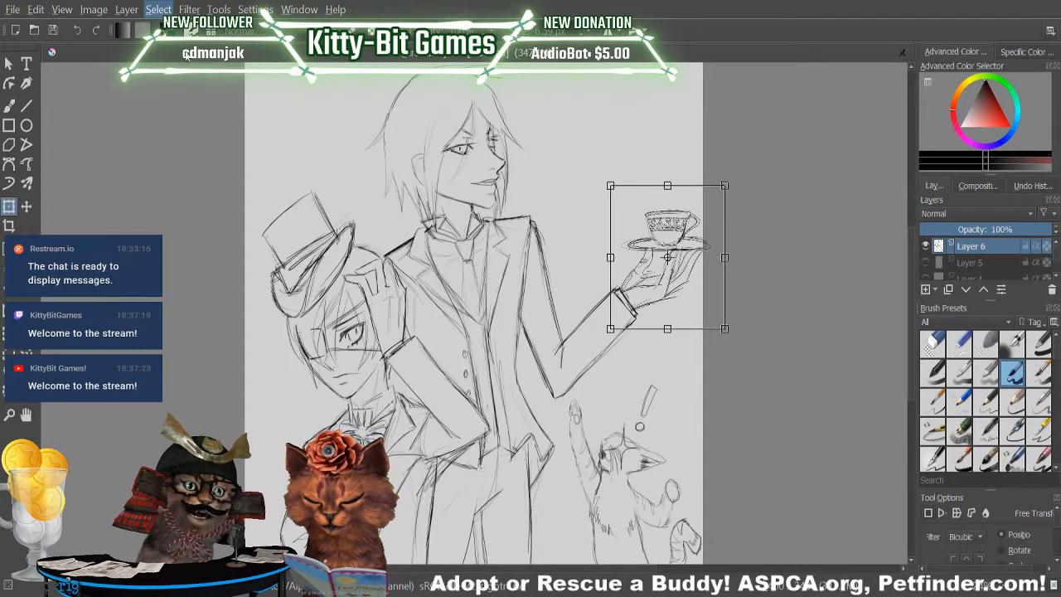
{"action": "key", "text": "Return"}
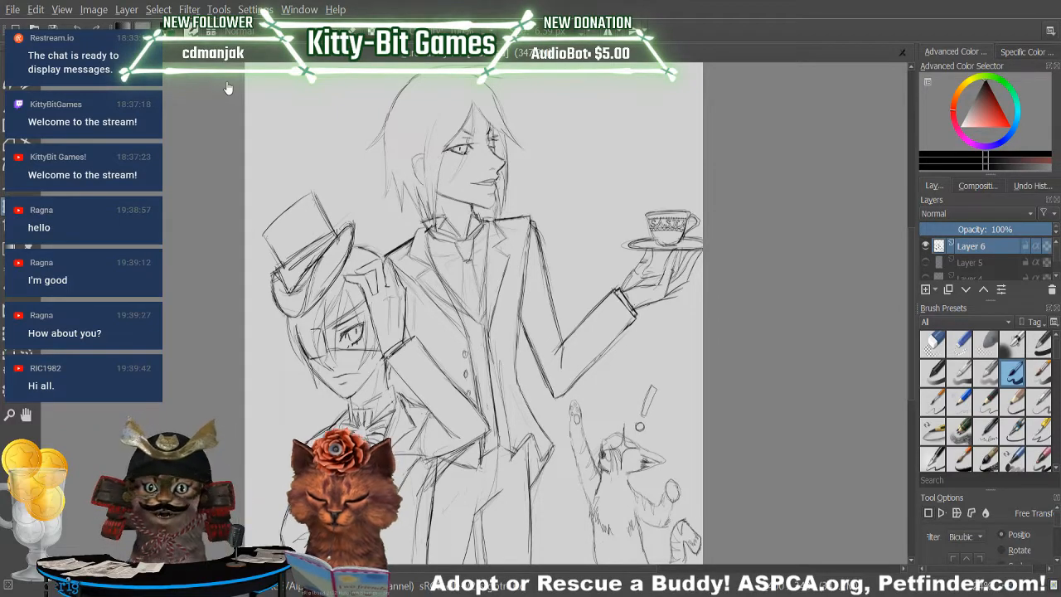
Sketch longer pointed coat tails below the tall figure's waist and erase the old hem lines between them.
{"action": "key", "text": "e"}
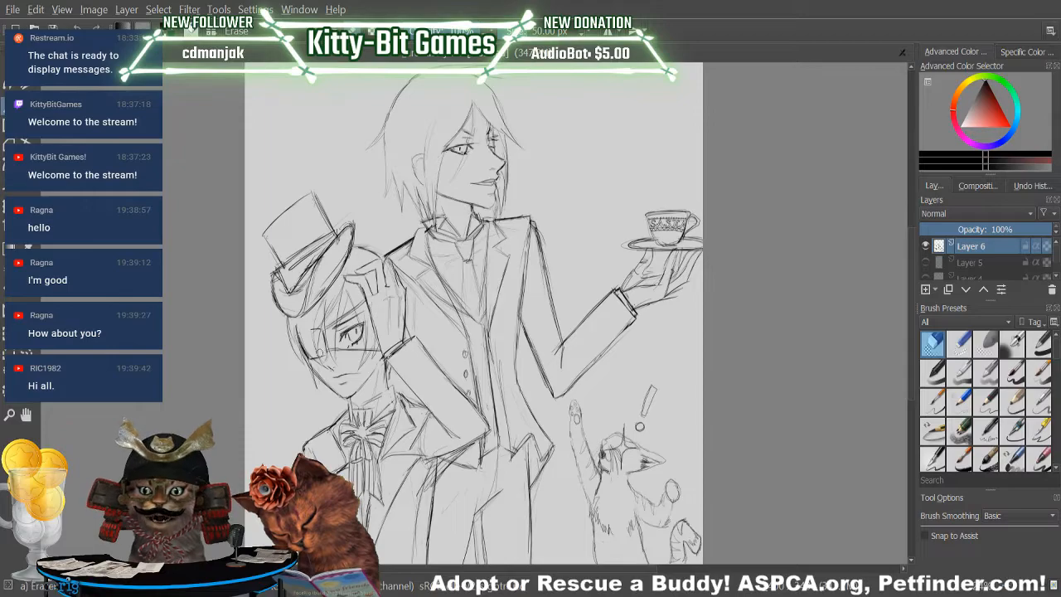
{"action": "key", "text": "e"}
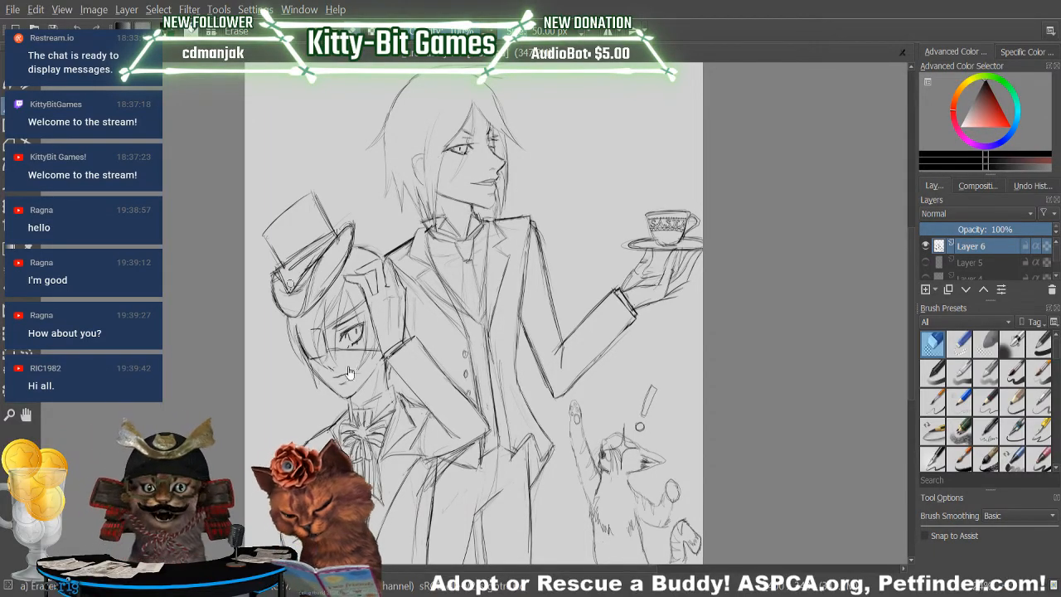
{"action": "key", "text": "ctrl+t"}
{"action": "key", "text": "b"}
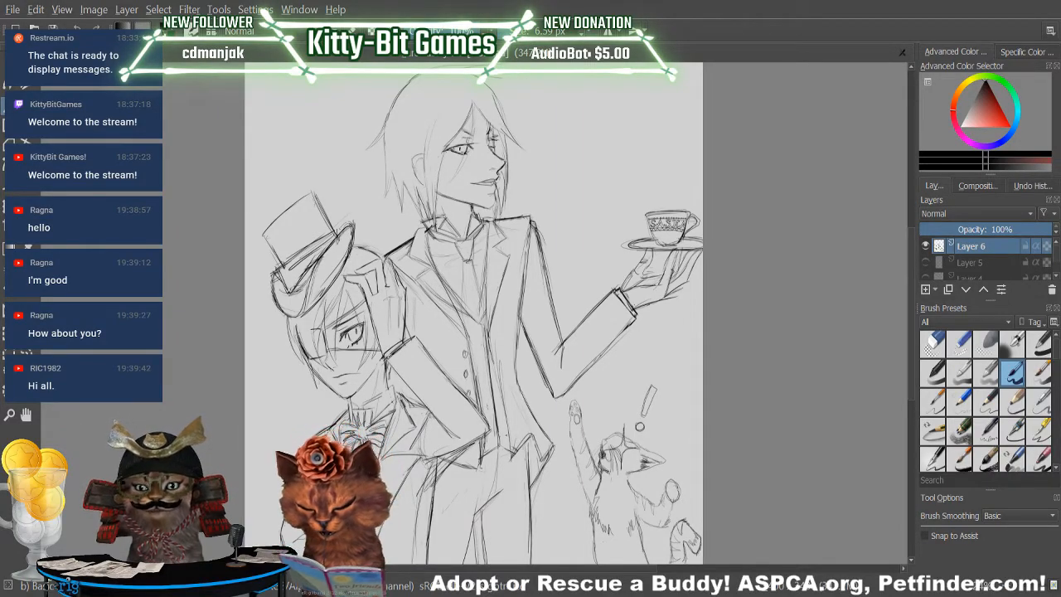
{"action": "mouse_move", "coordinate": [511, 452]}
{"action": "left_mouse_down"}
{"action": "mouse_move", "coordinate": [513, 490]}
{"action": "mouse_move", "coordinate": [530, 465]}
{"action": "mouse_move", "coordinate": [550, 469]}
{"action": "left_mouse_up"}
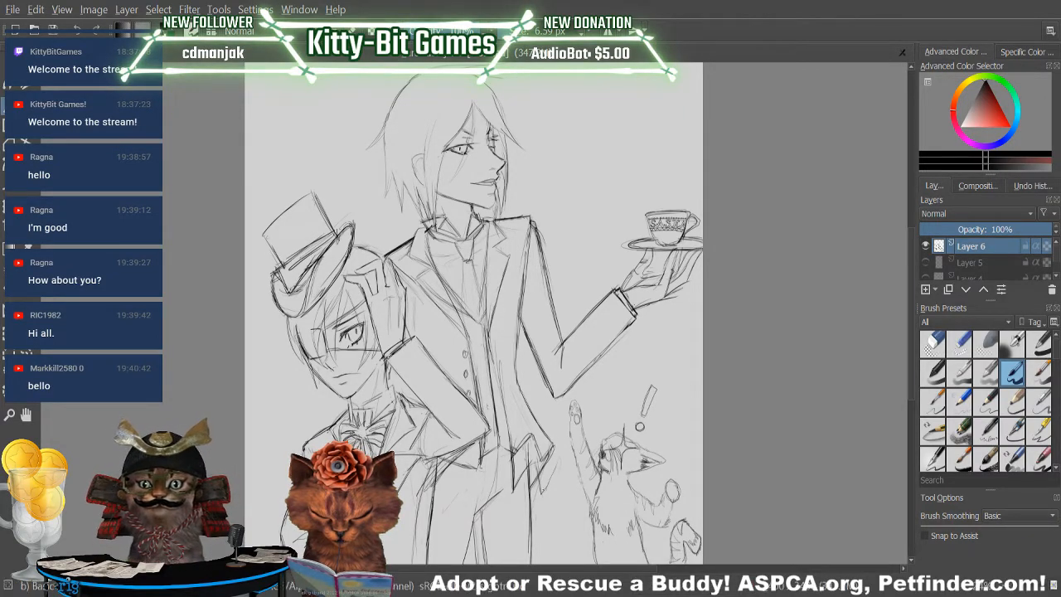
{"action": "mouse_move", "coordinate": [549, 486]}
{"action": "left_mouse_down"}
{"action": "mouse_move", "coordinate": [562, 449]}
{"action": "mouse_move", "coordinate": [527, 403]}
{"action": "left_mouse_up"}
{"action": "key", "text": "slash"}
{"action": "mouse_move", "coordinate": [546, 469]}
{"action": "left_mouse_down"}
{"action": "mouse_move", "coordinate": [537, 450]}
{"action": "mouse_move", "coordinate": [540, 442]}
{"action": "mouse_move", "coordinate": [548, 462]}
{"action": "mouse_move", "coordinate": [552, 447]}
{"action": "mouse_move", "coordinate": [536, 453]}
{"action": "mouse_move", "coordinate": [515, 431]}
{"action": "mouse_move", "coordinate": [521, 463]}
{"action": "left_mouse_up"}
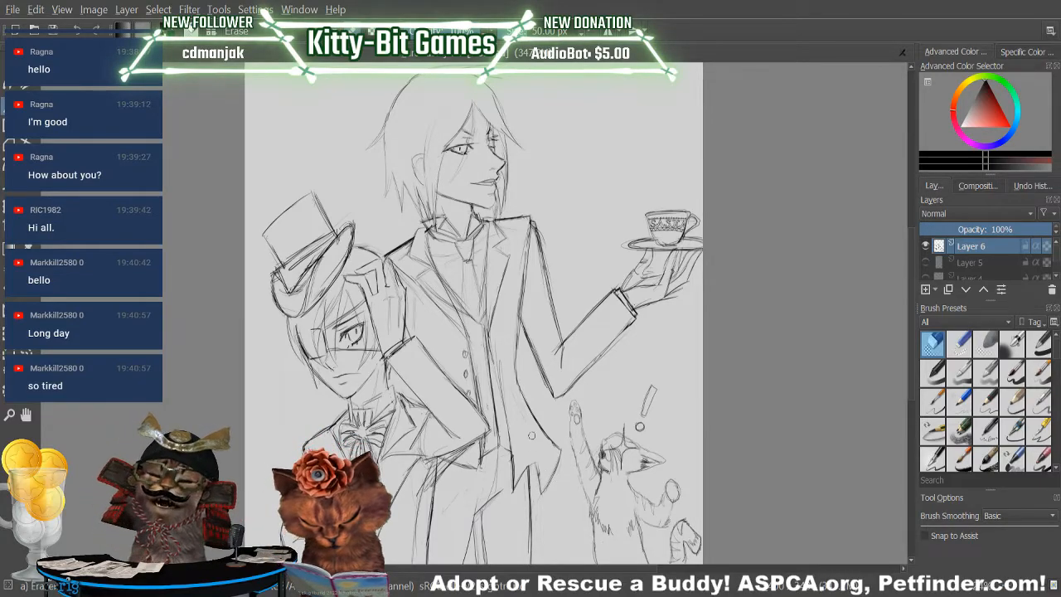
{"action": "key", "text": "/"}
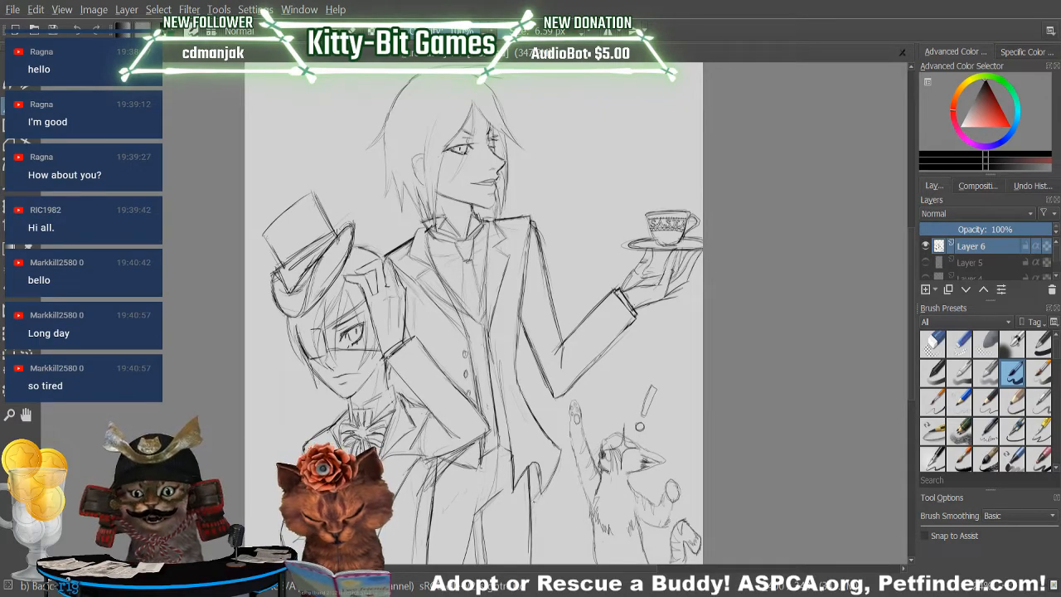
Erase the rounded fold in the coat tail and redraw the hem with short pointed notches.
{"action": "key", "text": "/"}
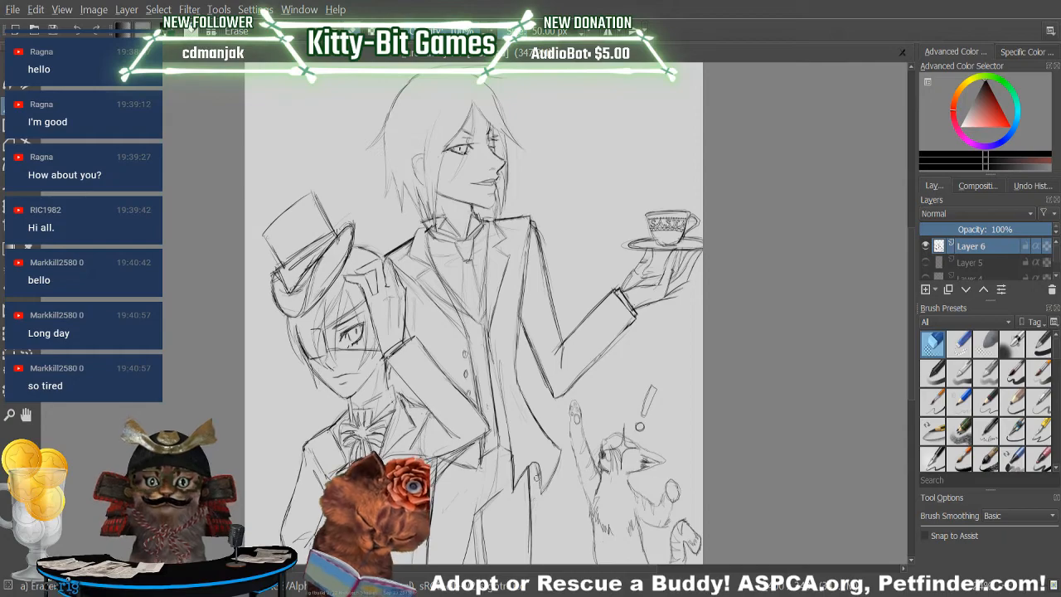
{"action": "key", "text": "slash"}
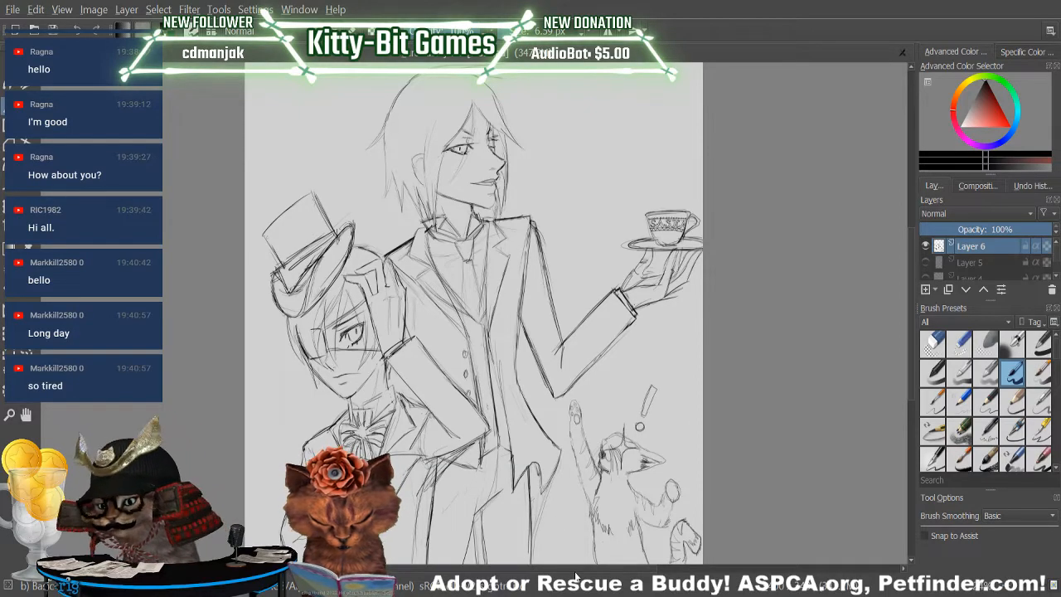
{"action": "key", "text": "slash"}
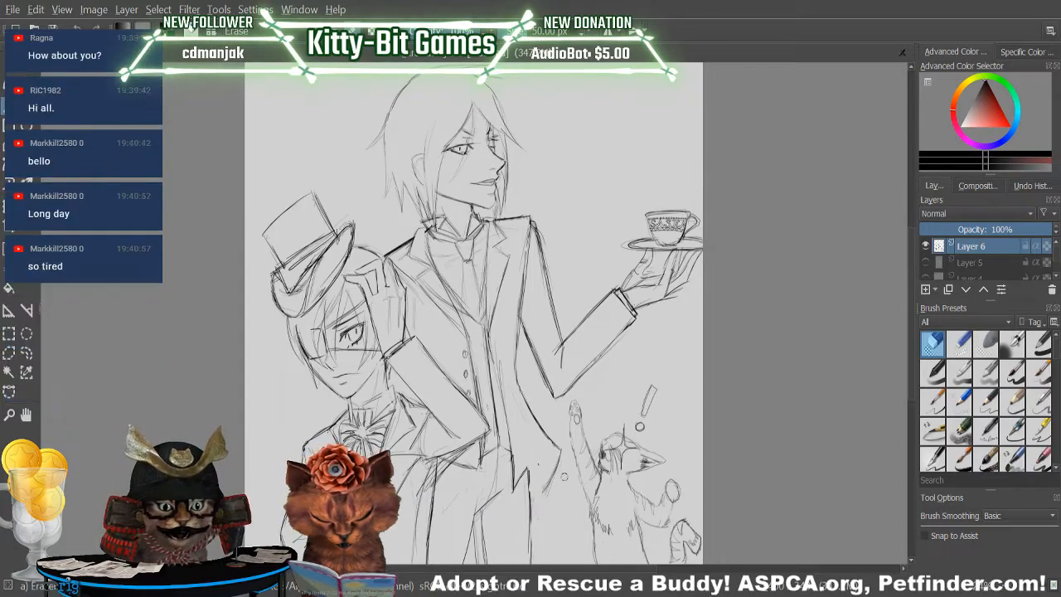
{"action": "key", "text": "slash"}
{"action": "mouse_move", "coordinate": [515, 486]}
{"action": "left_mouse_down"}
{"action": "mouse_move", "coordinate": [545, 460]}
{"action": "mouse_move", "coordinate": [539, 494]}
{"action": "left_mouse_up"}
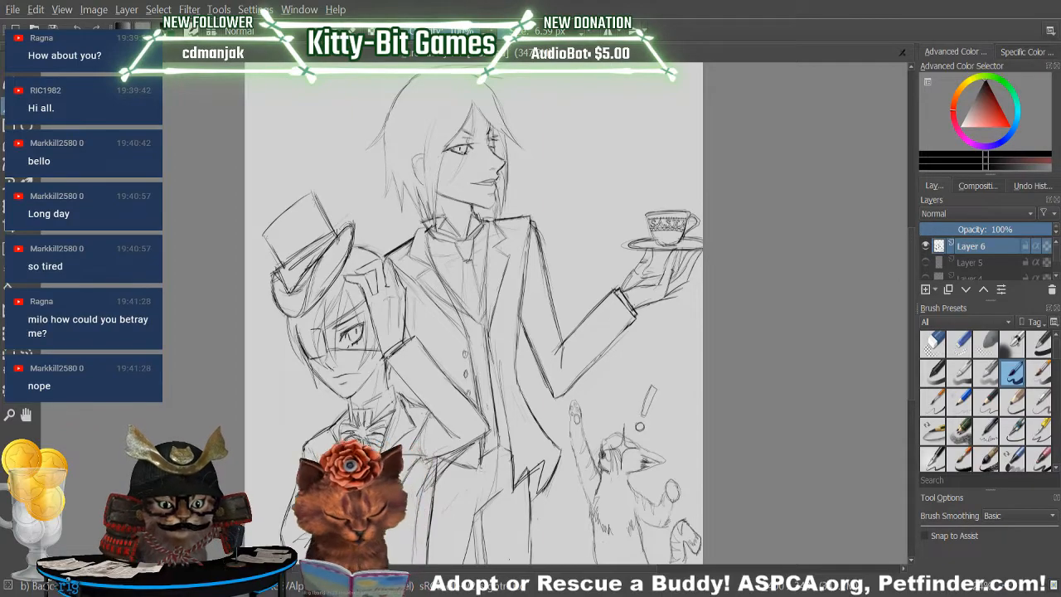
Erase the notched hem lines and redraw the coat tail's lower edge with cleaner pointed folds.
{"action": "key", "text": "slash"}
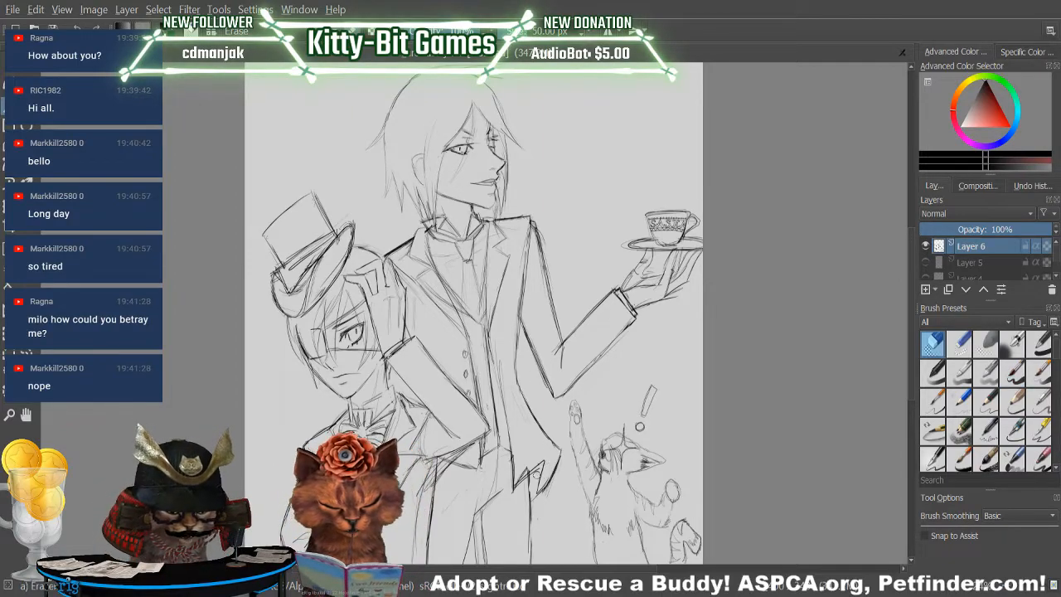
{"action": "mouse_move", "coordinate": [532, 487]}
{"action": "left_mouse_down"}
{"action": "mouse_move", "coordinate": [516, 483]}
{"action": "mouse_move", "coordinate": [545, 460]}
{"action": "left_mouse_up"}
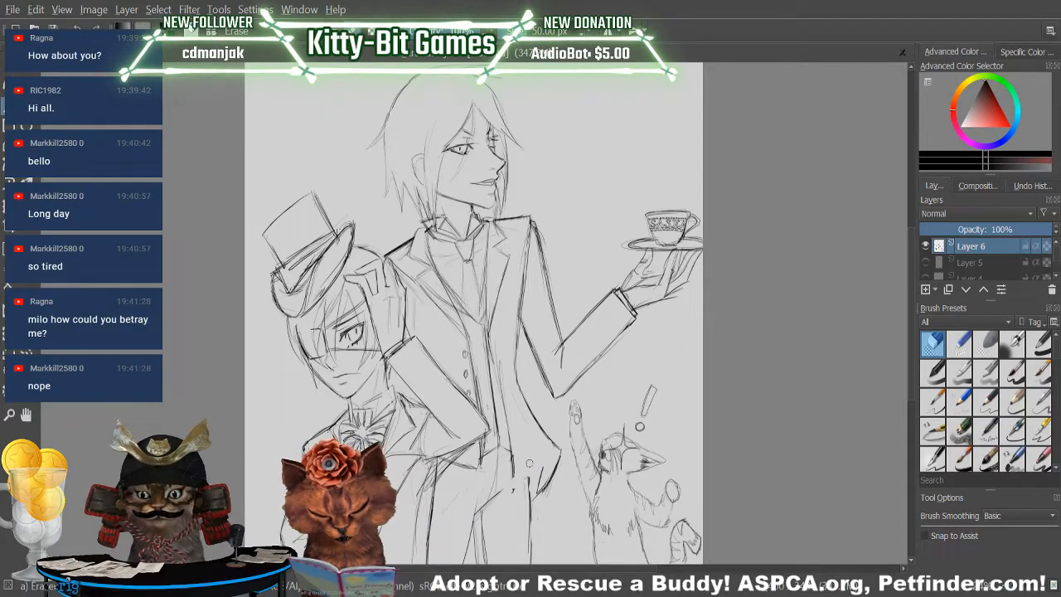
{"action": "key", "text": "slash"}
{"action": "mouse_move", "coordinate": [513, 493]}
{"action": "left_mouse_down"}
{"action": "mouse_move", "coordinate": [513, 458]}
{"action": "mouse_move", "coordinate": [514, 489]}
{"action": "left_mouse_up"}
{"action": "mouse_move", "coordinate": [527, 479]}
{"action": "left_mouse_down"}
{"action": "mouse_move", "coordinate": [547, 463]}
{"action": "mouse_move", "coordinate": [527, 477]}
{"action": "left_mouse_up"}
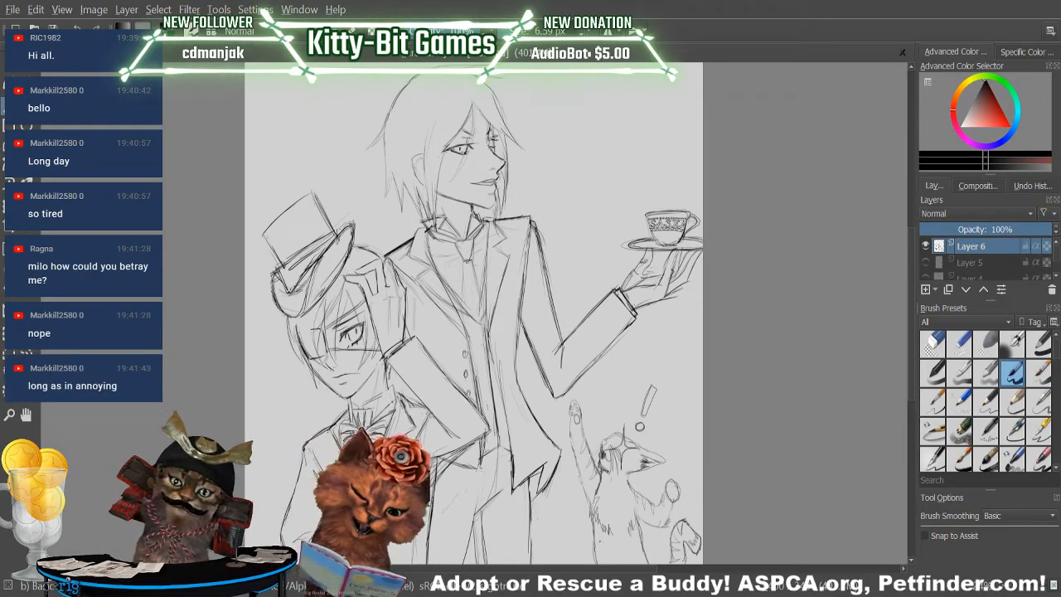
Erase the stray lines under the tall figure's outer coat tail and redraw its pointed folds with short diagonal strokes.
{"action": "left_click_drag", "start_coordinate": [539, 491], "coordinate": [533, 506]}
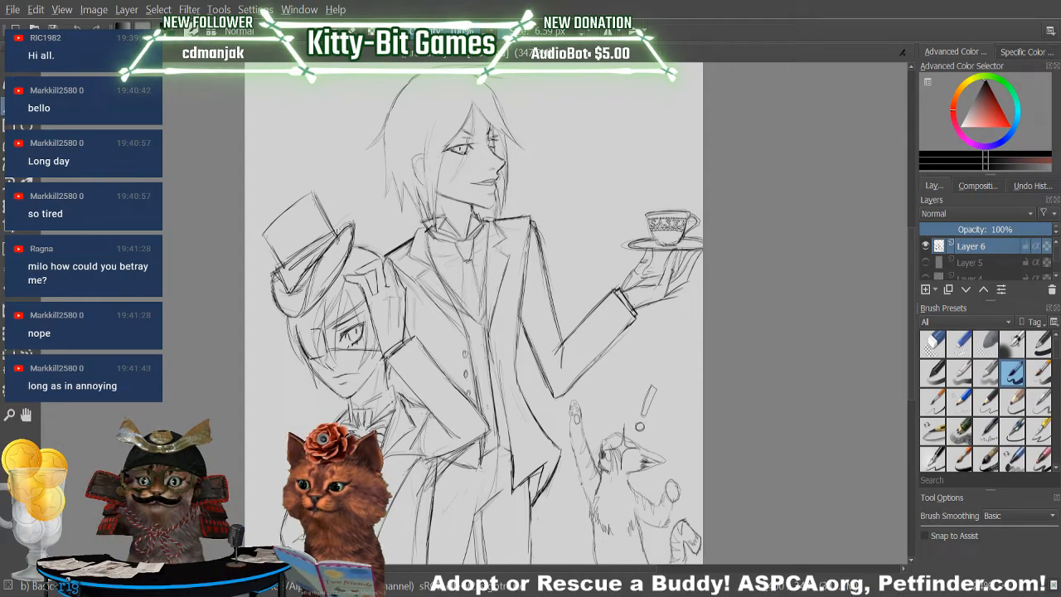
{"action": "key", "text": "slash"}
{"action": "mouse_move", "coordinate": [542, 478]}
{"action": "left_mouse_down"}
{"action": "mouse_move", "coordinate": [535, 501]}
{"action": "mouse_move", "coordinate": [553, 471]}
{"action": "mouse_move", "coordinate": [547, 489]}
{"action": "mouse_move", "coordinate": [543, 468]}
{"action": "mouse_move", "coordinate": [528, 577]}
{"action": "mouse_move", "coordinate": [527, 558]}
{"action": "left_mouse_up"}
{"action": "key", "text": "slash"}
{"action": "left_click_drag", "start_coordinate": [533, 508], "coordinate": [559, 459]}
{"action": "left_click_drag", "start_coordinate": [531, 521], "coordinate": [561, 453]}
{"action": "left_click_drag", "start_coordinate": [531, 501], "coordinate": [544, 468]}
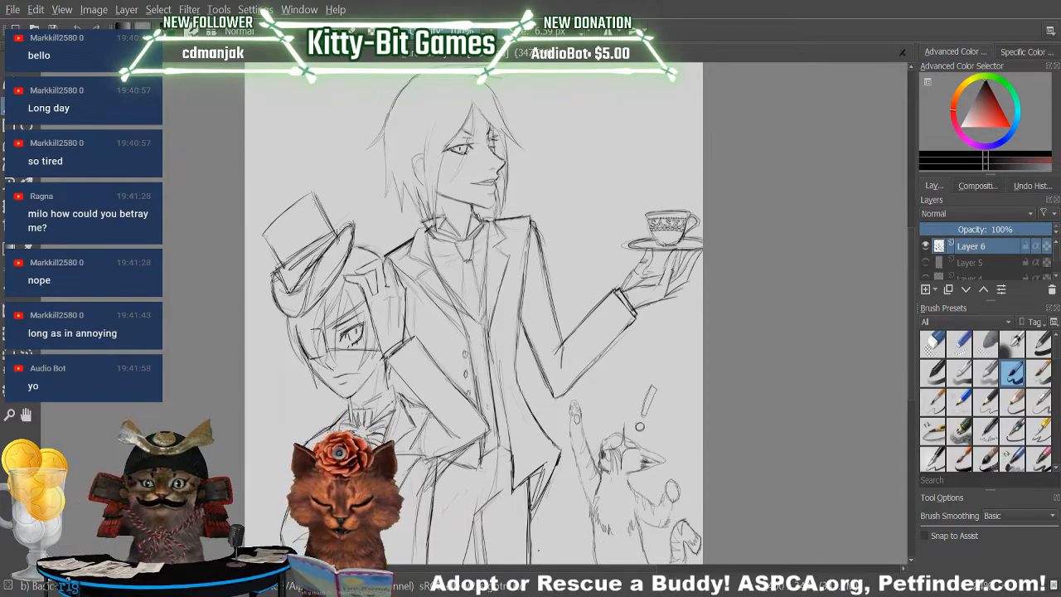
Redraw the inner coat tail's edge below the waist and clean up the diagonal fold under the outer coat tail.
{"action": "left_click_drag", "start_coordinate": [482, 458], "coordinate": [480, 499]}
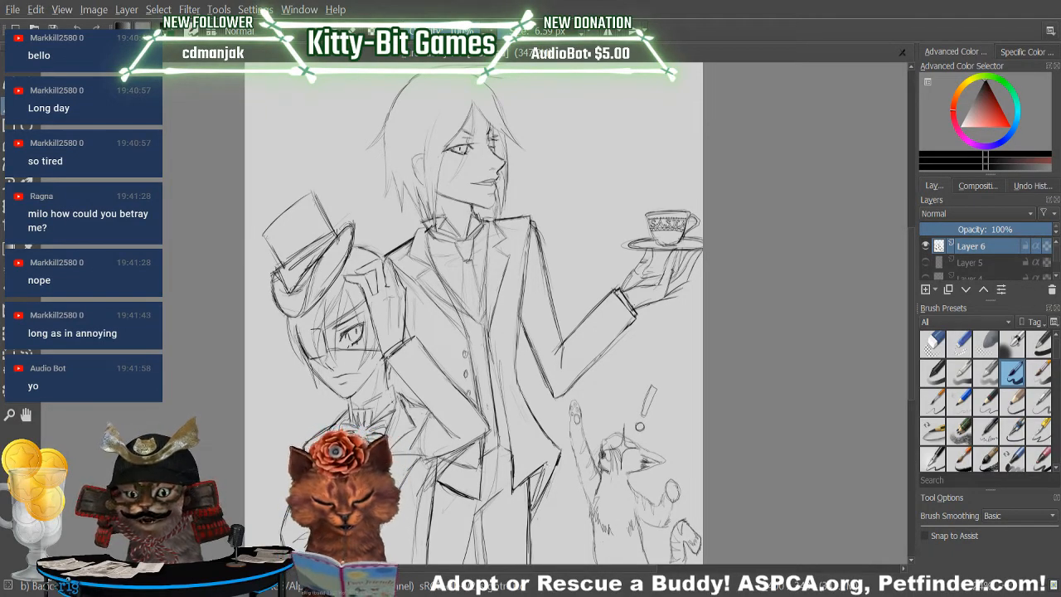
{"action": "left_click_drag", "start_coordinate": [538, 470], "coordinate": [555, 456]}
{"action": "mouse_move", "coordinate": [538, 498]}
{"action": "left_mouse_down"}
{"action": "mouse_move", "coordinate": [554, 458]}
{"action": "mouse_move", "coordinate": [532, 506]}
{"action": "mouse_move", "coordinate": [549, 457]}
{"action": "left_mouse_up"}
{"action": "left_click", "coordinate": [932, 344]}
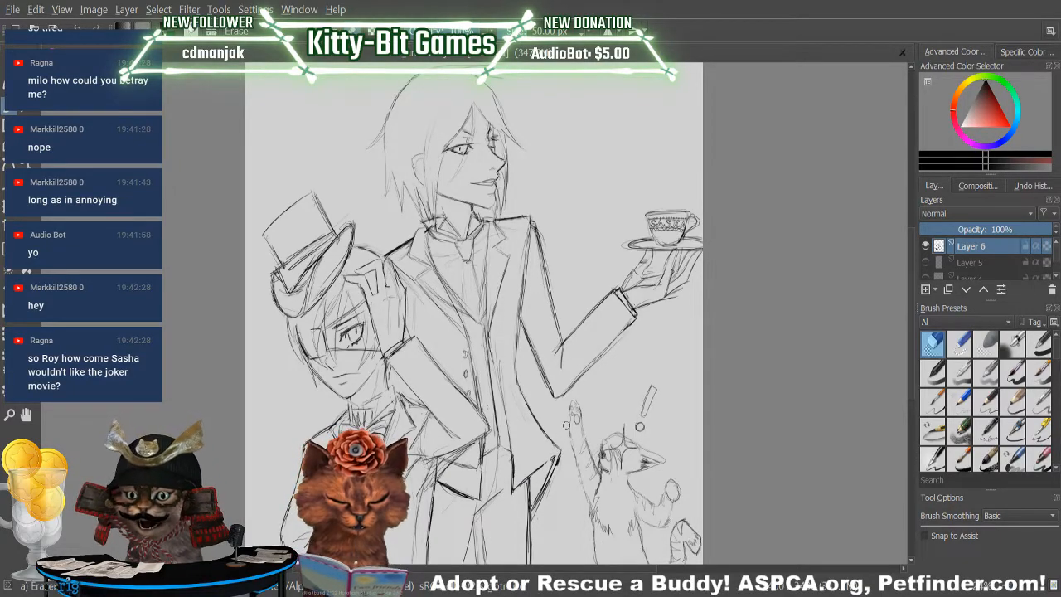
{"action": "key", "text": "e"}
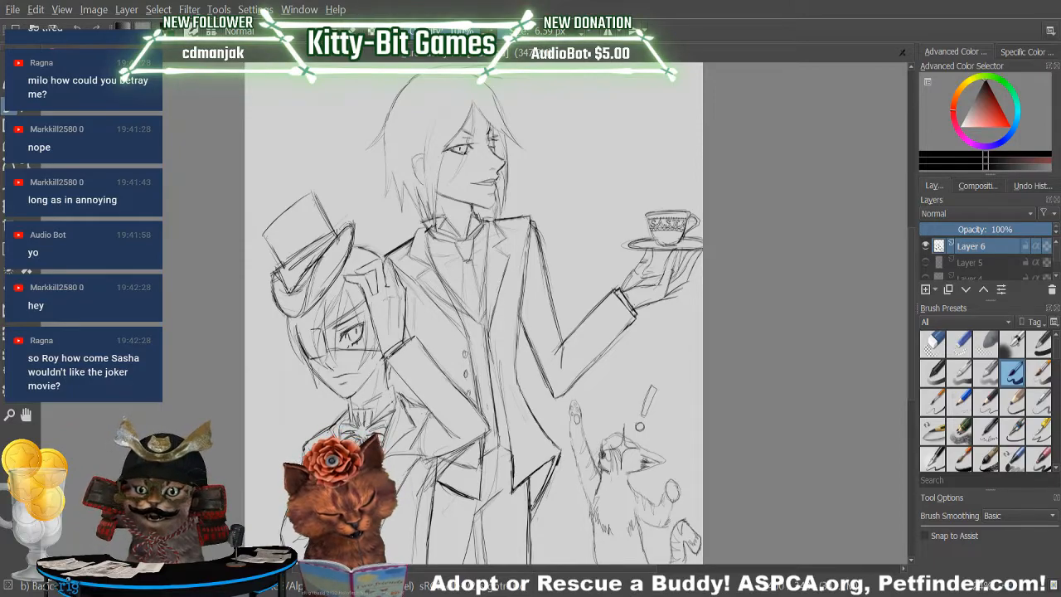
{"action": "left_click_drag", "start_coordinate": [542, 490], "coordinate": [530, 510]}
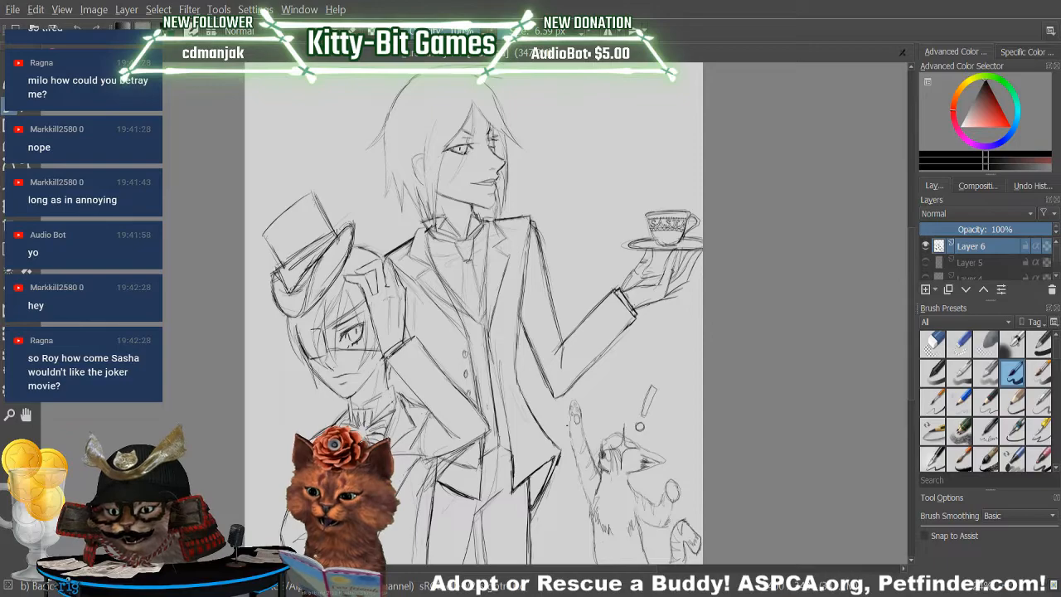
{"action": "key", "text": "e"}
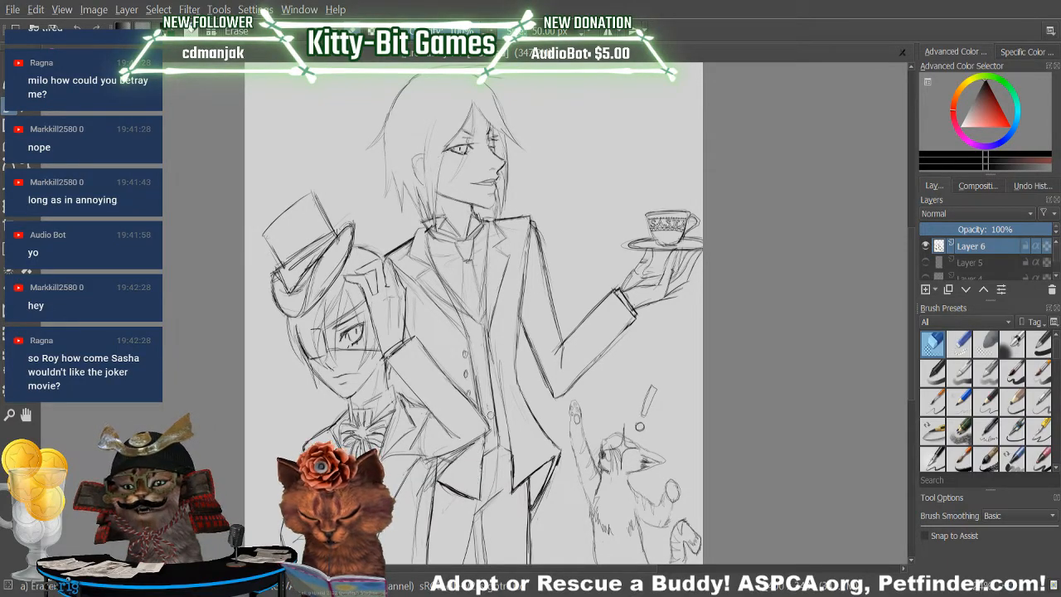
{"action": "key", "text": "slash"}
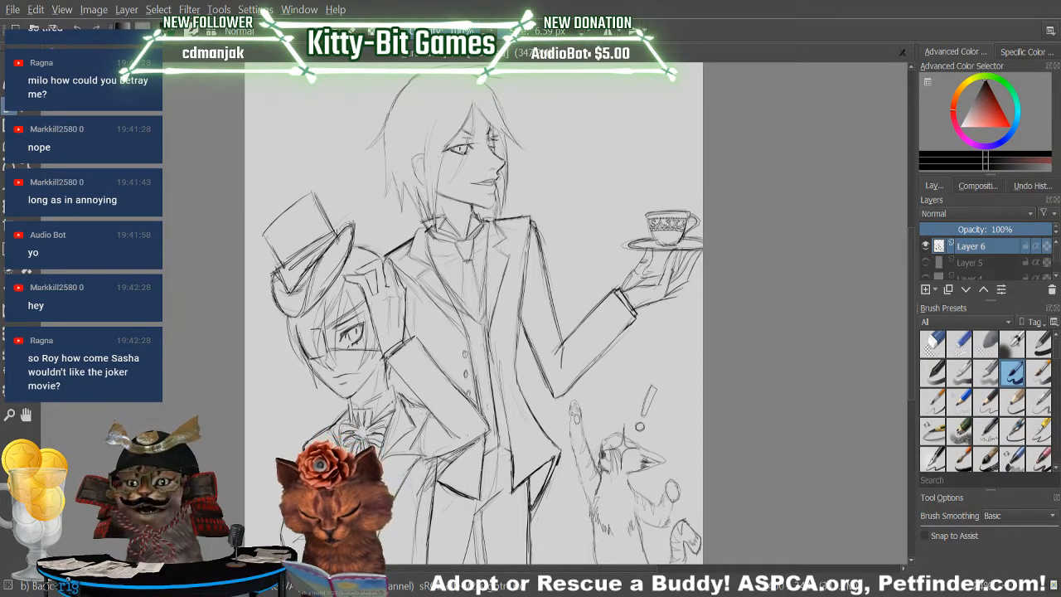
{"action": "left_click_drag", "start_coordinate": [460, 447], "coordinate": [492, 441]}
{"action": "left_click_drag", "start_coordinate": [465, 395], "coordinate": [493, 438]}
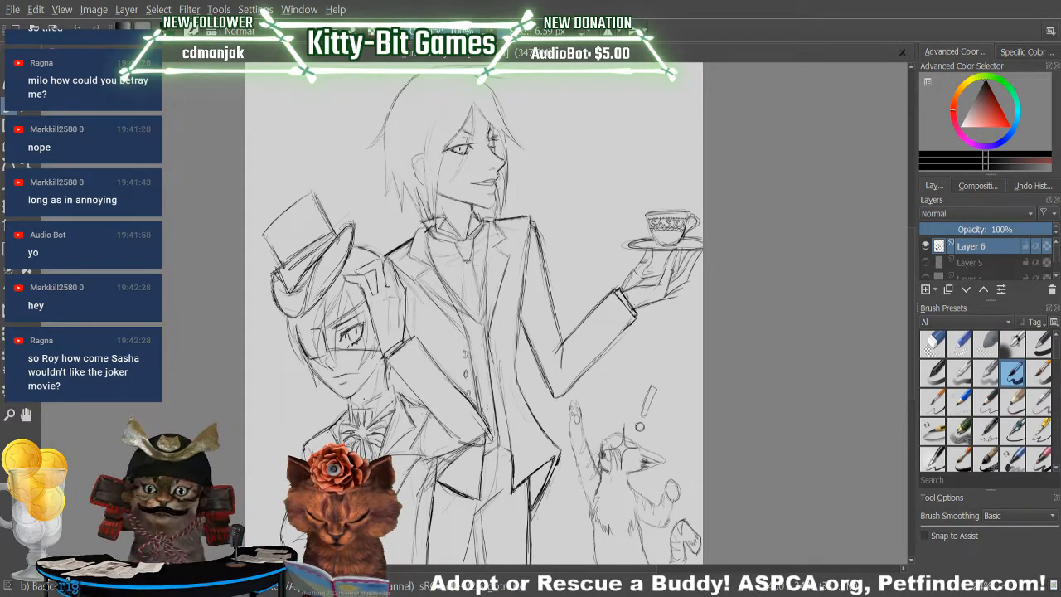
{"action": "key", "text": "slash"}
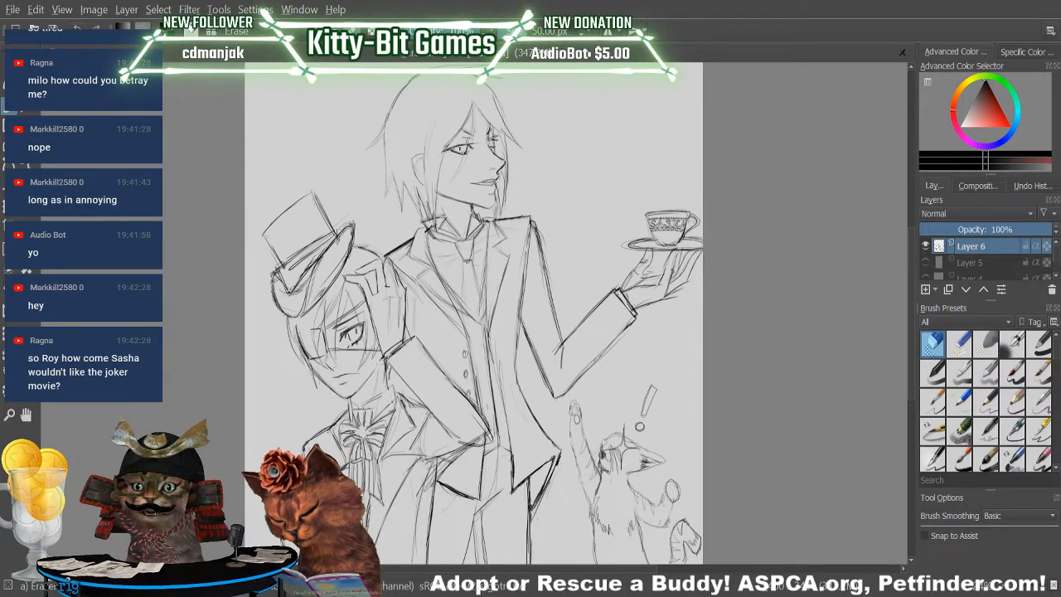
{"action": "key", "text": "ctrl+z"}
{"action": "key", "text": "ctrl+z"}
{"action": "key", "text": "ctrl+z"}
{"action": "key", "text": "ctrl+z"}
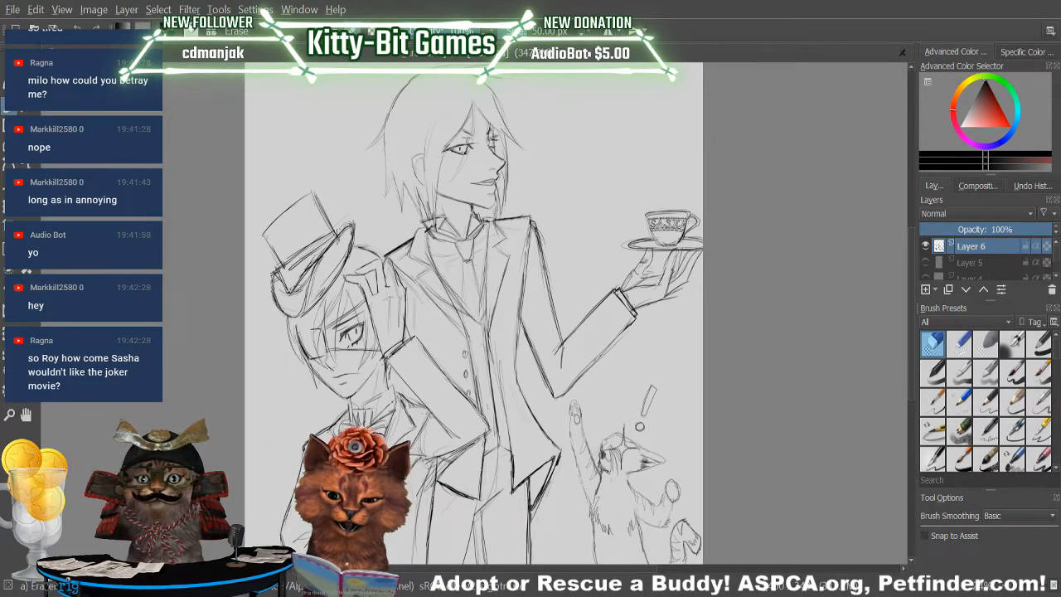
Redraw the bent sleeve's elbow in front of the waistcoat and erase the overlapping lines around it.
{"action": "key", "text": "slash"}
{"action": "left_click_drag", "start_coordinate": [455, 448], "coordinate": [490, 440]}
{"action": "left_click_drag", "start_coordinate": [475, 405], "coordinate": [491, 439]}
{"action": "mouse_move", "coordinate": [473, 399]}
{"action": "left_mouse_down"}
{"action": "mouse_move", "coordinate": [485, 421]}
{"action": "mouse_move", "coordinate": [473, 440]}
{"action": "mouse_move", "coordinate": [487, 437]}
{"action": "mouse_move", "coordinate": [485, 424]}
{"action": "mouse_move", "coordinate": [459, 457]}
{"action": "mouse_move", "coordinate": [436, 469]}
{"action": "mouse_move", "coordinate": [429, 459]}
{"action": "mouse_move", "coordinate": [434, 470]}
{"action": "mouse_move", "coordinate": [471, 448]}
{"action": "mouse_move", "coordinate": [454, 455]}
{"action": "left_mouse_up"}
{"action": "key", "text": "slash"}
{"action": "key", "text": "slash"}
{"action": "key", "text": "slash"}
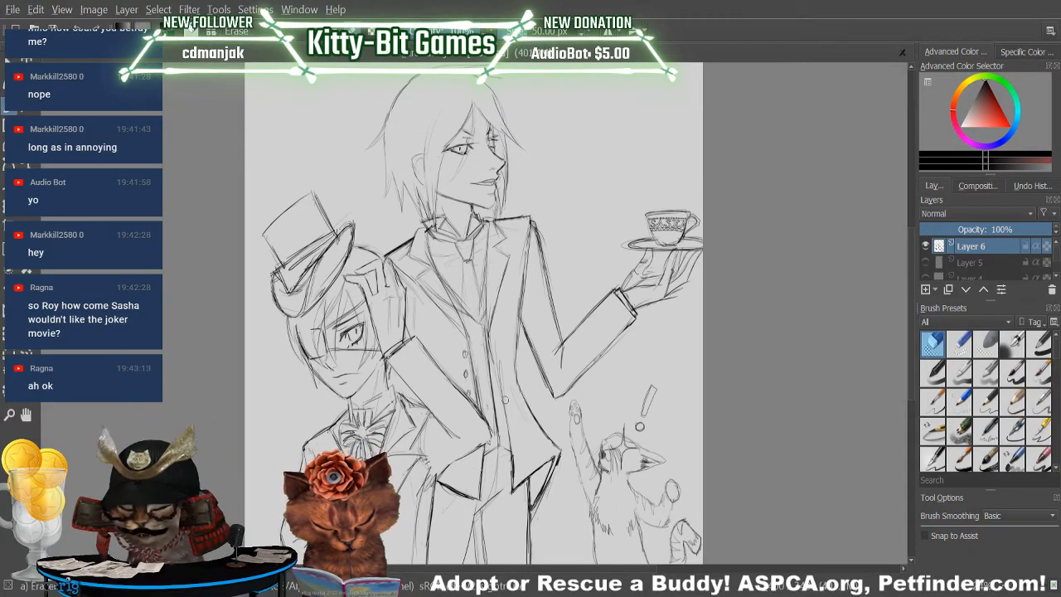
{"action": "key", "text": "slash"}
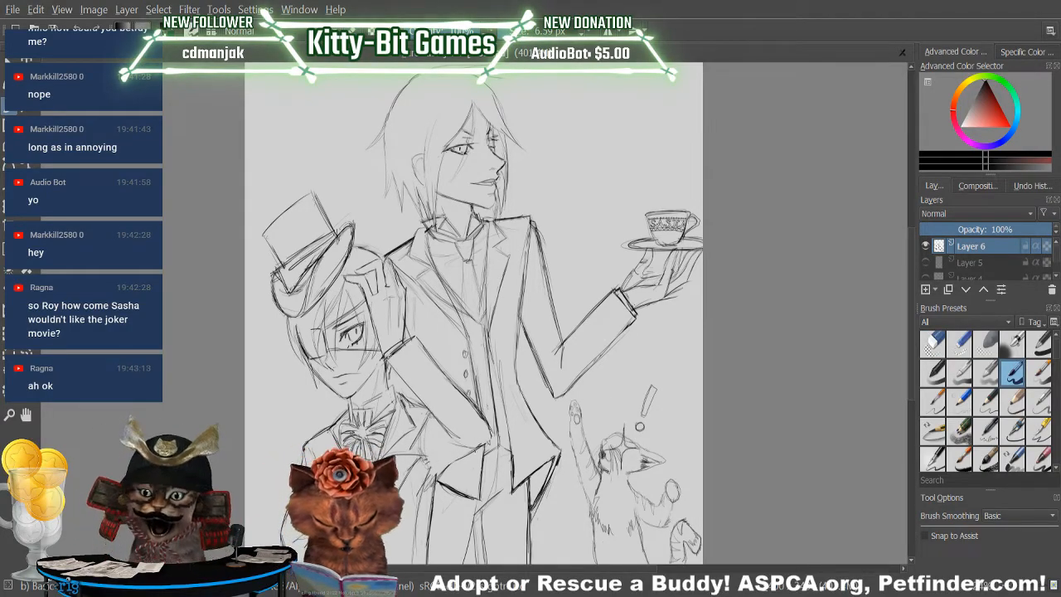
Sketch the coat's side edge below the bent elbow down toward the hip and erase the stray marks beside it.
{"action": "mouse_move", "coordinate": [464, 454]}
{"action": "left_mouse_down"}
{"action": "mouse_move", "coordinate": [432, 472]}
{"action": "mouse_move", "coordinate": [428, 517]}
{"action": "left_mouse_up"}
{"action": "left_click_drag", "start_coordinate": [427, 461], "coordinate": [428, 539]}
{"action": "key", "text": "slash"}
{"action": "mouse_move", "coordinate": [427, 483]}
{"action": "left_mouse_down"}
{"action": "mouse_move", "coordinate": [429, 457]}
{"action": "mouse_move", "coordinate": [431, 491]}
{"action": "left_mouse_up"}
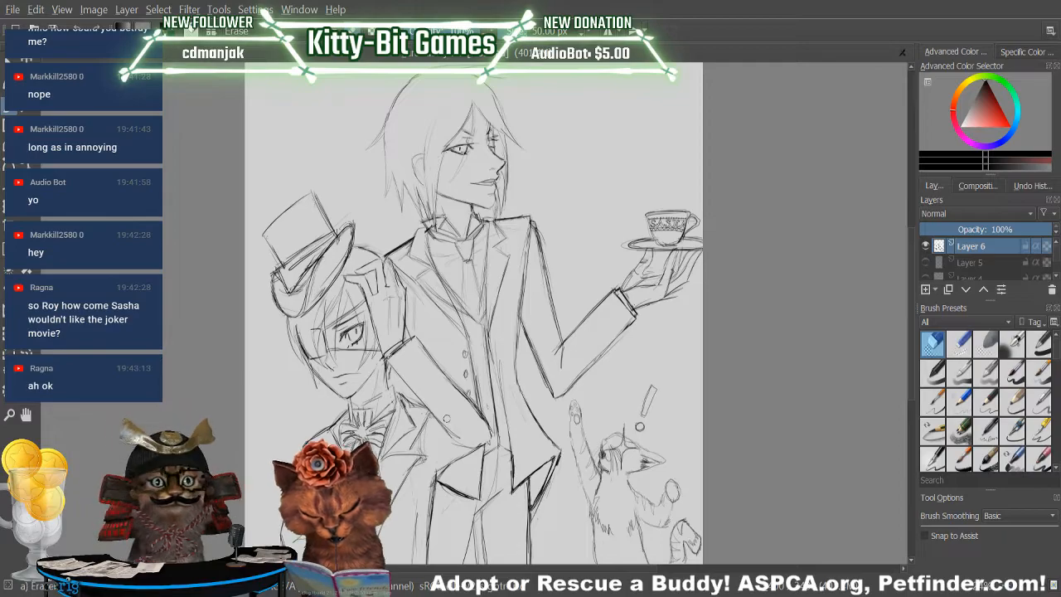
{"action": "key", "text": "slash"}
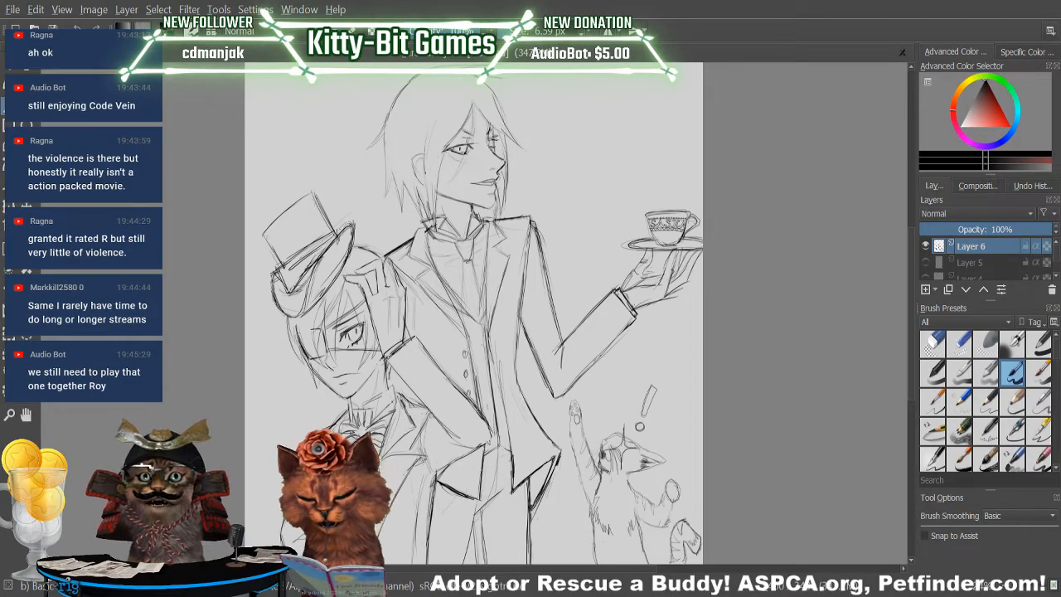
Sketch the tall figure's side hair from the temple past the ear and tidy the surrounding strands with the eraser.
{"action": "left_click_drag", "start_coordinate": [426, 119], "coordinate": [419, 189]}
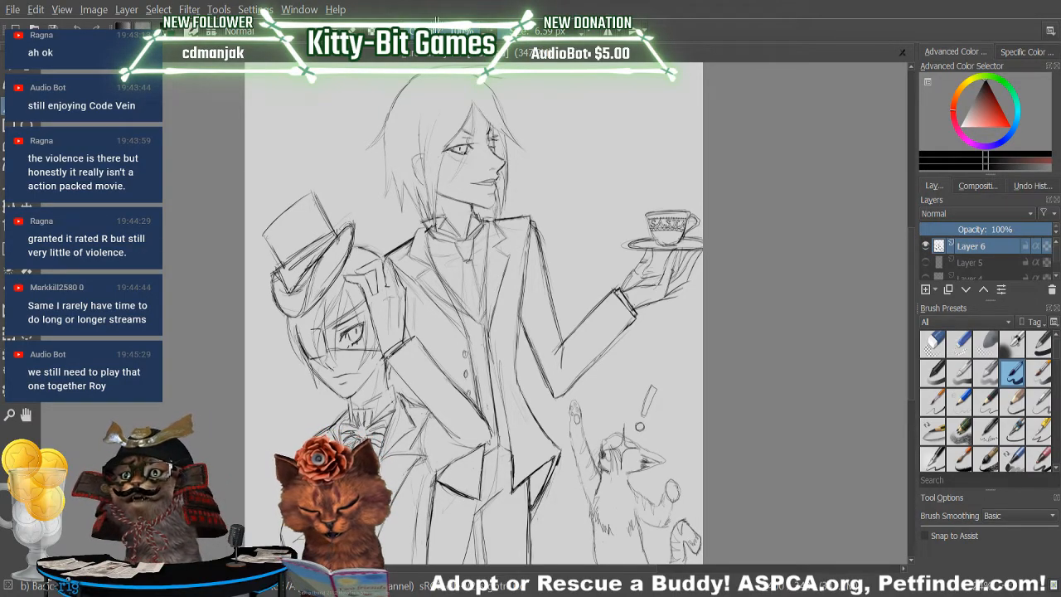
{"action": "key", "text": "e"}
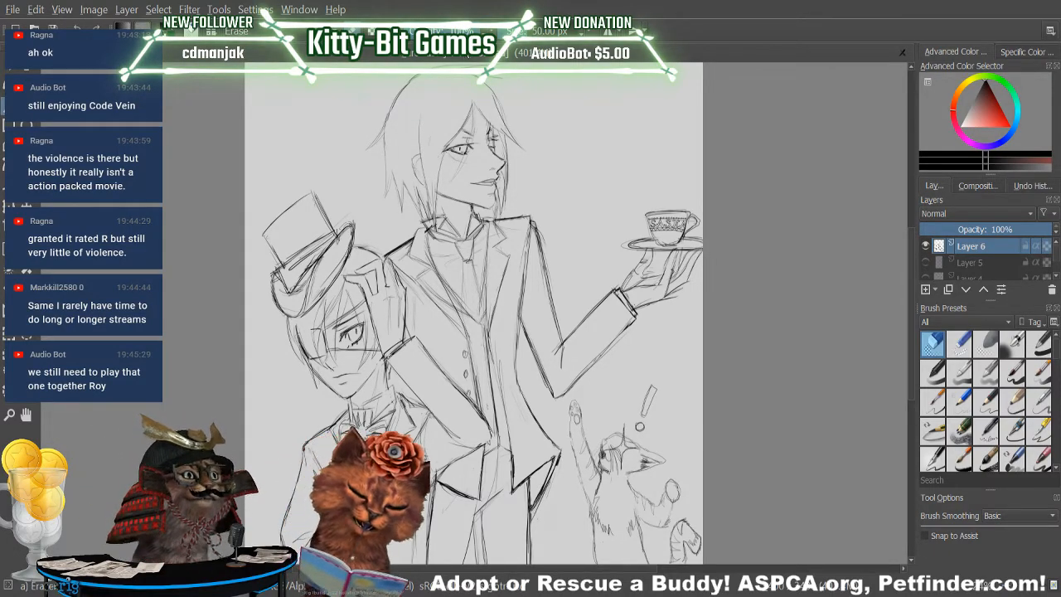
{"action": "key", "text": "e"}
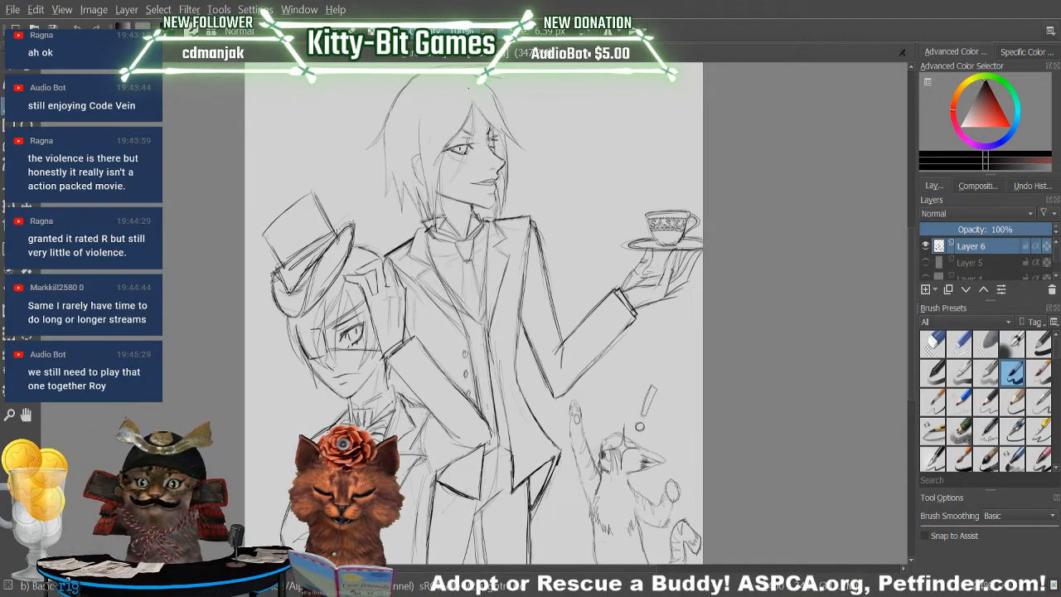
{"action": "key", "text": "e"}
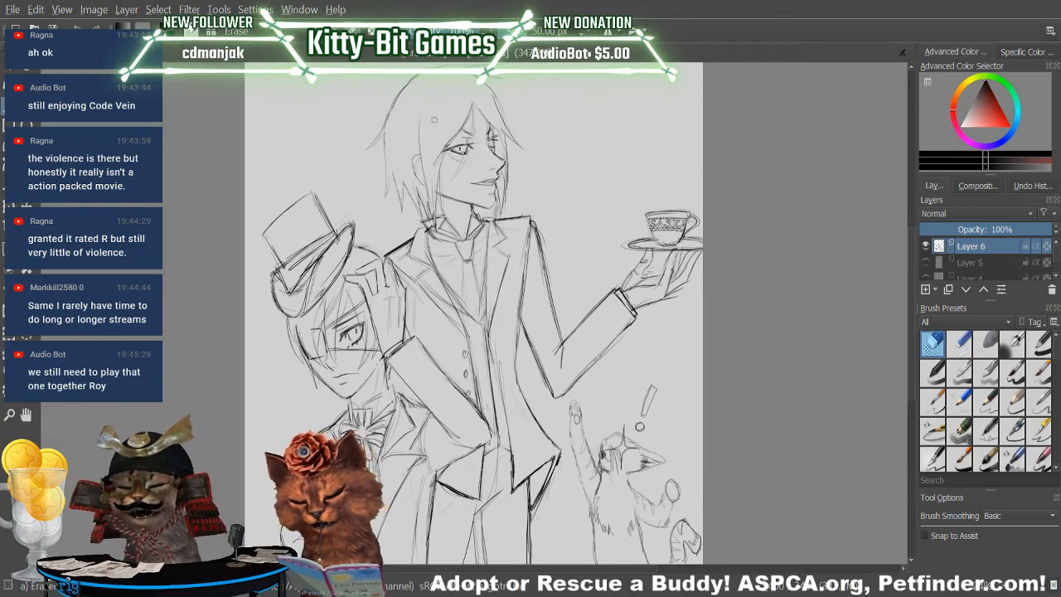
{"action": "key", "text": "e"}
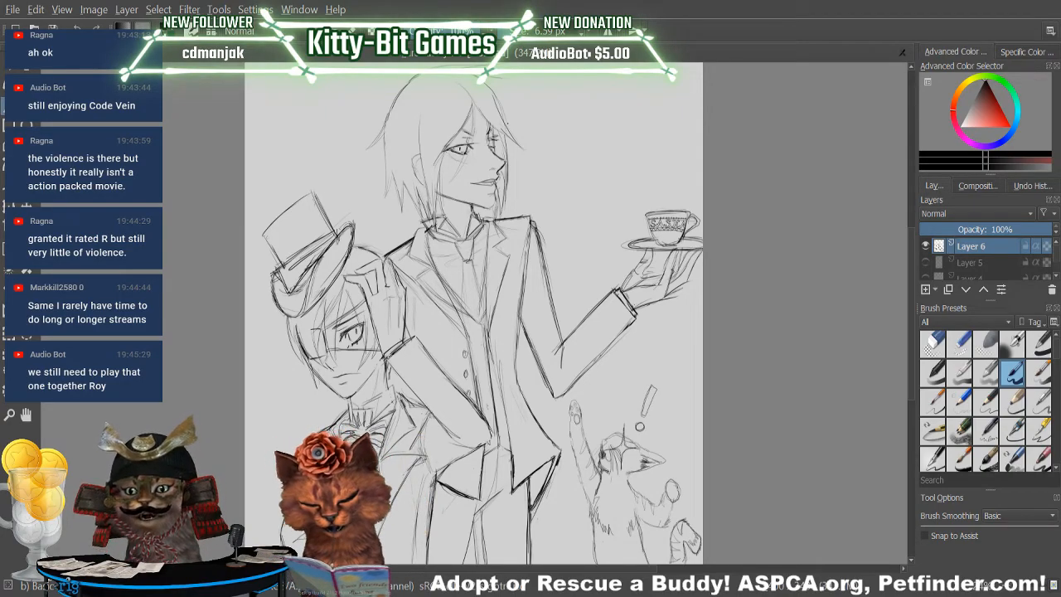
{"action": "key", "text": "e"}
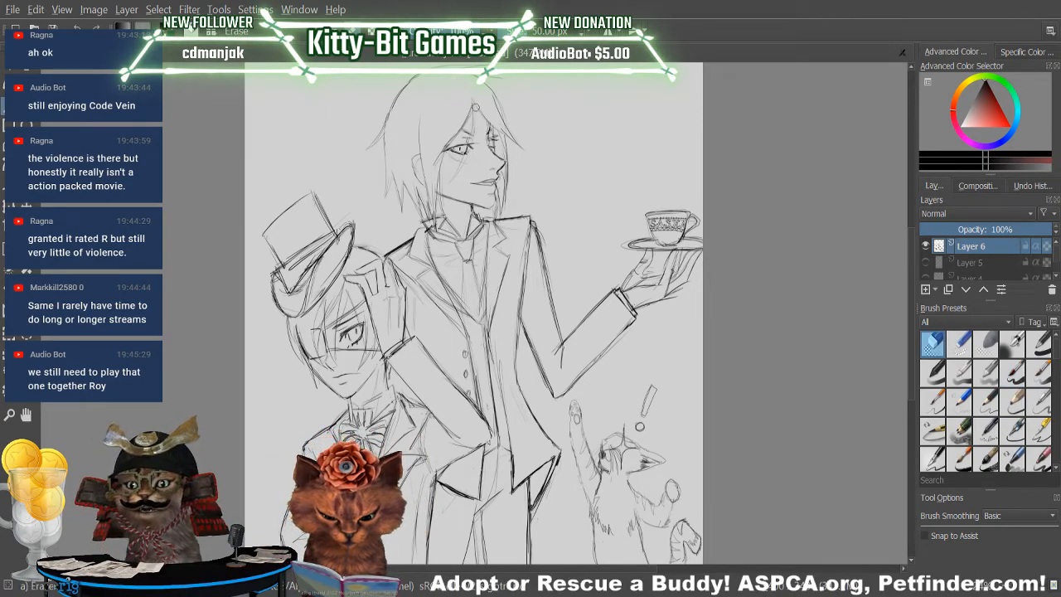
Erase the stray fringe line from the tall figure's parting to his eye and undo the trial strand drawn there.
{"action": "left_click_drag", "start_coordinate": [476, 93], "coordinate": [464, 161]}
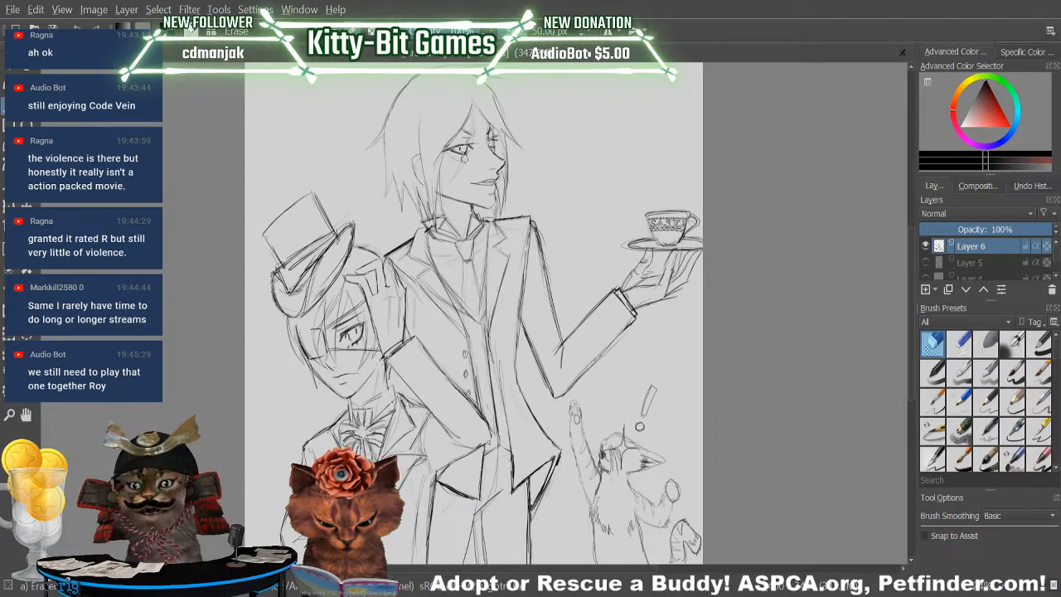
{"action": "key", "text": "e"}
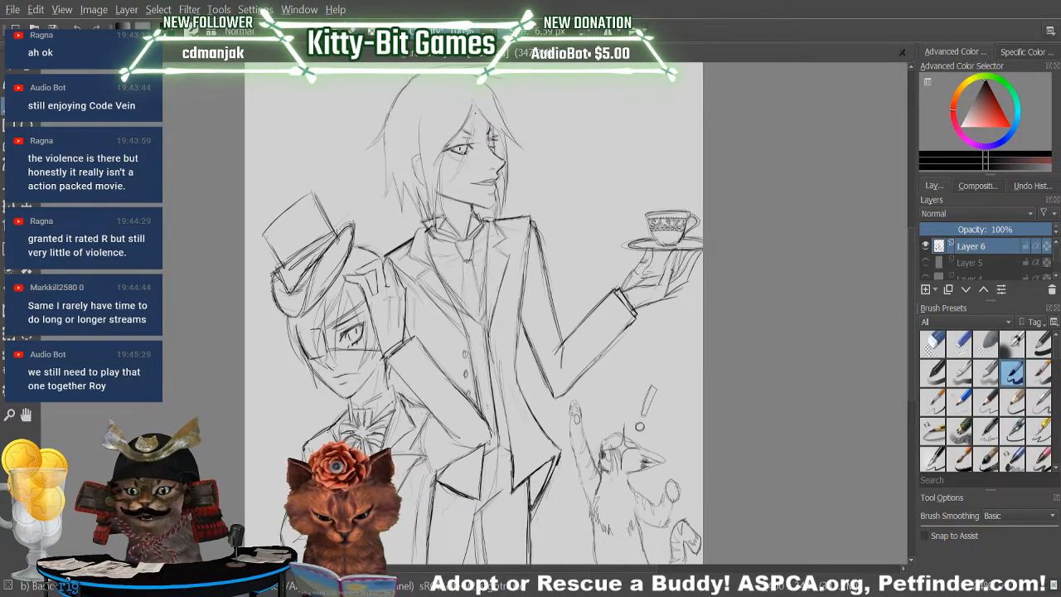
{"action": "left_click_drag", "start_coordinate": [470, 90], "coordinate": [474, 123]}
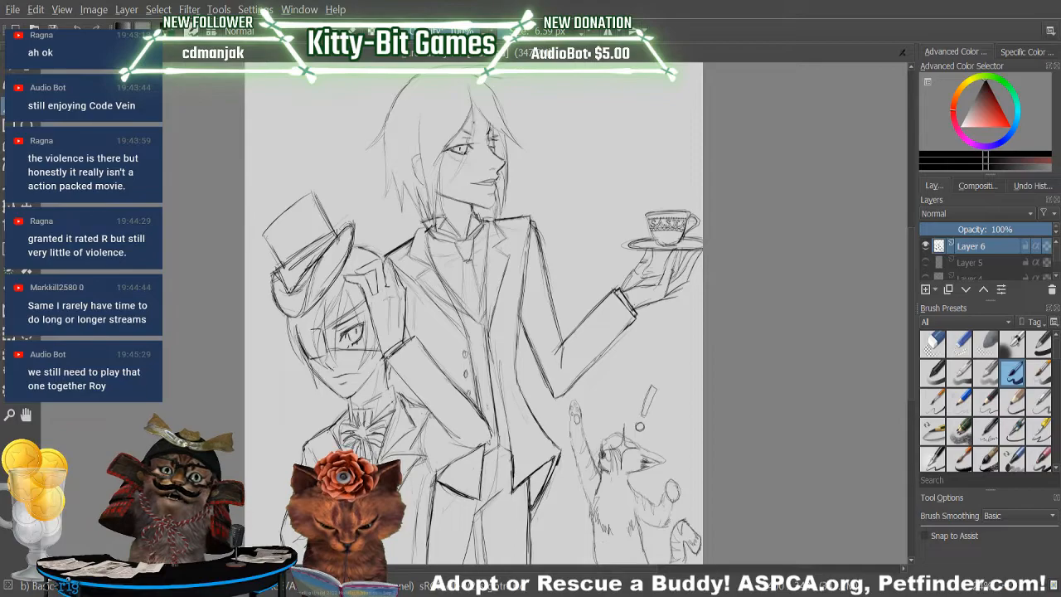
{"action": "key", "text": "ctrl+z"}
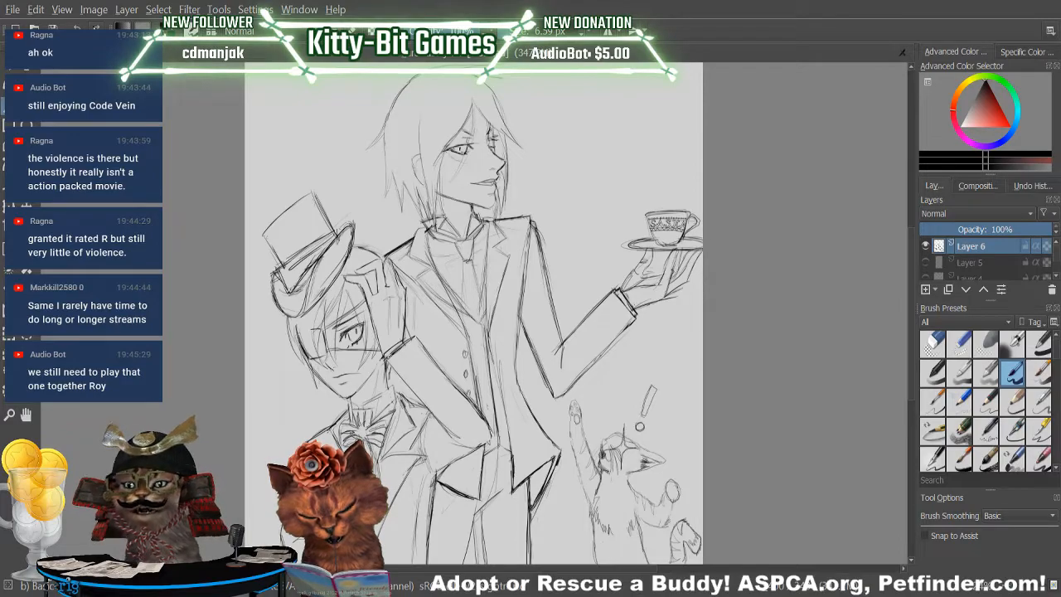
{"action": "key", "text": "e"}
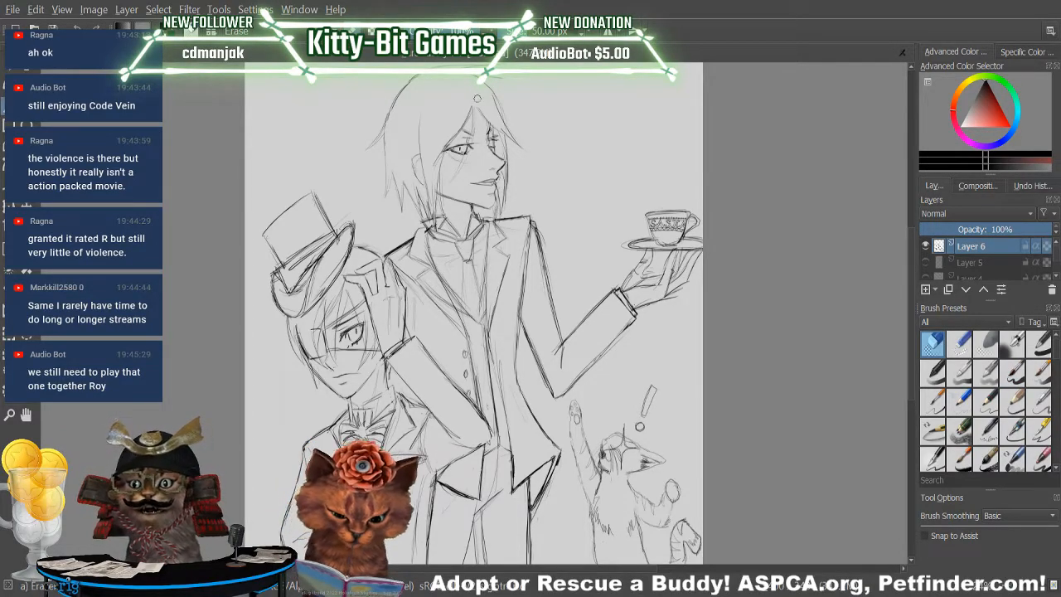
Refine the waist and upper trouser lines between the tall figure's coat tails, erasing the stray marks there.
{"action": "key", "text": "e"}
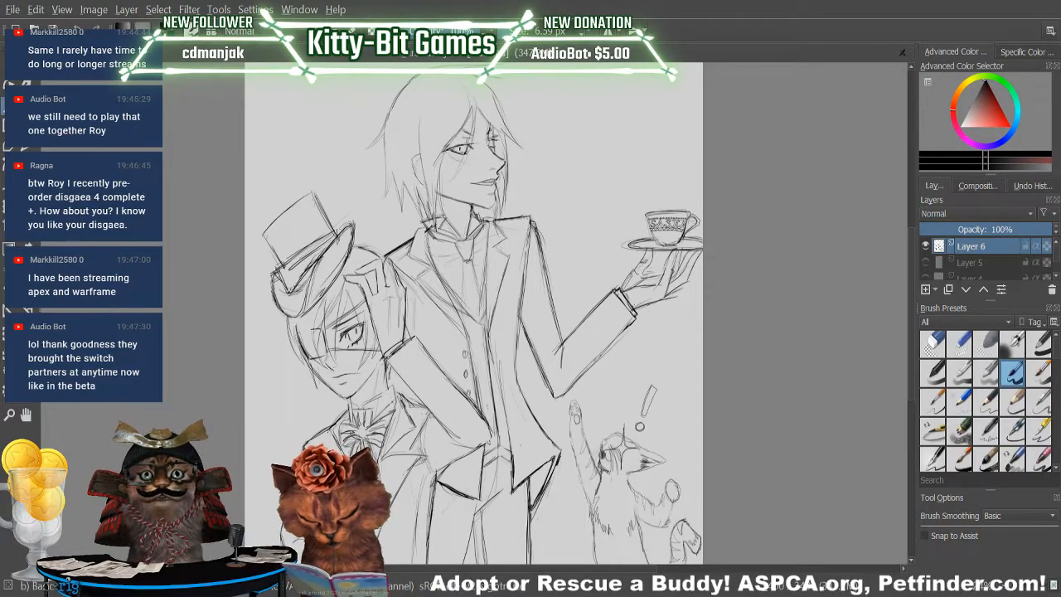
{"action": "key", "text": "e"}
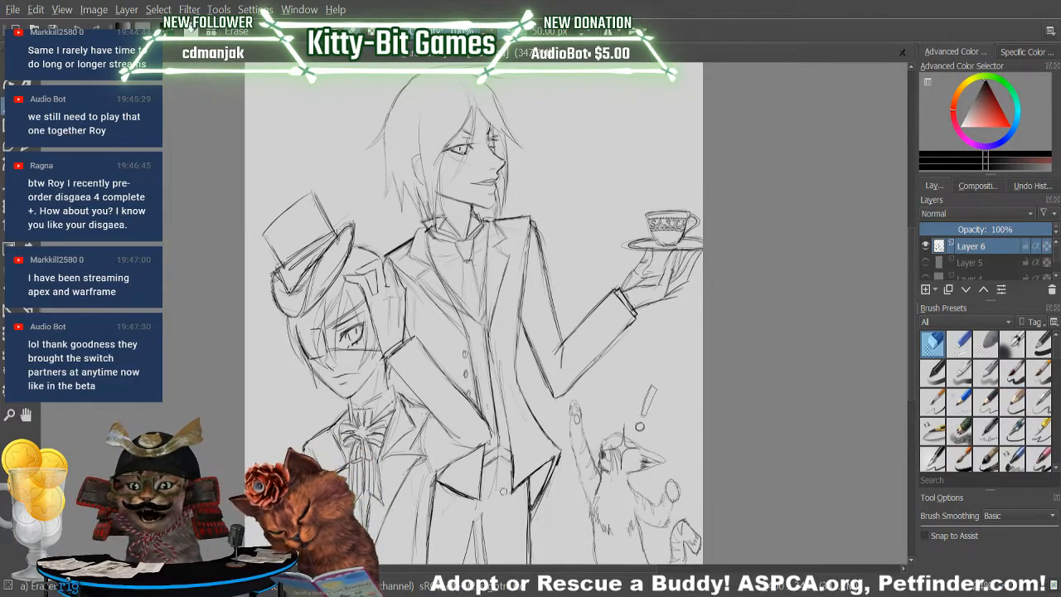
{"action": "key", "text": "slash"}
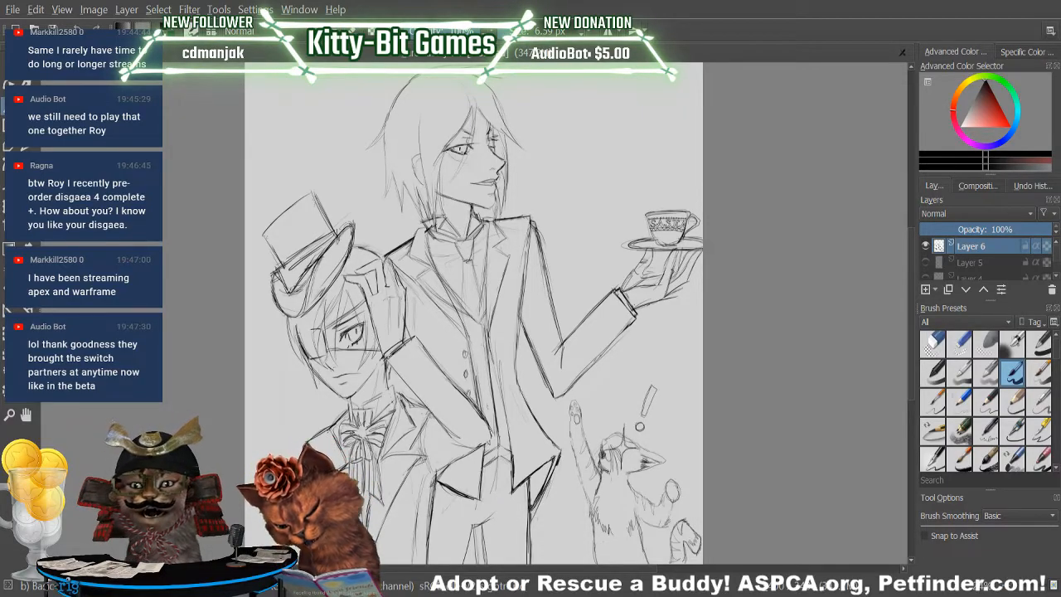
{"action": "key", "text": "slash"}
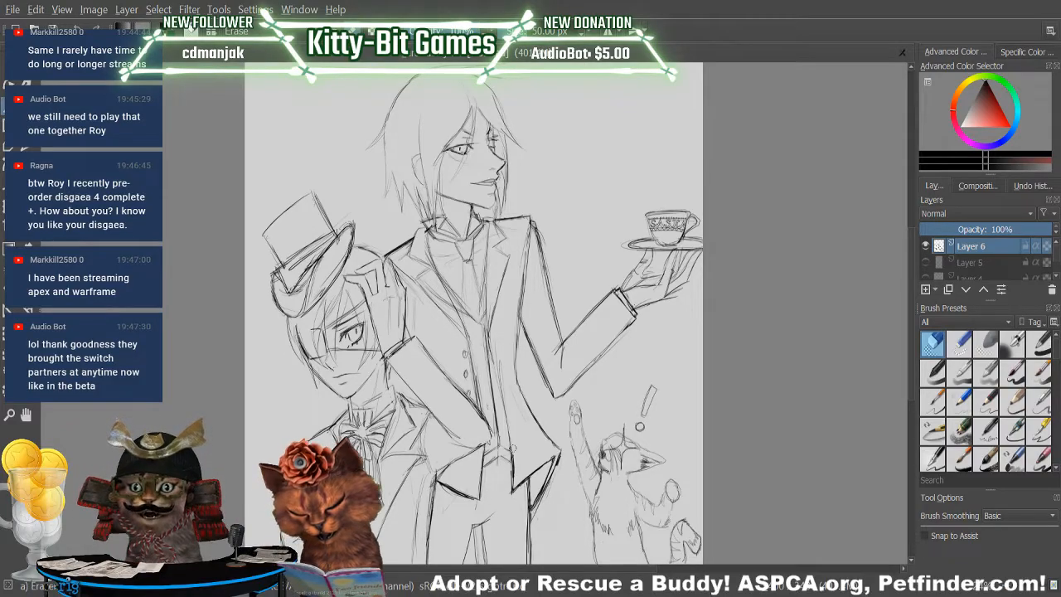
{"action": "key", "text": "slash"}
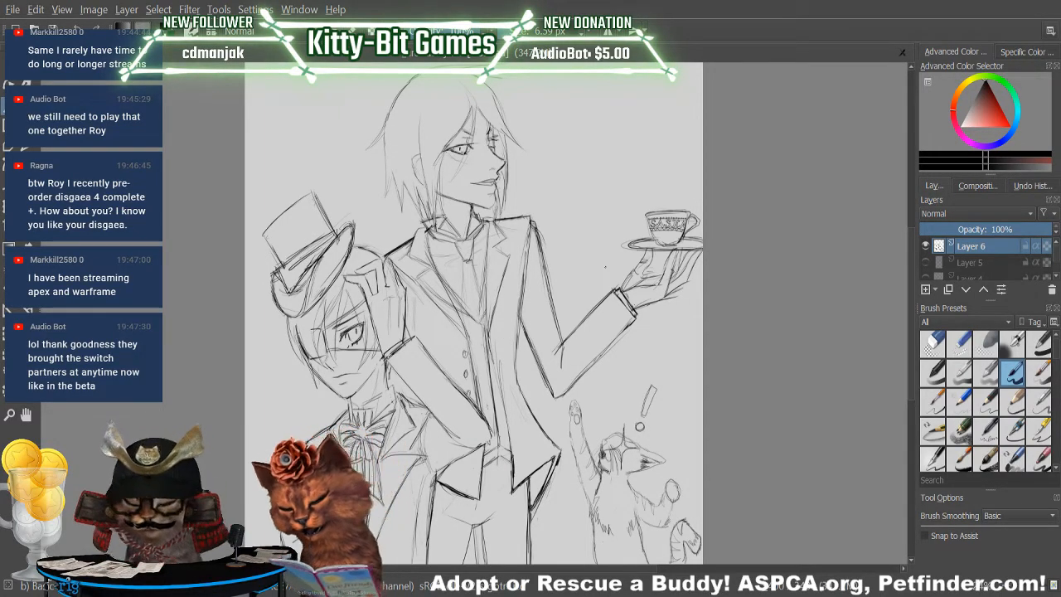
{"action": "key", "text": "slash"}
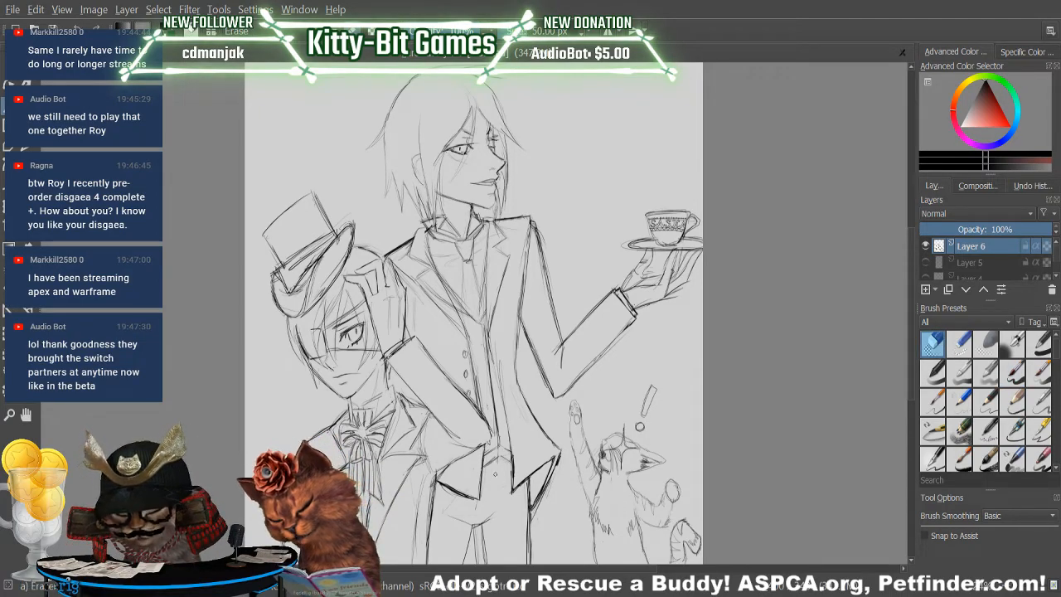
{"action": "key", "text": "slash"}
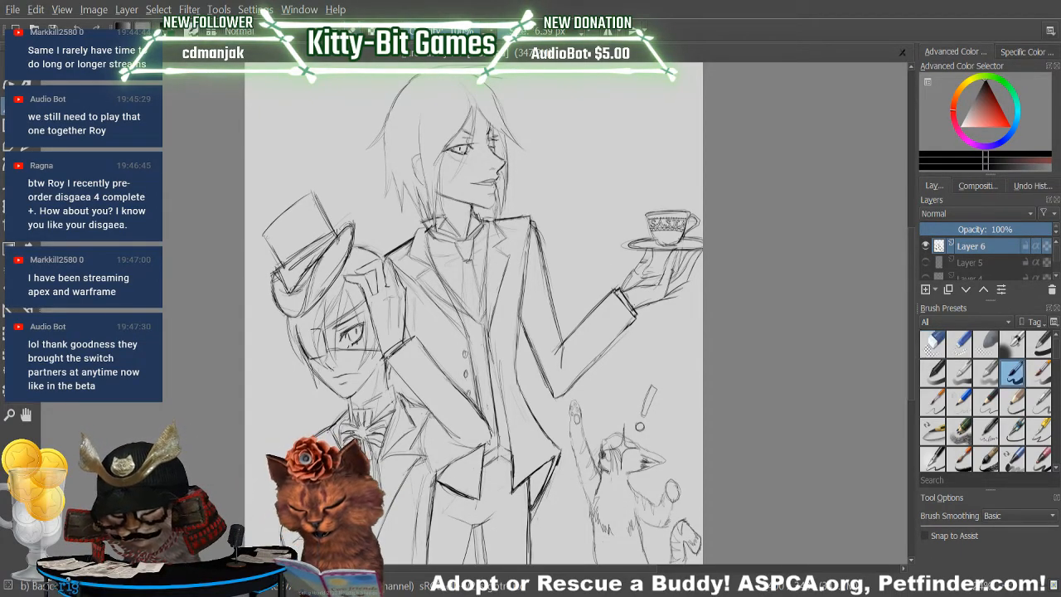
Sketch the waistcoat's lower front and the inner coat edge beside it, erasing the overlapping lines between them.
{"action": "left_click_drag", "start_coordinate": [488, 378], "coordinate": [493, 457]}
{"action": "mouse_move", "coordinate": [492, 401]}
{"action": "left_mouse_down"}
{"action": "mouse_move", "coordinate": [512, 474]}
{"action": "mouse_move", "coordinate": [488, 349]}
{"action": "mouse_move", "coordinate": [509, 468]}
{"action": "mouse_move", "coordinate": [513, 441]}
{"action": "left_mouse_up"}
{"action": "key", "text": "slash"}
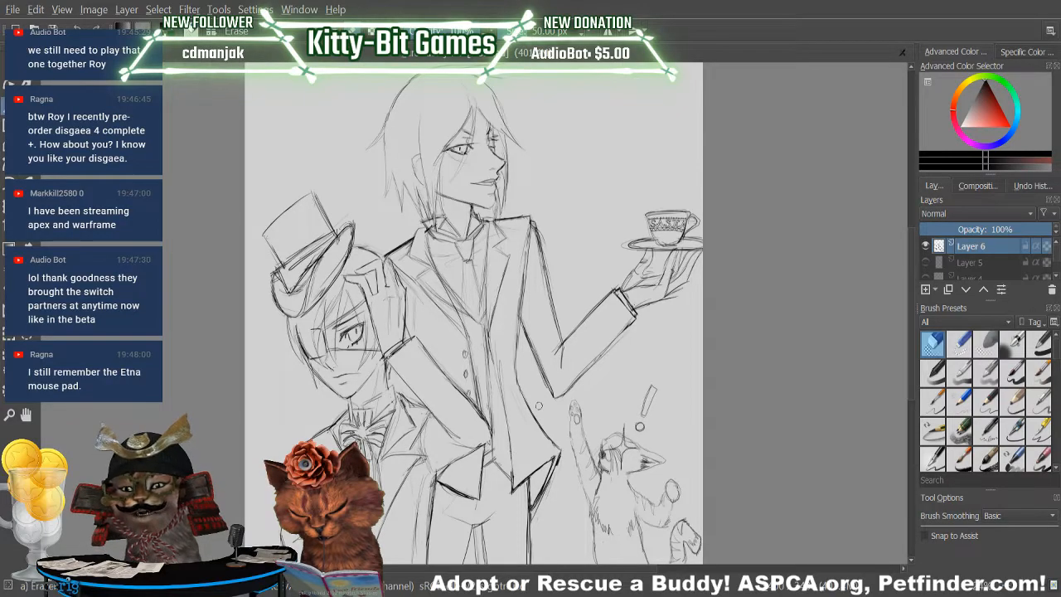
{"action": "key", "text": "slash"}
{"action": "left_click_drag", "start_coordinate": [512, 470], "coordinate": [506, 424]}
{"action": "key", "text": "slash"}
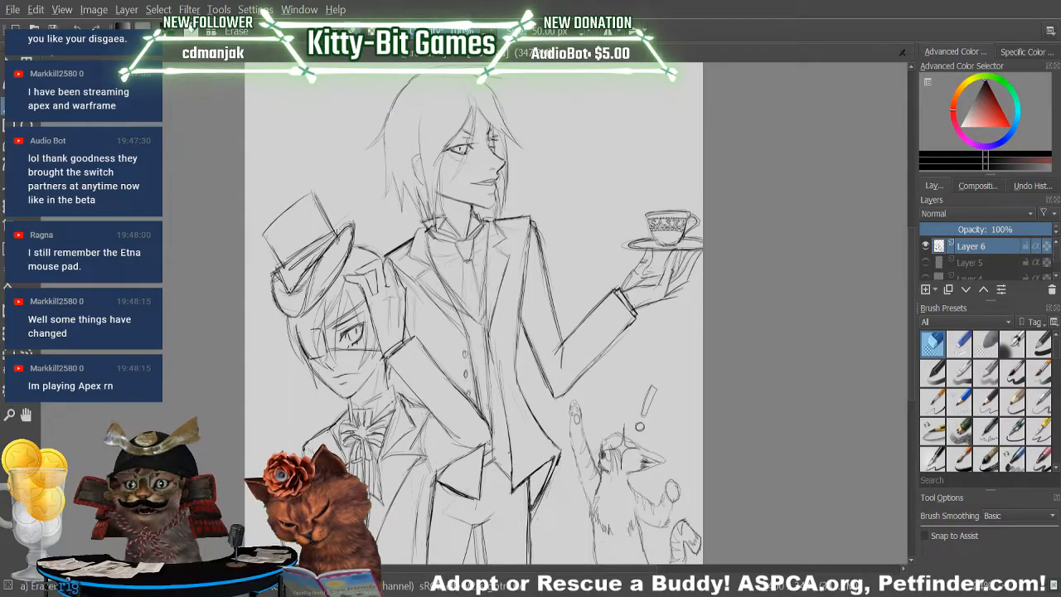
Erase the tall figure's inner coat edge just above the far coat tail and redraw it as a single line.
{"action": "left_click_drag", "start_coordinate": [510, 487], "coordinate": [509, 438]}
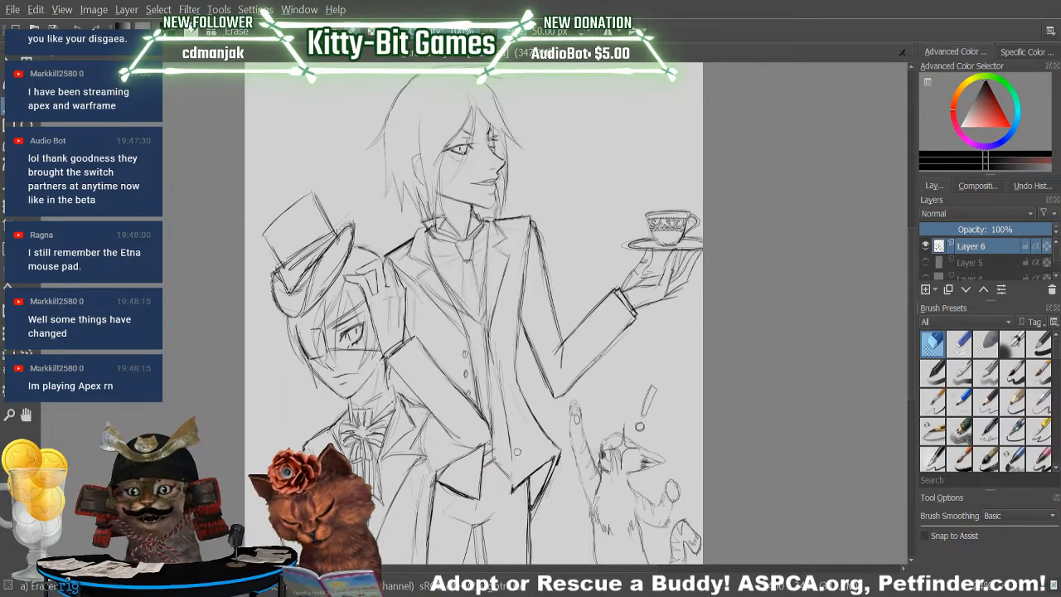
{"action": "key", "text": "slash"}
{"action": "left_click_drag", "start_coordinate": [512, 487], "coordinate": [512, 444]}
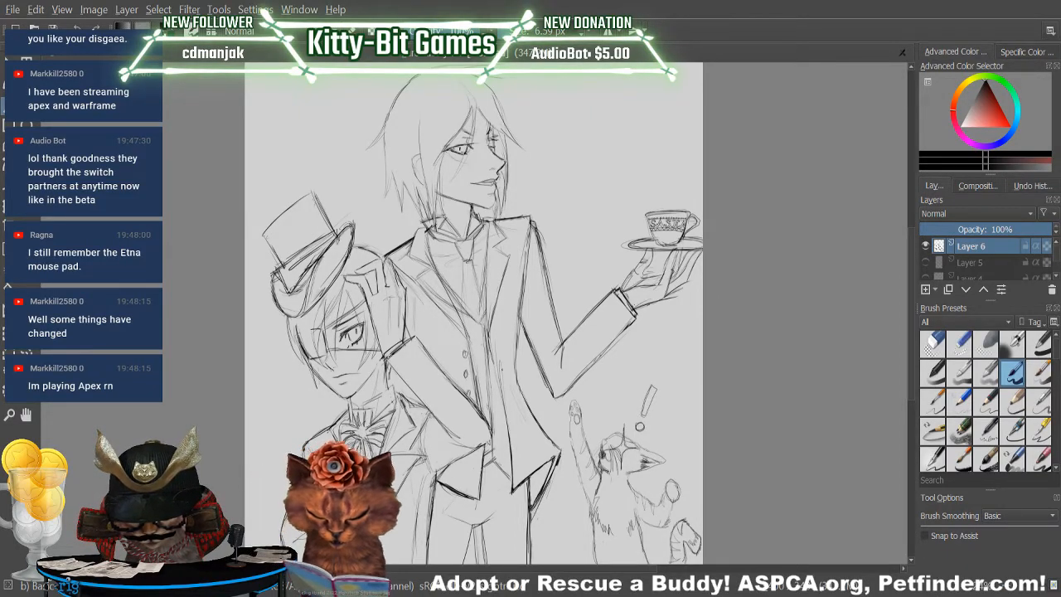
Erase and redraw the lower edge of the coat tail nearest the boy, tidying the trouser lines beneath it.
{"action": "key", "text": "slash"}
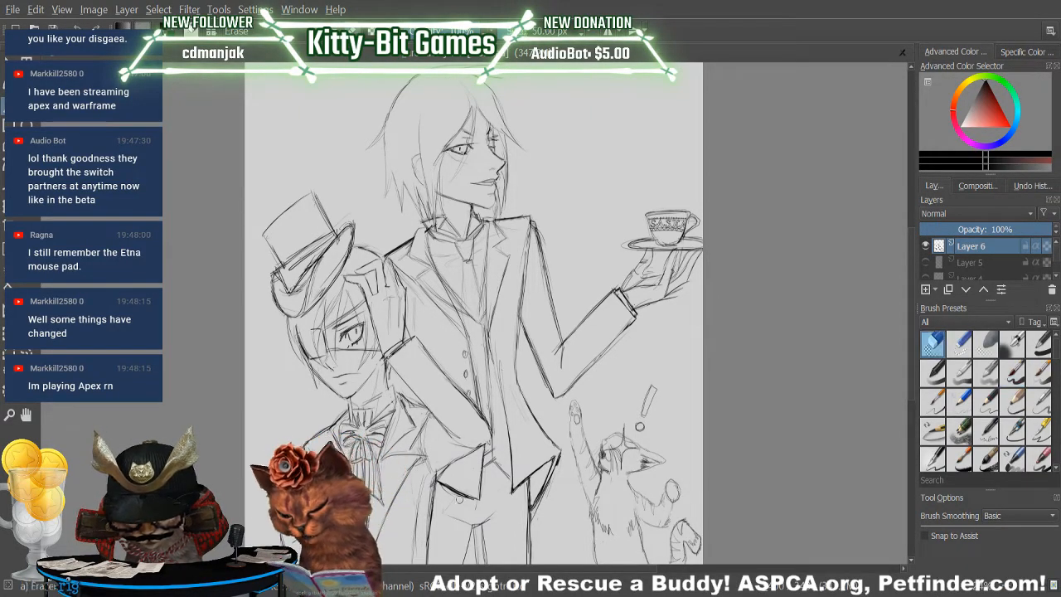
{"action": "mouse_move", "coordinate": [455, 495]}
{"action": "left_mouse_down"}
{"action": "mouse_move", "coordinate": [475, 498]}
{"action": "mouse_move", "coordinate": [441, 487]}
{"action": "mouse_move", "coordinate": [469, 494]}
{"action": "mouse_move", "coordinate": [458, 490]}
{"action": "left_mouse_up"}
{"action": "key", "text": "slash"}
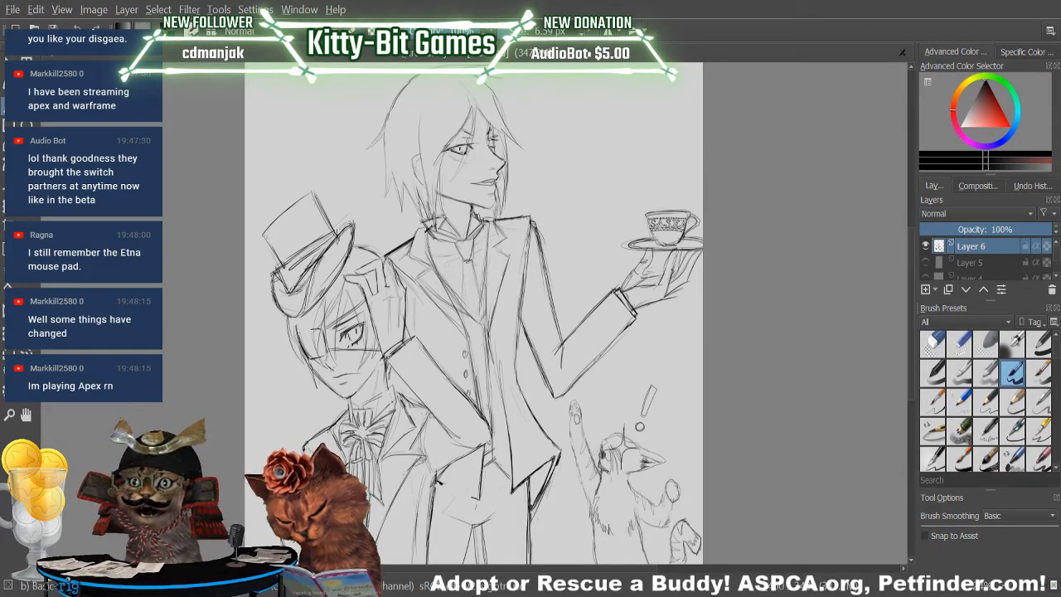
{"action": "left_click_drag", "start_coordinate": [440, 482], "coordinate": [479, 499]}
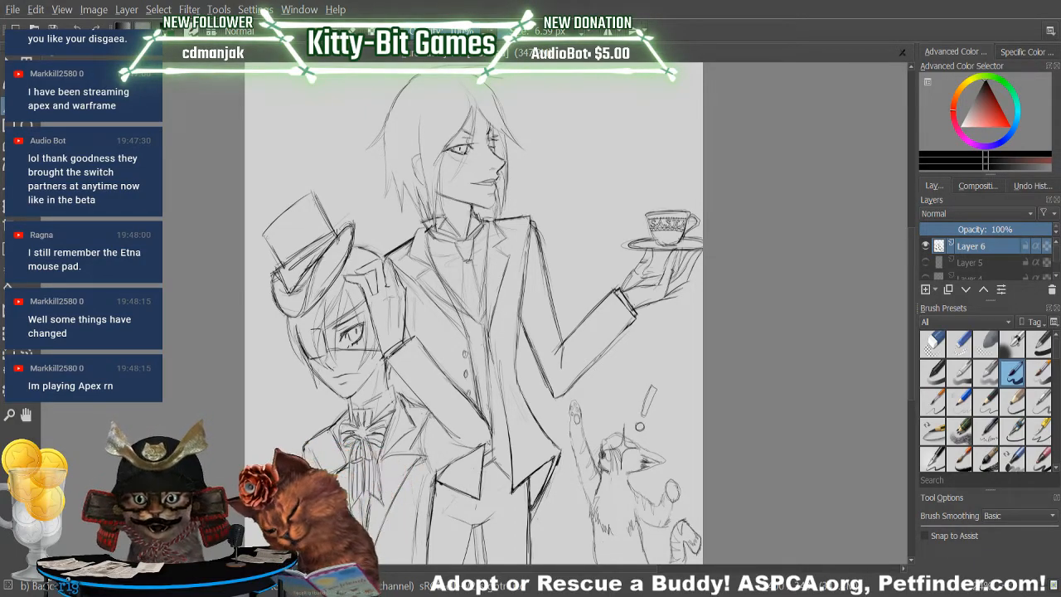
{"action": "key", "text": "slash"}
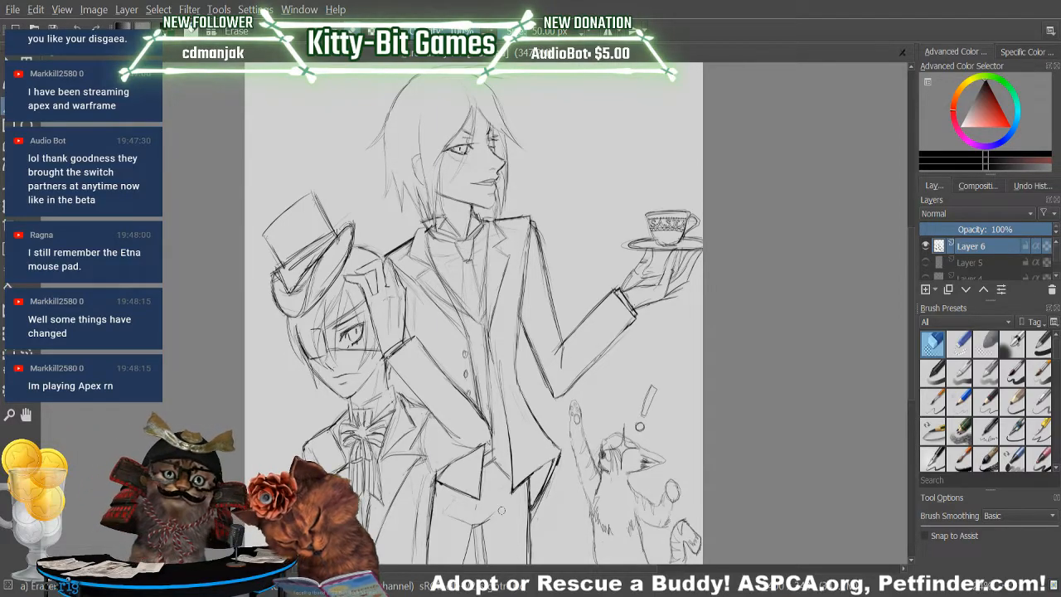
{"action": "key", "text": "slash"}
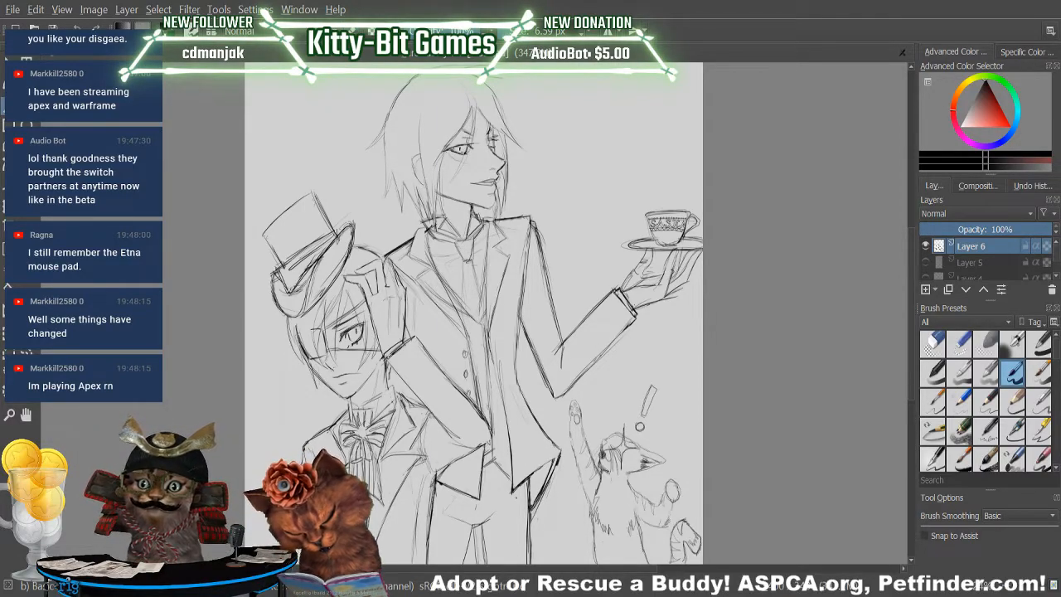
{"action": "key", "text": "slash"}
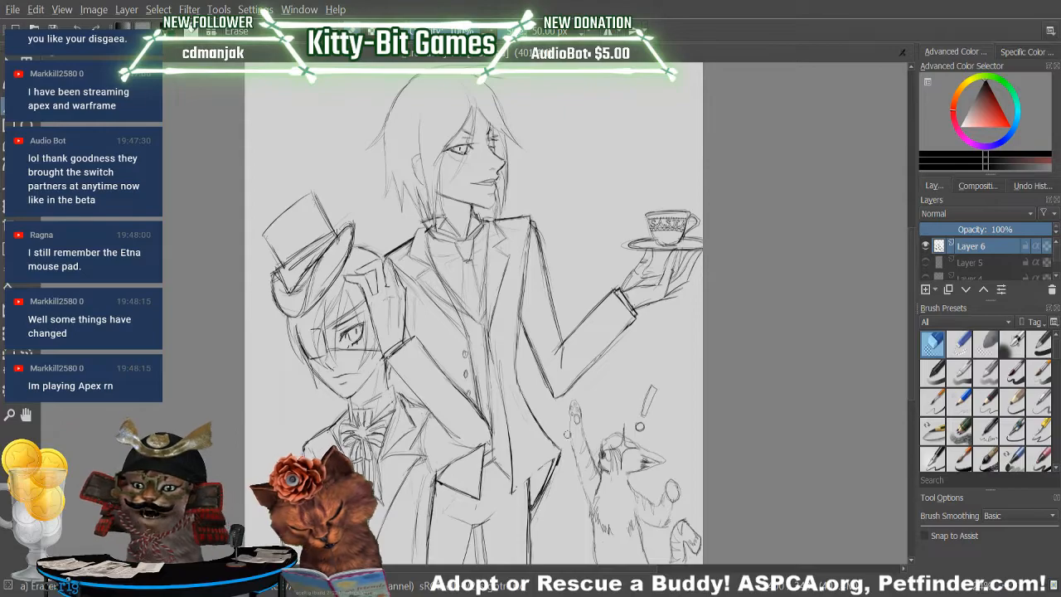
{"action": "key", "text": "slash"}
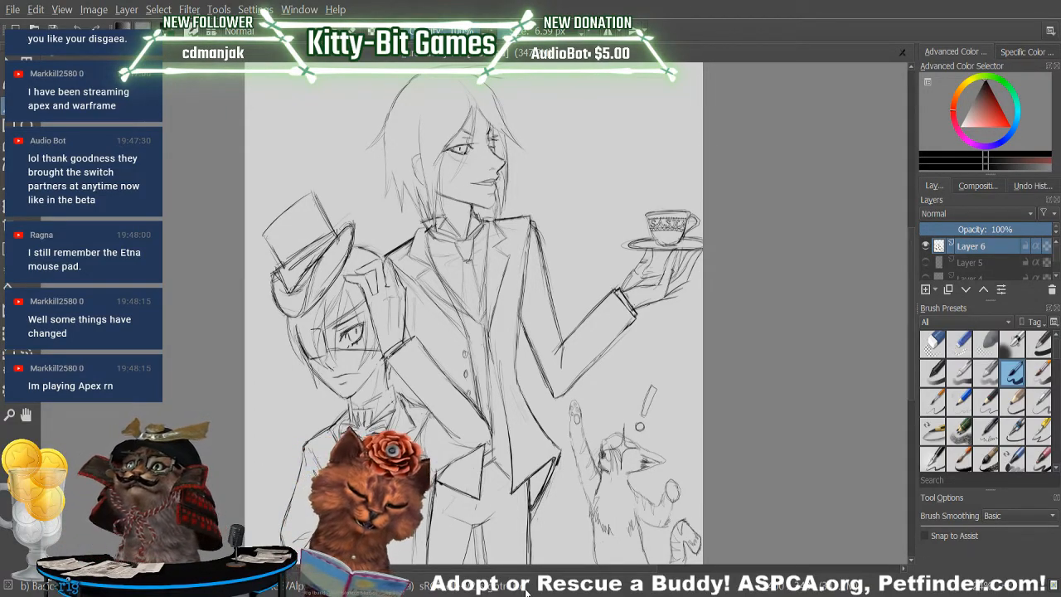
Sketch the waistcoat's side line along the open coat from the chest to below the waist, erasing the stray strokes beside it.
{"action": "left_click", "coordinate": [932, 344]}
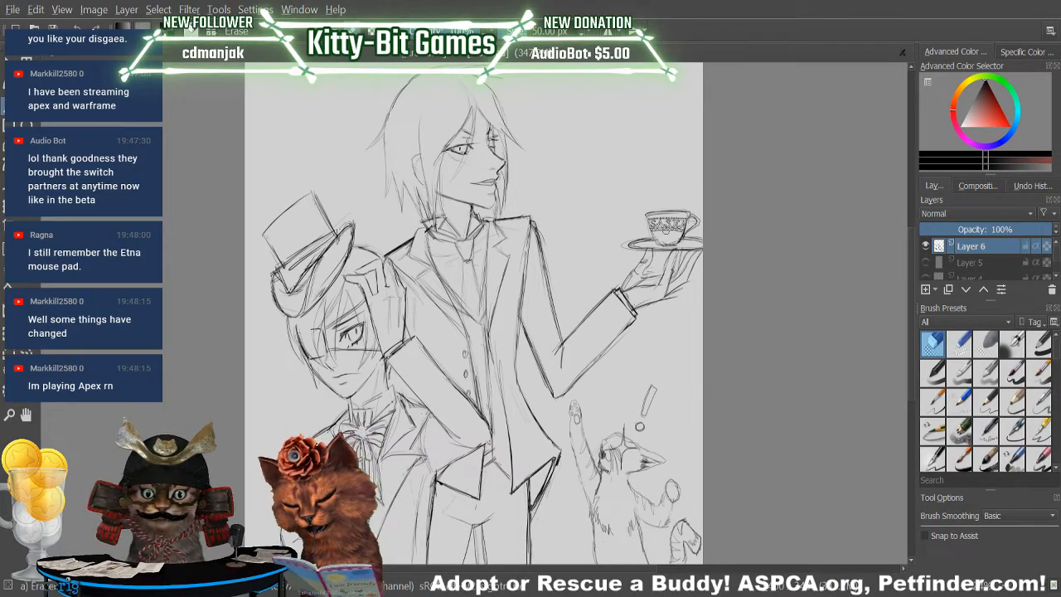
{"action": "key", "text": "slash"}
{"action": "left_click_drag", "start_coordinate": [493, 345], "coordinate": [505, 407]}
{"action": "mouse_move", "coordinate": [485, 306]}
{"action": "left_mouse_down"}
{"action": "mouse_move", "coordinate": [503, 386]}
{"action": "mouse_move", "coordinate": [492, 352]}
{"action": "left_mouse_up"}
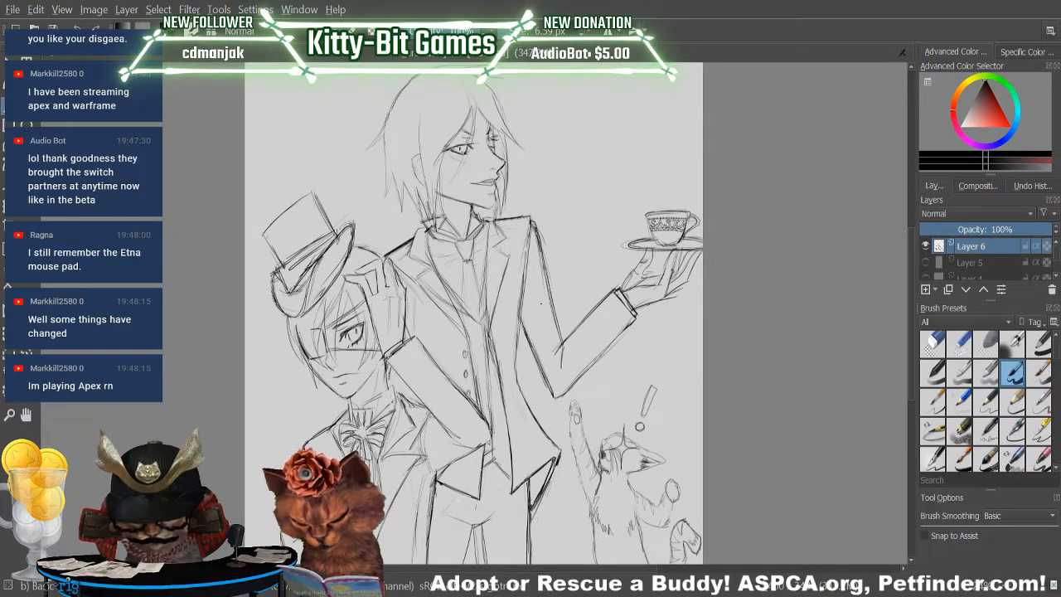
{"action": "key", "text": "slash"}
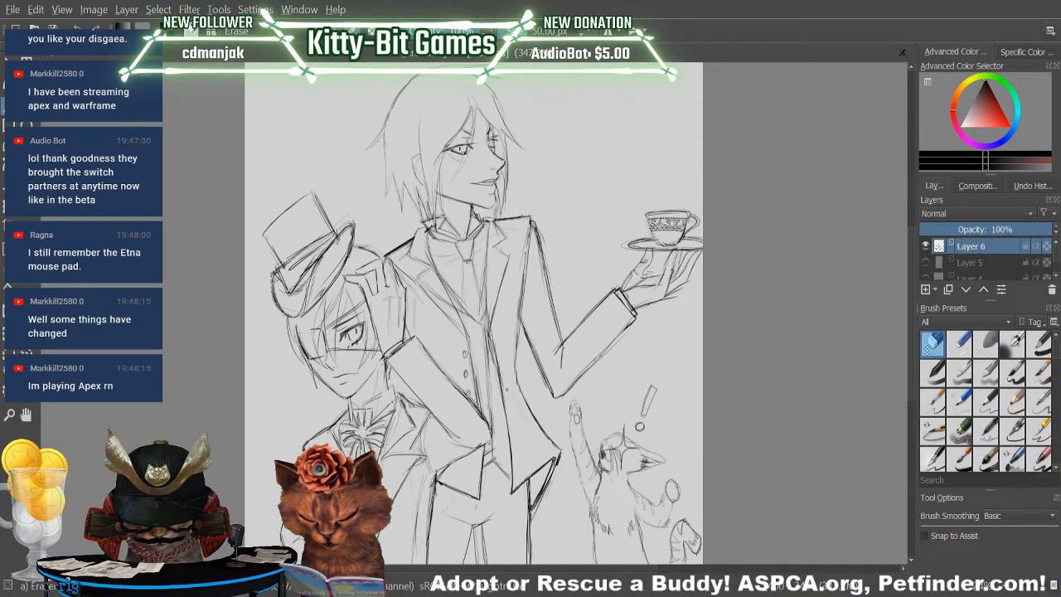
{"action": "left_click_drag", "start_coordinate": [492, 341], "coordinate": [503, 387]}
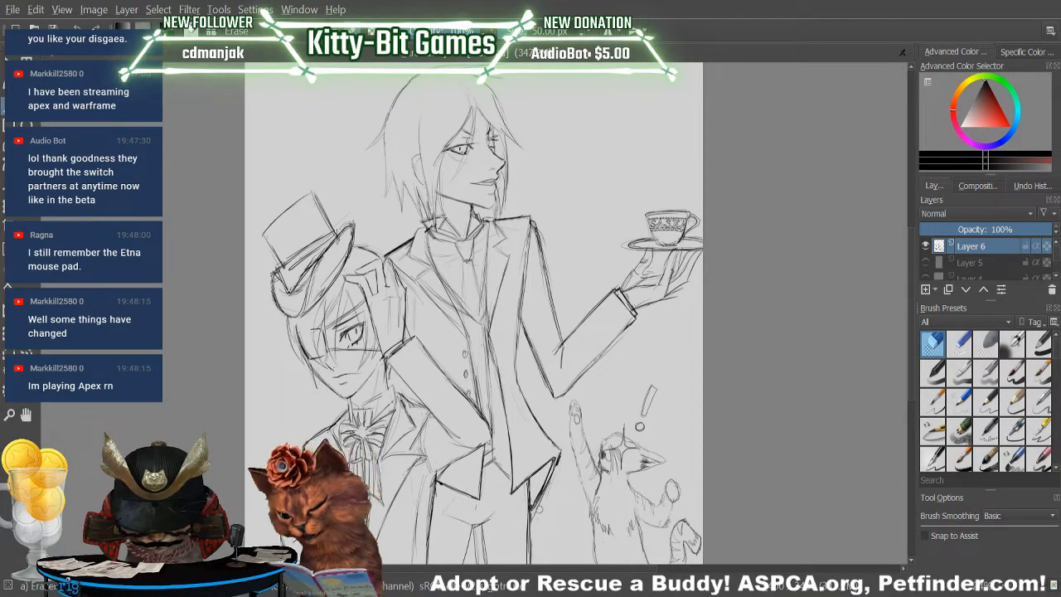
{"action": "key", "text": "slash"}
{"action": "left_click_drag", "start_coordinate": [491, 325], "coordinate": [492, 356]}
{"action": "left_click_drag", "start_coordinate": [486, 279], "coordinate": [487, 305]}
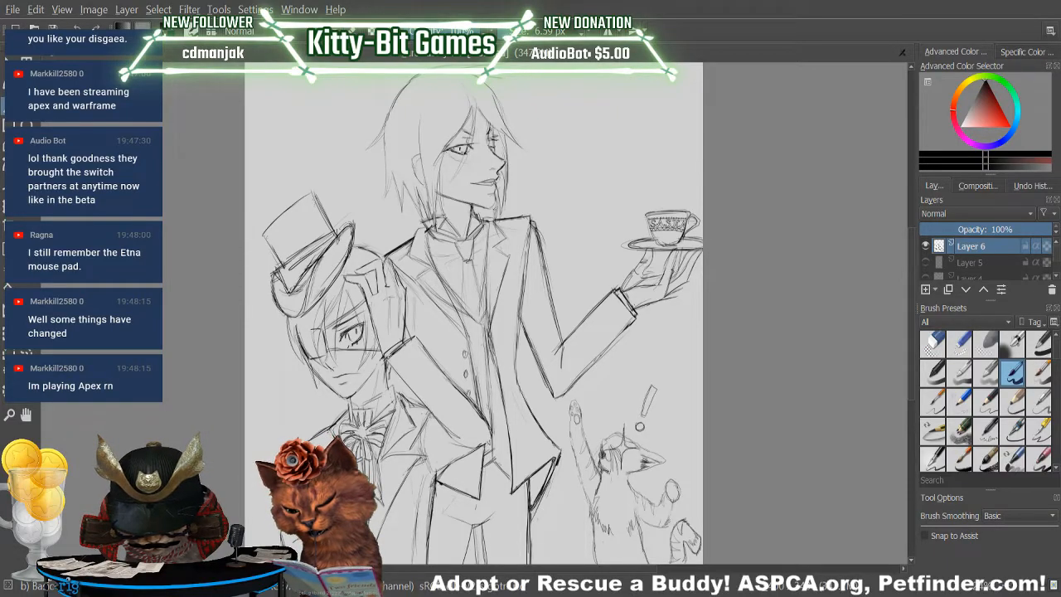
{"action": "key", "text": "slash"}
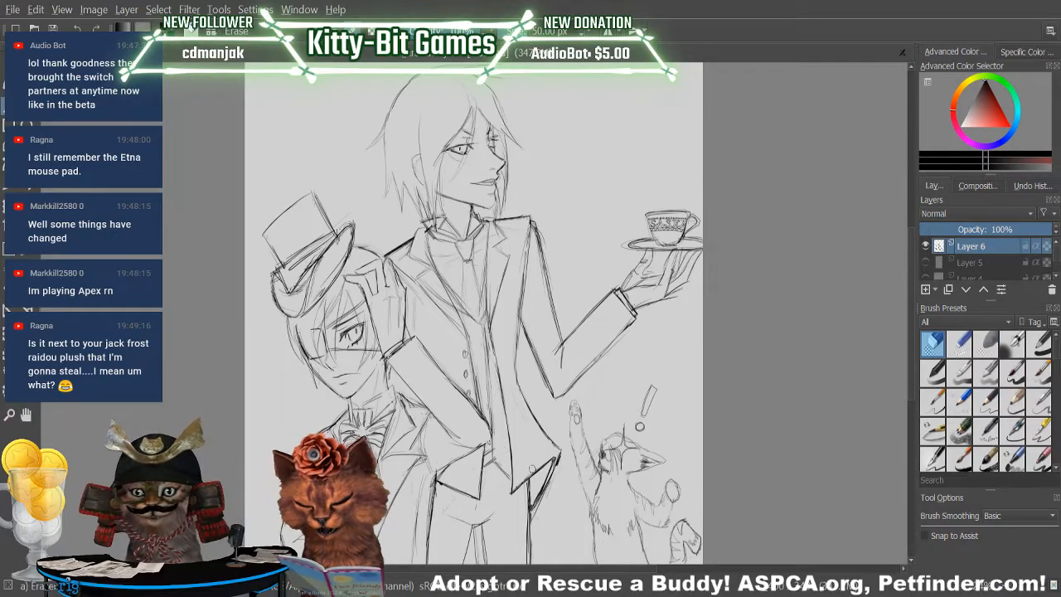
{"action": "key", "text": "slash"}
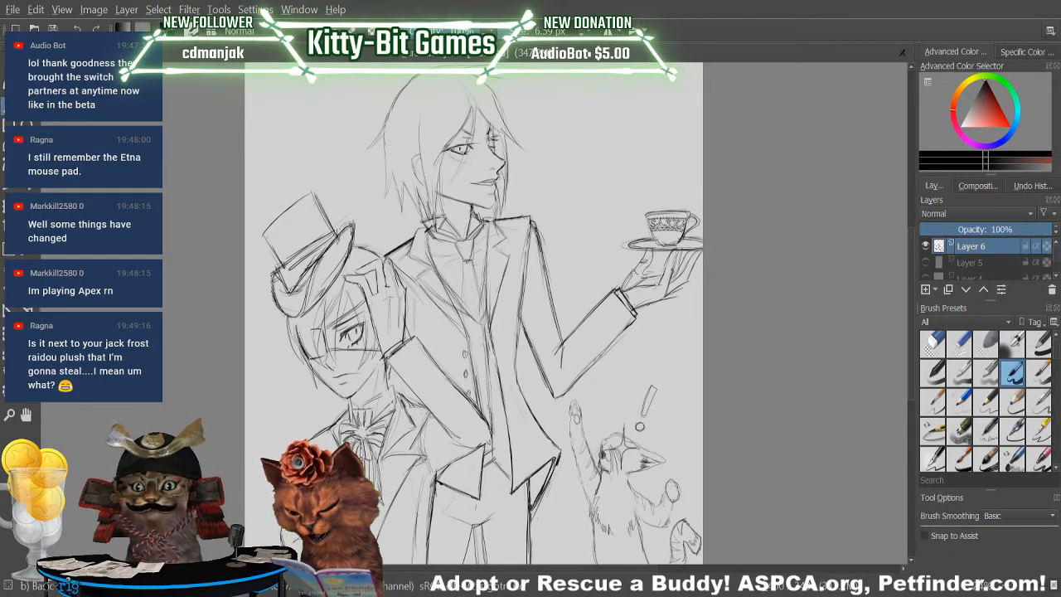
Clean up the waistcoat's V-neckline and redraw its edge diagonally from the chest down to the front closure.
{"action": "key", "text": "e"}
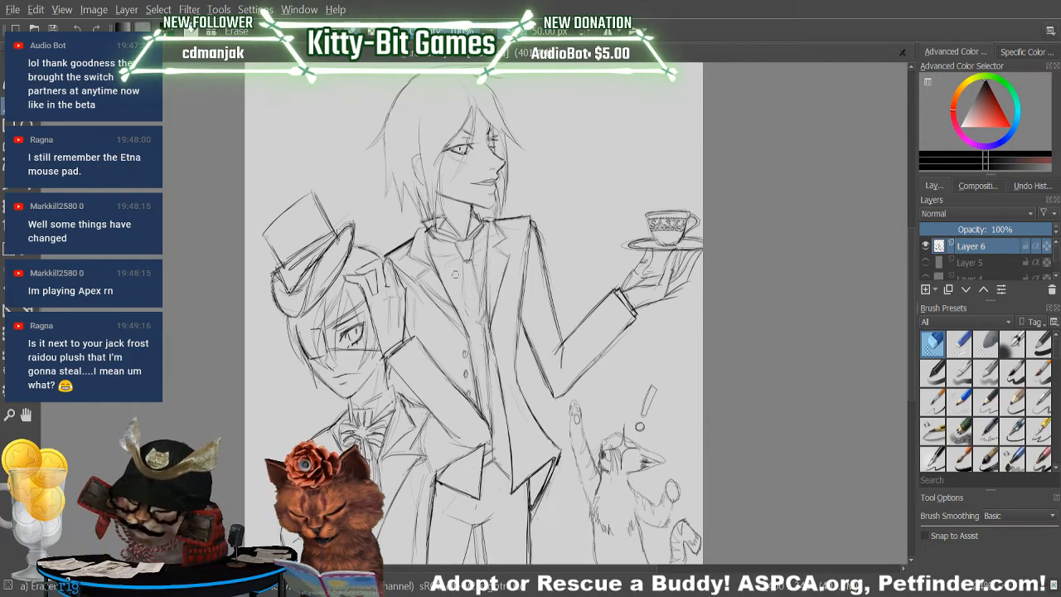
{"action": "key", "text": "slash"}
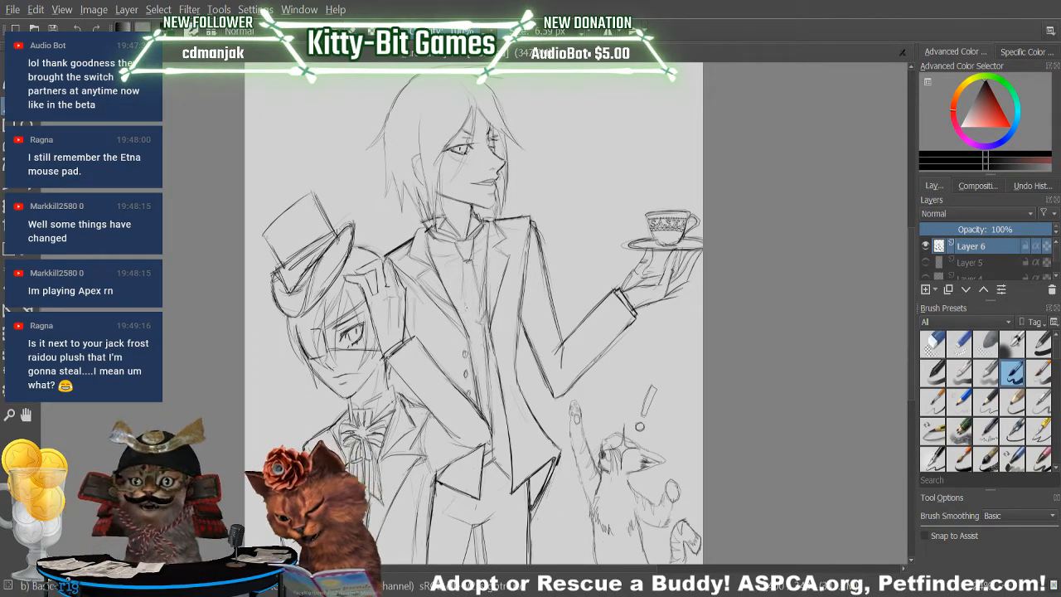
{"action": "left_click_drag", "start_coordinate": [451, 290], "coordinate": [480, 325]}
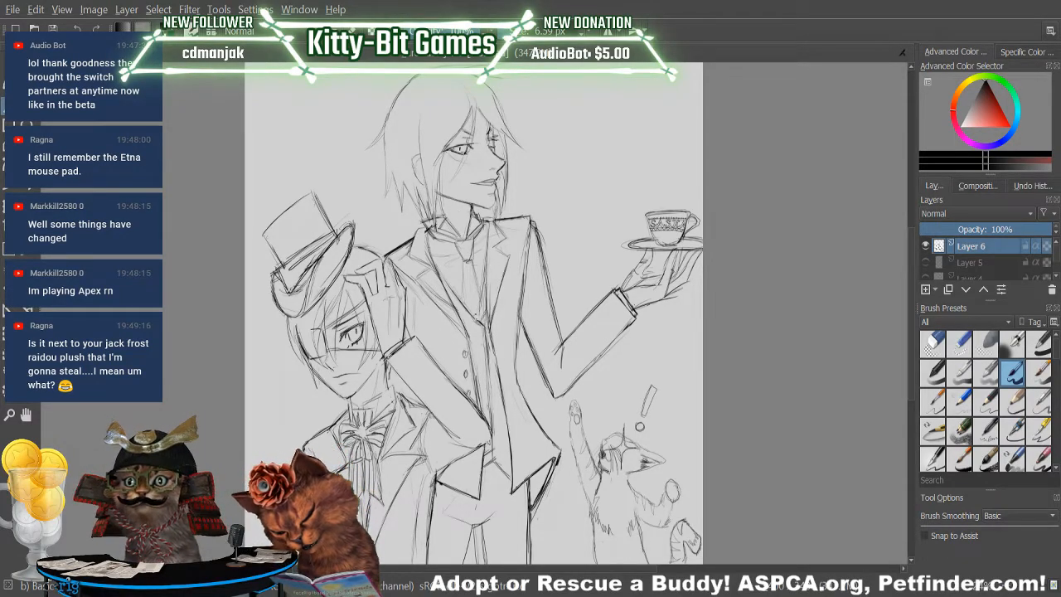
{"action": "key", "text": "slash"}
{"action": "left_click", "coordinate": [479, 324]}
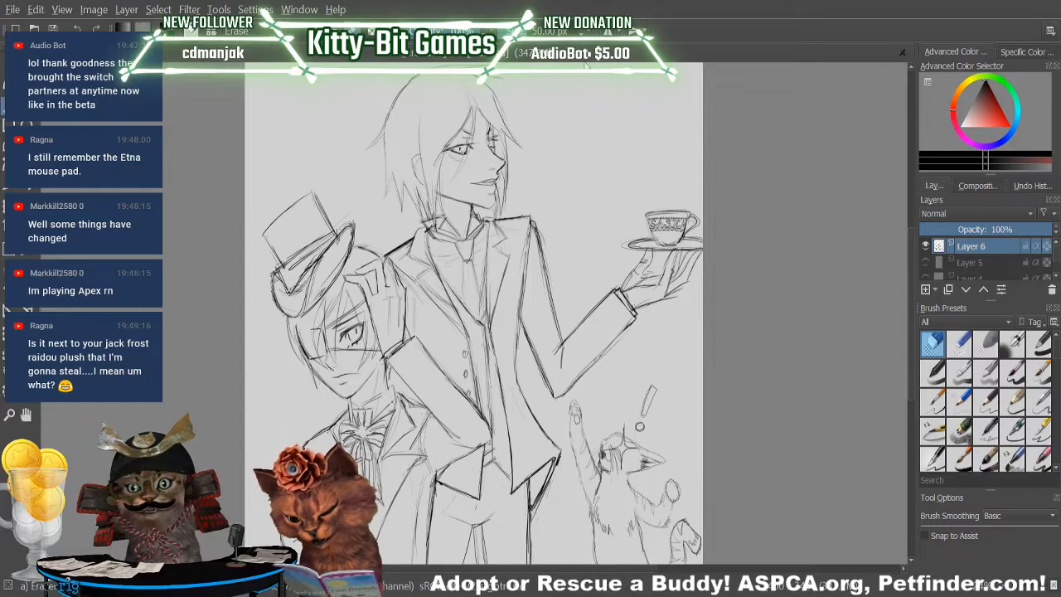
{"action": "key", "text": "slash"}
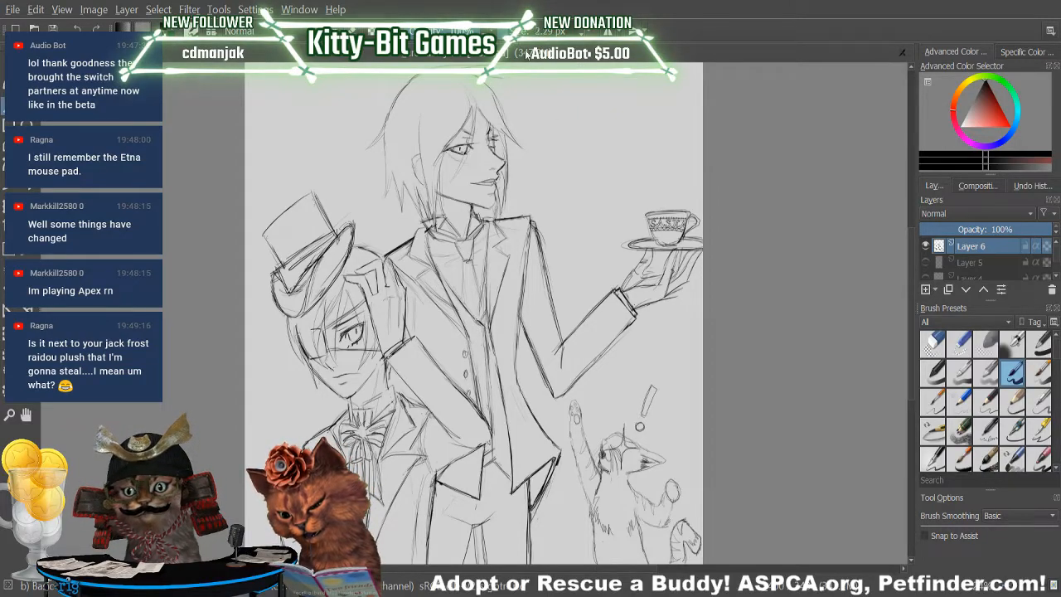
{"action": "key", "text": "slash"}
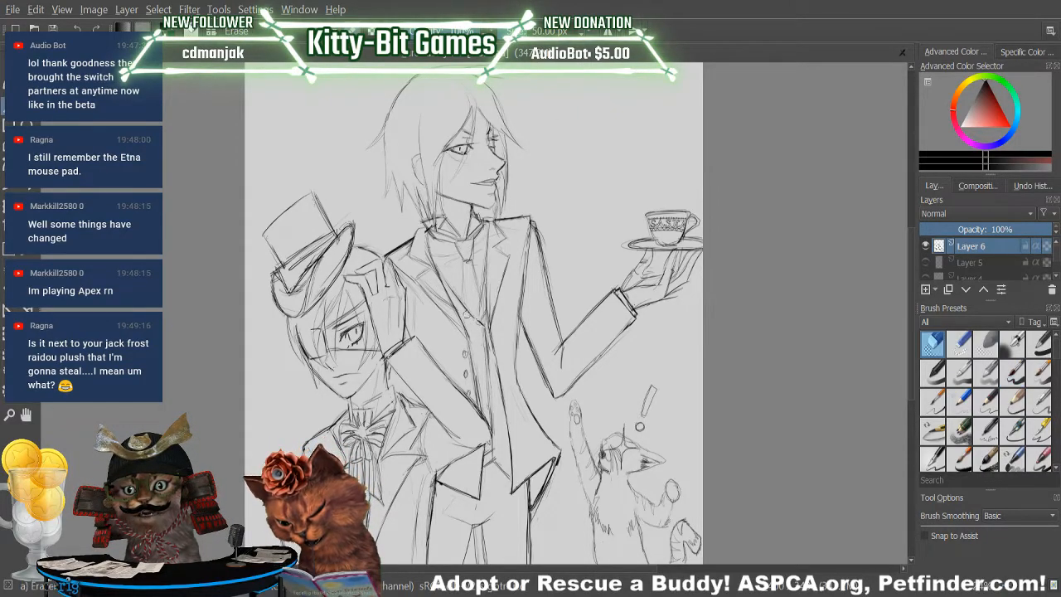
Start the waistcoat's second column of buttons below the neckline with a 2.29 px brush and erase the stray line beside the lapel.
{"action": "key", "text": "slash"}
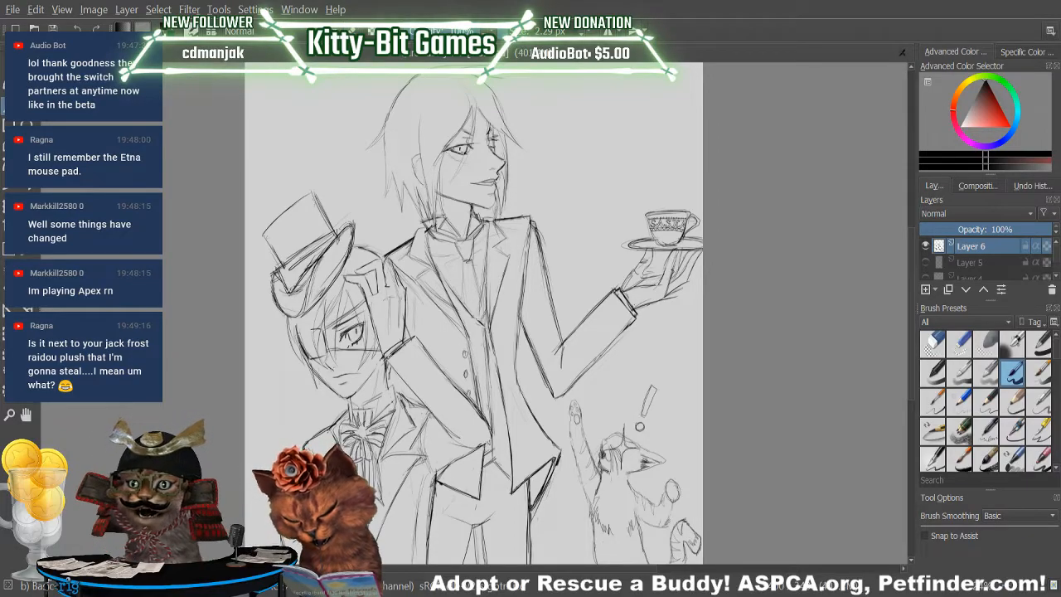
{"action": "left_click_drag", "start_coordinate": [480, 335], "coordinate": [480, 342]}
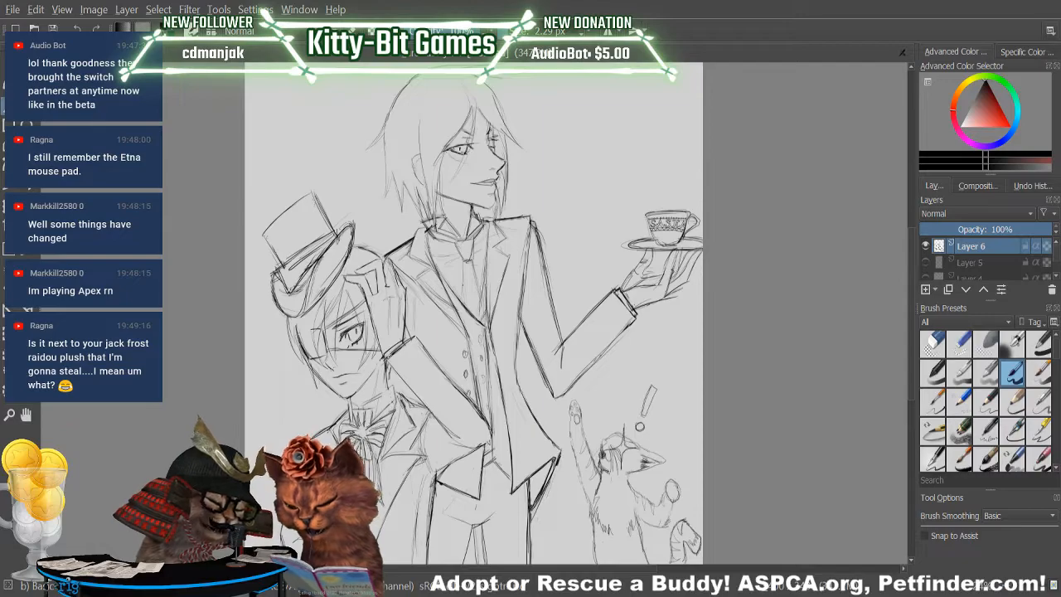
{"action": "key", "text": "slash"}
{"action": "mouse_move", "coordinate": [433, 290]}
{"action": "left_mouse_down"}
{"action": "mouse_move", "coordinate": [424, 282]}
{"action": "mouse_move", "coordinate": [447, 305]}
{"action": "left_mouse_up"}
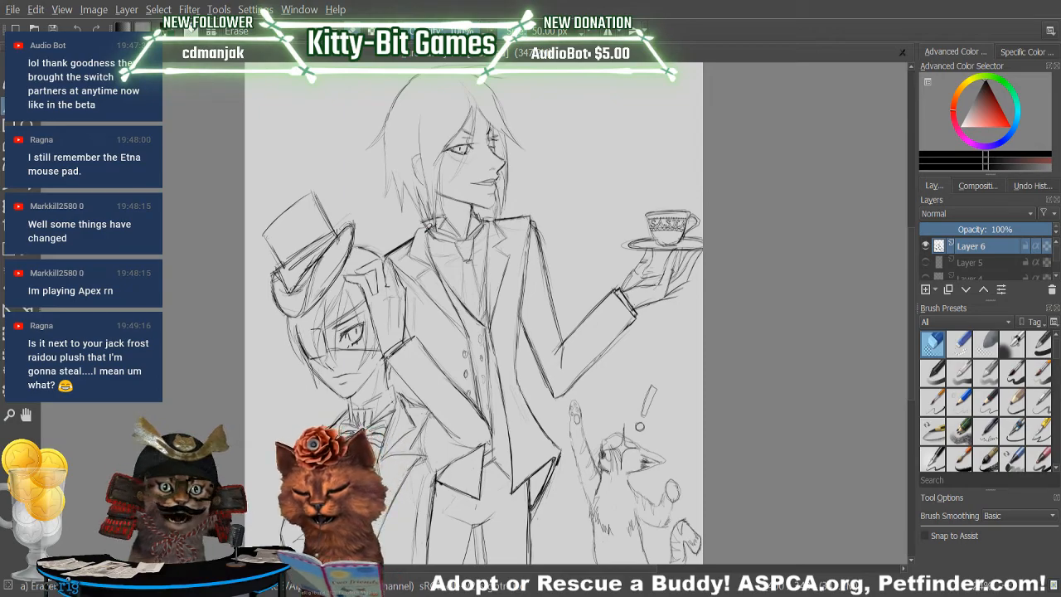
{"action": "key", "text": "slash"}
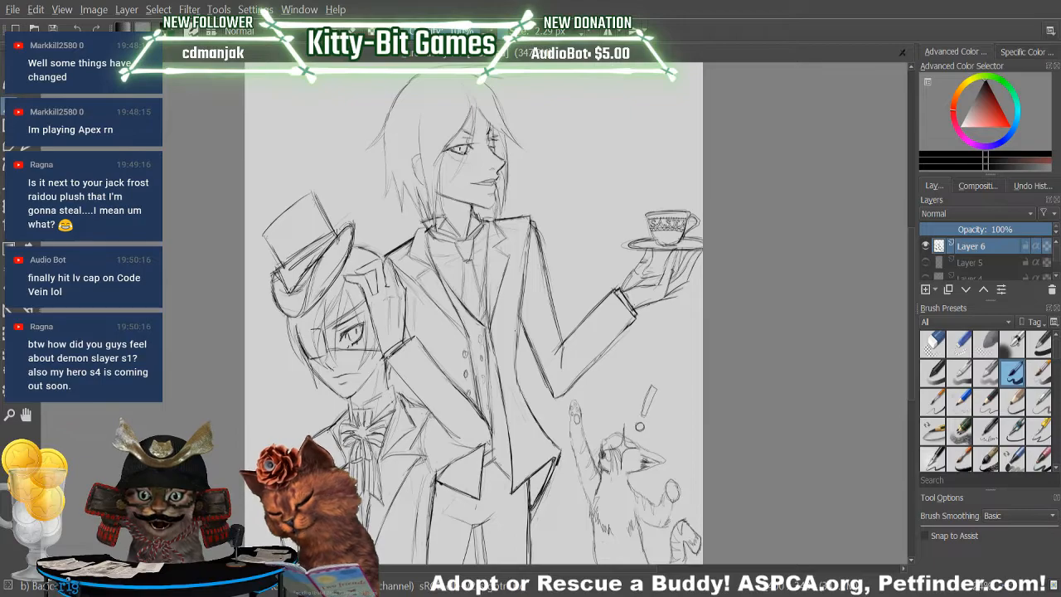
{"action": "key", "text": "slash"}
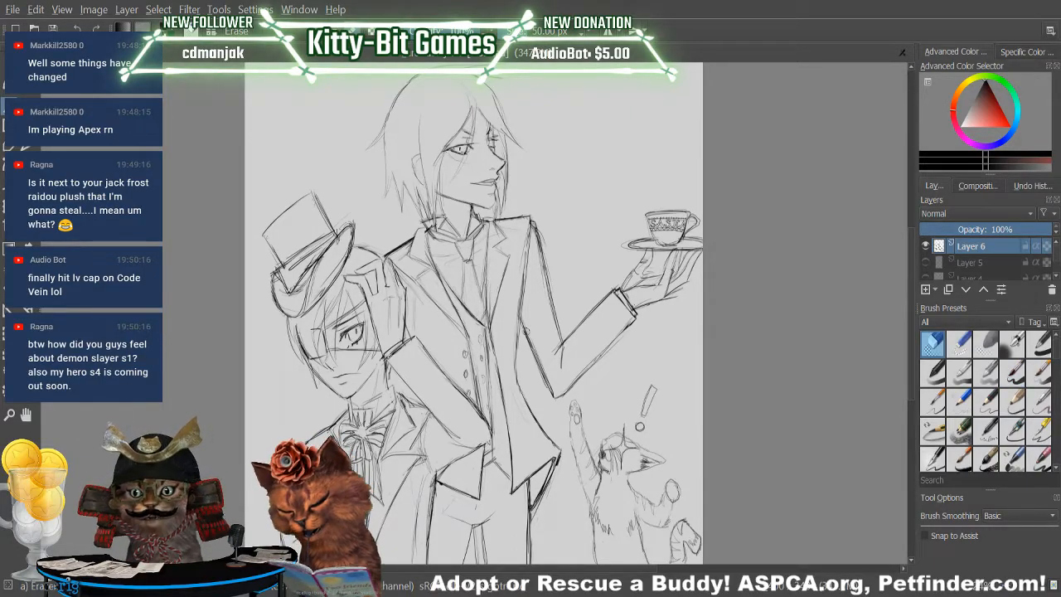
{"action": "key", "text": "slash"}
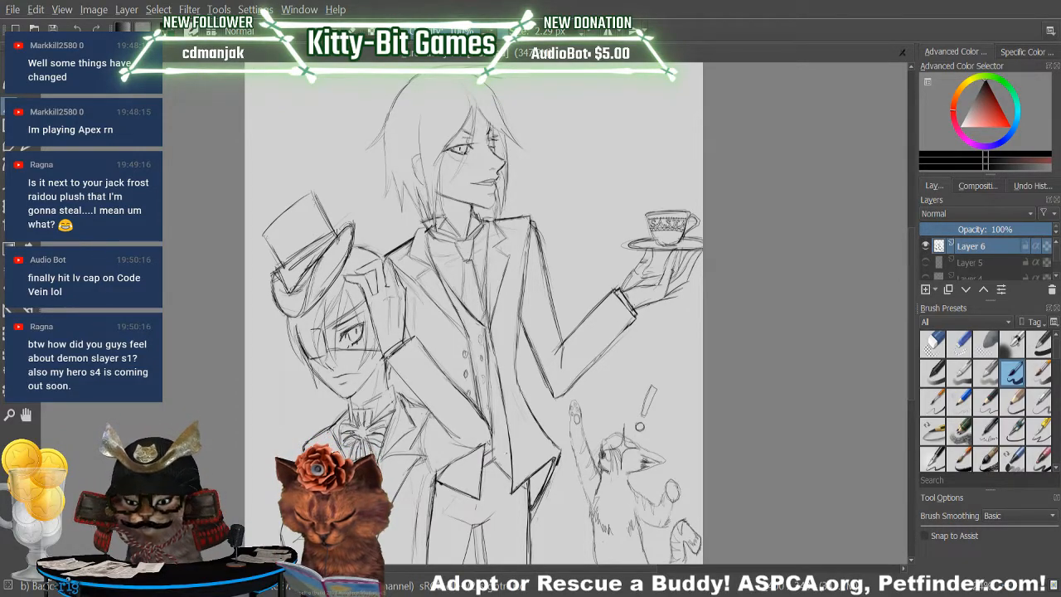
Sketch the waistcoat's lower front line from the waist toward the hem and erase its overlapping end.
{"action": "key", "text": "slash"}
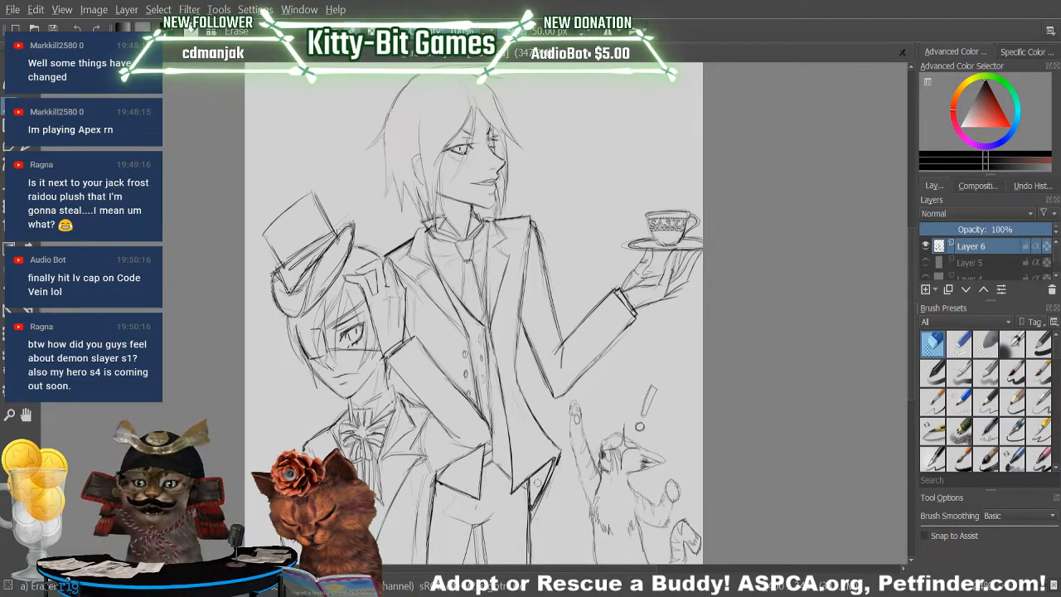
{"action": "key", "text": "slash"}
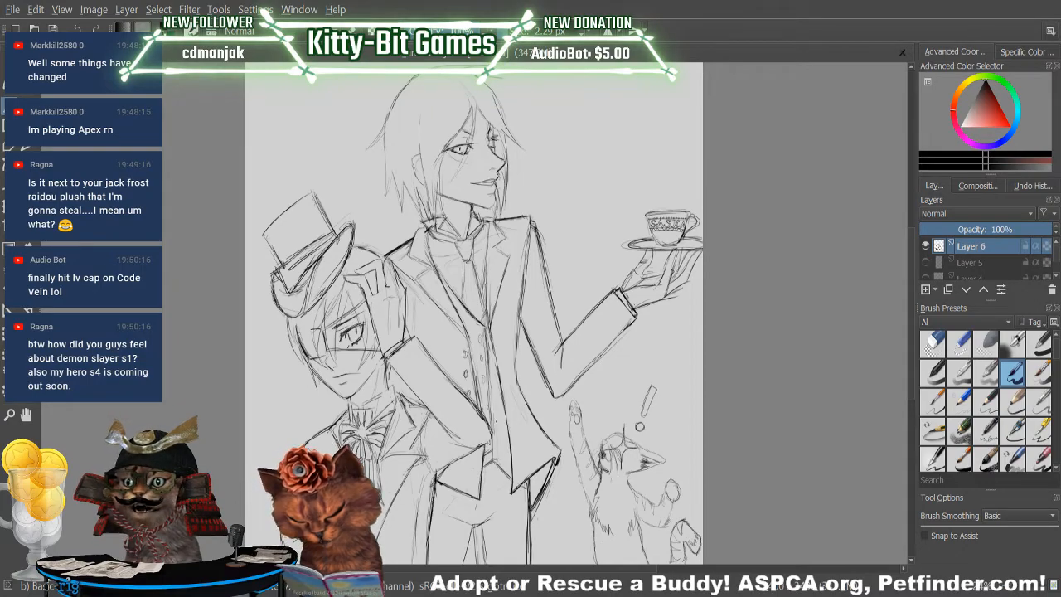
{"action": "left_click_drag", "start_coordinate": [495, 396], "coordinate": [497, 447]}
{"action": "key", "text": "e"}
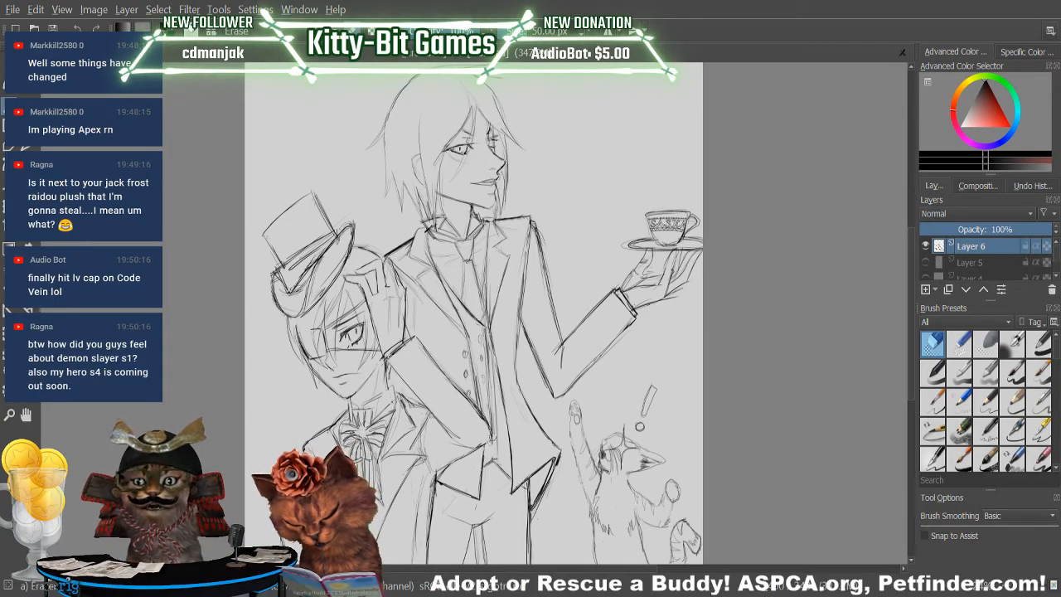
{"action": "mouse_move", "coordinate": [495, 429]}
{"action": "left_mouse_down"}
{"action": "mouse_move", "coordinate": [488, 363]}
{"action": "mouse_move", "coordinate": [492, 436]}
{"action": "left_mouse_up"}
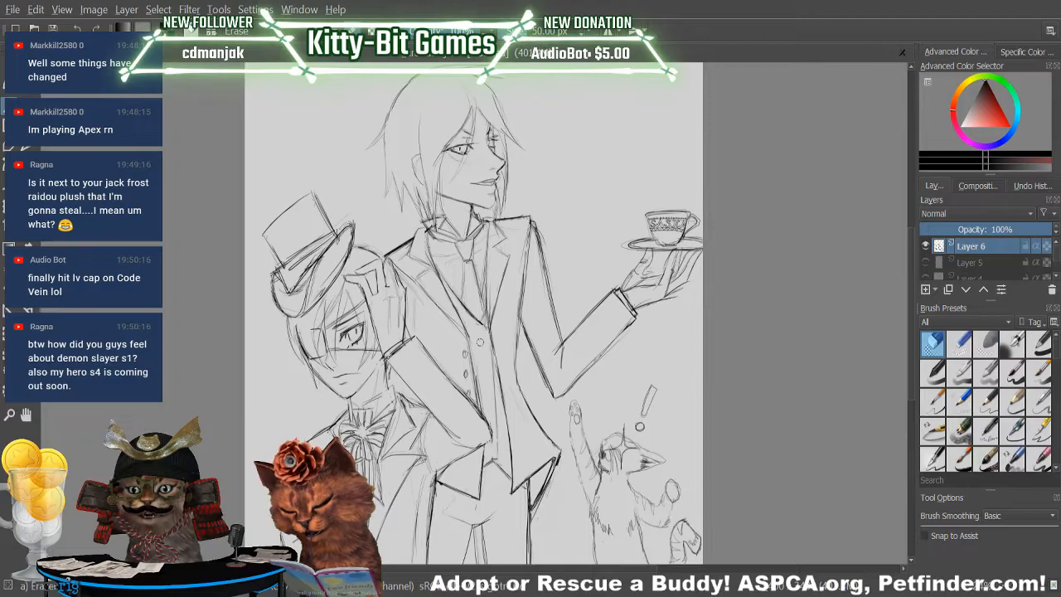
Complete the waistcoat's second column of buttons and sketch fold lines across the tall figure's upper trousers.
{"action": "key", "text": "slash"}
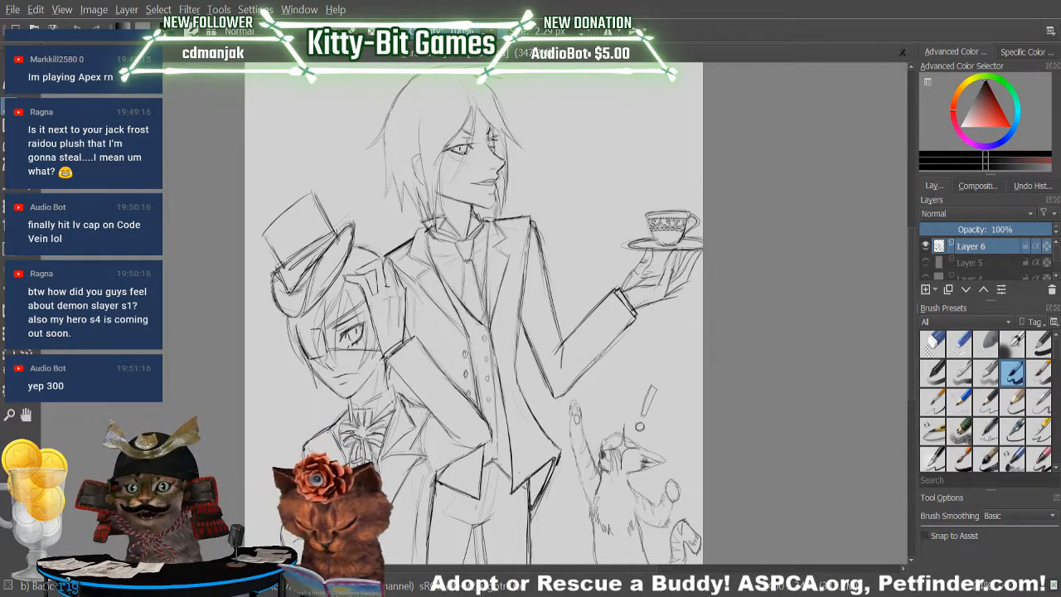
{"action": "left_click_drag", "start_coordinate": [482, 526], "coordinate": [511, 507]}
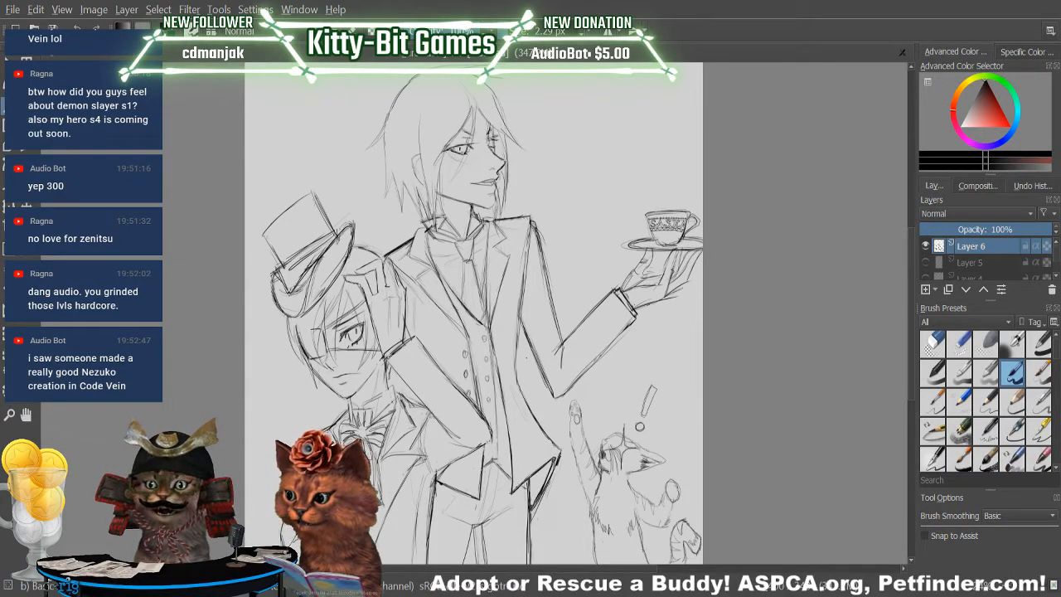
{"action": "key", "text": "e"}
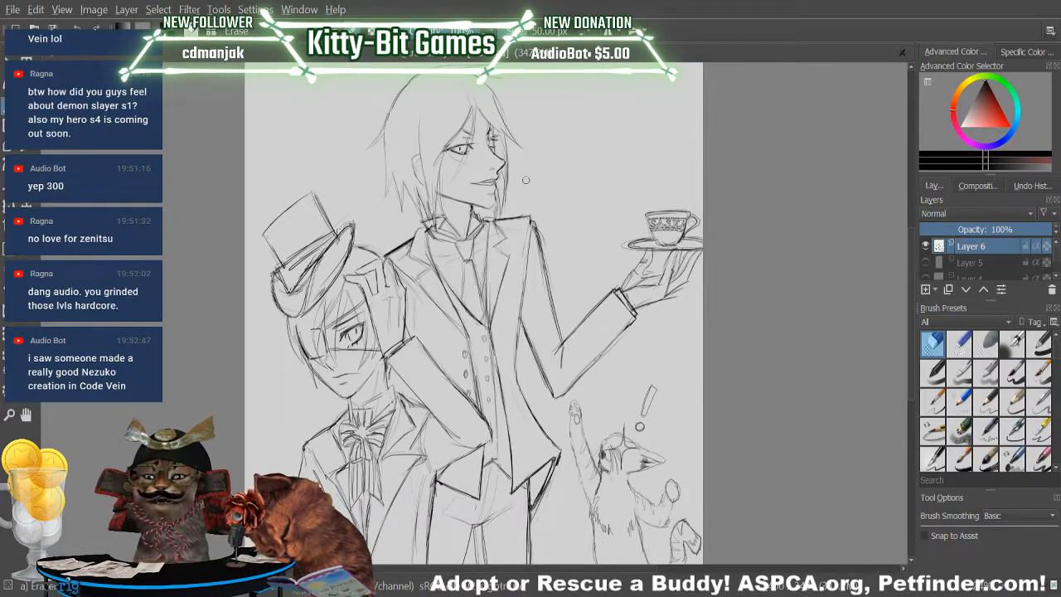
Erase and redraw the butler's outer sleeve line from the shoulder down toward the elbow of the teacup arm.
{"action": "key", "text": "e"}
{"action": "left_click_drag", "start_coordinate": [533, 219], "coordinate": [521, 307]}
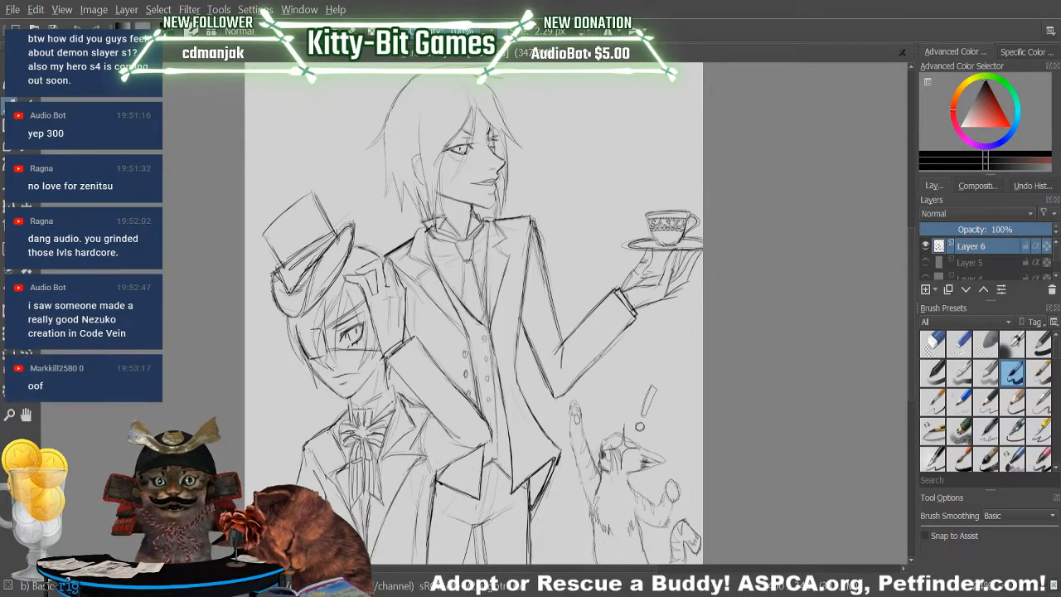
{"action": "key", "text": "slash"}
{"action": "left_click_drag", "start_coordinate": [535, 221], "coordinate": [550, 280]}
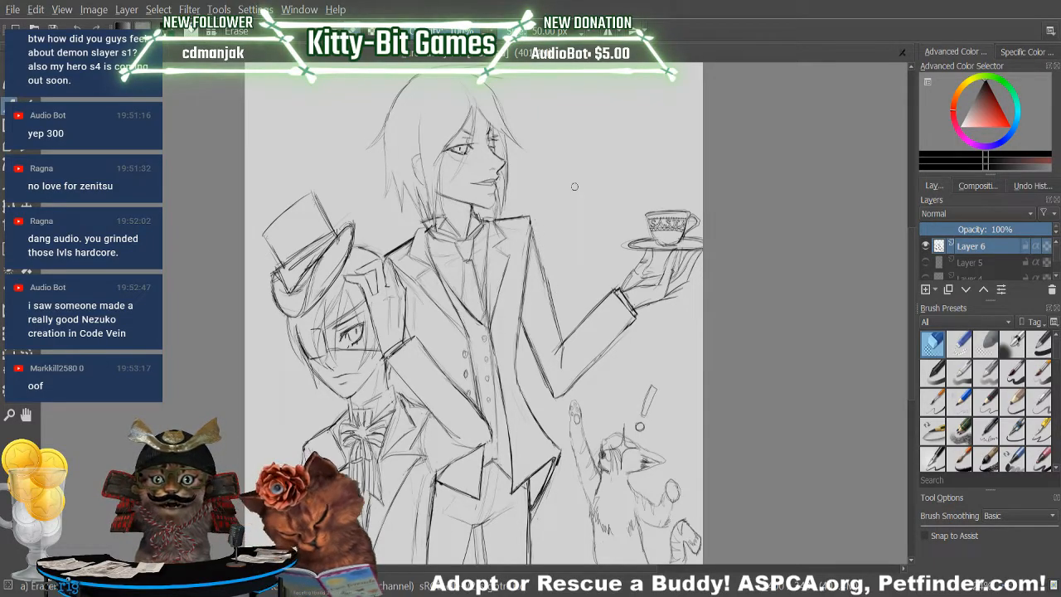
{"action": "key", "text": "slash"}
{"action": "left_click_drag", "start_coordinate": [536, 238], "coordinate": [554, 312]}
{"action": "left_click_drag", "start_coordinate": [534, 222], "coordinate": [544, 263]}
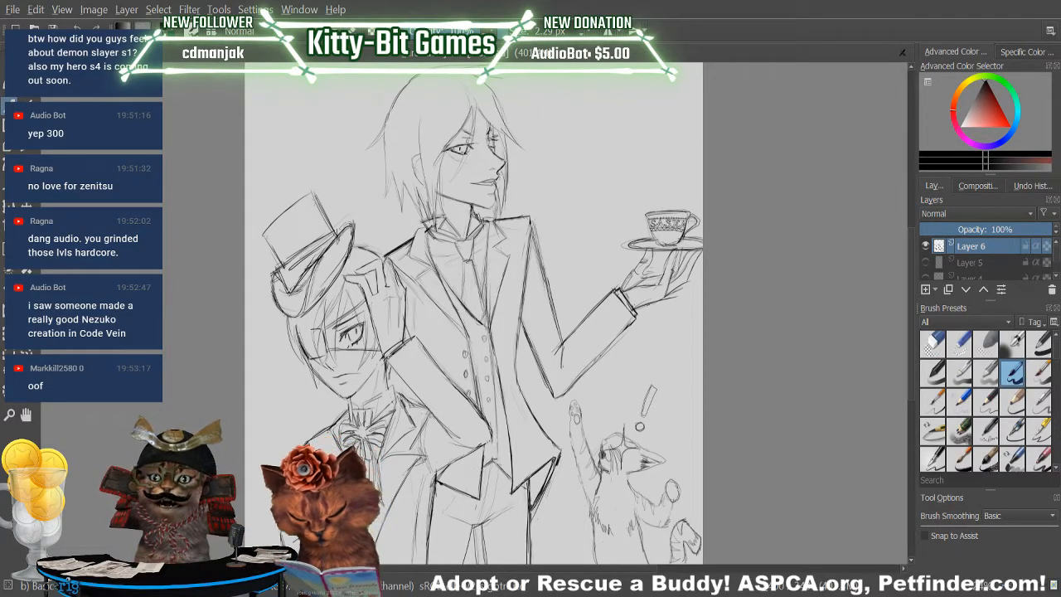
{"action": "key", "text": "slash"}
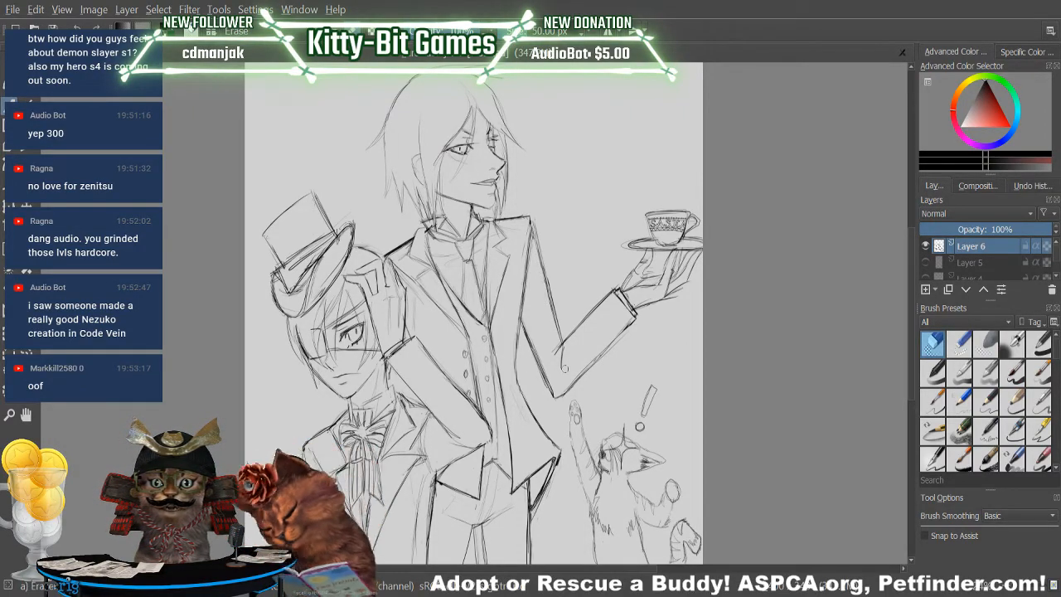
{"action": "left_click_drag", "start_coordinate": [540, 275], "coordinate": [533, 228]}
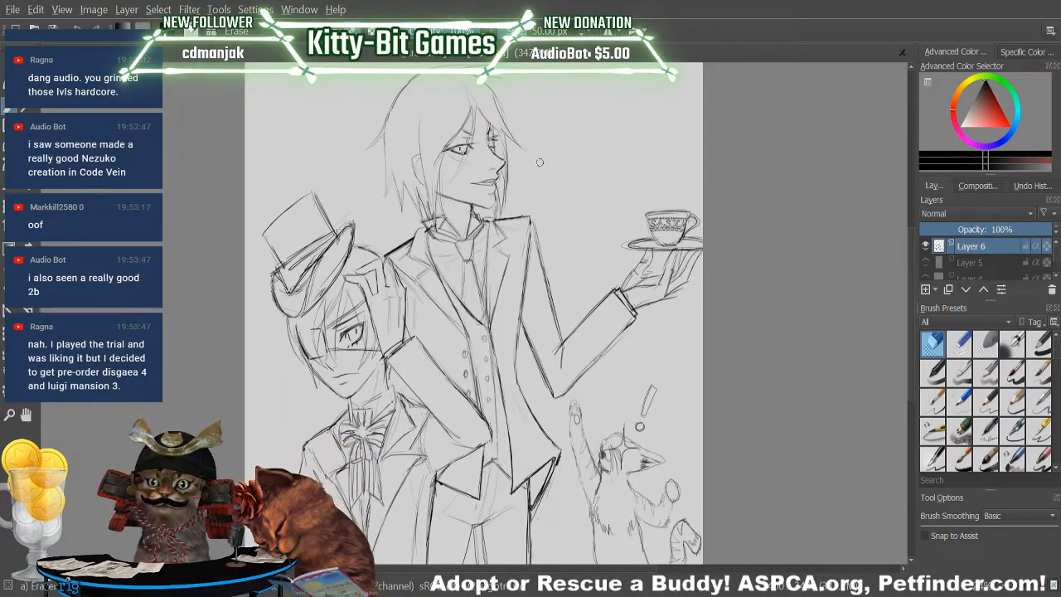
{"action": "key", "text": "slash"}
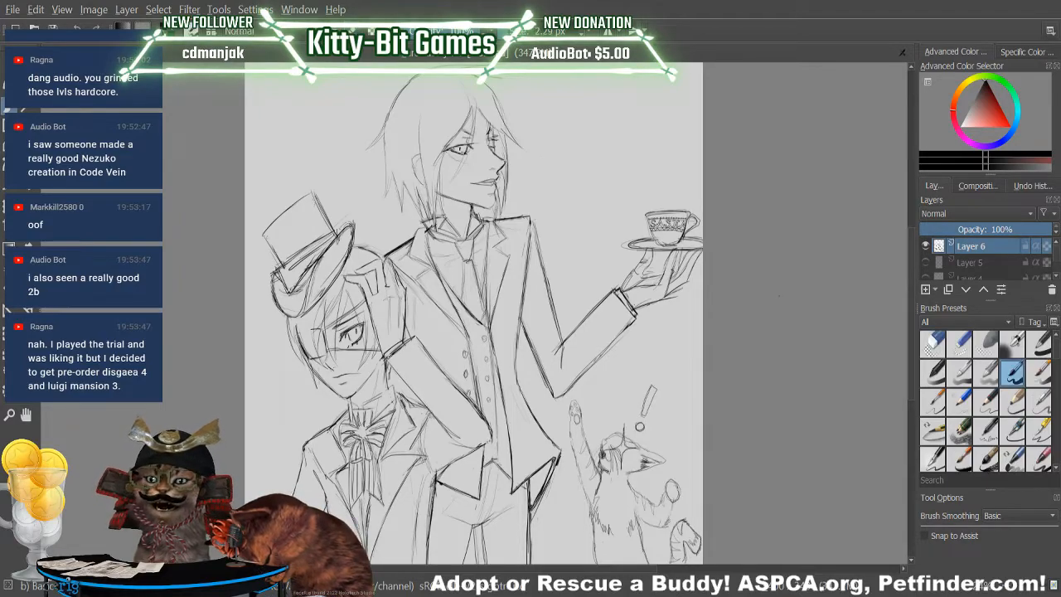
{"action": "key", "text": "slash"}
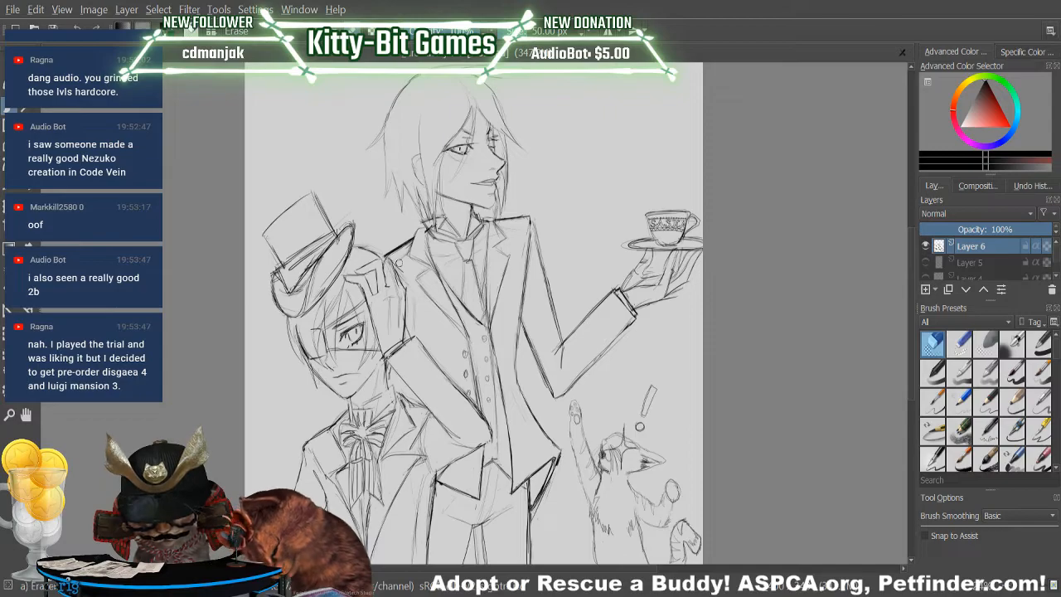
{"action": "key", "text": "slash"}
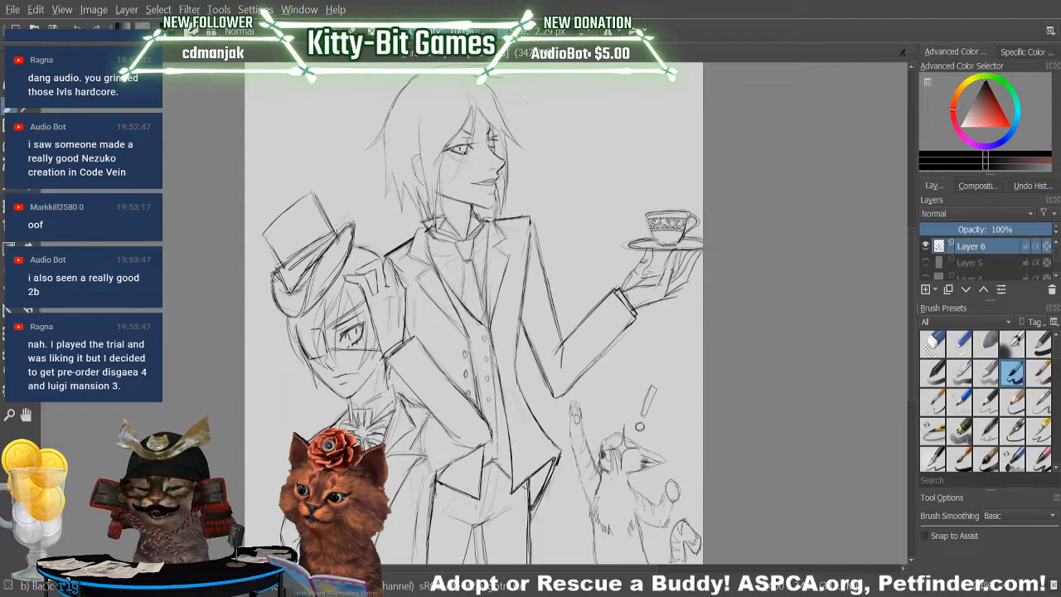
{"action": "key", "text": "slash"}
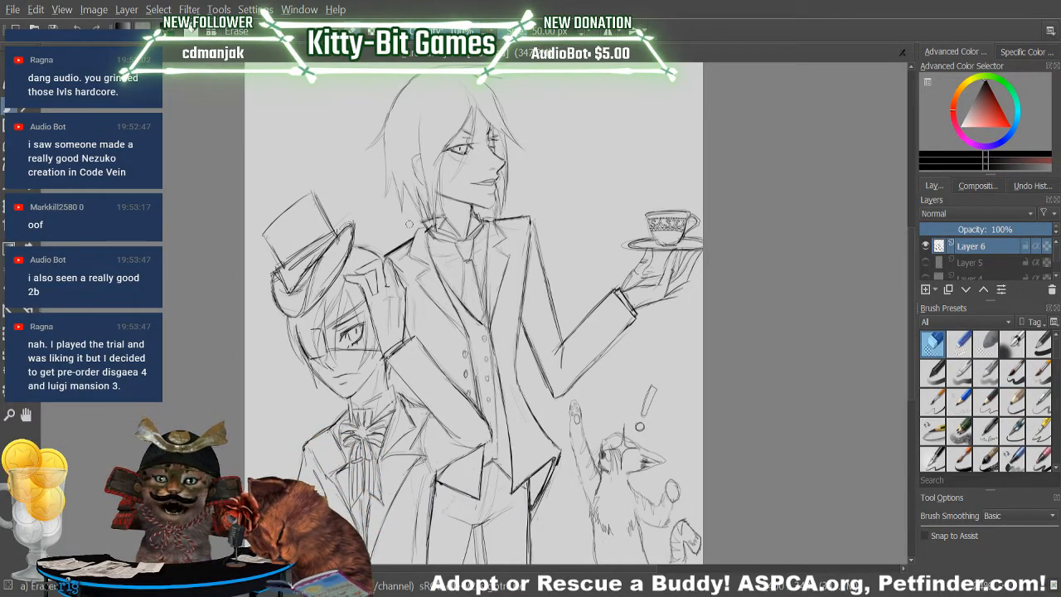
Redraw the coat collar beside the butler's neck and its inner lapel edge down the chest, erasing the overlapping ends.
{"action": "key", "text": "slash"}
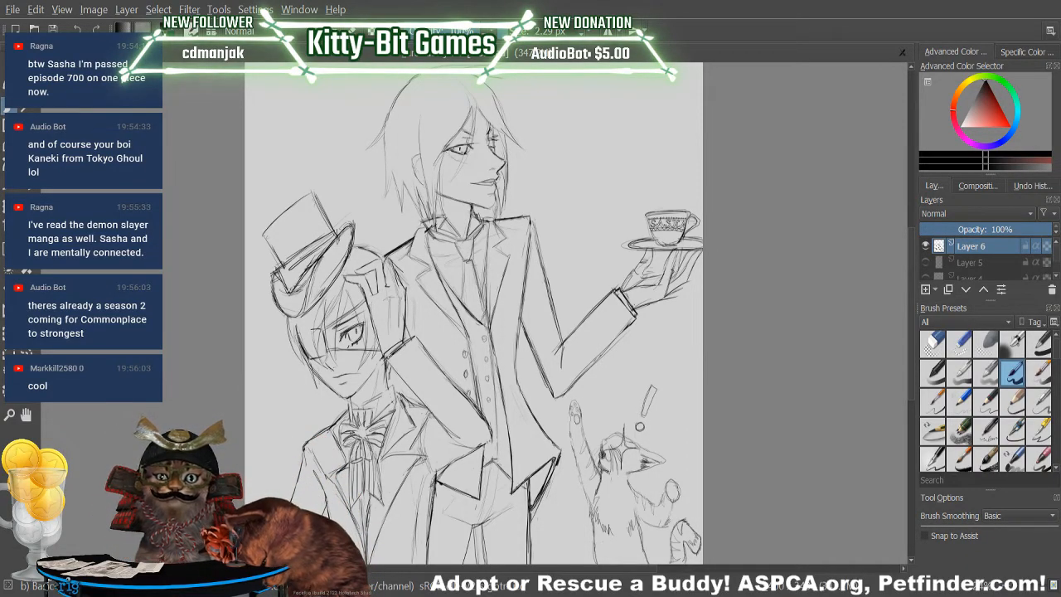
{"action": "left_click_drag", "start_coordinate": [420, 223], "coordinate": [412, 245]}
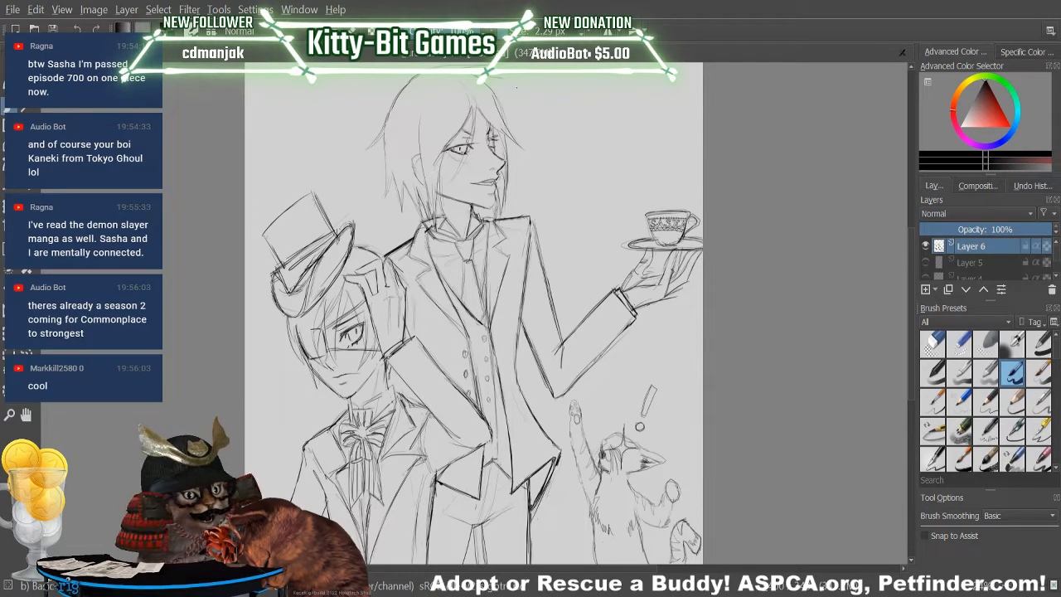
{"action": "key", "text": "/"}
{"action": "left_click_drag", "start_coordinate": [421, 239], "coordinate": [424, 245]}
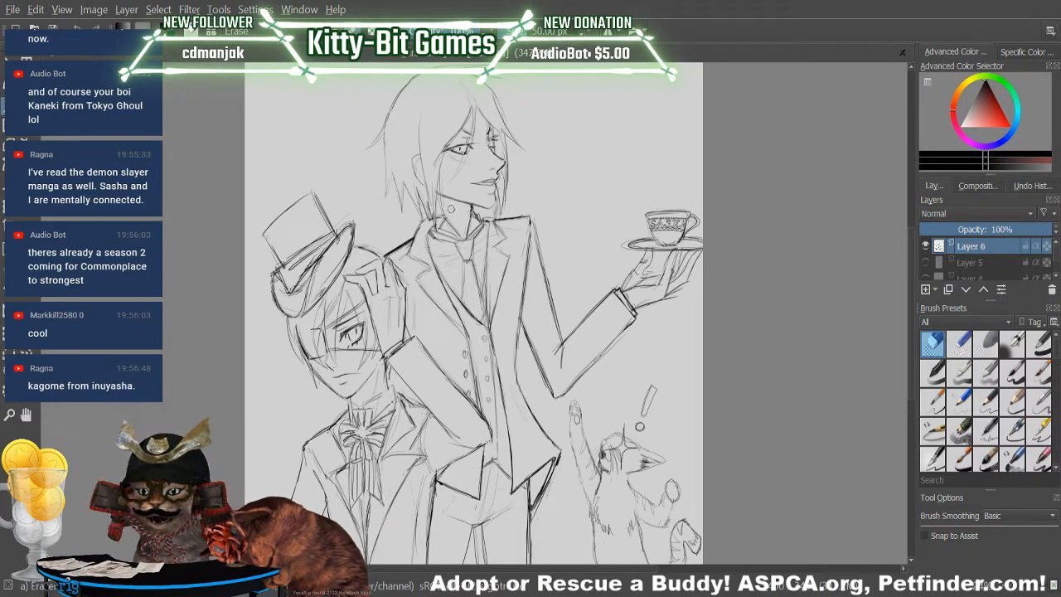
{"action": "key", "text": "/"}
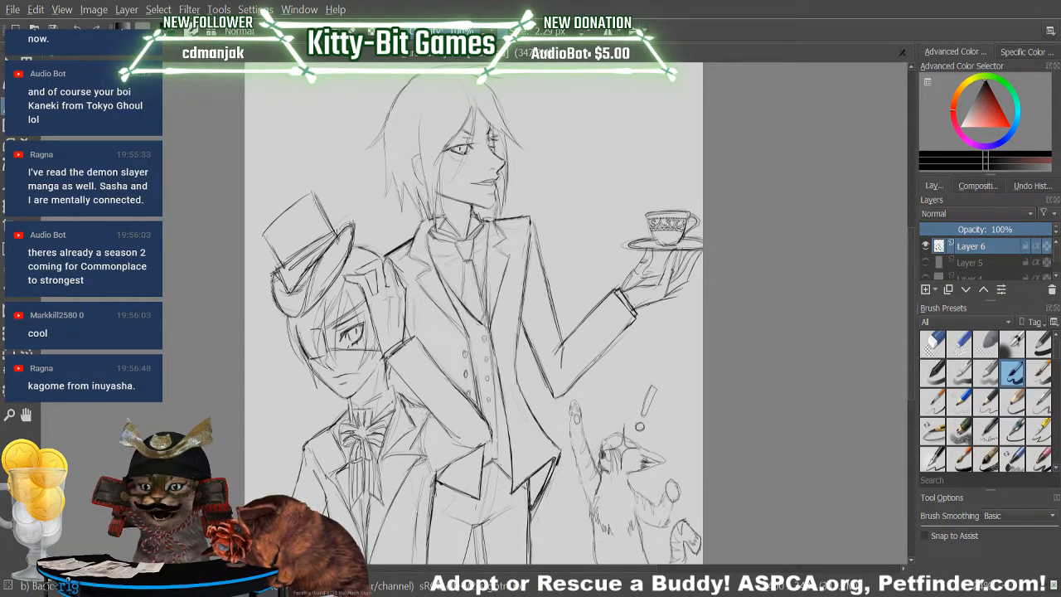
{"action": "left_click_drag", "start_coordinate": [435, 239], "coordinate": [449, 290]}
{"action": "key", "text": "slash"}
{"action": "mouse_move", "coordinate": [426, 252]}
{"action": "left_mouse_down"}
{"action": "mouse_move", "coordinate": [428, 232]}
{"action": "mouse_move", "coordinate": [431, 249]}
{"action": "left_mouse_up"}
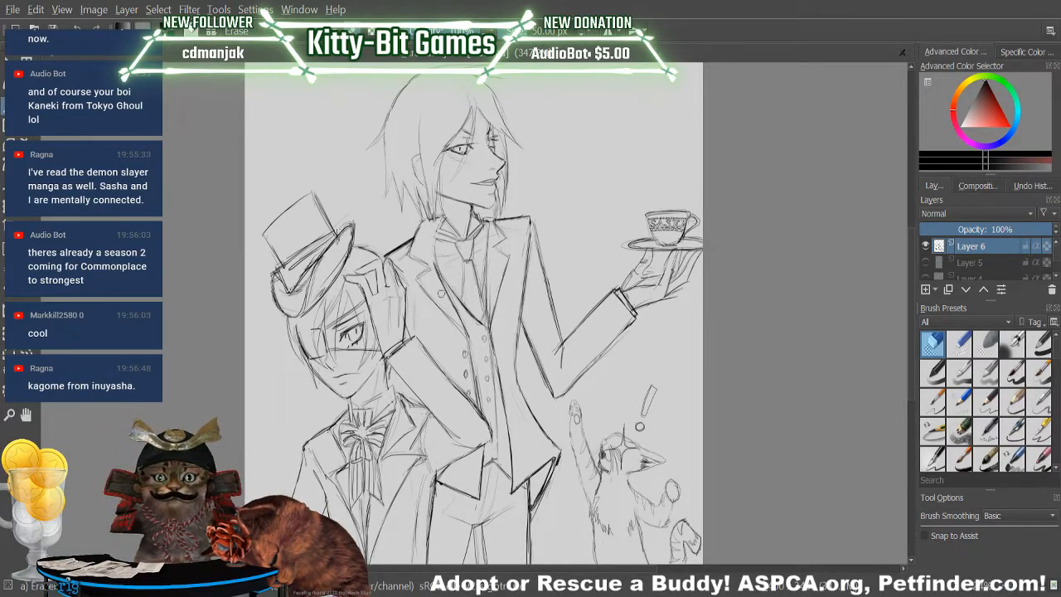
Sketch the shirt collar on both sides of the butler's neck and erase the old neck and collar lines.
{"action": "key", "text": "slash"}
{"action": "left_click_drag", "start_coordinate": [443, 218], "coordinate": [436, 244]}
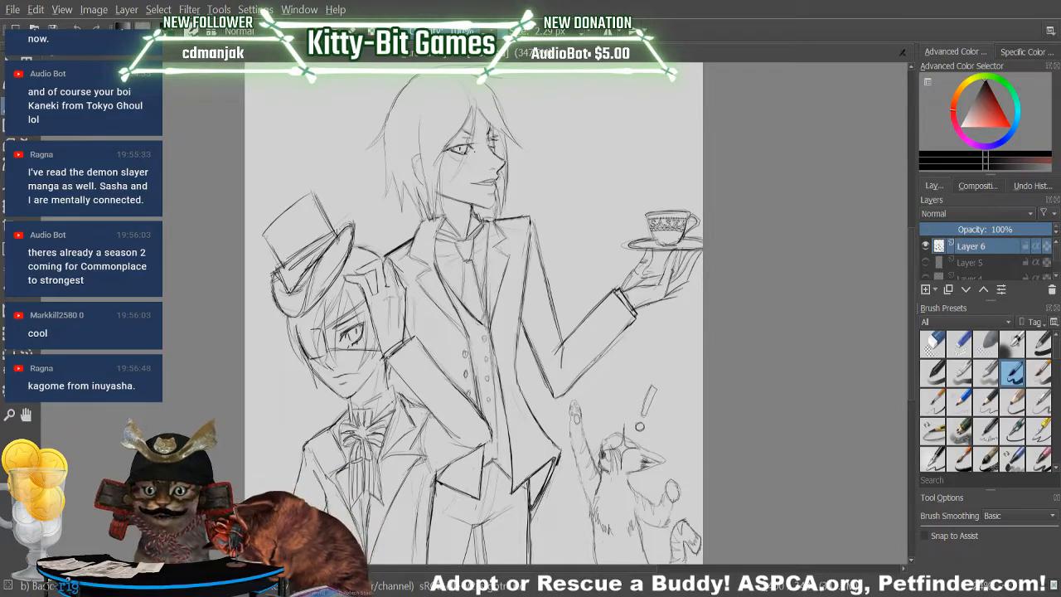
{"action": "key", "text": "/"}
{"action": "left_click_drag", "start_coordinate": [438, 228], "coordinate": [440, 224]}
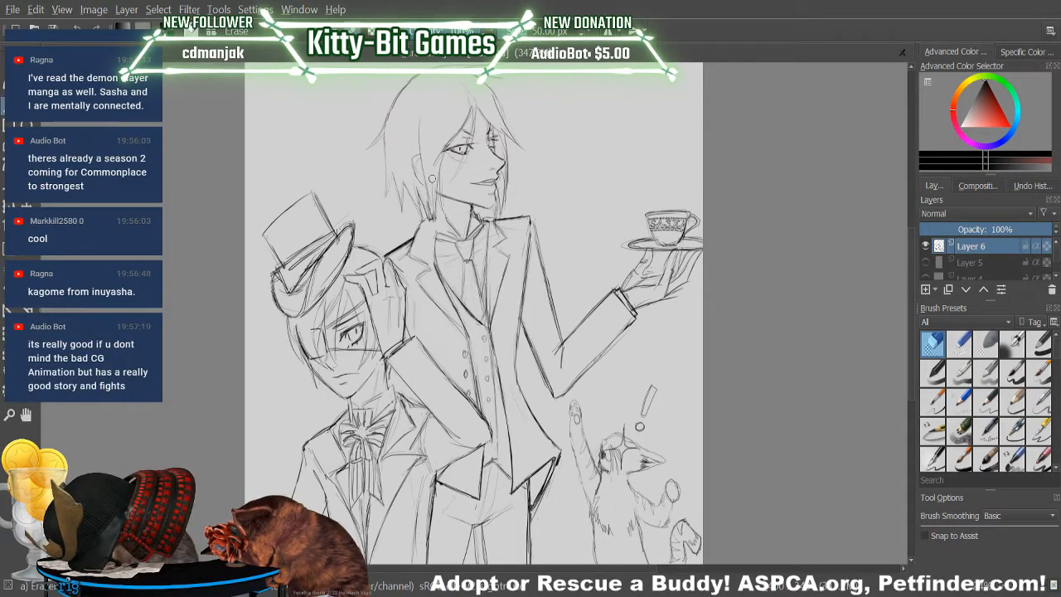
{"action": "key", "text": "/"}
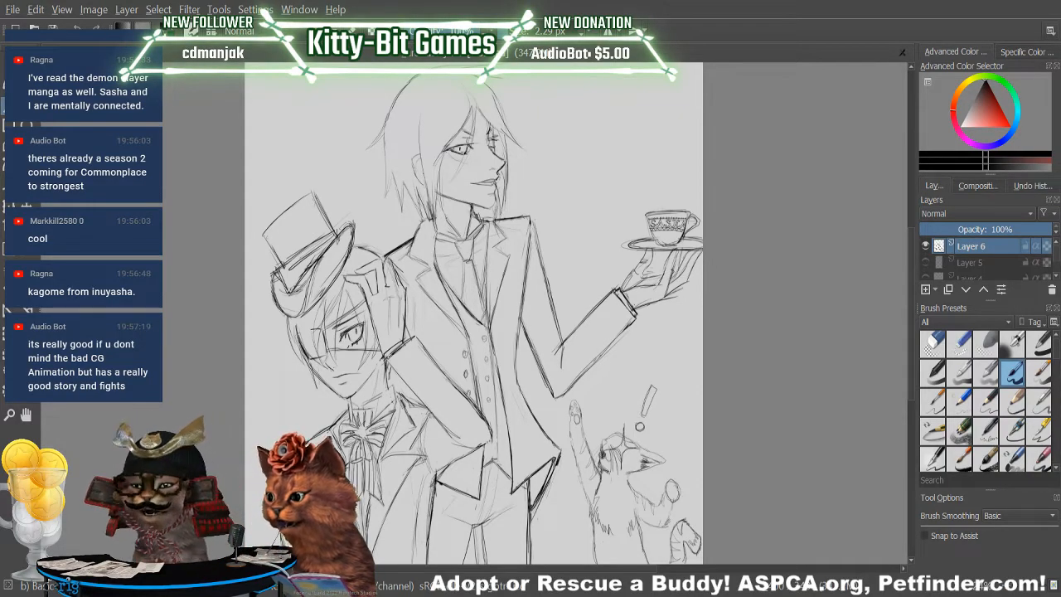
{"action": "key", "text": "/"}
{"action": "left_click_drag", "start_coordinate": [472, 208], "coordinate": [480, 223]}
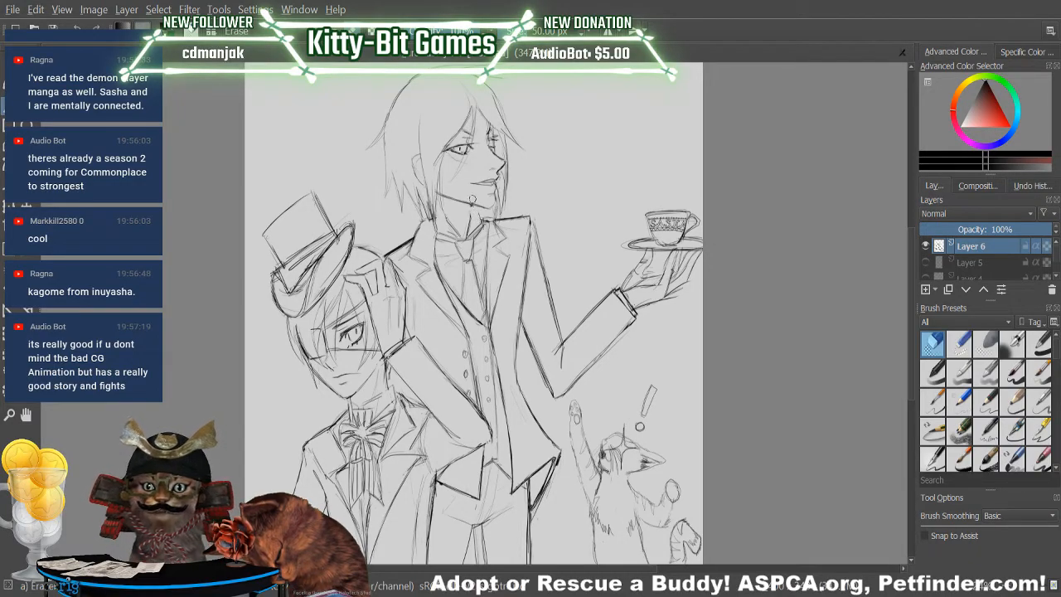
{"action": "key", "text": "/"}
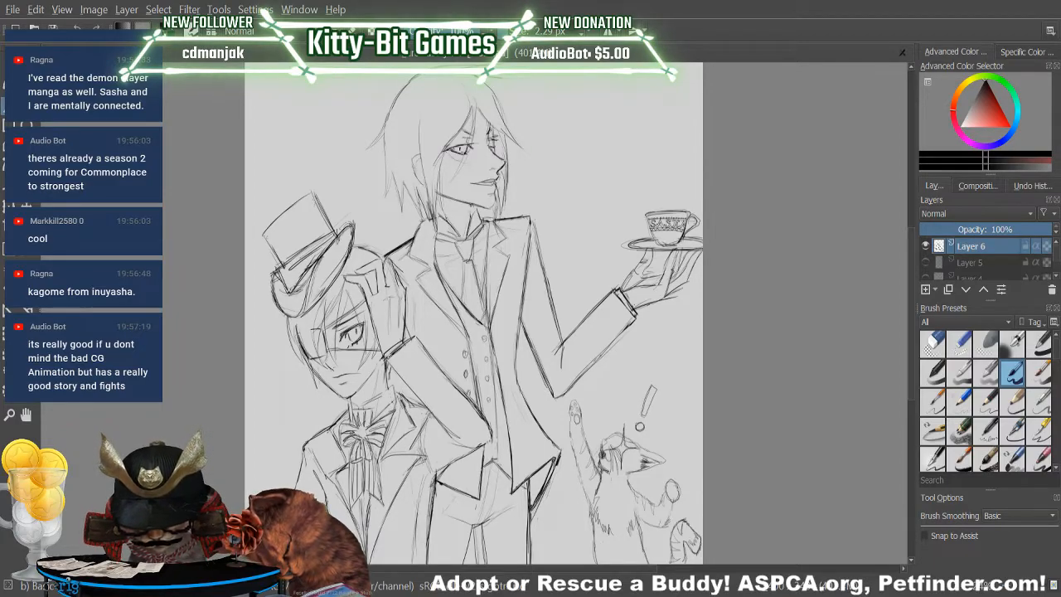
{"action": "left_click_drag", "start_coordinate": [435, 215], "coordinate": [438, 251]}
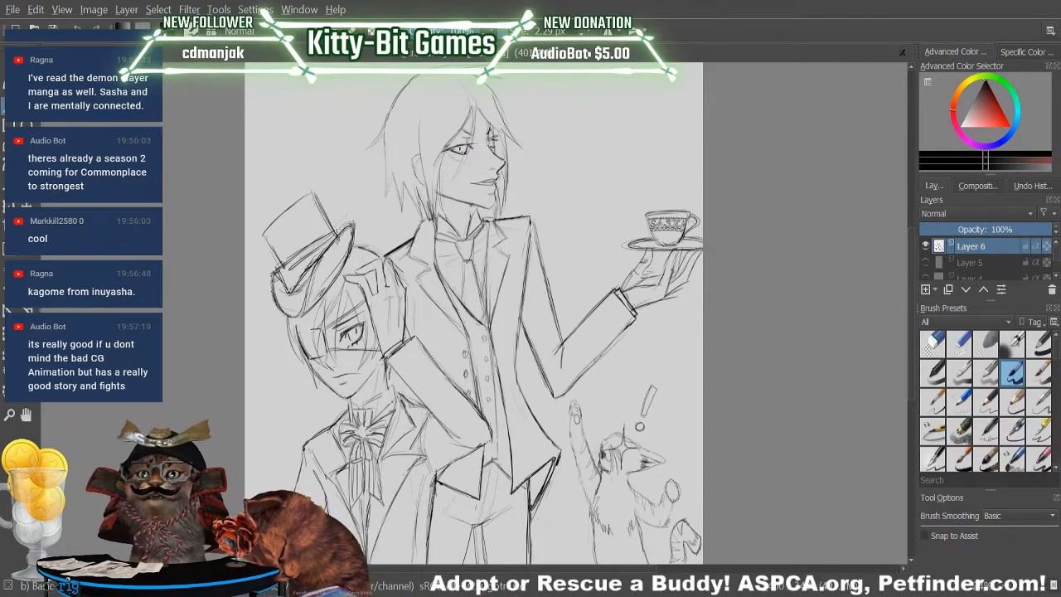
{"action": "left_click_drag", "start_coordinate": [482, 211], "coordinate": [498, 228]}
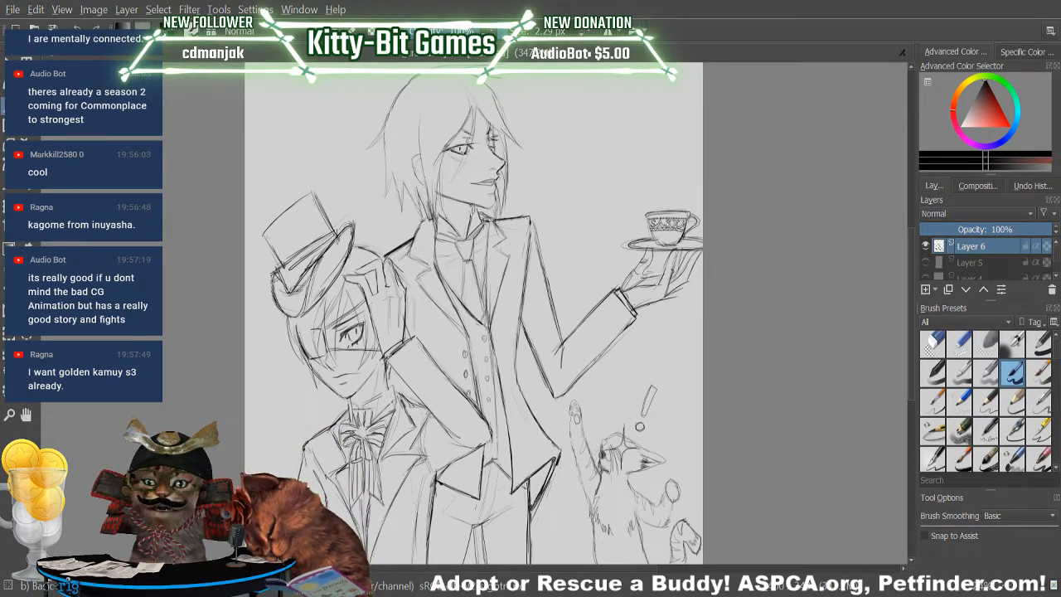
{"action": "key", "text": "e"}
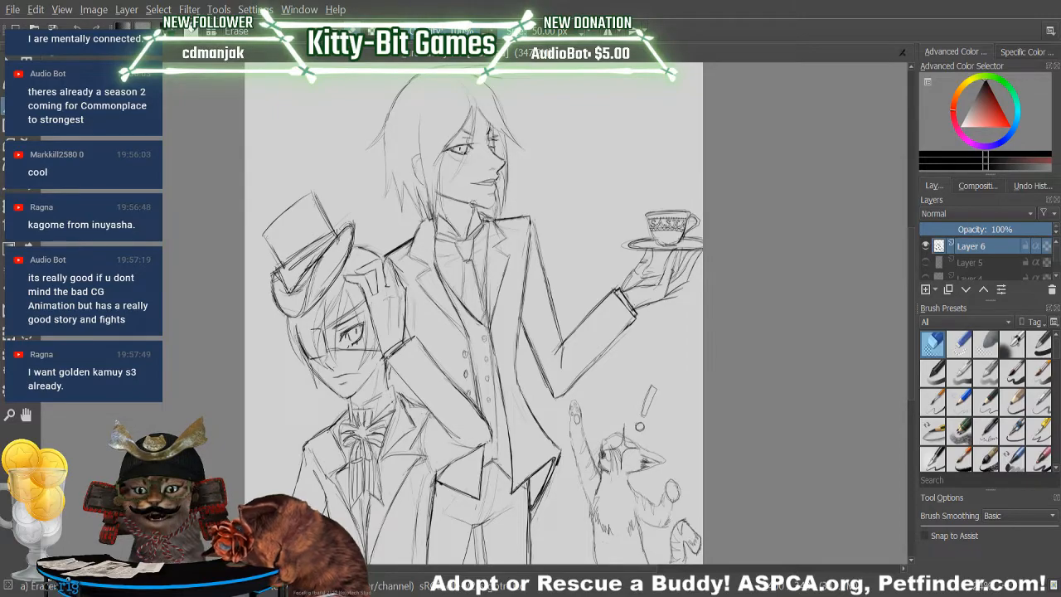
{"action": "key", "text": "slash"}
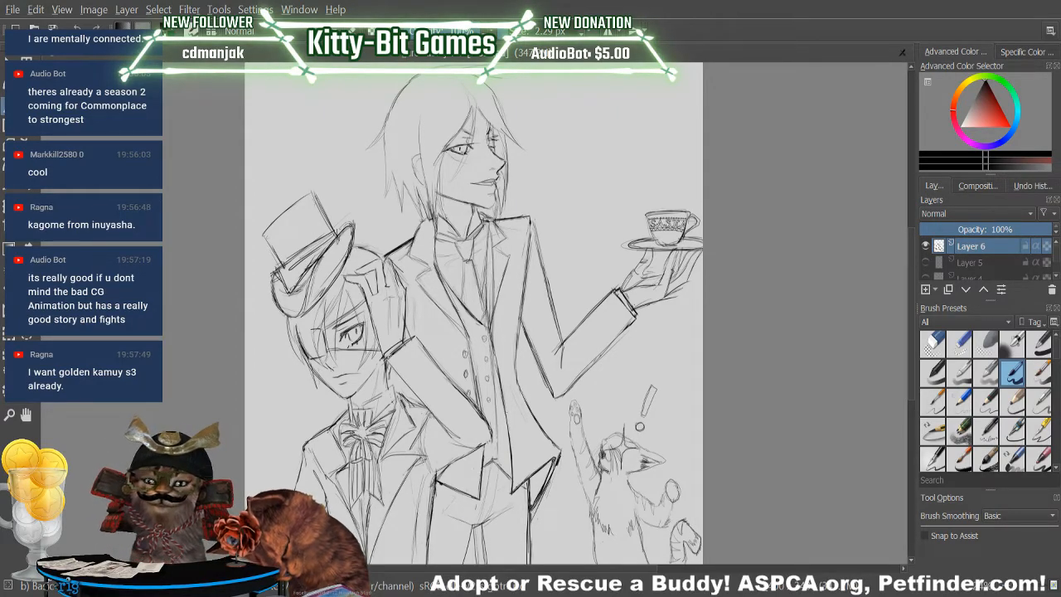
Erase the rough lines along the necktie's teacup-arm side and redraw the edge beside it down to the waistcoat's V-neckline.
{"action": "key", "text": "slash"}
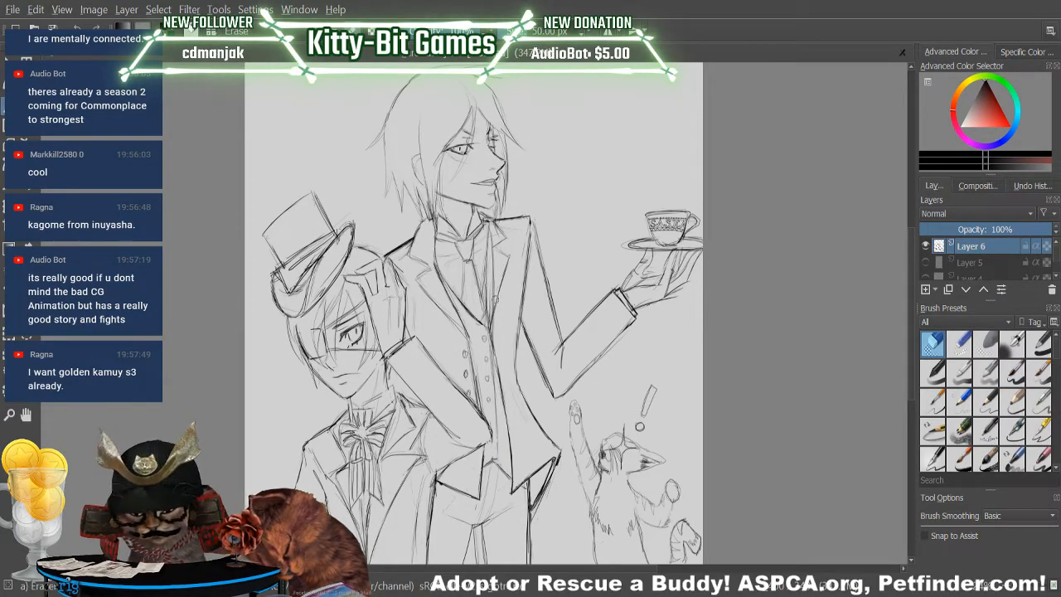
{"action": "left_click_drag", "start_coordinate": [487, 239], "coordinate": [481, 305]}
{"action": "left_click_drag", "start_coordinate": [486, 263], "coordinate": [485, 285]}
{"action": "left_click_drag", "start_coordinate": [487, 236], "coordinate": [487, 268]}
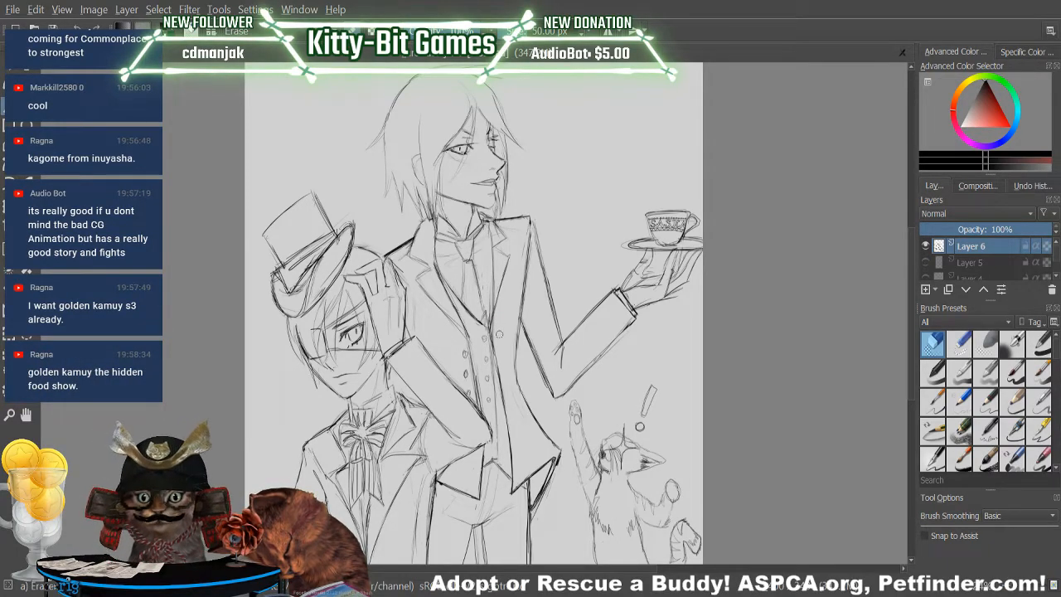
{"action": "key", "text": "slash"}
{"action": "mouse_move", "coordinate": [493, 262]}
{"action": "left_mouse_down"}
{"action": "mouse_move", "coordinate": [483, 320]}
{"action": "mouse_move", "coordinate": [488, 299]}
{"action": "left_mouse_up"}
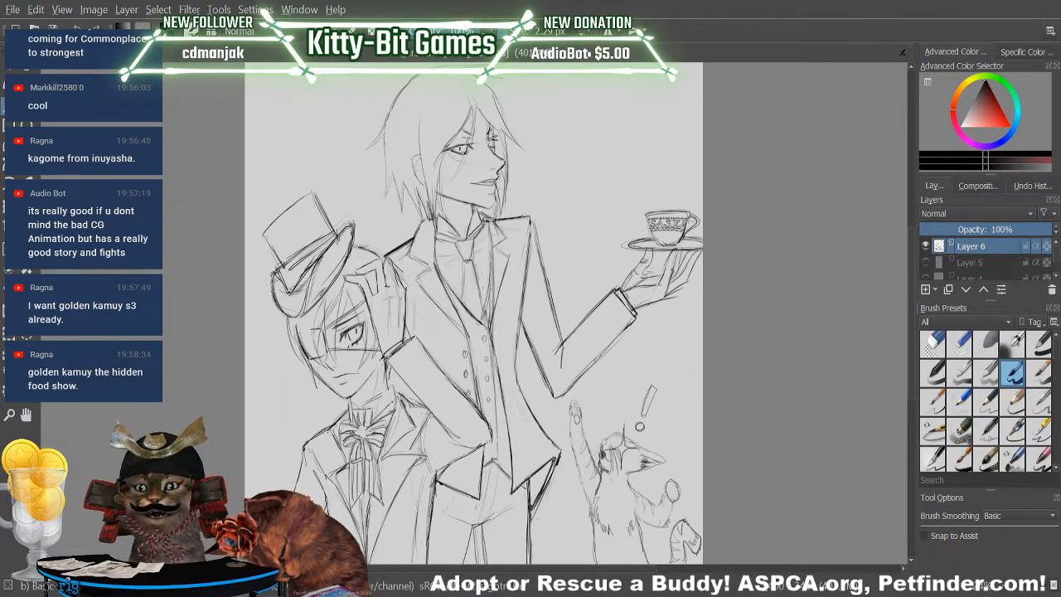
{"action": "key", "text": "slash"}
{"action": "left_click_drag", "start_coordinate": [484, 311], "coordinate": [488, 323]}
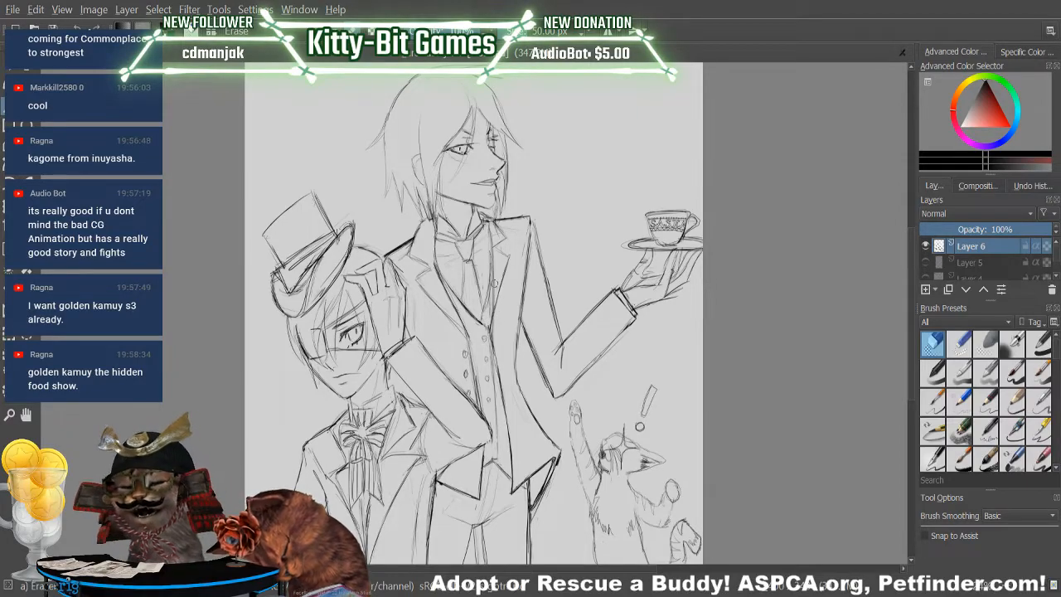
Redraw the edge beside the necktie down to the waistcoat's V-neckline with the 2.29 px brush, undoing a misplaced stroke.
{"action": "key", "text": "slash"}
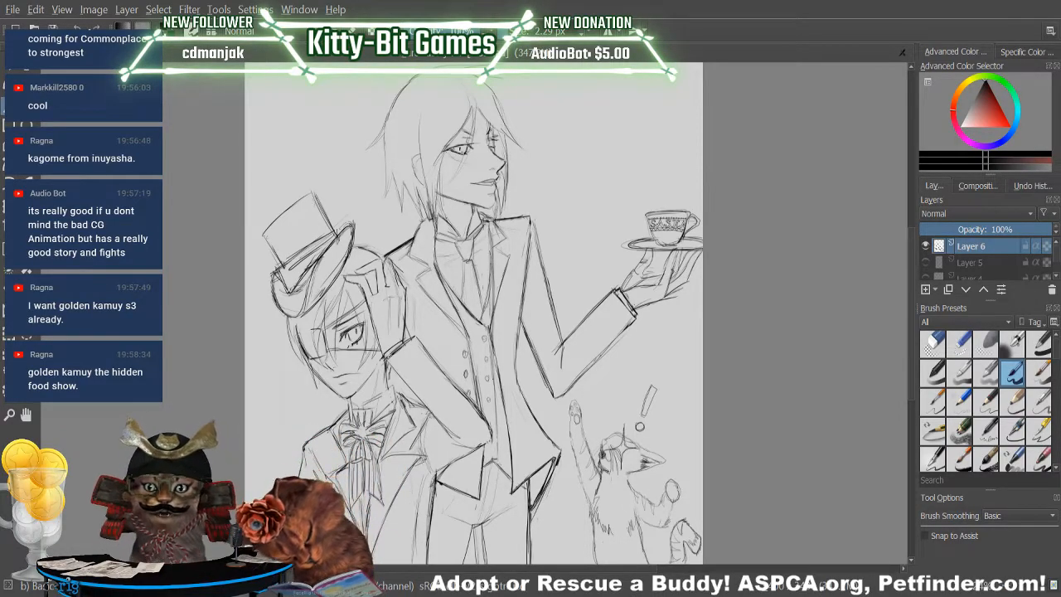
{"action": "left_click_drag", "start_coordinate": [493, 269], "coordinate": [489, 325]}
{"action": "mouse_move", "coordinate": [490, 239]}
{"action": "left_mouse_down"}
{"action": "mouse_move", "coordinate": [495, 285]}
{"action": "mouse_move", "coordinate": [493, 262]}
{"action": "left_mouse_up"}
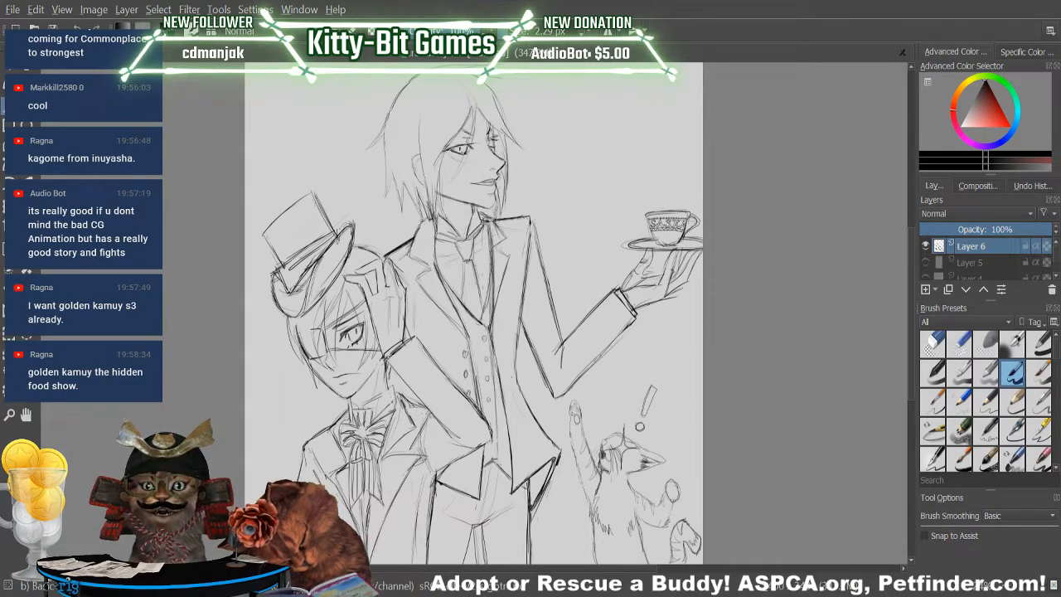
{"action": "key", "text": "ctrl+z"}
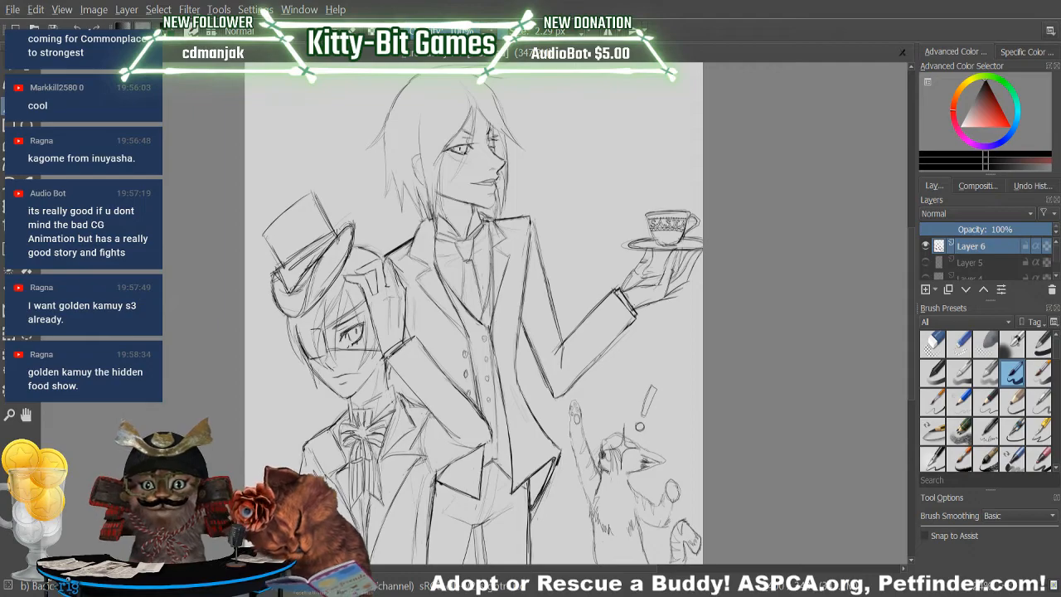
{"action": "left_click_drag", "start_coordinate": [494, 272], "coordinate": [490, 315]}
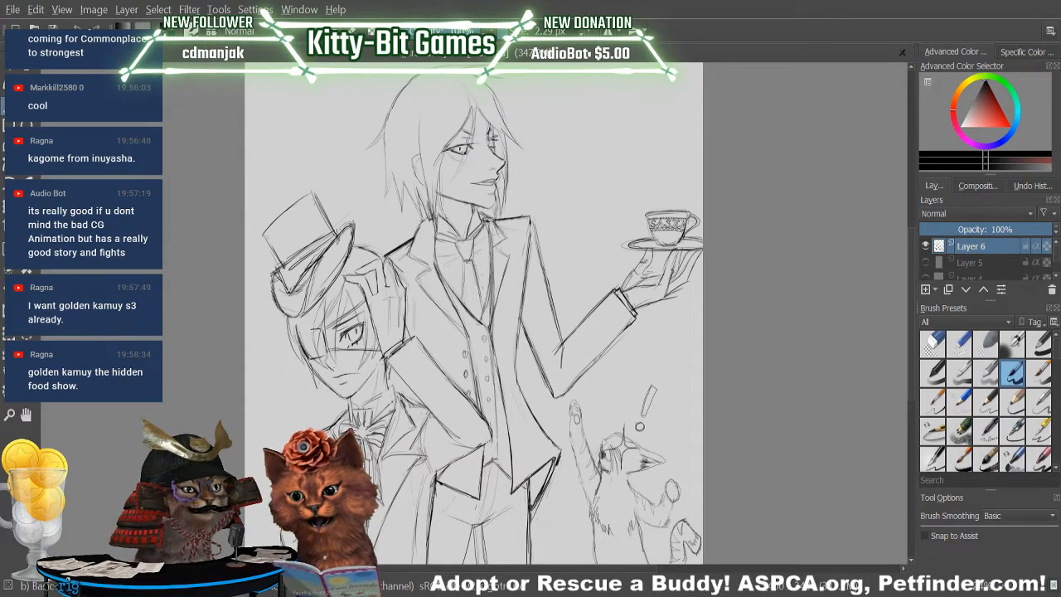
Extend the waistcoat's front line from the V-neckline down past the buttons and erase its stray bits.
{"action": "left_click_drag", "start_coordinate": [503, 354], "coordinate": [498, 381]}
{"action": "left_click_drag", "start_coordinate": [490, 313], "coordinate": [497, 387]}
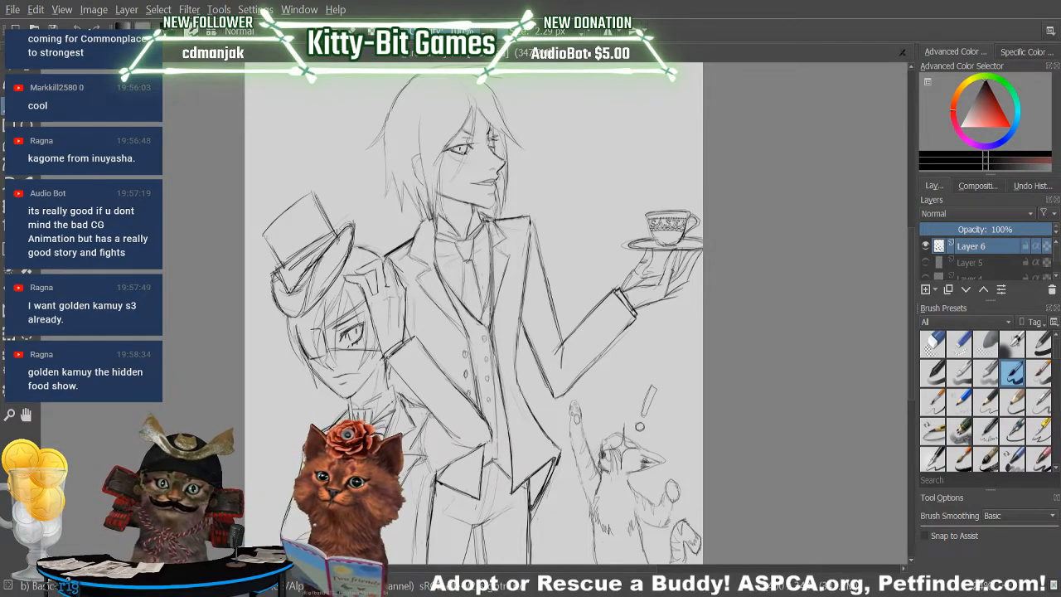
{"action": "key", "text": "slash"}
{"action": "mouse_move", "coordinate": [492, 333]}
{"action": "left_mouse_down"}
{"action": "mouse_move", "coordinate": [498, 374]}
{"action": "mouse_move", "coordinate": [493, 338]}
{"action": "left_mouse_up"}
{"action": "left_click_drag", "start_coordinate": [498, 374], "coordinate": [500, 385]}
{"action": "key", "text": "slash"}
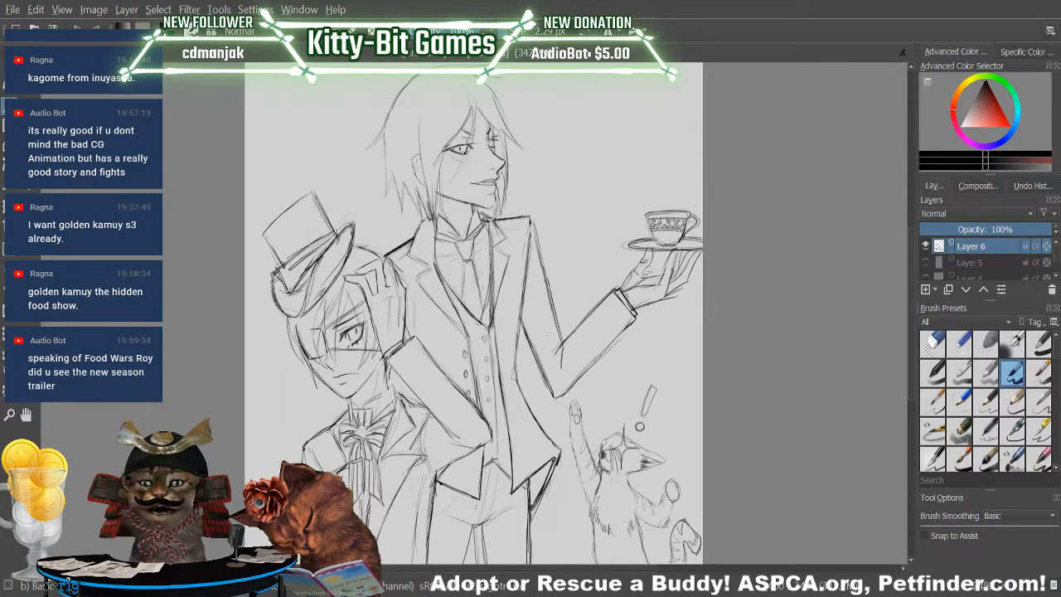
{"action": "key", "text": "slash"}
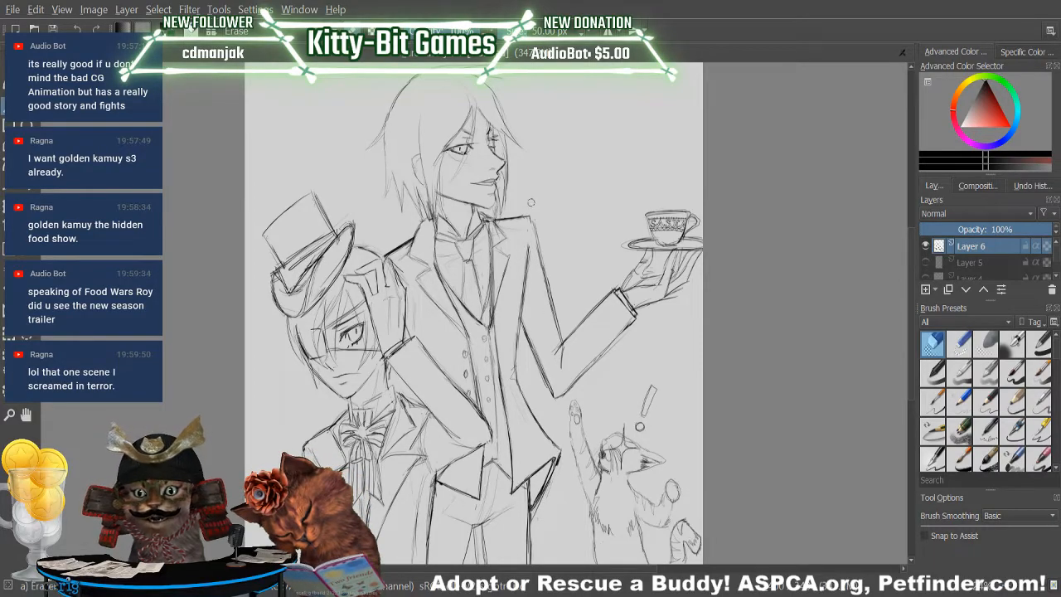
{"action": "key", "text": "slash"}
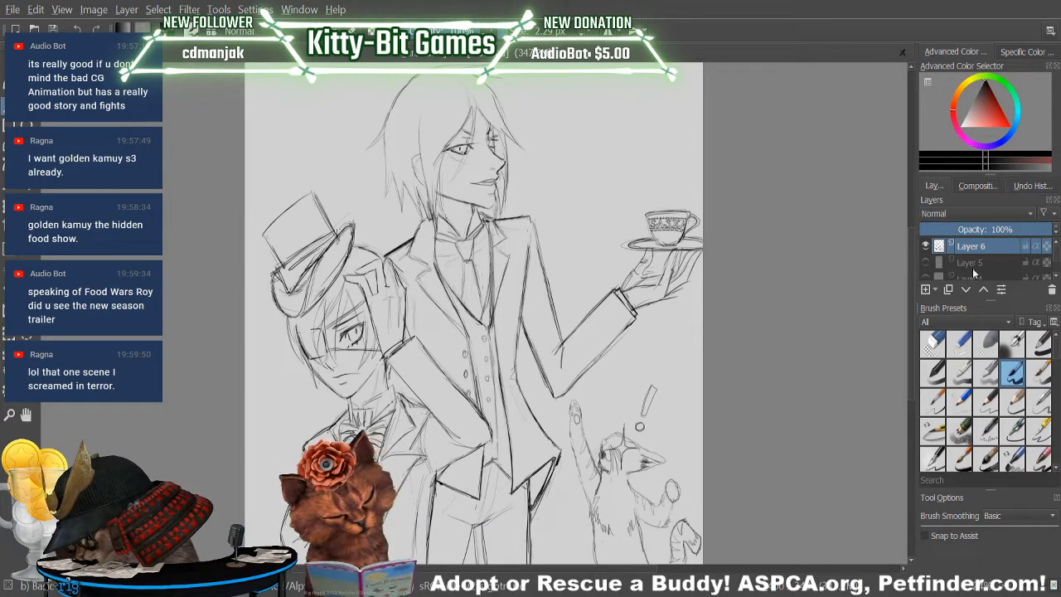
Add a new paint layer directly beneath the Layer 6 sketch and choose a dark blue for the boy's jacket.
{"action": "left_click", "coordinate": [926, 290]}
{"action": "left_click_drag", "start_coordinate": [975, 251], "coordinate": [981, 275]}
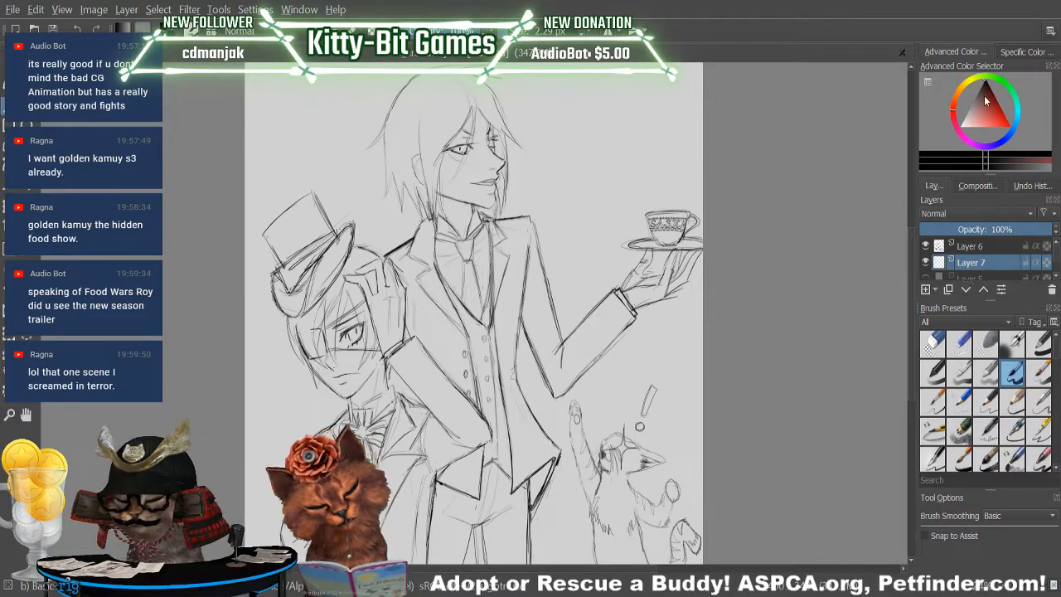
{"action": "left_click", "coordinate": [999, 143]}
{"action": "left_click", "coordinate": [999, 108]}
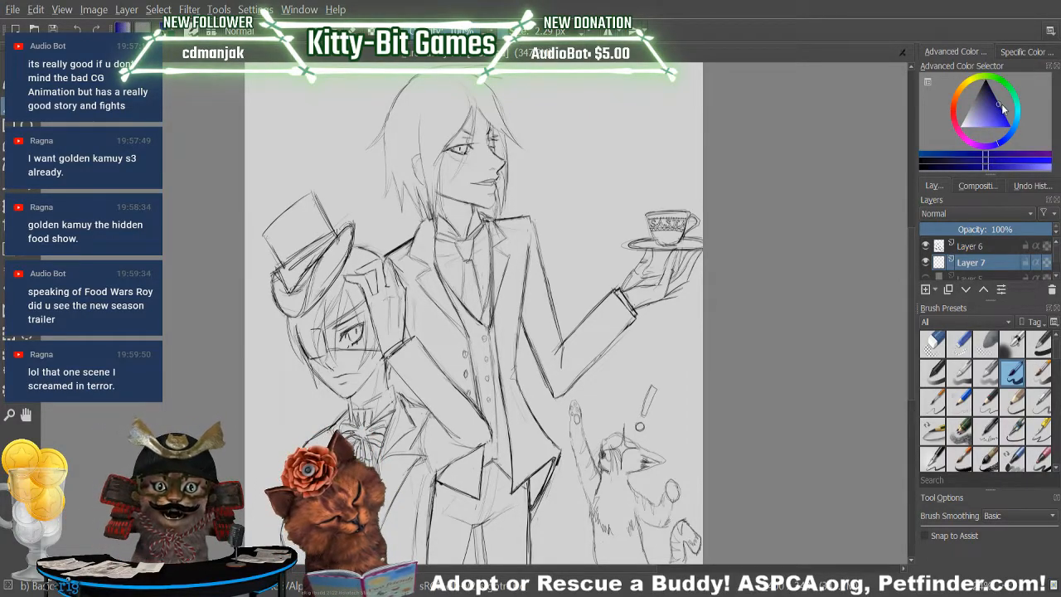
{"action": "left_click", "coordinate": [1005, 141]}
{"action": "left_click", "coordinate": [1016, 131]}
{"action": "left_click", "coordinate": [994, 98]}
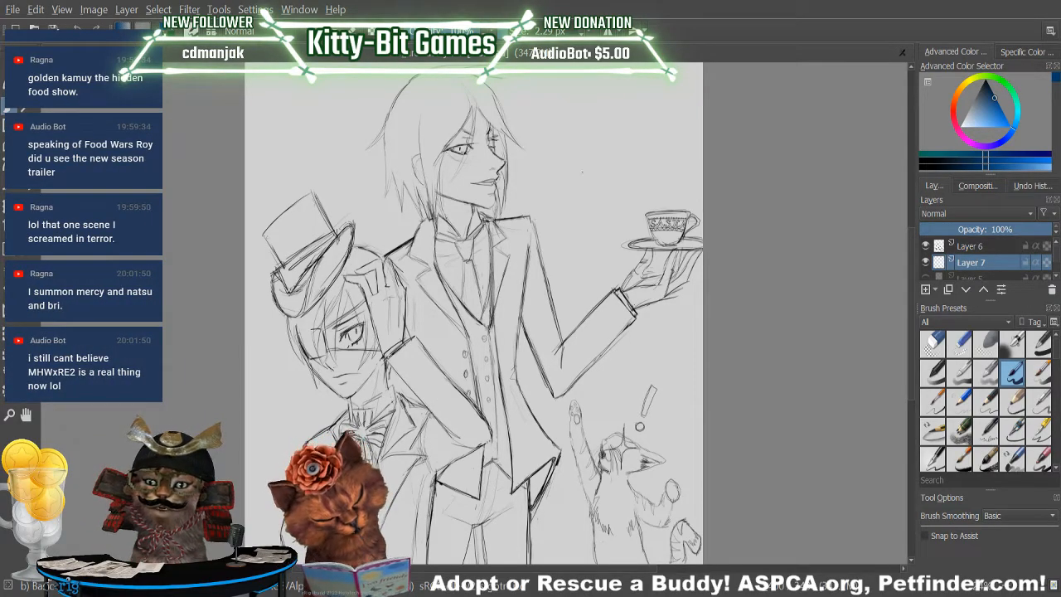
Block in the forearm sleeve of the boy's raised arm with dark blue using a much larger brush.
{"action": "left_click_drag", "start_coordinate": [414, 369], "coordinate": [471, 428]}
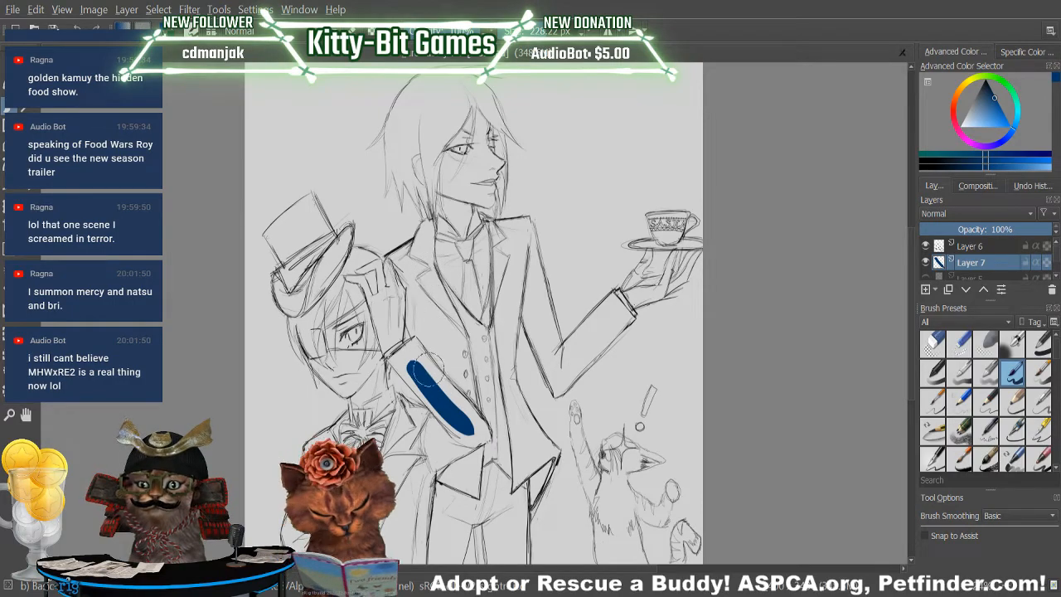
{"action": "mouse_move", "coordinate": [432, 378]}
{"action": "left_mouse_down"}
{"action": "mouse_move", "coordinate": [472, 421]}
{"action": "mouse_move", "coordinate": [453, 403]}
{"action": "left_mouse_up"}
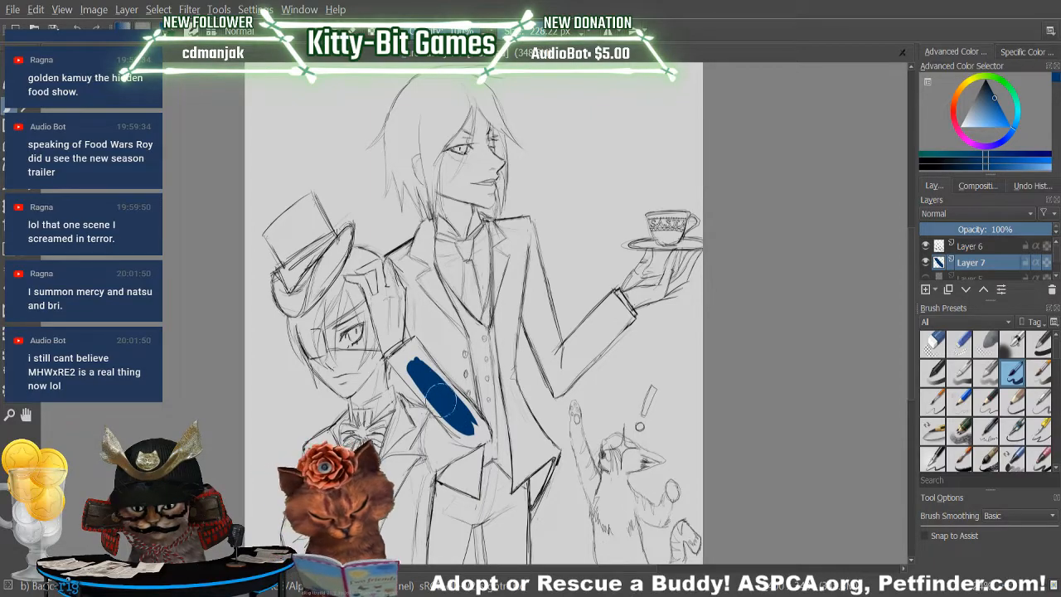
{"action": "mouse_move", "coordinate": [434, 380]}
{"action": "left_mouse_down"}
{"action": "mouse_move", "coordinate": [456, 422]}
{"action": "mouse_move", "coordinate": [411, 379]}
{"action": "mouse_move", "coordinate": [457, 431]}
{"action": "mouse_move", "coordinate": [404, 369]}
{"action": "mouse_move", "coordinate": [463, 435]}
{"action": "mouse_move", "coordinate": [414, 389]}
{"action": "left_mouse_up"}
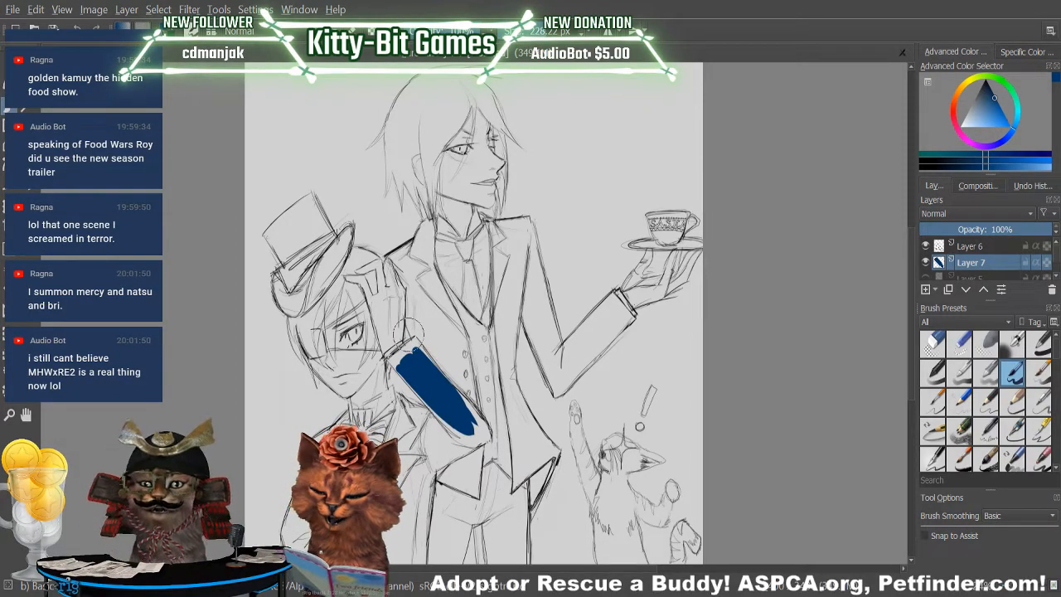
Paint the boy's raised-arm elbow, upper sleeve and adjoining jacket side dark blue, filling the sleeve out to its outline and cuff.
{"action": "left_click_drag", "start_coordinate": [460, 421], "coordinate": [429, 441]}
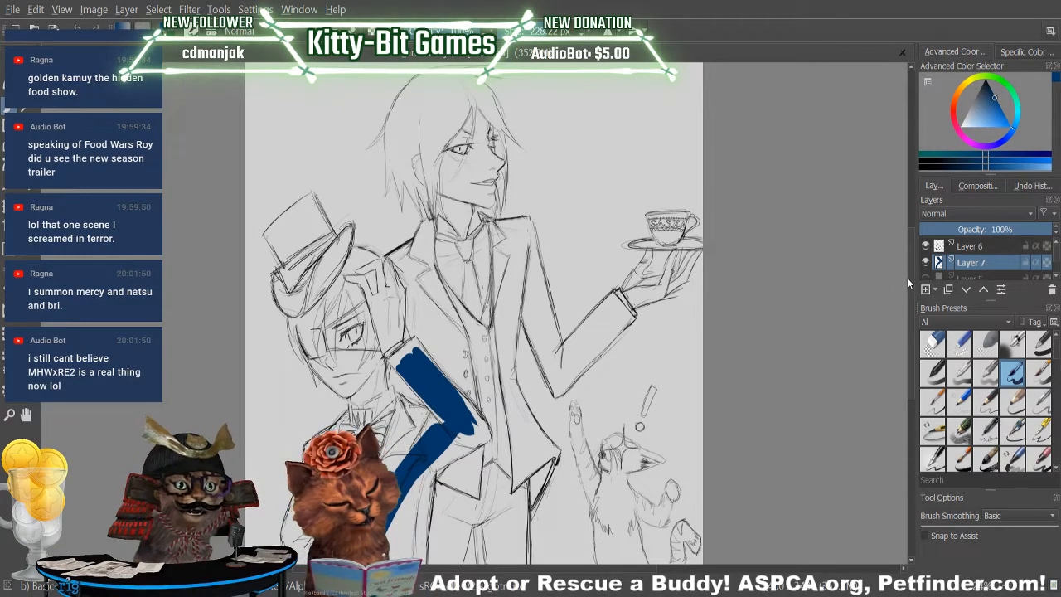
{"action": "scroll", "coordinate": [840, 308], "scroll_direction": "down", "scroll_amount": 3}
{"action": "left_click_drag", "start_coordinate": [421, 354], "coordinate": [430, 447]}
{"action": "mouse_move", "coordinate": [433, 373]}
{"action": "left_mouse_down"}
{"action": "mouse_move", "coordinate": [423, 479]}
{"action": "mouse_move", "coordinate": [439, 355]}
{"action": "mouse_move", "coordinate": [425, 419]}
{"action": "mouse_move", "coordinate": [461, 317]}
{"action": "mouse_move", "coordinate": [447, 376]}
{"action": "mouse_move", "coordinate": [415, 427]}
{"action": "mouse_move", "coordinate": [468, 336]}
{"action": "mouse_move", "coordinate": [426, 402]}
{"action": "mouse_move", "coordinate": [456, 373]}
{"action": "mouse_move", "coordinate": [427, 387]}
{"action": "mouse_move", "coordinate": [461, 338]}
{"action": "mouse_move", "coordinate": [437, 377]}
{"action": "mouse_move", "coordinate": [479, 344]}
{"action": "mouse_move", "coordinate": [447, 372]}
{"action": "mouse_move", "coordinate": [485, 324]}
{"action": "mouse_move", "coordinate": [451, 318]}
{"action": "mouse_move", "coordinate": [469, 362]}
{"action": "mouse_move", "coordinate": [462, 334]}
{"action": "left_mouse_up"}
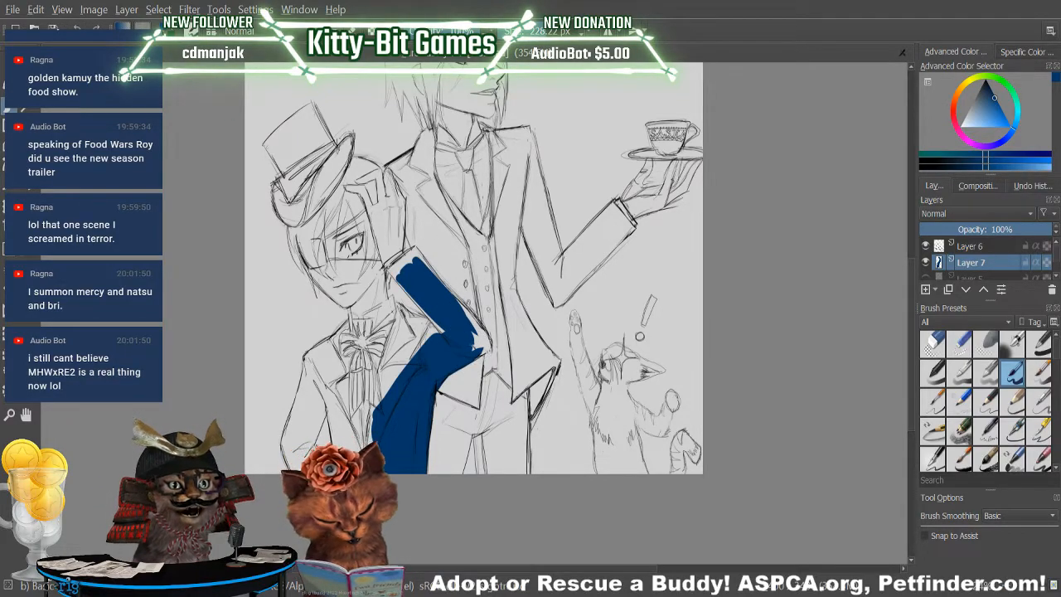
{"action": "mouse_move", "coordinate": [475, 342]}
{"action": "left_mouse_down"}
{"action": "mouse_move", "coordinate": [487, 344]}
{"action": "mouse_move", "coordinate": [470, 326]}
{"action": "mouse_move", "coordinate": [488, 339]}
{"action": "mouse_move", "coordinate": [431, 320]}
{"action": "mouse_move", "coordinate": [411, 293]}
{"action": "left_mouse_up"}
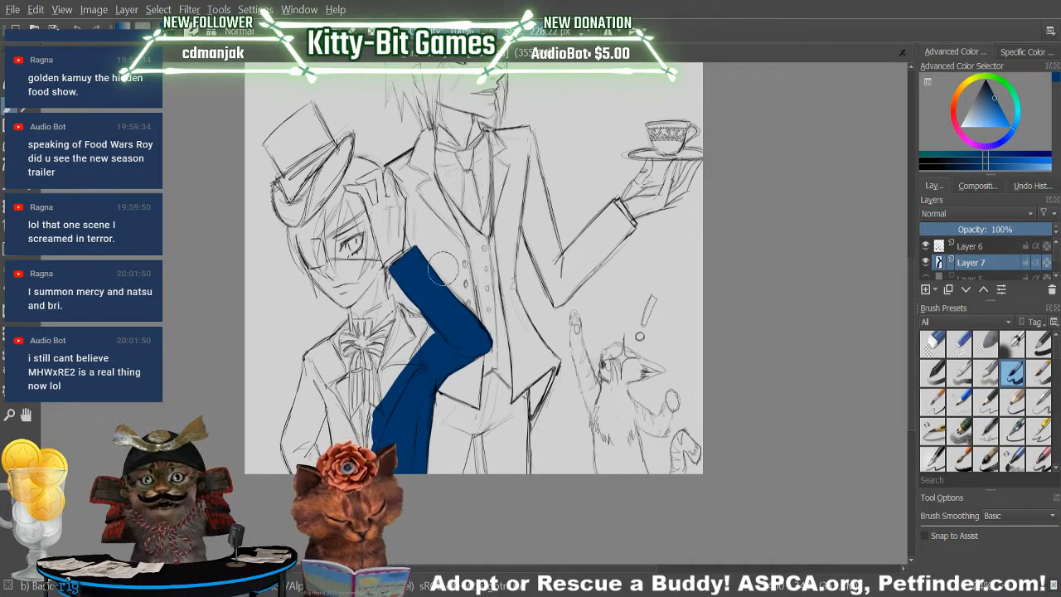
{"action": "key", "text": "e"}
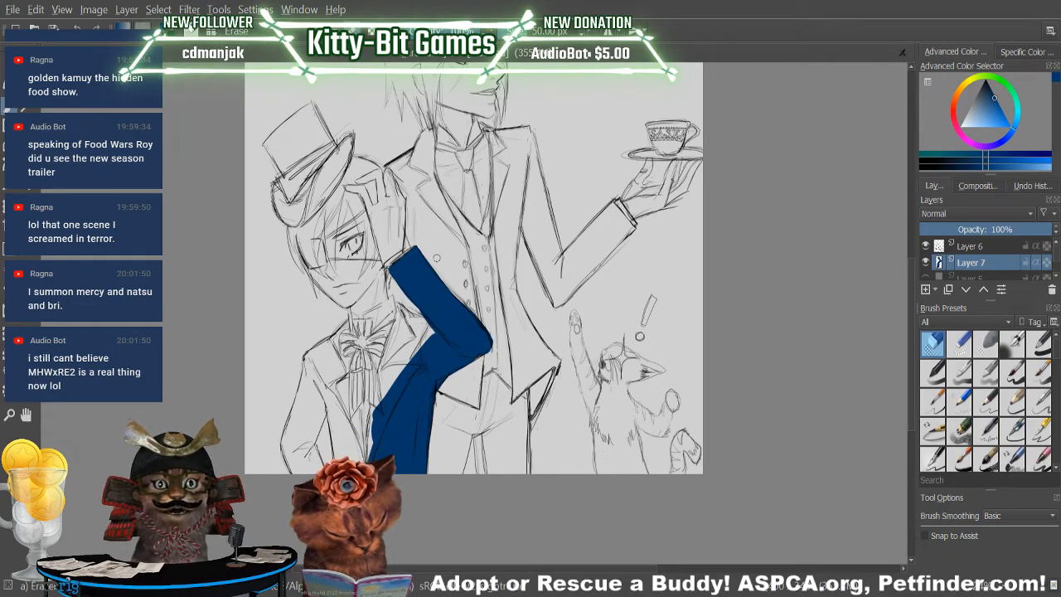
{"action": "key", "text": "e"}
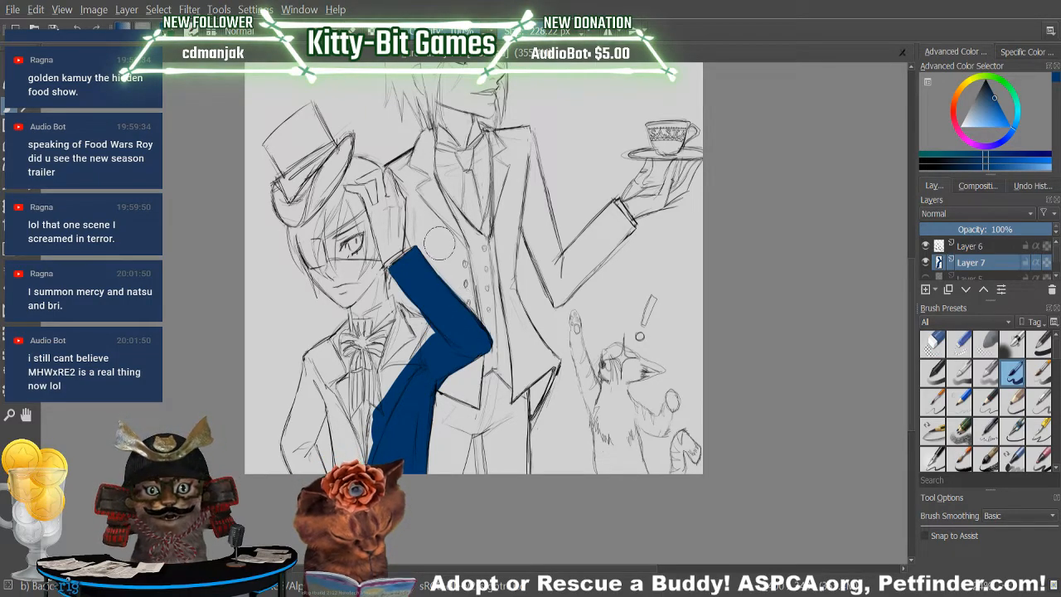
{"action": "key", "text": "e"}
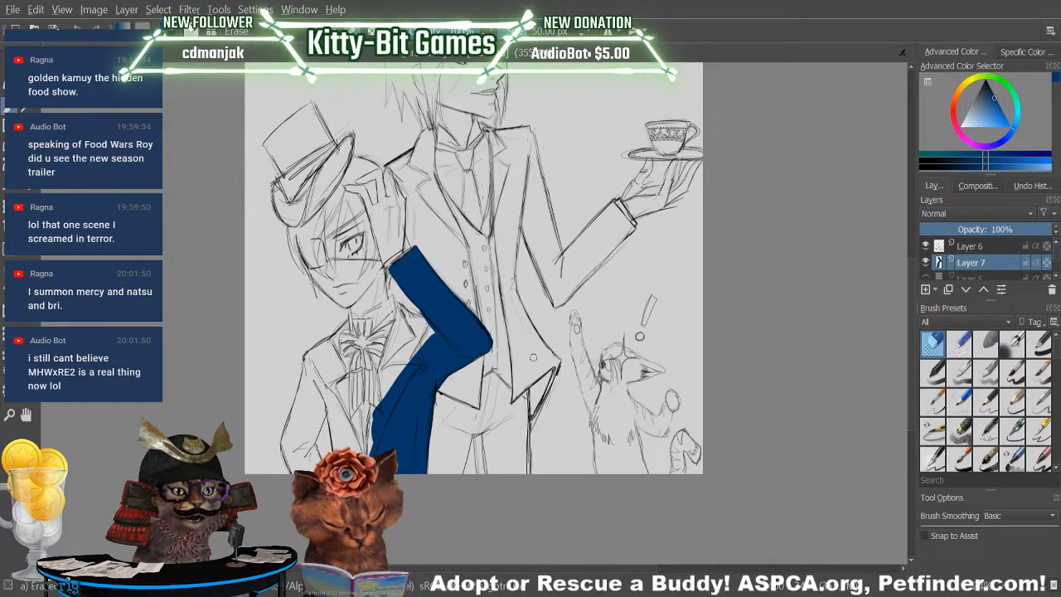
{"action": "key", "text": "slash"}
Fill the sleeve of the boy's lowered arm with dark blue from the canvas edge up towards the shoulder.
{"action": "left_click_drag", "start_coordinate": [297, 440], "coordinate": [305, 476]}
{"action": "left_click_drag", "start_coordinate": [285, 423], "coordinate": [292, 471]}
{"action": "left_click_drag", "start_coordinate": [303, 406], "coordinate": [299, 469]}
{"action": "mouse_move", "coordinate": [310, 385]}
{"action": "left_mouse_down"}
{"action": "mouse_move", "coordinate": [302, 456]}
{"action": "mouse_move", "coordinate": [305, 440]}
{"action": "left_mouse_up"}
{"action": "left_click_drag", "start_coordinate": [319, 382], "coordinate": [298, 458]}
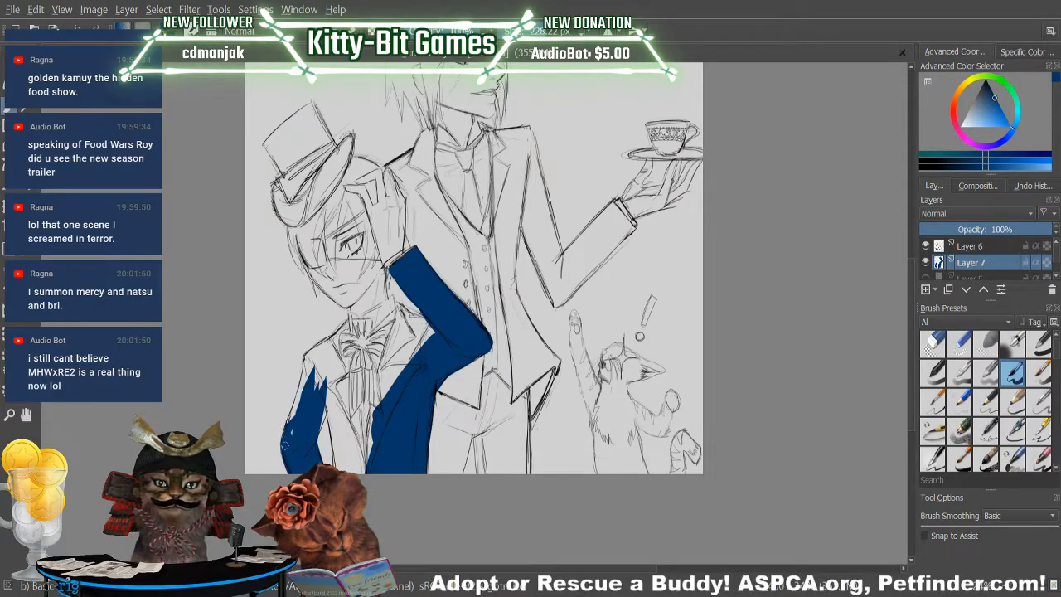
{"action": "mouse_move", "coordinate": [308, 367]}
{"action": "left_mouse_down"}
{"action": "mouse_move", "coordinate": [290, 397]}
{"action": "mouse_move", "coordinate": [301, 395]}
{"action": "left_mouse_up"}
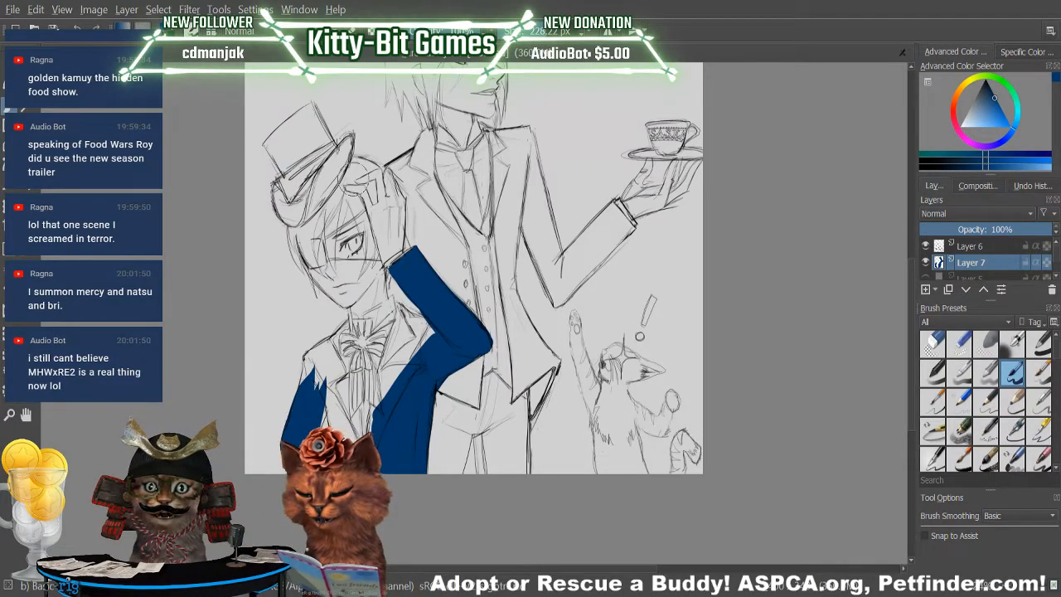
Paint the shoulder, lapel and jacket front on the boy's lowered-arm side dark blue, up to the cravat.
{"action": "left_click_drag", "start_coordinate": [321, 373], "coordinate": [307, 426]}
{"action": "left_click_drag", "start_coordinate": [331, 381], "coordinate": [318, 420]}
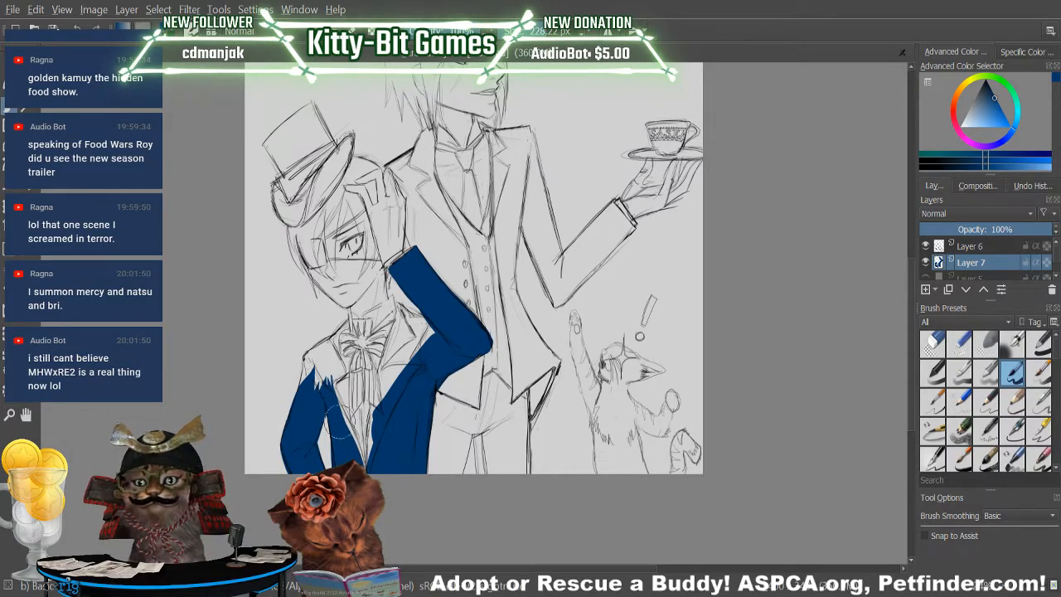
{"action": "mouse_move", "coordinate": [324, 353]}
{"action": "left_mouse_down"}
{"action": "mouse_move", "coordinate": [311, 388]}
{"action": "mouse_move", "coordinate": [325, 340]}
{"action": "left_mouse_up"}
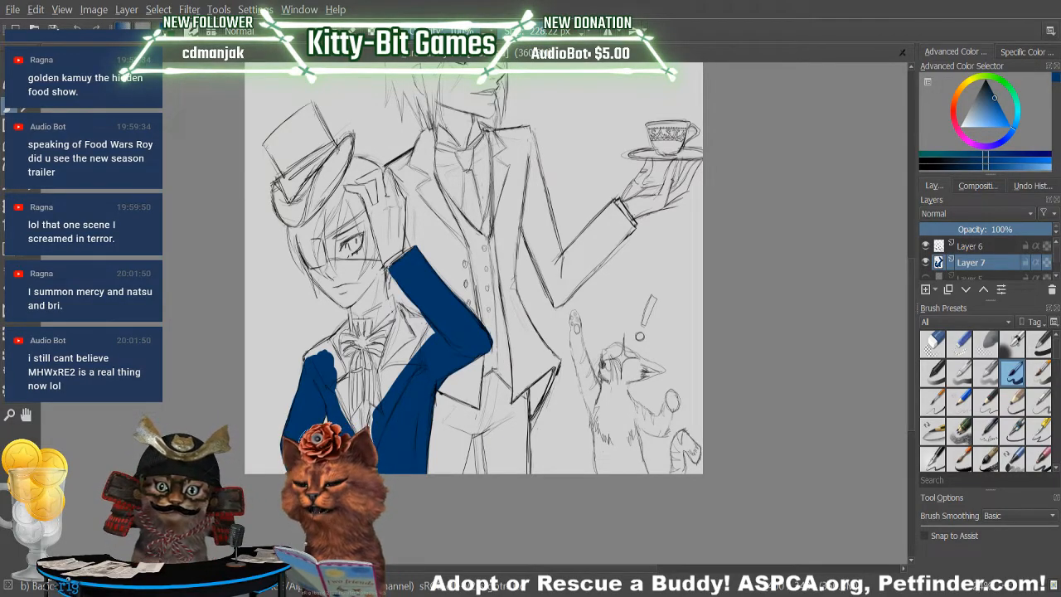
{"action": "mouse_move", "coordinate": [313, 434]}
{"action": "left_mouse_down"}
{"action": "mouse_move", "coordinate": [307, 362]}
{"action": "mouse_move", "coordinate": [345, 324]}
{"action": "left_mouse_up"}
{"action": "mouse_move", "coordinate": [322, 358]}
{"action": "left_mouse_down"}
{"action": "mouse_move", "coordinate": [339, 335]}
{"action": "mouse_move", "coordinate": [338, 385]}
{"action": "mouse_move", "coordinate": [339, 396]}
{"action": "mouse_move", "coordinate": [344, 356]}
{"action": "mouse_move", "coordinate": [348, 395]}
{"action": "left_mouse_up"}
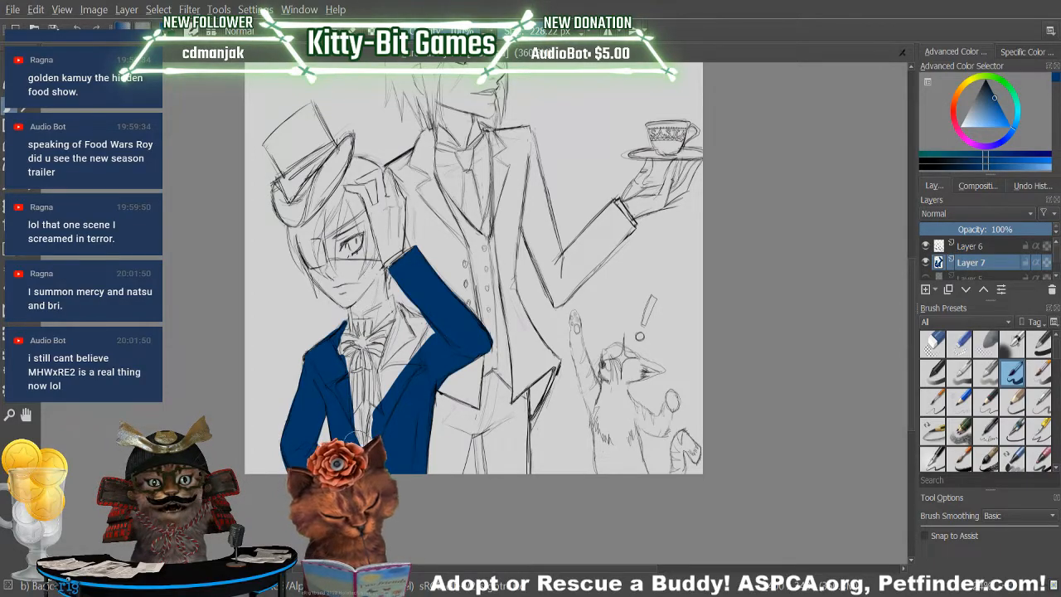
Fill the boy's raised-arm side lapel and the remaining gaps in the clothing around the cravat with dark blue.
{"action": "mouse_move", "coordinate": [406, 361]}
{"action": "left_mouse_down"}
{"action": "mouse_move", "coordinate": [400, 372]}
{"action": "mouse_move", "coordinate": [397, 331]}
{"action": "mouse_move", "coordinate": [383, 387]}
{"action": "mouse_move", "coordinate": [388, 353]}
{"action": "left_mouse_up"}
{"action": "mouse_move", "coordinate": [401, 311]}
{"action": "left_mouse_down"}
{"action": "mouse_move", "coordinate": [396, 352]}
{"action": "mouse_move", "coordinate": [439, 339]}
{"action": "mouse_move", "coordinate": [433, 319]}
{"action": "mouse_move", "coordinate": [410, 362]}
{"action": "left_mouse_up"}
{"action": "left_click_drag", "start_coordinate": [425, 264], "coordinate": [406, 273]}
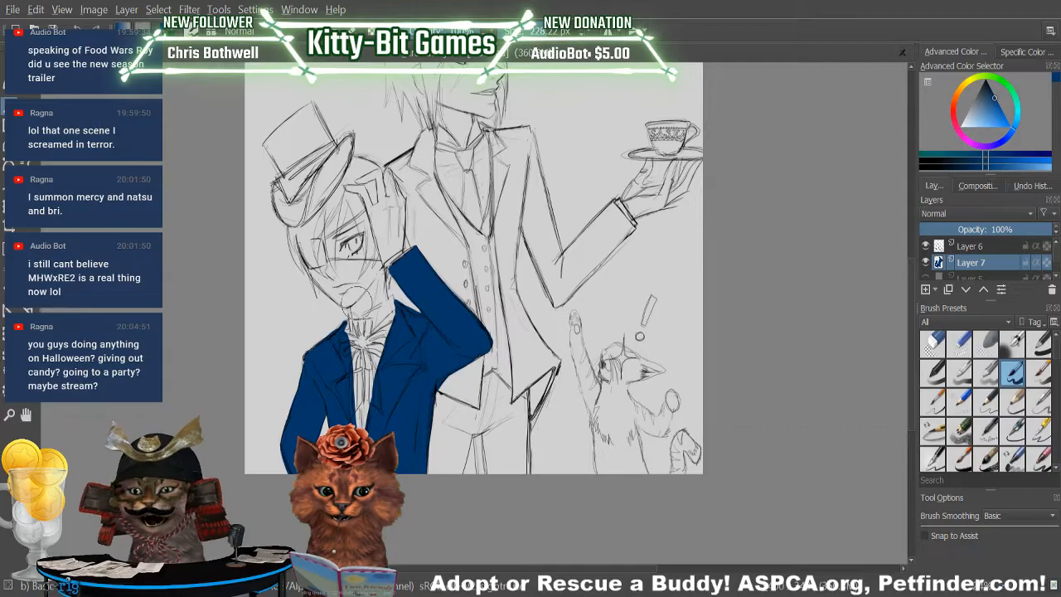
{"action": "mouse_move", "coordinate": [351, 414]}
{"action": "left_mouse_down"}
{"action": "mouse_move", "coordinate": [343, 376]}
{"action": "mouse_move", "coordinate": [385, 492]}
{"action": "mouse_move", "coordinate": [341, 325]}
{"action": "left_mouse_up"}
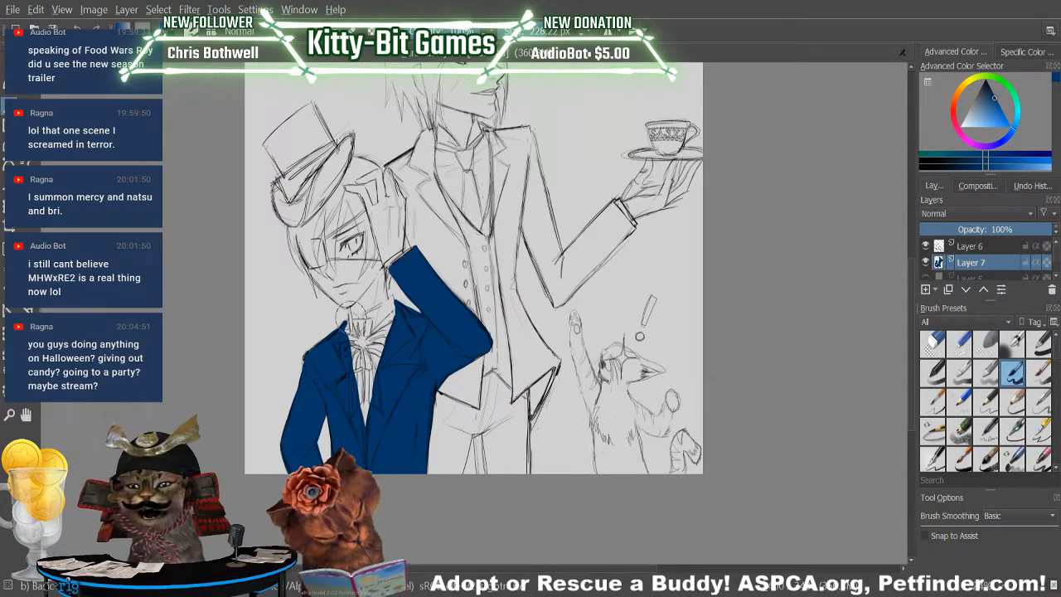
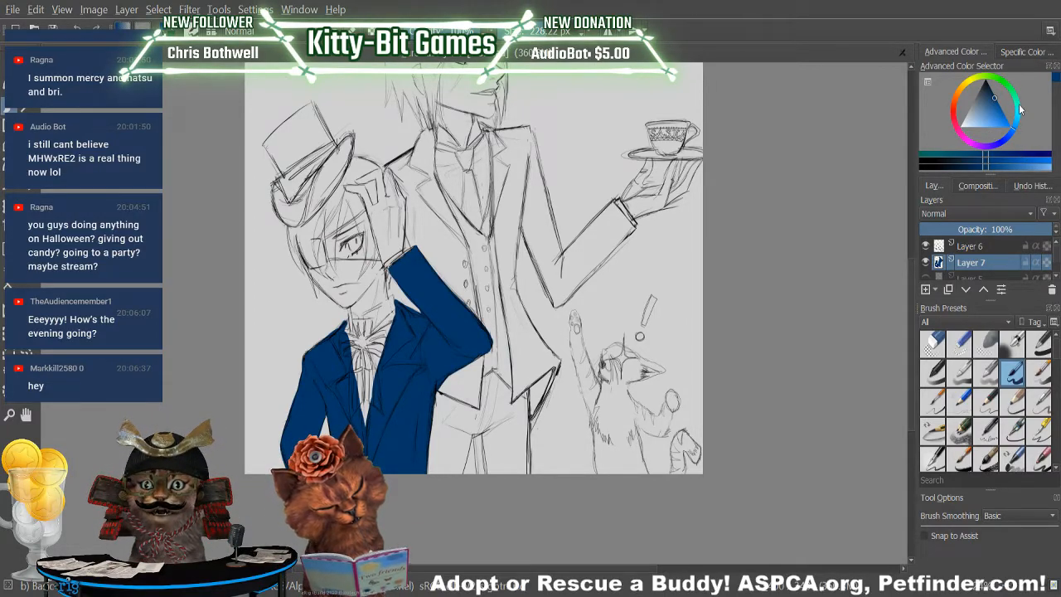
Choose a bright cyan and paint the knot, one loop and the hanging tails of the boy's cravat bow.
{"action": "left_click", "coordinate": [1018, 110]}
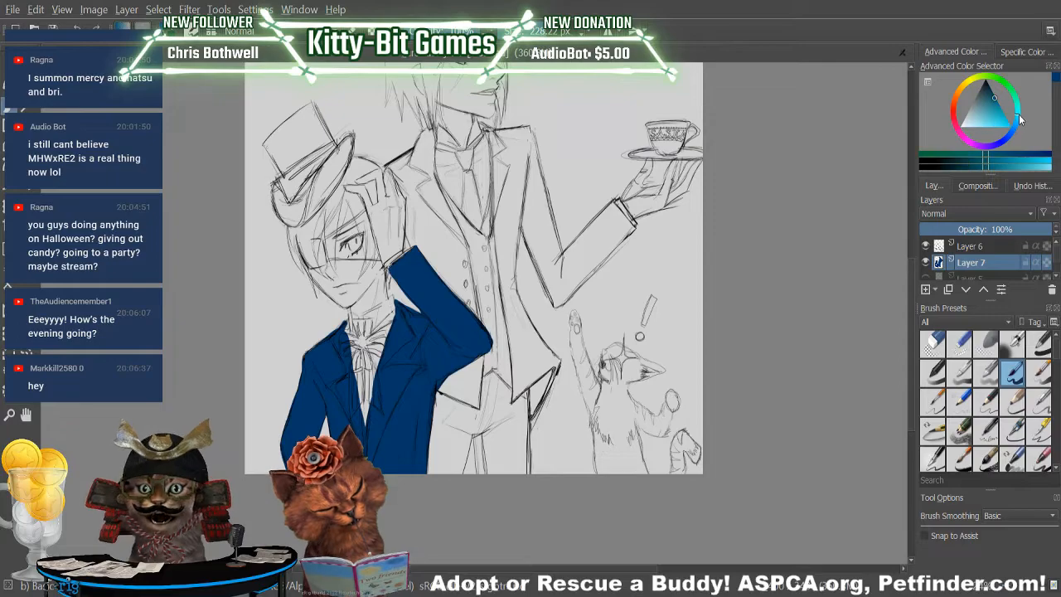
{"action": "left_click", "coordinate": [1008, 167]}
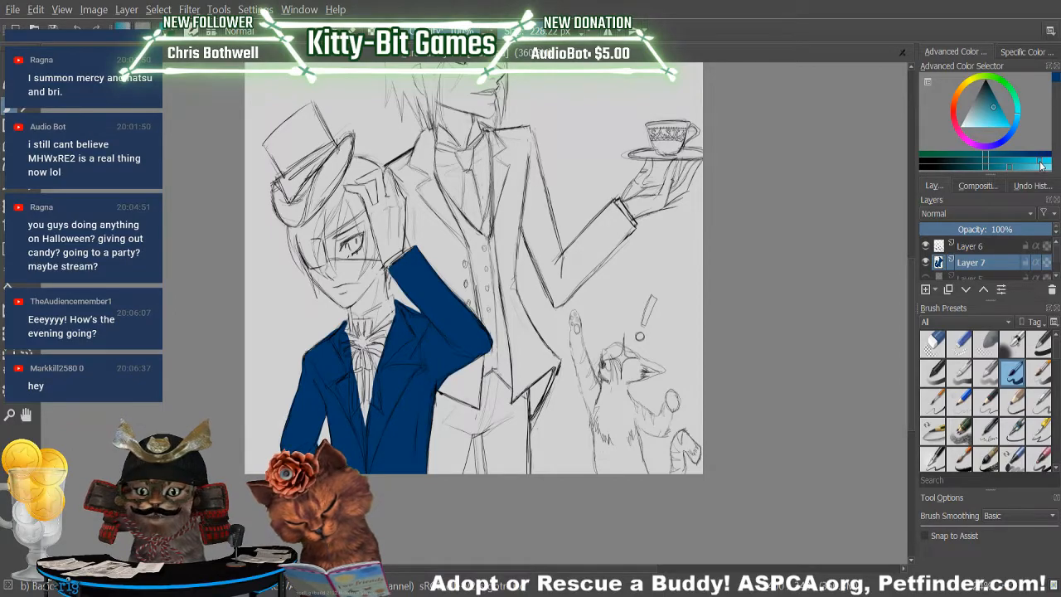
{"action": "left_click", "coordinate": [1042, 166]}
{"action": "mouse_move", "coordinate": [361, 330]}
{"action": "left_mouse_down"}
{"action": "mouse_move", "coordinate": [367, 348]}
{"action": "mouse_move", "coordinate": [366, 338]}
{"action": "left_mouse_up"}
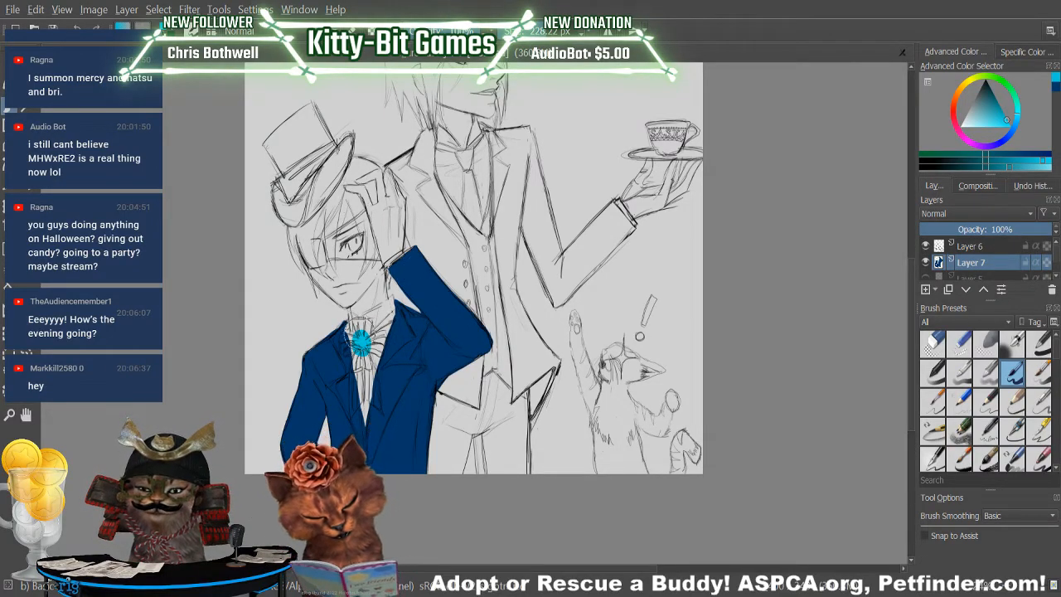
{"action": "left_click_drag", "start_coordinate": [356, 322], "coordinate": [369, 340]}
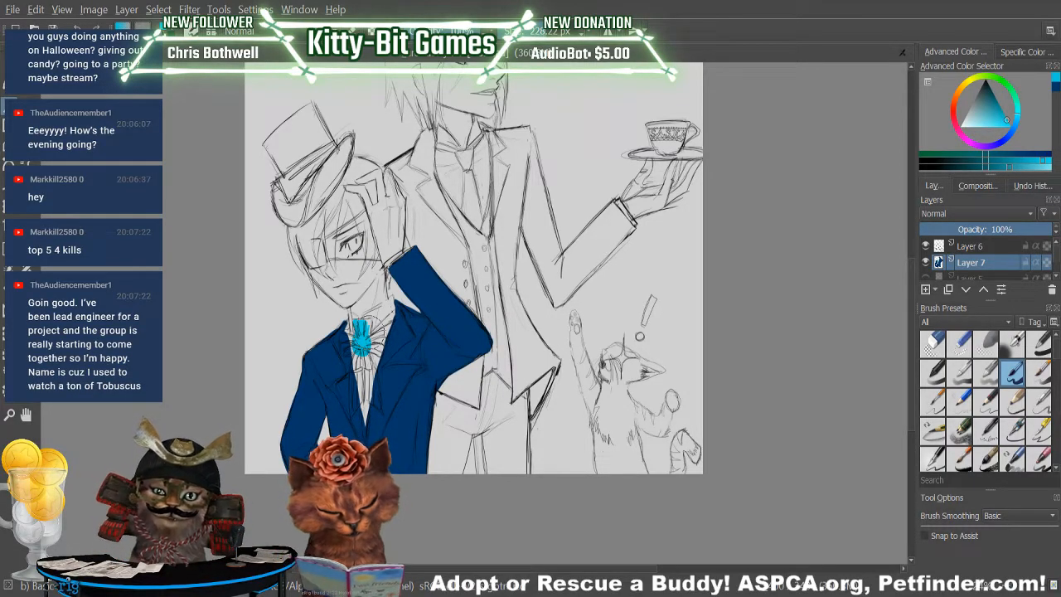
{"action": "mouse_move", "coordinate": [368, 338]}
{"action": "left_mouse_down"}
{"action": "mouse_move", "coordinate": [383, 336]}
{"action": "mouse_move", "coordinate": [384, 348]}
{"action": "mouse_move", "coordinate": [356, 360]}
{"action": "mouse_move", "coordinate": [356, 371]}
{"action": "mouse_move", "coordinate": [370, 372]}
{"action": "mouse_move", "coordinate": [369, 356]}
{"action": "mouse_move", "coordinate": [378, 370]}
{"action": "mouse_move", "coordinate": [373, 395]}
{"action": "mouse_move", "coordinate": [370, 371]}
{"action": "mouse_move", "coordinate": [373, 397]}
{"action": "mouse_move", "coordinate": [372, 374]}
{"action": "left_mouse_up"}
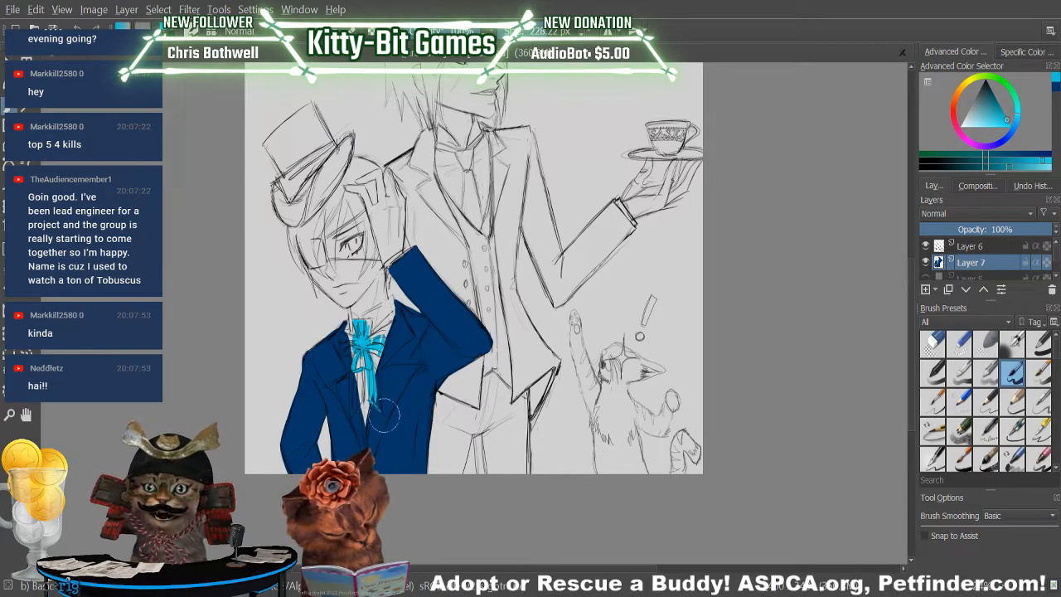
{"action": "left_click_drag", "start_coordinate": [373, 391], "coordinate": [378, 407]}
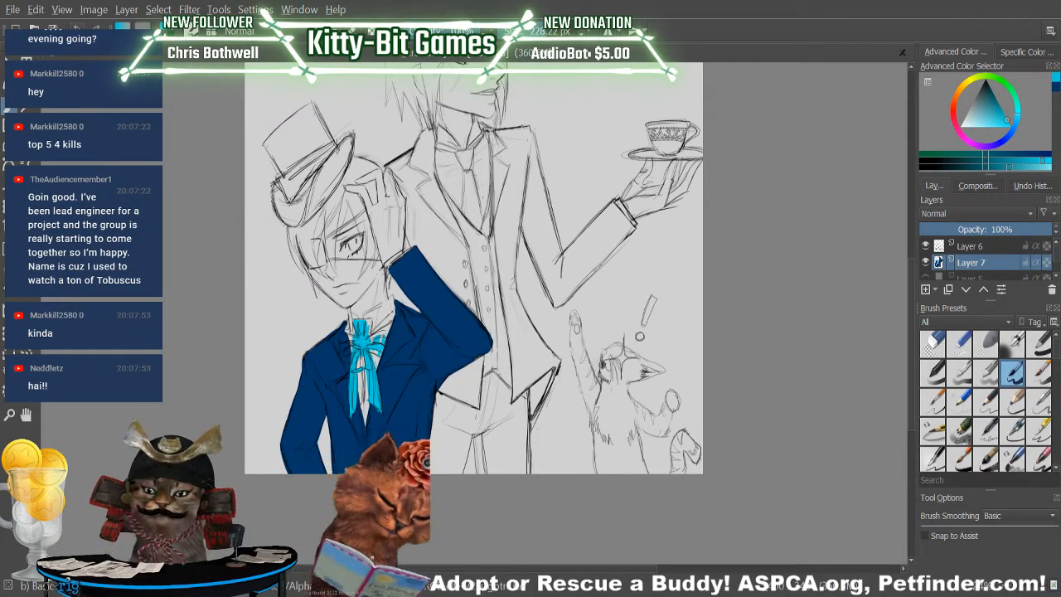
Fill out both loops of the boy's bow and the neckband above it with bright cyan up to the sketch lines.
{"action": "key", "text": "ctrl+plus"}
{"action": "key", "text": "ctrl+plus"}
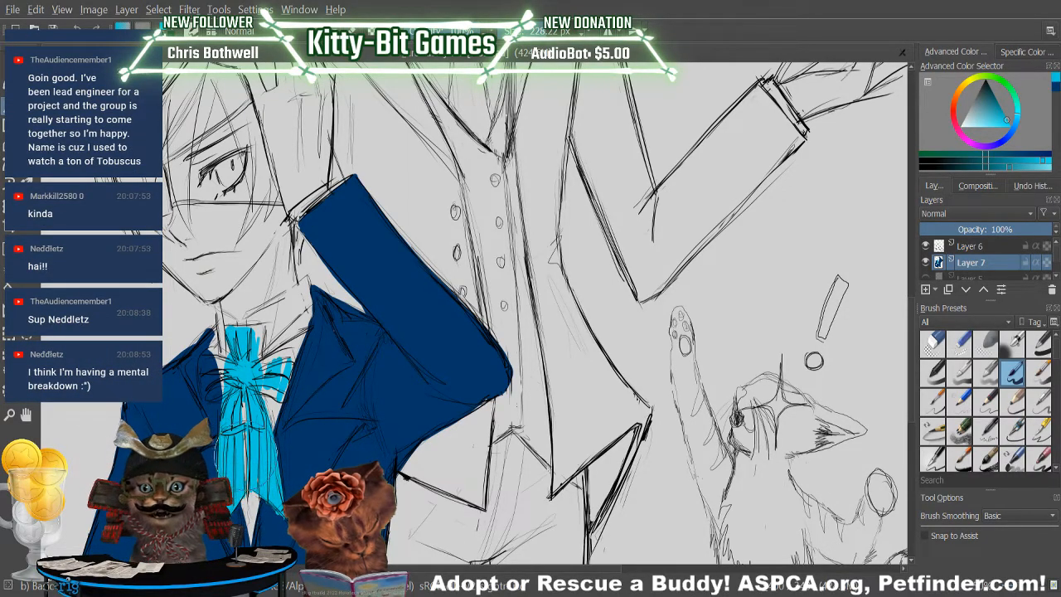
{"action": "key", "text": "slash"}
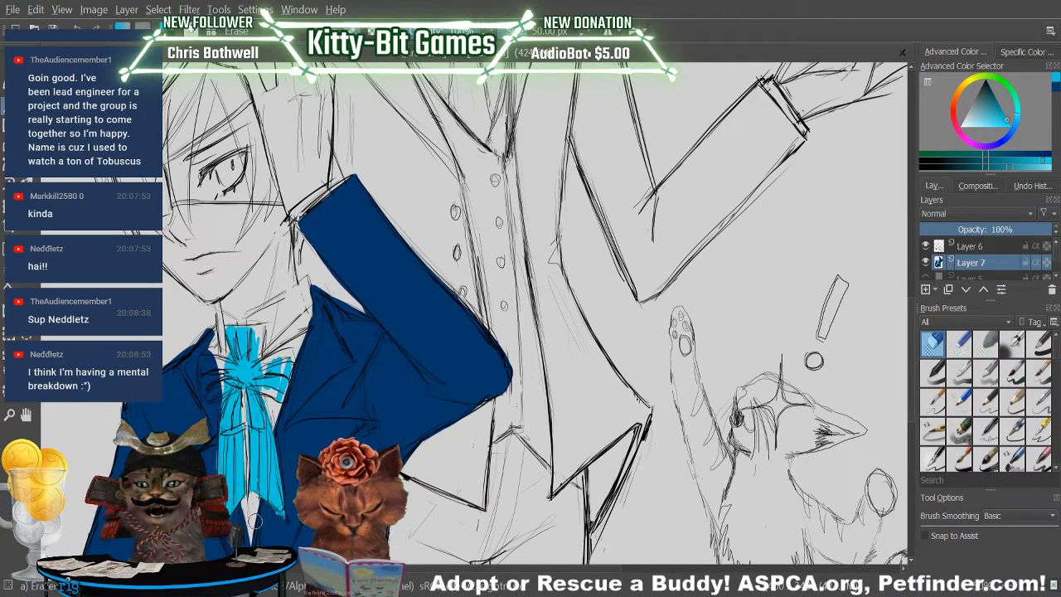
{"action": "key", "text": "slash"}
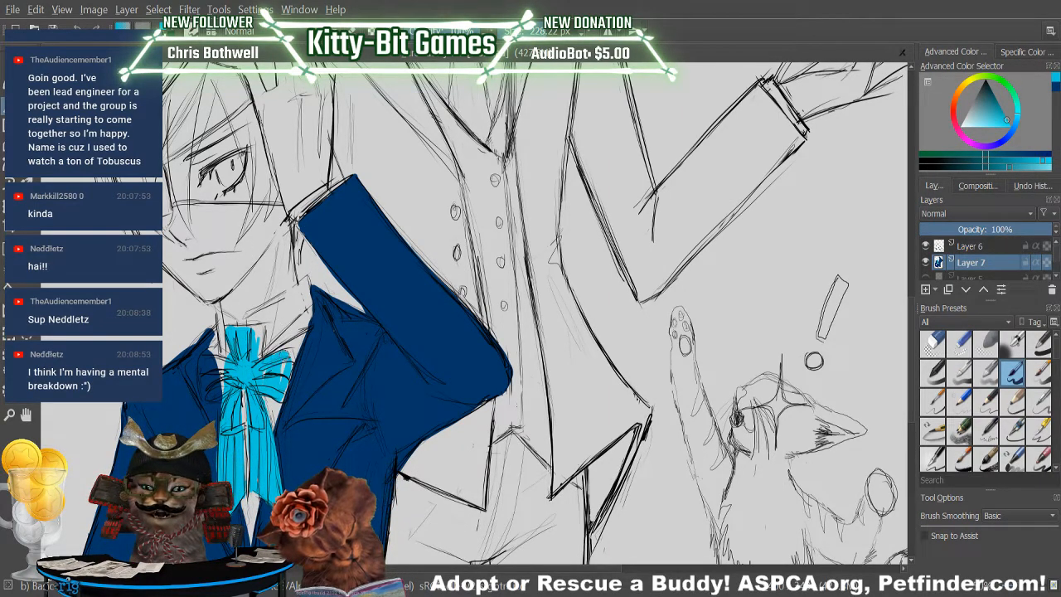
{"action": "mouse_move", "coordinate": [270, 354]}
{"action": "left_mouse_down"}
{"action": "mouse_move", "coordinate": [285, 350]}
{"action": "mouse_move", "coordinate": [284, 377]}
{"action": "mouse_move", "coordinate": [292, 352]}
{"action": "mouse_move", "coordinate": [285, 396]}
{"action": "left_mouse_up"}
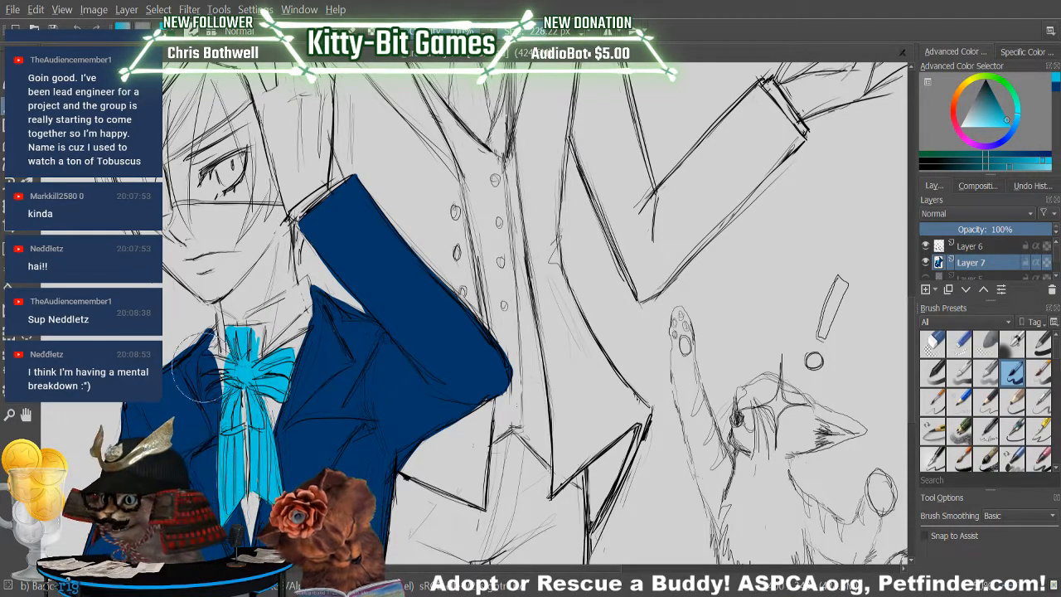
{"action": "mouse_move", "coordinate": [204, 362]}
{"action": "left_mouse_down"}
{"action": "mouse_move", "coordinate": [204, 384]}
{"action": "mouse_move", "coordinate": [219, 375]}
{"action": "left_mouse_up"}
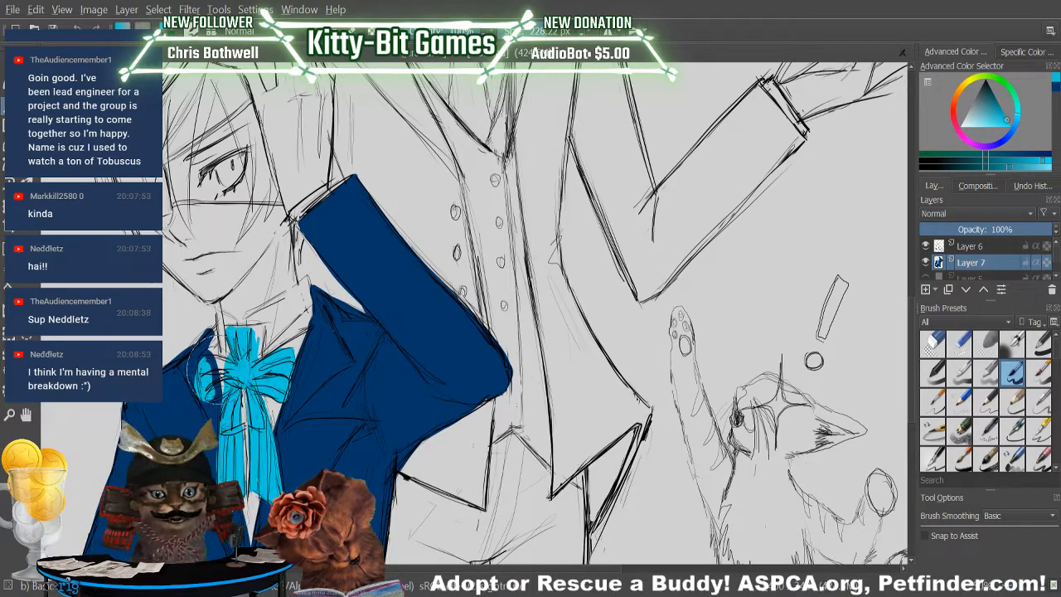
{"action": "left_click", "coordinate": [77, 28]}
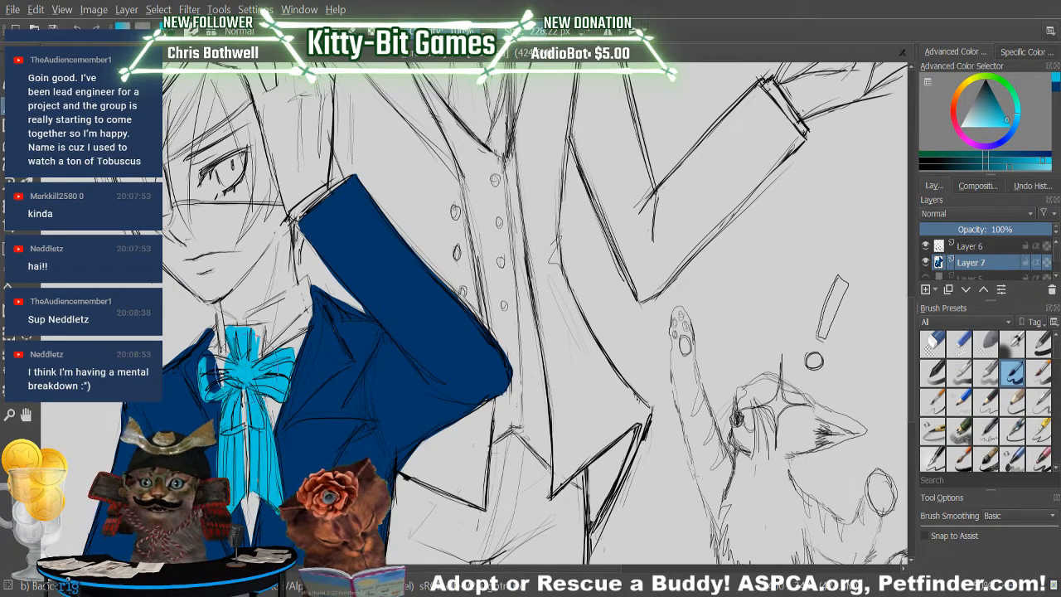
{"action": "mouse_move", "coordinate": [208, 350]}
{"action": "left_mouse_down"}
{"action": "mouse_move", "coordinate": [209, 378]}
{"action": "mouse_move", "coordinate": [217, 363]}
{"action": "mouse_move", "coordinate": [207, 358]}
{"action": "mouse_move", "coordinate": [217, 361]}
{"action": "left_mouse_up"}
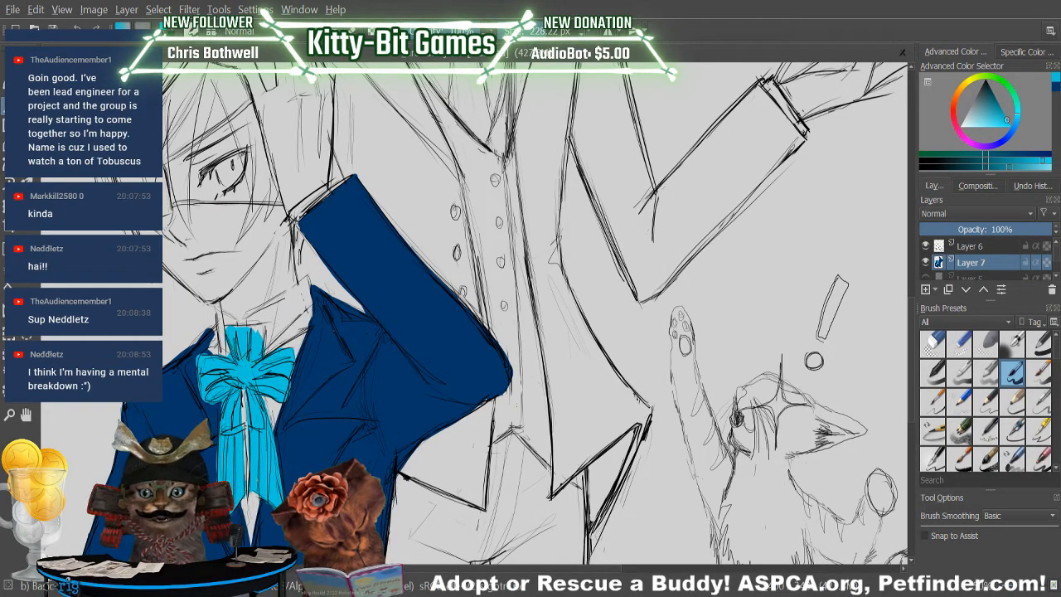
{"action": "mouse_move", "coordinate": [235, 329]}
{"action": "left_mouse_down"}
{"action": "mouse_move", "coordinate": [248, 329]}
{"action": "mouse_move", "coordinate": [239, 330]}
{"action": "left_mouse_up"}
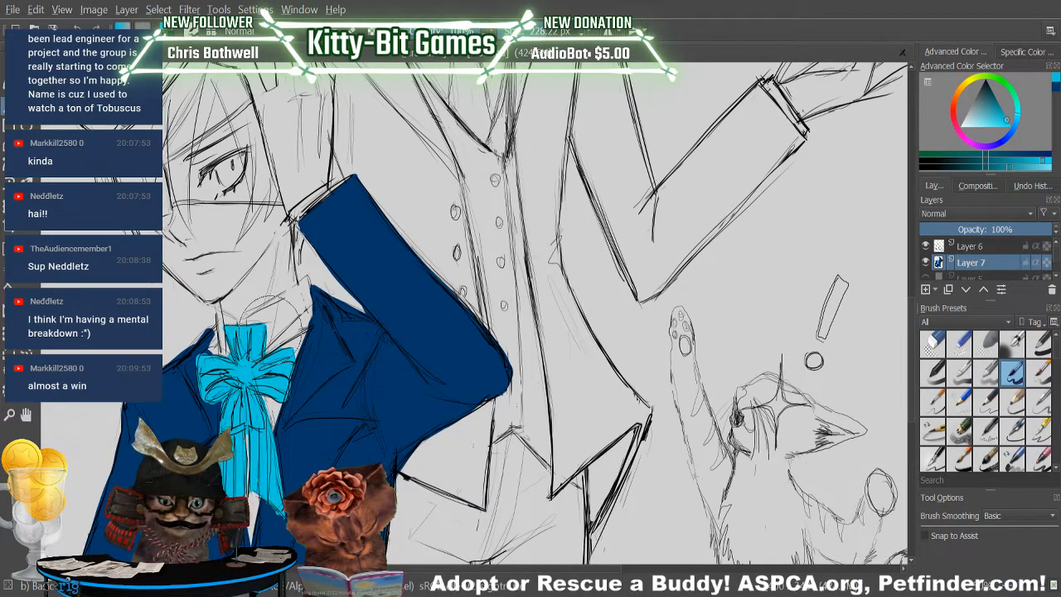
Clean up the edges of the boy's neckband and collar, alternating between erasing stray cyan and repainting.
{"action": "left_click", "coordinate": [932, 344]}
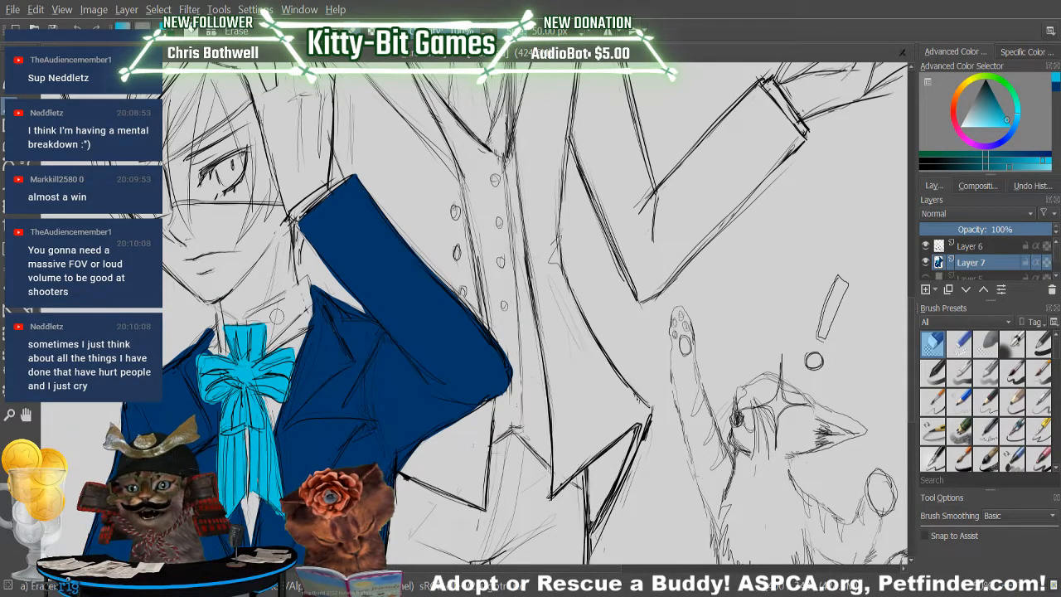
{"action": "key", "text": "slash"}
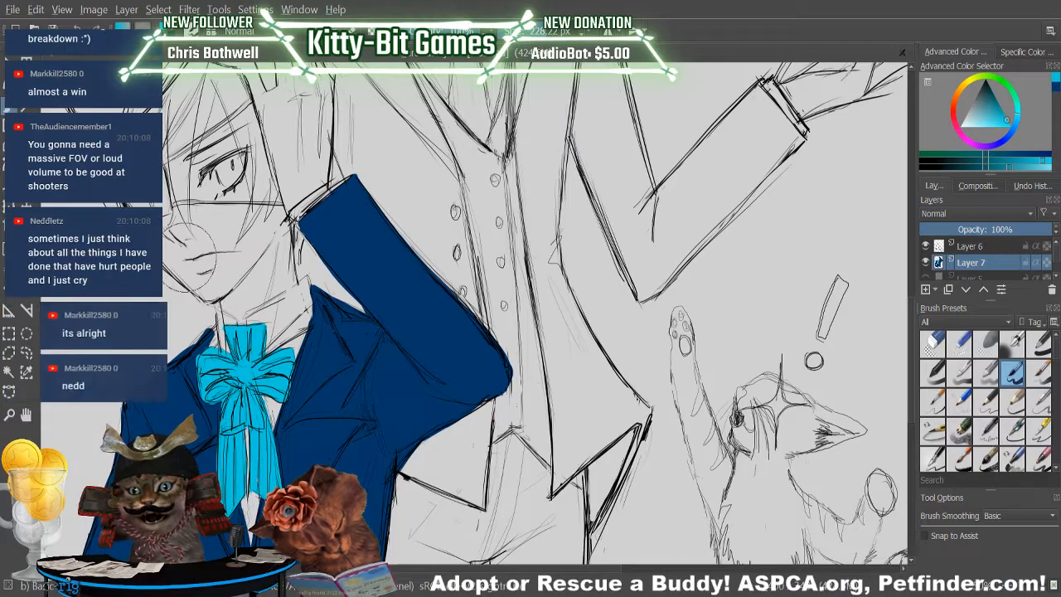
{"action": "key", "text": "slash"}
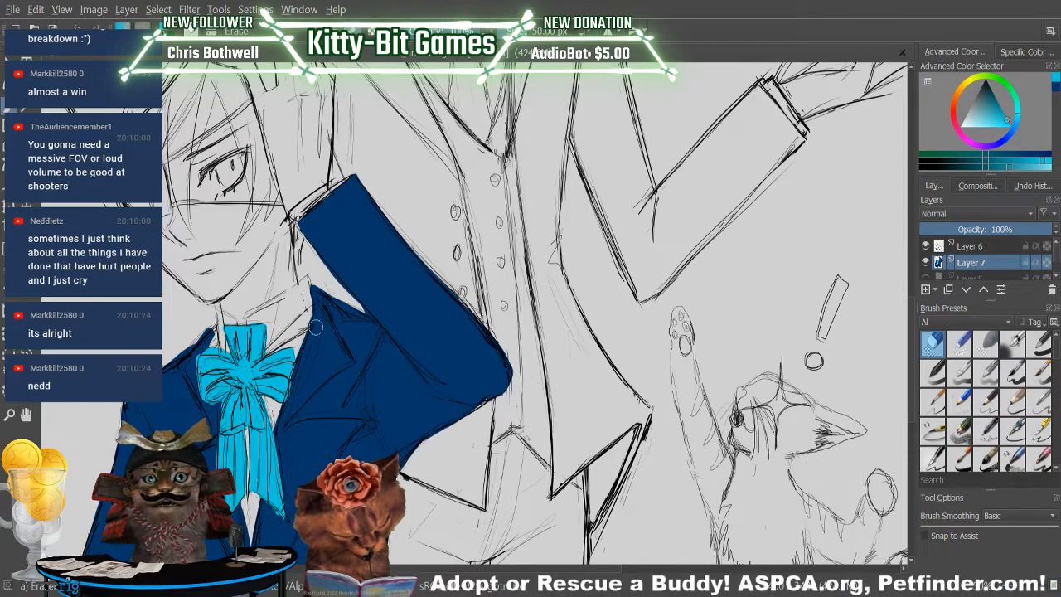
{"action": "key", "text": "slash"}
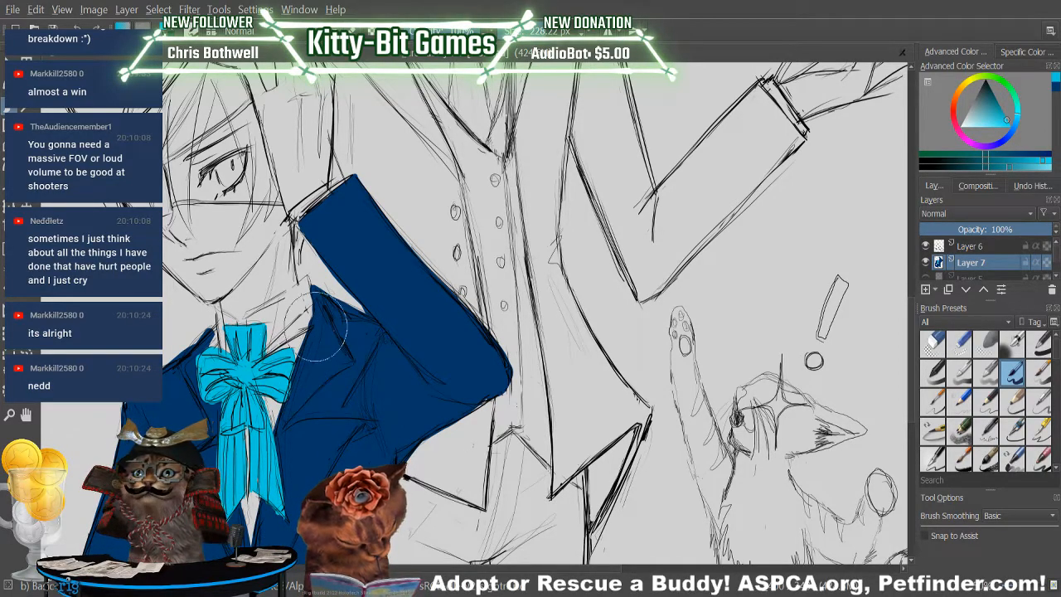
{"action": "key", "text": "slash"}
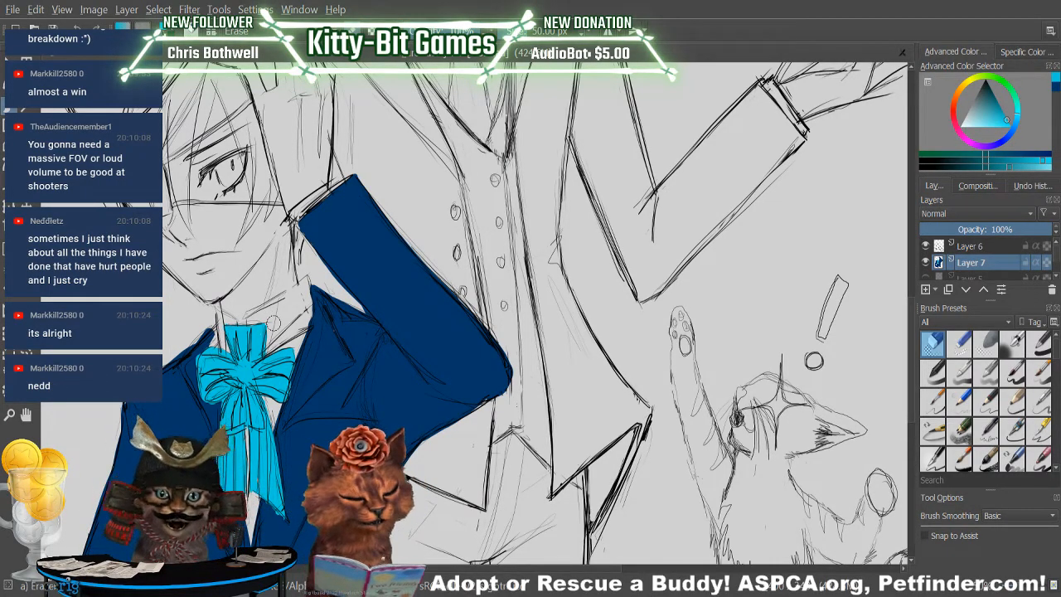
{"action": "key", "text": "slash"}
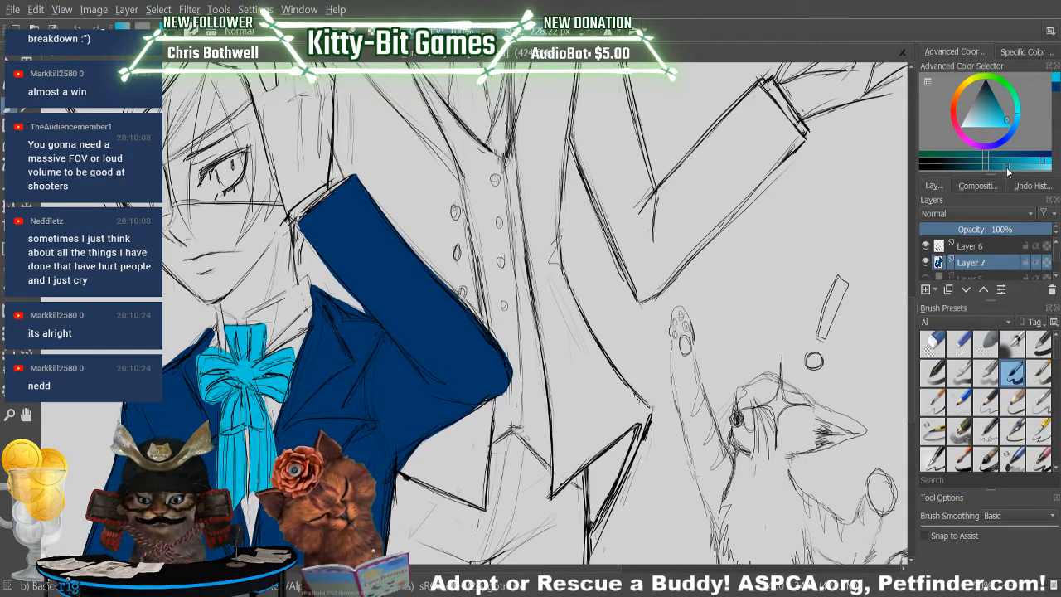
Choose a dark teal, reduce the brush size to 87.79 px and paint a vertical stripe down the neckband above the bow.
{"action": "left_click", "coordinate": [995, 168]}
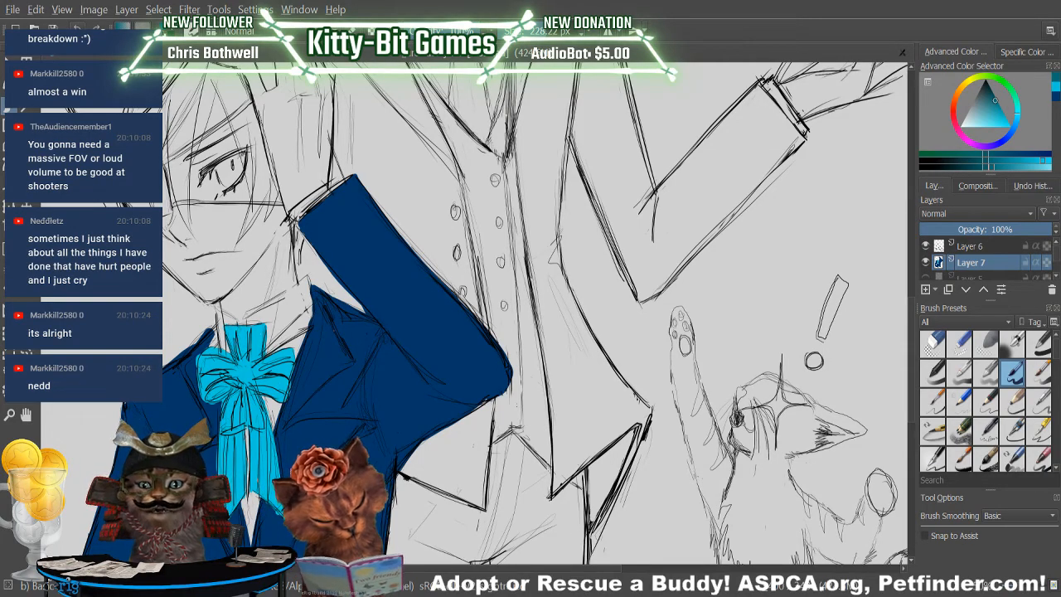
{"action": "left_click", "coordinate": [986, 165]}
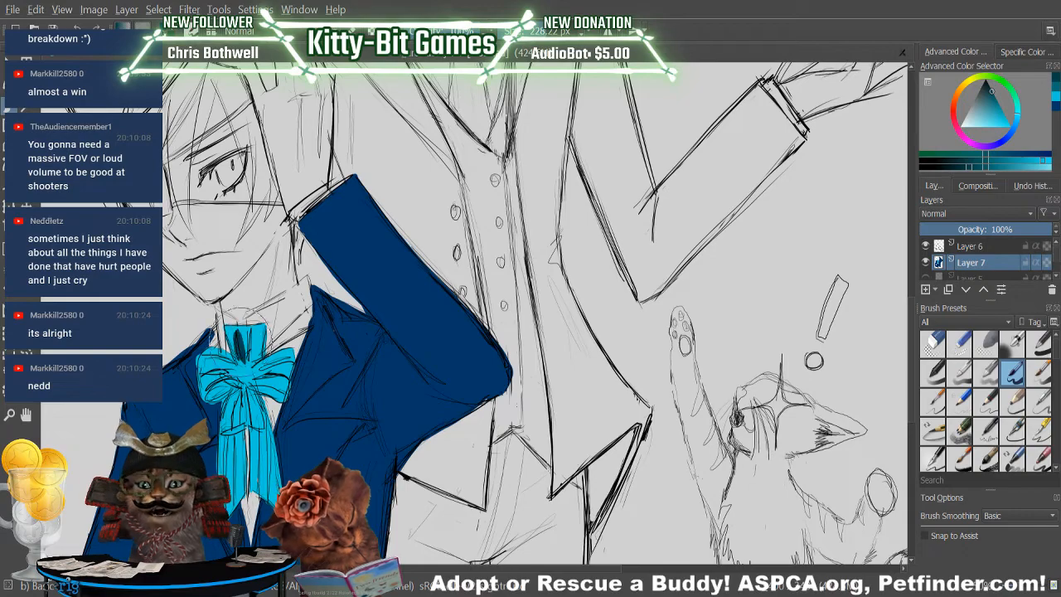
{"action": "left_click", "coordinate": [532, 33]}
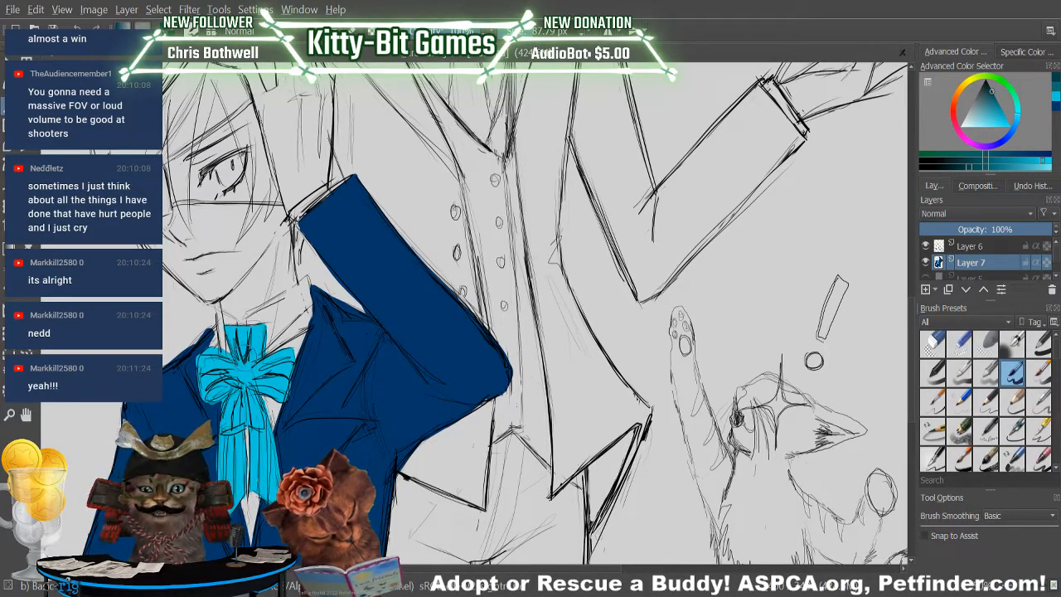
{"action": "mouse_move", "coordinate": [245, 358]}
{"action": "left_mouse_down"}
{"action": "mouse_move", "coordinate": [246, 333]}
{"action": "mouse_move", "coordinate": [232, 325]}
{"action": "mouse_move", "coordinate": [246, 325]}
{"action": "left_mouse_up"}
{"action": "key", "text": "ctrl+z"}
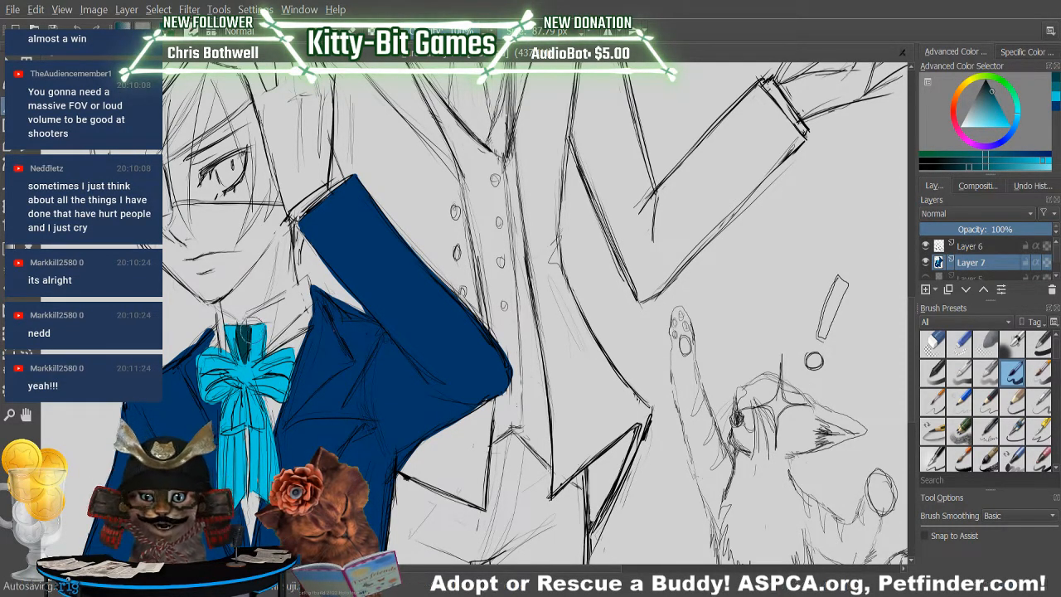
{"action": "left_click_drag", "start_coordinate": [250, 325], "coordinate": [253, 333]}
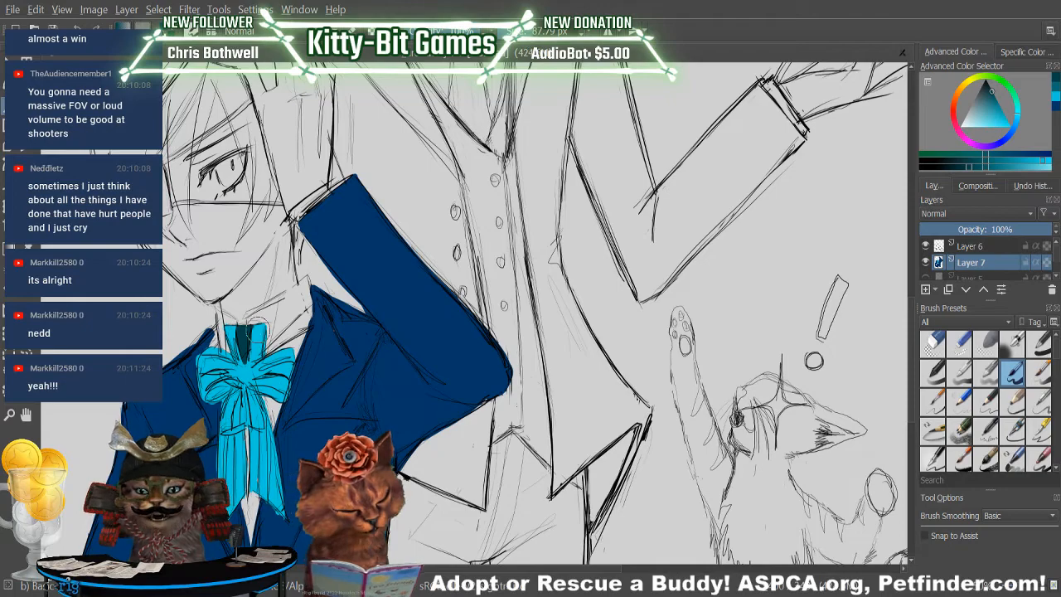
Refine the neckband stripe's shape and edges, alternating between dark teal and bright cyan.
{"action": "key", "text": "/"}
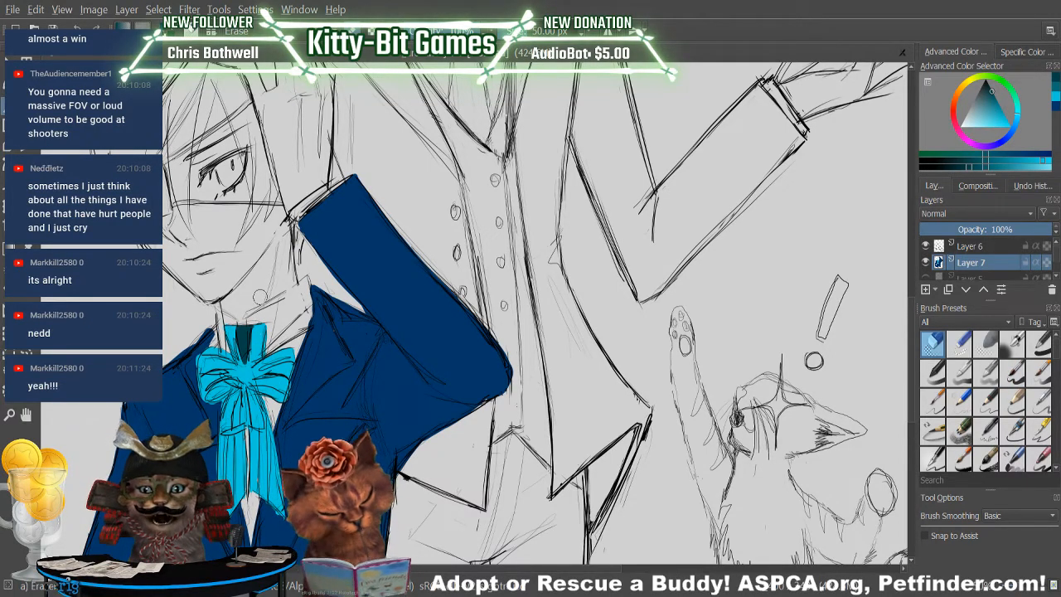
{"action": "key", "text": "/"}
{"action": "left_click_drag", "start_coordinate": [243, 335], "coordinate": [244, 355]}
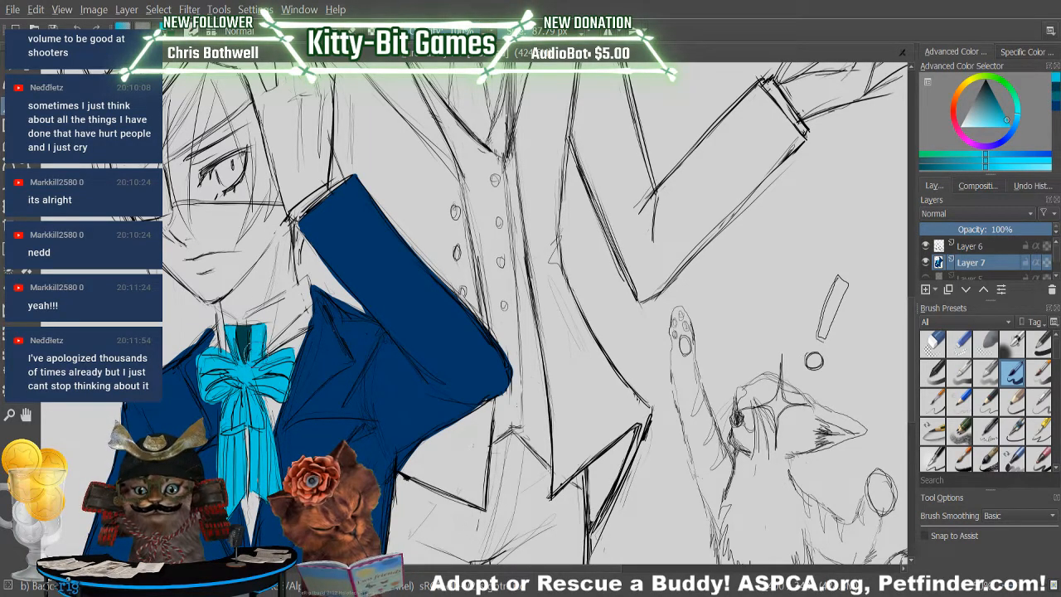
{"action": "left_click", "coordinate": [1058, 89]}
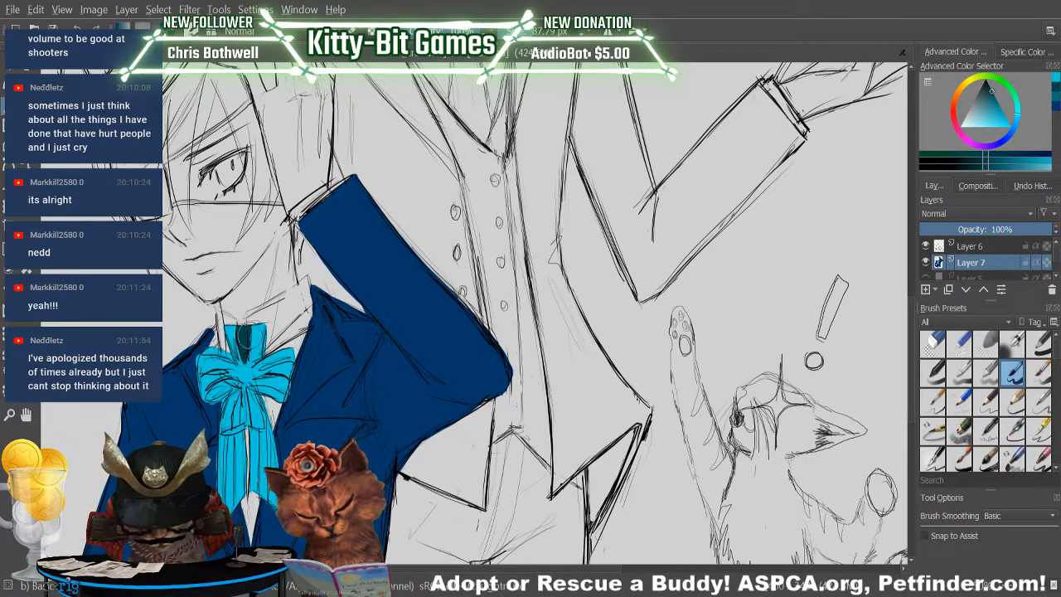
{"action": "mouse_move", "coordinate": [254, 323]}
{"action": "left_mouse_down"}
{"action": "mouse_move", "coordinate": [247, 348]}
{"action": "mouse_move", "coordinate": [250, 340]}
{"action": "left_mouse_up"}
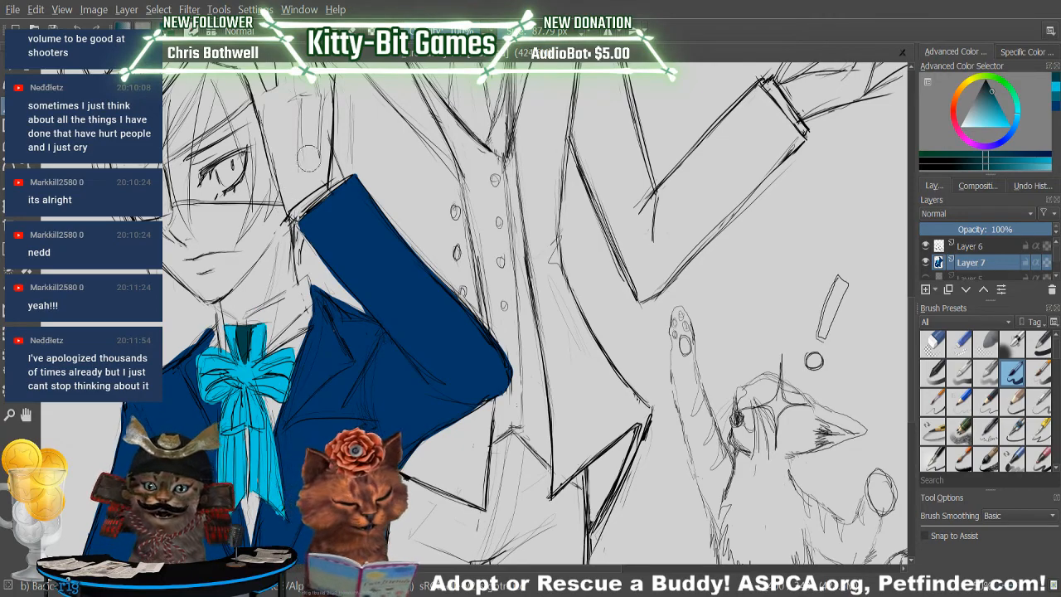
{"action": "left_click", "coordinate": [1055, 87]}
{"action": "left_click_drag", "start_coordinate": [246, 346], "coordinate": [250, 342]}
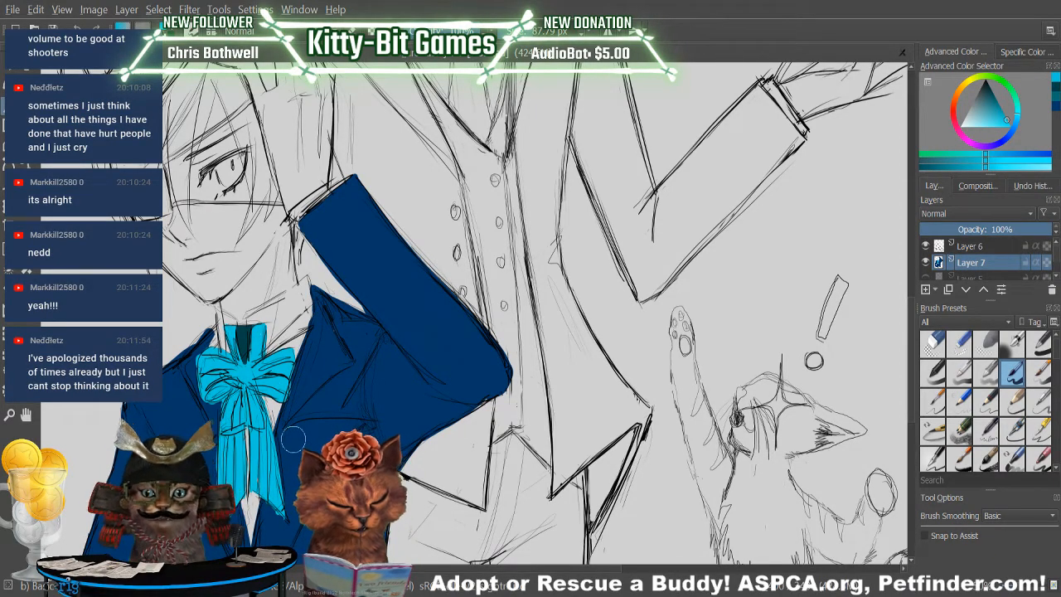
Outline the bow knot's oval centre in dark teal with cyan touch-ups, and add dark teal stripes on the loops and below the knot.
{"action": "left_click", "coordinate": [1055, 88]}
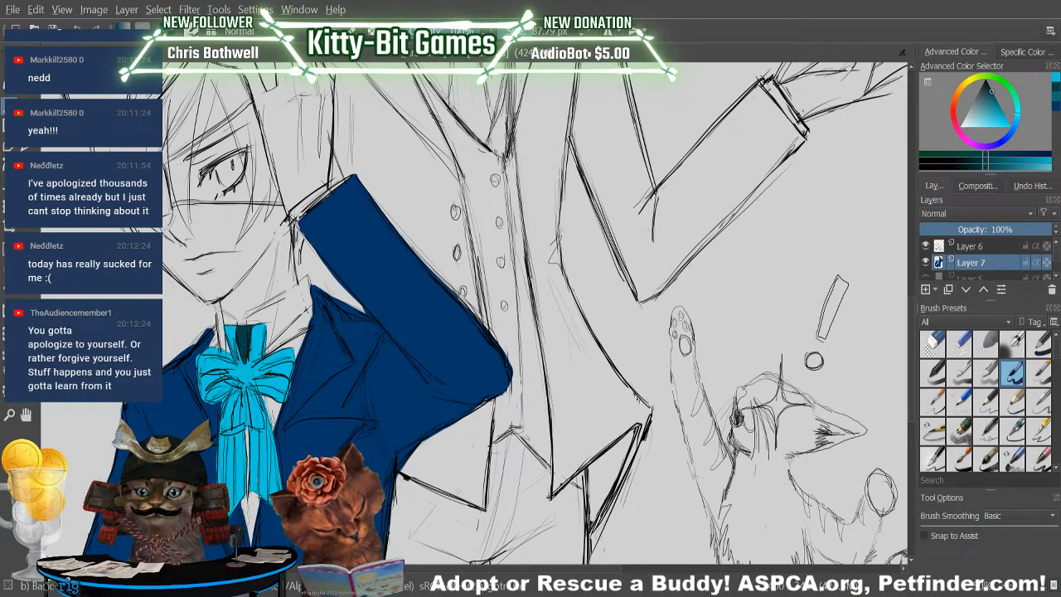
{"action": "mouse_move", "coordinate": [245, 365]}
{"action": "left_mouse_down"}
{"action": "mouse_move", "coordinate": [253, 381]}
{"action": "mouse_move", "coordinate": [243, 362]}
{"action": "left_mouse_up"}
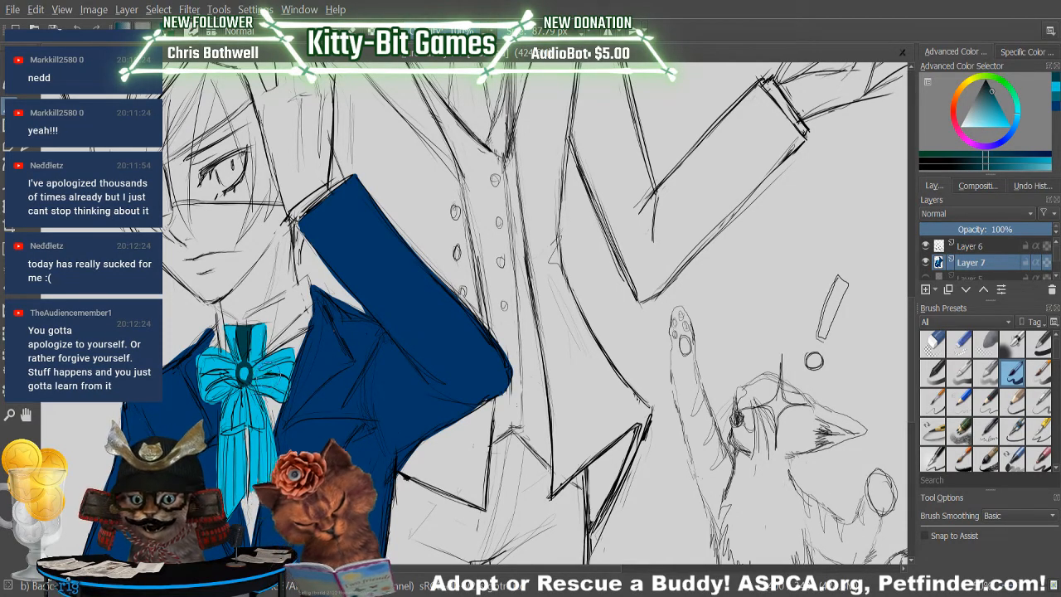
{"action": "left_click", "coordinate": [1055, 89]}
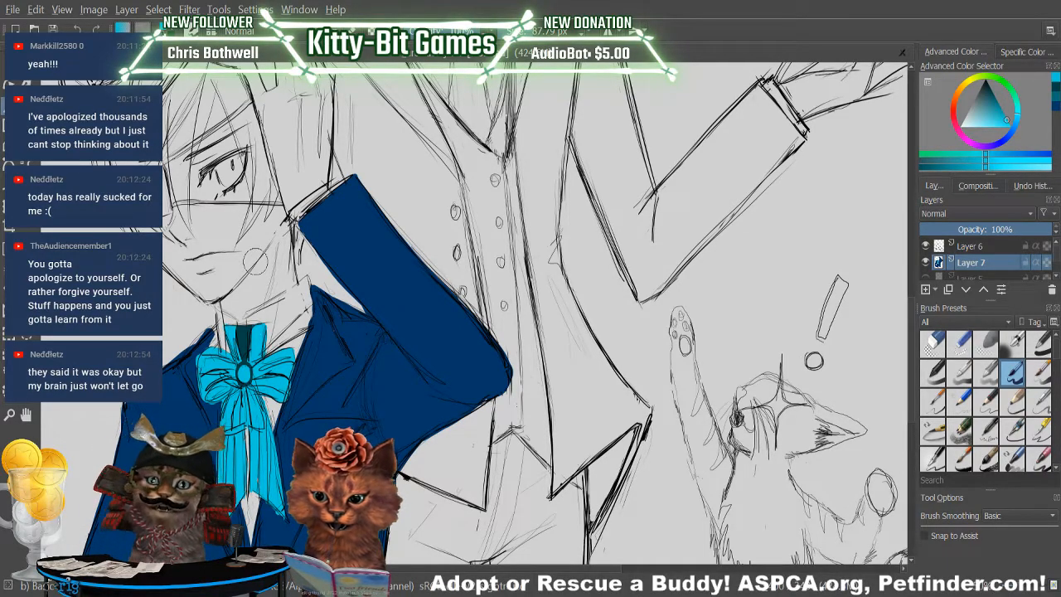
{"action": "left_click", "coordinate": [991, 91]}
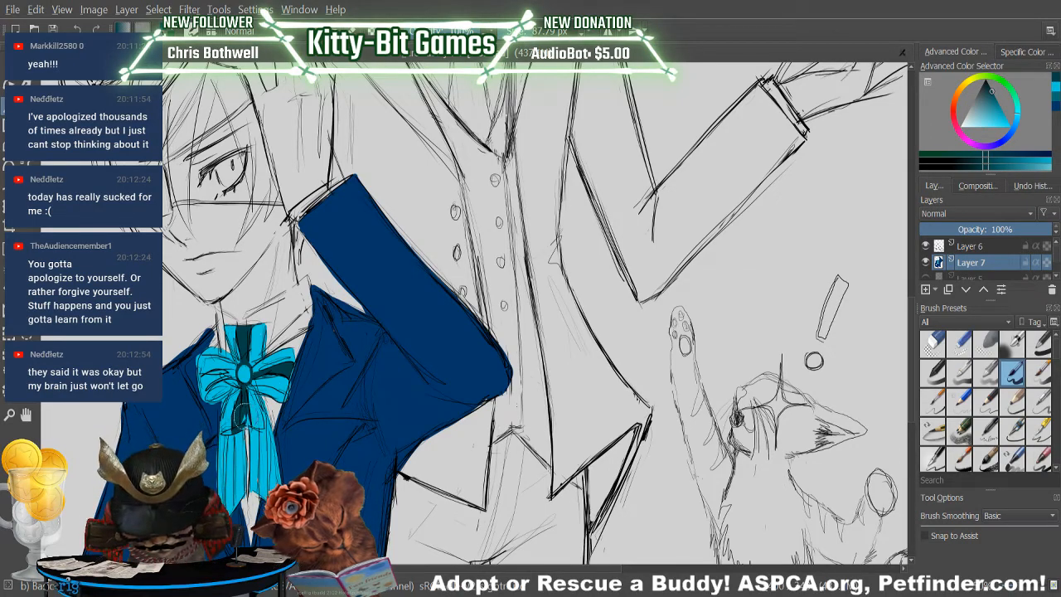
{"action": "left_click_drag", "start_coordinate": [243, 427], "coordinate": [242, 407]}
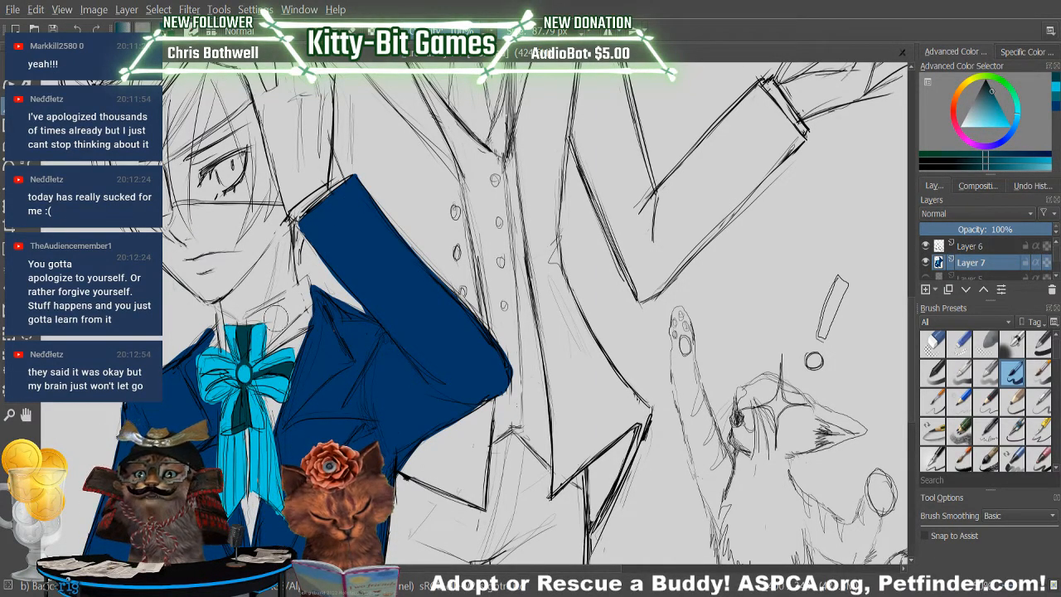
Refine the stripes on the boy's bow loops and neckband, alternating between bright cyan and dark teal touch-ups.
{"action": "left_click", "coordinate": [1058, 92]}
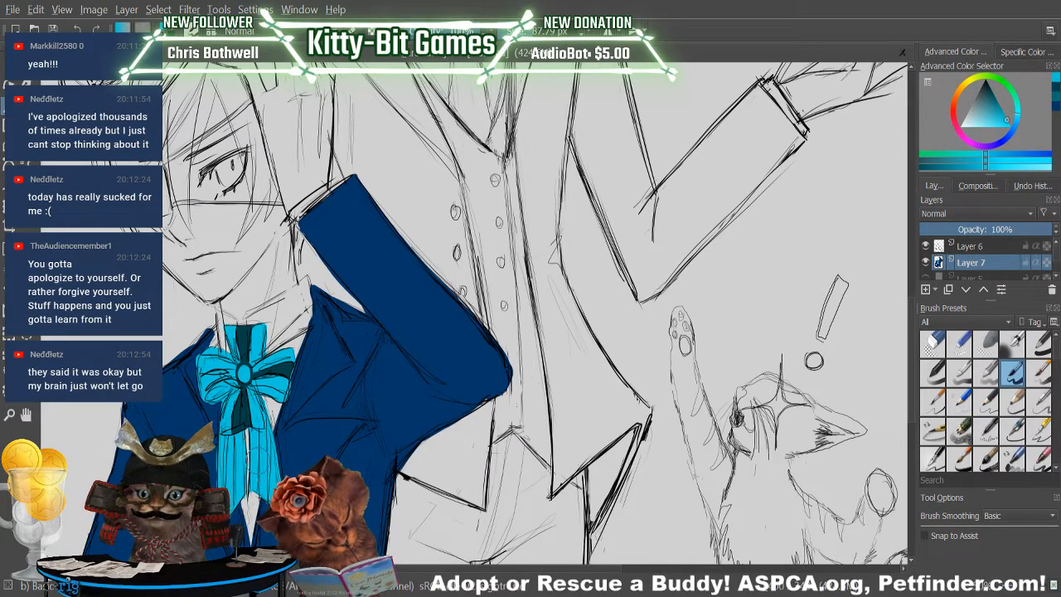
{"action": "left_click", "coordinate": [1056, 90]}
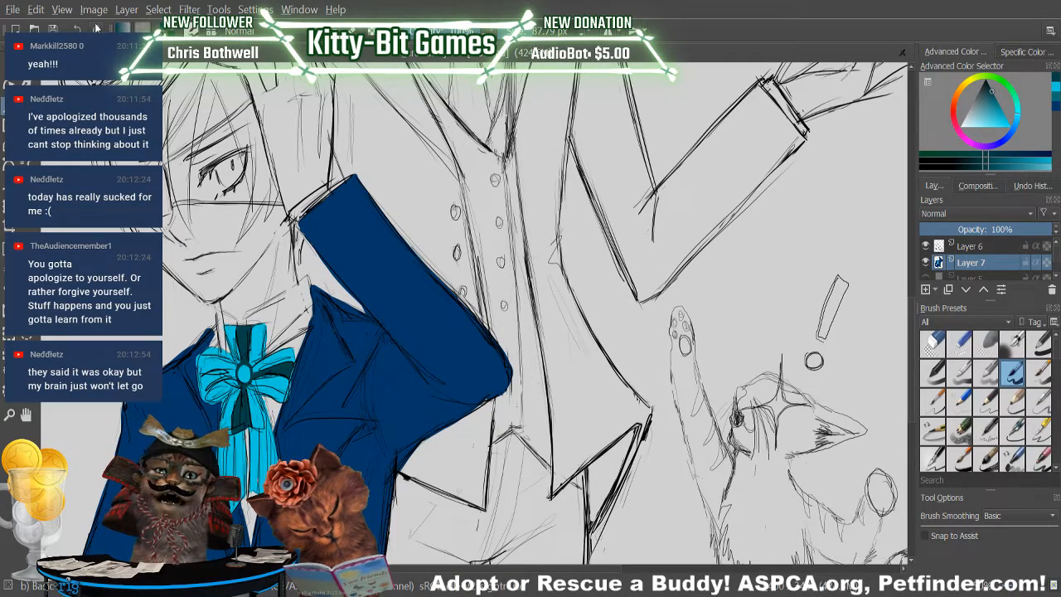
{"action": "mouse_move", "coordinate": [264, 373]}
{"action": "left_mouse_down"}
{"action": "mouse_move", "coordinate": [250, 378]}
{"action": "mouse_move", "coordinate": [285, 372]}
{"action": "left_mouse_up"}
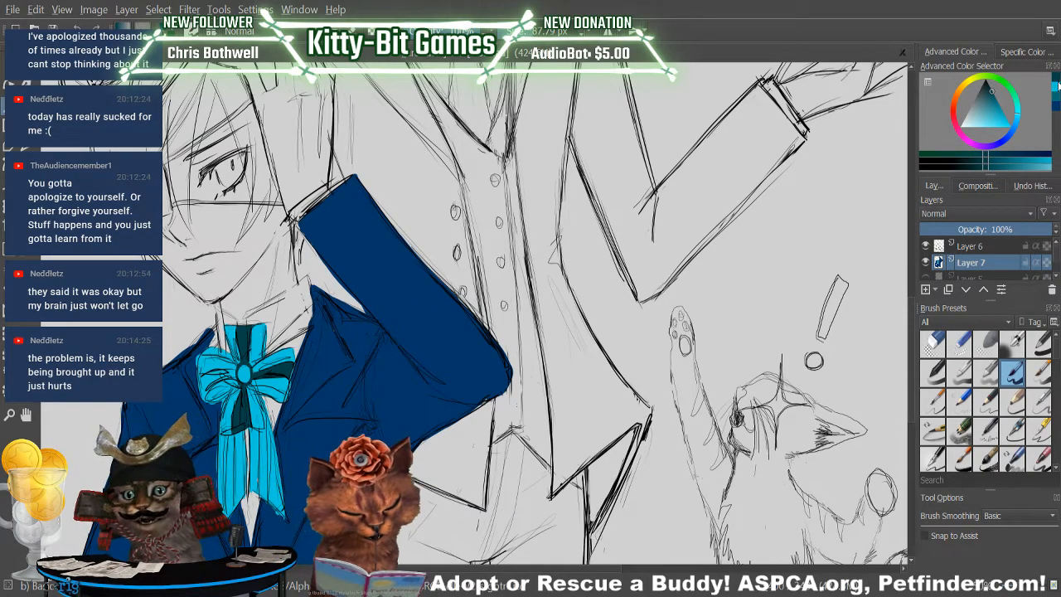
{"action": "left_click", "coordinate": [1055, 86]}
{"action": "left_click_drag", "start_coordinate": [241, 335], "coordinate": [245, 352]}
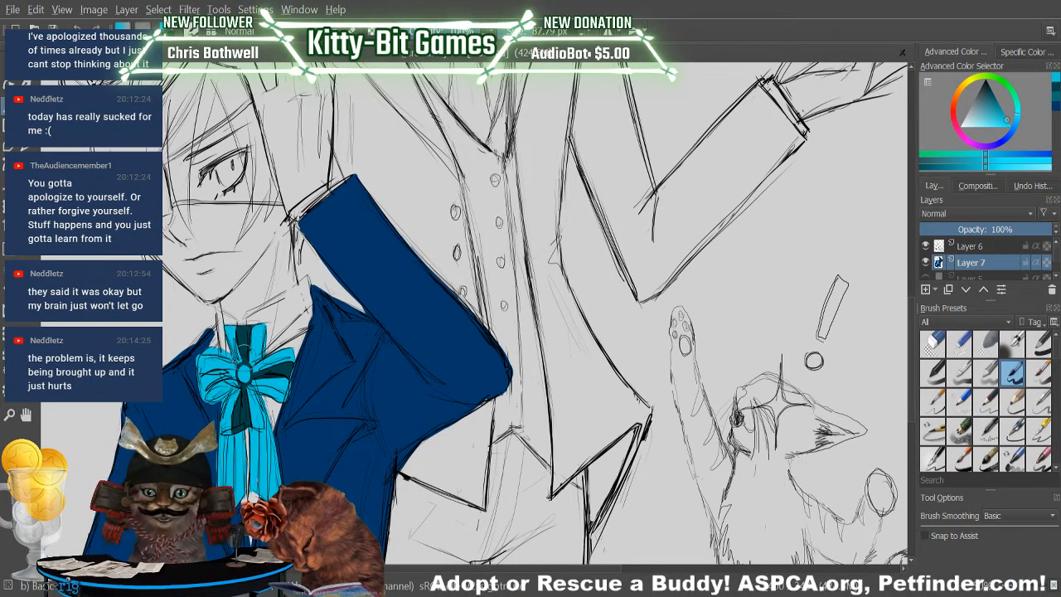
{"action": "left_click", "coordinate": [243, 338], "text": "ctrl"}
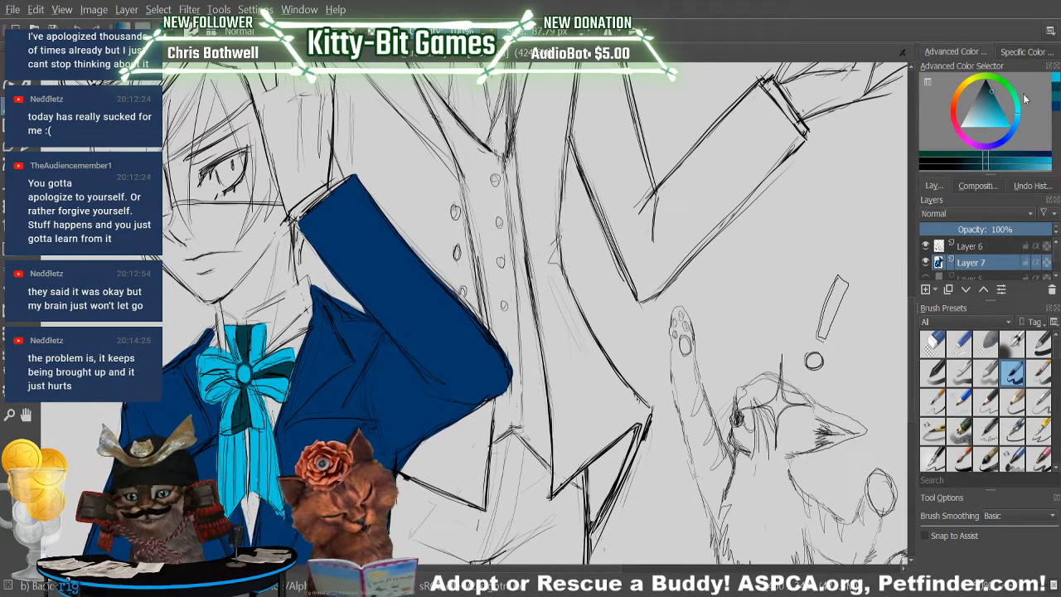
{"action": "left_click_drag", "start_coordinate": [241, 349], "coordinate": [248, 352]}
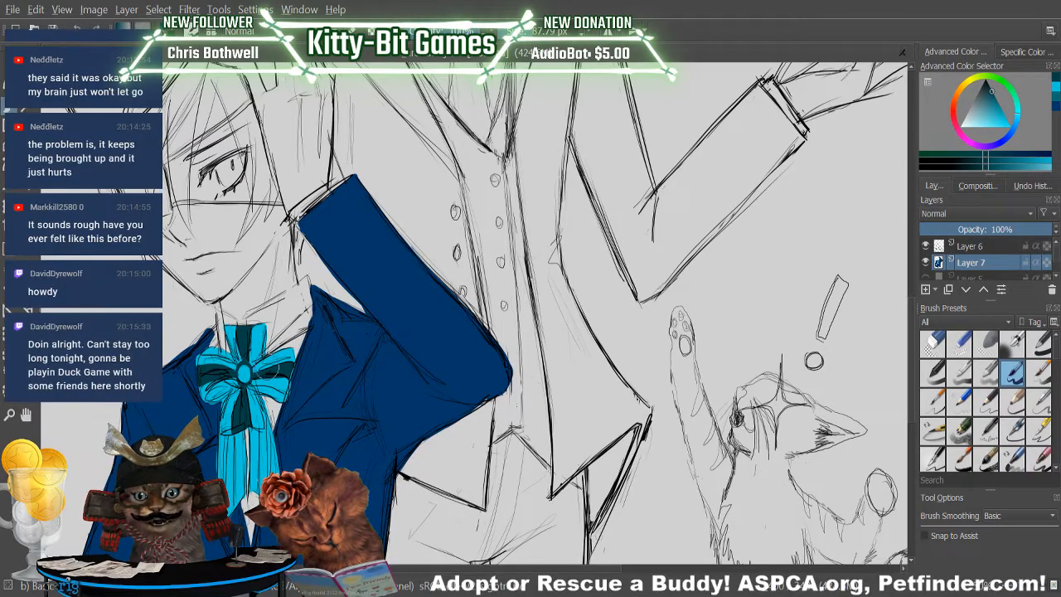
Choose a lighter cyan and fill the oval gem at the centre of the bow knot.
{"action": "left_click", "coordinate": [1056, 86]}
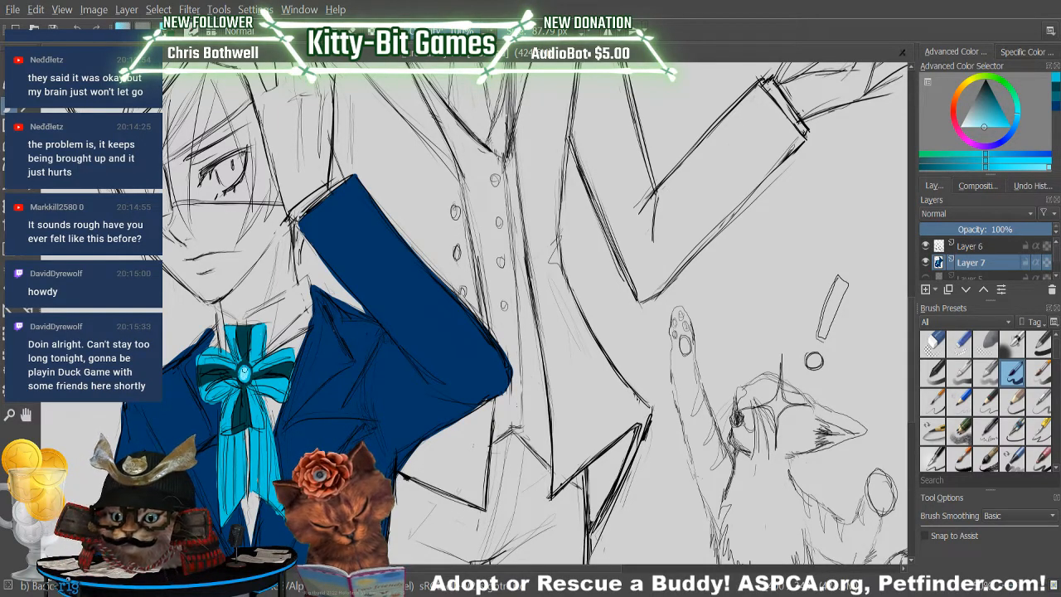
{"action": "left_click_drag", "start_coordinate": [244, 369], "coordinate": [245, 378]}
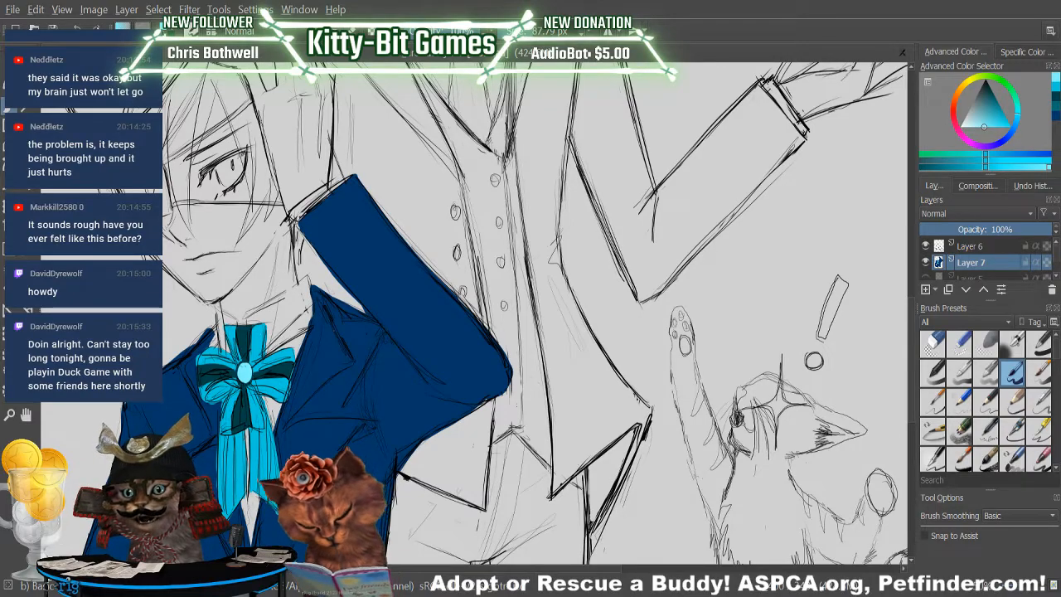
{"action": "left_click_drag", "start_coordinate": [243, 369], "coordinate": [246, 377]}
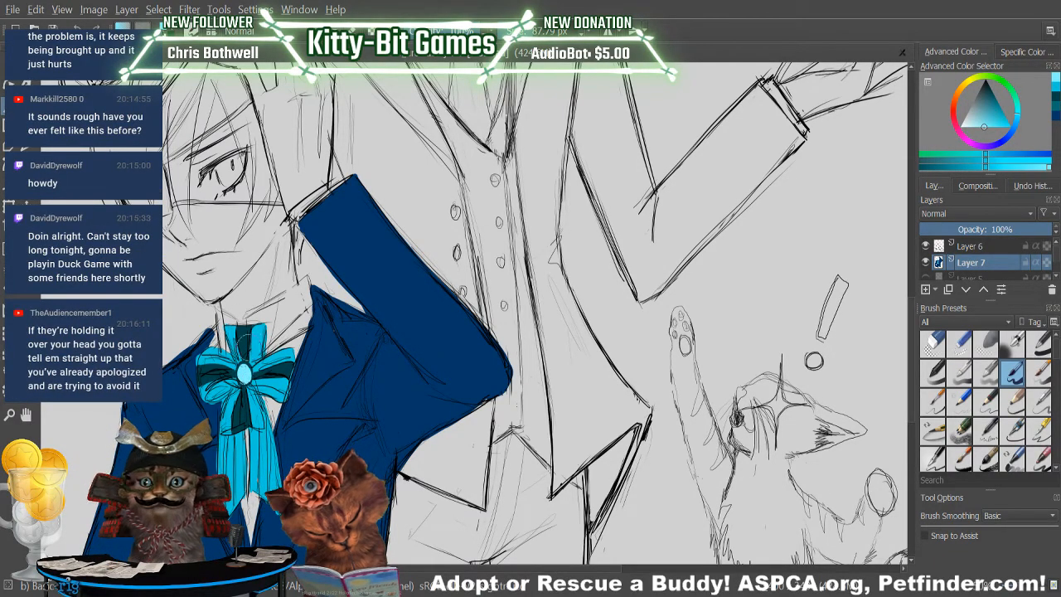
Add a highlight to the gem on the bow knot, trying several near-white and pale blue shades.
{"action": "left_click_drag", "start_coordinate": [985, 130], "coordinate": [961, 127]}
{"action": "left_click_drag", "start_coordinate": [245, 369], "coordinate": [248, 374]}
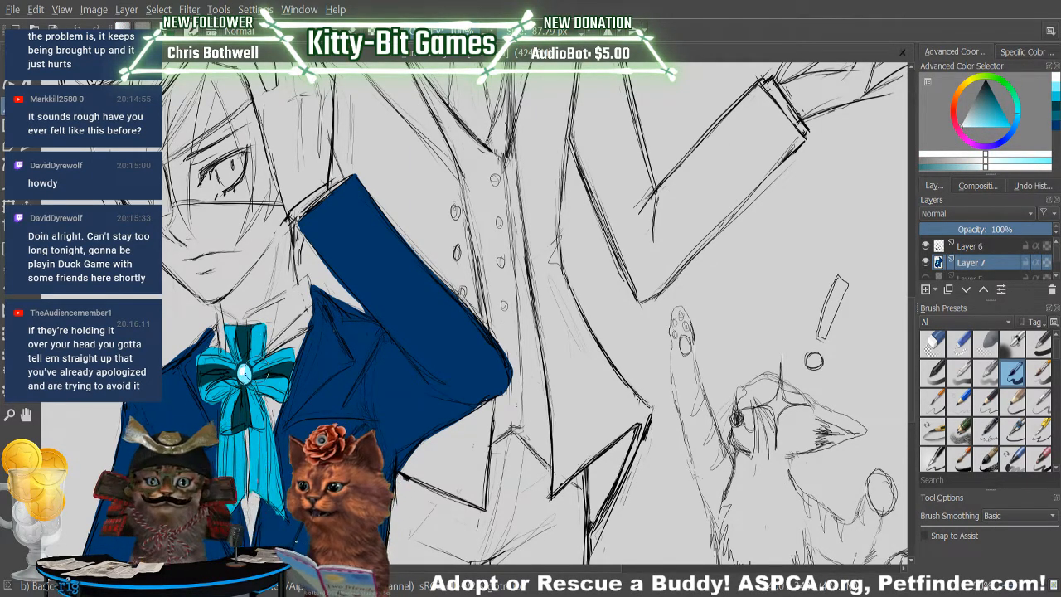
{"action": "left_click", "coordinate": [245, 372]}
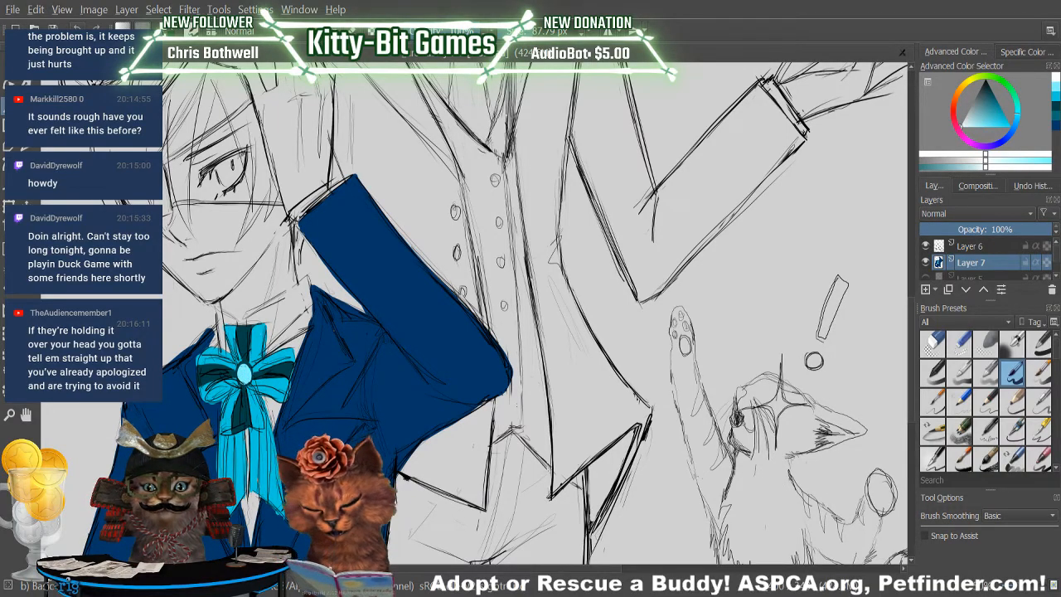
{"action": "left_click", "coordinate": [967, 125]}
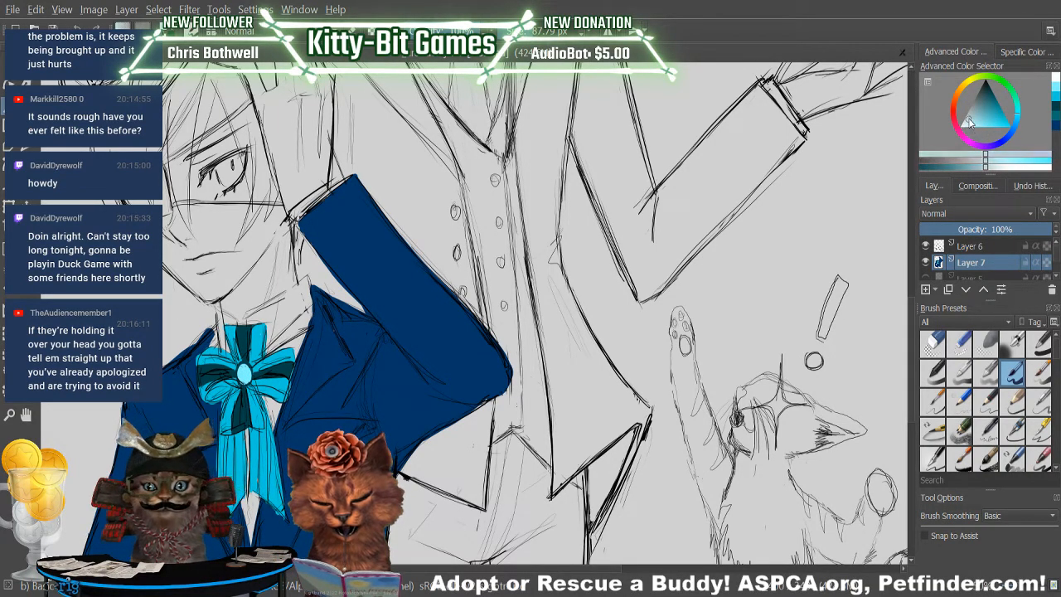
{"action": "left_click_drag", "start_coordinate": [244, 369], "coordinate": [246, 378]}
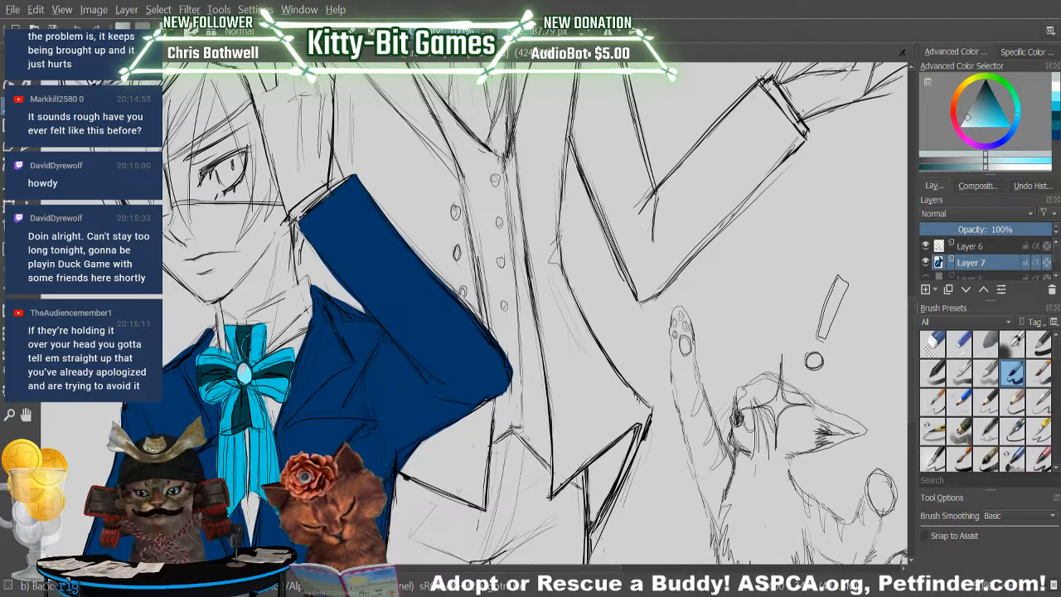
{"action": "left_click", "coordinate": [974, 133]}
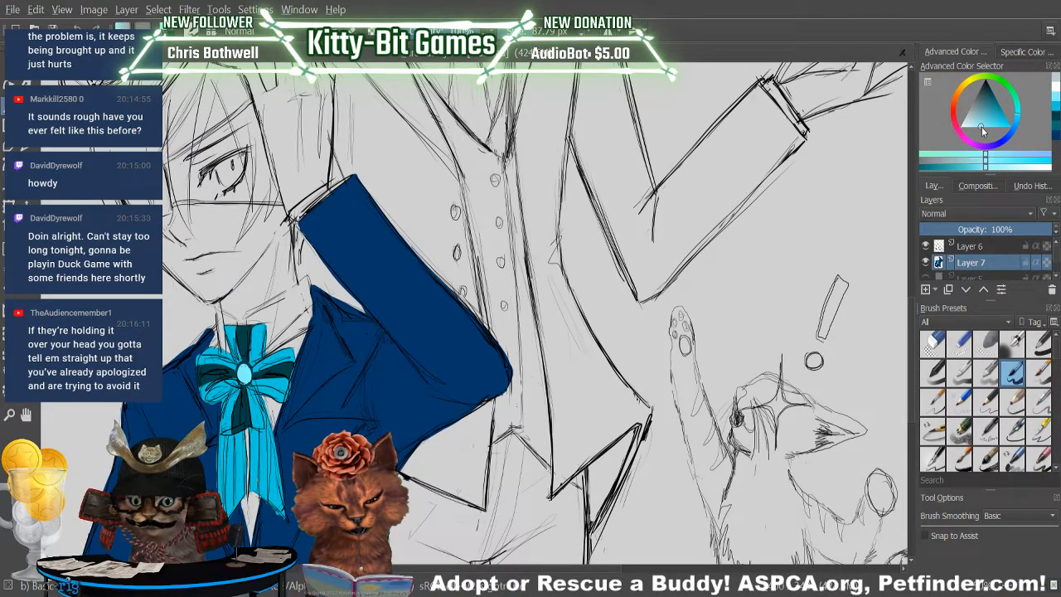
{"action": "left_click", "coordinate": [975, 126]}
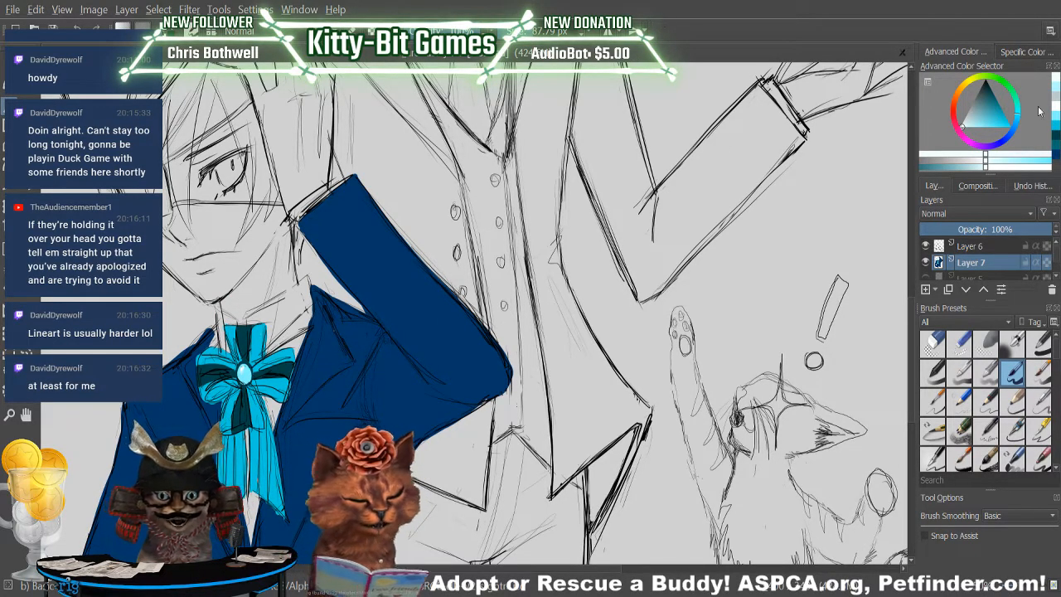
Switch back to dark teal and paint the ribbon band beneath the collar and long stripes down the bow's tails.
{"action": "left_click", "coordinate": [1055, 162]}
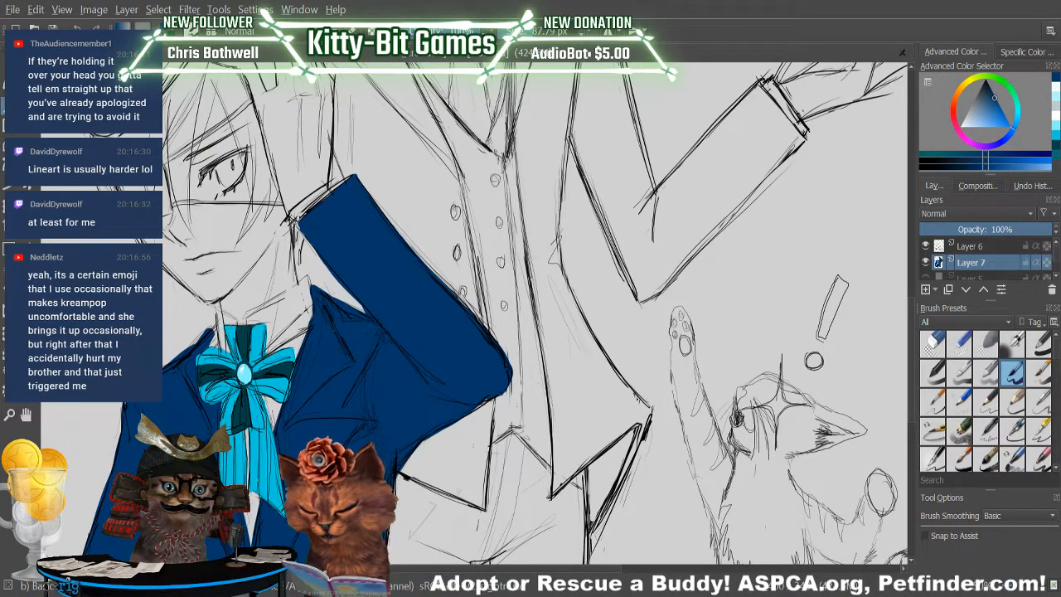
{"action": "key", "text": "p"}
{"action": "left_click", "coordinate": [239, 465]}
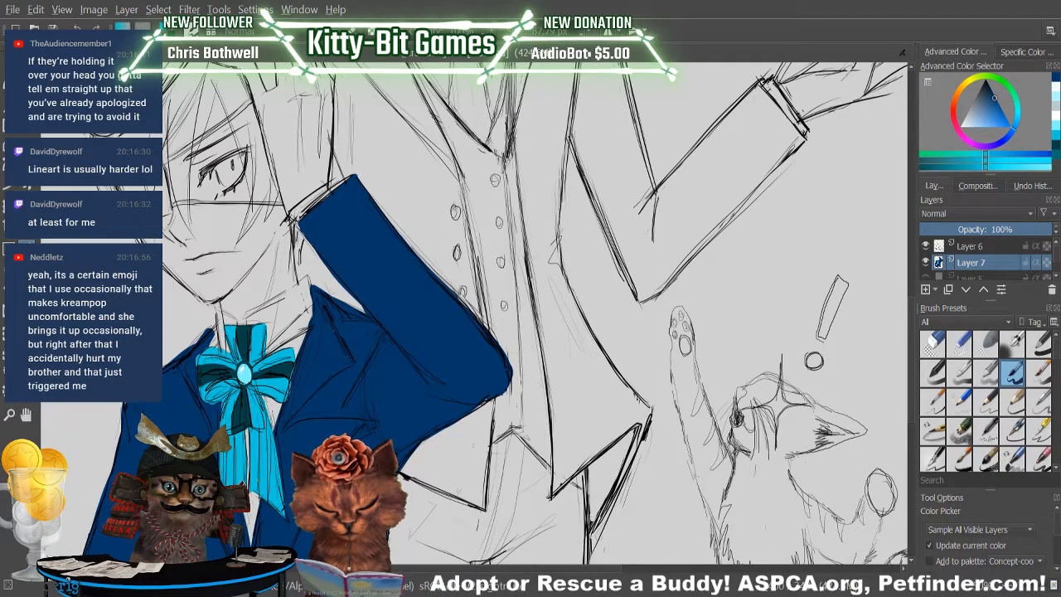
{"action": "key", "text": "b"}
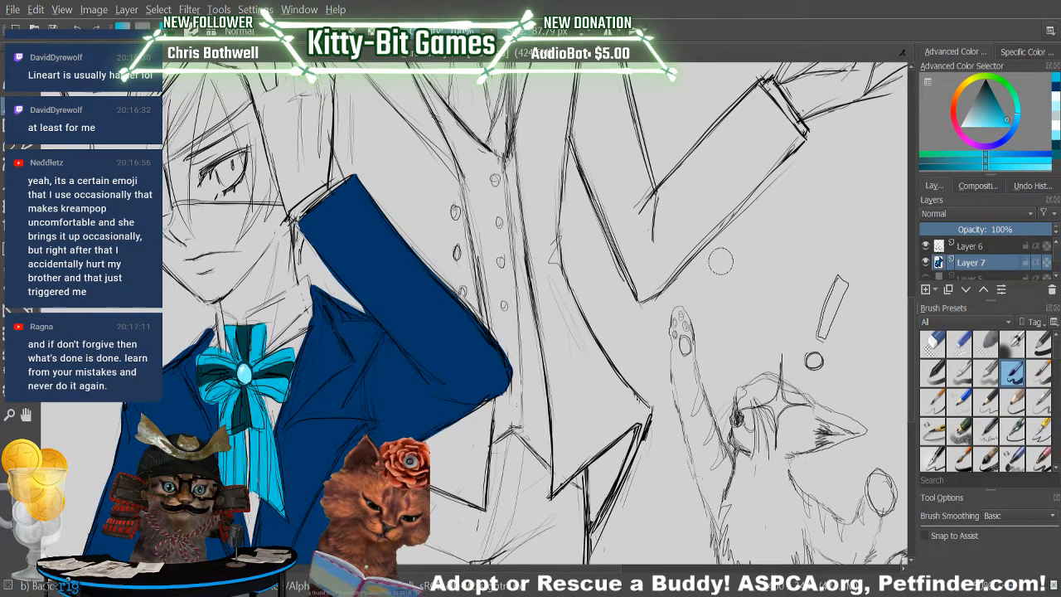
{"action": "left_click", "coordinate": [1047, 84]}
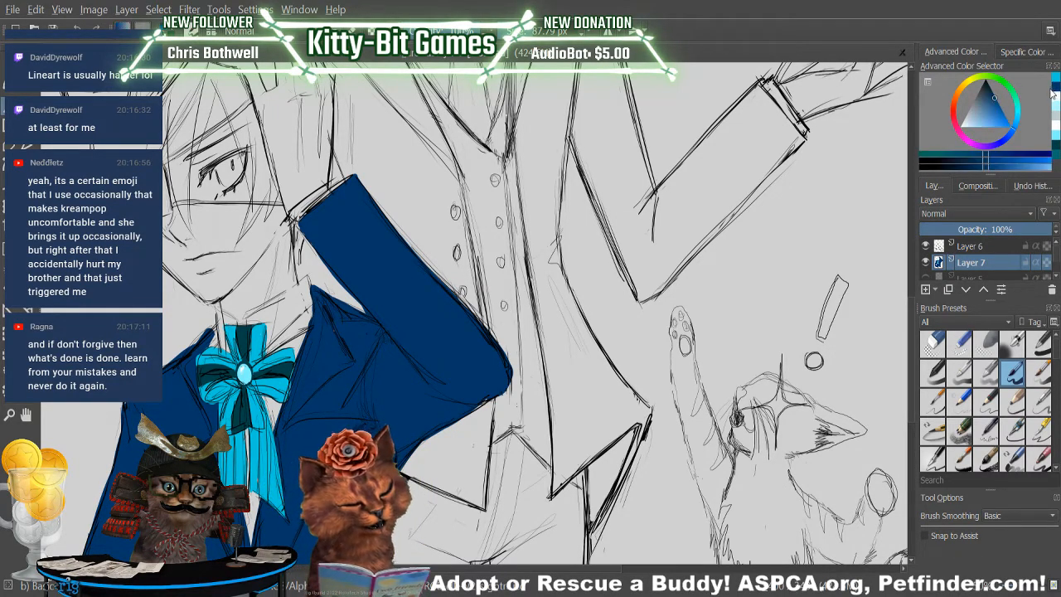
{"action": "left_click", "coordinate": [1052, 148]}
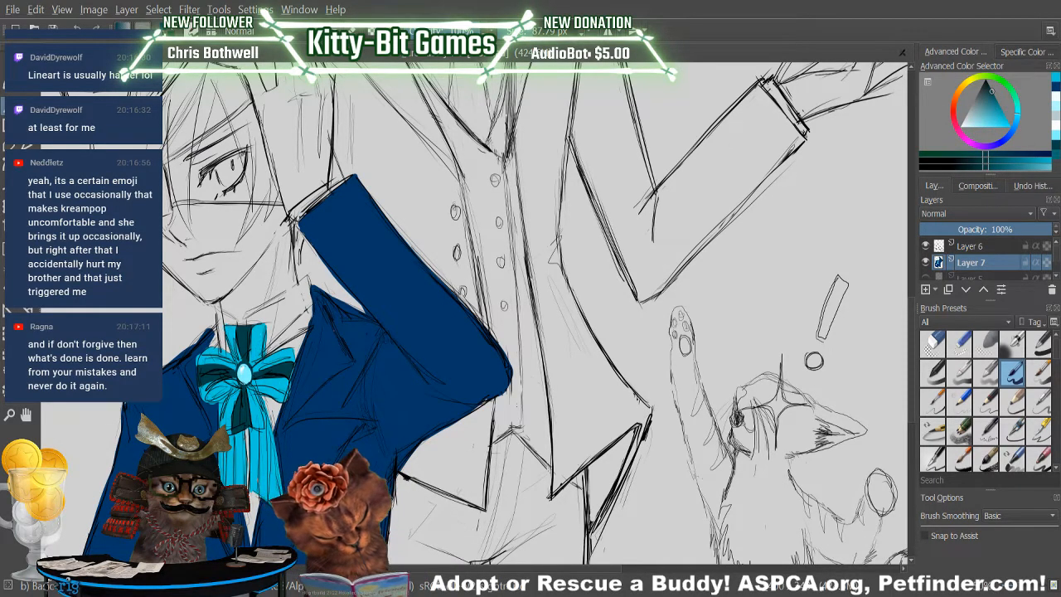
{"action": "left_click_drag", "start_coordinate": [270, 349], "coordinate": [304, 318]}
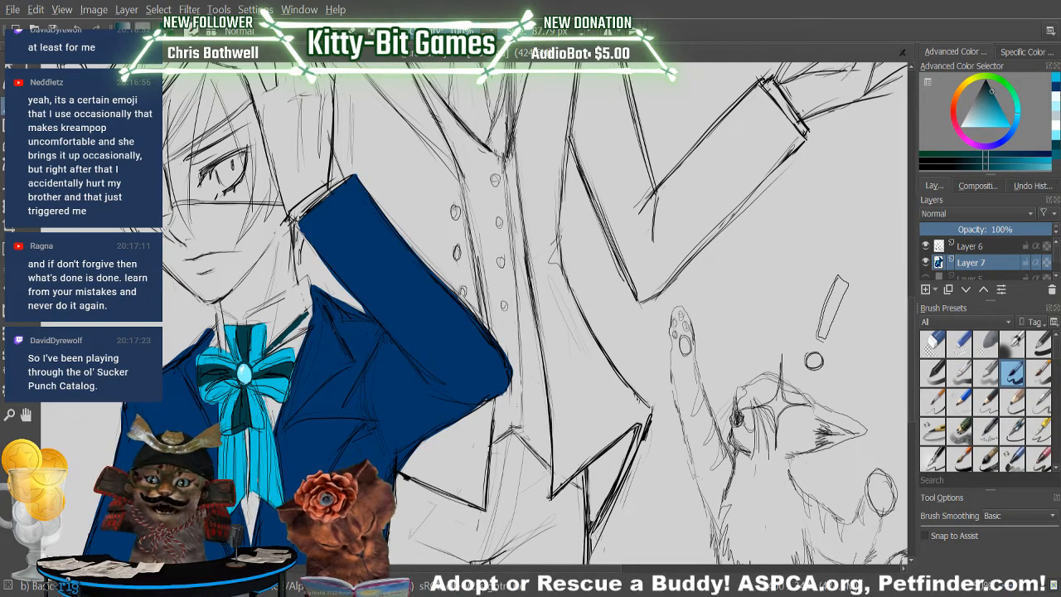
{"action": "mouse_move", "coordinate": [275, 346]}
{"action": "left_mouse_down"}
{"action": "mouse_move", "coordinate": [309, 317]}
{"action": "mouse_move", "coordinate": [287, 340]}
{"action": "left_mouse_up"}
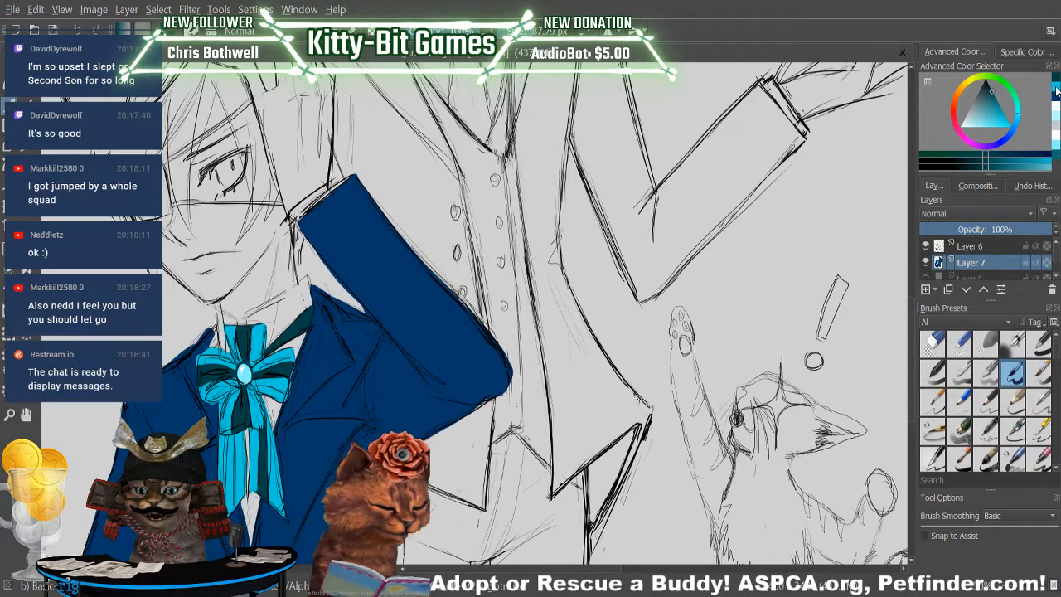
Clean up the stripes on the bow and its hanging tails, alternating between bright cyan and dark teal.
{"action": "left_click", "coordinate": [1010, 96]}
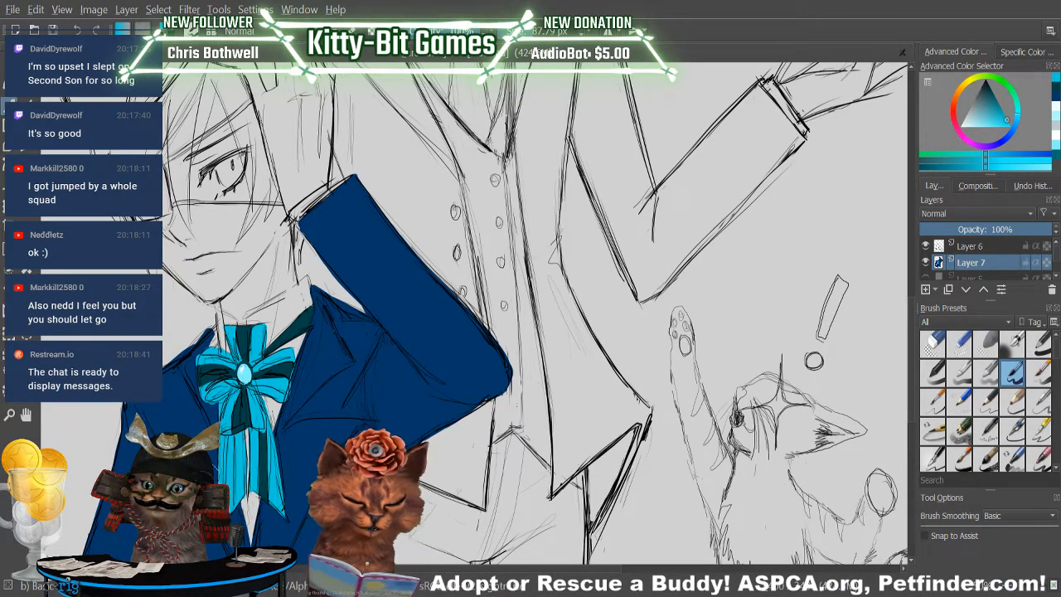
{"action": "left_click", "coordinate": [1055, 87]}
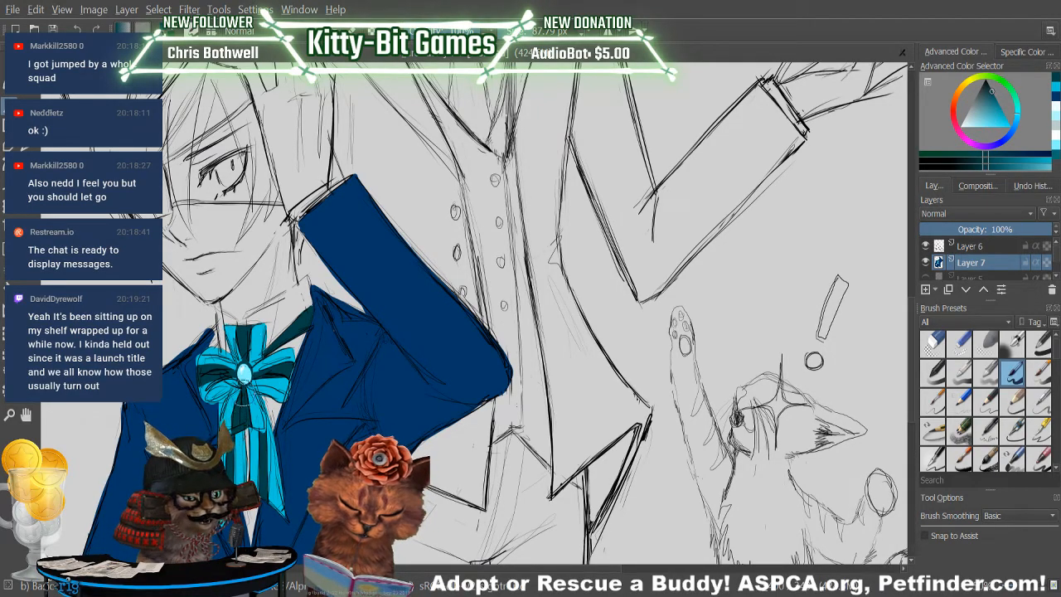
{"action": "left_click", "coordinate": [253, 399], "text": "ctrl"}
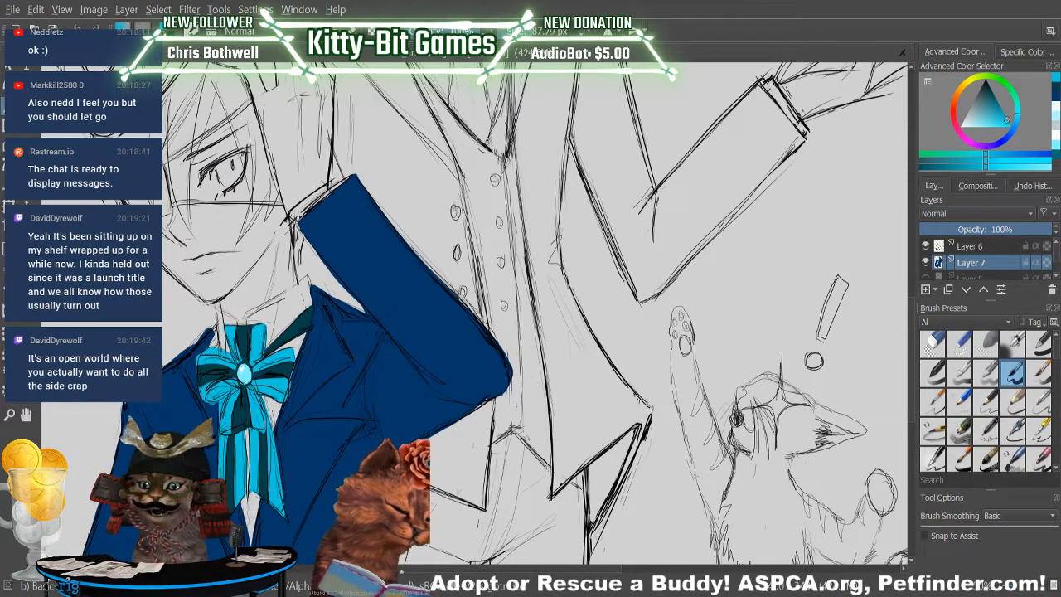
Choose a darker, muted cyan and shade the folds of the bow around the knot.
{"action": "key", "text": "p"}
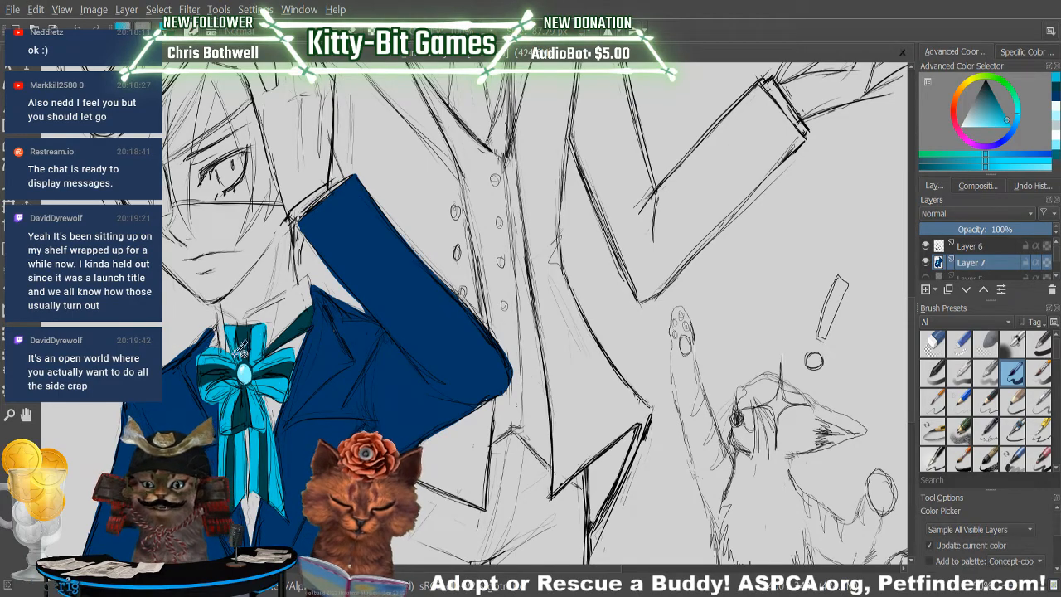
{"action": "left_click", "coordinate": [211, 385]}
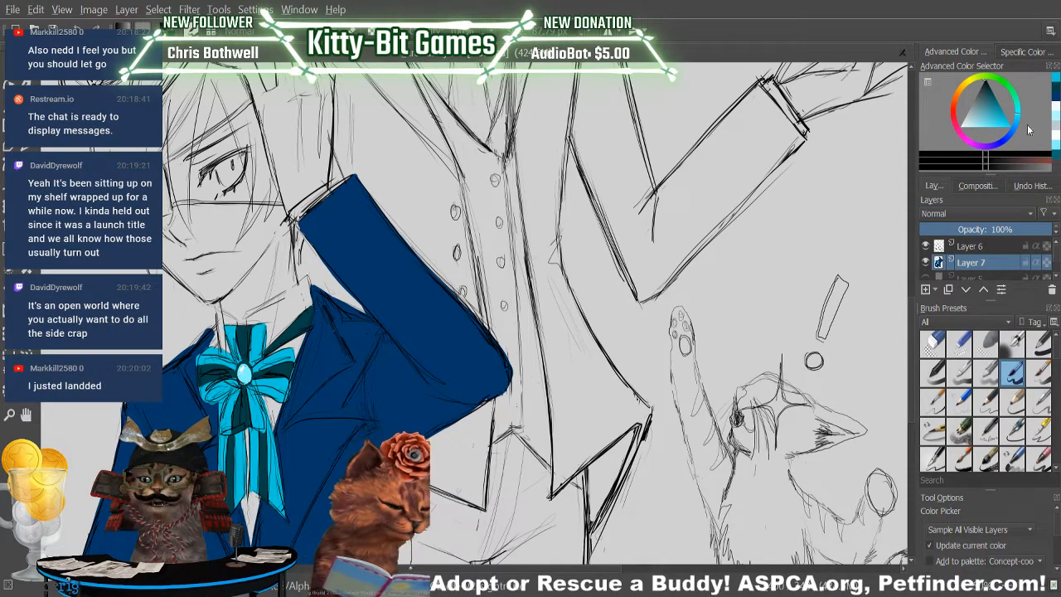
{"action": "left_click", "coordinate": [1057, 85]}
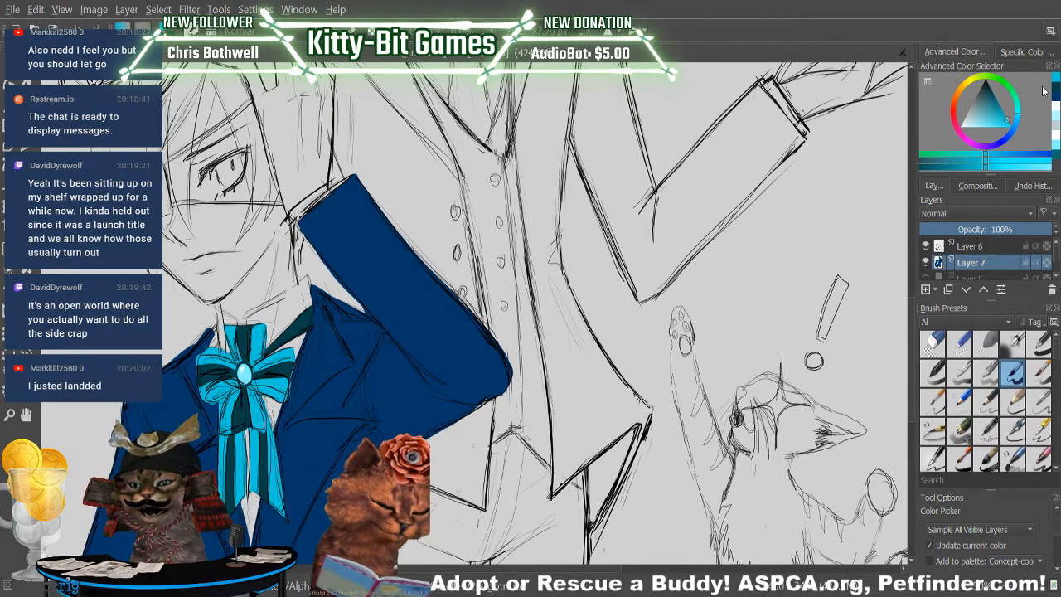
{"action": "left_click", "coordinate": [958, 161]}
{"action": "key", "text": "b"}
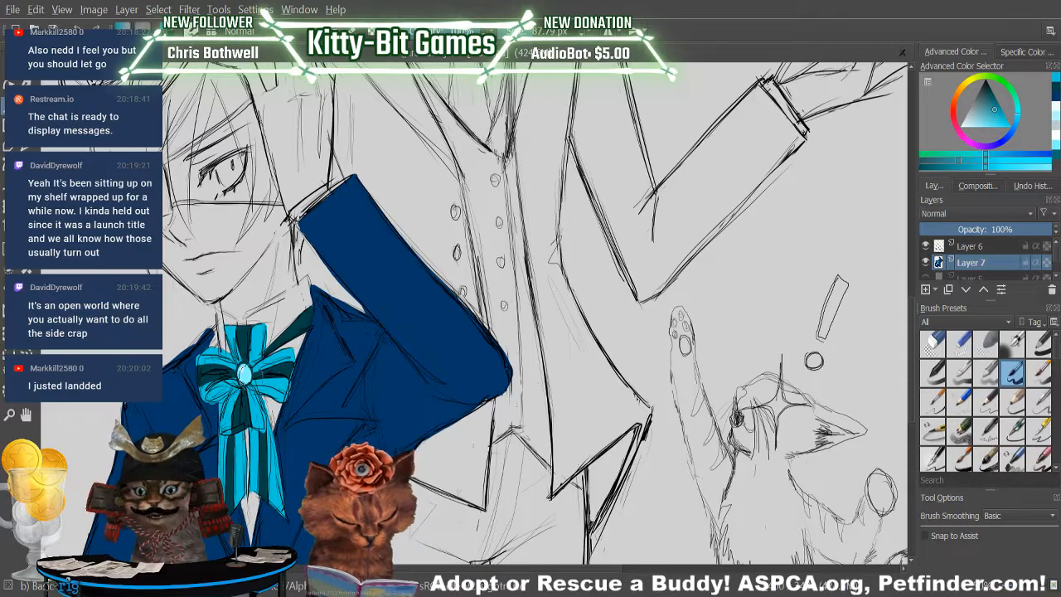
{"action": "mouse_move", "coordinate": [243, 383]}
{"action": "left_mouse_down"}
{"action": "mouse_move", "coordinate": [243, 402]}
{"action": "mouse_move", "coordinate": [242, 388]}
{"action": "left_mouse_up"}
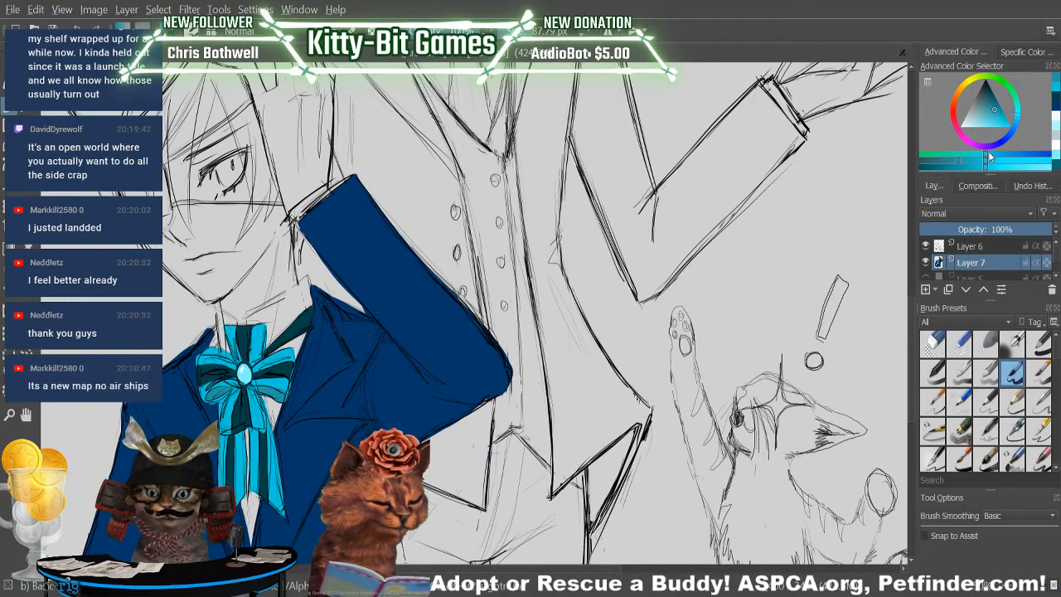
Choose a very pale icy blue and fill the boy's shirt collar on both sides of the neckband.
{"action": "mouse_move", "coordinate": [976, 114]}
{"action": "left_mouse_down"}
{"action": "mouse_move", "coordinate": [961, 108]}
{"action": "mouse_move", "coordinate": [971, 127]}
{"action": "left_mouse_up"}
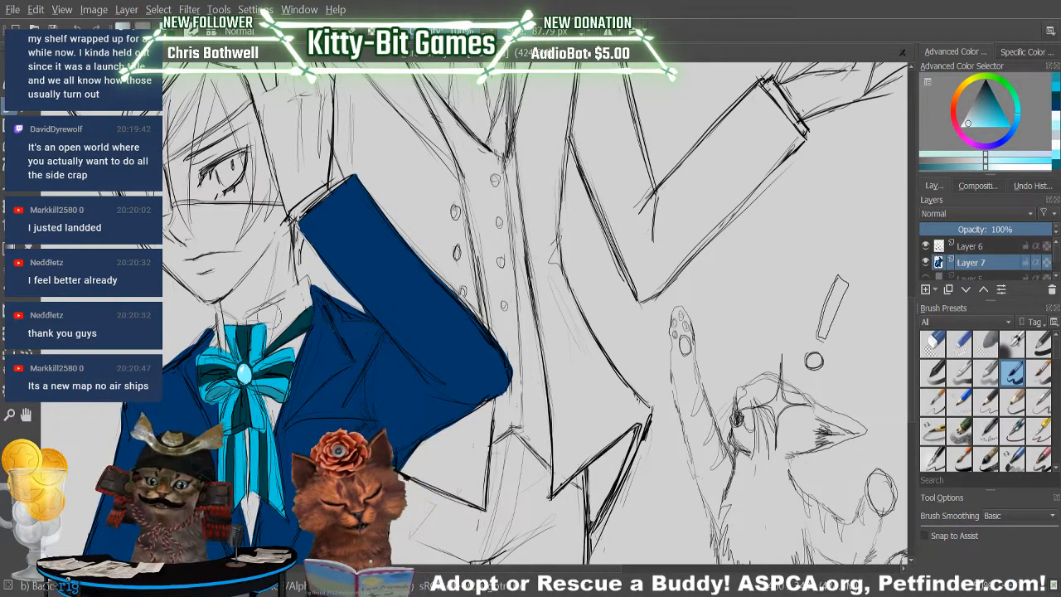
{"action": "left_click_drag", "start_coordinate": [283, 310], "coordinate": [290, 303]}
{"action": "left_click", "coordinate": [77, 28]}
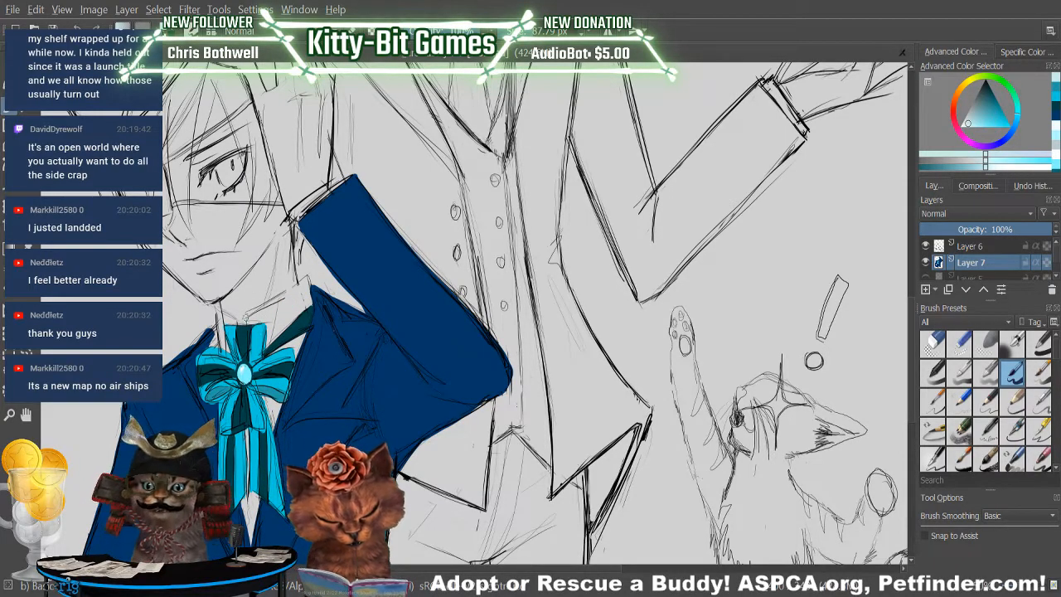
{"action": "mouse_move", "coordinate": [256, 311]}
{"action": "left_mouse_down"}
{"action": "mouse_move", "coordinate": [310, 291]}
{"action": "mouse_move", "coordinate": [284, 293]}
{"action": "mouse_move", "coordinate": [297, 281]}
{"action": "mouse_move", "coordinate": [251, 314]}
{"action": "mouse_move", "coordinate": [314, 273]}
{"action": "mouse_move", "coordinate": [304, 296]}
{"action": "left_mouse_up"}
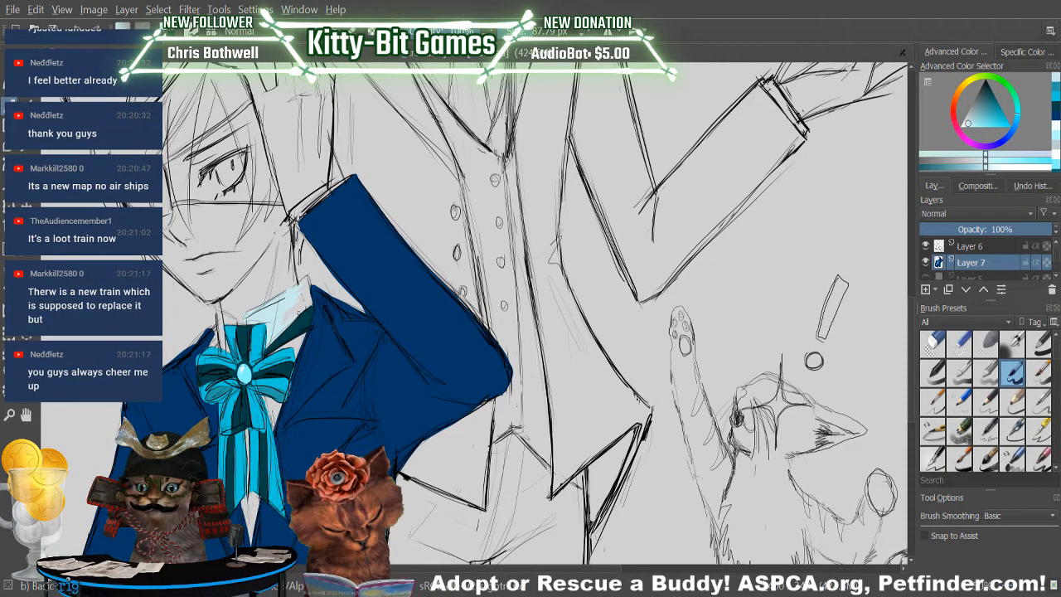
{"action": "left_click_drag", "start_coordinate": [305, 305], "coordinate": [279, 328]}
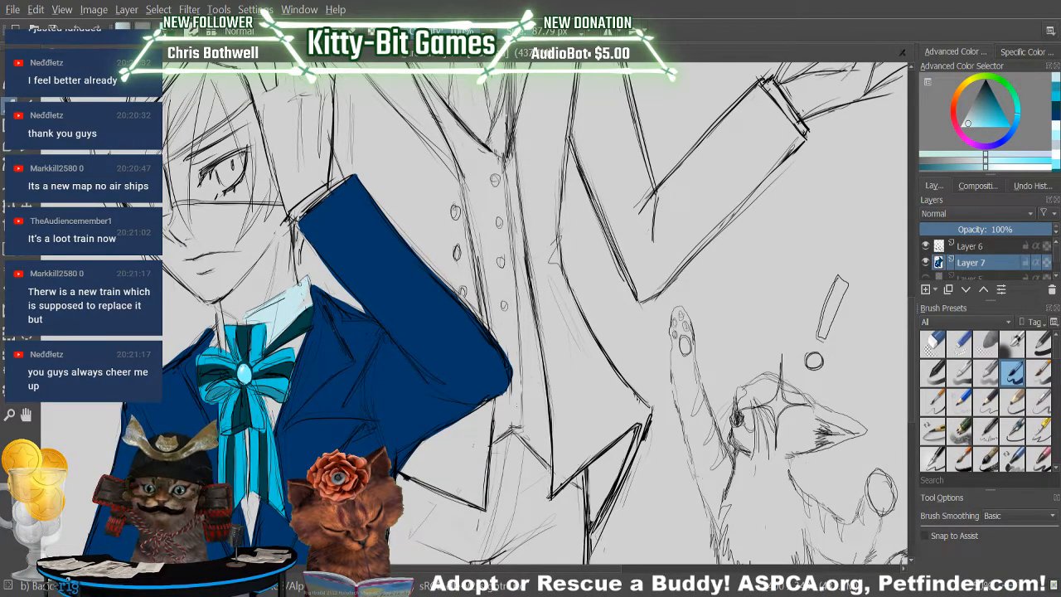
{"action": "mouse_move", "coordinate": [311, 286]}
{"action": "left_mouse_down"}
{"action": "mouse_move", "coordinate": [308, 302]}
{"action": "mouse_move", "coordinate": [311, 286]}
{"action": "left_mouse_up"}
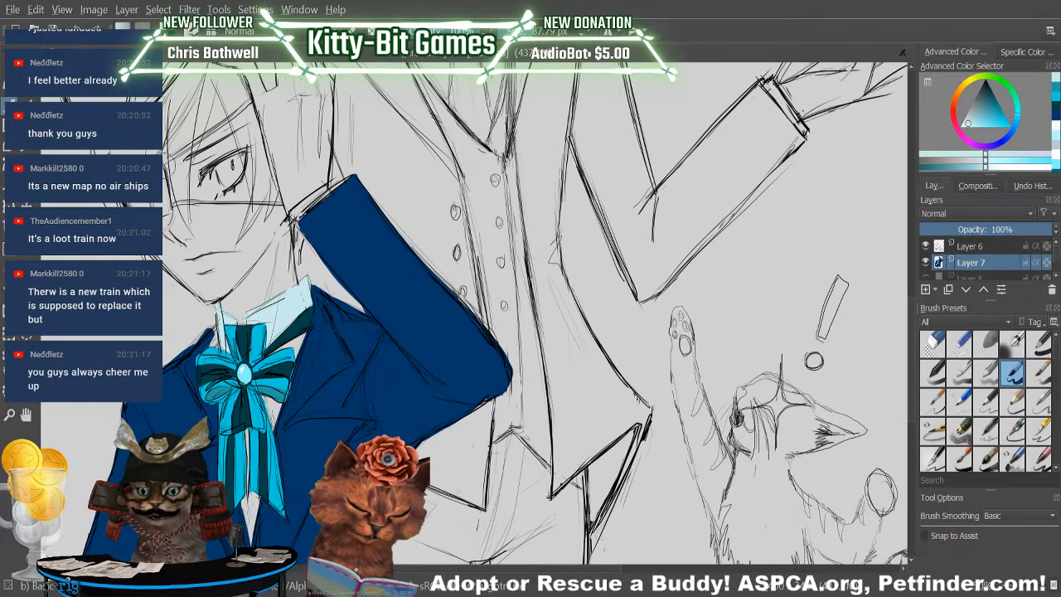
Touch up the edges of the boy's jacket in its navy blue and the bow's loops in bright cyan.
{"action": "key", "text": "slash"}
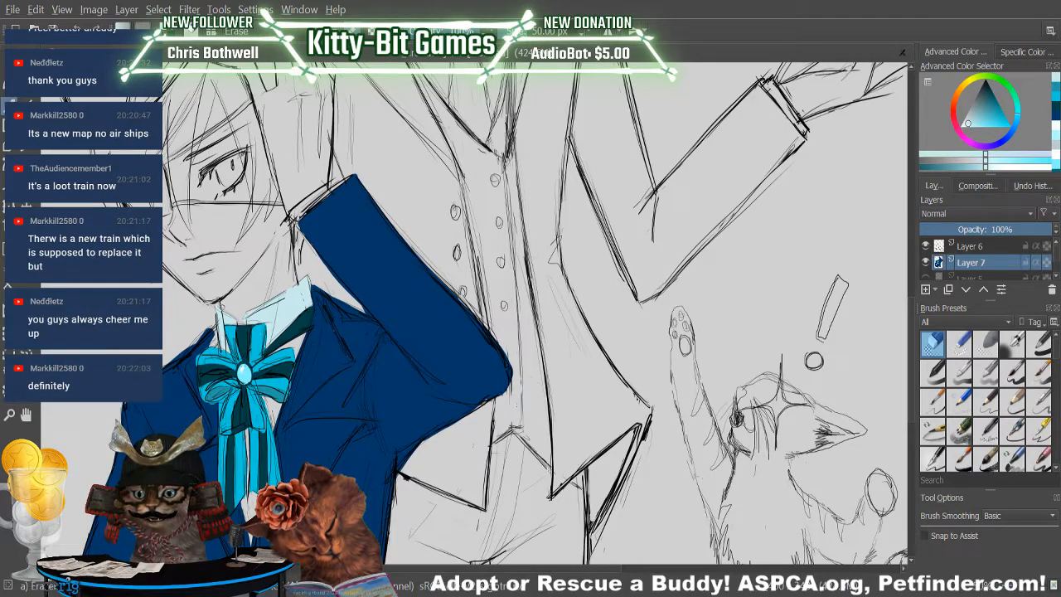
{"action": "key", "text": "slash"}
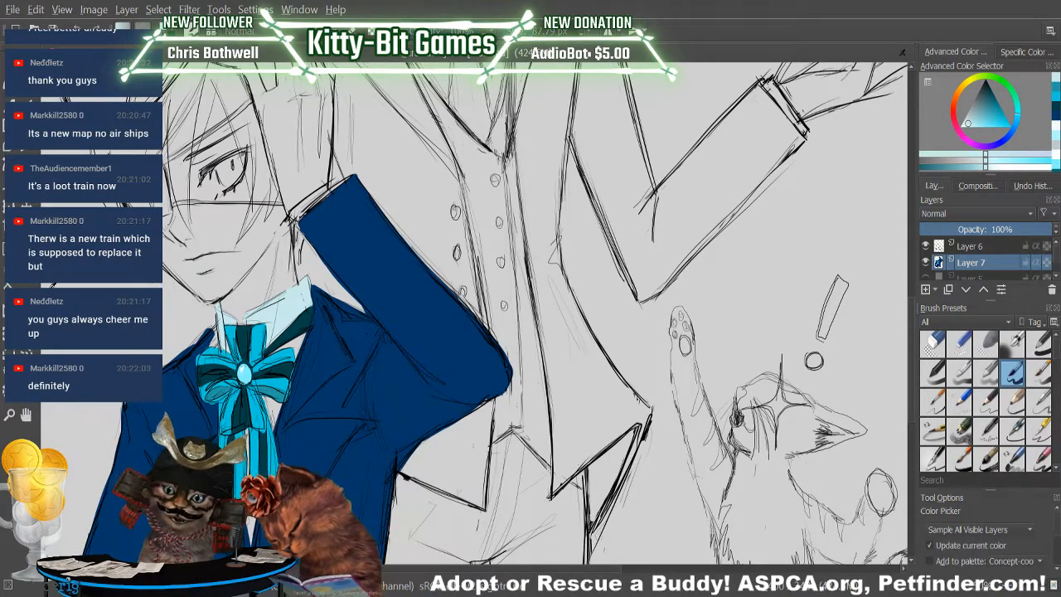
{"action": "left_click", "coordinate": [129, 474], "text": "ctrl"}
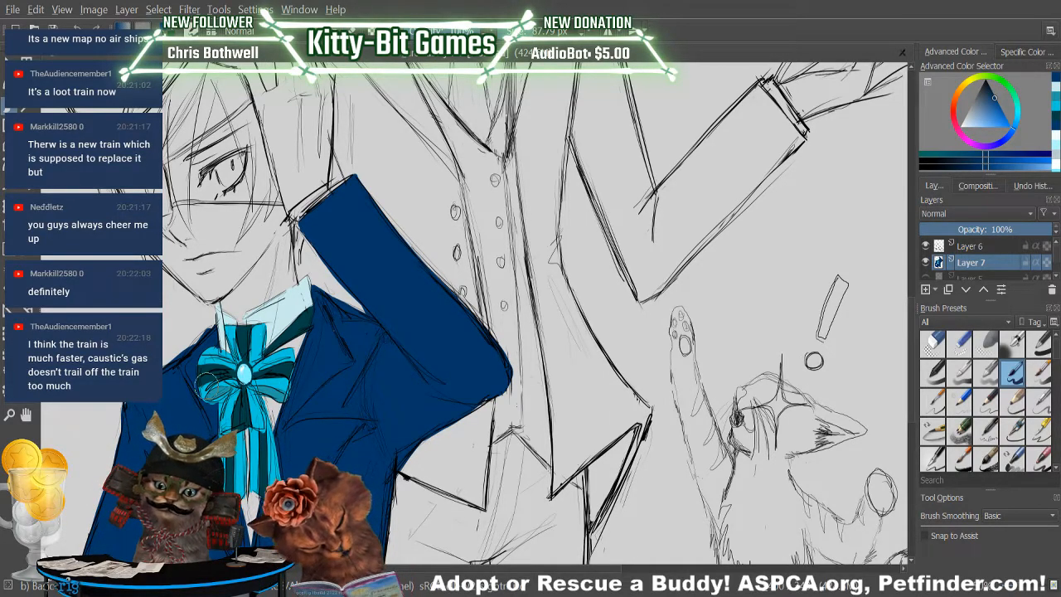
{"action": "left_click", "coordinate": [1053, 108]}
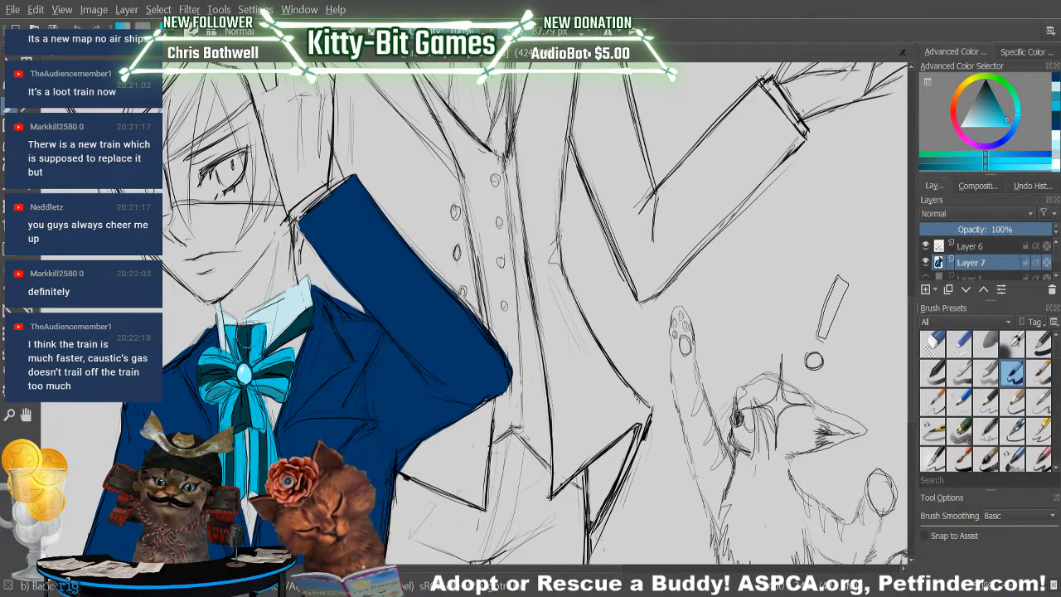
{"action": "mouse_move", "coordinate": [222, 383]}
{"action": "left_mouse_down"}
{"action": "mouse_move", "coordinate": [219, 366]}
{"action": "mouse_move", "coordinate": [241, 334]}
{"action": "mouse_move", "coordinate": [224, 354]}
{"action": "mouse_move", "coordinate": [242, 371]}
{"action": "left_mouse_up"}
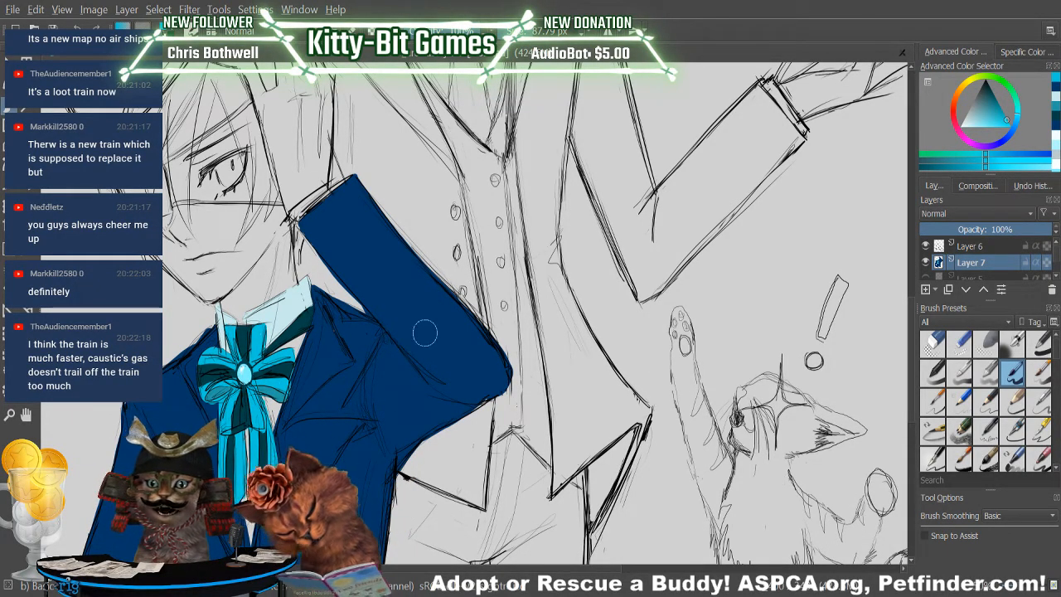
Fill the shirt front around and below the bow with pale icy blue, and complete the jacket's lowered sleeve in navy.
{"action": "left_click", "coordinate": [1055, 98]}
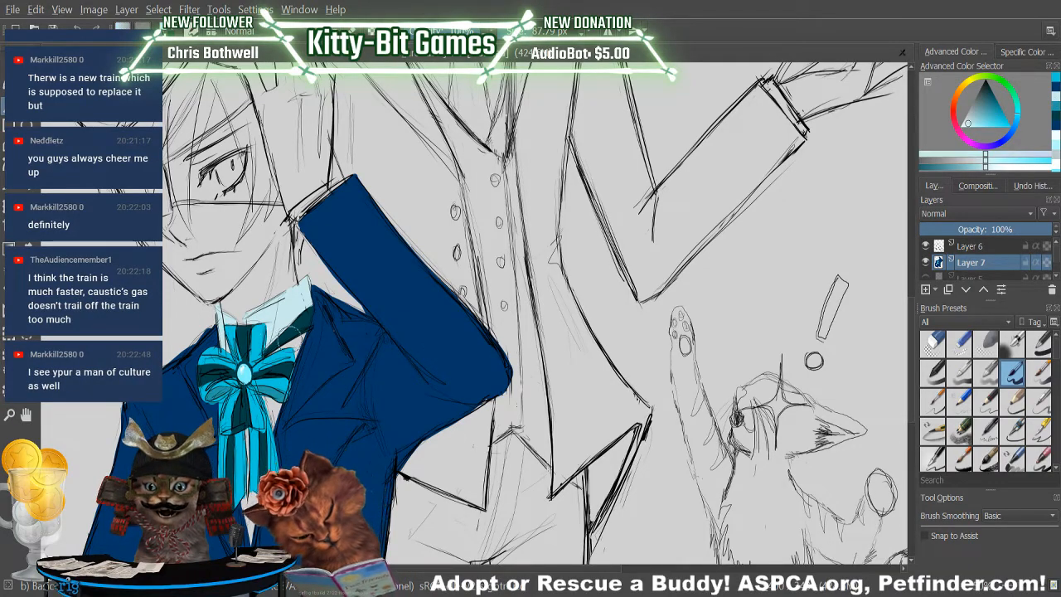
{"action": "left_click_drag", "start_coordinate": [271, 352], "coordinate": [272, 346]}
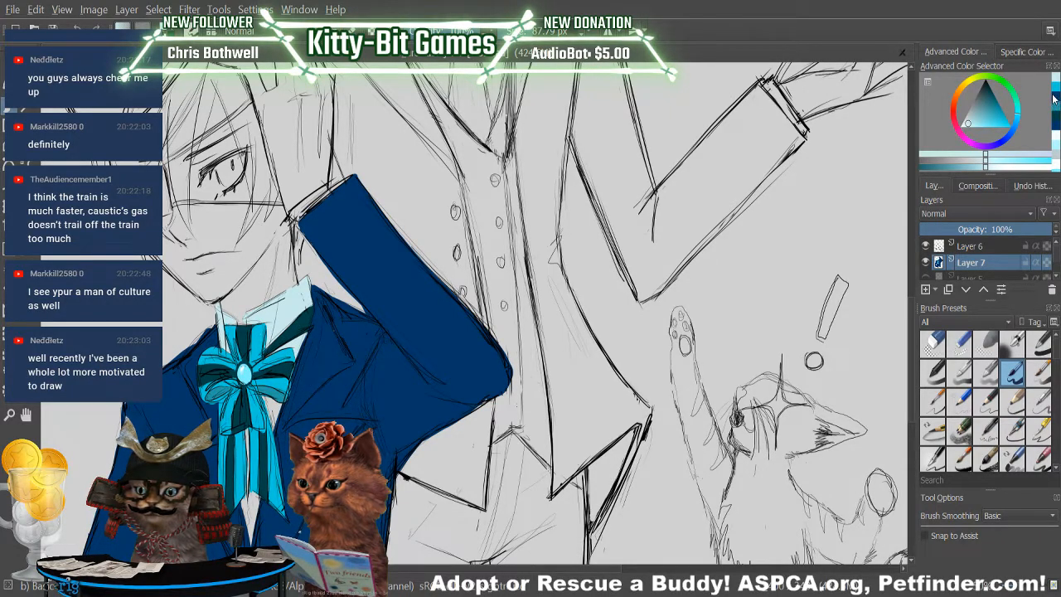
{"action": "left_click", "coordinate": [303, 376], "text": "ctrl"}
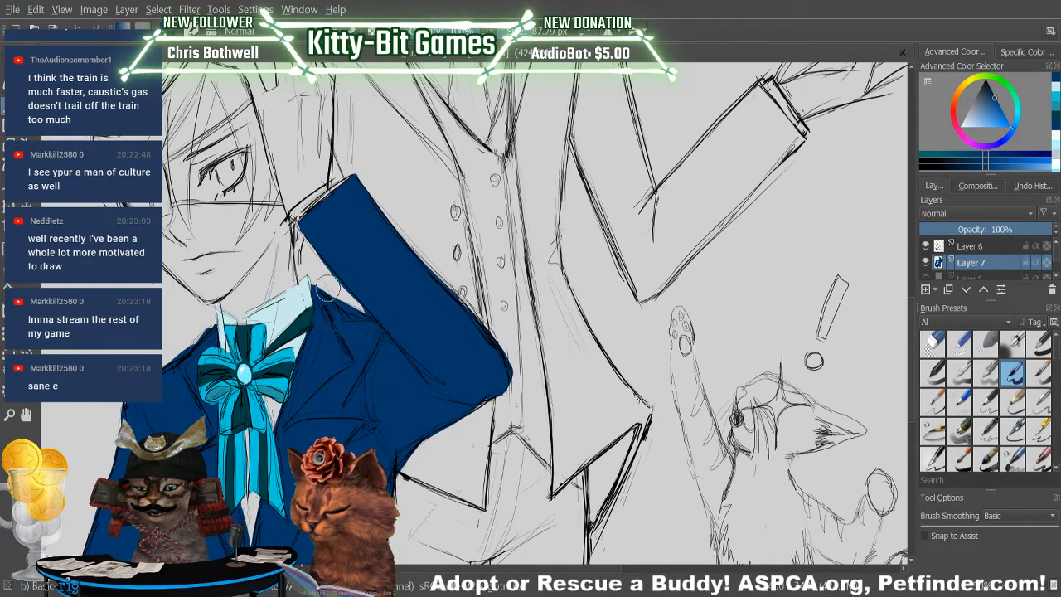
{"action": "left_click", "coordinate": [1054, 85]}
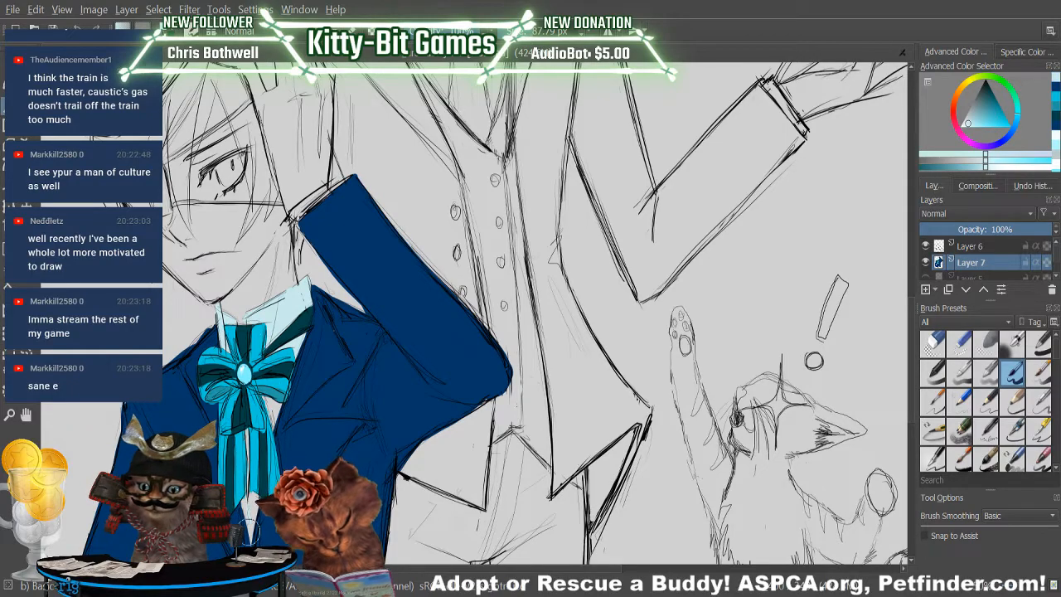
{"action": "scroll", "coordinate": [907, 315], "scroll_direction": "down", "scroll_amount": 5}
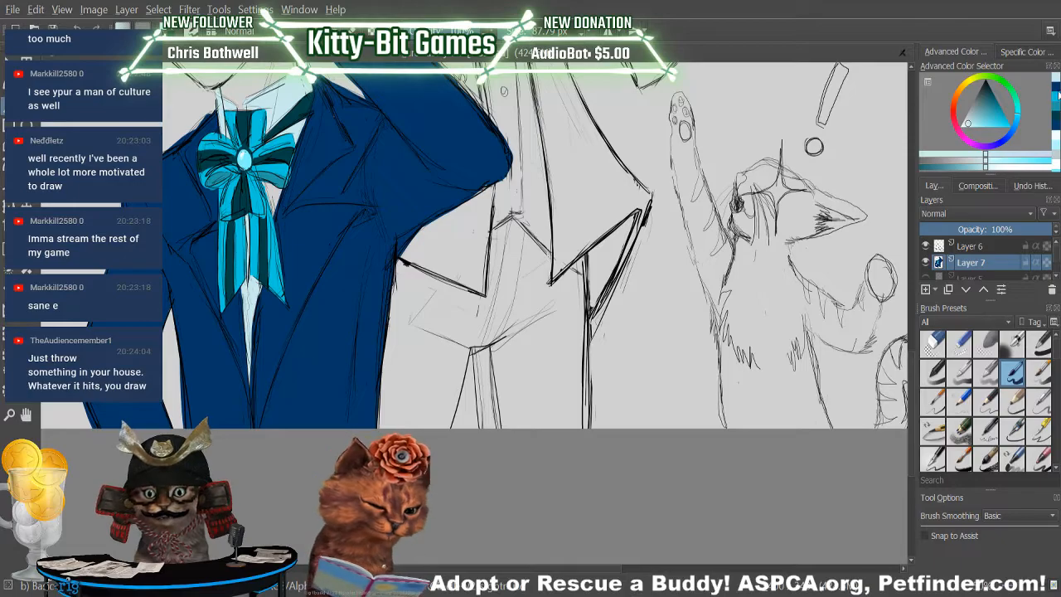
{"action": "left_click", "coordinate": [1055, 86]}
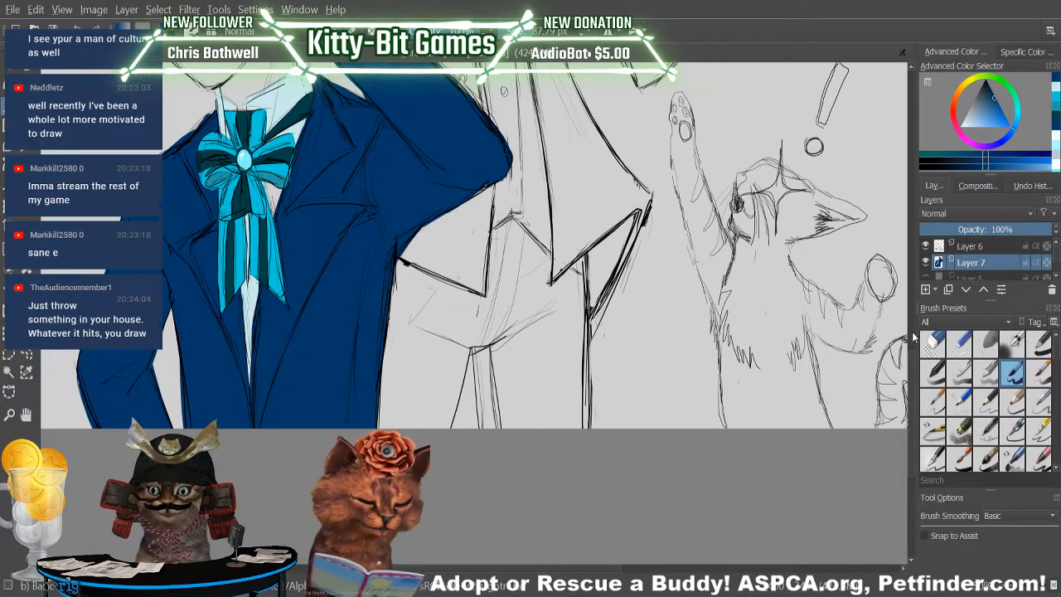
Fill the cuff at the end of the boy's raised sleeve with pale icy blue.
{"action": "scroll", "coordinate": [258, 431], "scroll_direction": "up", "scroll_amount": 5}
{"action": "left_click_drag", "start_coordinate": [922, 296], "coordinate": [920, 297]}
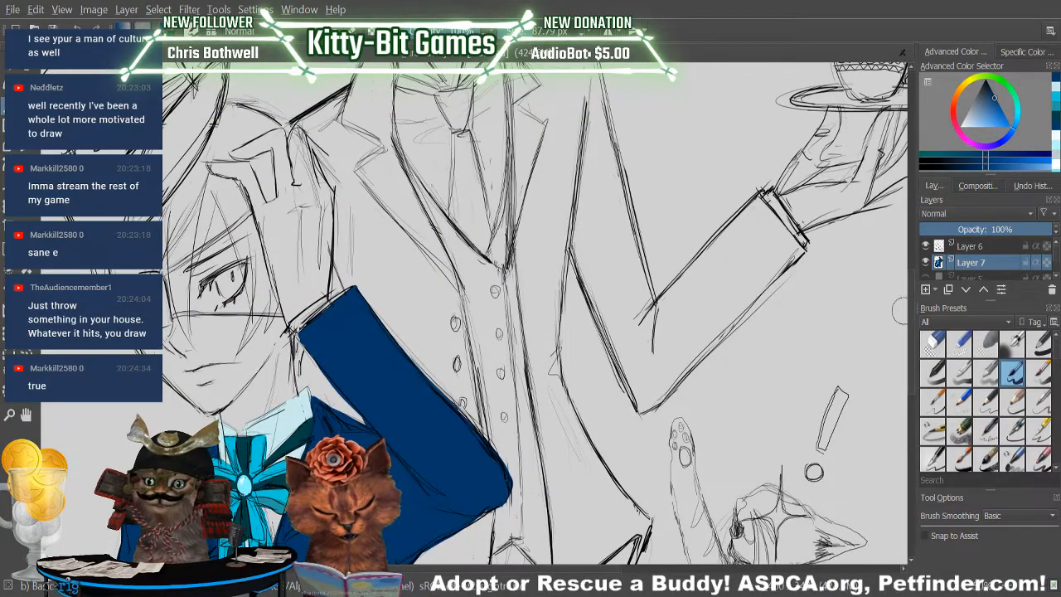
{"action": "left_click", "coordinate": [1055, 94]}
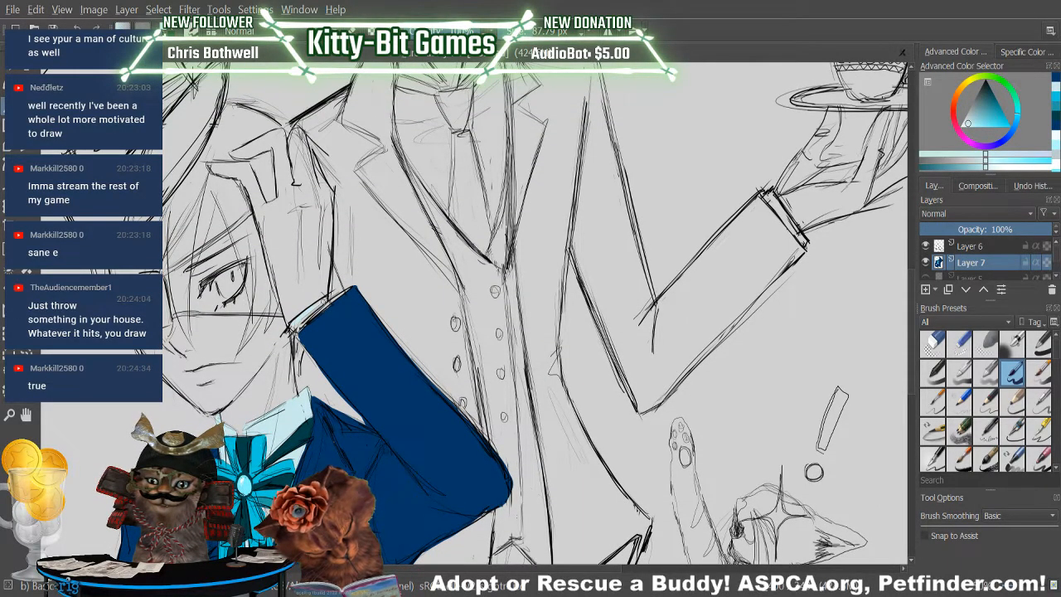
{"action": "left_click_drag", "start_coordinate": [285, 318], "coordinate": [291, 342]}
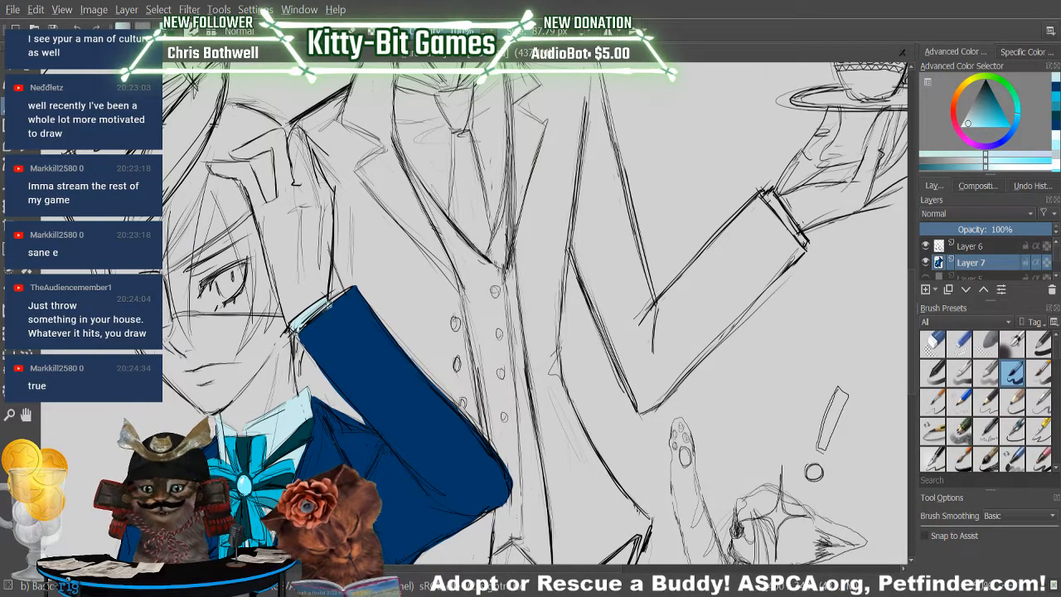
Clean up the outline of the raised sleeve, refining its navy fill and erasing paint outside the lines.
{"action": "left_click", "coordinate": [1056, 93]}
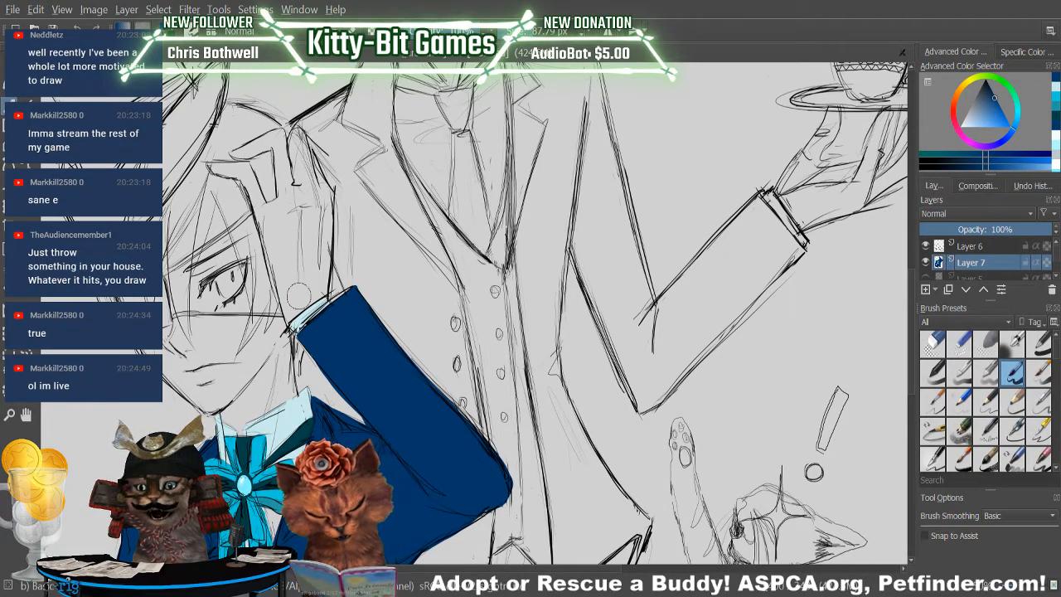
{"action": "key", "text": "e"}
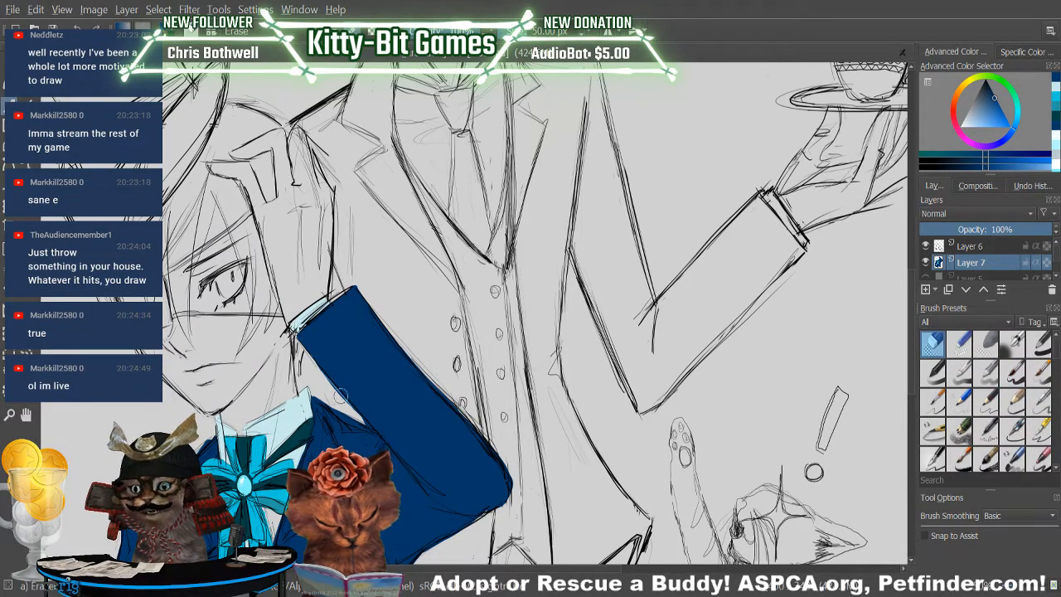
{"action": "left_click_drag", "start_coordinate": [333, 396], "coordinate": [310, 357]}
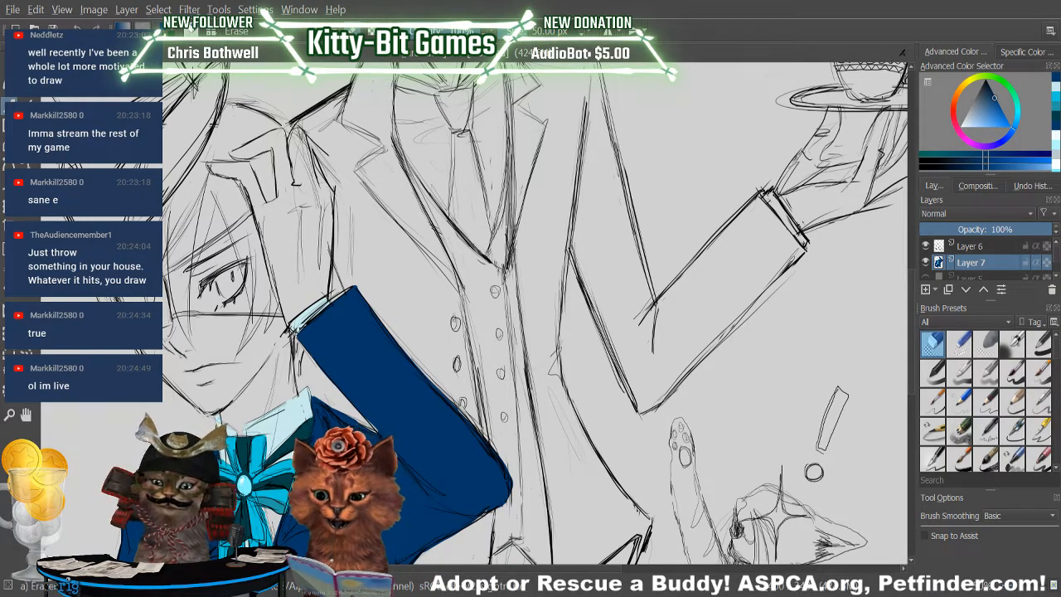
{"action": "left_click", "coordinate": [1012, 373]}
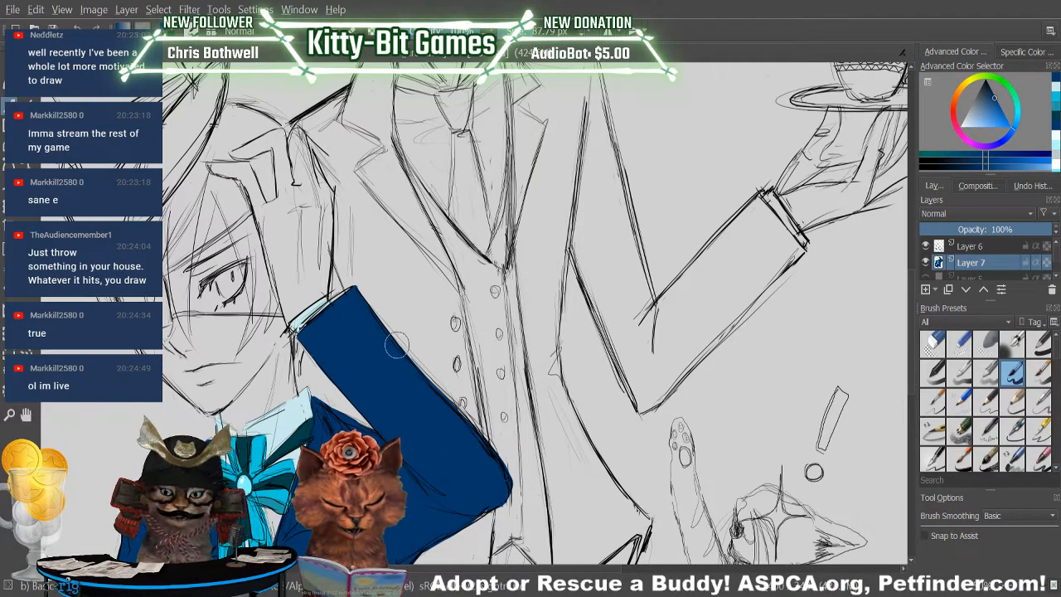
{"action": "key", "text": "/"}
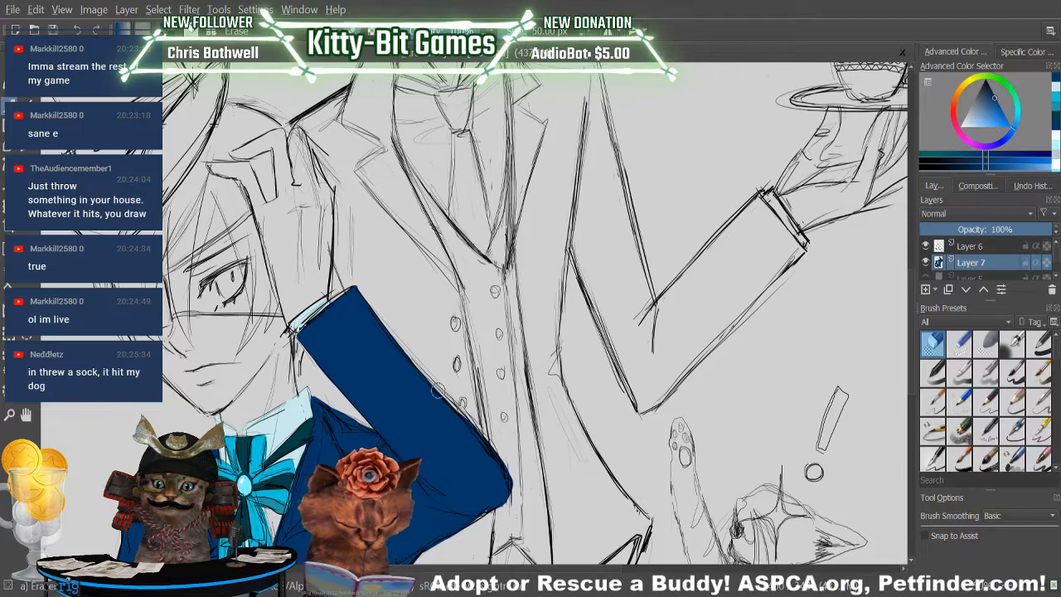
{"action": "key", "text": "slash"}
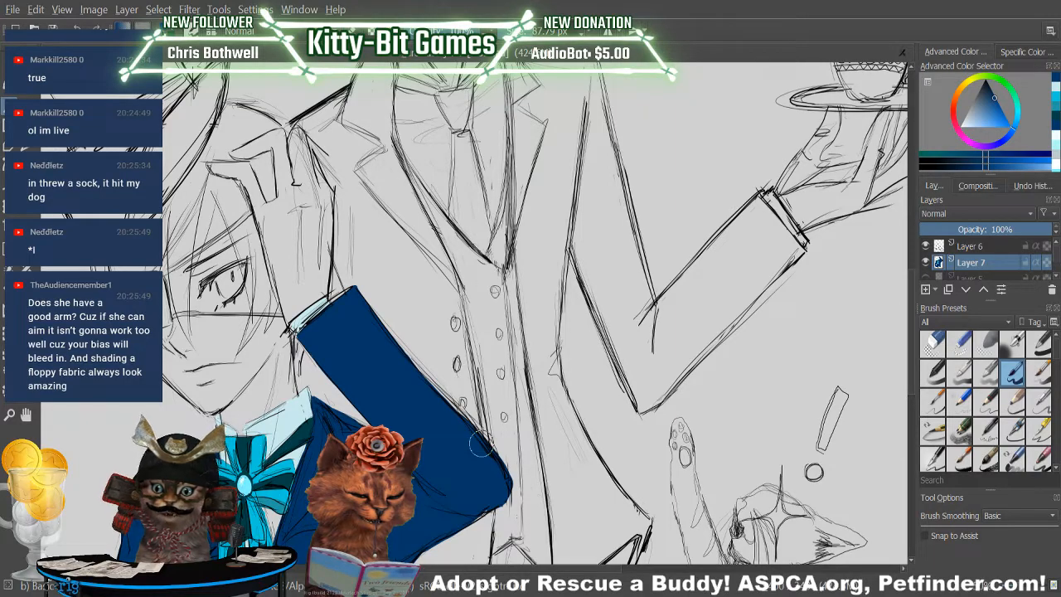
{"action": "left_click", "coordinate": [1057, 88]}
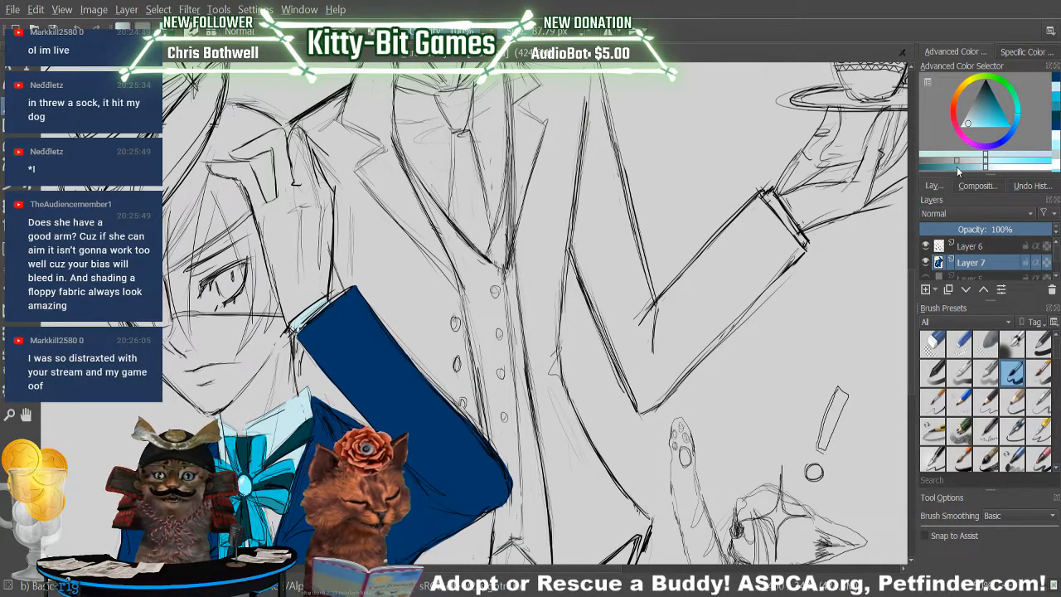
{"action": "left_click_drag", "start_coordinate": [285, 281], "coordinate": [275, 199]}
{"action": "left_click_drag", "start_coordinate": [290, 249], "coordinate": [288, 186]}
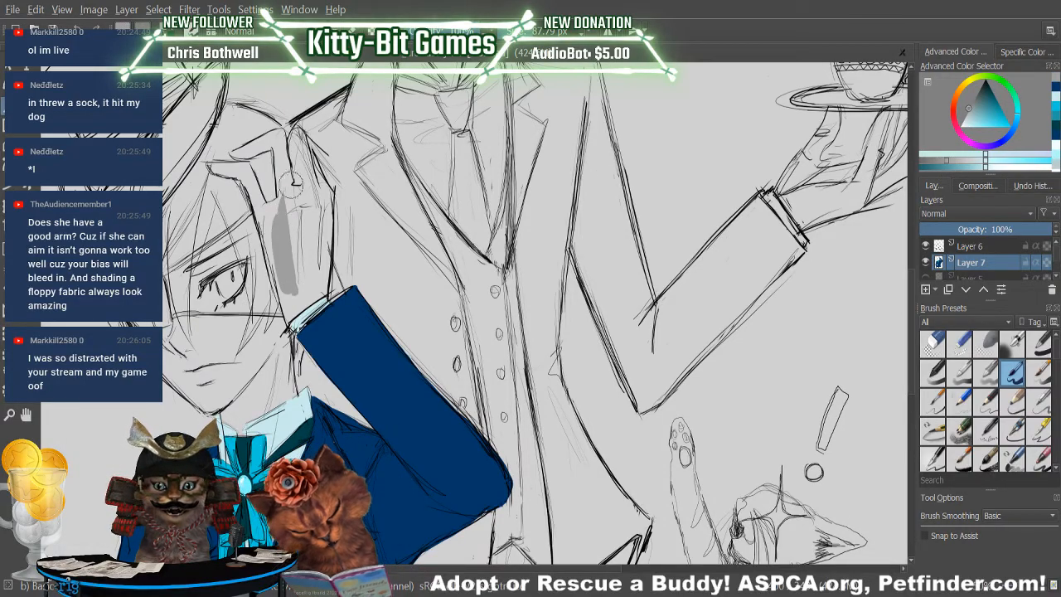
{"action": "key", "text": "ctrl+z"}
{"action": "key", "text": "ctrl+z"}
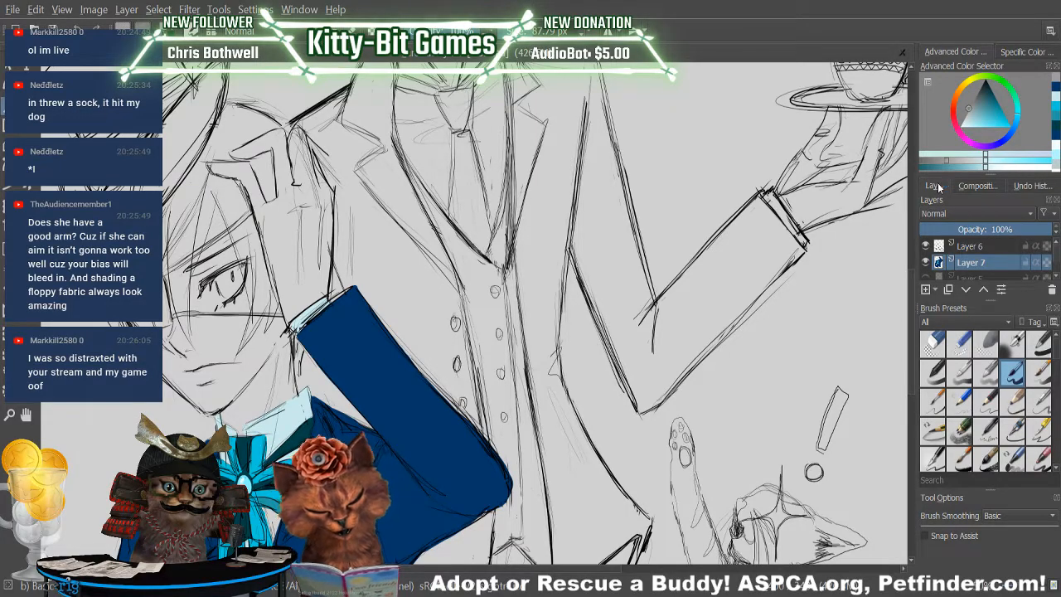
Return to pale icy blue, touch up the raised sleeve's cuff, and erase the cuff's fill.
{"action": "left_click", "coordinate": [1054, 98]}
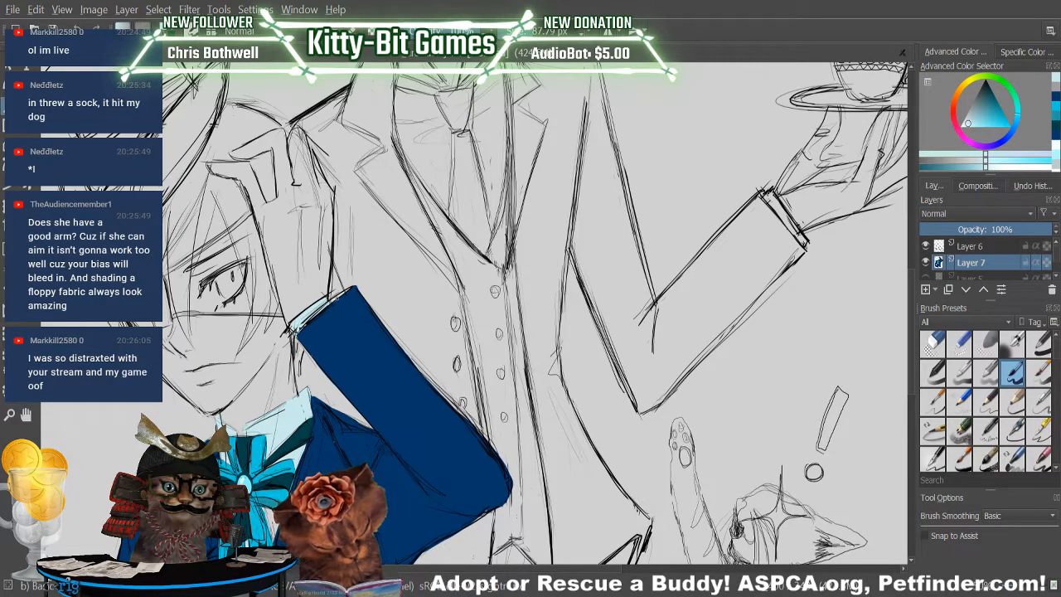
{"action": "mouse_move", "coordinate": [341, 297]}
{"action": "left_mouse_down"}
{"action": "mouse_move", "coordinate": [330, 300]}
{"action": "mouse_move", "coordinate": [335, 308]}
{"action": "left_mouse_up"}
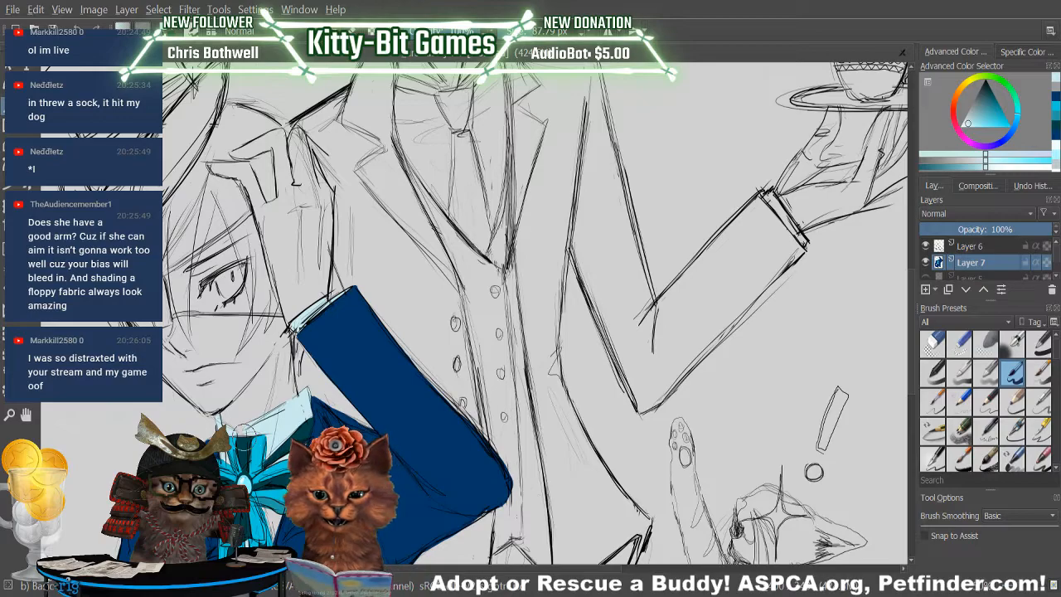
{"action": "key", "text": "e"}
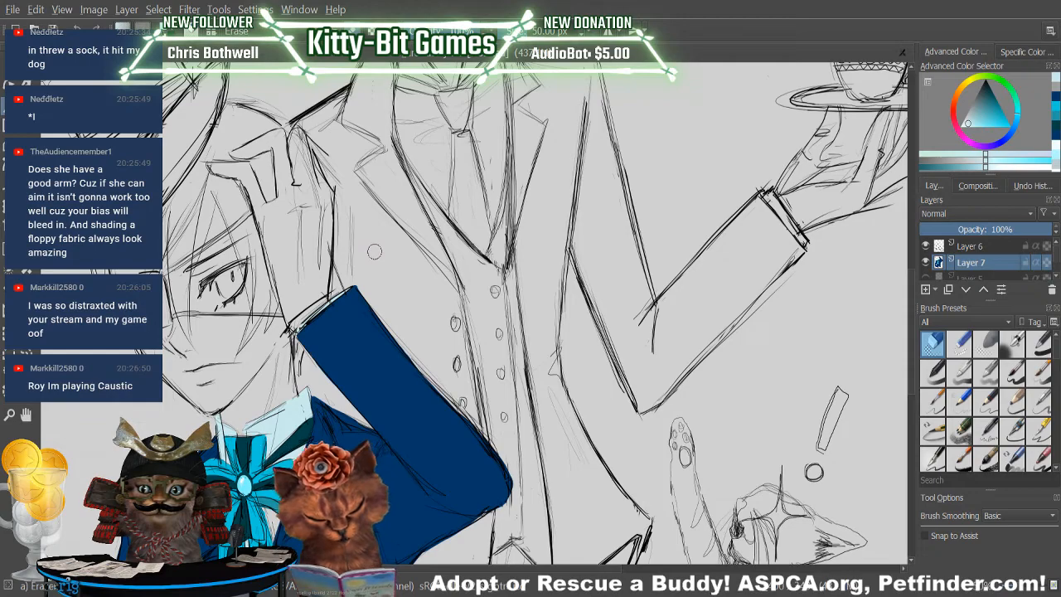
Paint the boy's raised hand and fingers with pale icy blue as a glove, down to the cuff.
{"action": "key", "text": "slash"}
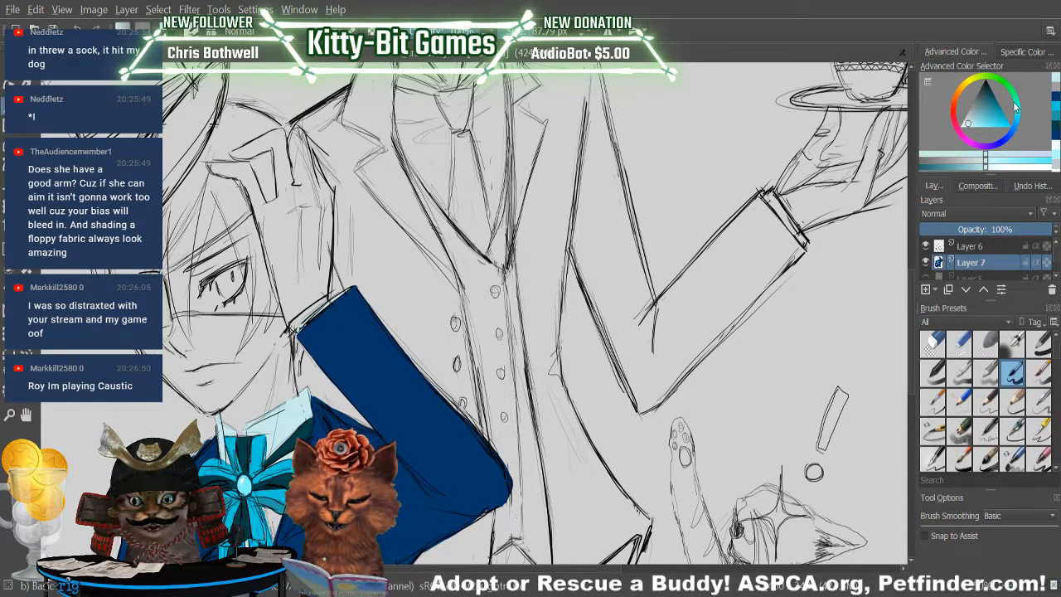
{"action": "left_click_drag", "start_coordinate": [288, 315], "coordinate": [278, 218]}
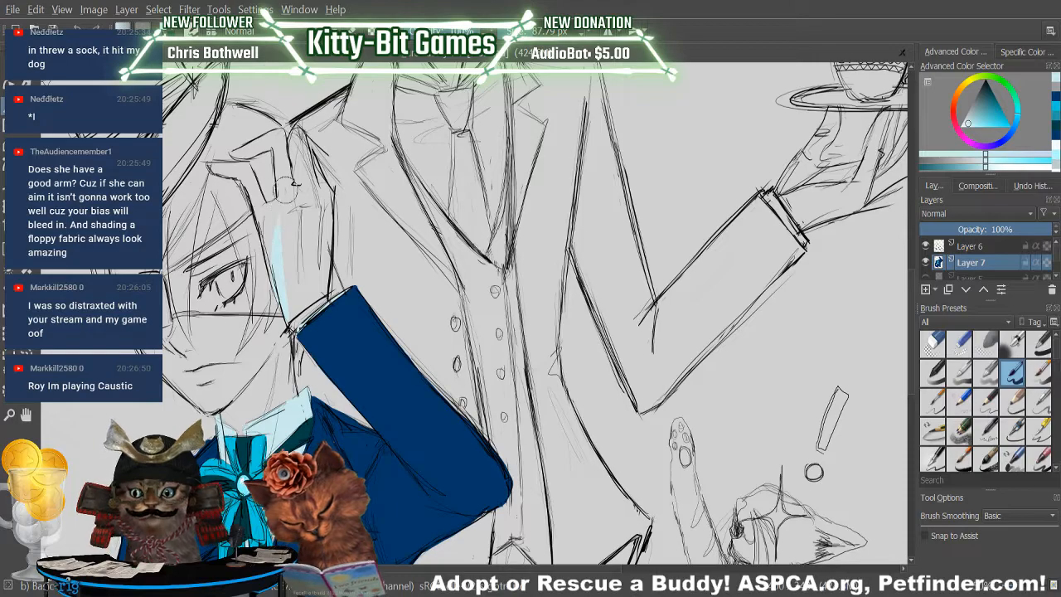
{"action": "left_click_drag", "start_coordinate": [287, 304], "coordinate": [285, 206]}
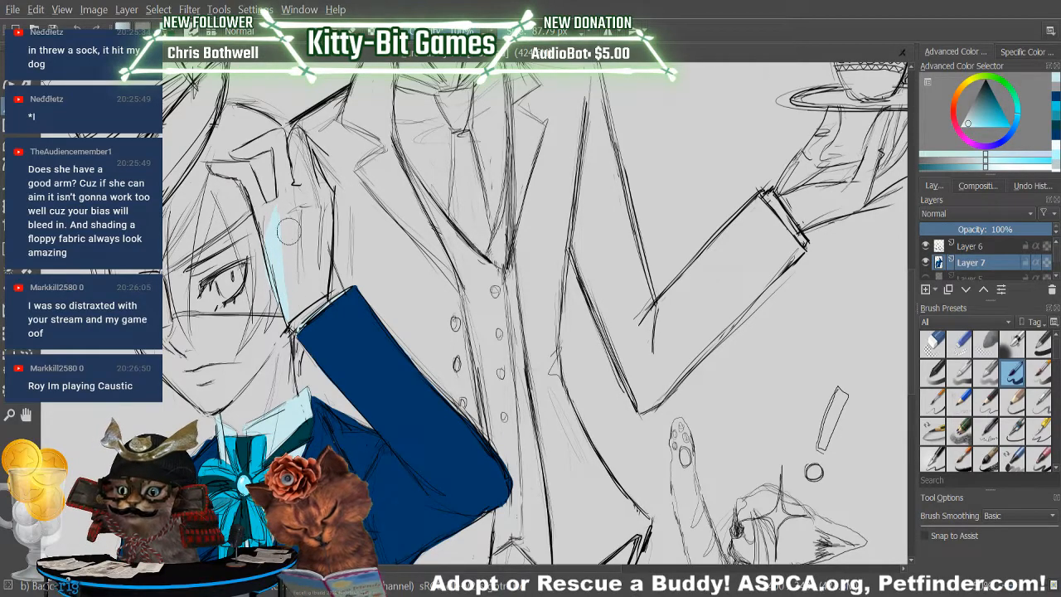
{"action": "key", "text": "ctrl+z"}
{"action": "mouse_move", "coordinate": [277, 288]}
{"action": "left_mouse_down"}
{"action": "mouse_move", "coordinate": [264, 226]}
{"action": "mouse_move", "coordinate": [273, 261]}
{"action": "left_mouse_up"}
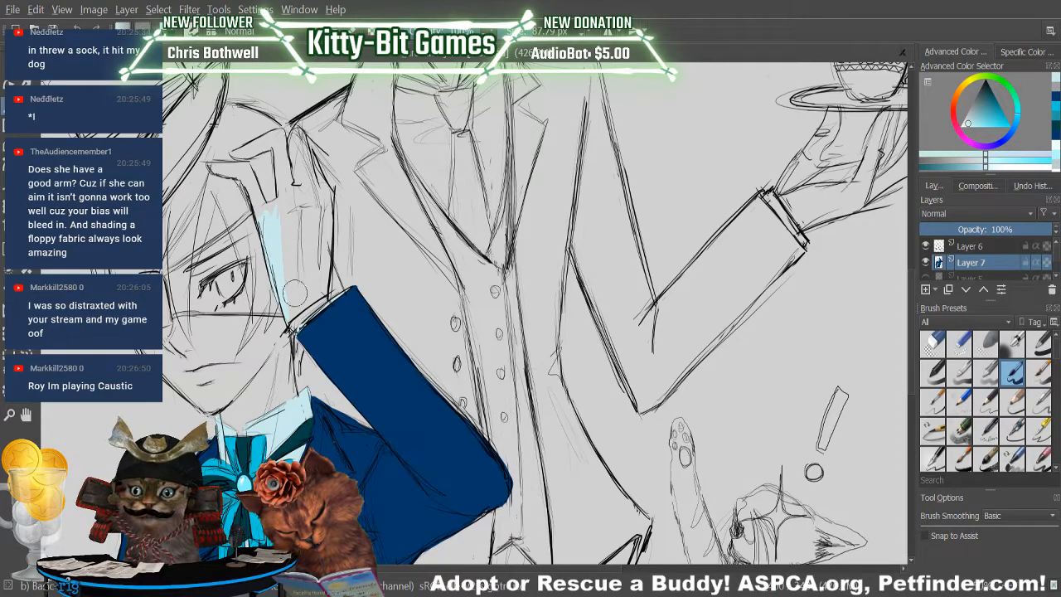
{"action": "mouse_move", "coordinate": [310, 296]}
{"action": "left_mouse_down"}
{"action": "mouse_move", "coordinate": [331, 272]}
{"action": "mouse_move", "coordinate": [298, 300]}
{"action": "mouse_move", "coordinate": [302, 225]}
{"action": "mouse_move", "coordinate": [286, 224]}
{"action": "mouse_move", "coordinate": [287, 205]}
{"action": "mouse_move", "coordinate": [308, 290]}
{"action": "mouse_move", "coordinate": [305, 214]}
{"action": "mouse_move", "coordinate": [312, 286]}
{"action": "mouse_move", "coordinate": [319, 234]}
{"action": "mouse_move", "coordinate": [323, 278]}
{"action": "mouse_move", "coordinate": [308, 295]}
{"action": "mouse_move", "coordinate": [329, 292]}
{"action": "mouse_move", "coordinate": [324, 221]}
{"action": "mouse_move", "coordinate": [314, 189]}
{"action": "mouse_move", "coordinate": [323, 214]}
{"action": "mouse_move", "coordinate": [298, 247]}
{"action": "mouse_move", "coordinate": [284, 188]}
{"action": "left_mouse_up"}
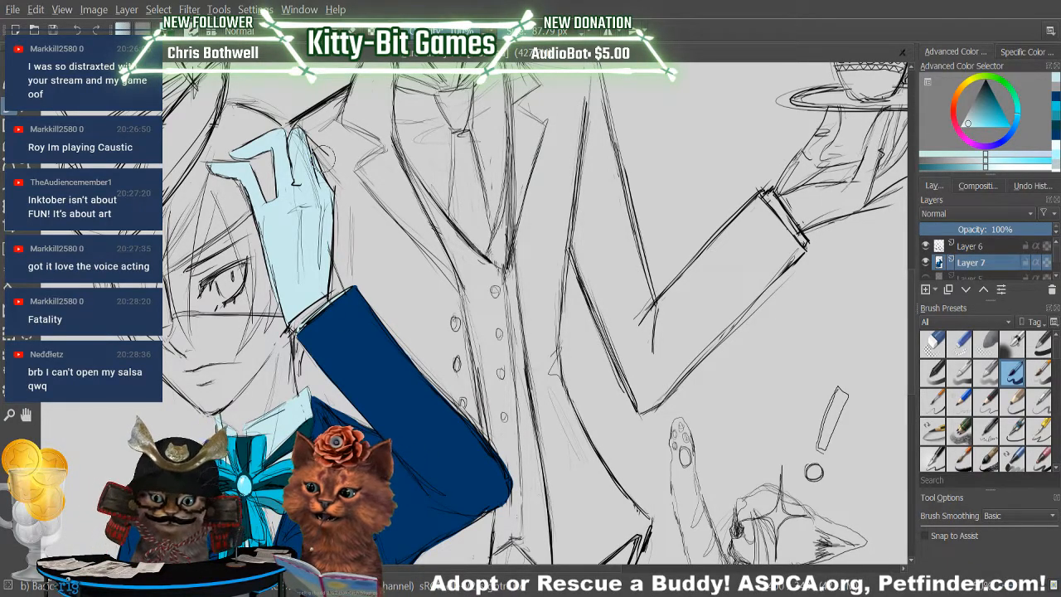
Clean up the glove's fill around the fingers and wrist, erasing excess paint and restoring missing spots.
{"action": "key", "text": "e"}
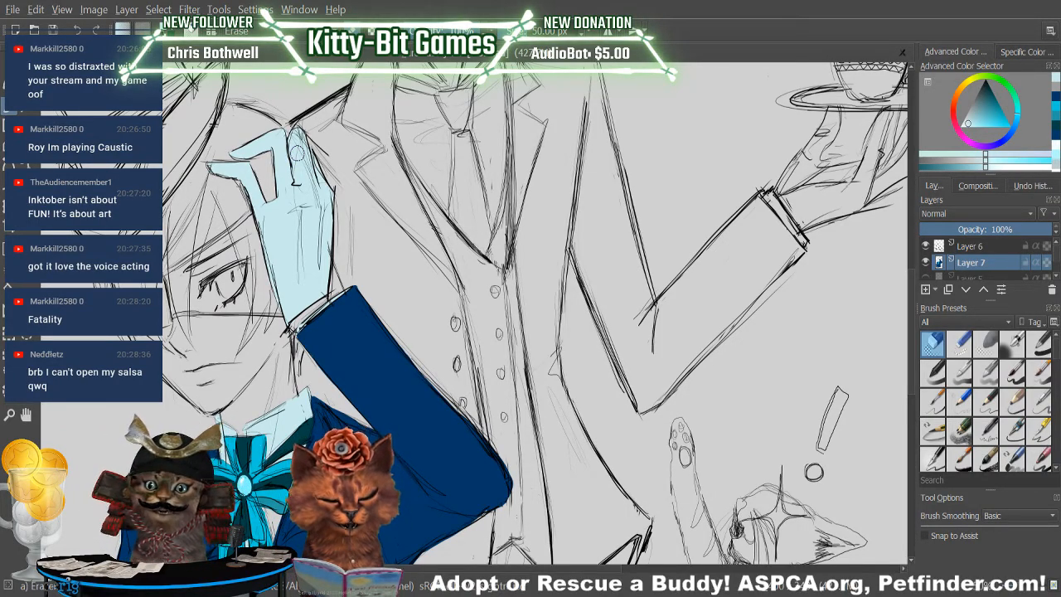
{"action": "key", "text": "e"}
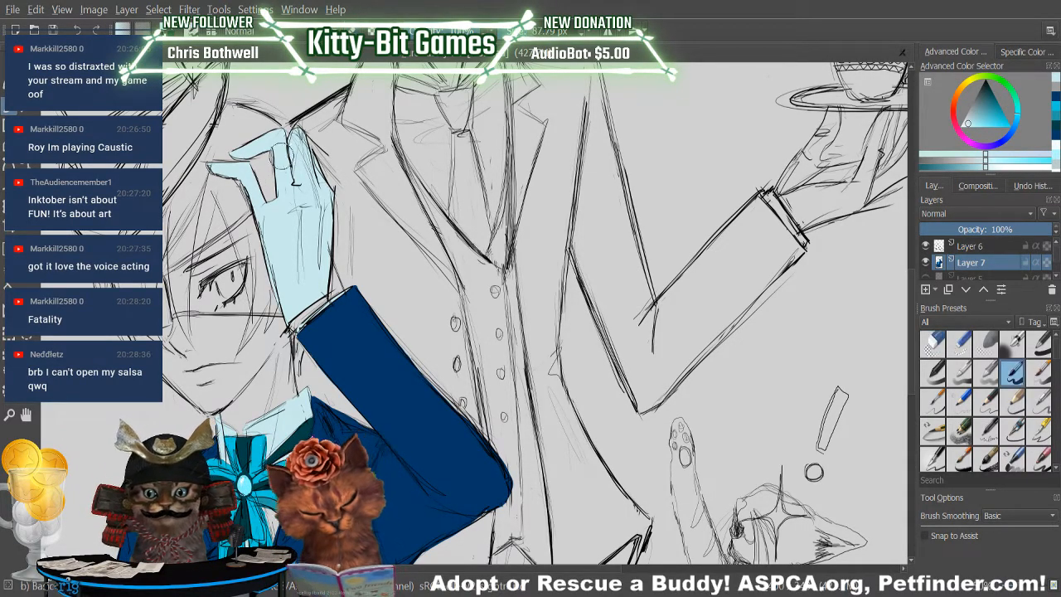
{"action": "key", "text": "e"}
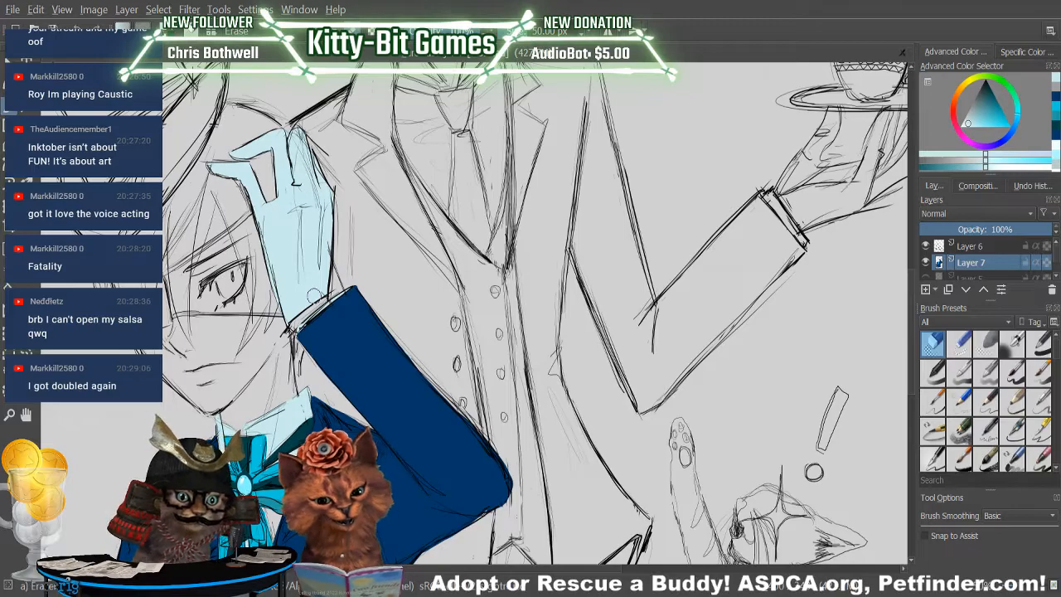
Test light peach and pinker skin tones on the boy's cheek with the paint brush, undoing each test stroke.
{"action": "left_click", "coordinate": [1012, 372]}
{"action": "left_click", "coordinate": [963, 94]}
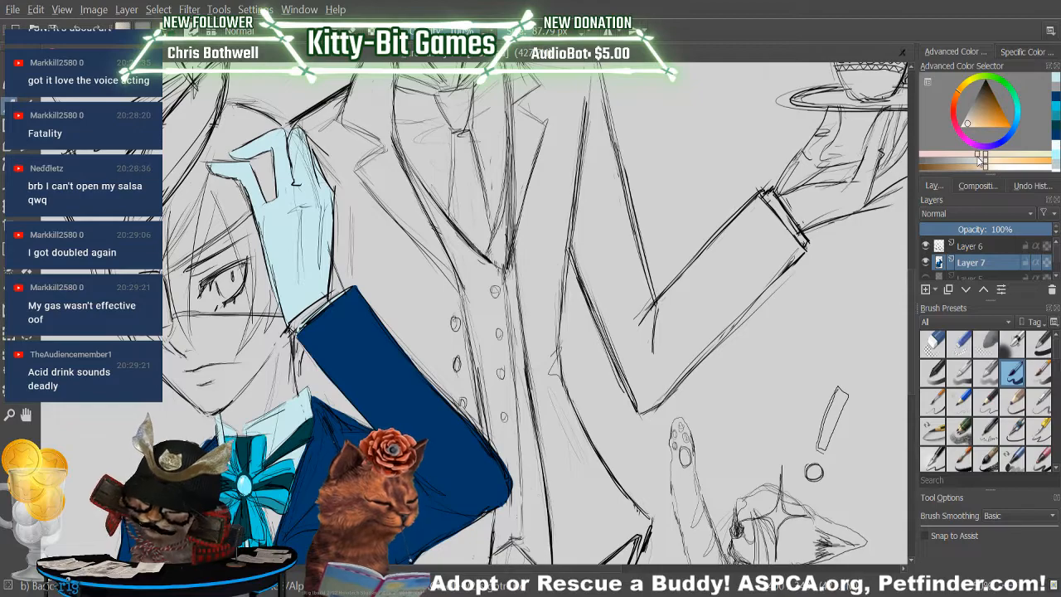
{"action": "left_click_drag", "start_coordinate": [206, 308], "coordinate": [217, 361]}
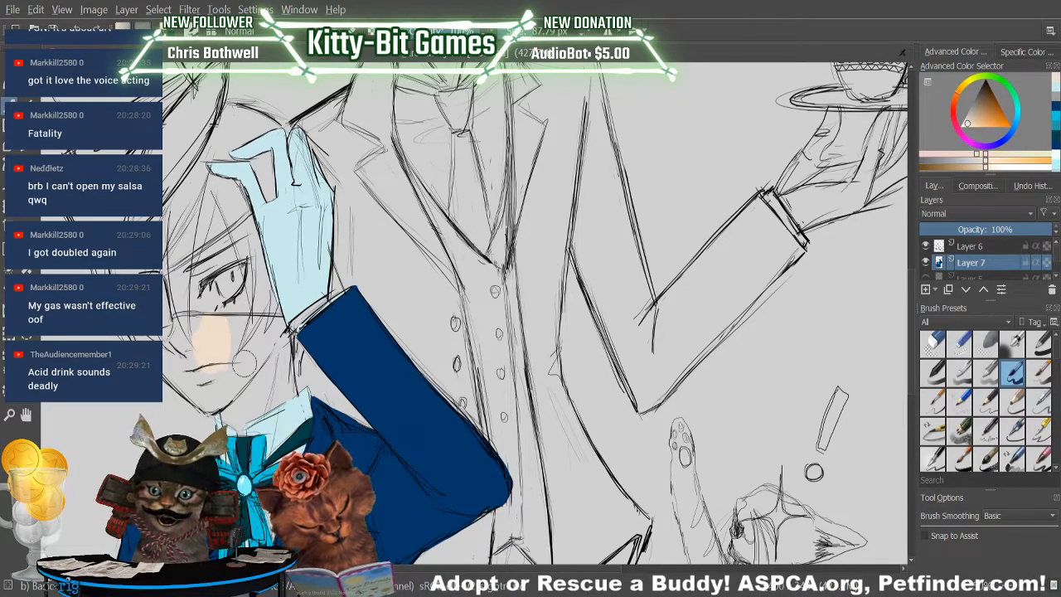
{"action": "key", "text": "ctrl+z"}
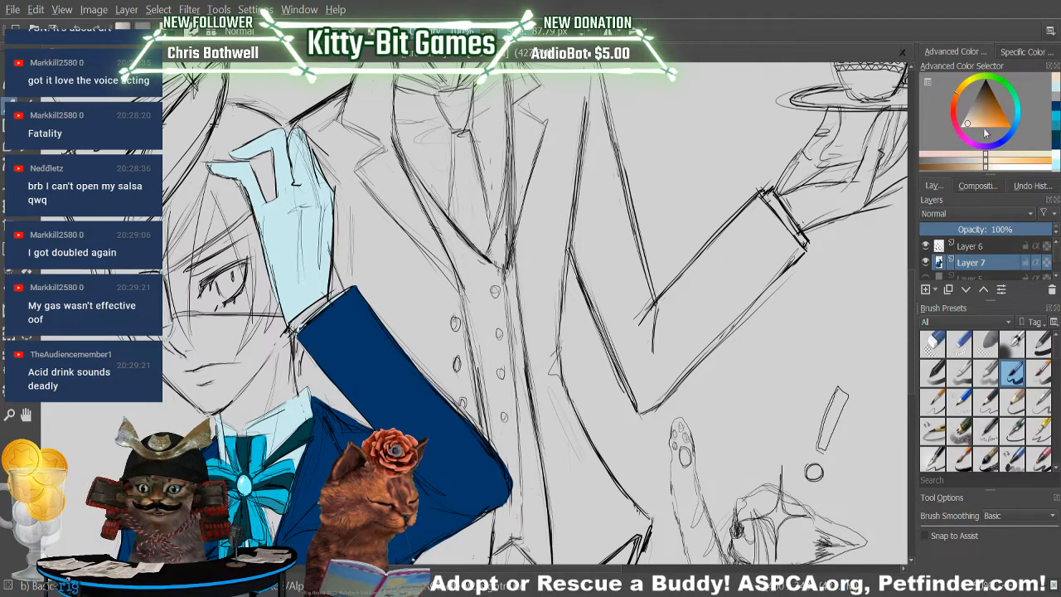
{"action": "left_click_drag", "start_coordinate": [974, 123], "coordinate": [968, 135]}
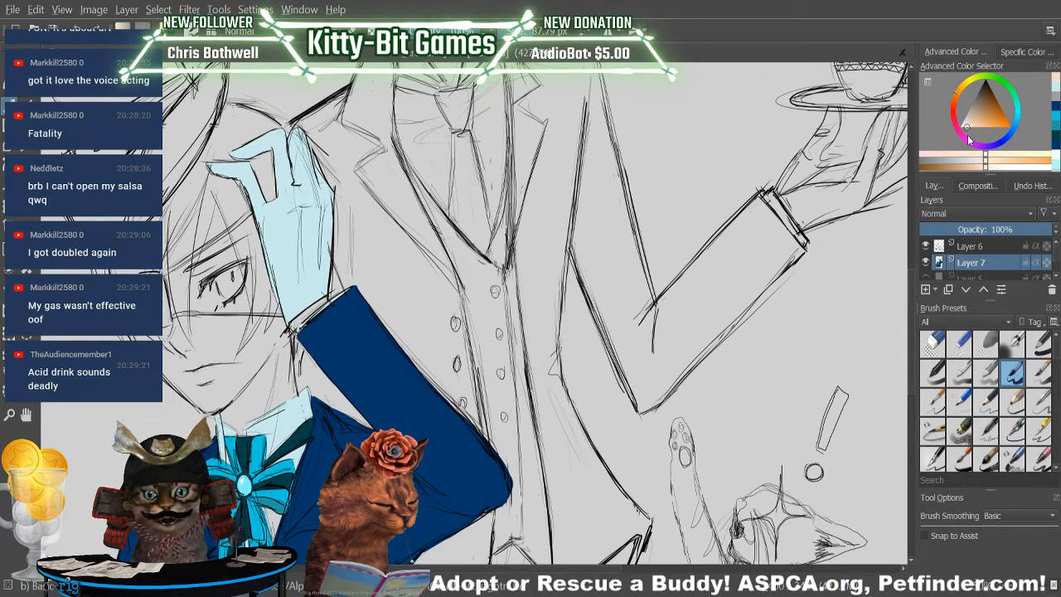
{"action": "left_click", "coordinate": [951, 156]}
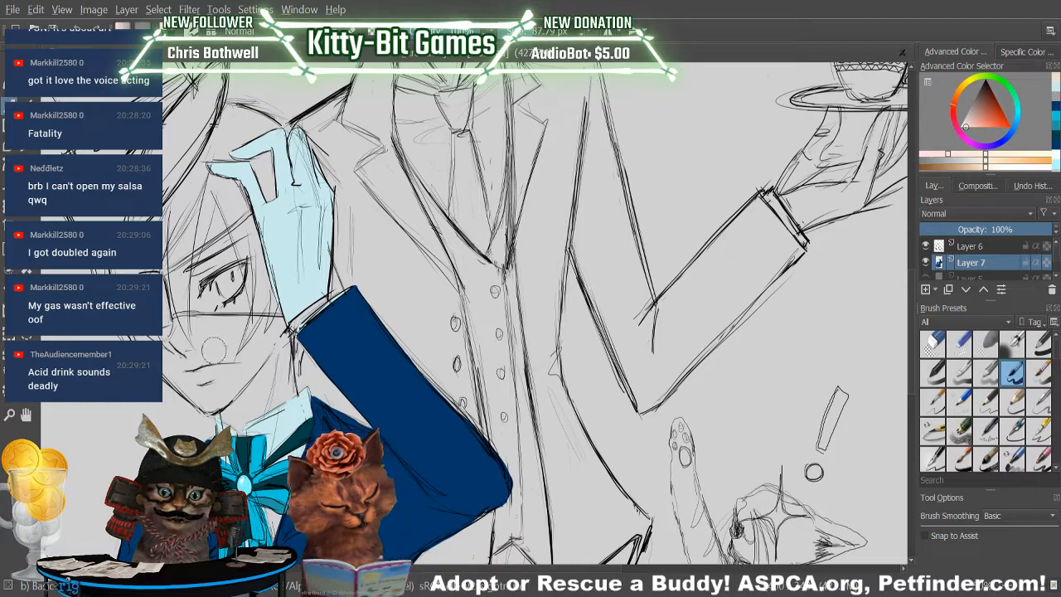
{"action": "left_click_drag", "start_coordinate": [211, 350], "coordinate": [218, 323]}
{"action": "left_click", "coordinate": [78, 28]}
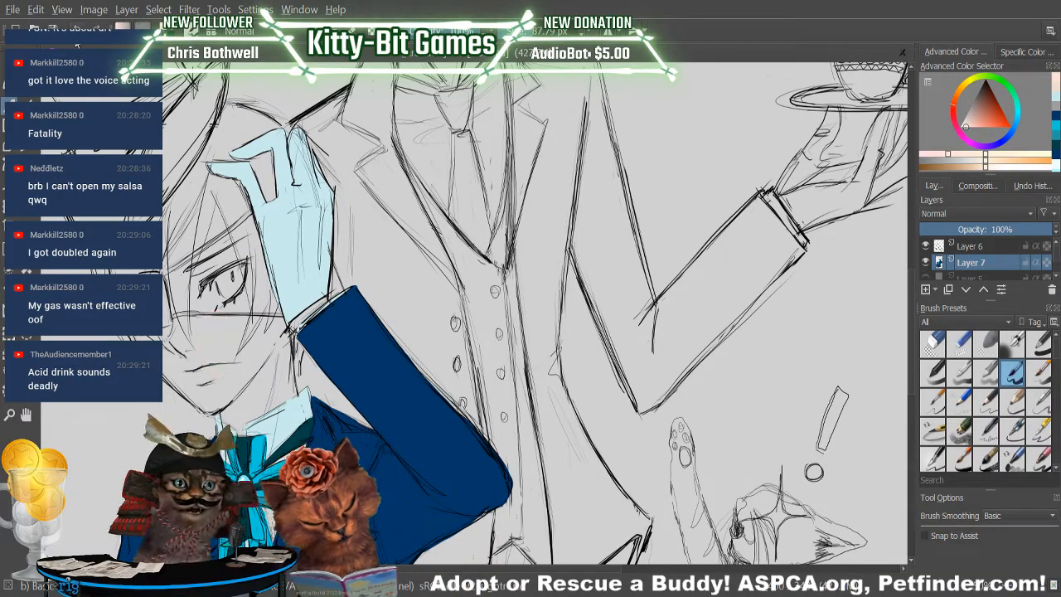
Choose a very pale pink skin tone and paint the boy's face from the chin up to the visible eye.
{"action": "left_click", "coordinate": [965, 131]}
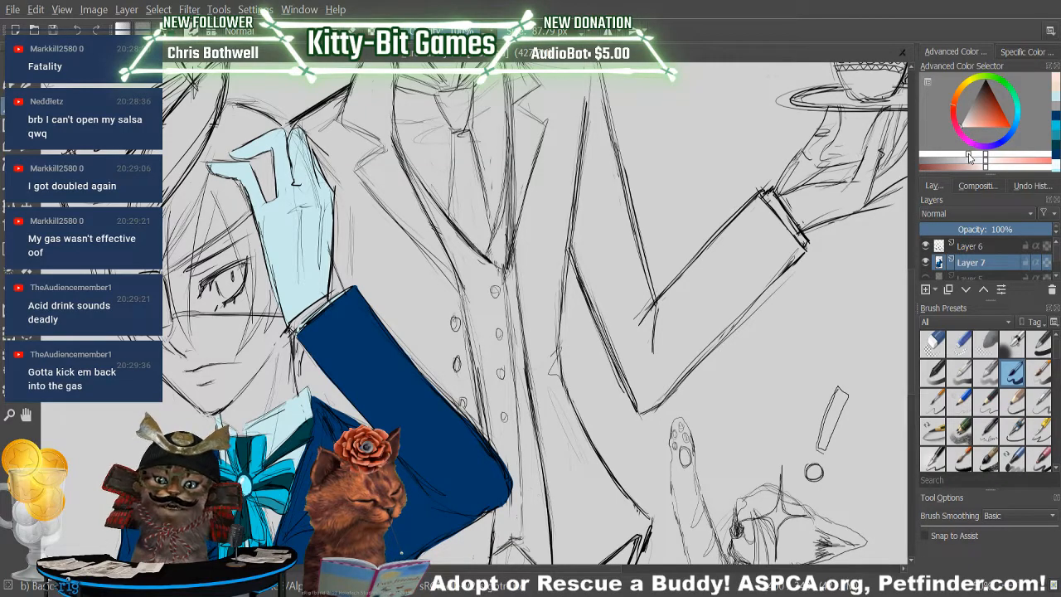
{"action": "left_click", "coordinate": [964, 132]}
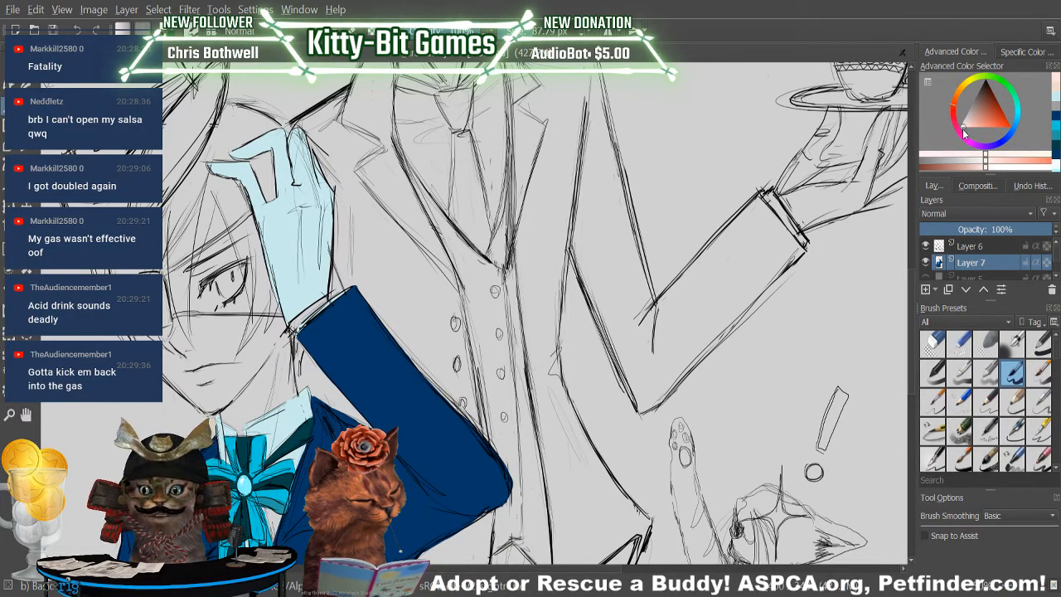
{"action": "left_click", "coordinate": [939, 154]}
{"action": "mouse_move", "coordinate": [219, 341]}
{"action": "left_mouse_down"}
{"action": "mouse_move", "coordinate": [215, 332]}
{"action": "mouse_move", "coordinate": [218, 387]}
{"action": "mouse_move", "coordinate": [232, 323]}
{"action": "mouse_move", "coordinate": [264, 305]}
{"action": "mouse_move", "coordinate": [256, 365]}
{"action": "mouse_move", "coordinate": [274, 307]}
{"action": "mouse_move", "coordinate": [234, 390]}
{"action": "mouse_move", "coordinate": [225, 270]}
{"action": "mouse_move", "coordinate": [195, 364]}
{"action": "mouse_move", "coordinate": [176, 332]}
{"action": "mouse_move", "coordinate": [199, 249]}
{"action": "mouse_move", "coordinate": [216, 237]}
{"action": "mouse_move", "coordinate": [240, 307]}
{"action": "mouse_move", "coordinate": [236, 385]}
{"action": "left_mouse_up"}
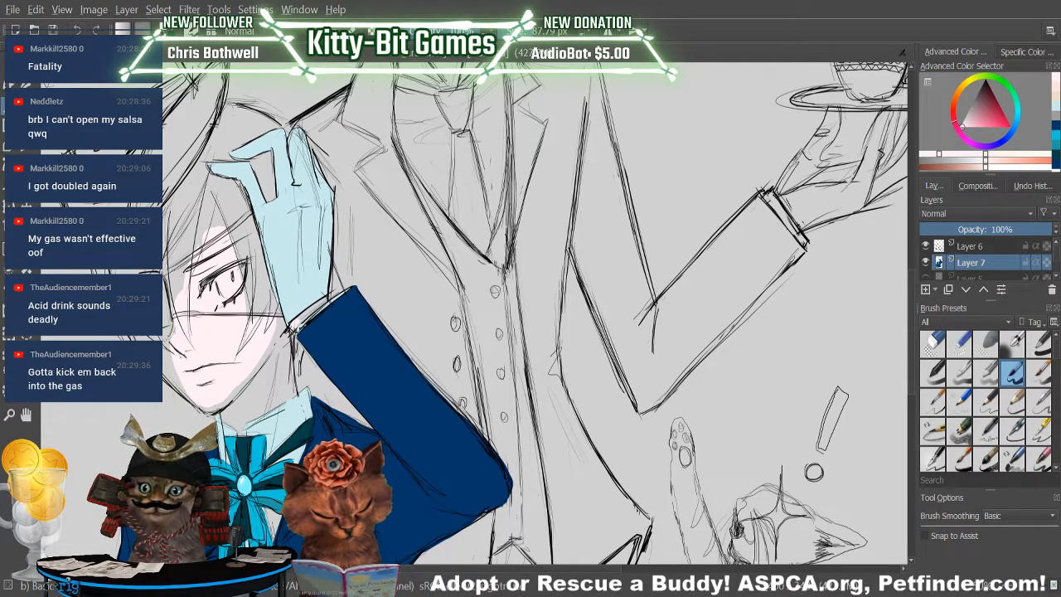
{"action": "left_click", "coordinate": [77, 30]}
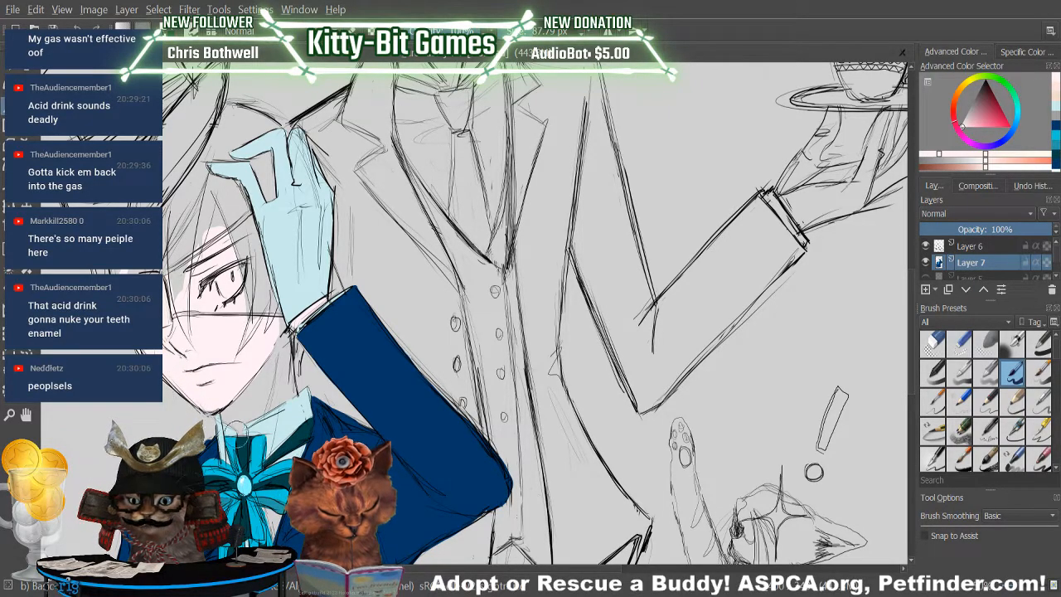
Clean up the face fill and extend the pale pink over the forehead and between the hair strands around the eye.
{"action": "key", "text": "e"}
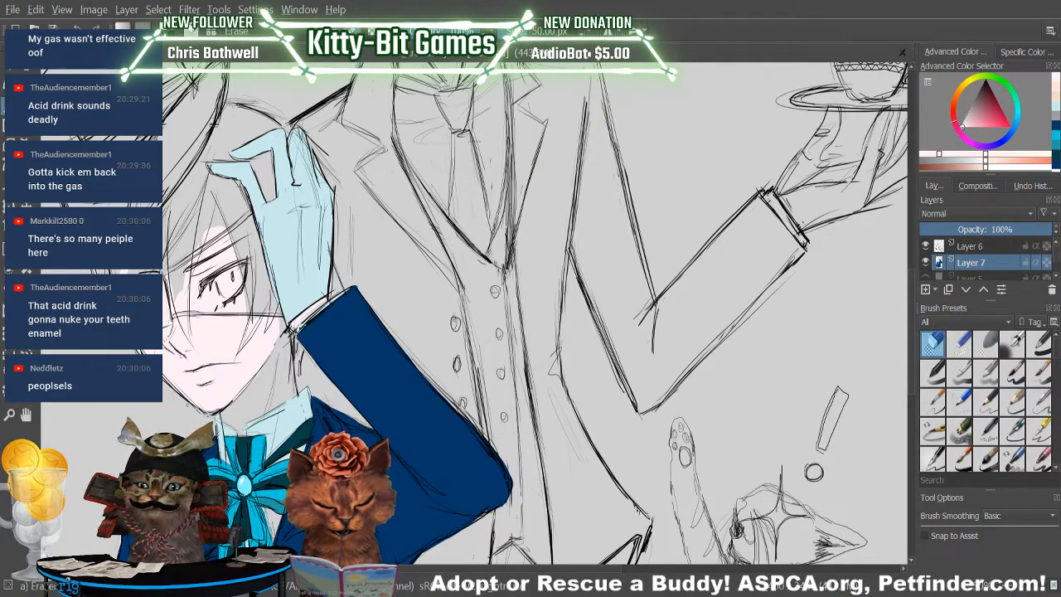
{"action": "key", "text": "e"}
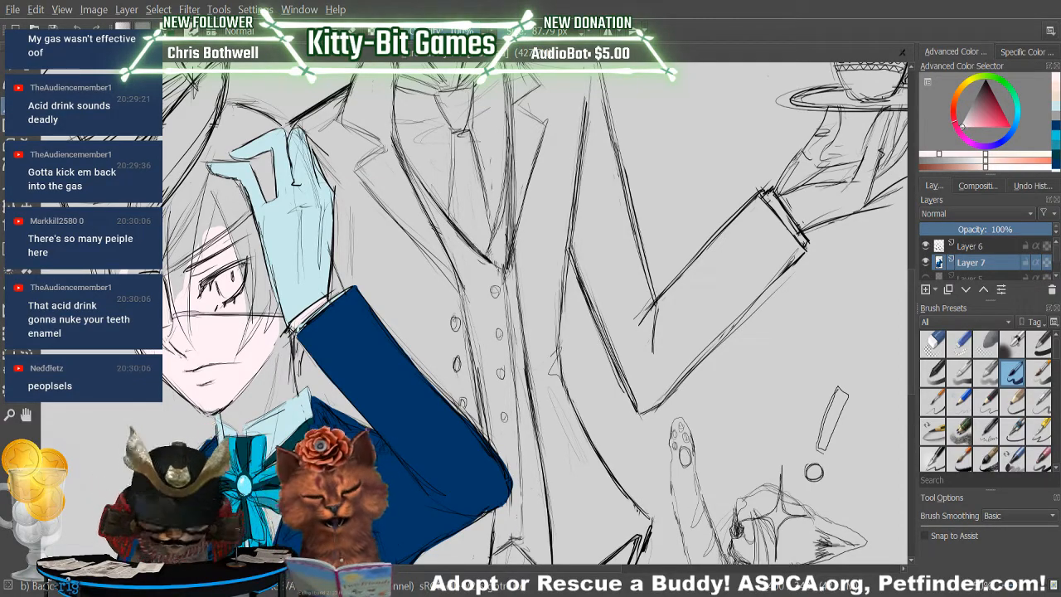
{"action": "mouse_move", "coordinate": [168, 278]}
{"action": "left_mouse_down"}
{"action": "mouse_move", "coordinate": [187, 217]}
{"action": "mouse_move", "coordinate": [191, 241]}
{"action": "left_mouse_up"}
{"action": "mouse_move", "coordinate": [168, 295]}
{"action": "left_mouse_down"}
{"action": "mouse_move", "coordinate": [171, 229]}
{"action": "mouse_move", "coordinate": [223, 189]}
{"action": "mouse_move", "coordinate": [245, 308]}
{"action": "mouse_move", "coordinate": [258, 306]}
{"action": "left_mouse_up"}
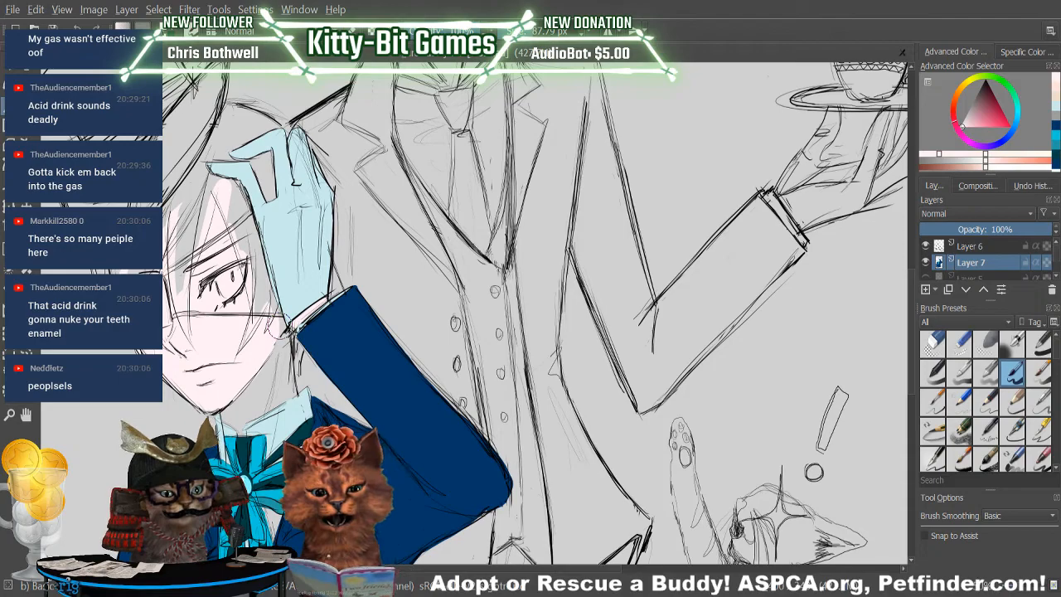
Paint the boy's neck down to the collar in pale pink and touch up the skin beside the sleeve cuff.
{"action": "scroll", "coordinate": [909, 292], "scroll_direction": "down", "scroll_amount": 2}
{"action": "mouse_move", "coordinate": [235, 341]}
{"action": "left_mouse_down"}
{"action": "mouse_move", "coordinate": [237, 352]}
{"action": "mouse_move", "coordinate": [264, 326]}
{"action": "mouse_move", "coordinate": [266, 338]}
{"action": "left_mouse_up"}
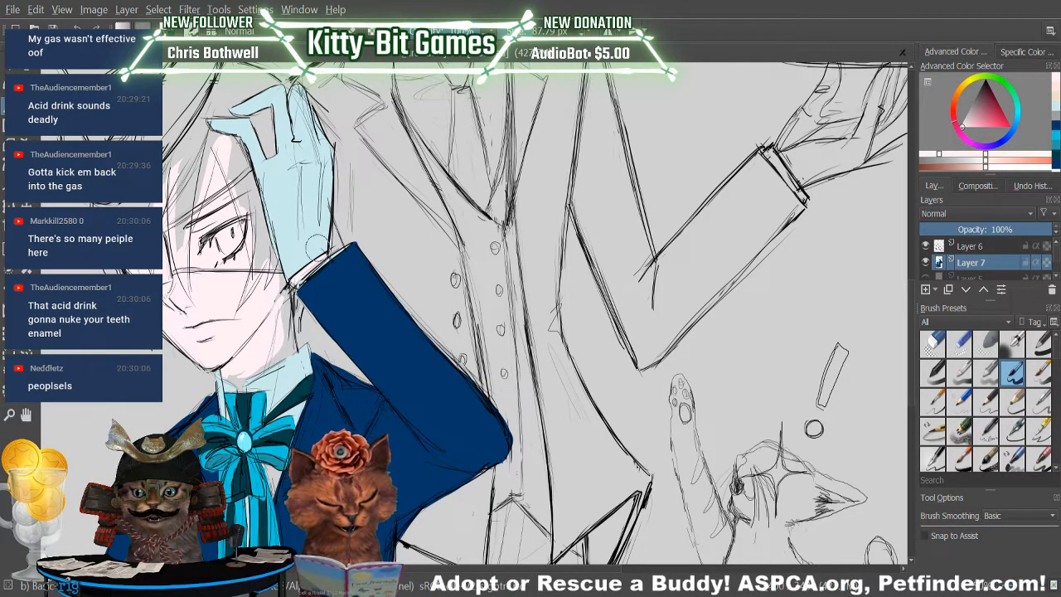
{"action": "scroll", "coordinate": [892, 332], "scroll_direction": "down", "scroll_amount": 2}
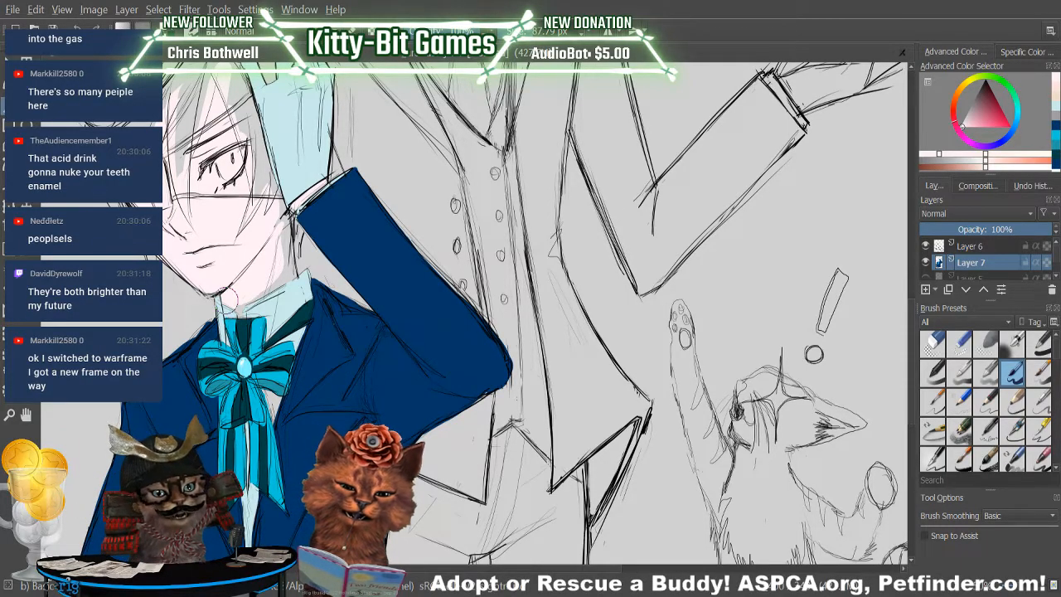
{"action": "left_click_drag", "start_coordinate": [912, 321], "coordinate": [922, 181]}
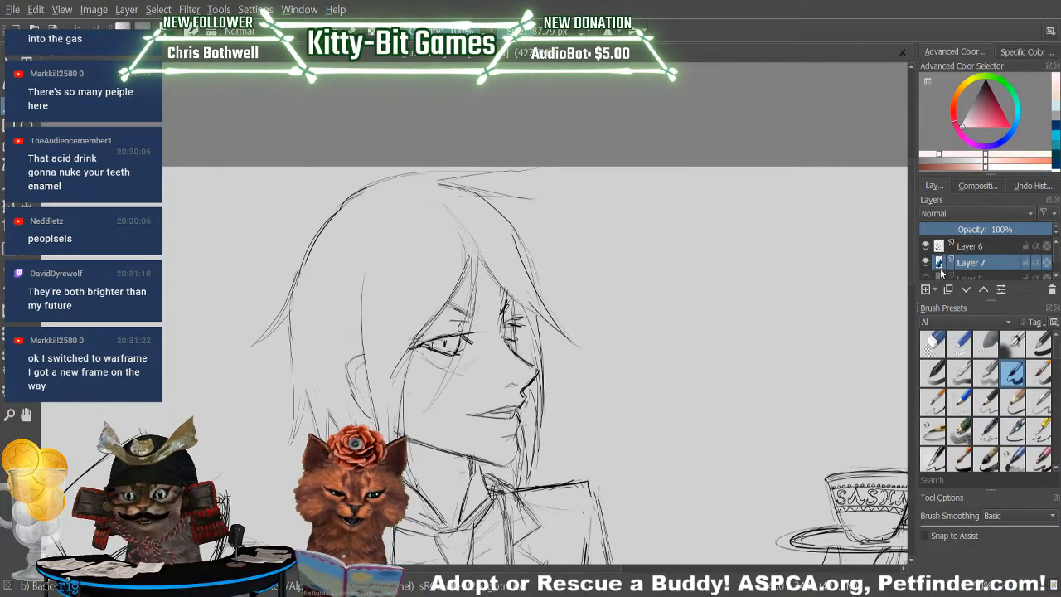
{"action": "left_click_drag", "start_coordinate": [910, 268], "coordinate": [909, 399]}
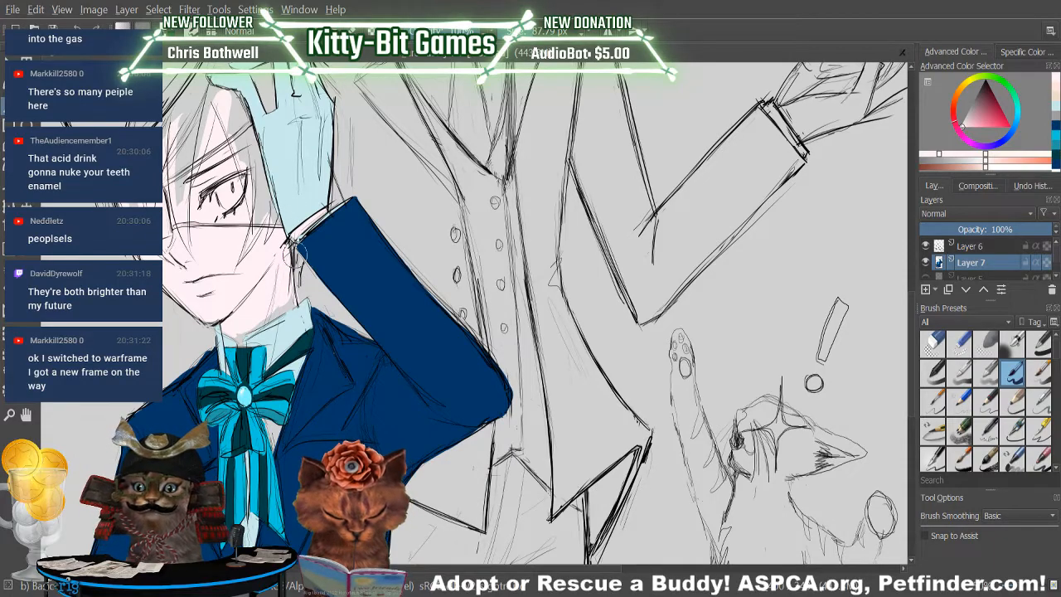
{"action": "key", "text": "e"}
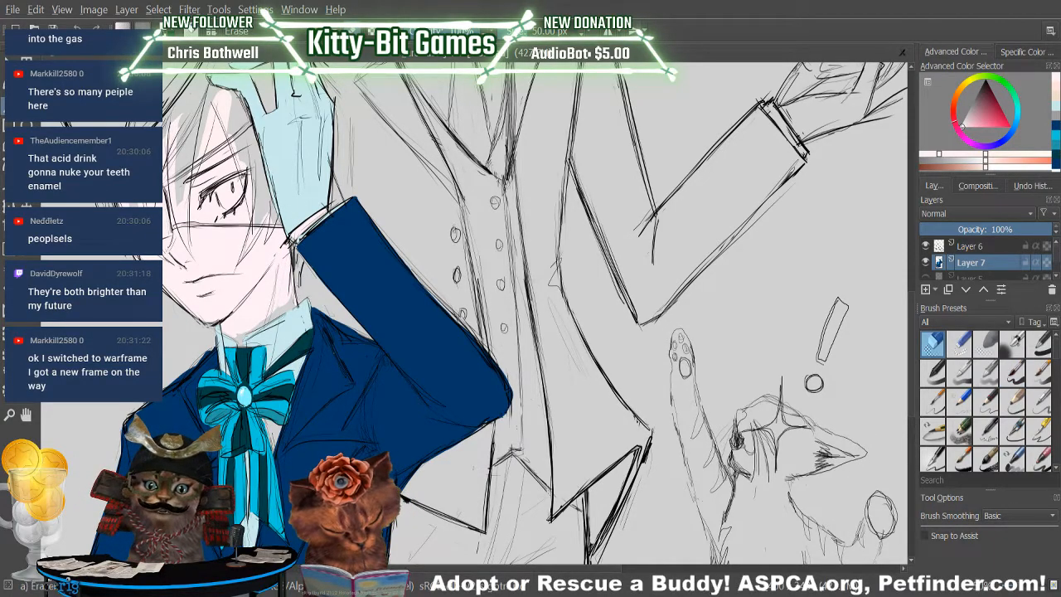
{"action": "key", "text": "/"}
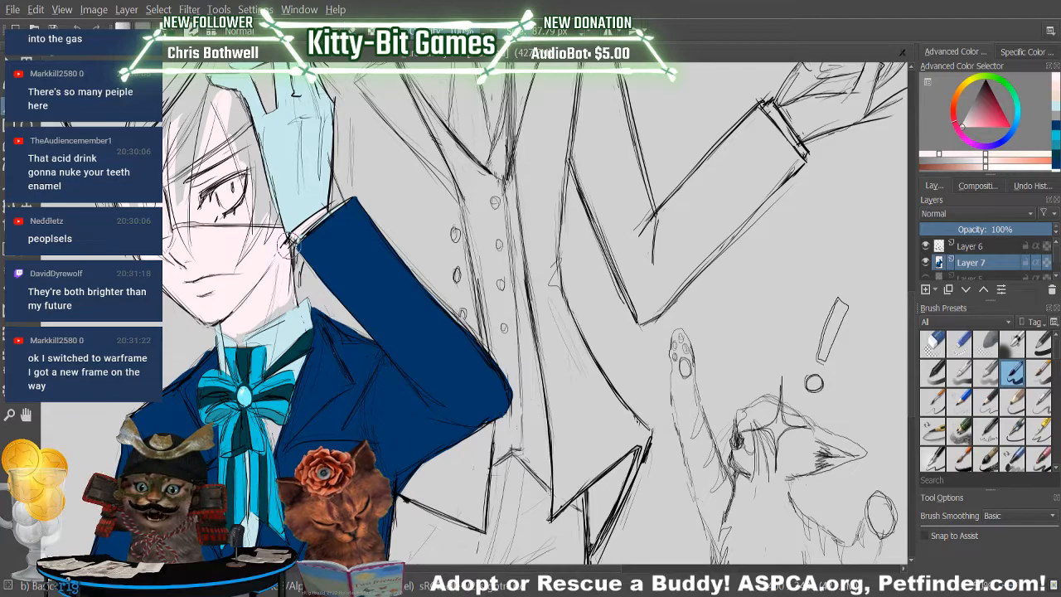
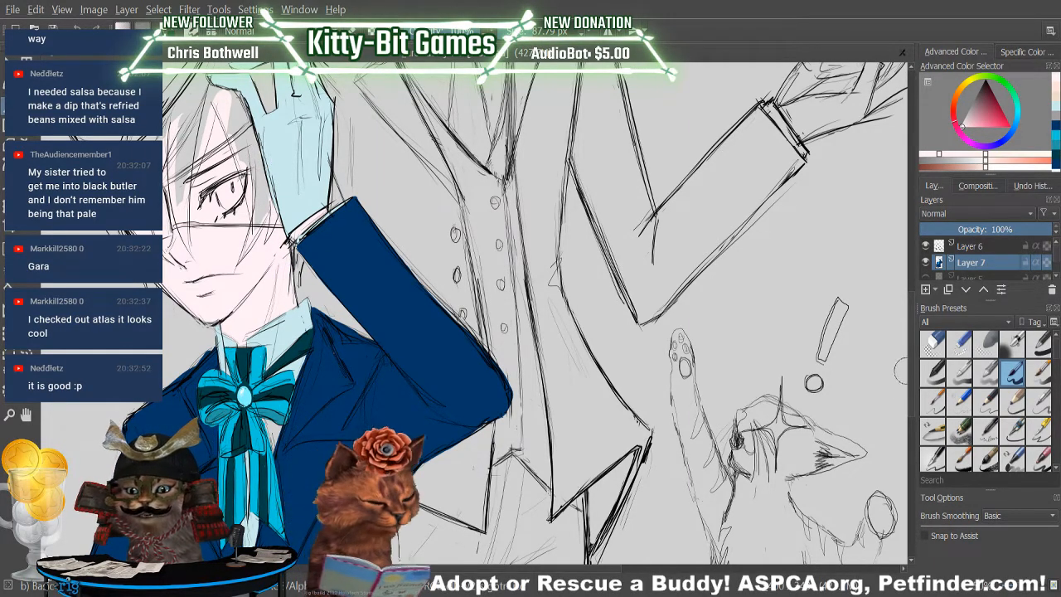
Test a very light grey skin tone on the butler's cheek, then undo the test stroke.
{"action": "scroll", "coordinate": [260, 158], "scroll_direction": "up", "scroll_amount": 5}
{"action": "left_click_drag", "start_coordinate": [921, 328], "coordinate": [925, 262]}
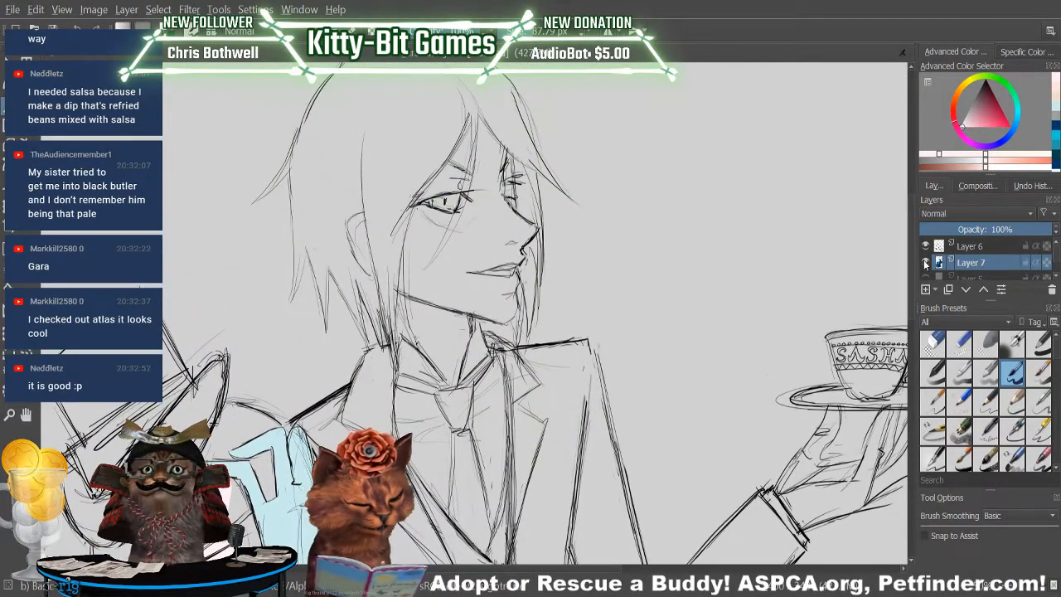
{"action": "left_click_drag", "start_coordinate": [981, 163], "coordinate": [974, 162]}
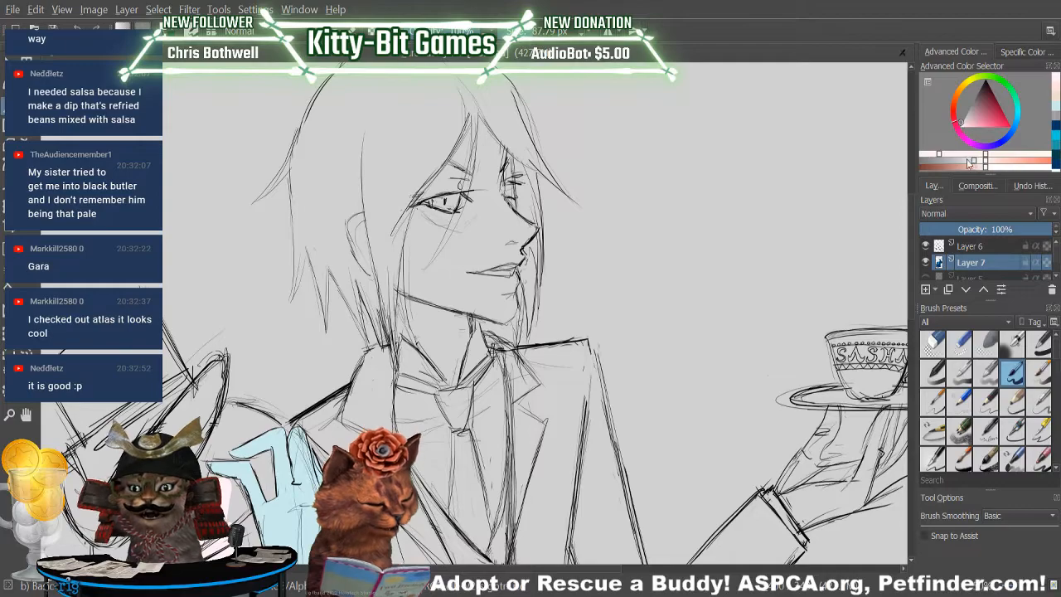
{"action": "mouse_move", "coordinate": [463, 272]}
{"action": "left_mouse_down"}
{"action": "mouse_move", "coordinate": [474, 248]}
{"action": "mouse_move", "coordinate": [474, 271]}
{"action": "left_mouse_up"}
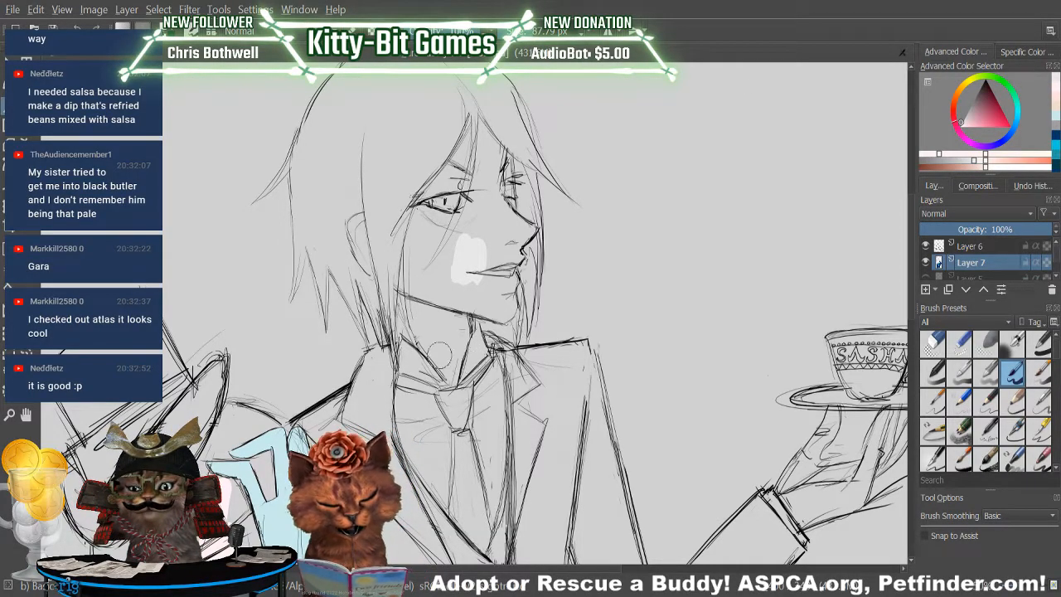
{"action": "key", "text": "ctrl+z"}
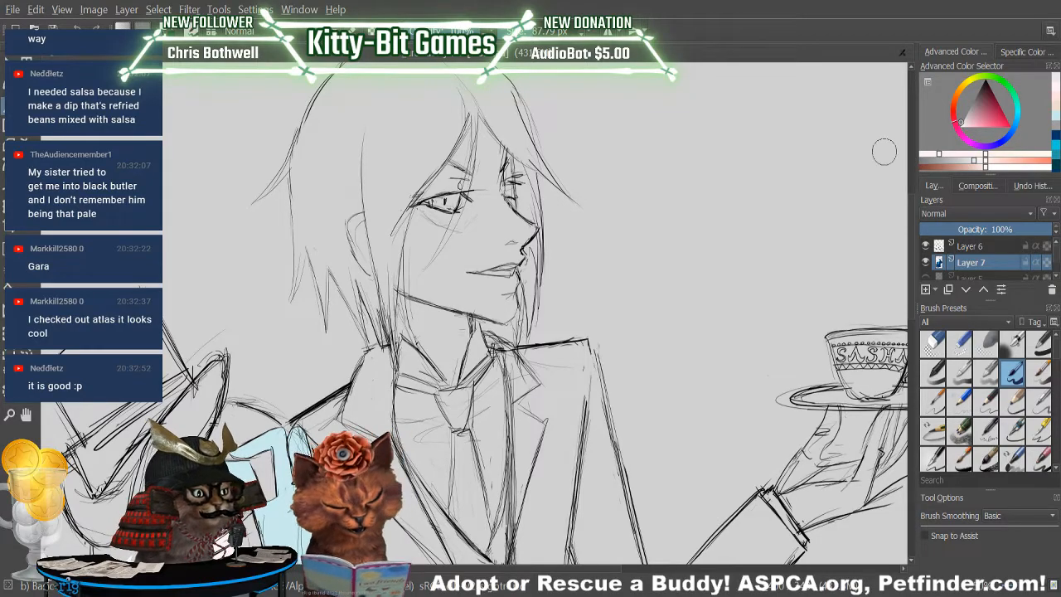
Sample the boy's skin for a near-white tone and paint the butler's cheek, nose bridge and forehead between the hair strands.
{"action": "scroll", "coordinate": [884, 151], "scroll_direction": "down", "scroll_amount": 3}
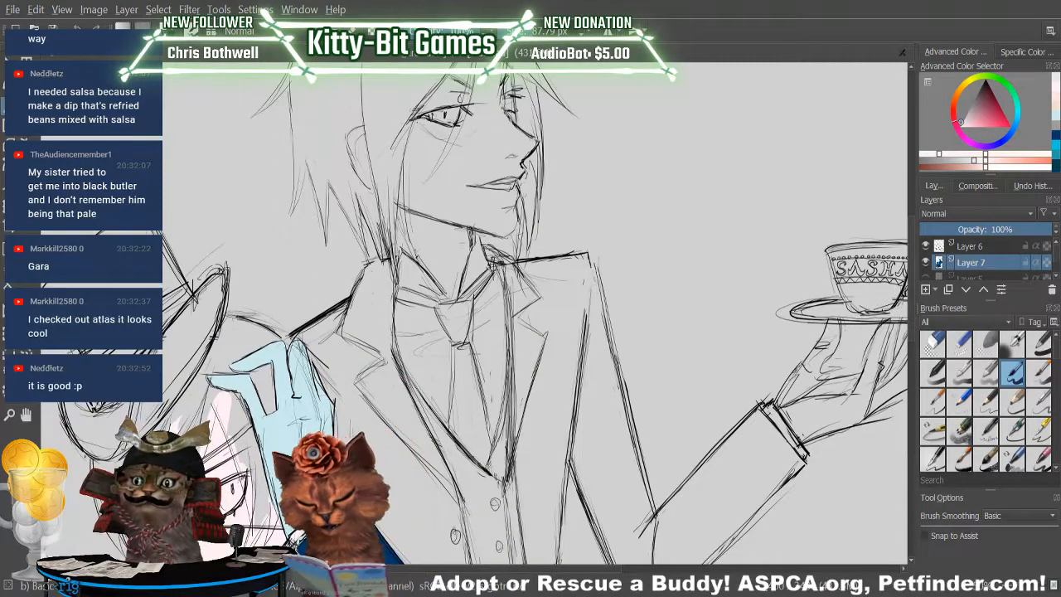
{"action": "key", "text": "p"}
{"action": "left_click", "coordinate": [221, 423]}
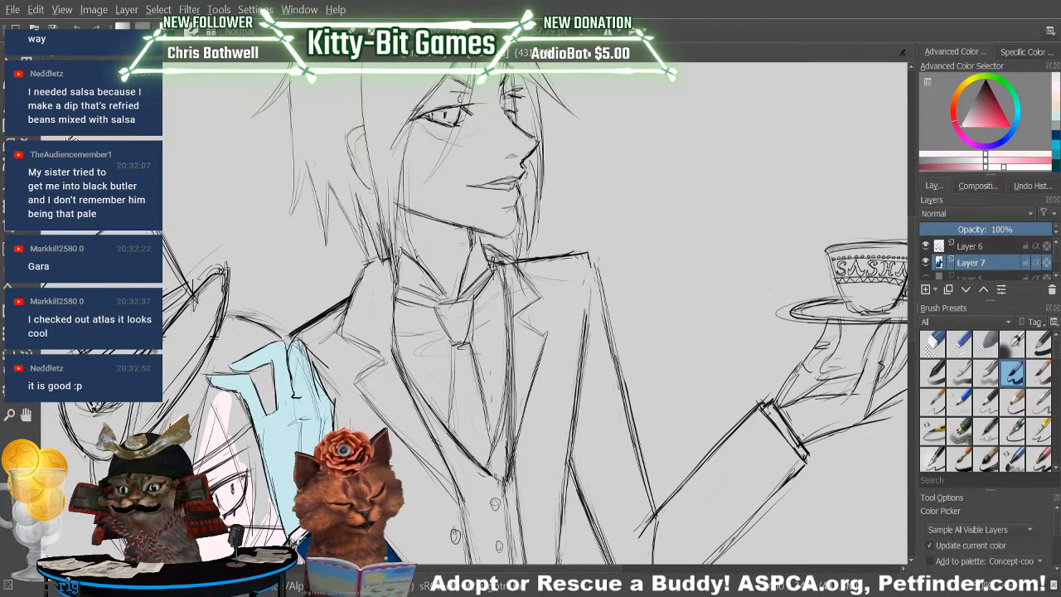
{"action": "key", "text": "b"}
{"action": "left_click_drag", "start_coordinate": [452, 162], "coordinate": [460, 194]}
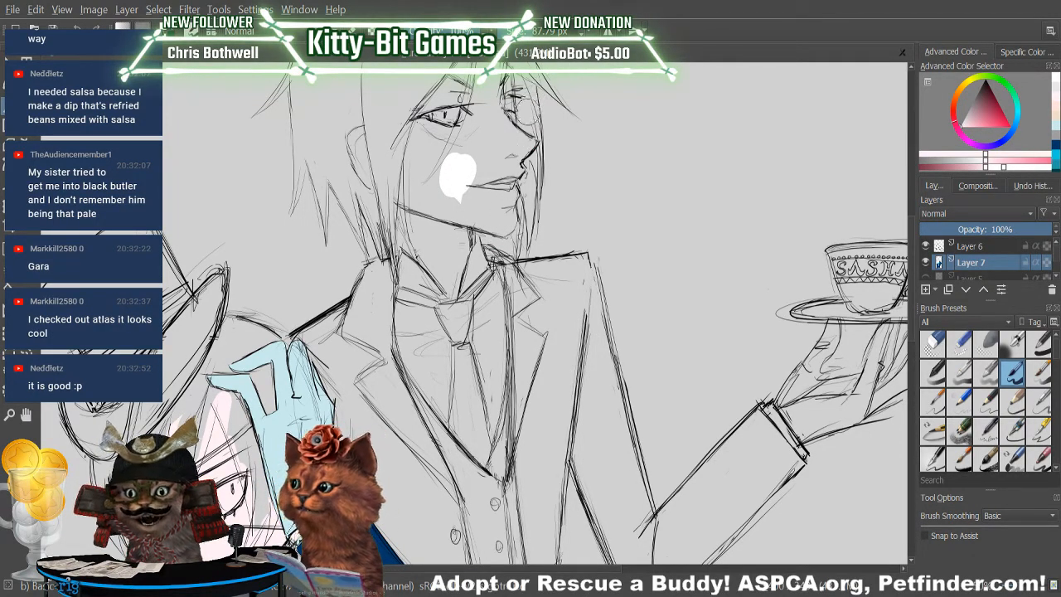
{"action": "mouse_move", "coordinate": [474, 173]}
{"action": "left_mouse_down"}
{"action": "mouse_move", "coordinate": [506, 144]}
{"action": "mouse_move", "coordinate": [496, 92]}
{"action": "mouse_move", "coordinate": [473, 133]}
{"action": "mouse_move", "coordinate": [489, 94]}
{"action": "mouse_move", "coordinate": [484, 125]}
{"action": "left_mouse_up"}
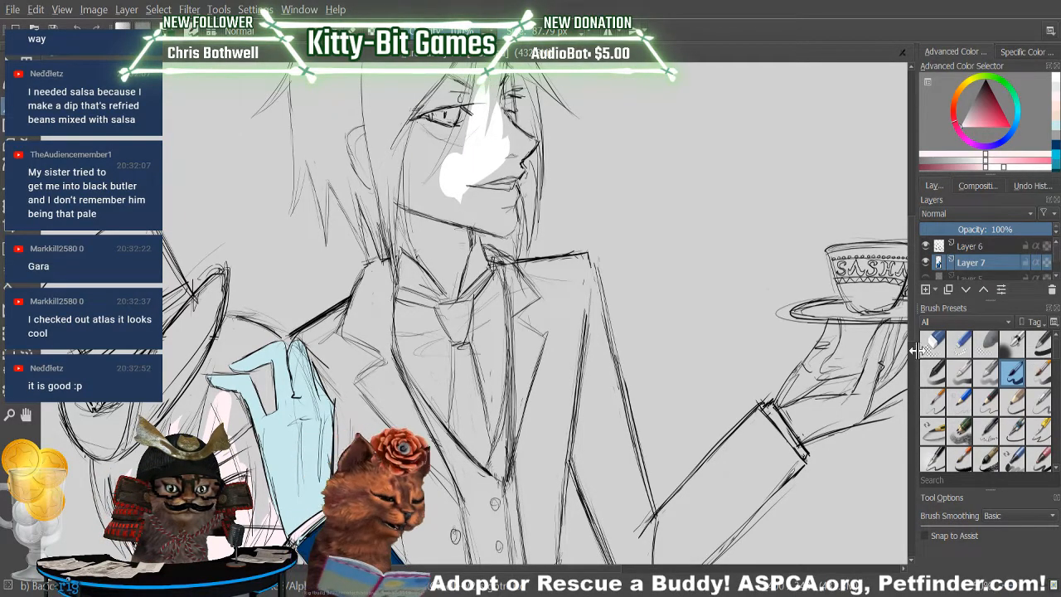
{"action": "scroll", "coordinate": [895, 281], "scroll_direction": "up", "scroll_amount": 5}
{"action": "mouse_move", "coordinate": [483, 237]}
{"action": "left_mouse_down"}
{"action": "mouse_move", "coordinate": [485, 166]}
{"action": "mouse_move", "coordinate": [488, 195]}
{"action": "left_mouse_up"}
{"action": "mouse_move", "coordinate": [487, 157]}
{"action": "left_mouse_down"}
{"action": "mouse_move", "coordinate": [487, 199]}
{"action": "mouse_move", "coordinate": [477, 123]}
{"action": "mouse_move", "coordinate": [490, 228]}
{"action": "mouse_move", "coordinate": [493, 137]}
{"action": "left_mouse_up"}
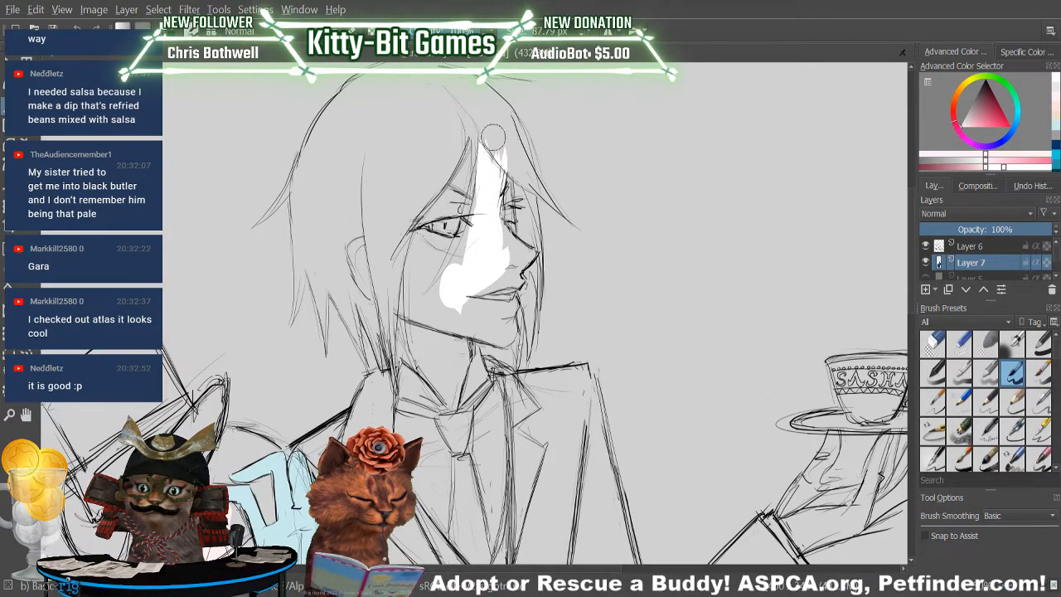
Extend the near-white fill over the butler's outer cheek, jaw, chin and the area around the mouth.
{"action": "mouse_move", "coordinate": [459, 282]}
{"action": "left_mouse_down"}
{"action": "mouse_move", "coordinate": [433, 208]}
{"action": "mouse_move", "coordinate": [436, 278]}
{"action": "mouse_move", "coordinate": [413, 276]}
{"action": "mouse_move", "coordinate": [429, 298]}
{"action": "mouse_move", "coordinate": [433, 278]}
{"action": "left_mouse_up"}
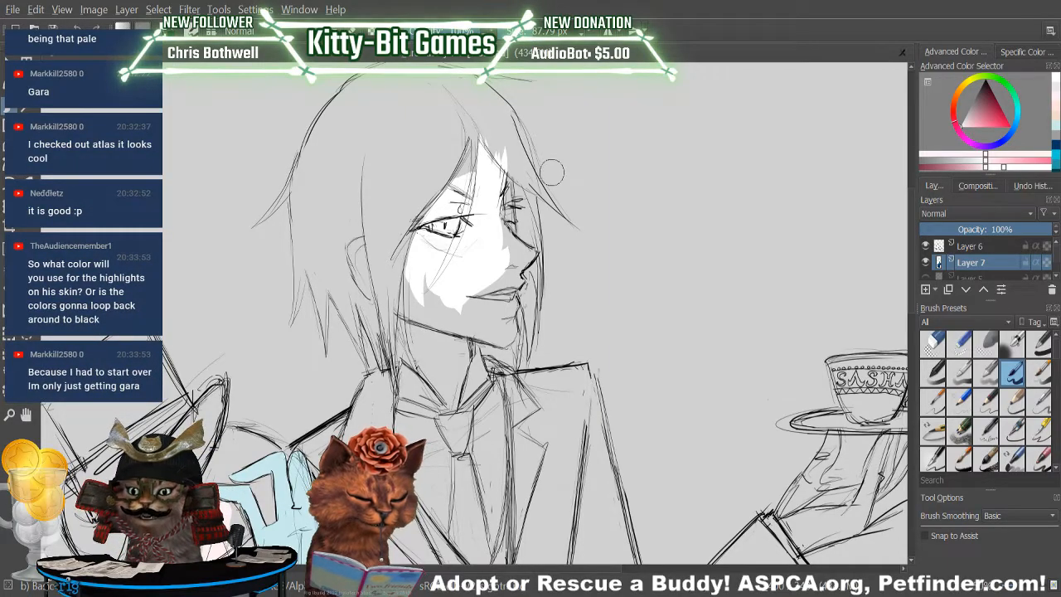
{"action": "left_click_drag", "start_coordinate": [422, 270], "coordinate": [470, 316]}
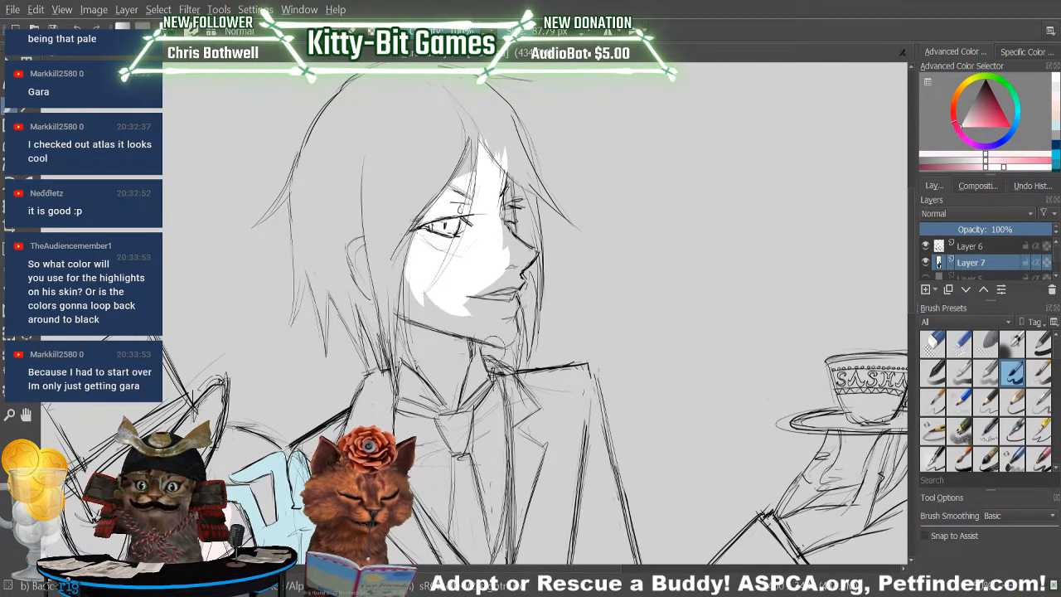
{"action": "mouse_move", "coordinate": [413, 287]}
{"action": "left_mouse_down"}
{"action": "mouse_move", "coordinate": [482, 323]}
{"action": "mouse_move", "coordinate": [428, 276]}
{"action": "mouse_move", "coordinate": [439, 304]}
{"action": "left_mouse_up"}
{"action": "left_click_drag", "start_coordinate": [409, 295], "coordinate": [435, 317]}
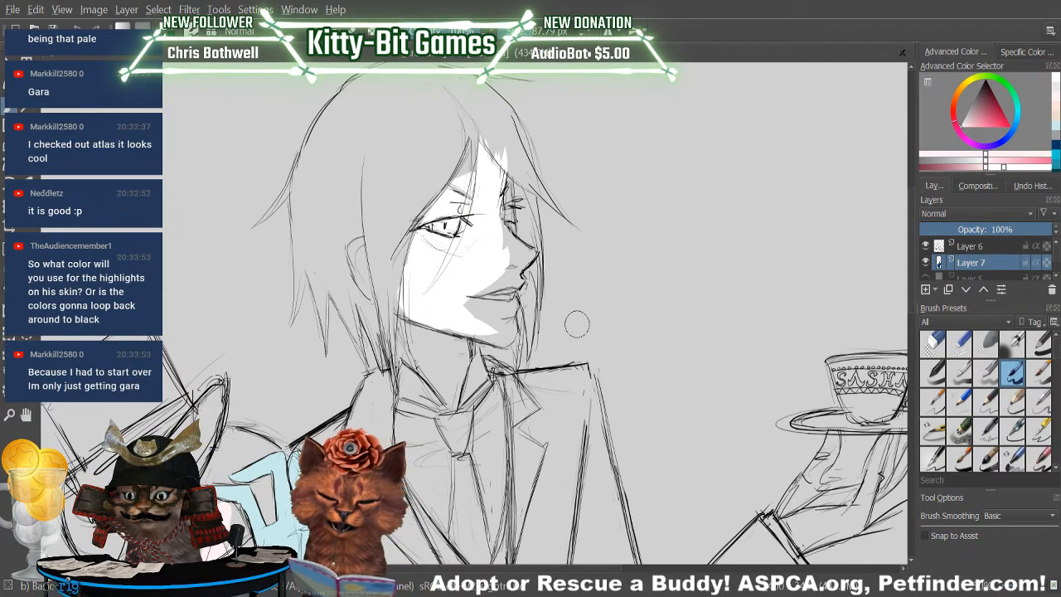
{"action": "mouse_move", "coordinate": [508, 329]}
{"action": "left_mouse_down"}
{"action": "mouse_move", "coordinate": [501, 271]}
{"action": "mouse_move", "coordinate": [495, 336]}
{"action": "mouse_move", "coordinate": [463, 294]}
{"action": "mouse_move", "coordinate": [468, 286]}
{"action": "mouse_move", "coordinate": [487, 314]}
{"action": "mouse_move", "coordinate": [500, 310]}
{"action": "mouse_move", "coordinate": [510, 248]}
{"action": "left_mouse_up"}
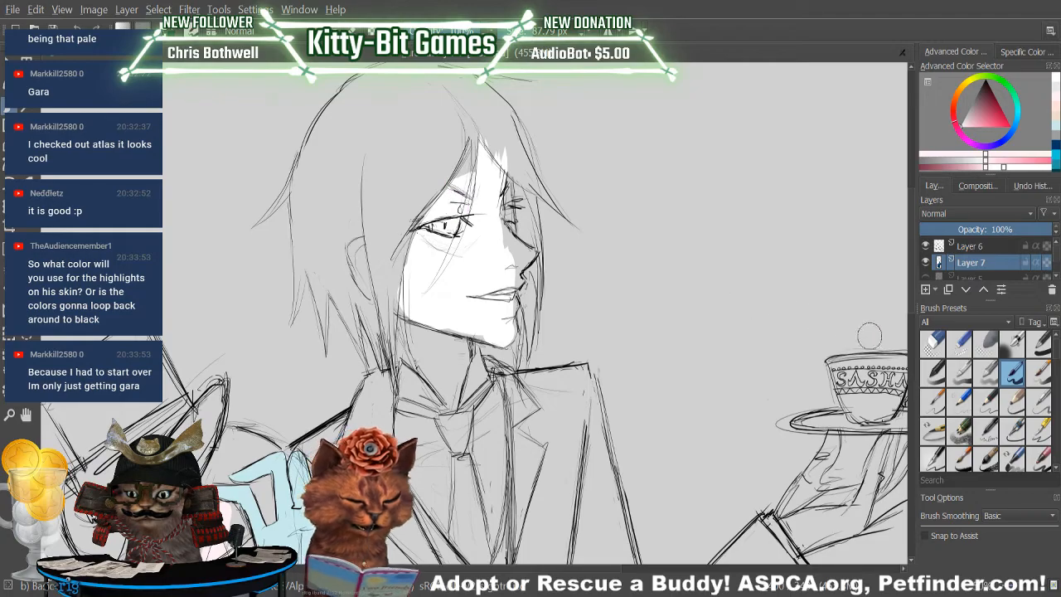
Compare the butler's near-white face fill with the boy's pale pink skin.
{"action": "scroll", "coordinate": [909, 343], "scroll_direction": "down", "scroll_amount": 4}
{"action": "mouse_move", "coordinate": [912, 344]}
{"action": "left_mouse_down"}
{"action": "mouse_move", "coordinate": [912, 302]}
{"action": "mouse_move", "coordinate": [912, 331]}
{"action": "left_mouse_up"}
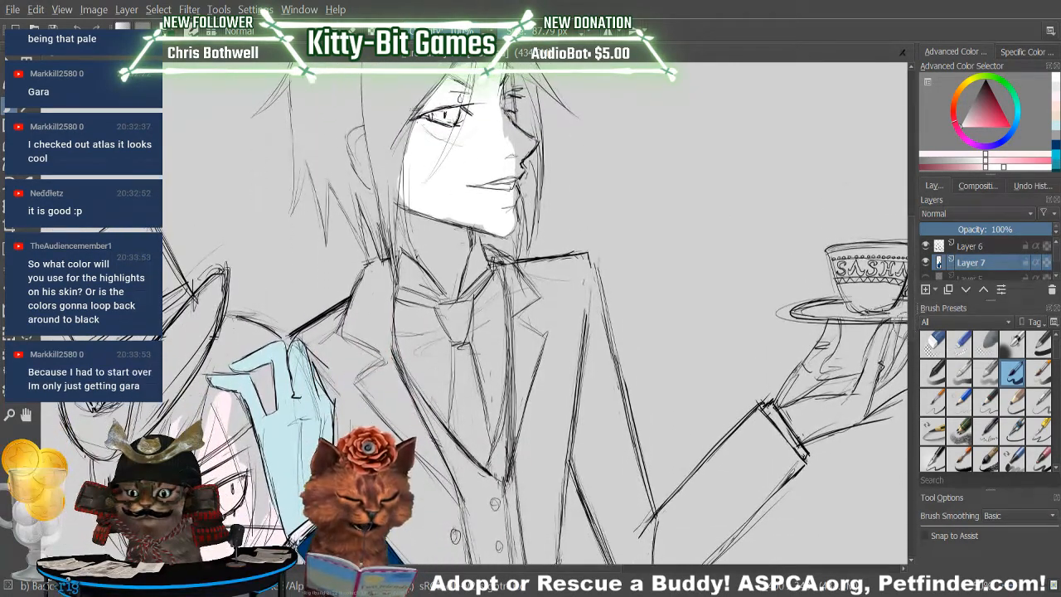
{"action": "left_click", "coordinate": [25, 243]}
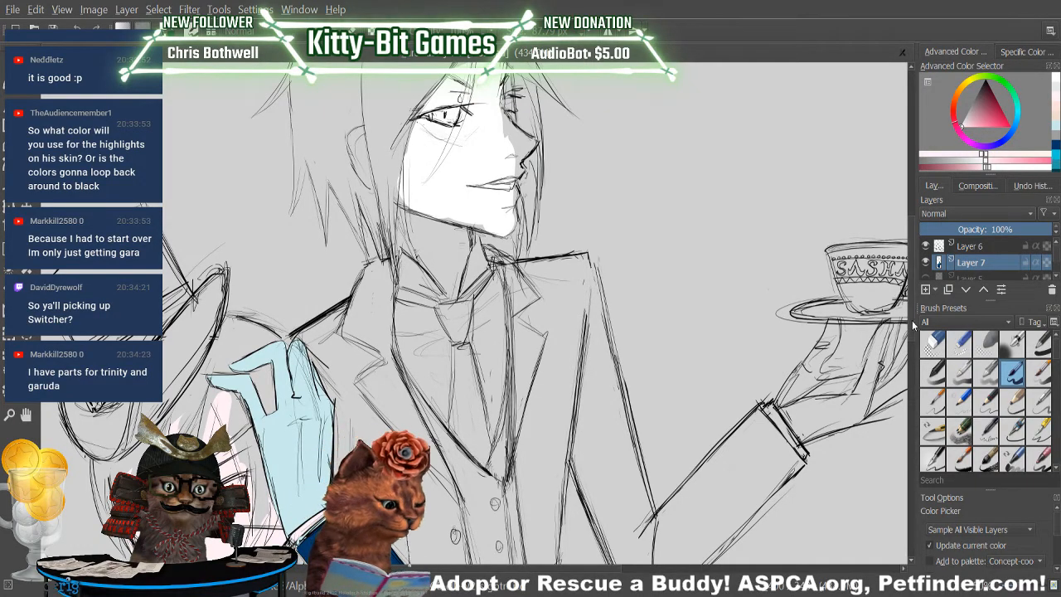
{"action": "scroll", "coordinate": [911, 320], "scroll_direction": "down", "scroll_amount": 5}
{"action": "left_click_drag", "start_coordinate": [915, 363], "coordinate": [914, 366]}
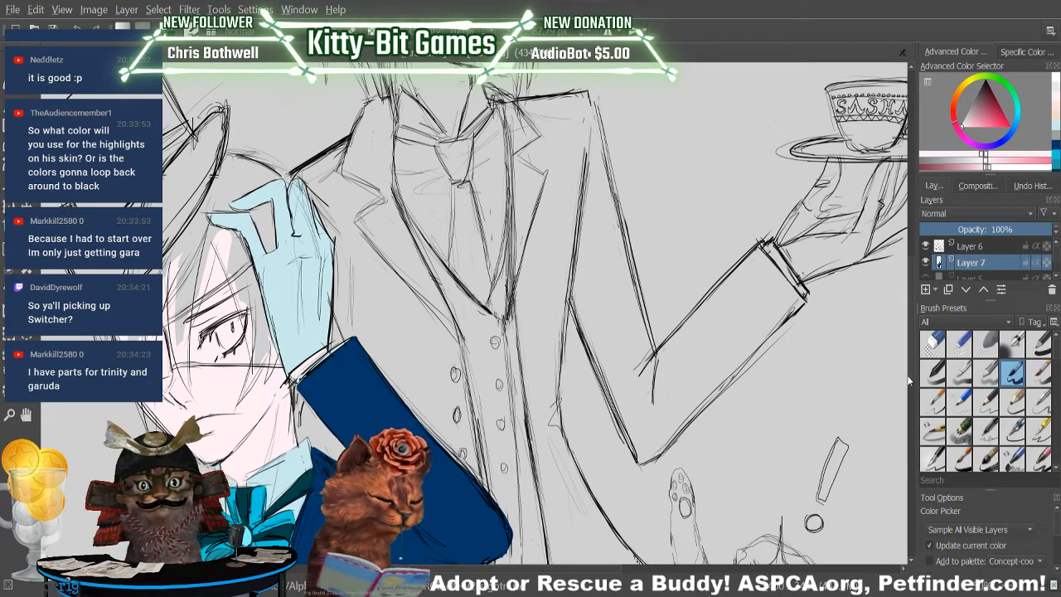
{"action": "scroll", "coordinate": [896, 369], "scroll_direction": "up", "scroll_amount": 6}
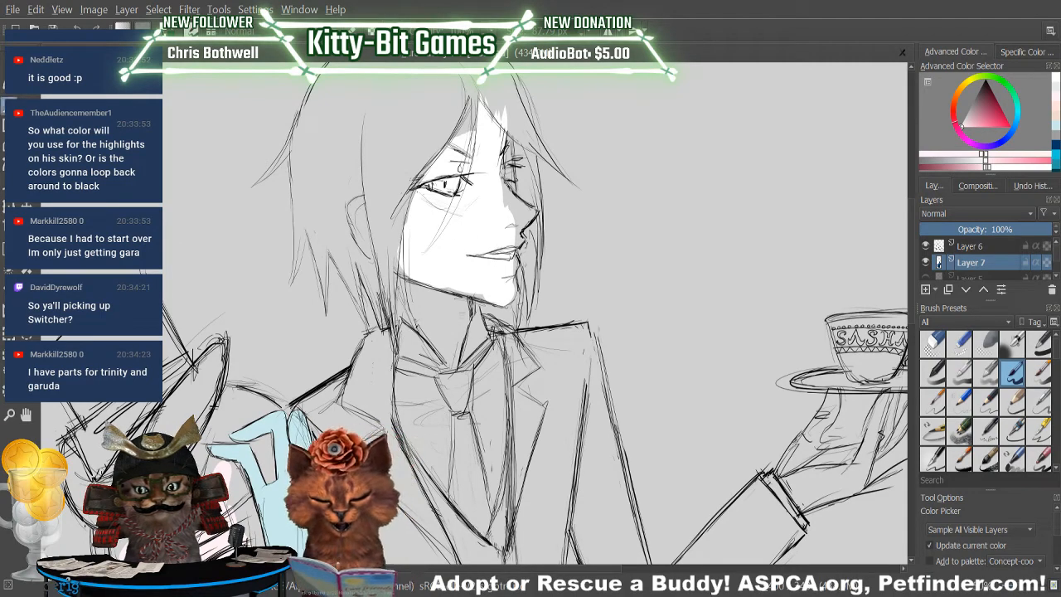
{"action": "key", "text": "b"}
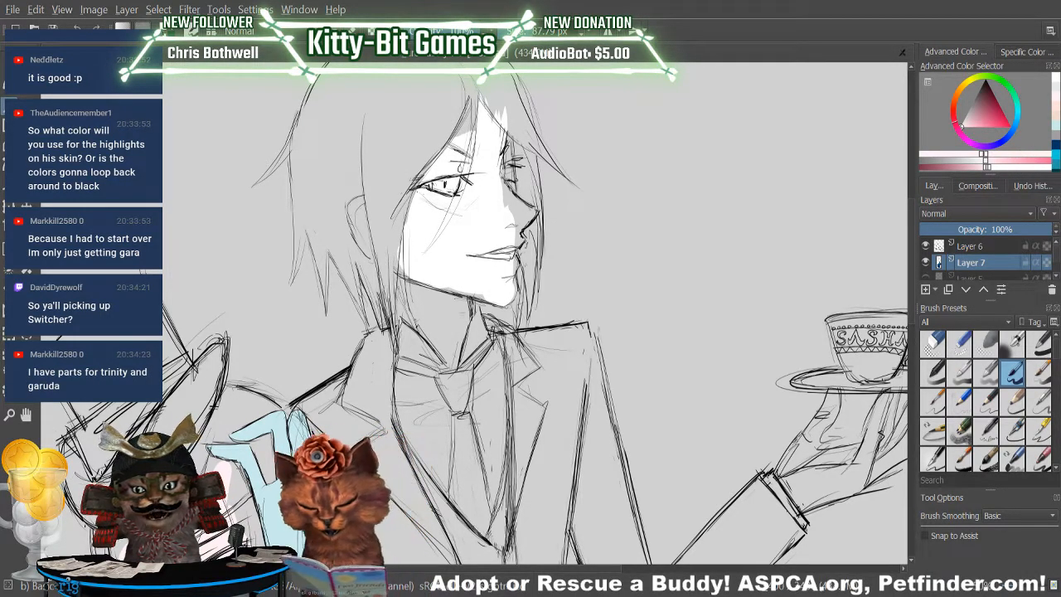
{"action": "key", "text": "p"}
{"action": "scroll", "coordinate": [912, 323], "scroll_direction": "down", "scroll_amount": 1}
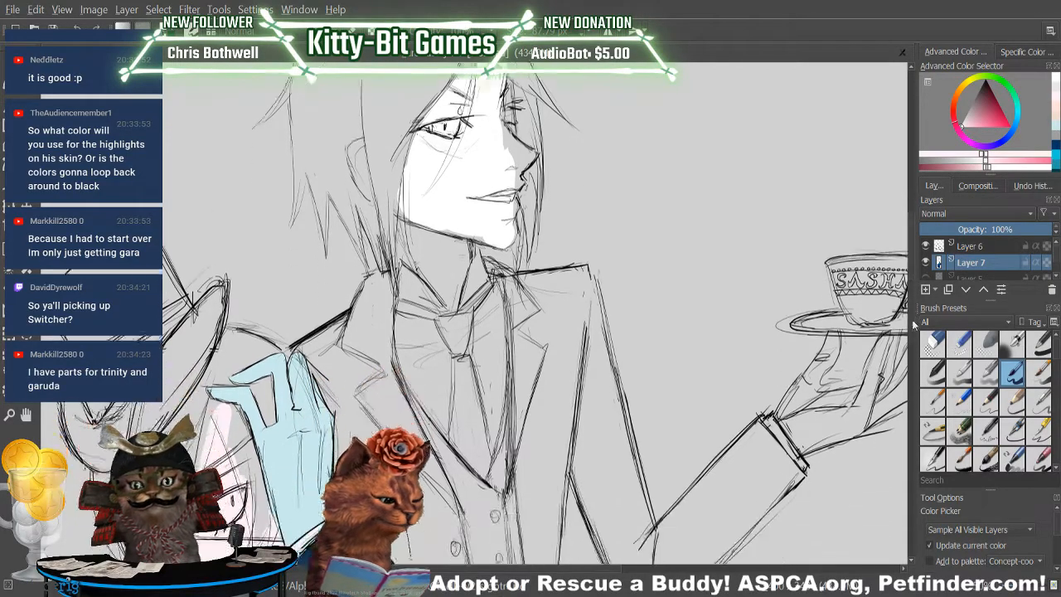
{"action": "scroll", "coordinate": [911, 323], "scroll_direction": "down", "scroll_amount": 4}
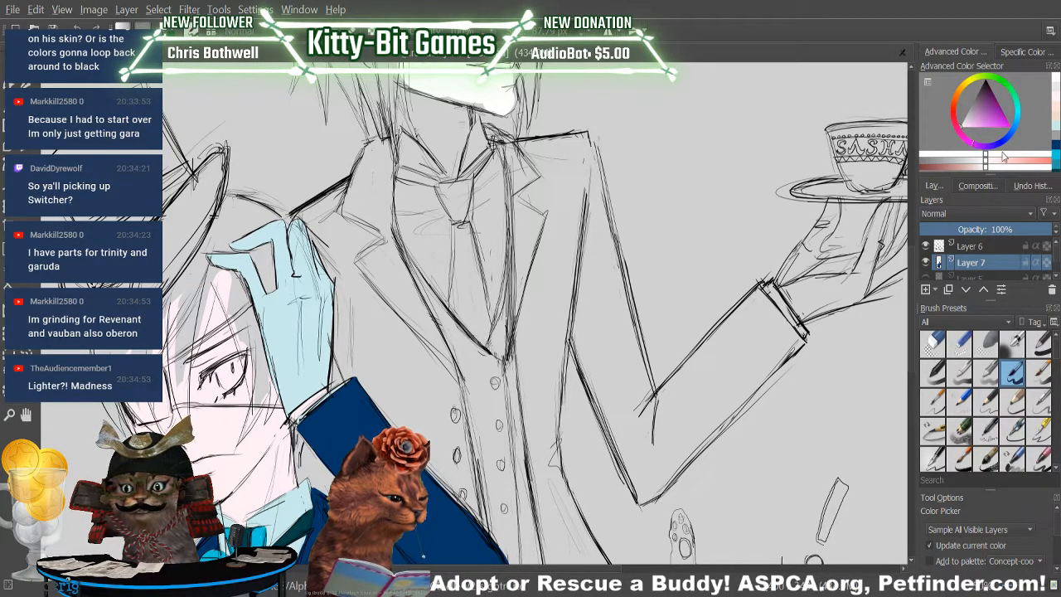
Mix a pale lavender and test it with the brush on the butler's cheek, undoing the test stroke.
{"action": "left_click_drag", "start_coordinate": [978, 144], "coordinate": [982, 149]}
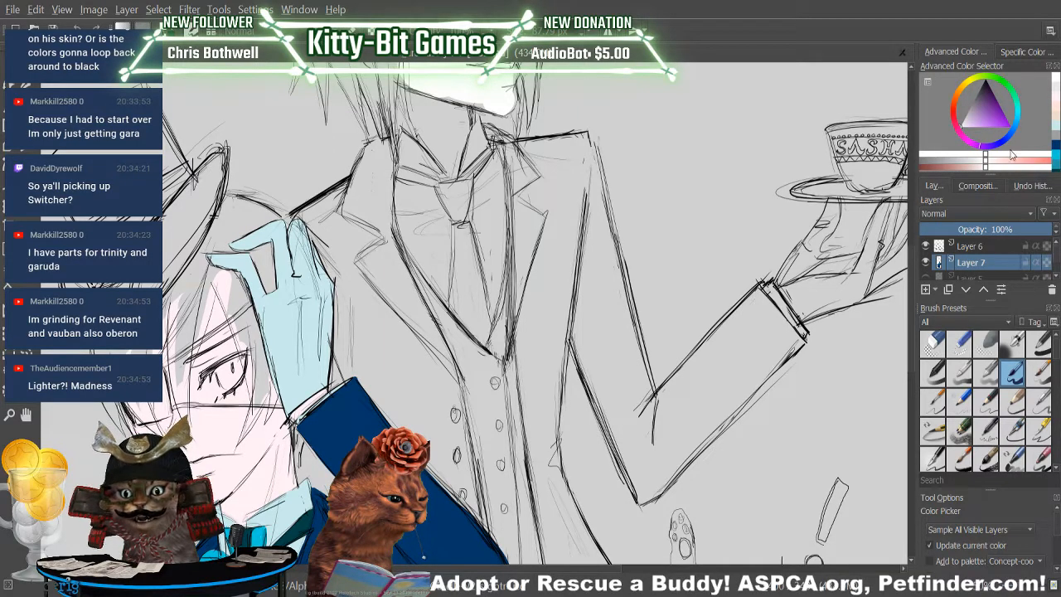
{"action": "left_click", "coordinate": [970, 126]}
{"action": "left_click", "coordinate": [963, 127]}
{"action": "left_click_drag", "start_coordinate": [979, 149], "coordinate": [960, 141]}
{"action": "left_click", "coordinate": [965, 131]}
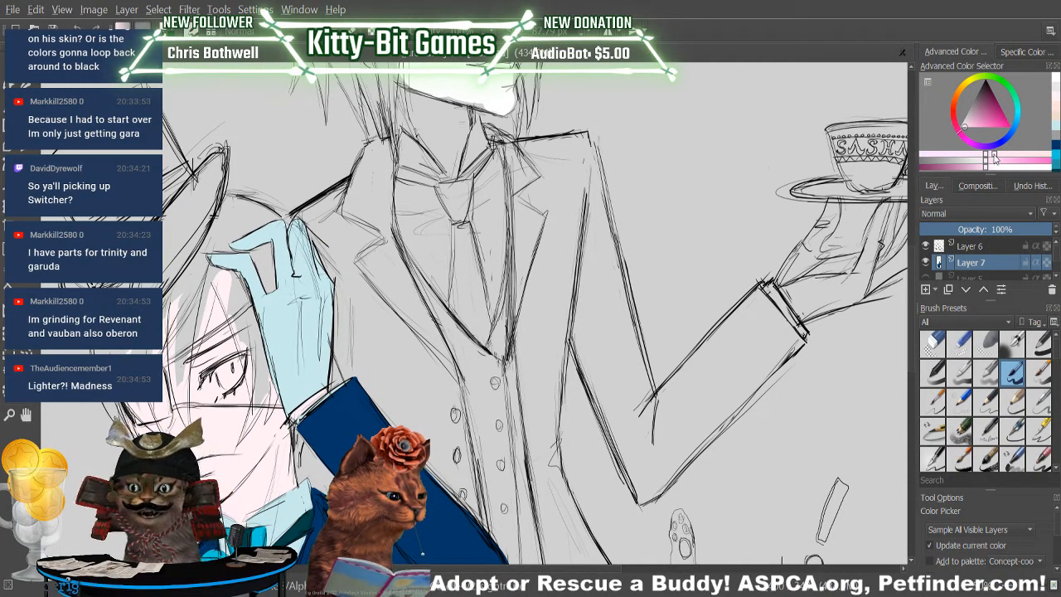
{"action": "left_click", "coordinate": [987, 155]}
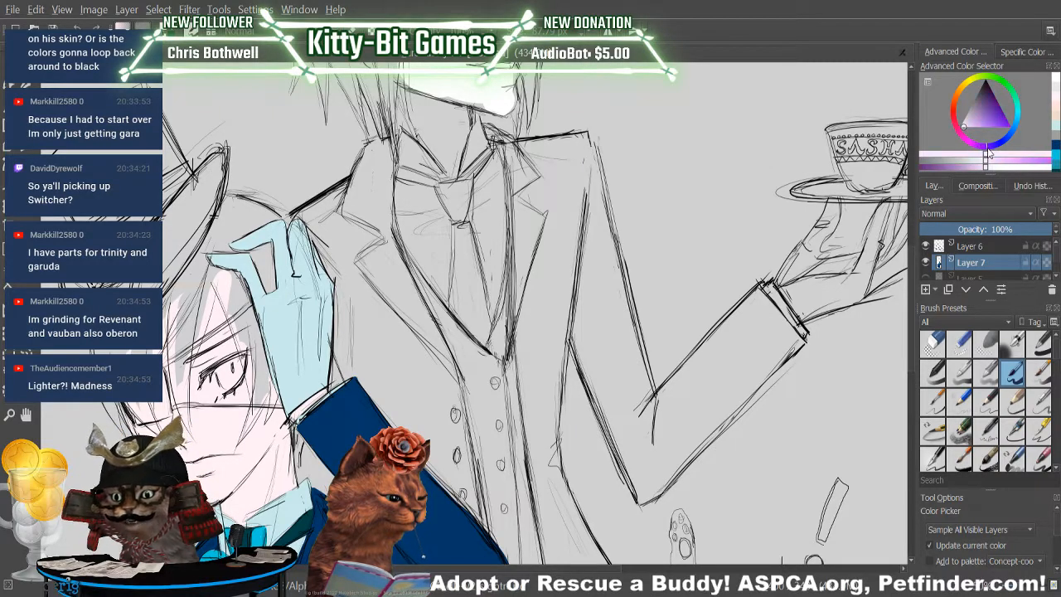
{"action": "left_click", "coordinate": [1004, 155]}
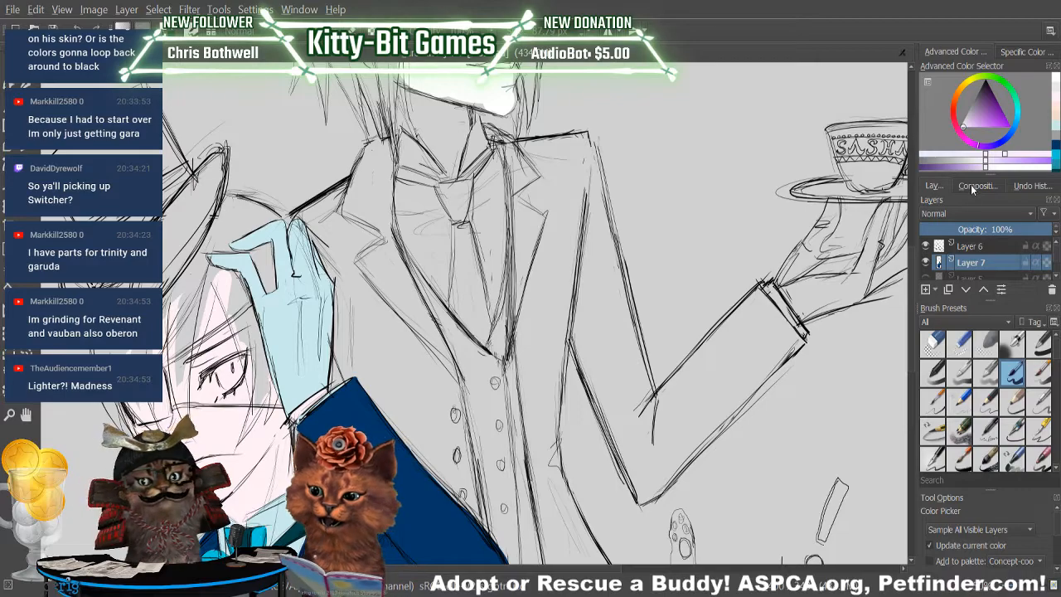
{"action": "scroll", "coordinate": [911, 315], "scroll_direction": "up", "scroll_amount": 5}
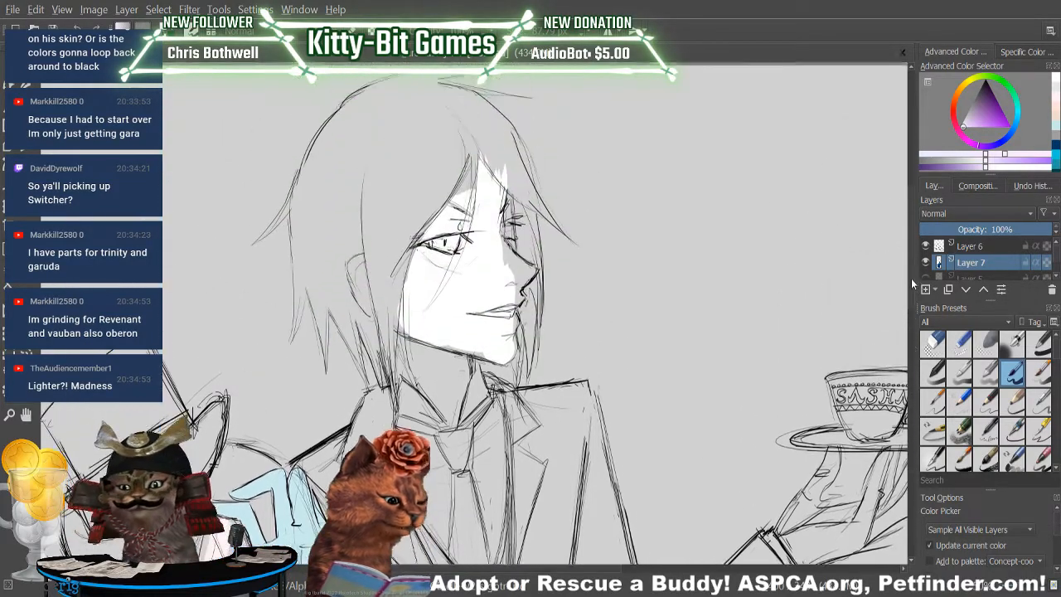
{"action": "key", "text": "b"}
{"action": "left_click_drag", "start_coordinate": [474, 285], "coordinate": [486, 277]}
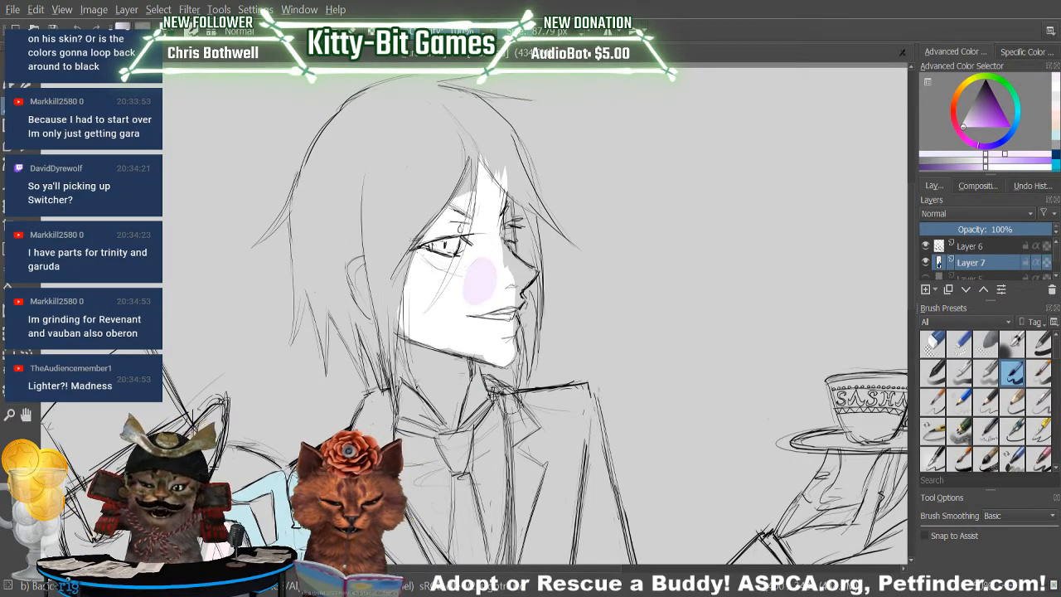
{"action": "key", "text": "ctrl+z"}
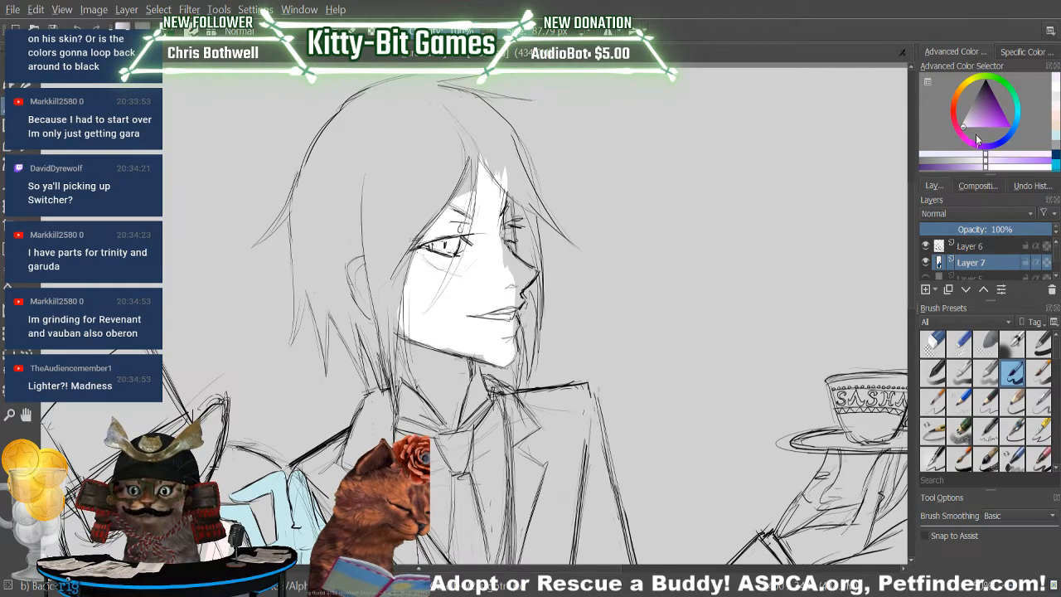
Test another pale lavender and a pale blue-violet on the butler's cheek, undoing each test stroke.
{"action": "left_click_drag", "start_coordinate": [985, 147], "coordinate": [975, 148]}
{"action": "left_click", "coordinate": [1005, 155]}
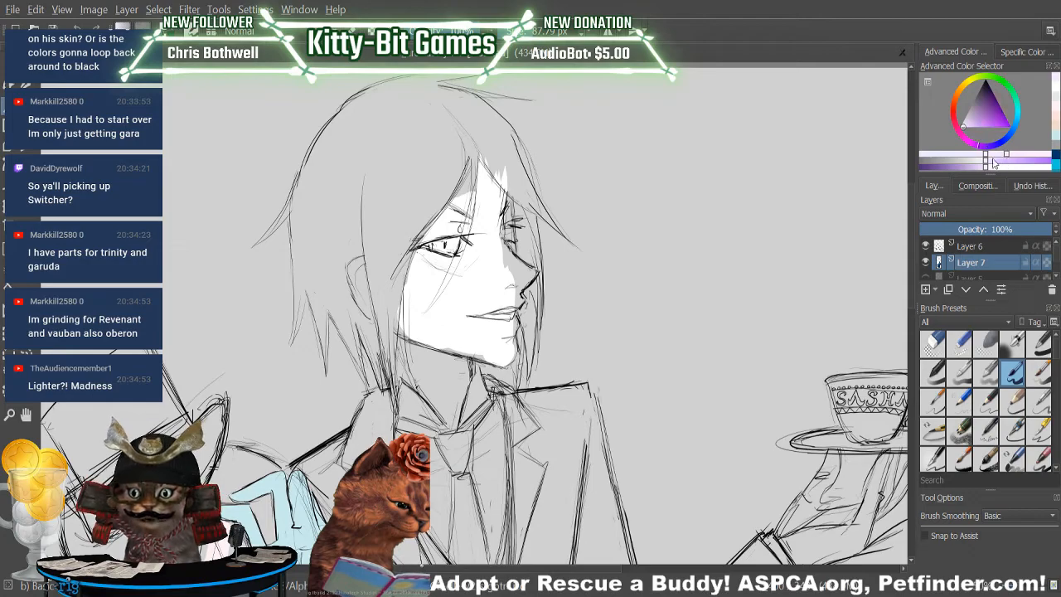
{"action": "left_click_drag", "start_coordinate": [472, 287], "coordinate": [480, 298]}
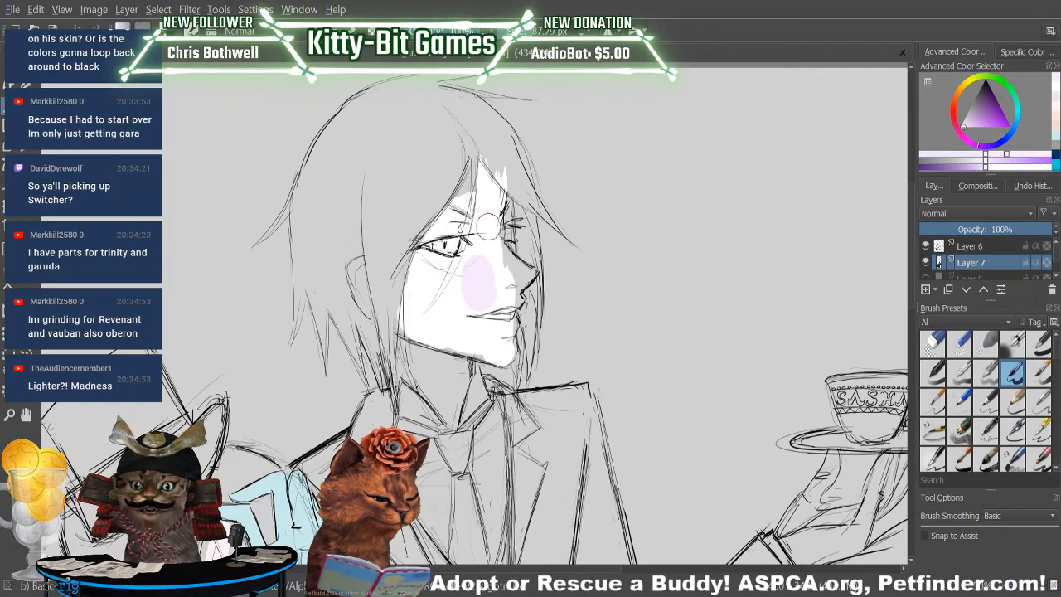
{"action": "key", "text": "ctrl+z"}
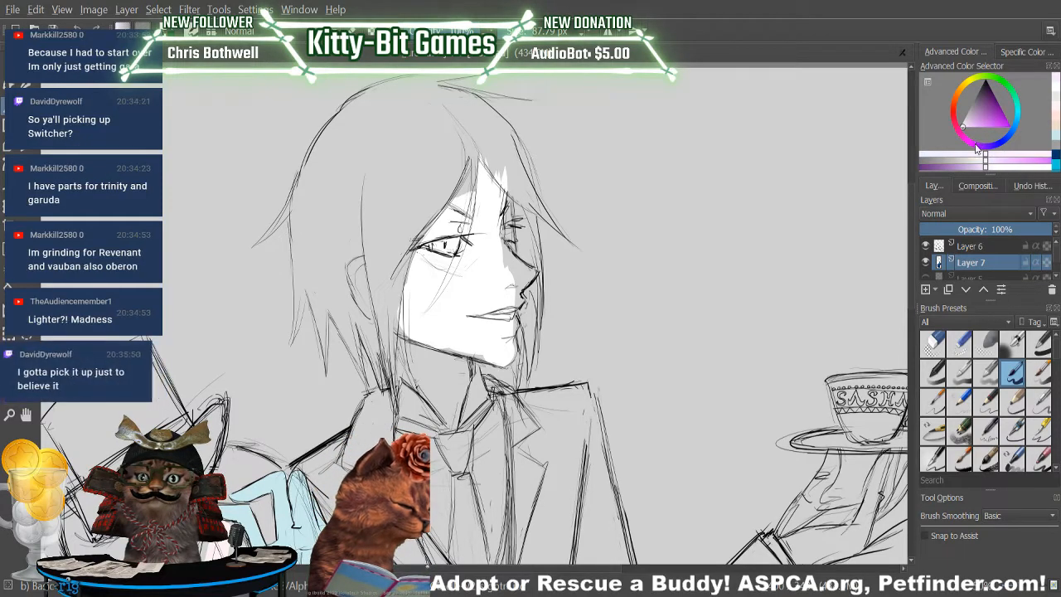
{"action": "left_click", "coordinate": [1000, 150]}
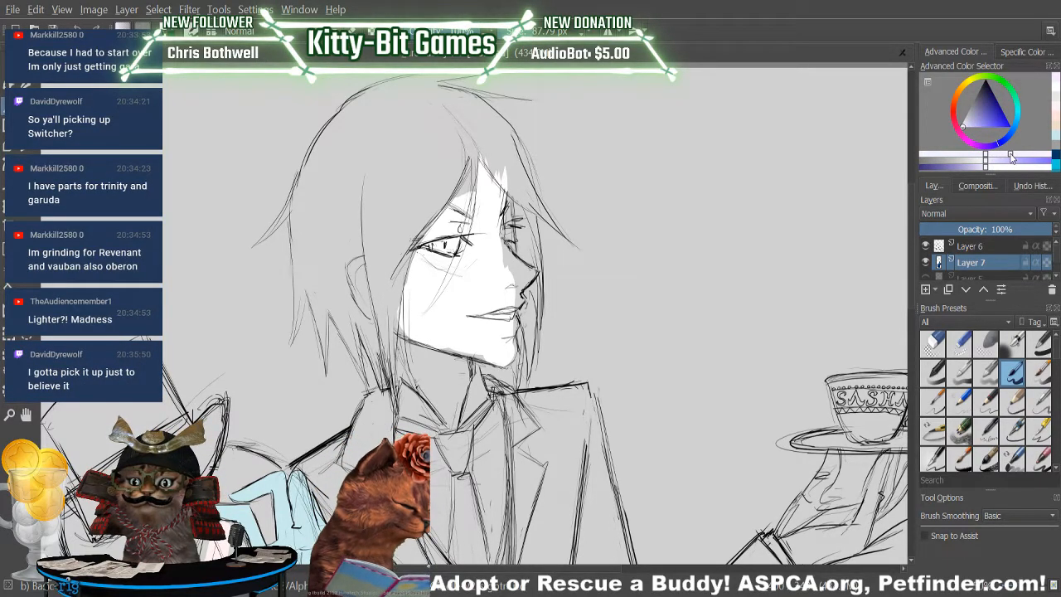
{"action": "mouse_move", "coordinate": [469, 298]}
{"action": "left_mouse_down"}
{"action": "mouse_move", "coordinate": [474, 278]}
{"action": "mouse_move", "coordinate": [484, 290]}
{"action": "left_mouse_up"}
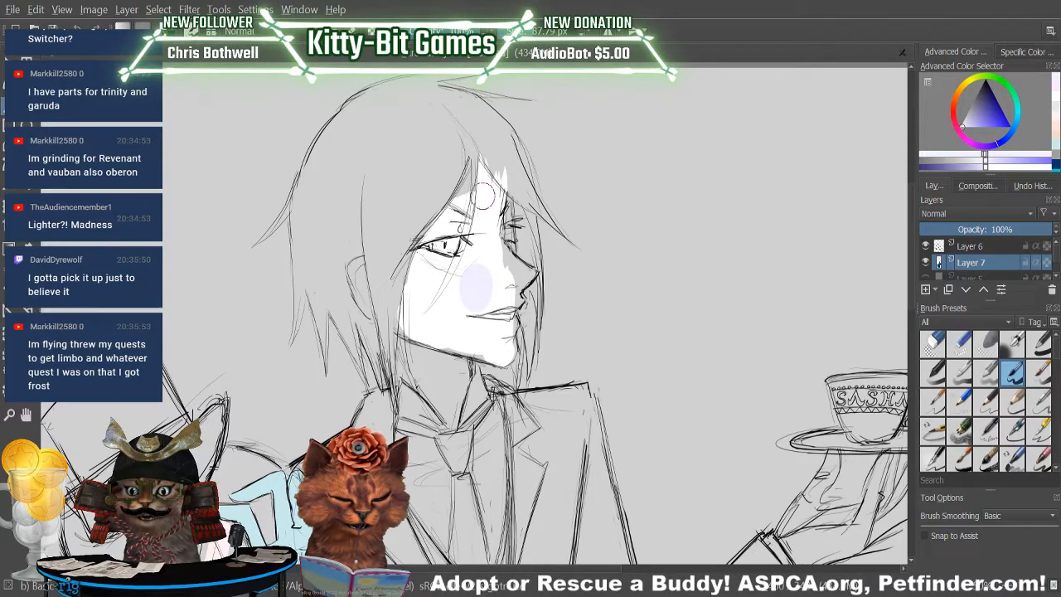
{"action": "left_click", "coordinate": [76, 28]}
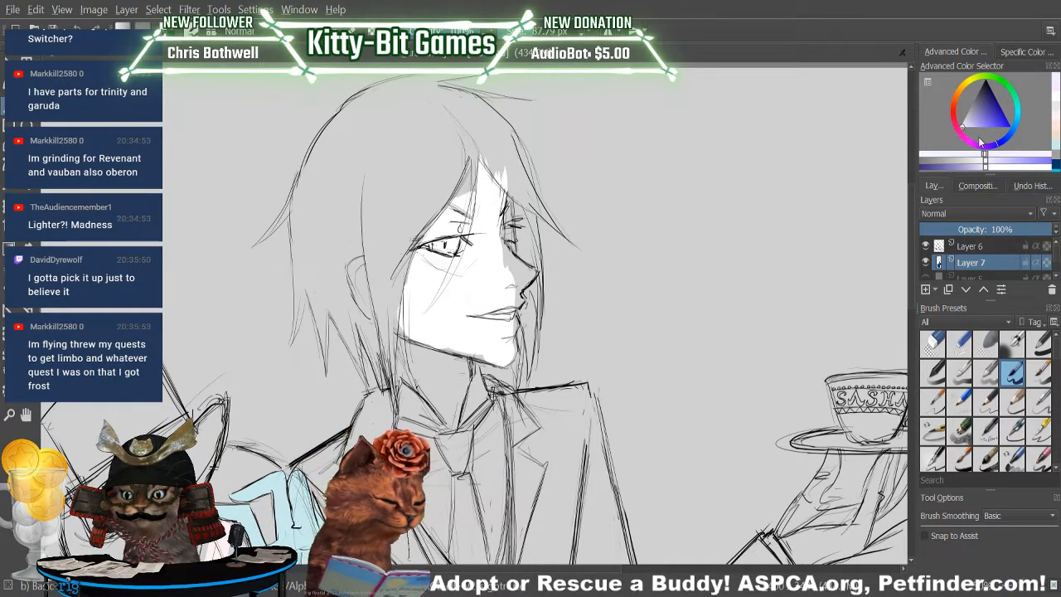
Shift the hue to a pale magenta-pink and test it on the butler's cheek, undoing the test stroke.
{"action": "left_click_drag", "start_coordinate": [998, 148], "coordinate": [968, 143]}
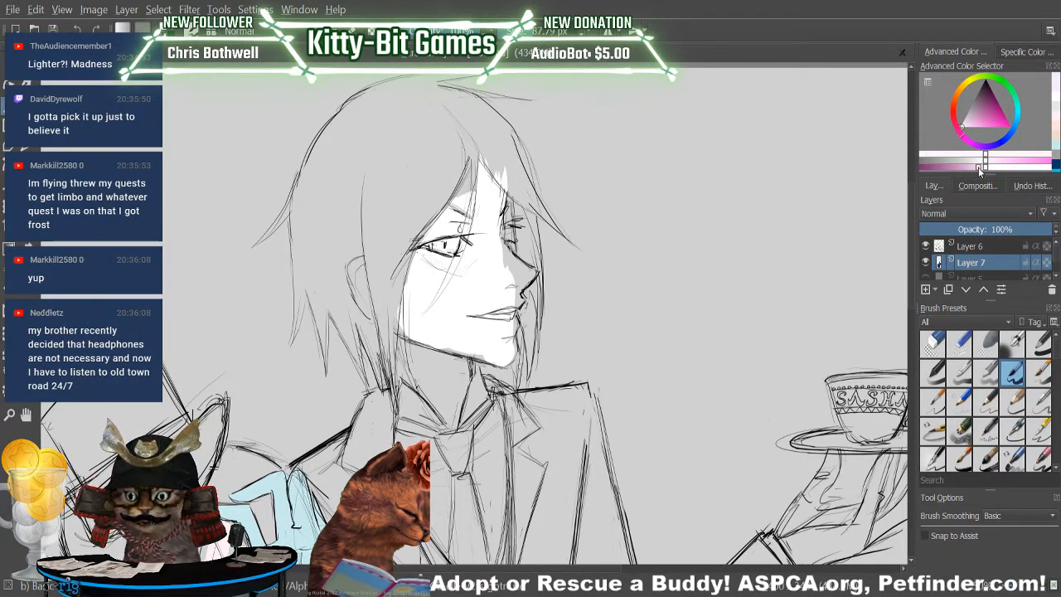
{"action": "mouse_move", "coordinate": [469, 267]}
{"action": "left_mouse_down"}
{"action": "mouse_move", "coordinate": [484, 283]}
{"action": "mouse_move", "coordinate": [478, 278]}
{"action": "left_mouse_up"}
{"action": "key", "text": "ctrl+z"}
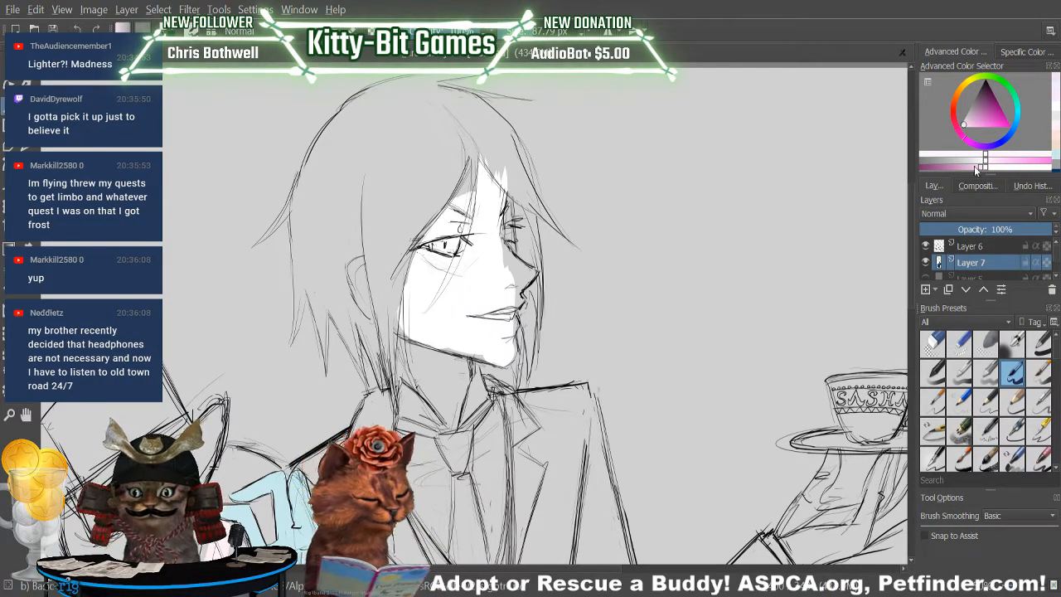
Brush a very pale pink over the butler's face from the cheek down to the chin.
{"action": "mouse_move", "coordinate": [456, 276]}
{"action": "left_mouse_down"}
{"action": "mouse_move", "coordinate": [490, 311]}
{"action": "mouse_move", "coordinate": [501, 288]}
{"action": "left_mouse_up"}
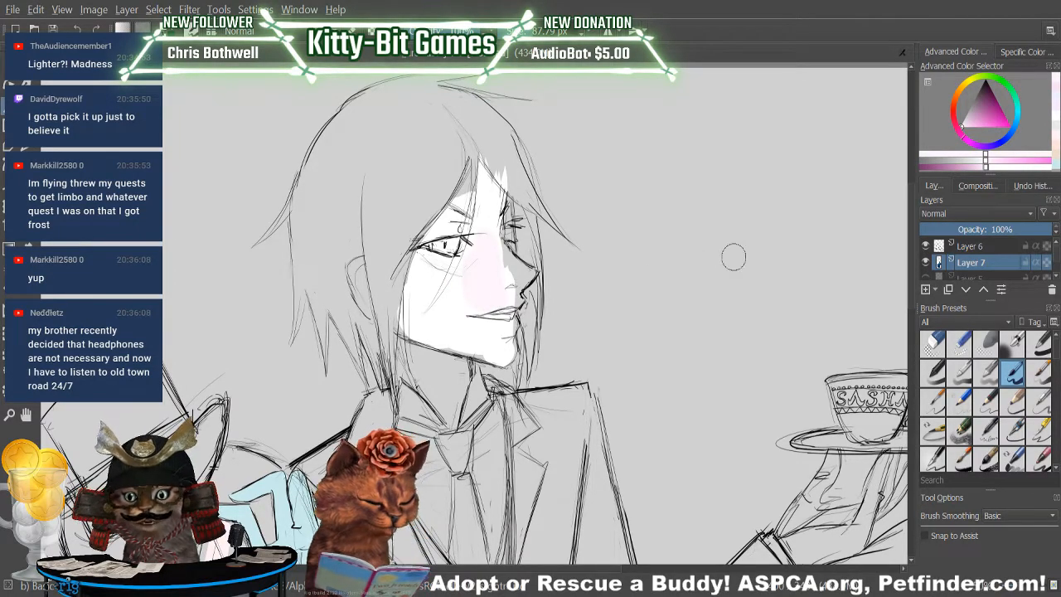
{"action": "scroll", "coordinate": [911, 271], "scroll_direction": "down", "scroll_amount": 3}
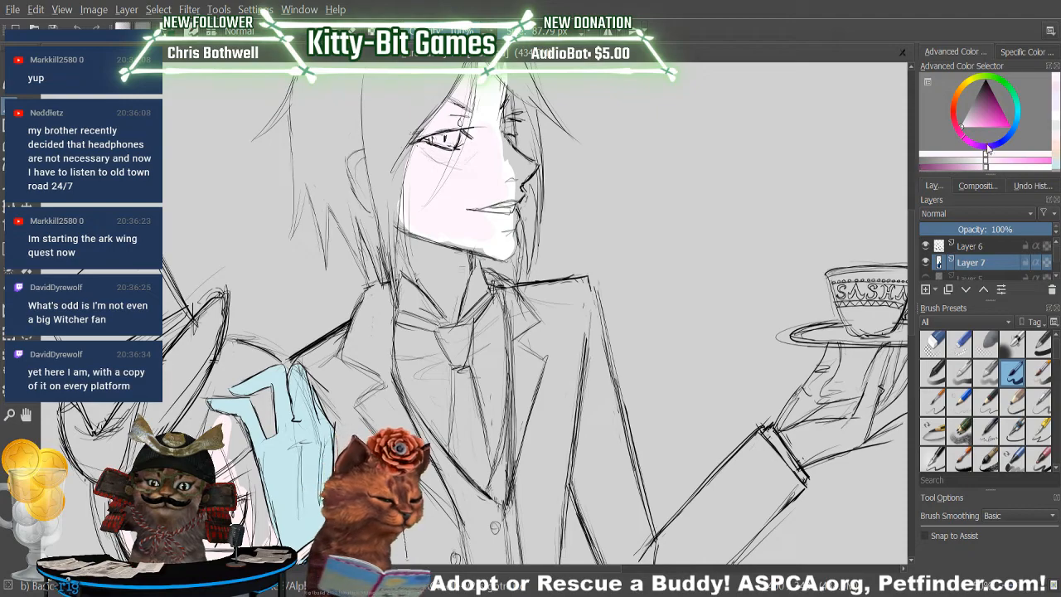
Shift the hue to a pale blue-violet and test it across the butler's cheek and jaw, undoing the test strokes.
{"action": "left_click_drag", "start_coordinate": [966, 139], "coordinate": [997, 154]}
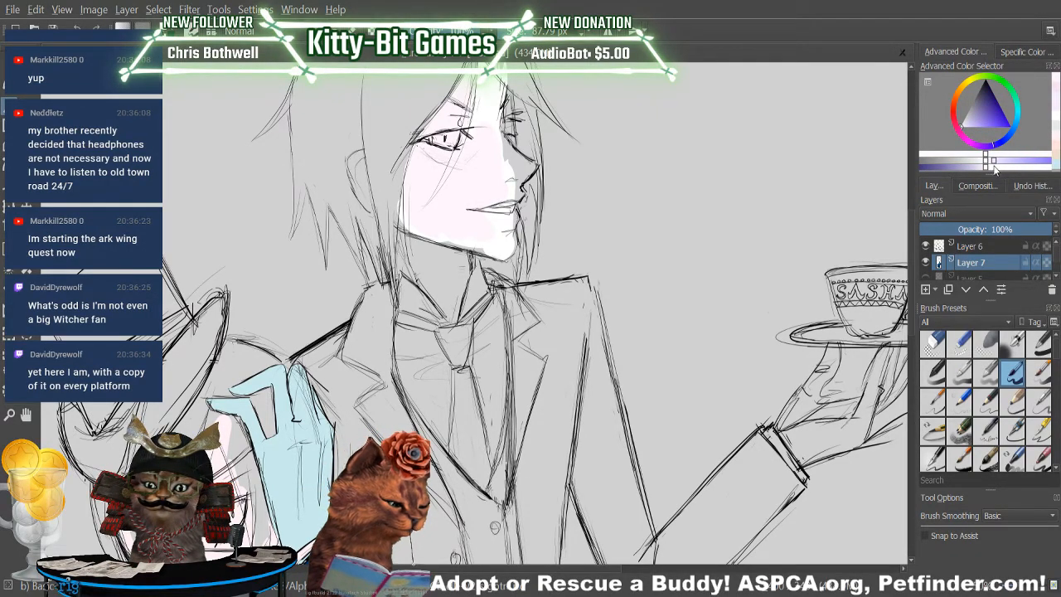
{"action": "left_click_drag", "start_coordinate": [484, 207], "coordinate": [480, 182]}
{"action": "mouse_move", "coordinate": [472, 226]}
{"action": "left_mouse_down"}
{"action": "mouse_move", "coordinate": [493, 241]}
{"action": "mouse_move", "coordinate": [427, 178]}
{"action": "mouse_move", "coordinate": [489, 242]}
{"action": "mouse_move", "coordinate": [460, 214]}
{"action": "mouse_move", "coordinate": [467, 185]}
{"action": "mouse_move", "coordinate": [432, 210]}
{"action": "mouse_move", "coordinate": [462, 137]}
{"action": "left_mouse_up"}
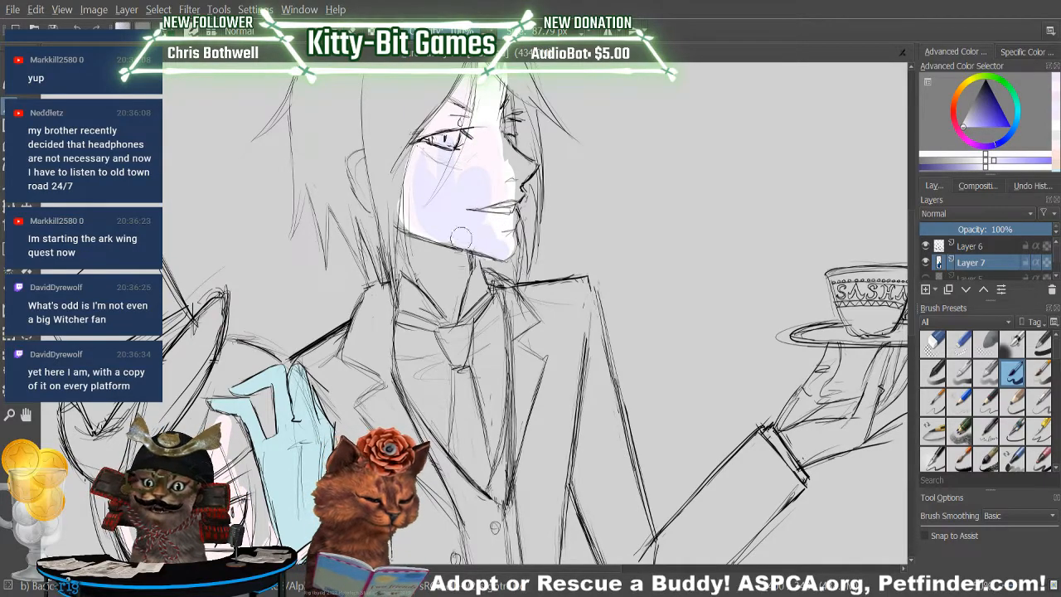
{"action": "left_click", "coordinate": [79, 29]}
{"action": "left_click", "coordinate": [80, 29]}
{"action": "left_click", "coordinate": [80, 29]}
{"action": "left_click", "coordinate": [79, 29]}
{"action": "left_click", "coordinate": [79, 29]}
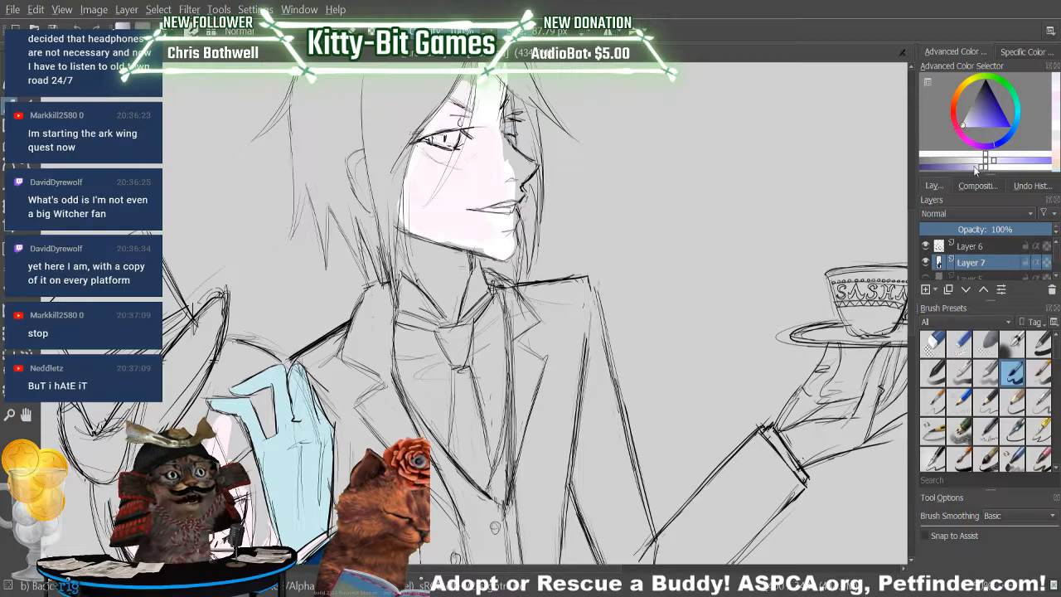
Test a slightly greyer blue-violet down the butler's forehead, nose and cheek, undoing the test strokes.
{"action": "mouse_move", "coordinate": [462, 207]}
{"action": "left_mouse_down"}
{"action": "mouse_move", "coordinate": [462, 174]}
{"action": "mouse_move", "coordinate": [463, 200]}
{"action": "mouse_move", "coordinate": [498, 165]}
{"action": "mouse_move", "coordinate": [469, 190]}
{"action": "mouse_move", "coordinate": [499, 192]}
{"action": "left_mouse_up"}
{"action": "left_click_drag", "start_coordinate": [494, 84], "coordinate": [498, 187]}
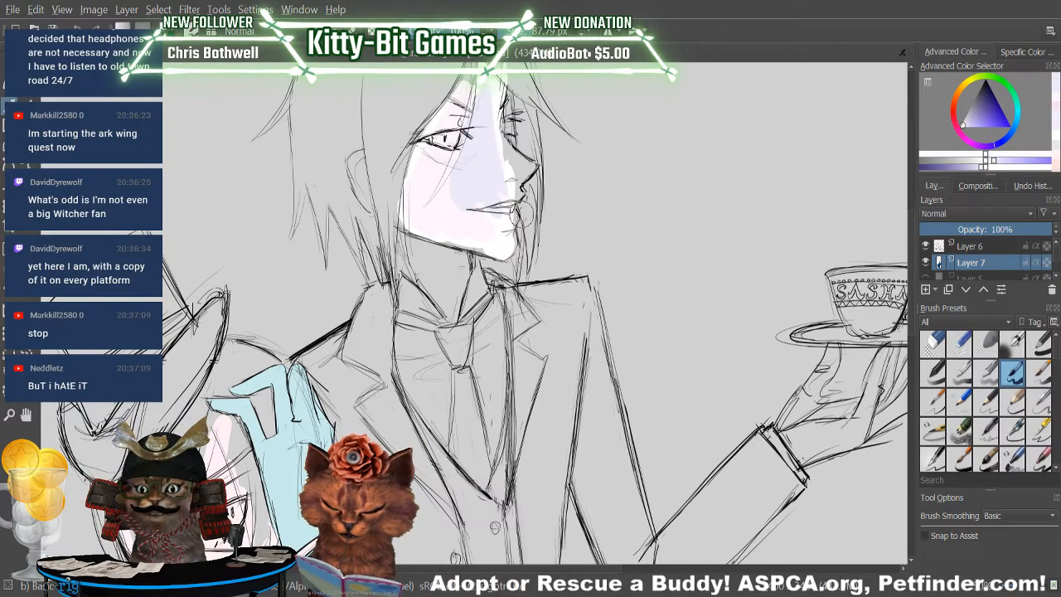
{"action": "key", "text": "ctrl+z"}
{"action": "key", "text": "ctrl+z"}
{"action": "key", "text": "ctrl+z"}
{"action": "key", "text": "ctrl+z"}
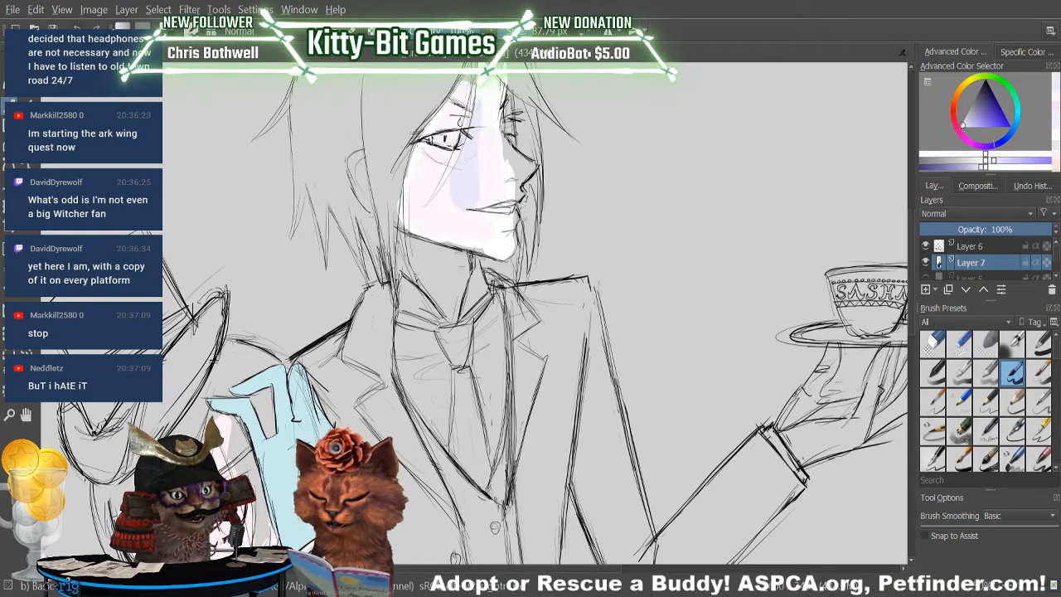
{"action": "key", "text": "ctrl+z"}
{"action": "key", "text": "ctrl+z"}
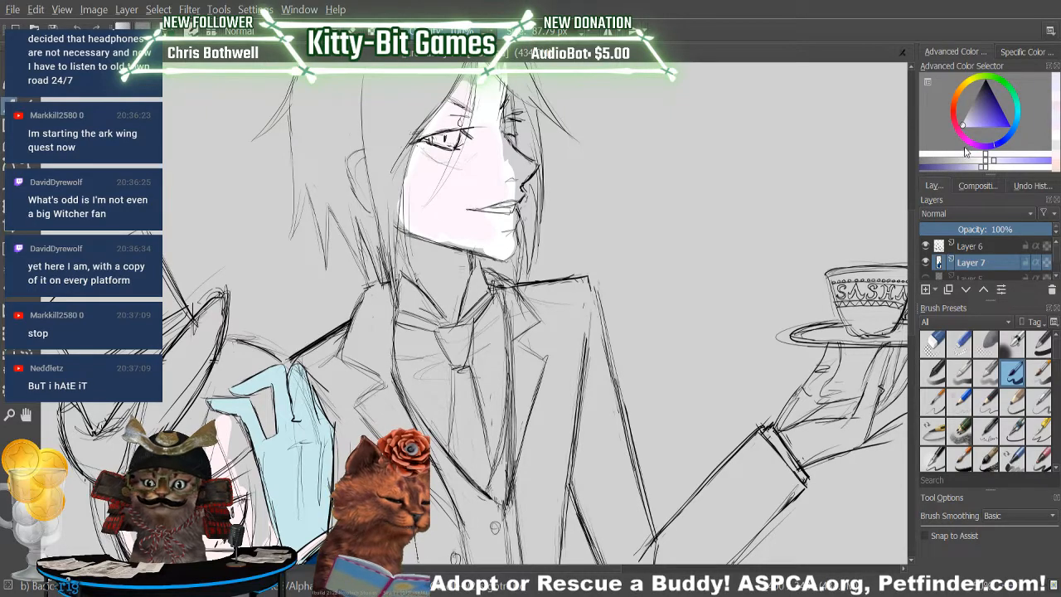
Mix a light greyish pink and dab an oval test patch on the butler's cheek.
{"action": "left_click", "coordinate": [959, 102]}
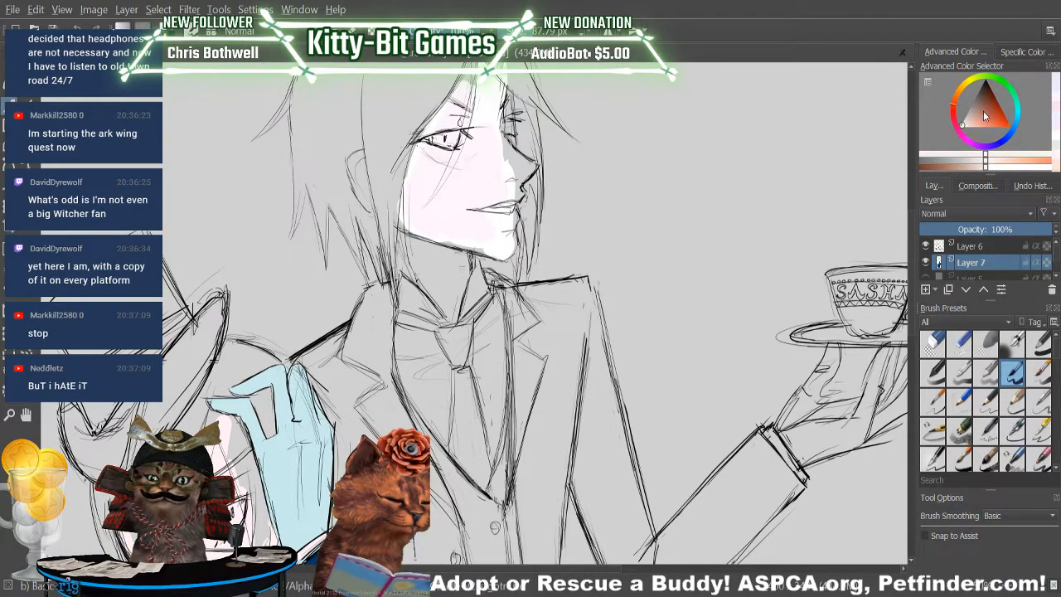
{"action": "left_click", "coordinate": [960, 119]}
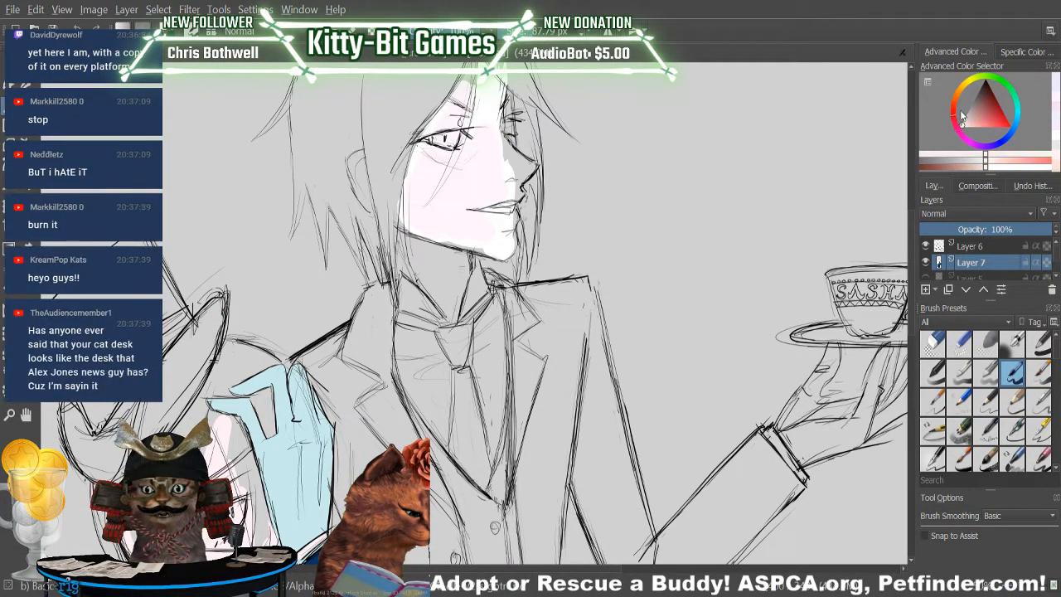
{"action": "left_click_drag", "start_coordinate": [976, 130], "coordinate": [969, 108]}
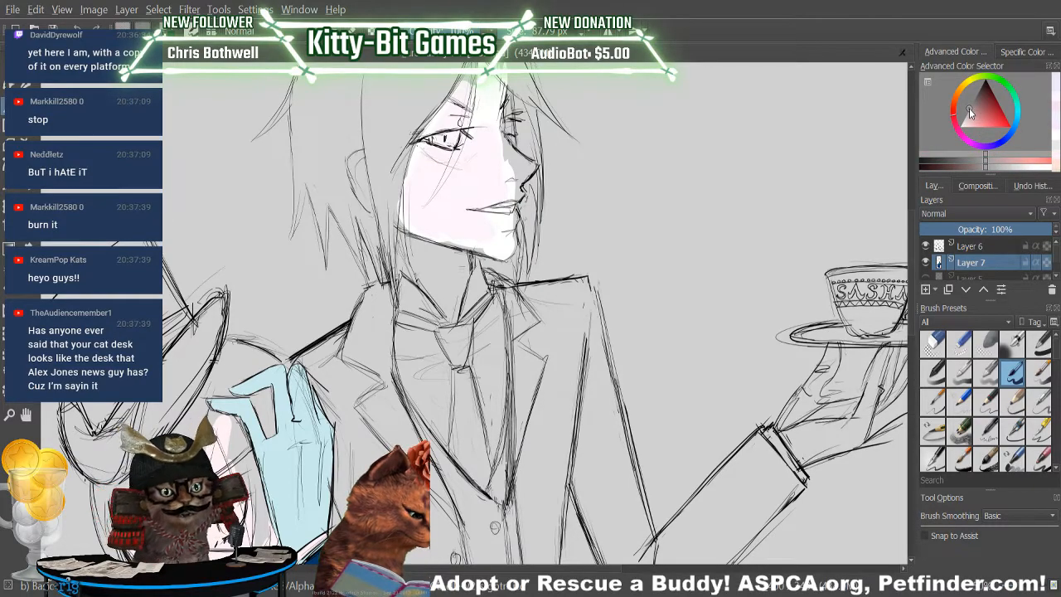
{"action": "left_click", "coordinate": [999, 168]}
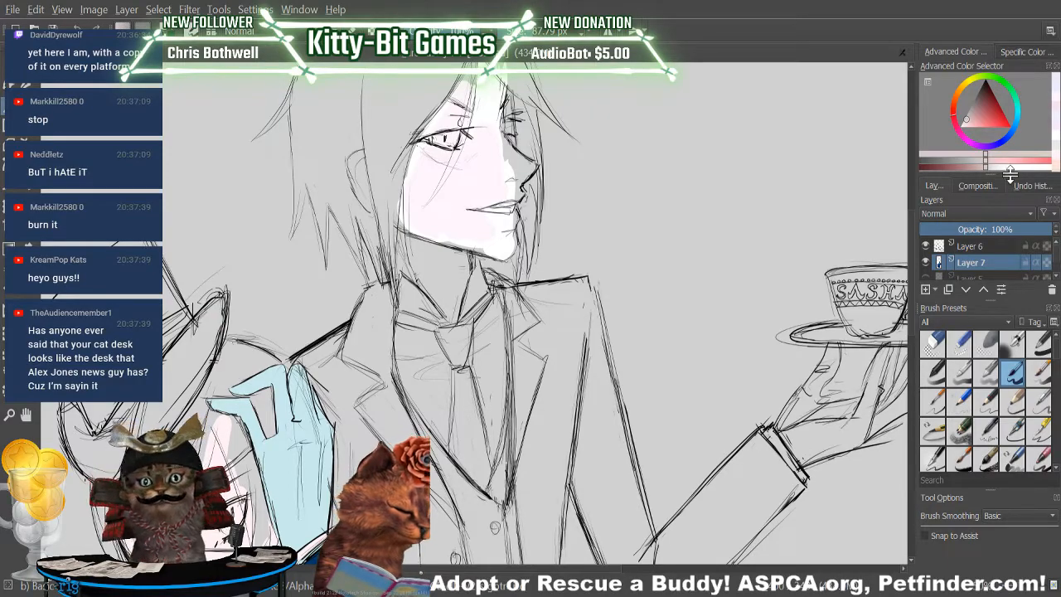
{"action": "left_click", "coordinate": [974, 156]}
{"action": "left_click_drag", "start_coordinate": [976, 156], "coordinate": [948, 162]}
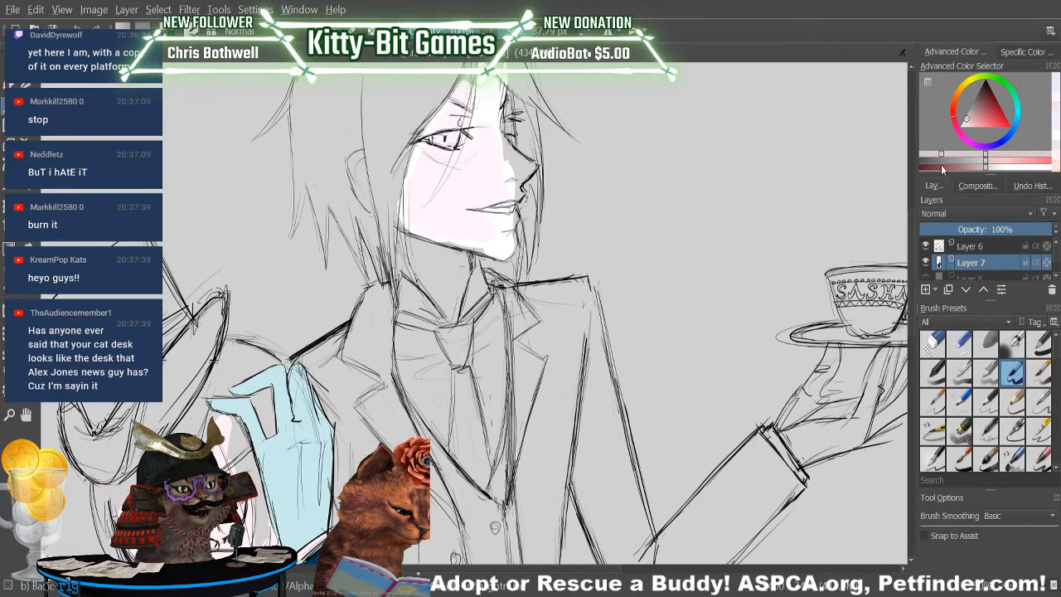
{"action": "left_click", "coordinate": [966, 122]}
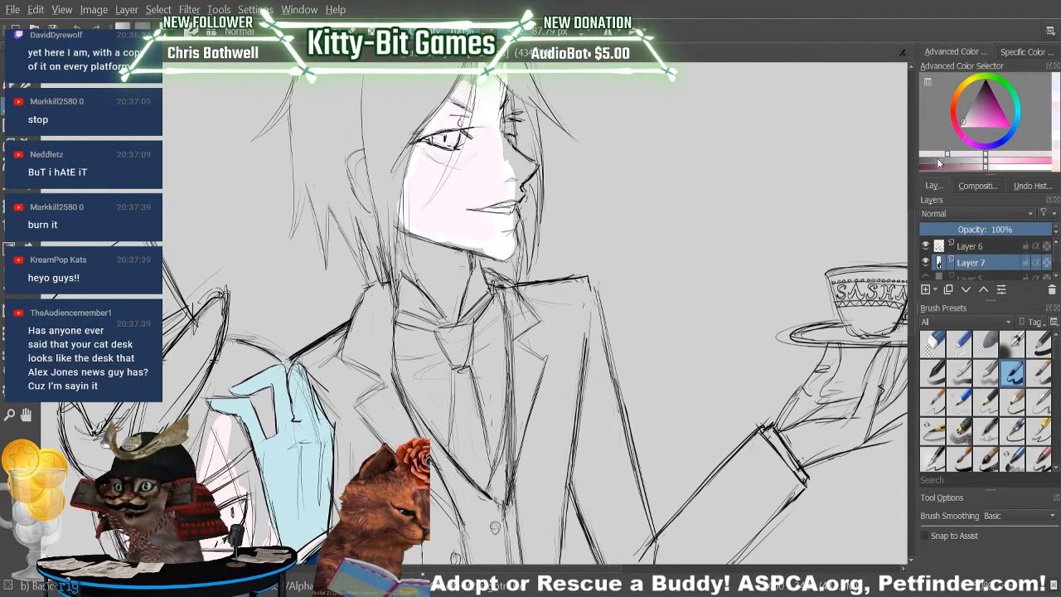
{"action": "left_click_drag", "start_coordinate": [467, 191], "coordinate": [487, 171]}
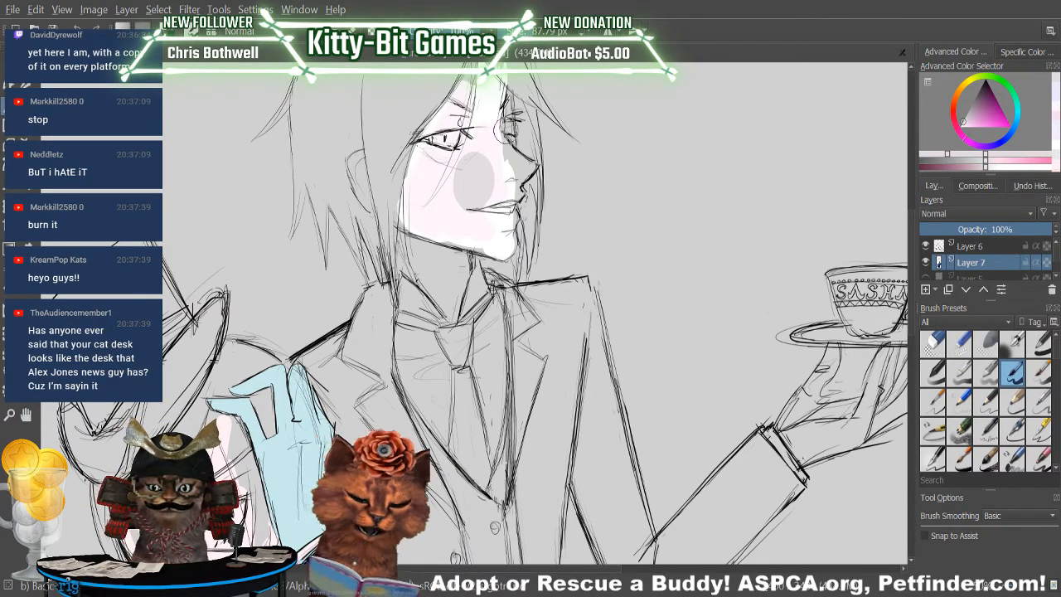
Compare the patch with the boy's skin and extend the greyish pink across the butler's cheek beneath the eye.
{"action": "scroll", "coordinate": [900, 273], "scroll_direction": "down", "scroll_amount": 5}
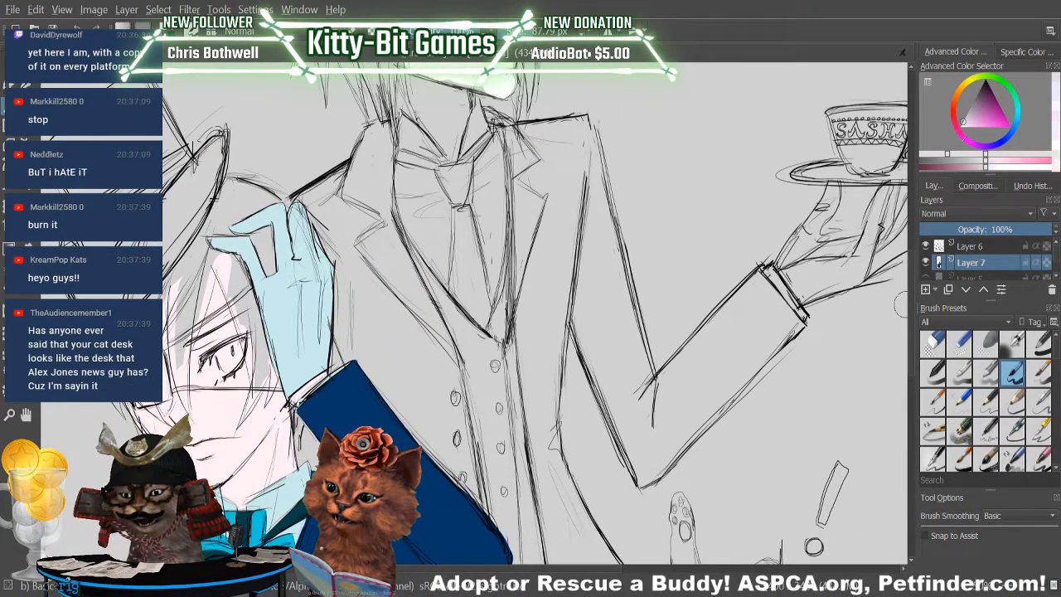
{"action": "scroll", "coordinate": [909, 306], "scroll_direction": "up", "scroll_amount": 5}
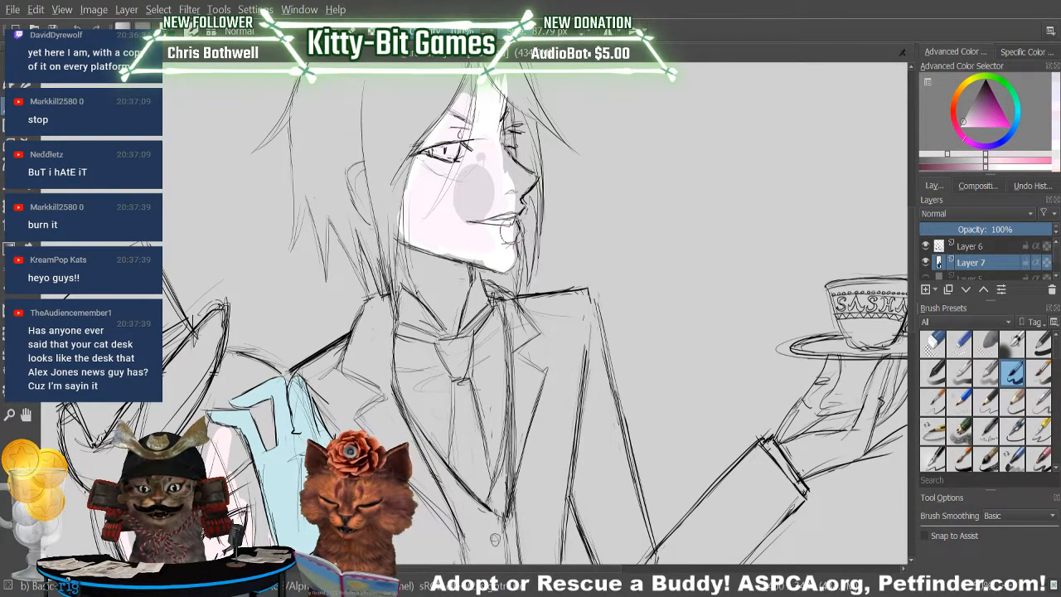
{"action": "left_click_drag", "start_coordinate": [432, 163], "coordinate": [433, 191]}
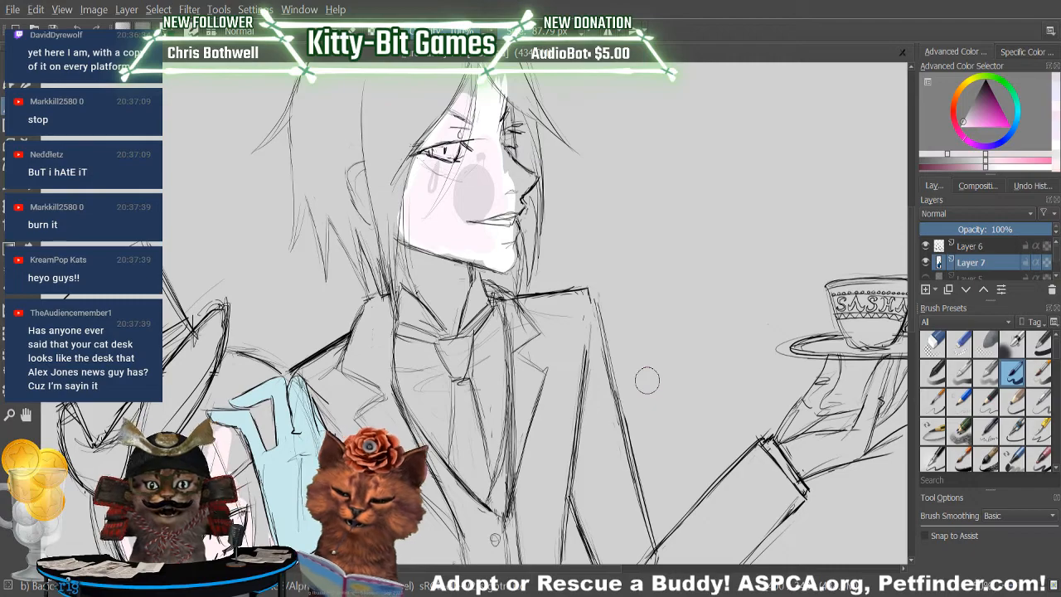
{"action": "mouse_move", "coordinate": [445, 189]}
{"action": "left_mouse_down"}
{"action": "mouse_move", "coordinate": [441, 170]}
{"action": "mouse_move", "coordinate": [439, 185]}
{"action": "left_mouse_up"}
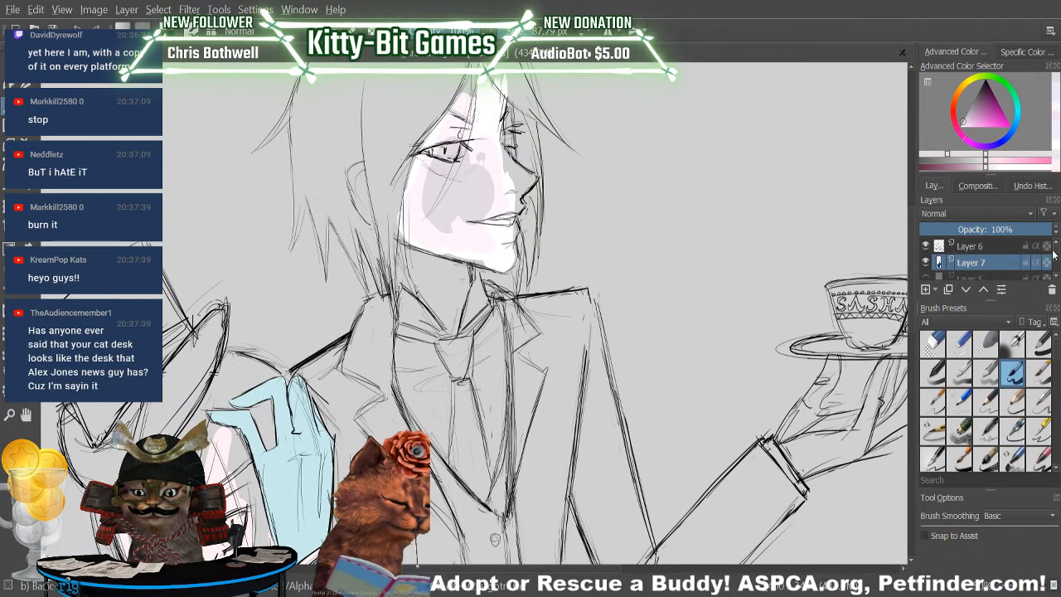
Make Layer 3 active and choose a dark grey for the background.
{"action": "scroll", "coordinate": [1058, 258], "scroll_direction": "down", "scroll_amount": 2}
{"action": "scroll", "coordinate": [1057, 259], "scroll_direction": "down", "scroll_amount": 1}
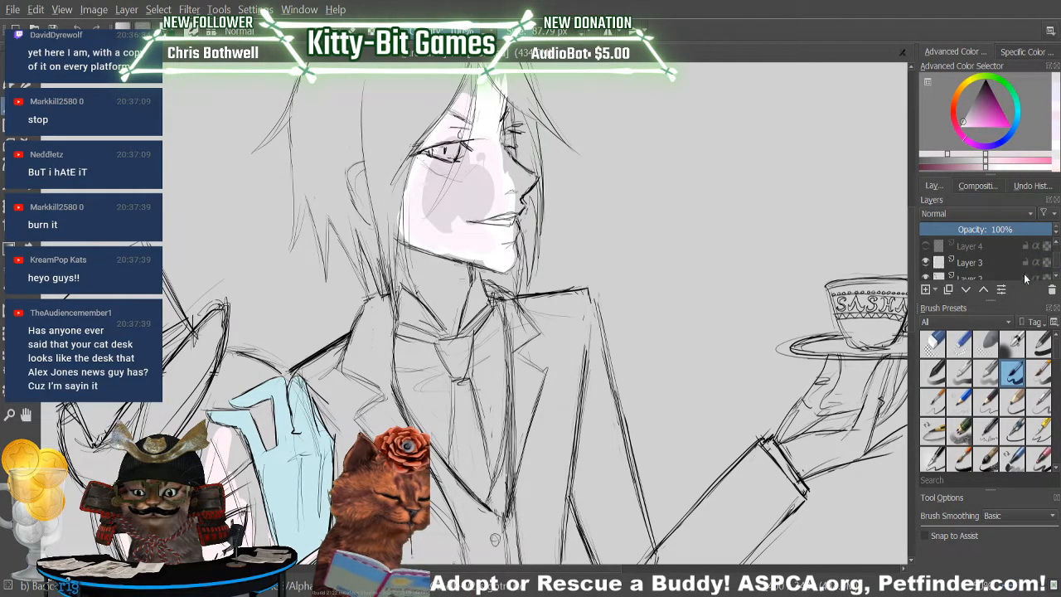
{"action": "left_click", "coordinate": [995, 262]}
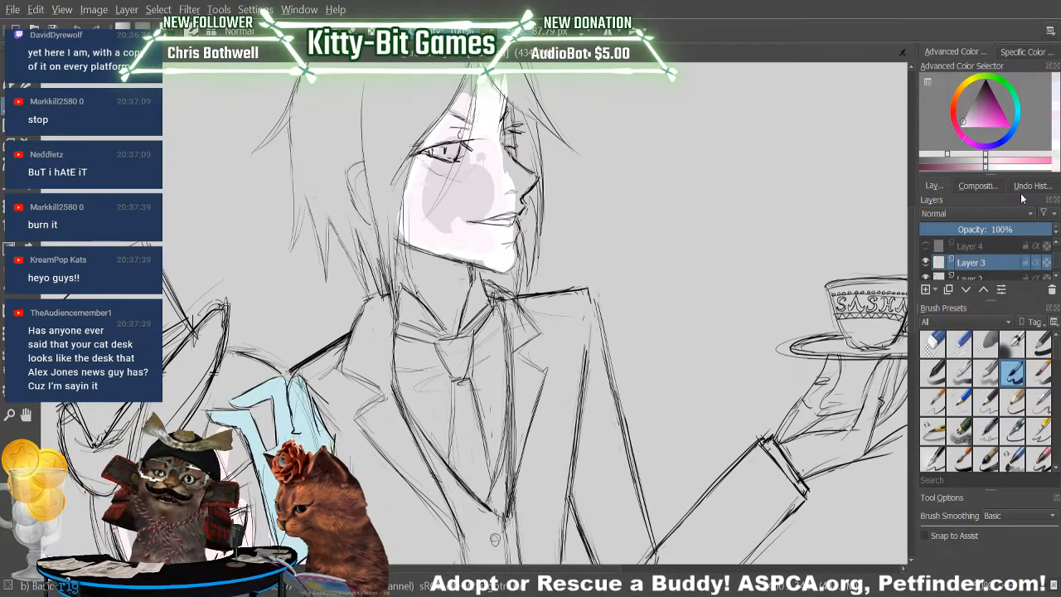
{"action": "left_click", "coordinate": [925, 161]}
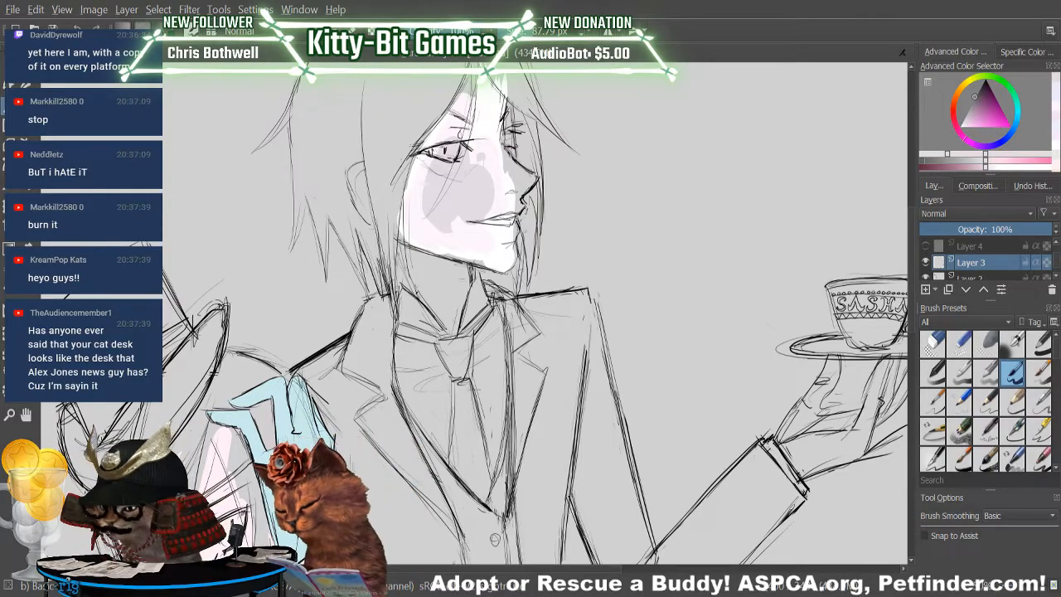
Try the dark grey as a background fill on Layer 3 and undo the fill.
{"action": "key", "text": "f"}
{"action": "left_click", "coordinate": [781, 212]}
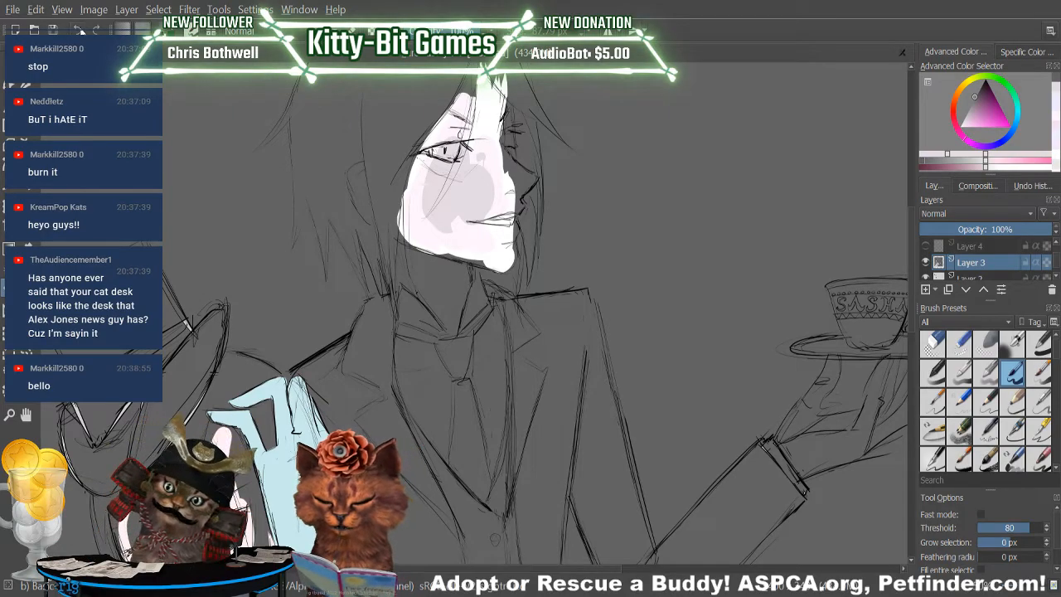
{"action": "left_click", "coordinate": [76, 29]}
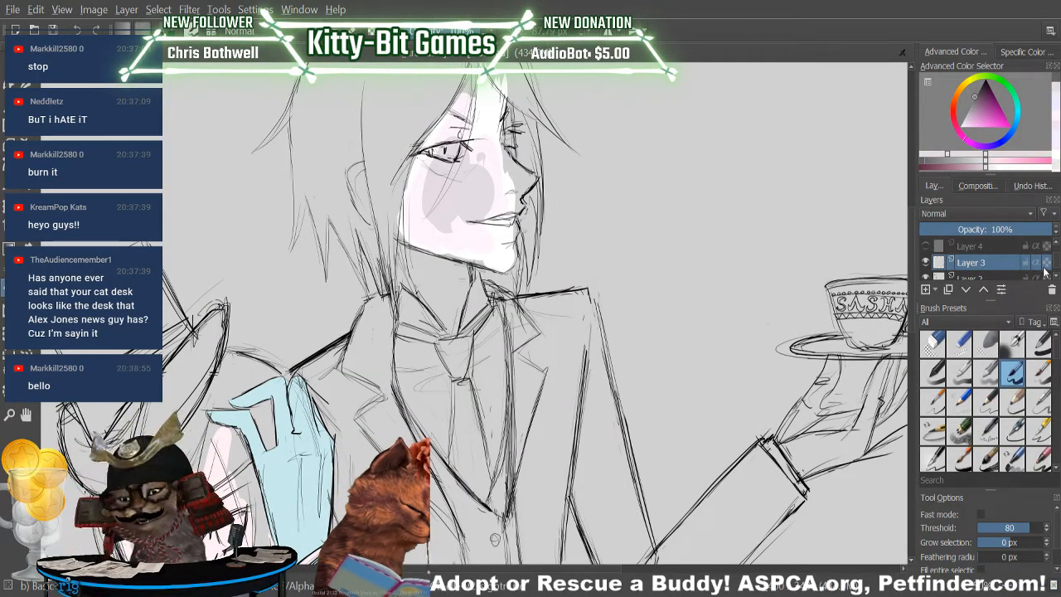
Check Layer 2, return to Layer 3 and fill the background around the figures with dark grey.
{"action": "scroll", "coordinate": [1052, 267], "scroll_direction": "down", "scroll_amount": 2}
{"action": "scroll", "coordinate": [1057, 267], "scroll_direction": "up", "scroll_amount": 1}
{"action": "left_click", "coordinate": [973, 263]}
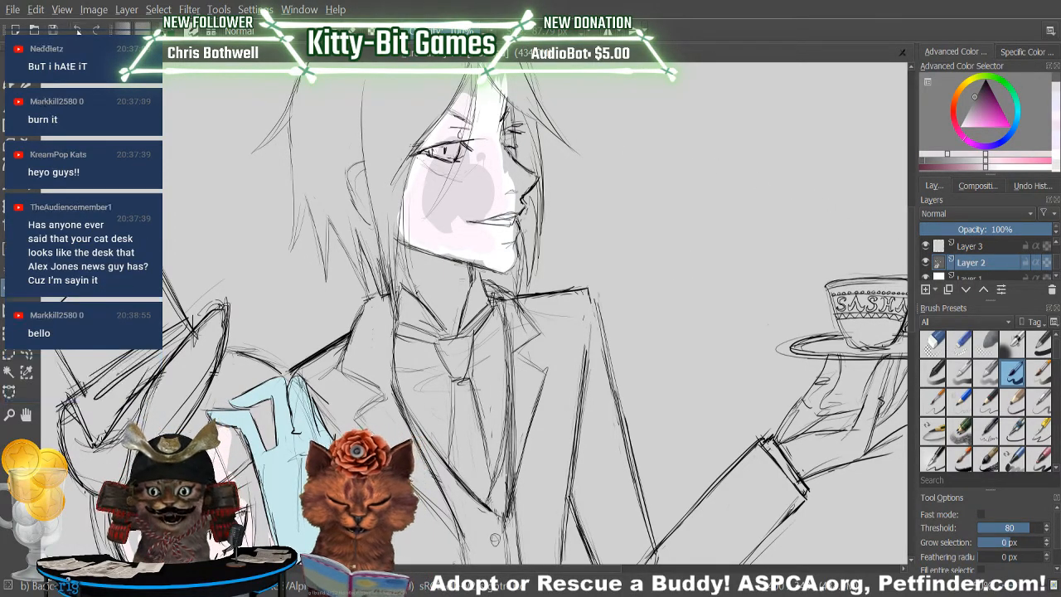
{"action": "left_click", "coordinate": [972, 246]}
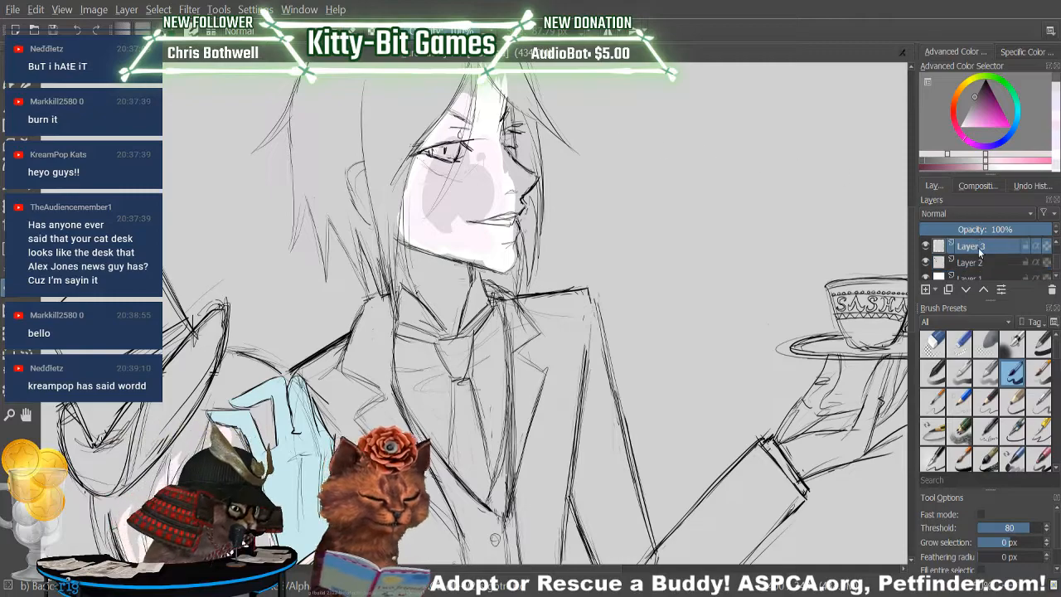
{"action": "left_click", "coordinate": [744, 235]}
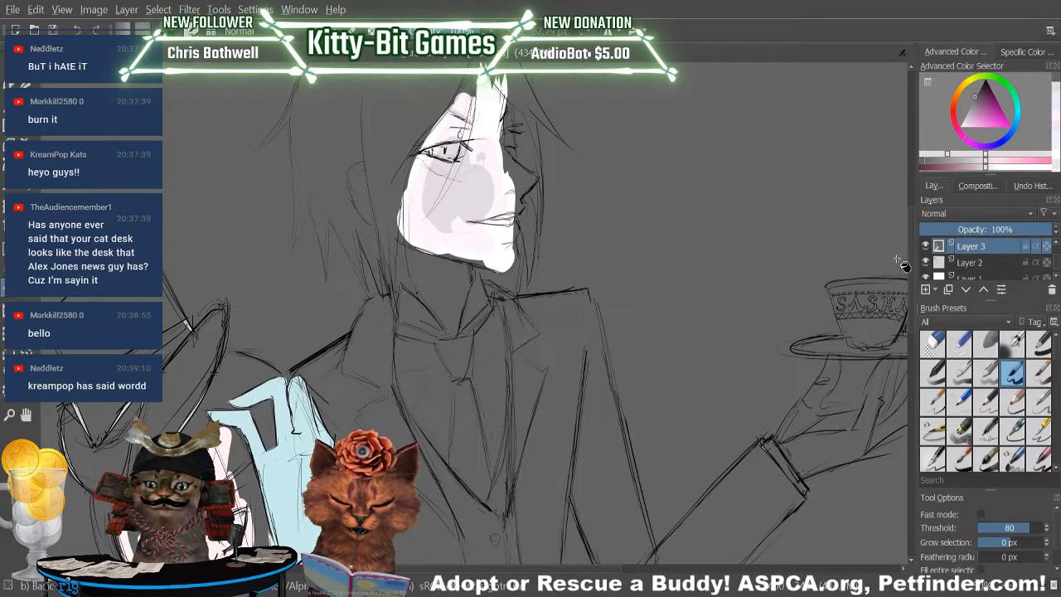
{"action": "scroll", "coordinate": [905, 267], "scroll_direction": "down", "scroll_amount": 5}
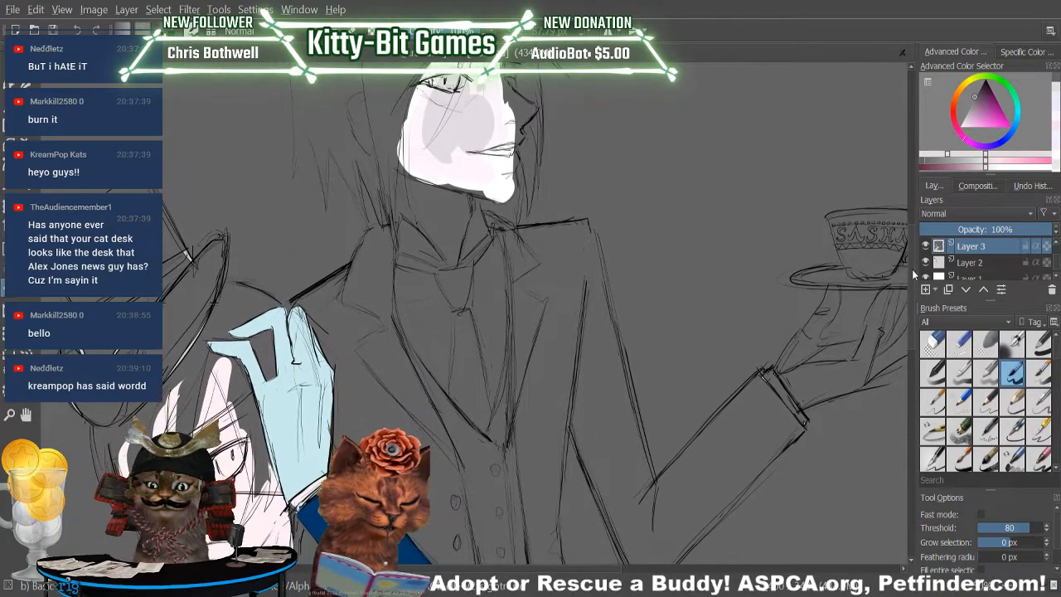
{"action": "scroll", "coordinate": [911, 274], "scroll_direction": "up", "scroll_amount": 10}
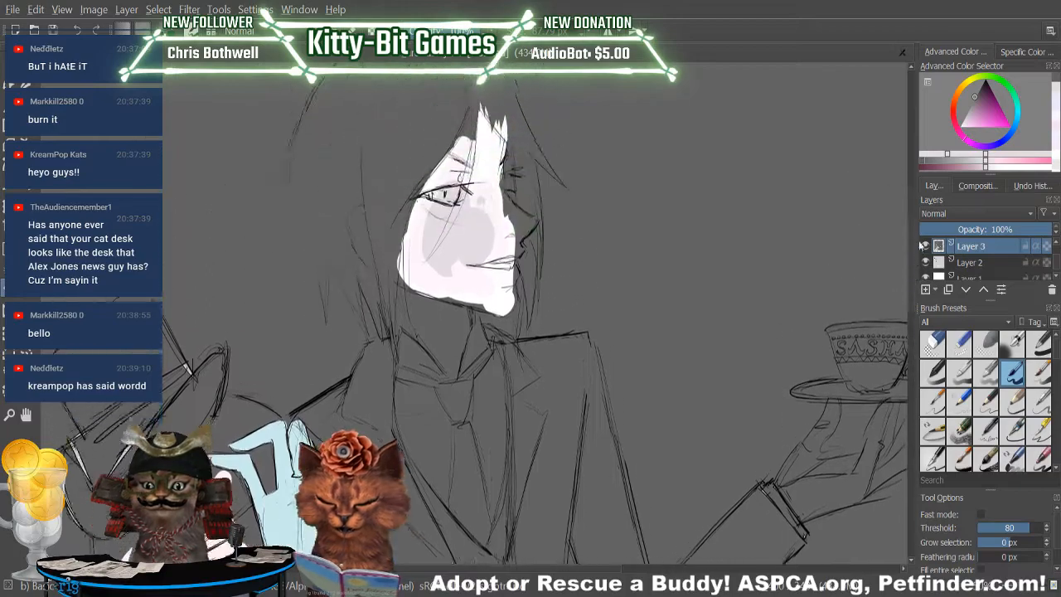
Mix a muted greyish red-pink and brush test strokes from the butler's forehead down the cheek on Layer 7.
{"action": "key", "text": "b"}
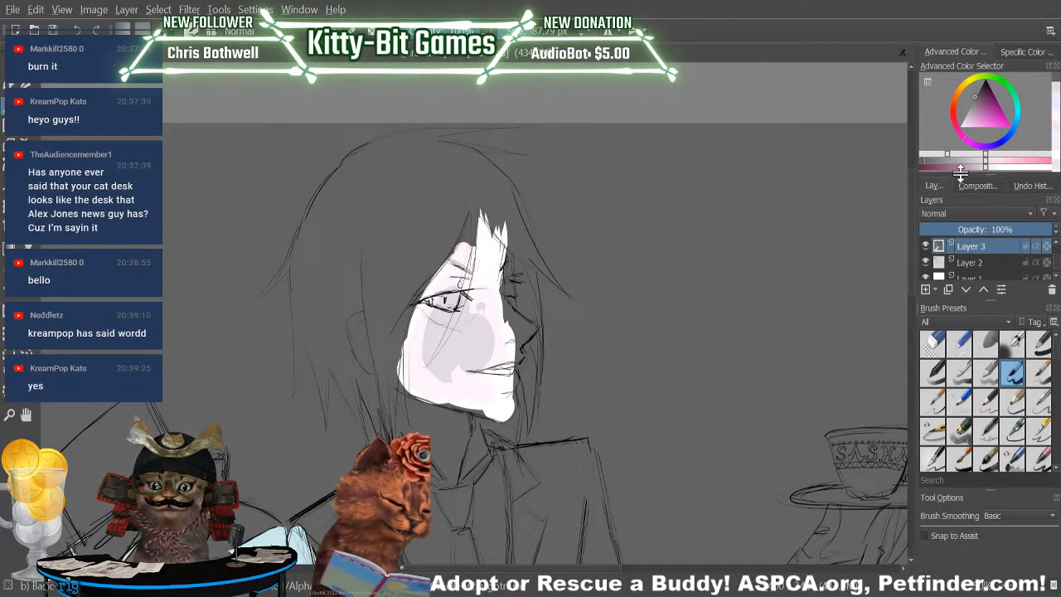
{"action": "left_click_drag", "start_coordinate": [979, 163], "coordinate": [973, 163]}
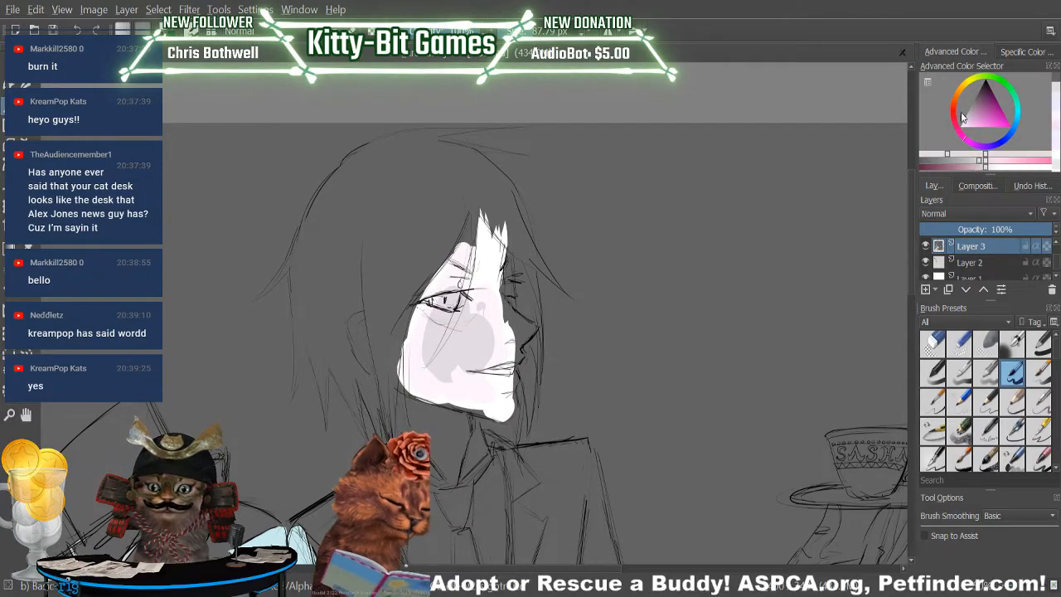
{"action": "left_click", "coordinate": [968, 115]}
{"action": "left_click", "coordinate": [968, 117]}
{"action": "left_click", "coordinate": [957, 123]}
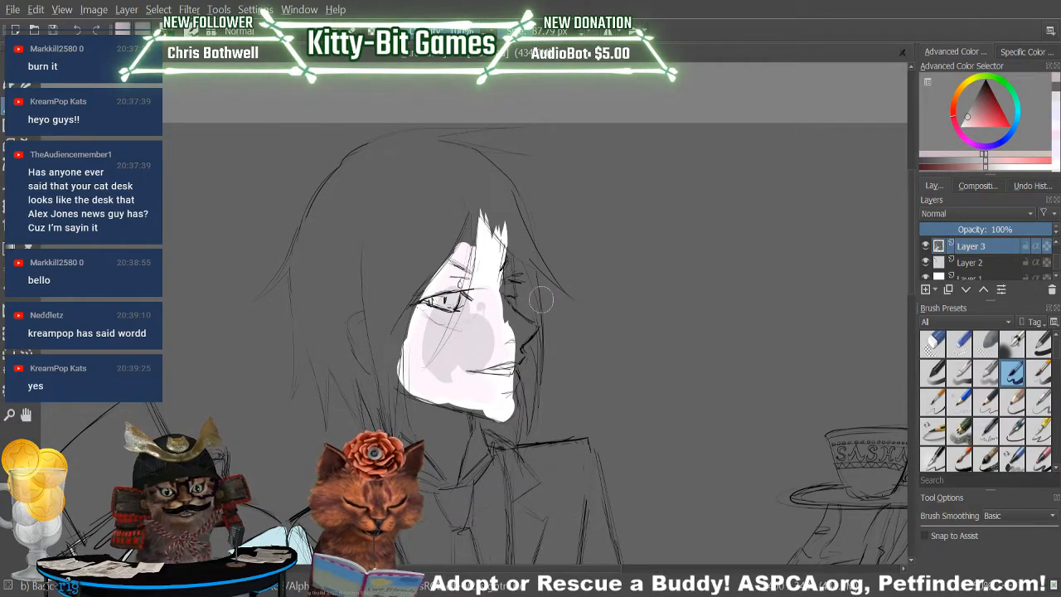
{"action": "left_click_drag", "start_coordinate": [1056, 267], "coordinate": [1057, 257]}
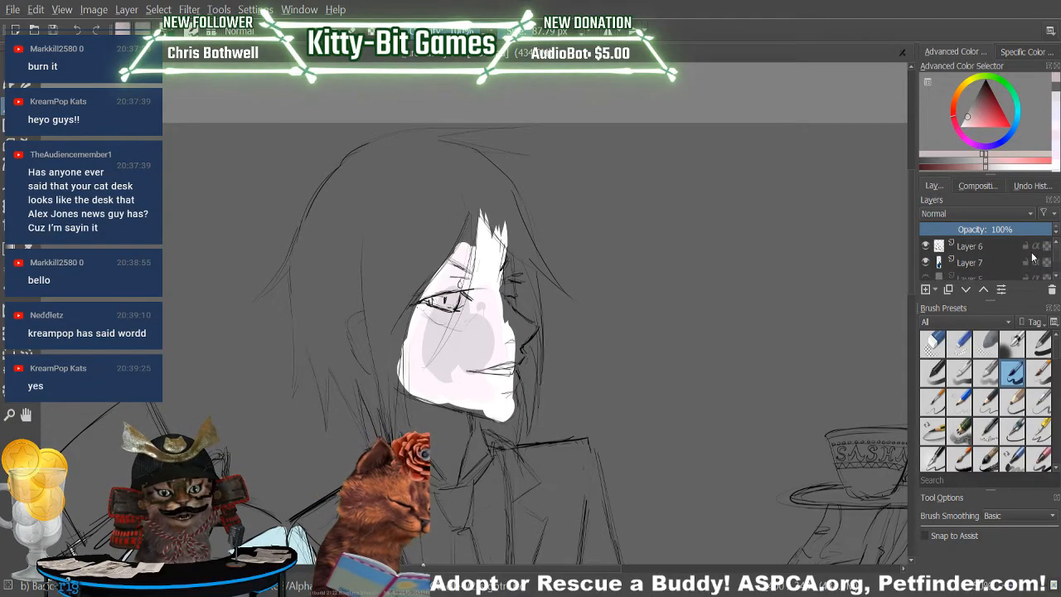
{"action": "left_click", "coordinate": [998, 263]}
{"action": "left_click_drag", "start_coordinate": [462, 361], "coordinate": [486, 273]}
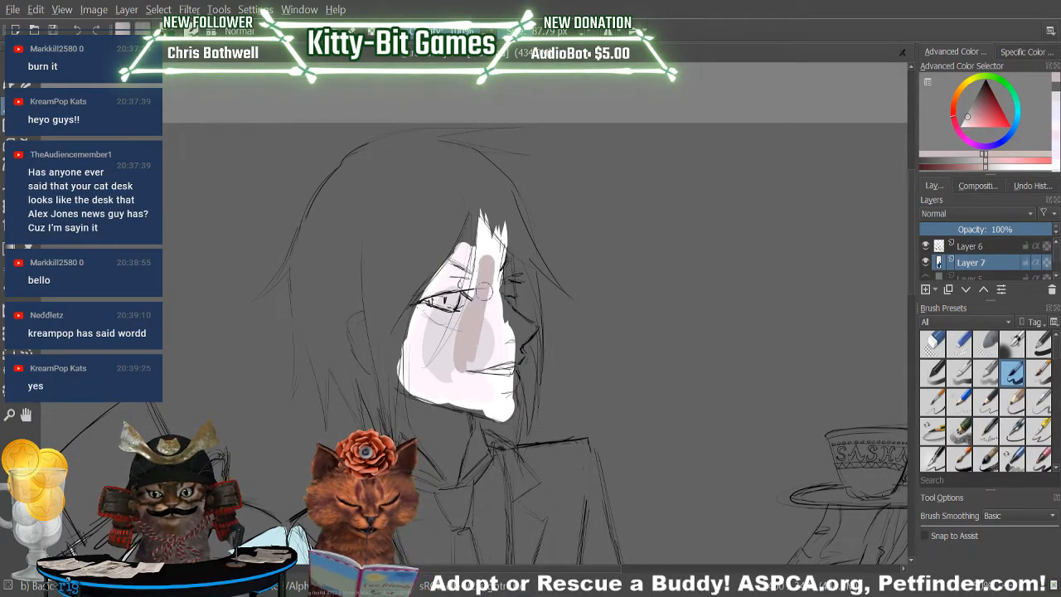
{"action": "scroll", "coordinate": [911, 276], "scroll_direction": "down", "scroll_amount": 4}
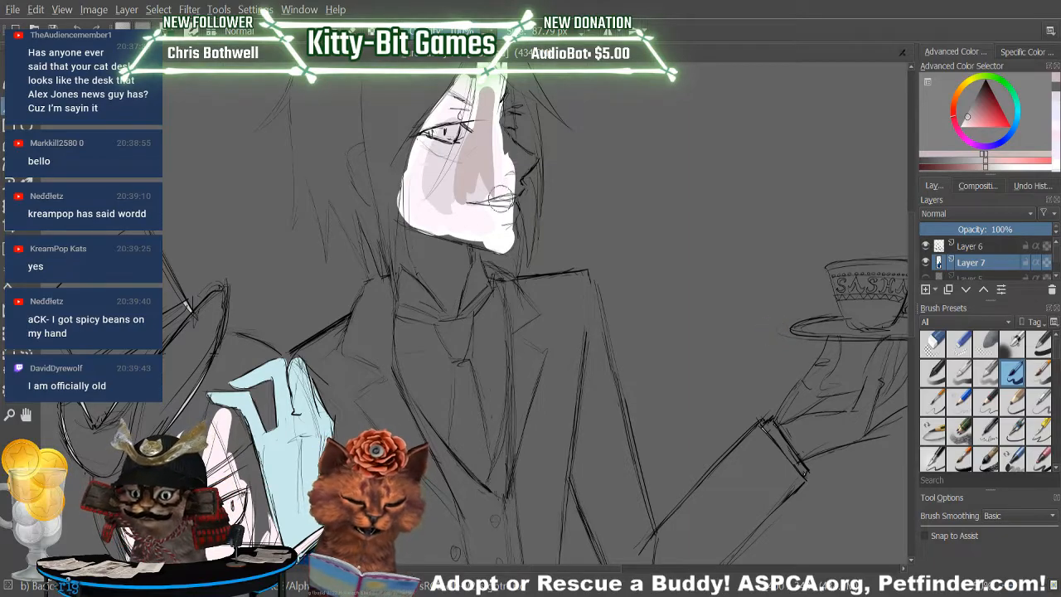
Mix a very light cool grey and brush it over the butler's face from cheek to forehead on Layer 7.
{"action": "left_click_drag", "start_coordinate": [967, 119], "coordinate": [964, 124]}
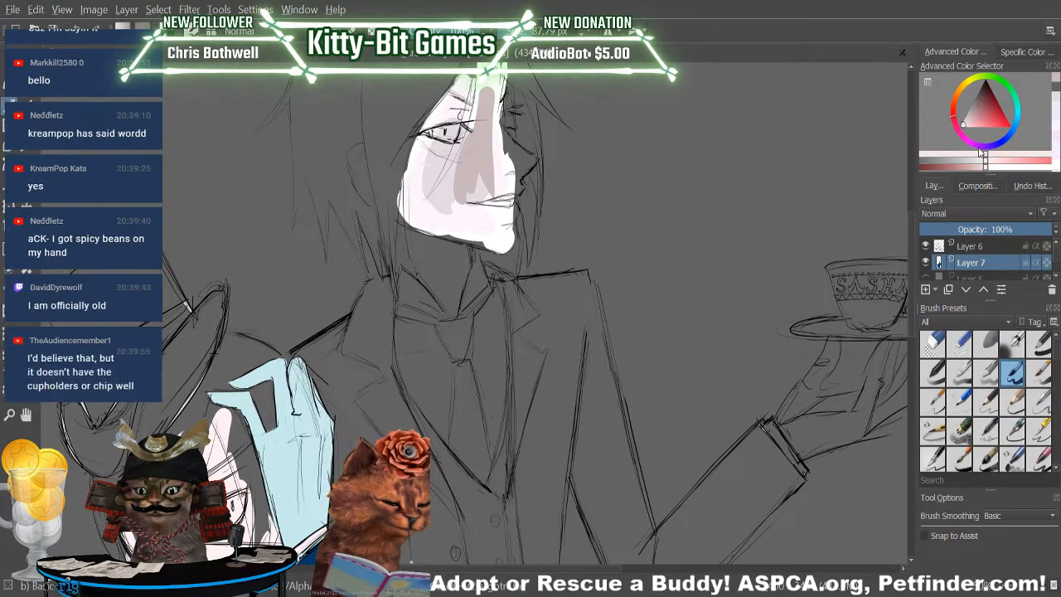
{"action": "key", "text": "p"}
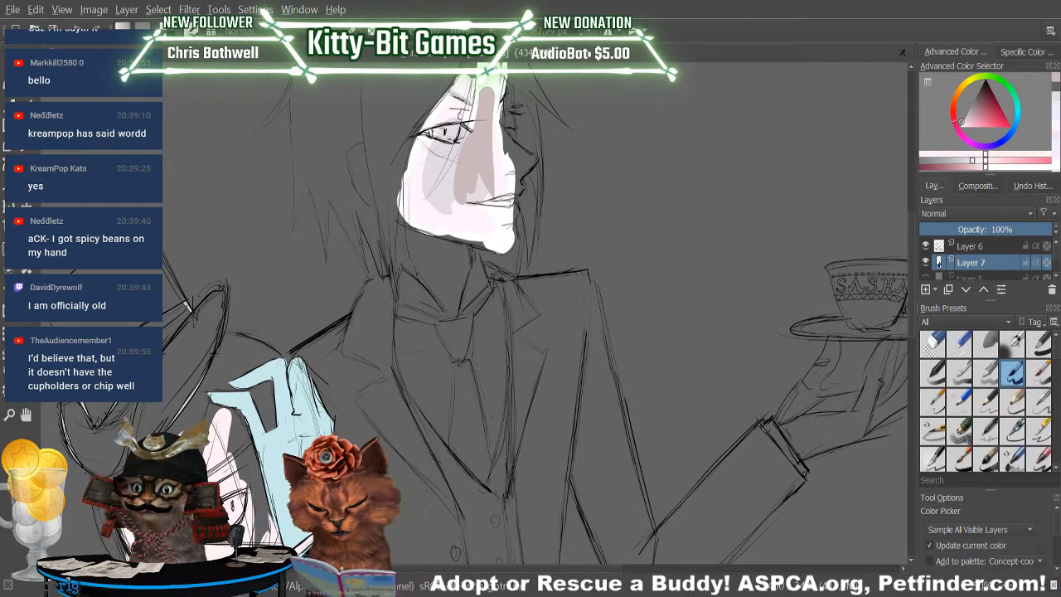
{"action": "key", "text": "b"}
{"action": "mouse_move", "coordinate": [482, 191]}
{"action": "left_mouse_down"}
{"action": "mouse_move", "coordinate": [472, 153]}
{"action": "mouse_move", "coordinate": [461, 183]}
{"action": "mouse_move", "coordinate": [440, 161]}
{"action": "mouse_move", "coordinate": [458, 108]}
{"action": "mouse_move", "coordinate": [487, 136]}
{"action": "mouse_move", "coordinate": [493, 84]}
{"action": "left_mouse_up"}
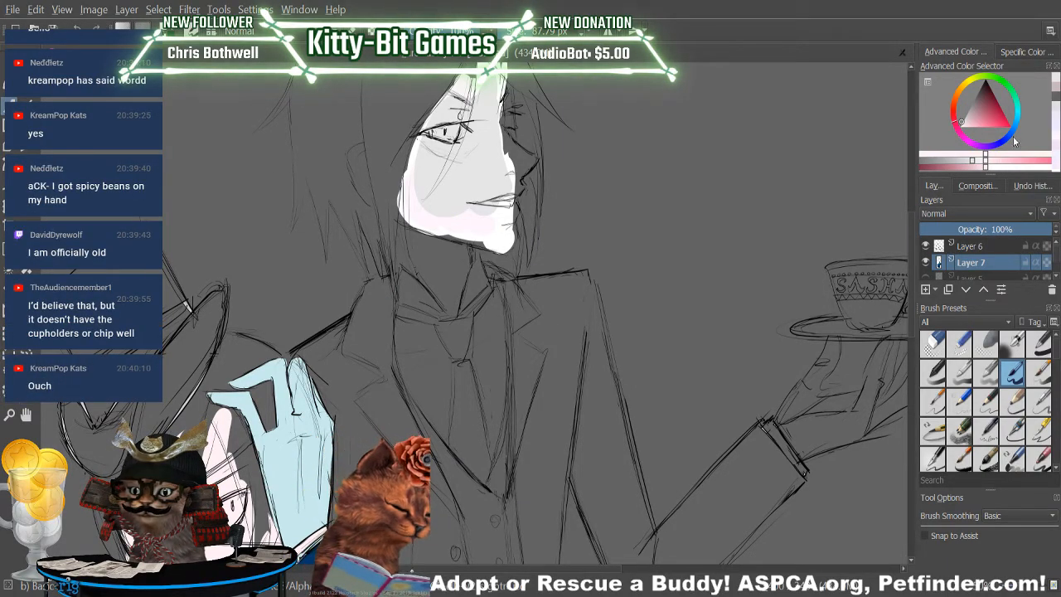
Try a darker pinkish grey patch on the butler's cheek and undo it.
{"action": "left_click", "coordinate": [966, 122]}
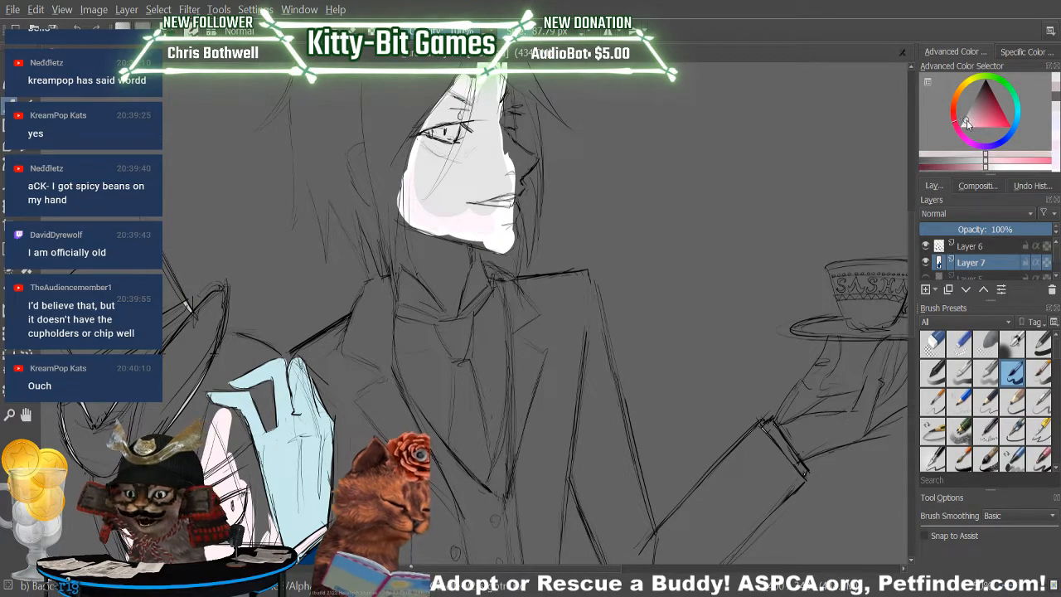
{"action": "left_click", "coordinate": [967, 122]}
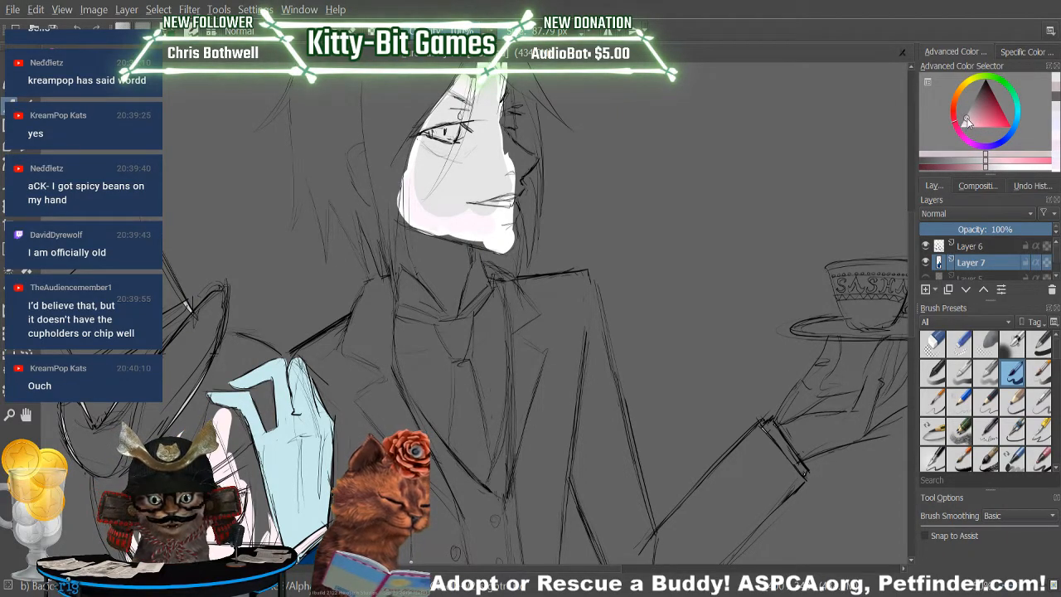
{"action": "left_click", "coordinate": [963, 119]}
{"action": "left_click", "coordinate": [967, 122]}
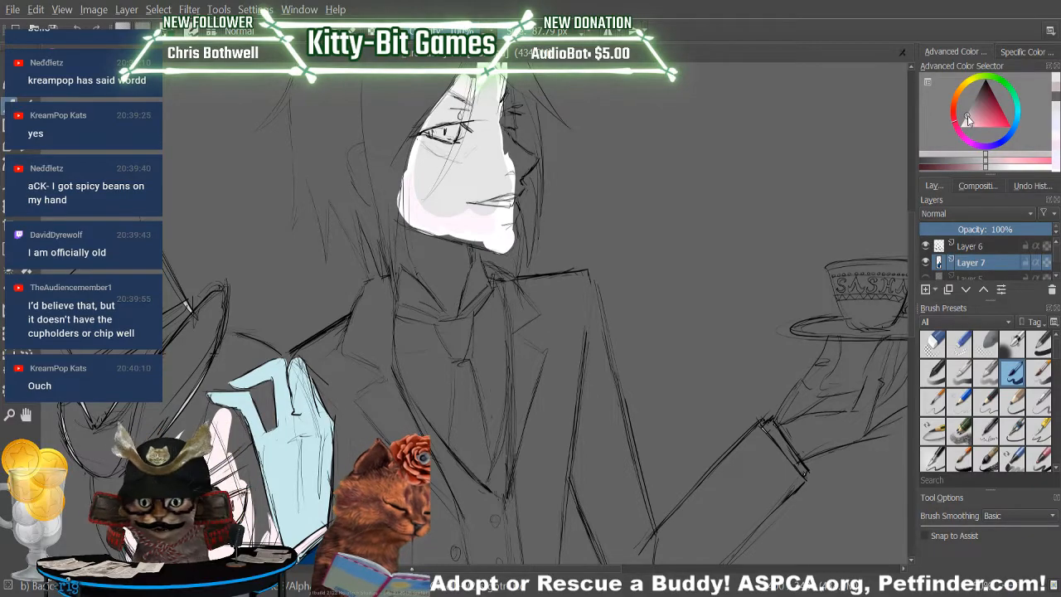
{"action": "left_click_drag", "start_coordinate": [452, 162], "coordinate": [466, 186]}
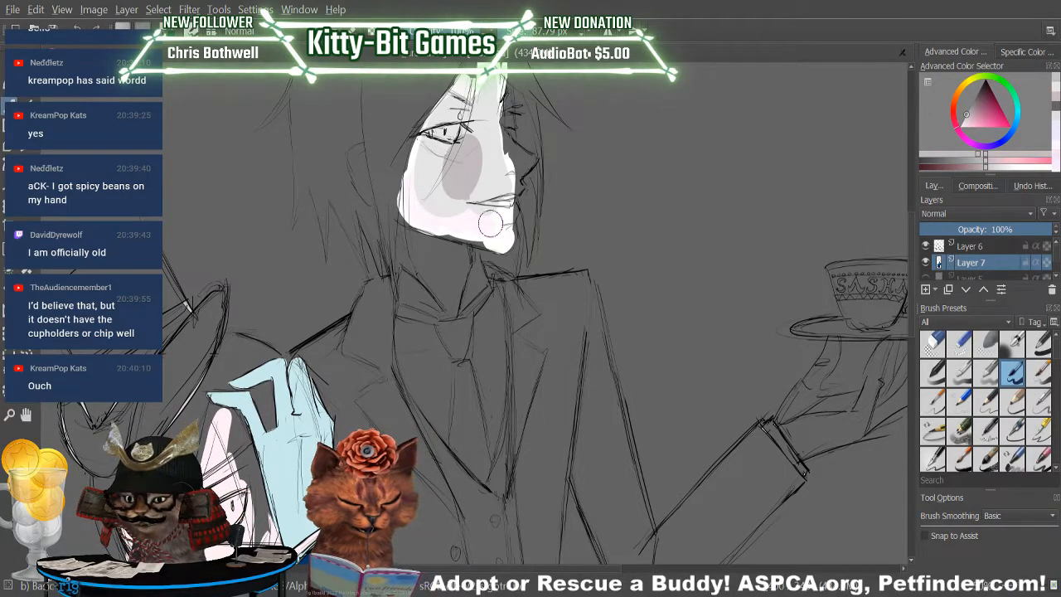
{"action": "left_click", "coordinate": [88, 33]}
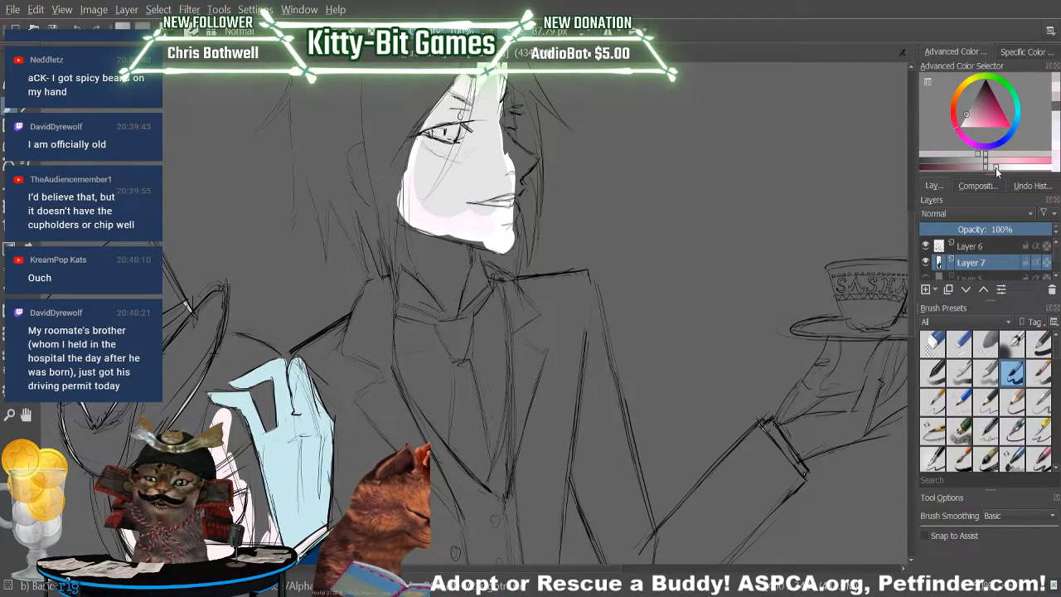
Lighten the pinkish grey, test it on the butler's cheek and undo the patch.
{"action": "left_click_drag", "start_coordinate": [1005, 169], "coordinate": [994, 171]}
{"action": "left_click_drag", "start_coordinate": [474, 161], "coordinate": [486, 184]}
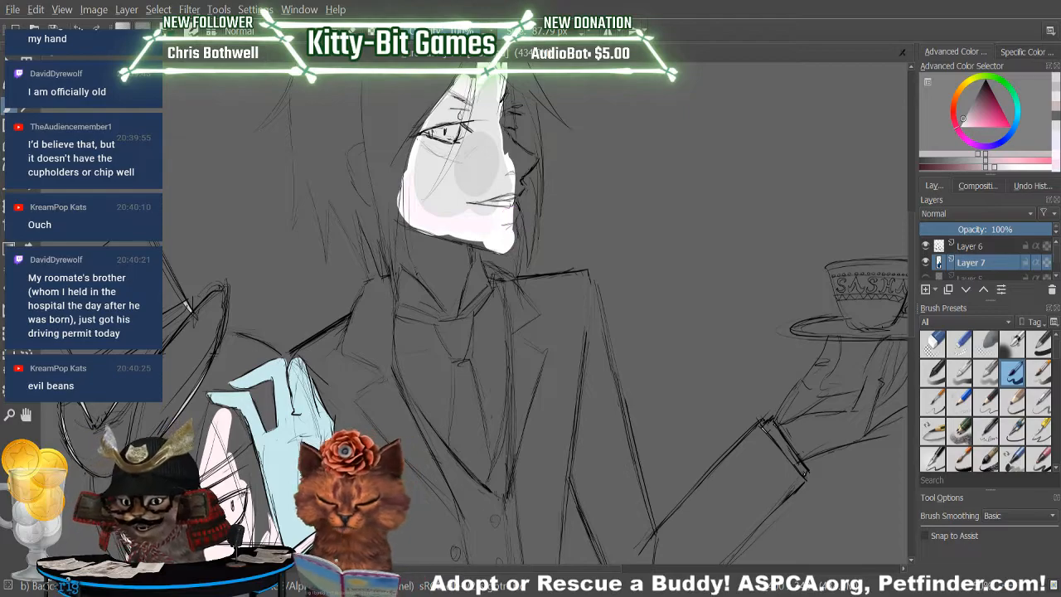
{"action": "left_click", "coordinate": [81, 29]}
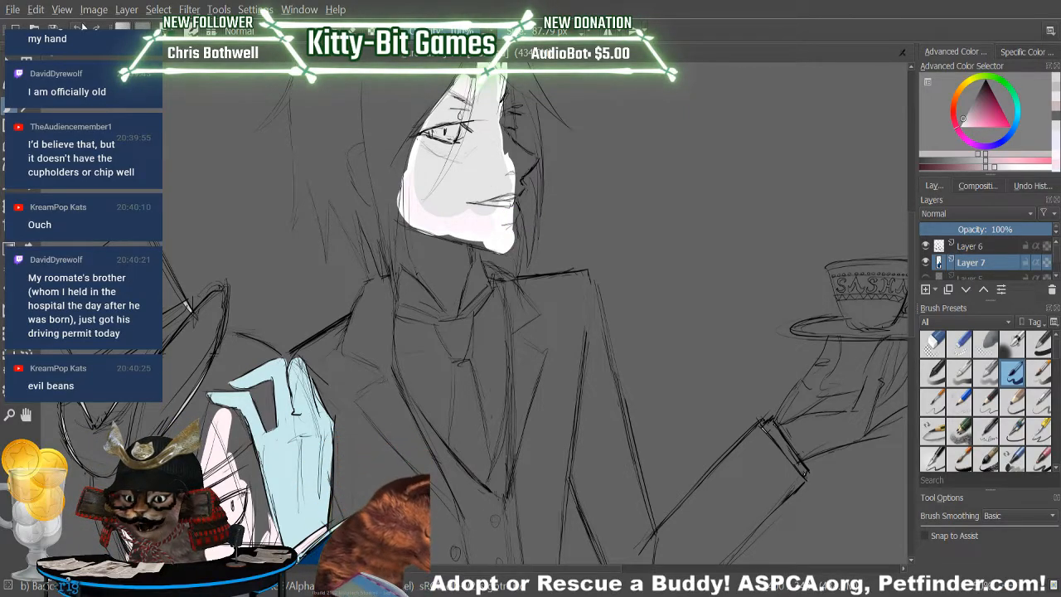
Shift the colour to a warmer reddish grey and test it from the butler's cheek to his chin.
{"action": "mouse_move", "coordinate": [966, 123]}
{"action": "left_mouse_down"}
{"action": "mouse_move", "coordinate": [958, 135]}
{"action": "mouse_move", "coordinate": [964, 123]}
{"action": "left_mouse_up"}
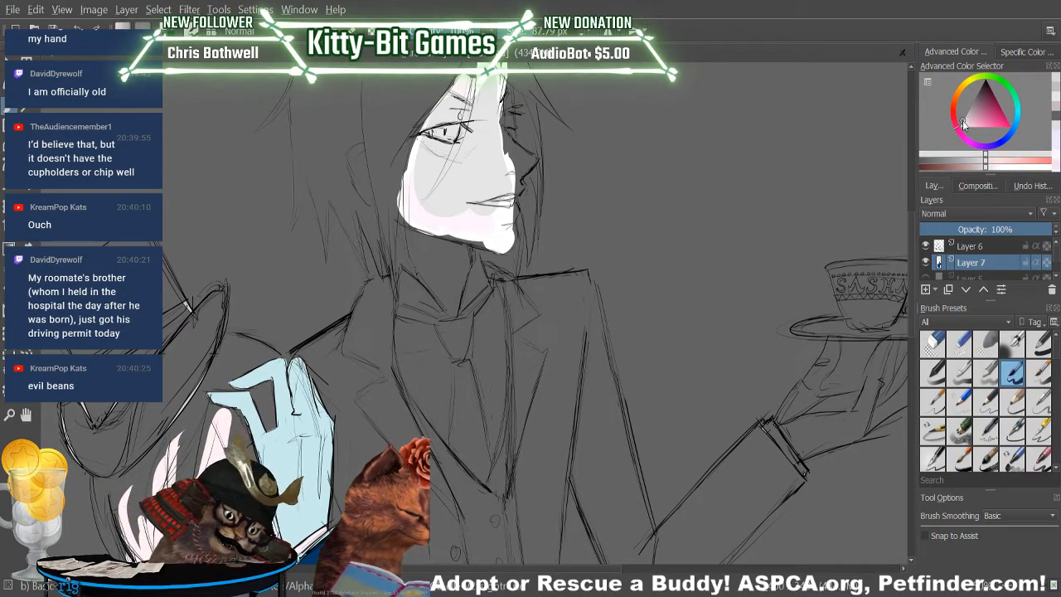
{"action": "left_click_drag", "start_coordinate": [981, 170], "coordinate": [978, 169]}
{"action": "mouse_move", "coordinate": [470, 172]}
{"action": "left_mouse_down"}
{"action": "mouse_move", "coordinate": [470, 150]}
{"action": "mouse_move", "coordinate": [484, 225]}
{"action": "left_mouse_up"}
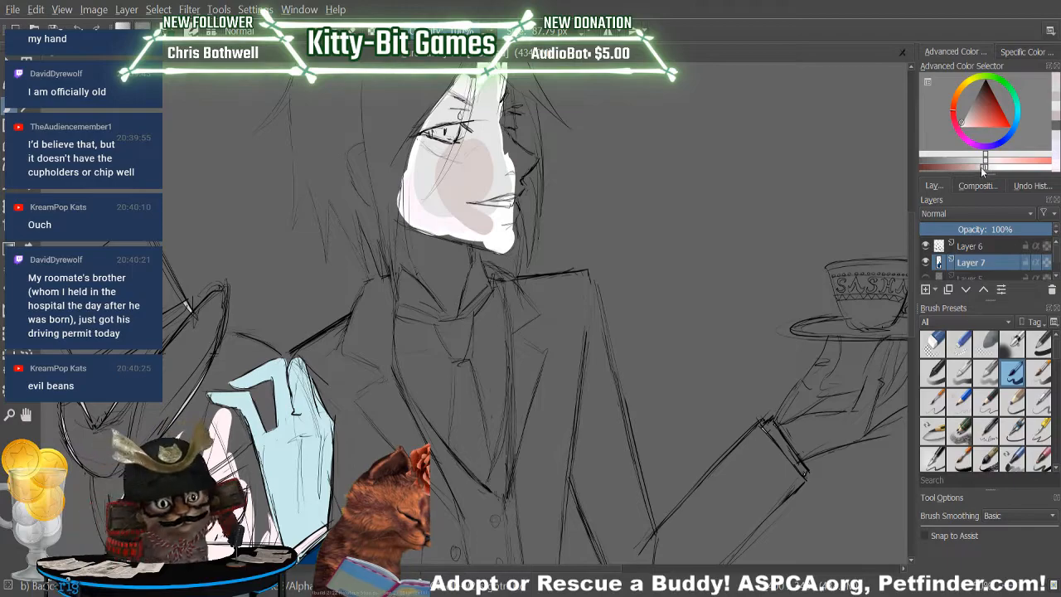
{"action": "mouse_move", "coordinate": [457, 207]}
{"action": "left_mouse_down"}
{"action": "mouse_move", "coordinate": [468, 195]}
{"action": "mouse_move", "coordinate": [456, 180]}
{"action": "left_mouse_up"}
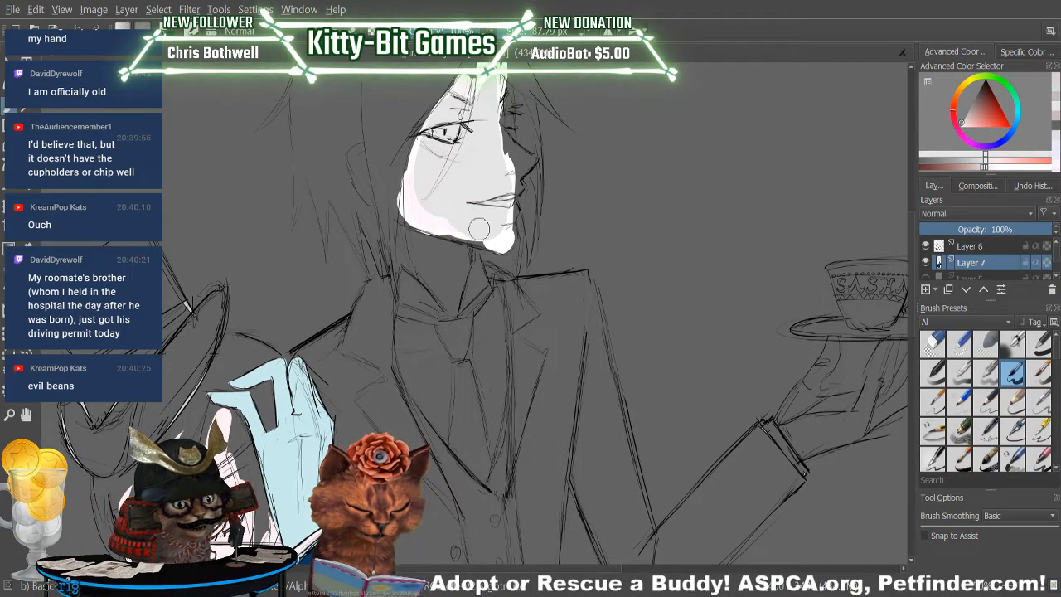
Brush a pale, slightly warm pinkish grey over the butler's face, jaw, neck and temple on Layer 7.
{"action": "left_click", "coordinate": [982, 171]}
{"action": "mouse_move", "coordinate": [458, 206]}
{"action": "left_mouse_down"}
{"action": "mouse_move", "coordinate": [476, 166]}
{"action": "mouse_move", "coordinate": [502, 225]}
{"action": "mouse_move", "coordinate": [429, 156]}
{"action": "mouse_move", "coordinate": [447, 133]}
{"action": "mouse_move", "coordinate": [492, 226]}
{"action": "mouse_move", "coordinate": [489, 108]}
{"action": "mouse_move", "coordinate": [493, 224]}
{"action": "mouse_move", "coordinate": [453, 210]}
{"action": "mouse_move", "coordinate": [439, 124]}
{"action": "left_mouse_up"}
{"action": "mouse_move", "coordinate": [471, 74]}
{"action": "left_mouse_down"}
{"action": "mouse_move", "coordinate": [446, 199]}
{"action": "mouse_move", "coordinate": [437, 185]}
{"action": "mouse_move", "coordinate": [471, 227]}
{"action": "mouse_move", "coordinate": [504, 239]}
{"action": "mouse_move", "coordinate": [426, 197]}
{"action": "mouse_move", "coordinate": [449, 211]}
{"action": "mouse_move", "coordinate": [413, 203]}
{"action": "mouse_move", "coordinate": [455, 319]}
{"action": "mouse_move", "coordinate": [439, 280]}
{"action": "mouse_move", "coordinate": [446, 249]}
{"action": "mouse_move", "coordinate": [458, 299]}
{"action": "mouse_move", "coordinate": [449, 249]}
{"action": "mouse_move", "coordinate": [459, 208]}
{"action": "mouse_move", "coordinate": [479, 292]}
{"action": "mouse_move", "coordinate": [472, 265]}
{"action": "left_mouse_up"}
{"action": "left_click_drag", "start_coordinate": [405, 248], "coordinate": [412, 295]}
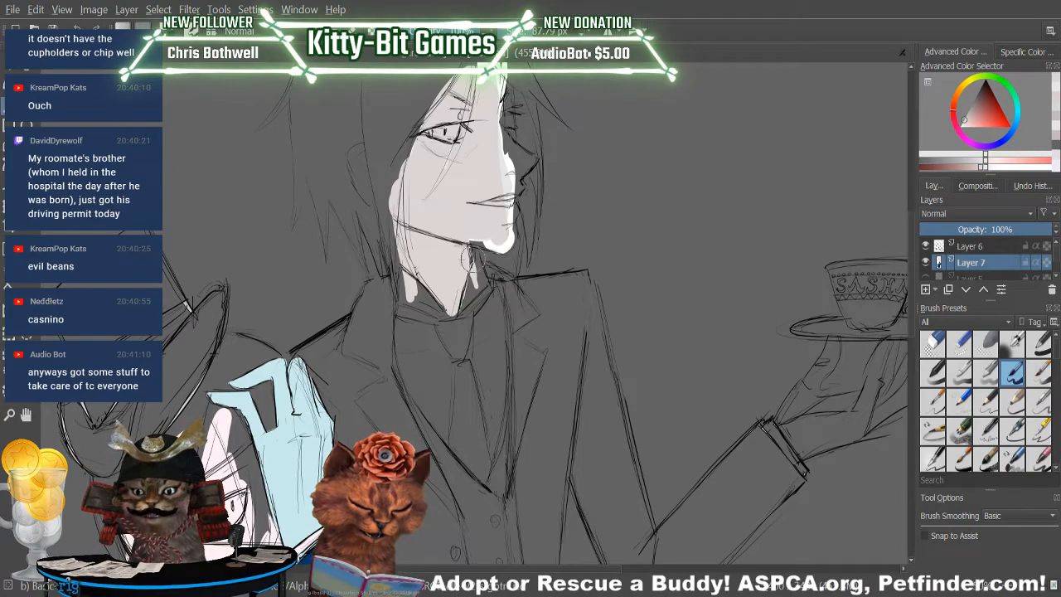
{"action": "left_click_drag", "start_coordinate": [493, 233], "coordinate": [429, 223]}
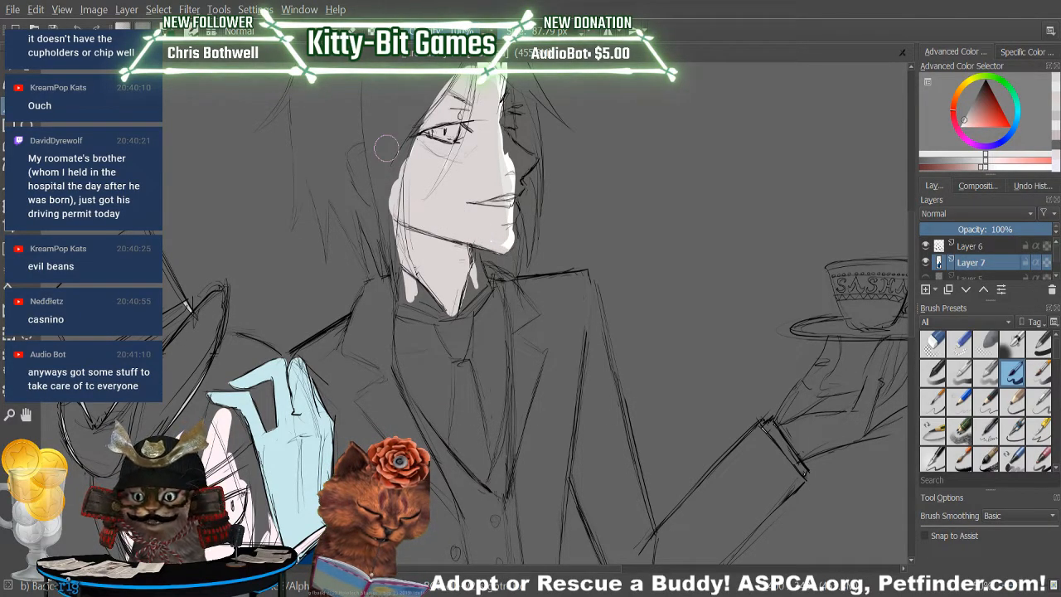
{"action": "left_click_drag", "start_coordinate": [407, 177], "coordinate": [460, 81]}
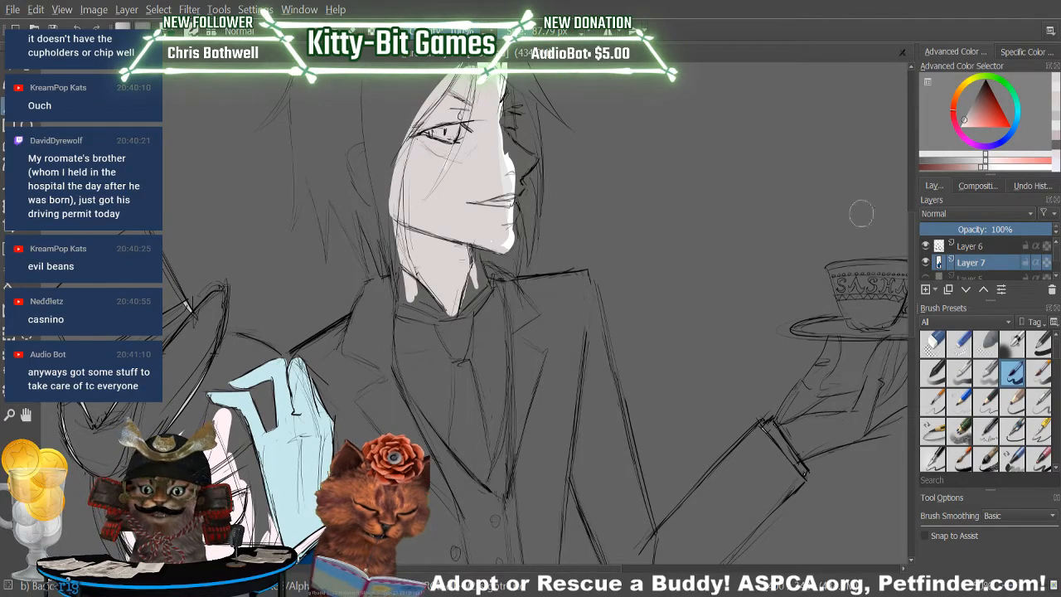
Extend the pale skin colour over the butler's forehead, far eye area and nose.
{"action": "scroll", "coordinate": [461, 196], "scroll_direction": "up", "scroll_amount": 3}
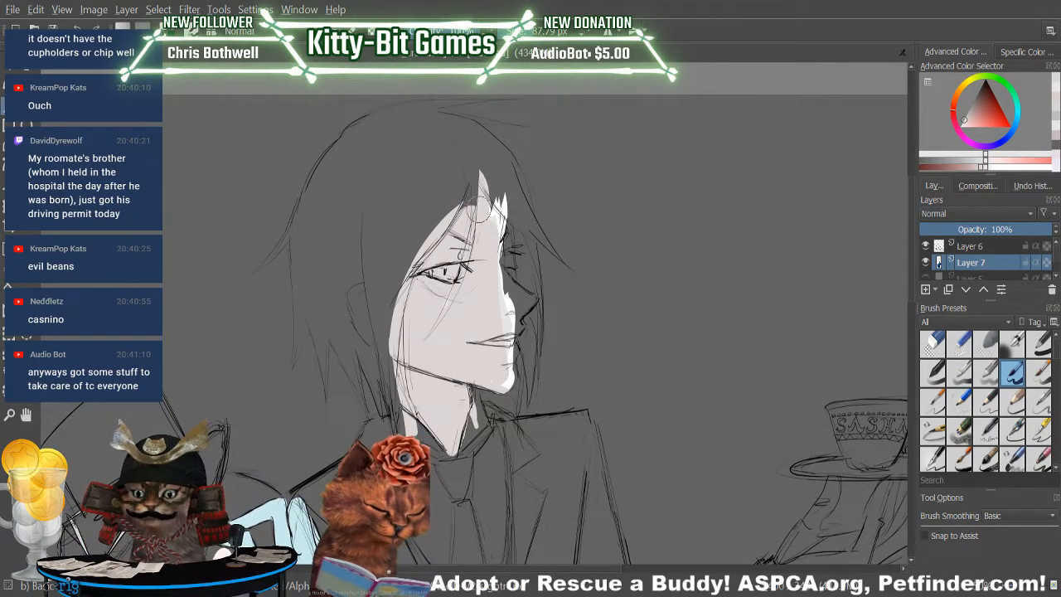
{"action": "left_click_drag", "start_coordinate": [487, 187], "coordinate": [496, 297]}
{"action": "left_click_drag", "start_coordinate": [492, 217], "coordinate": [504, 288]}
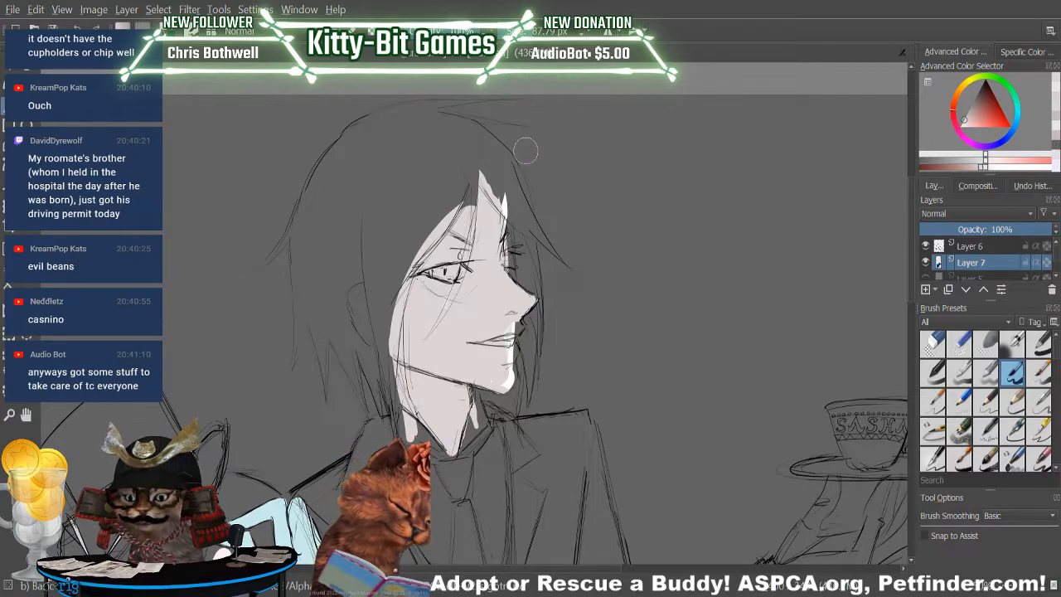
Clean up the edges of the butler's skin fill with the eraser and paint in the lips, chin and lower neck.
{"action": "key", "text": "slash"}
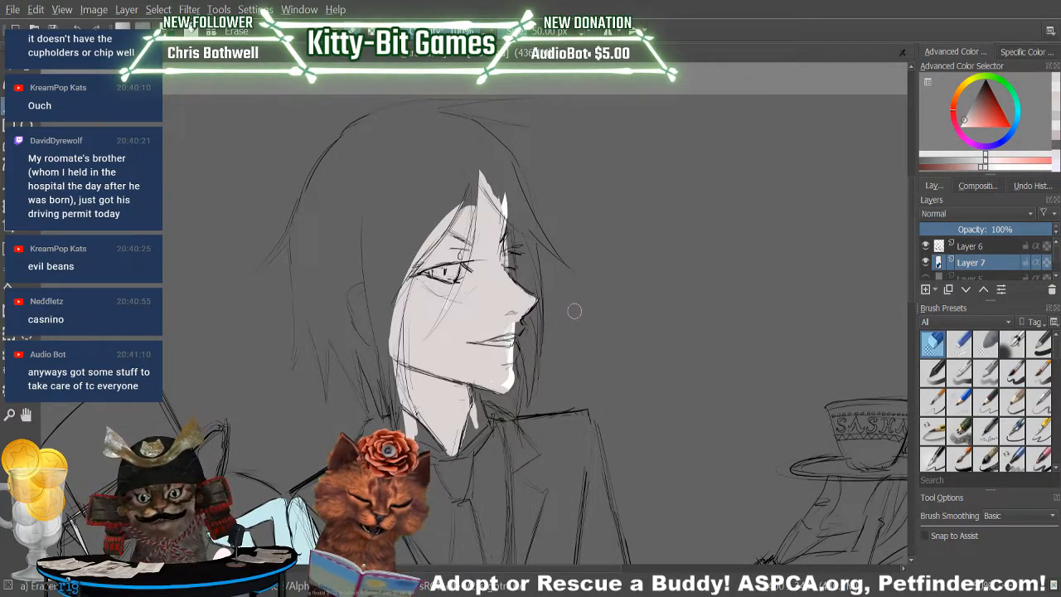
{"action": "key", "text": "slash"}
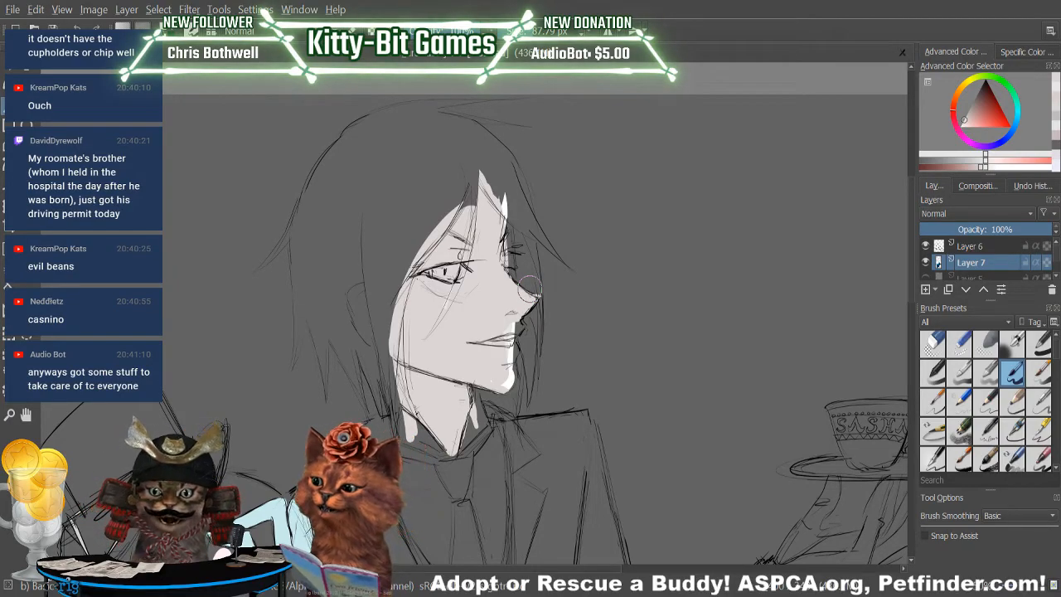
{"action": "key", "text": "/"}
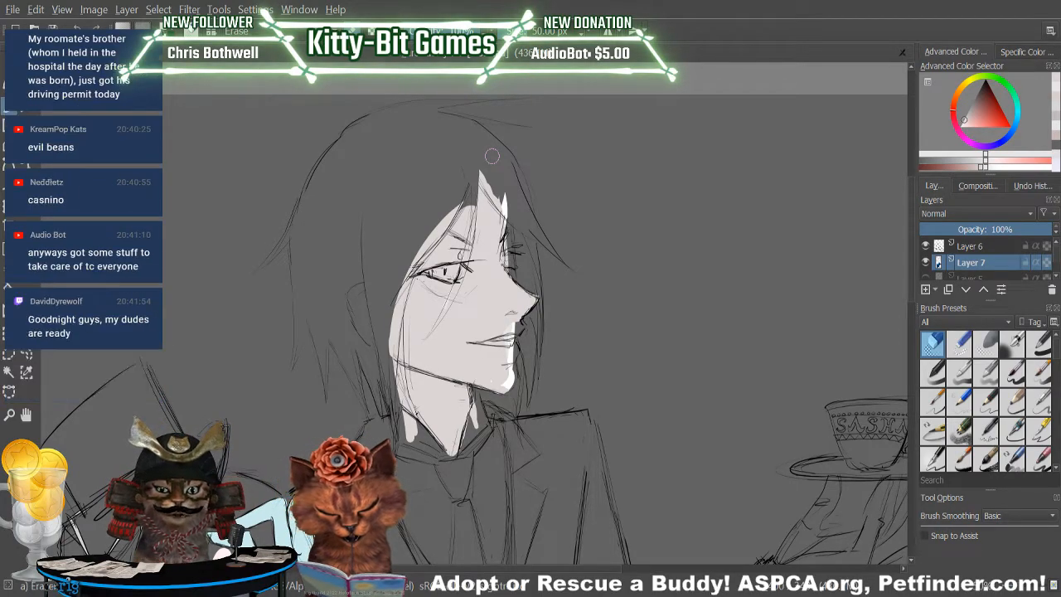
{"action": "key", "text": "slash"}
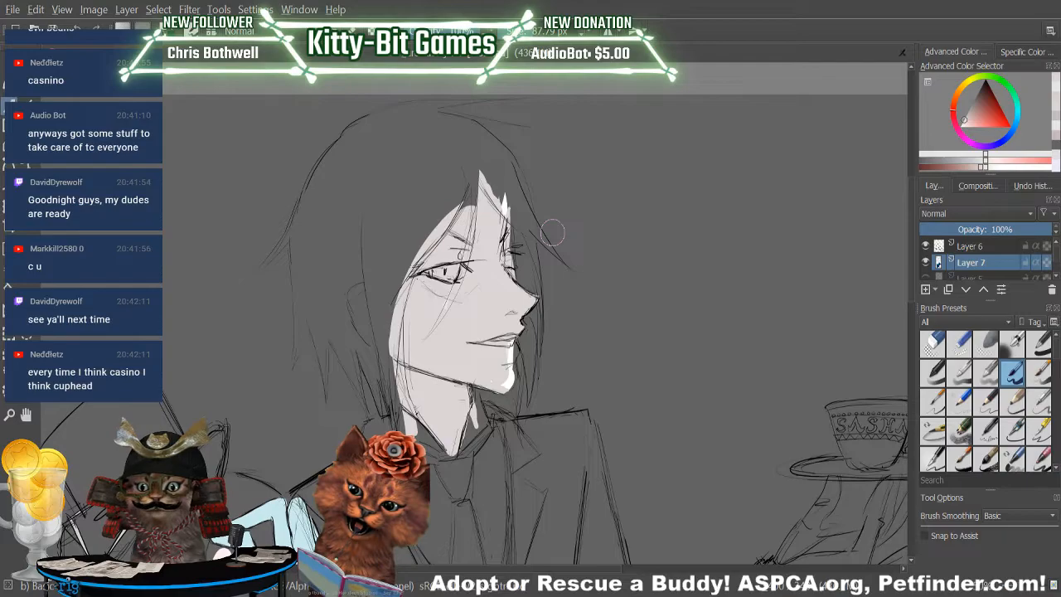
{"action": "key", "text": "e"}
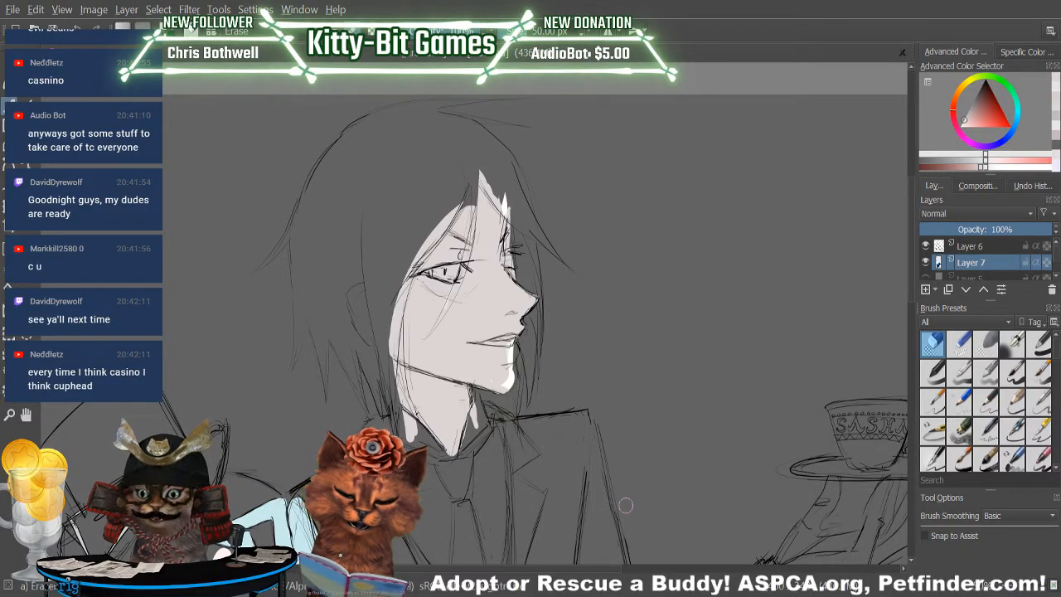
{"action": "key", "text": "slash"}
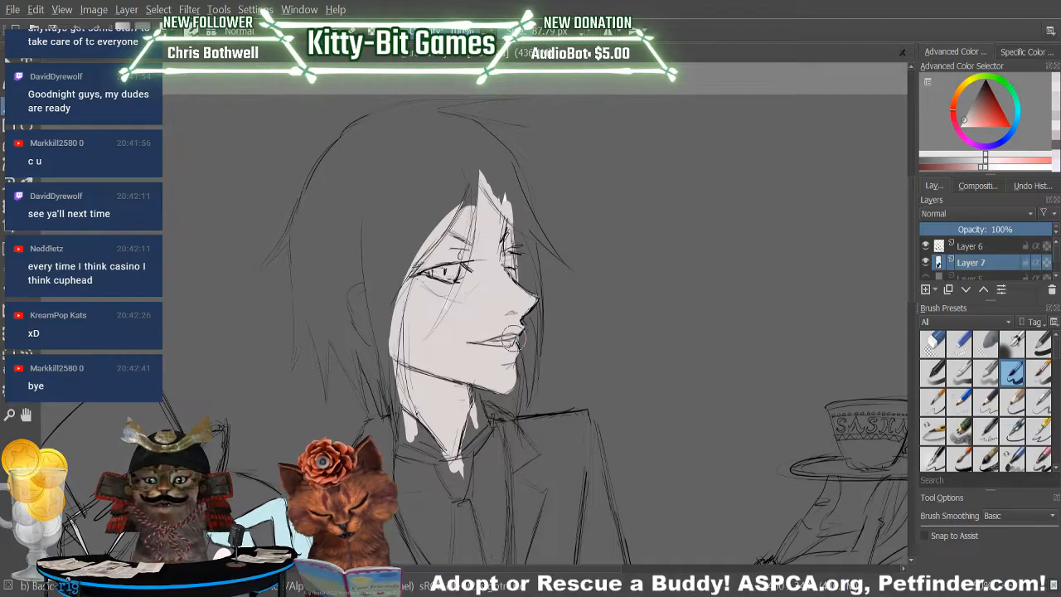
Sample the dark navy from the boy's blue sleeve as the brush colour.
{"action": "mouse_move", "coordinate": [913, 280]}
{"action": "left_mouse_down"}
{"action": "mouse_move", "coordinate": [910, 325]}
{"action": "mouse_move", "coordinate": [918, 299]}
{"action": "mouse_move", "coordinate": [891, 421]}
{"action": "mouse_move", "coordinate": [925, 286]}
{"action": "mouse_move", "coordinate": [917, 341]}
{"action": "left_mouse_up"}
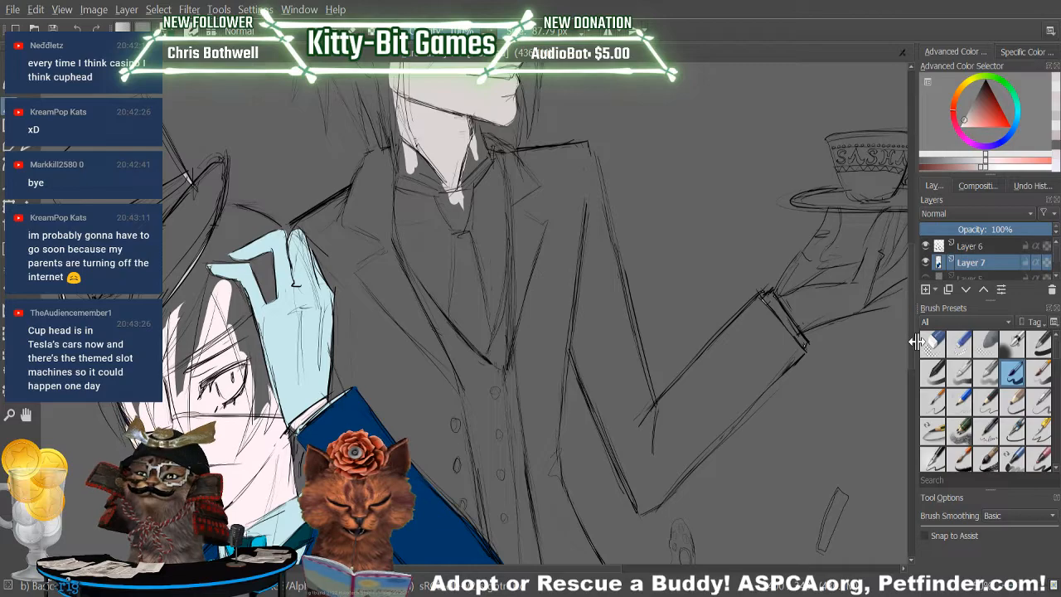
{"action": "key", "text": "p"}
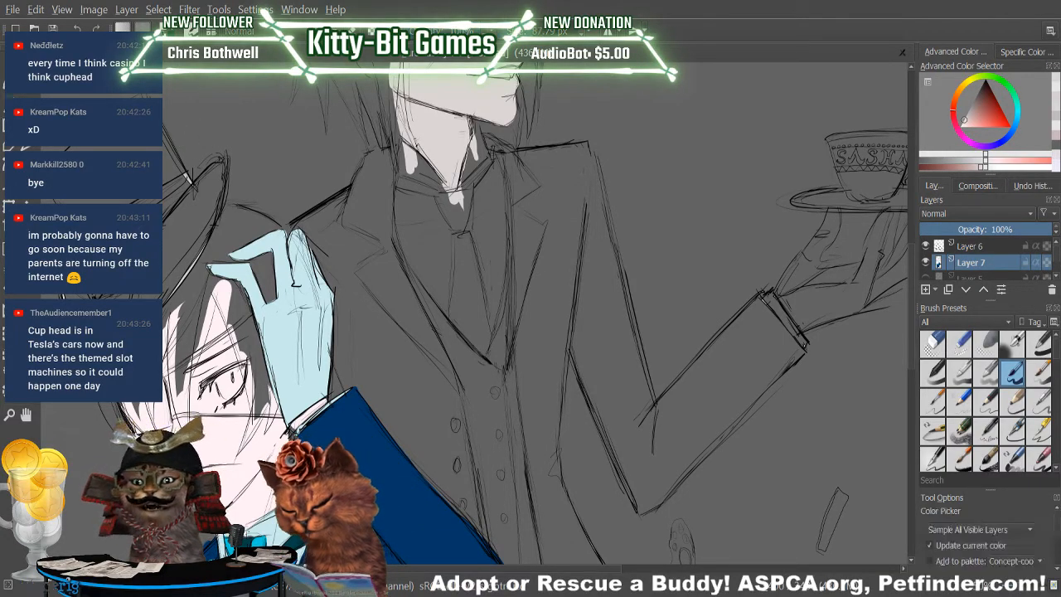
{"action": "left_click", "coordinate": [364, 427]}
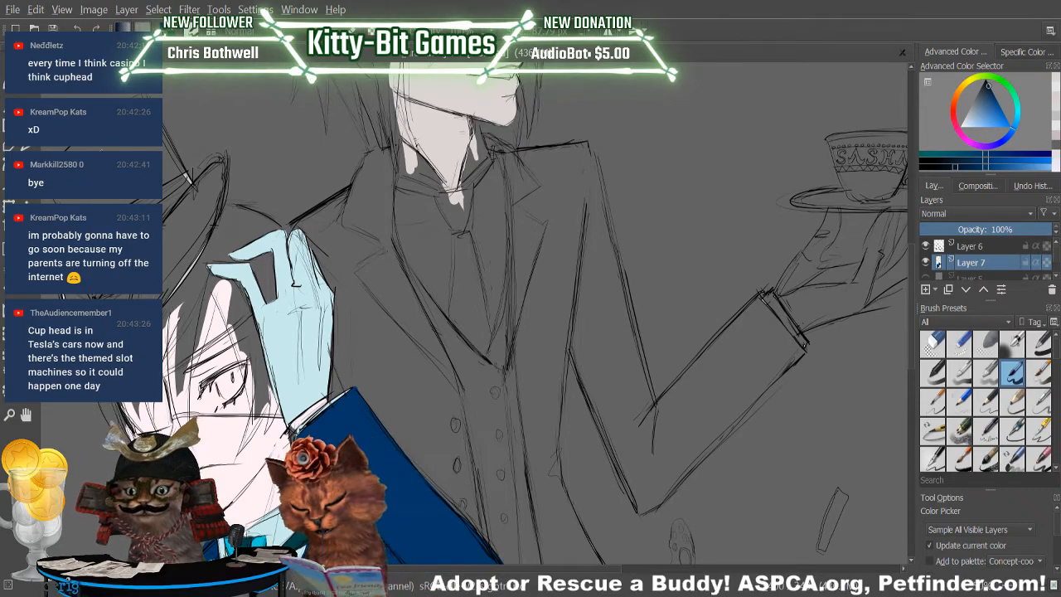
{"action": "key", "text": "b"}
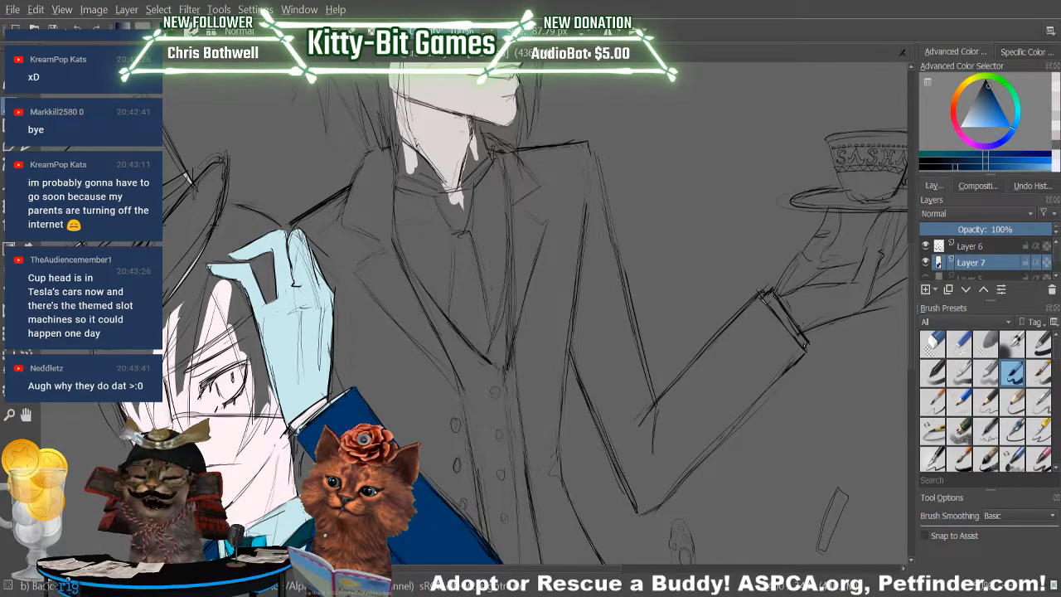
Try dark navy strokes down the parting of the boy's fringe and undo them.
{"action": "left_click_drag", "start_coordinate": [205, 270], "coordinate": [195, 363]}
{"action": "left_click_drag", "start_coordinate": [206, 271], "coordinate": [194, 371]}
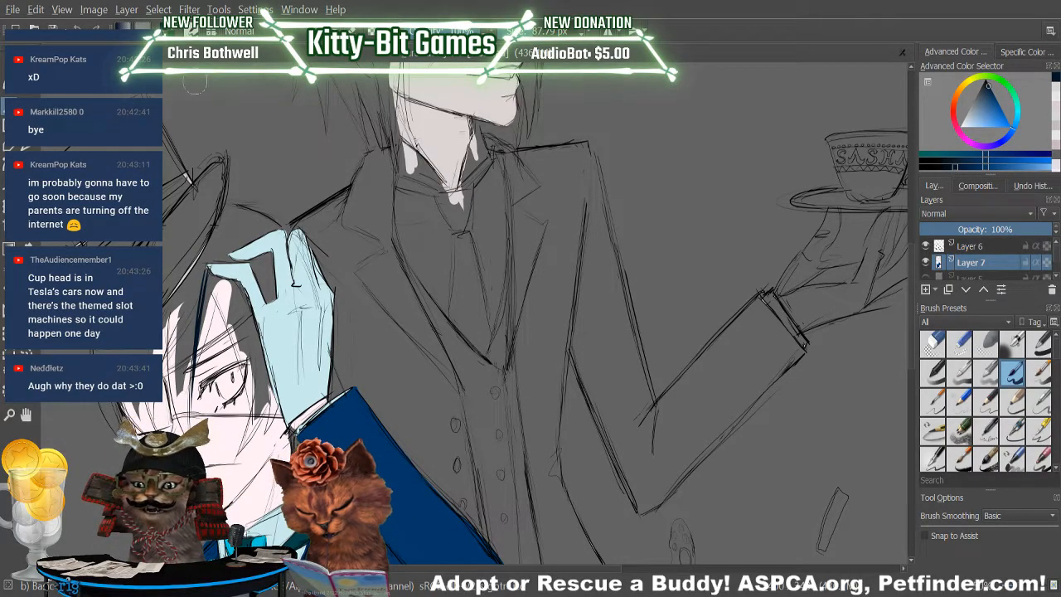
{"action": "key", "text": "ctrl+z"}
{"action": "key", "text": "ctrl+z"}
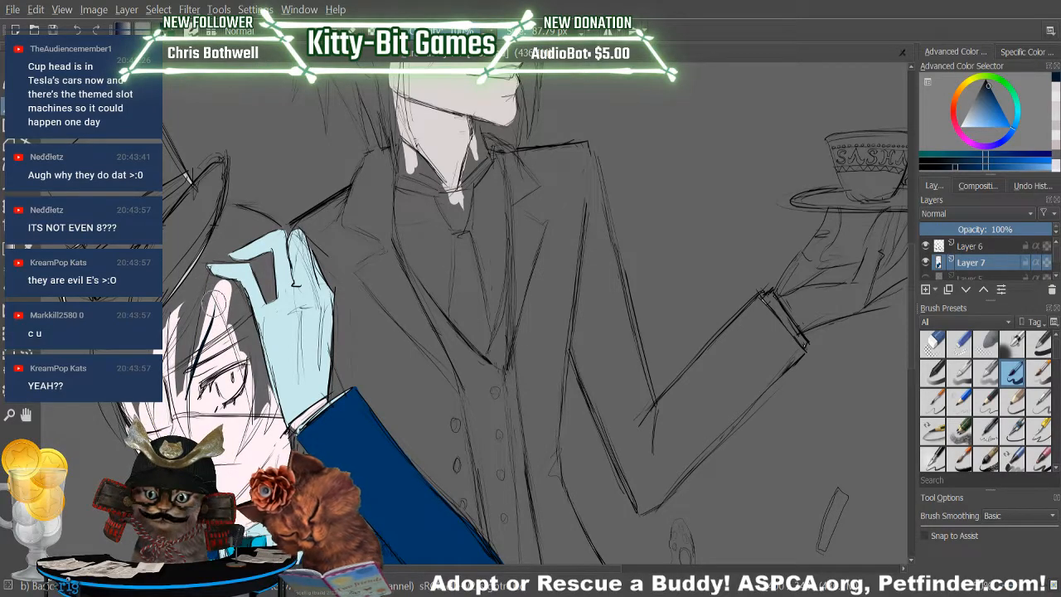
Brush two thin dark navy strands spreading downward from the peak of the boy's fringe on Layer 7.
{"action": "left_click_drag", "start_coordinate": [209, 282], "coordinate": [235, 341]}
{"action": "left_click_drag", "start_coordinate": [207, 282], "coordinate": [194, 366]}
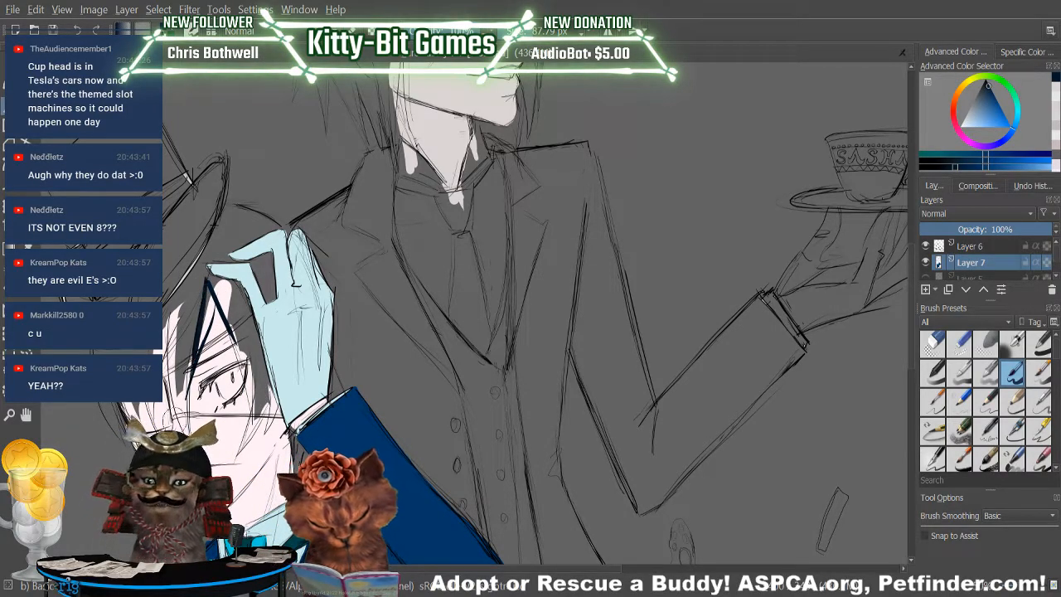
Try thicker navy strands extending down over the boy's brow and eye, and undo them.
{"action": "left_click_drag", "start_coordinate": [206, 283], "coordinate": [190, 370]}
{"action": "mouse_move", "coordinate": [207, 286]}
{"action": "left_mouse_down"}
{"action": "mouse_move", "coordinate": [197, 340]}
{"action": "mouse_move", "coordinate": [246, 396]}
{"action": "left_mouse_up"}
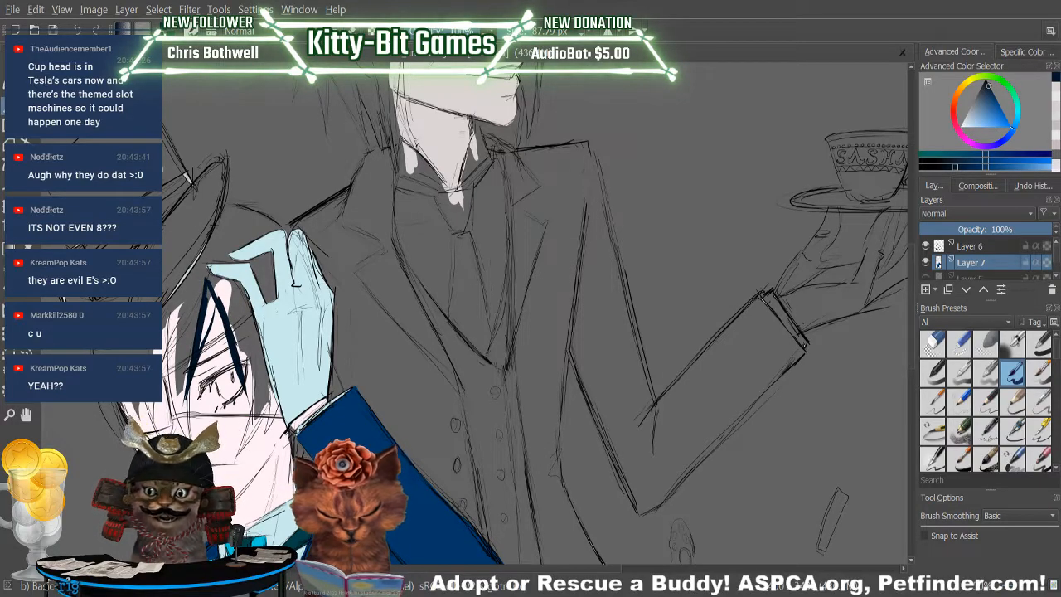
{"action": "key", "text": "ctrl+z"}
{"action": "left_click_drag", "start_coordinate": [223, 320], "coordinate": [248, 370]}
{"action": "left_click_drag", "start_coordinate": [222, 321], "coordinate": [249, 397]}
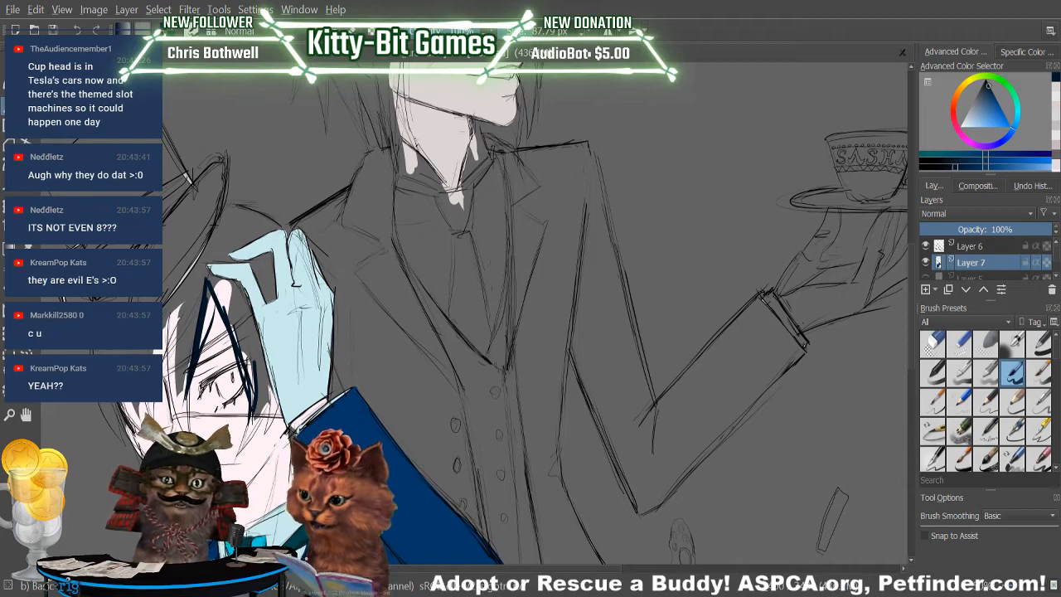
{"action": "key", "text": "ctrl+z"}
{"action": "key", "text": "ctrl+z"}
{"action": "key", "text": "ctrl+z"}
{"action": "key", "text": "ctrl+z"}
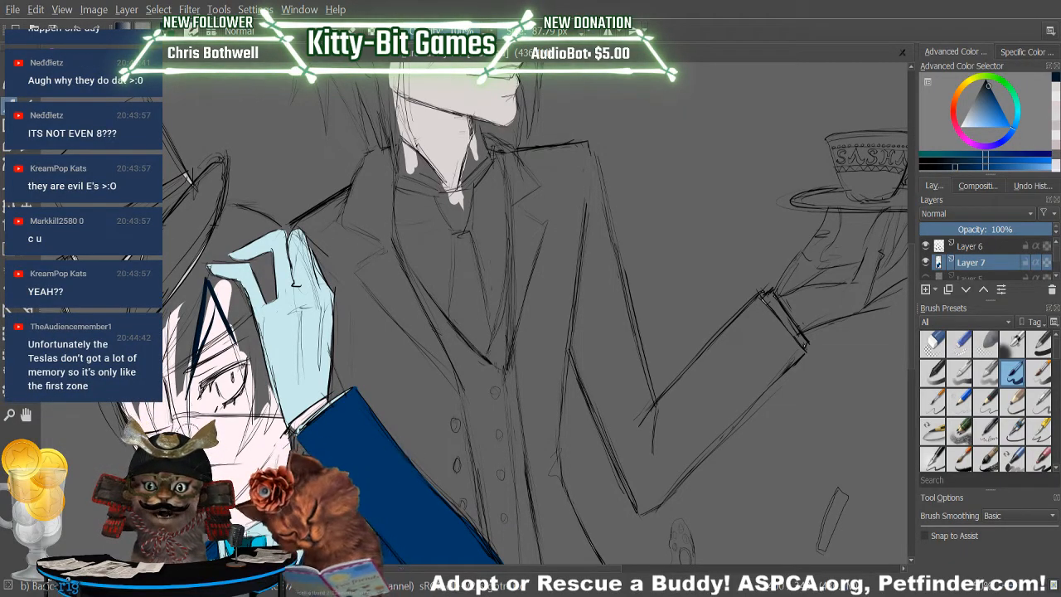
Brush several dark navy strands down from the boy's fringe peak along the side of his face on Layer 7.
{"action": "left_click_drag", "start_coordinate": [171, 307], "coordinate": [169, 370]}
{"action": "left_click_drag", "start_coordinate": [174, 311], "coordinate": [173, 372]}
{"action": "left_click_drag", "start_coordinate": [188, 317], "coordinate": [182, 370]}
{"action": "left_click_drag", "start_coordinate": [197, 280], "coordinate": [187, 371]}
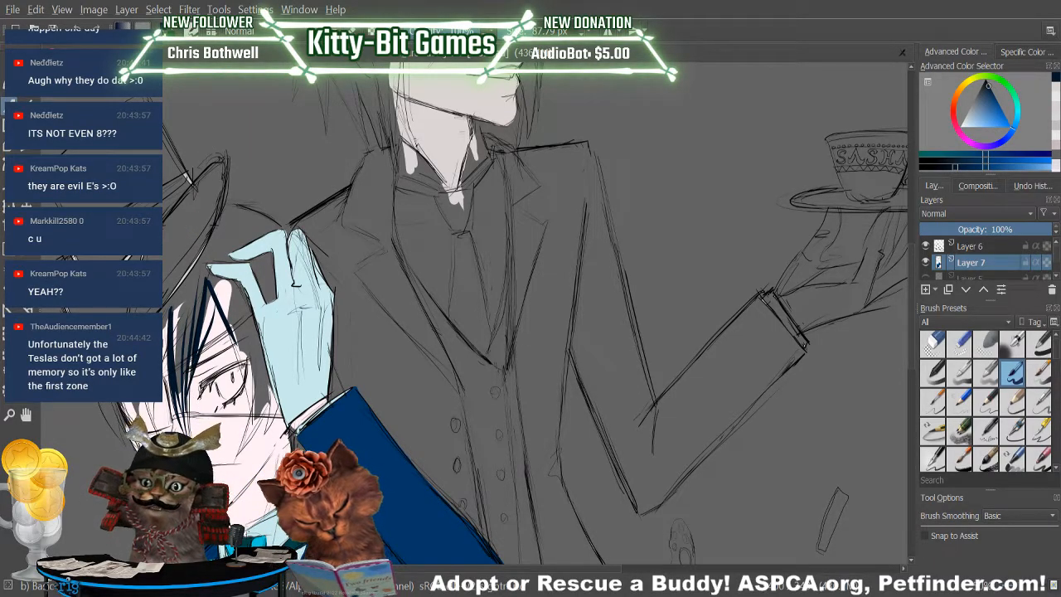
{"action": "left_click_drag", "start_coordinate": [184, 300], "coordinate": [139, 448]}
{"action": "left_click_drag", "start_coordinate": [178, 306], "coordinate": [165, 372]}
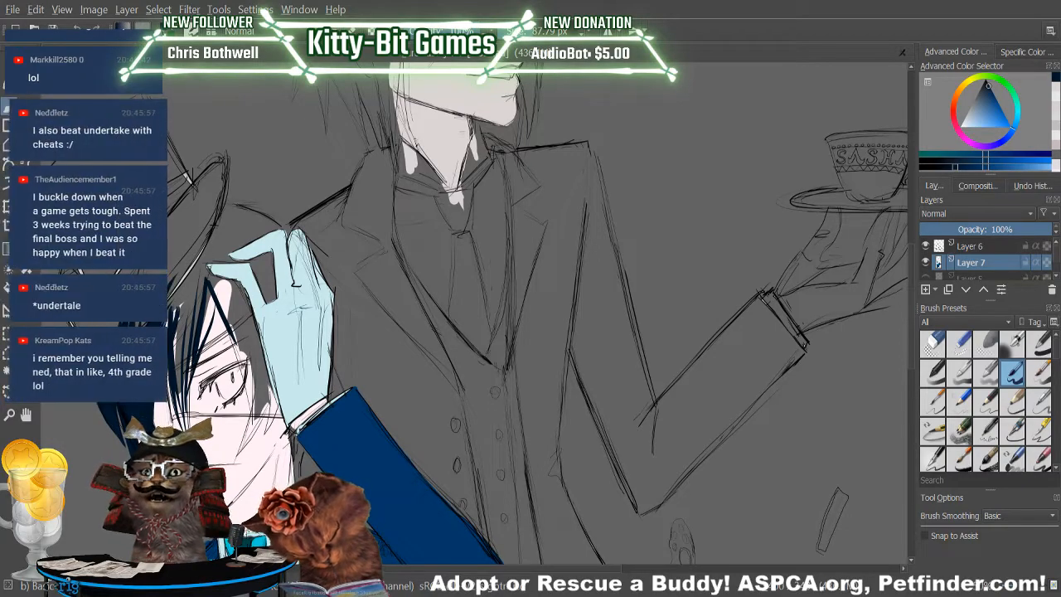
Fill the gaps between the fringe strands with solid dark navy, from beside the eye up to the crown.
{"action": "left_click_drag", "start_coordinate": [169, 308], "coordinate": [185, 247]}
{"action": "mouse_move", "coordinate": [172, 330]}
{"action": "left_mouse_down"}
{"action": "mouse_move", "coordinate": [174, 313]}
{"action": "mouse_move", "coordinate": [175, 371]}
{"action": "left_mouse_up"}
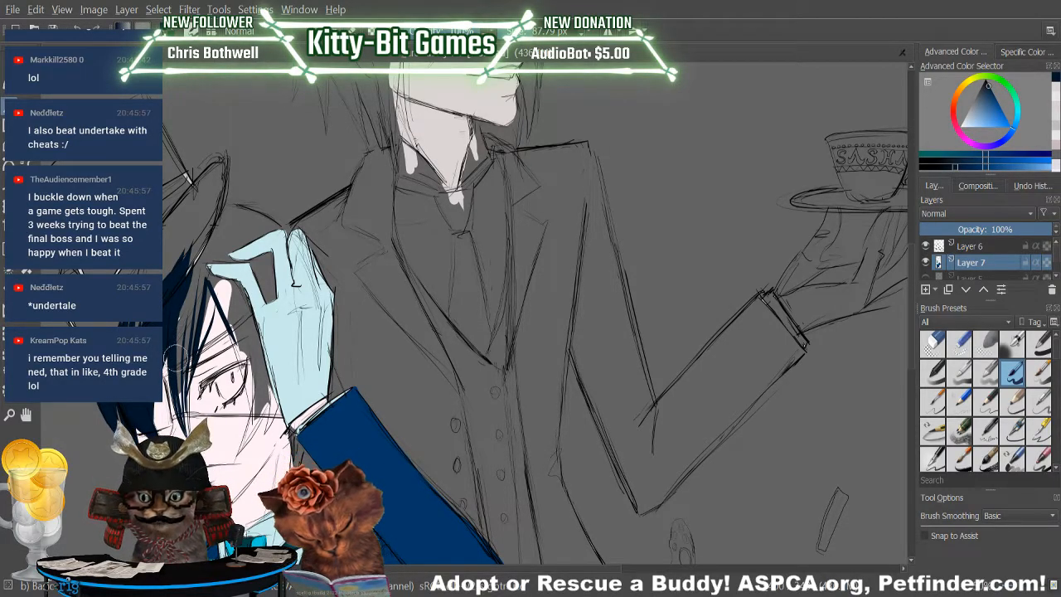
{"action": "left_click_drag", "start_coordinate": [184, 388], "coordinate": [184, 313]}
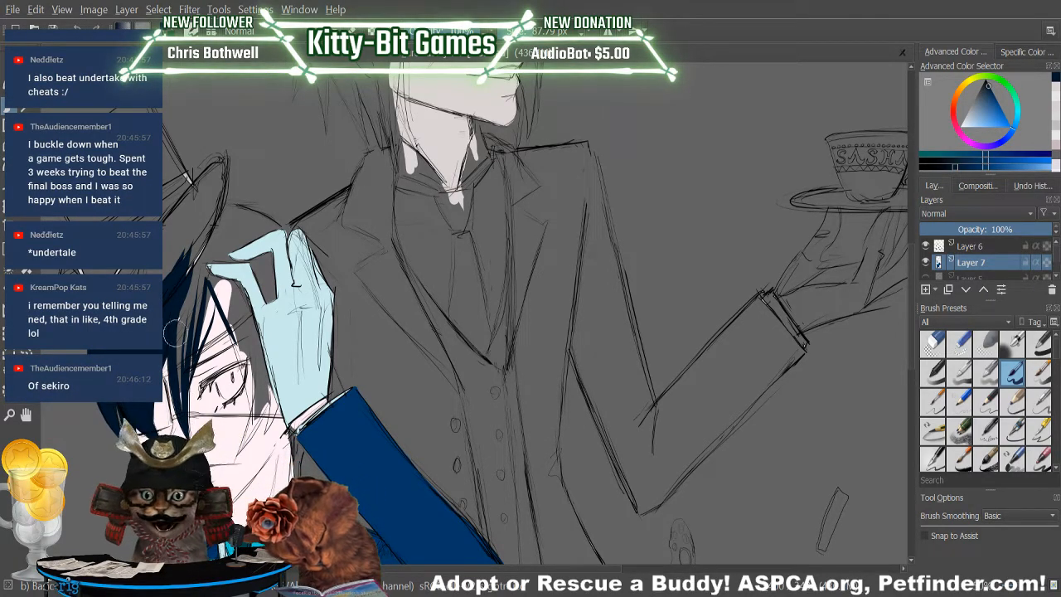
{"action": "left_click_drag", "start_coordinate": [180, 378], "coordinate": [194, 268]}
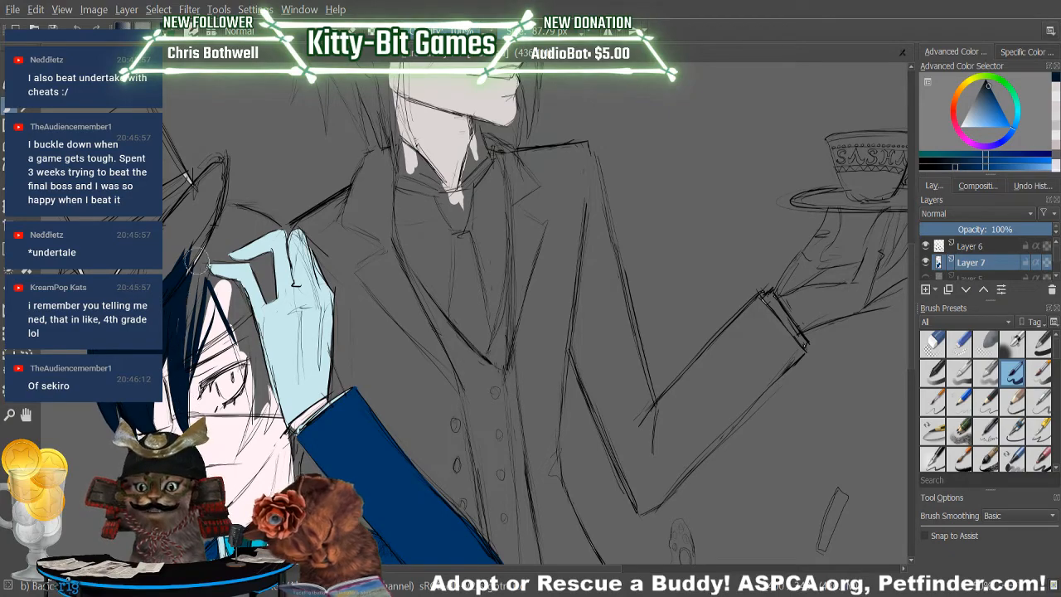
{"action": "left_click_drag", "start_coordinate": [184, 373], "coordinate": [203, 256]}
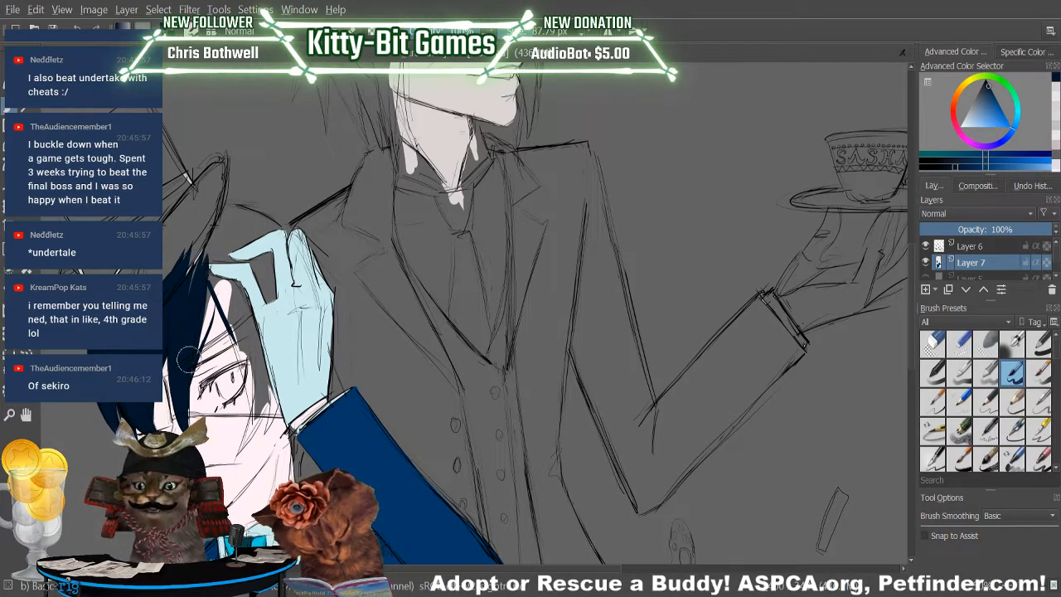
{"action": "mouse_move", "coordinate": [192, 351]}
{"action": "left_mouse_down"}
{"action": "mouse_move", "coordinate": [208, 276]}
{"action": "mouse_move", "coordinate": [185, 372]}
{"action": "mouse_move", "coordinate": [216, 261]}
{"action": "mouse_move", "coordinate": [196, 332]}
{"action": "mouse_move", "coordinate": [211, 252]}
{"action": "left_mouse_up"}
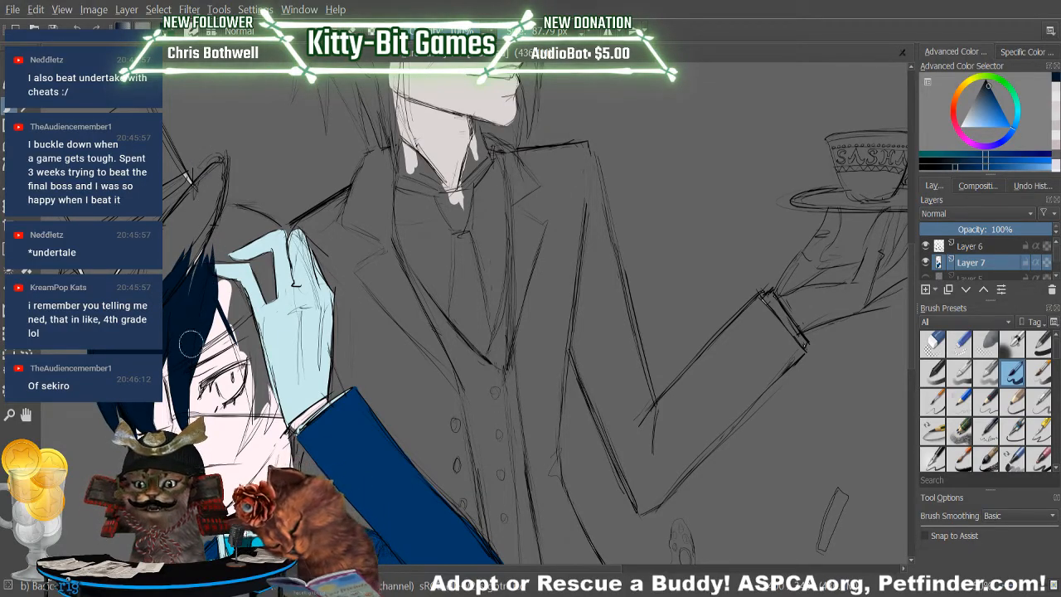
{"action": "left_click_drag", "start_coordinate": [201, 280], "coordinate": [223, 220]}
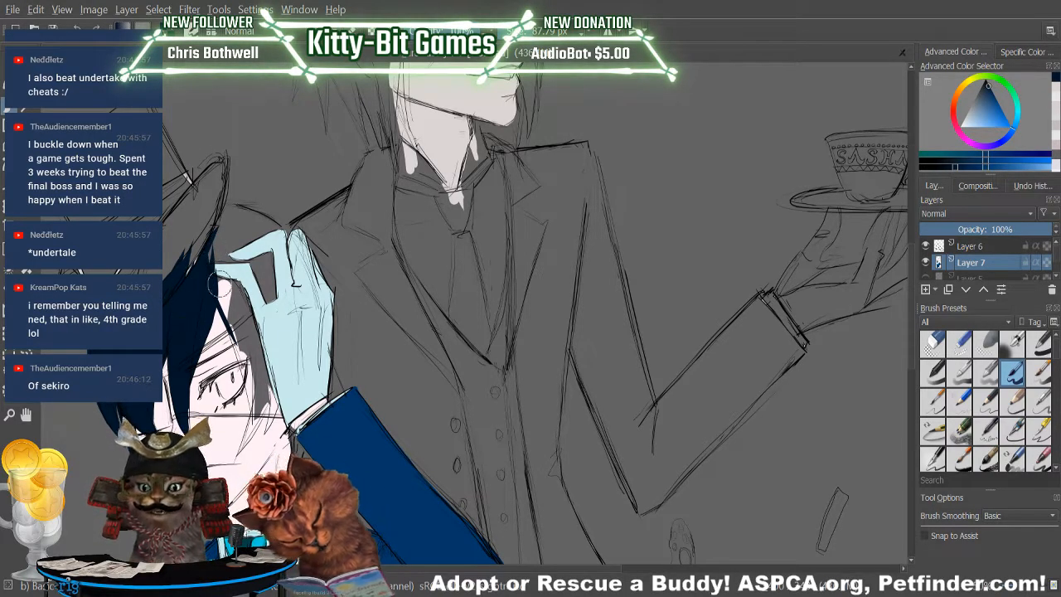
{"action": "left_click_drag", "start_coordinate": [221, 305], "coordinate": [231, 358]}
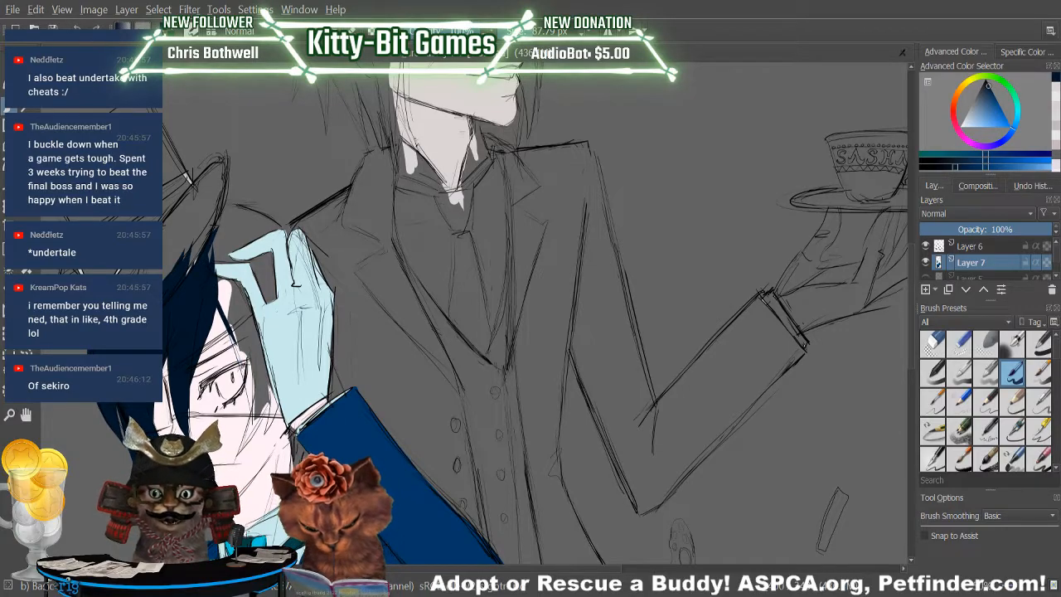
Brush a thick, pointed dark navy lock from beneath the gloved thumb down past the boy's eye.
{"action": "left_click_drag", "start_coordinate": [252, 419], "coordinate": [225, 289]}
{"action": "left_click_drag", "start_coordinate": [250, 404], "coordinate": [219, 294]}
{"action": "left_click_drag", "start_coordinate": [236, 345], "coordinate": [217, 282]}
{"action": "left_click_drag", "start_coordinate": [251, 391], "coordinate": [213, 277]}
{"action": "left_click_drag", "start_coordinate": [231, 340], "coordinate": [217, 282]}
{"action": "left_click_drag", "start_coordinate": [253, 417], "coordinate": [228, 288]}
{"action": "left_click_drag", "start_coordinate": [253, 418], "coordinate": [248, 393]}
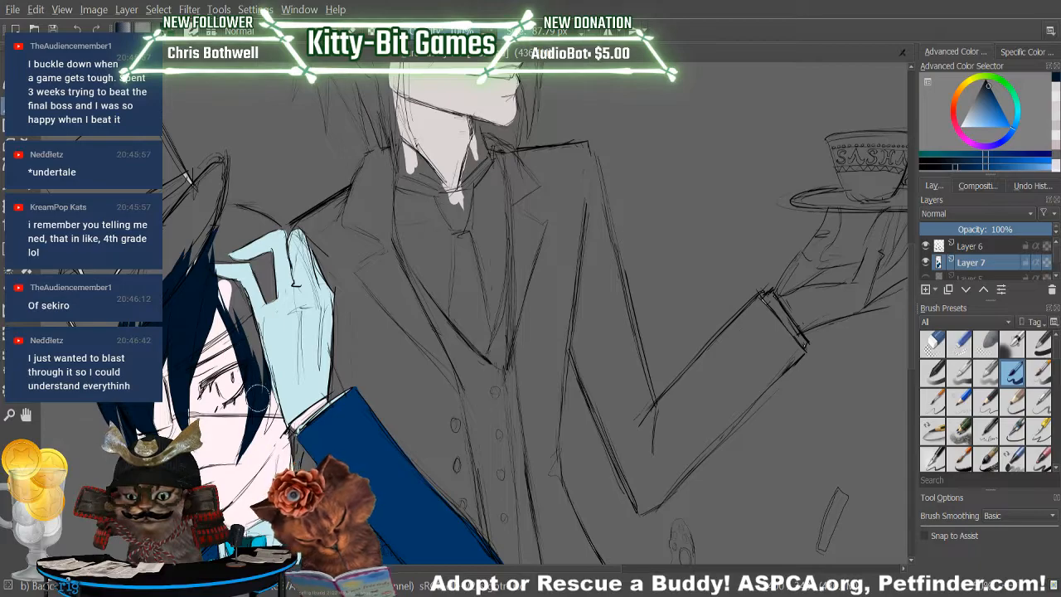
{"action": "left_click_drag", "start_coordinate": [253, 380], "coordinate": [211, 265]}
{"action": "left_click_drag", "start_coordinate": [260, 364], "coordinate": [267, 414]}
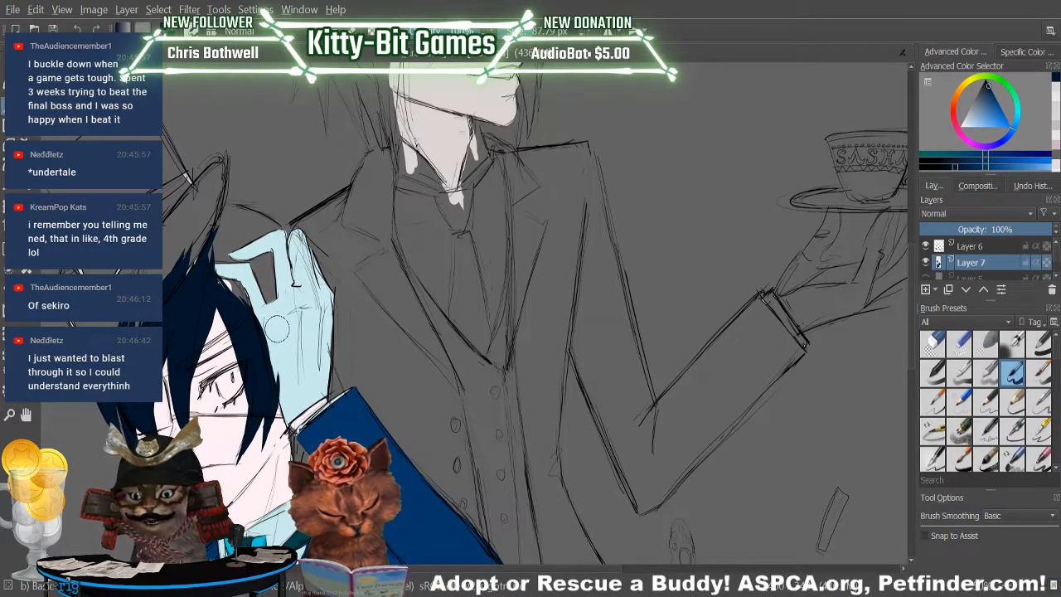
Try retouching the glove's edge beside the hair in its sampled pale blue, and undo the last stroke.
{"action": "key", "text": "p"}
{"action": "left_click", "coordinate": [292, 352]}
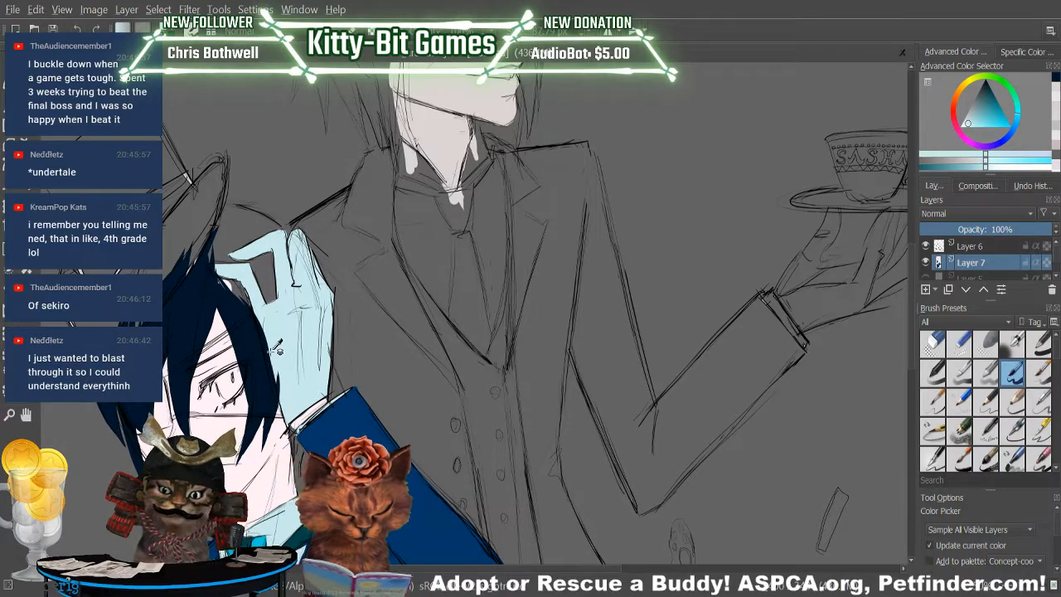
{"action": "key", "text": "b"}
{"action": "mouse_move", "coordinate": [276, 374]}
{"action": "left_mouse_down"}
{"action": "mouse_move", "coordinate": [278, 395]}
{"action": "mouse_move", "coordinate": [271, 348]}
{"action": "mouse_move", "coordinate": [280, 396]}
{"action": "left_mouse_up"}
{"action": "mouse_move", "coordinate": [262, 326]}
{"action": "left_mouse_down"}
{"action": "mouse_move", "coordinate": [270, 364]}
{"action": "mouse_move", "coordinate": [259, 332]}
{"action": "left_mouse_up"}
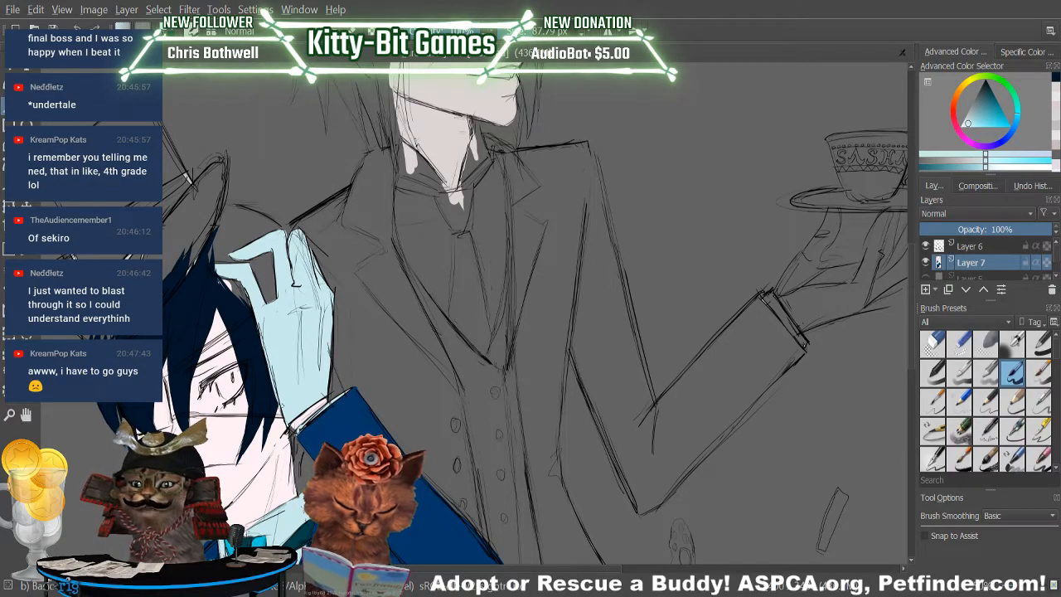
{"action": "key", "text": "ctrl+z"}
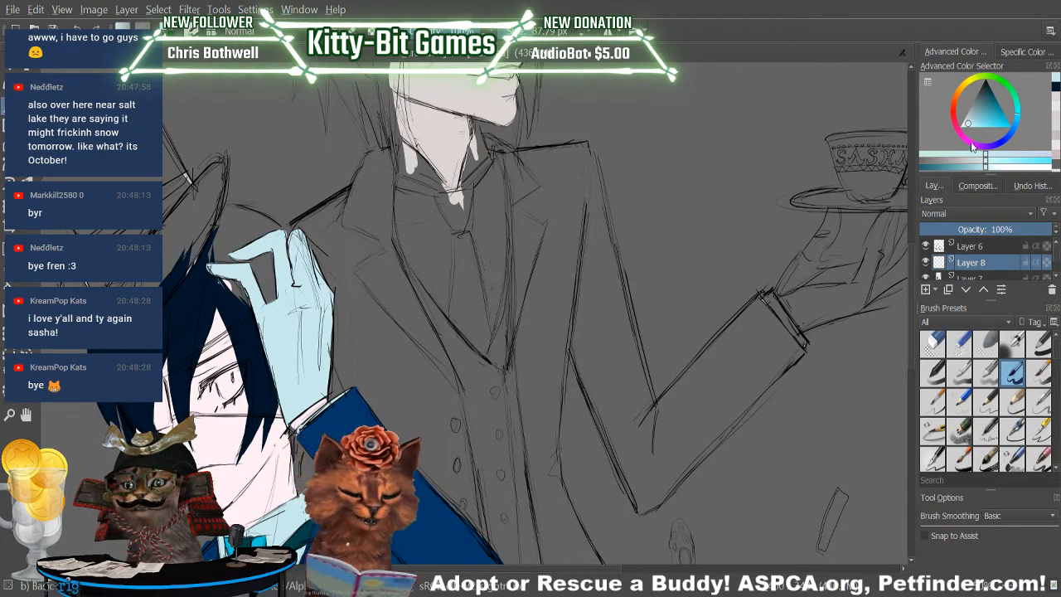
Sample the hair's dark navy and brush over the boy's side hair on Layer 8.
{"action": "left_click", "coordinate": [181, 348], "text": "ctrl"}
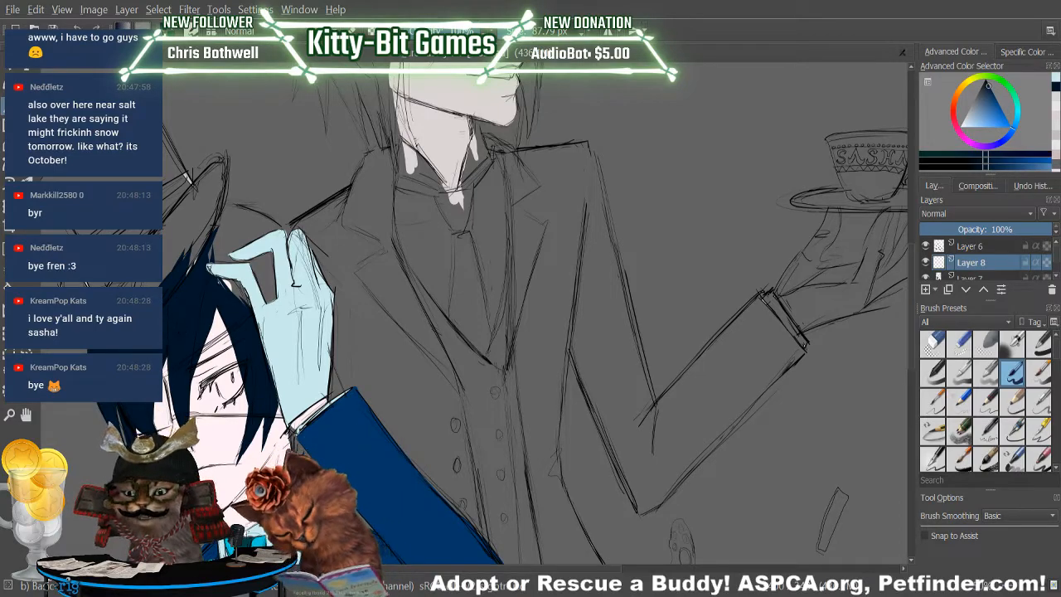
{"action": "left_click_drag", "start_coordinate": [155, 427], "coordinate": [174, 344]}
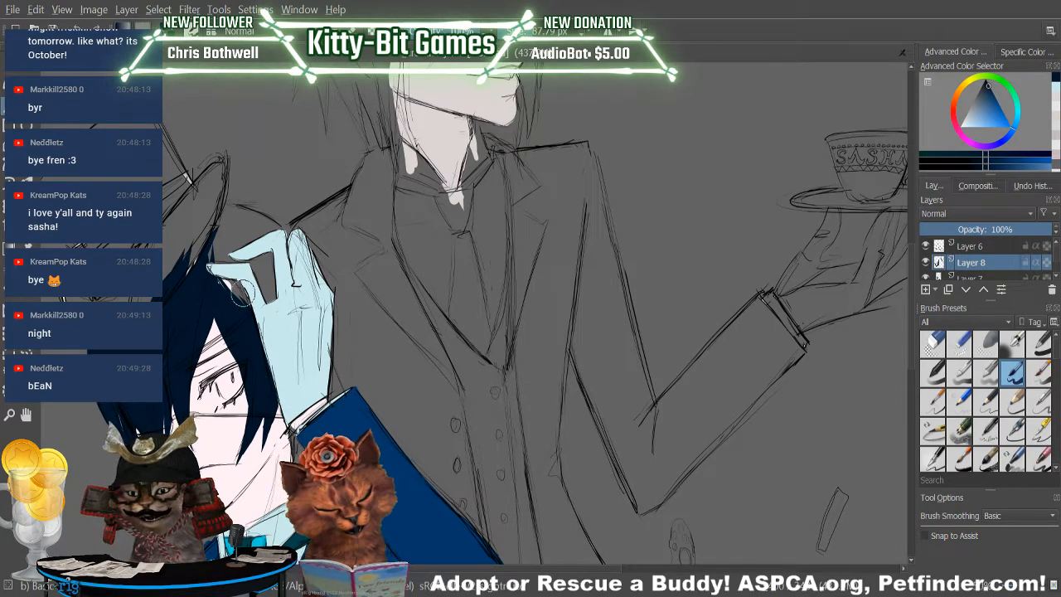
{"action": "key", "text": "p"}
{"action": "left_click", "coordinate": [253, 464]}
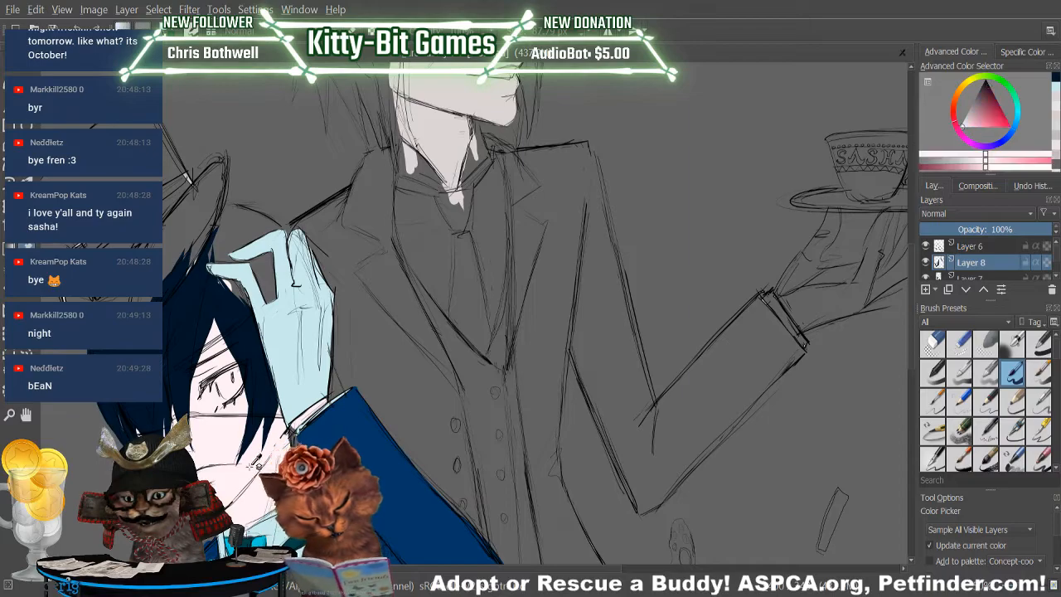
{"action": "key", "text": "b"}
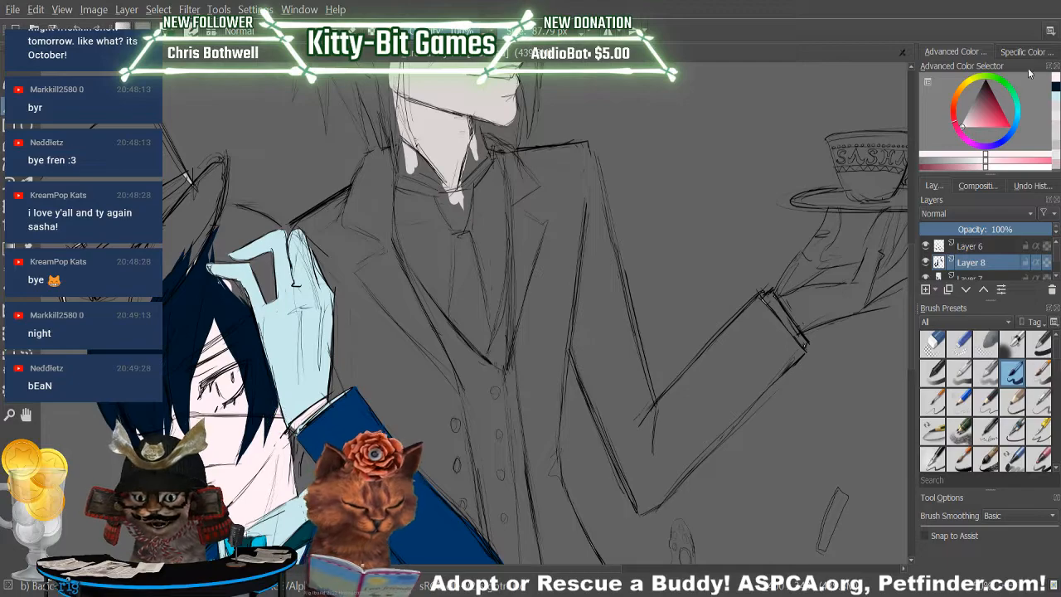
{"action": "left_click", "coordinate": [1049, 88]}
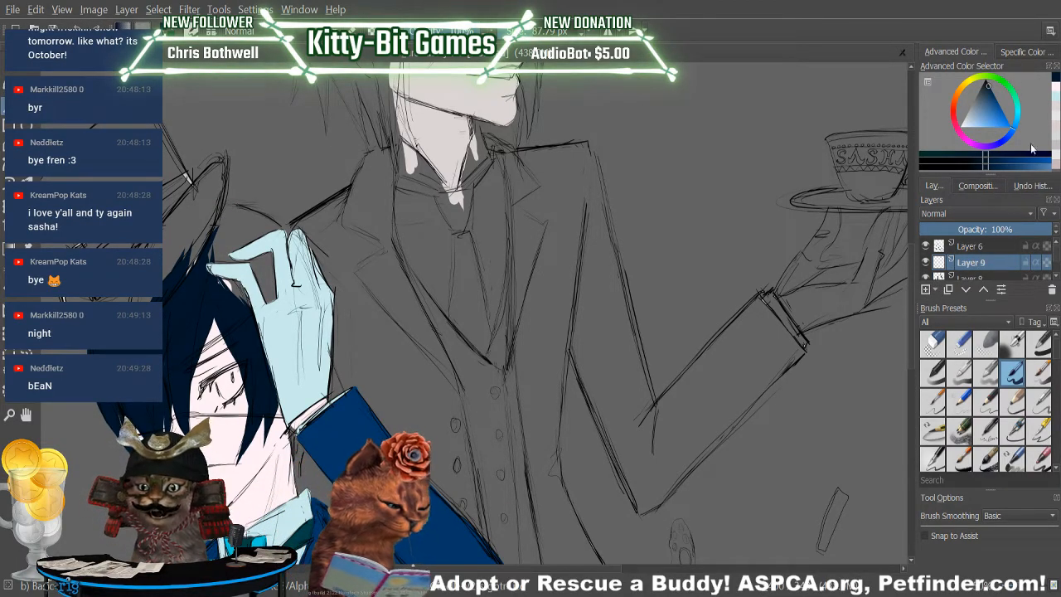
Sample the glove's pale blue and paint the gloved thumb over the boy's hair on Layer 9.
{"action": "key", "text": "p"}
{"action": "left_click", "coordinate": [286, 330]}
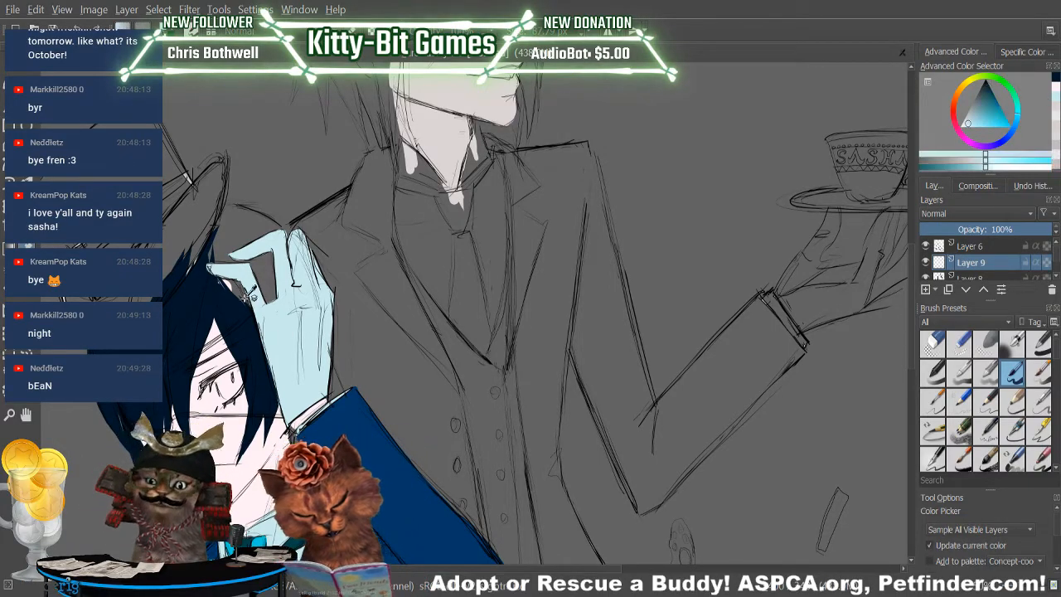
{"action": "key", "text": "b"}
{"action": "left_click_drag", "start_coordinate": [217, 273], "coordinate": [247, 283]}
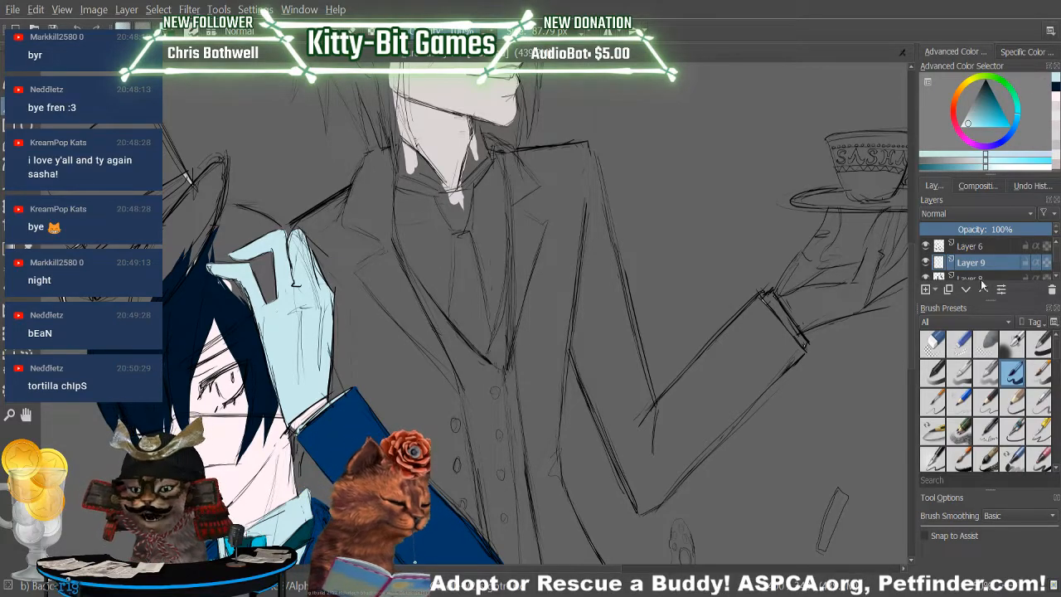
Paint dark navy hair on Layer 8 around the gloved thumb and extend the crown into a taller peak.
{"action": "left_click", "coordinate": [985, 247]}
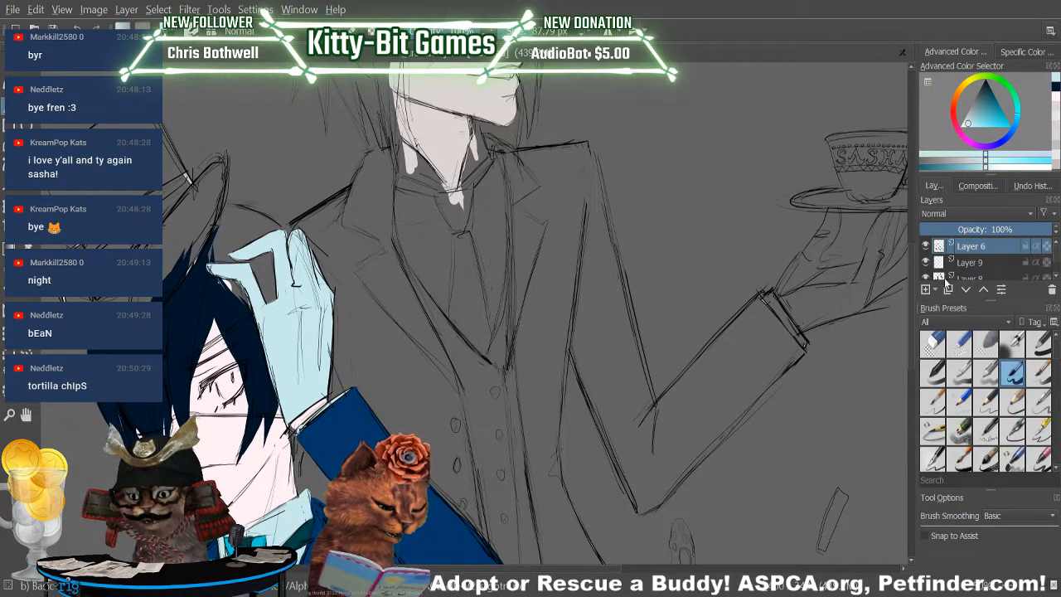
{"action": "left_click", "coordinate": [1055, 87]}
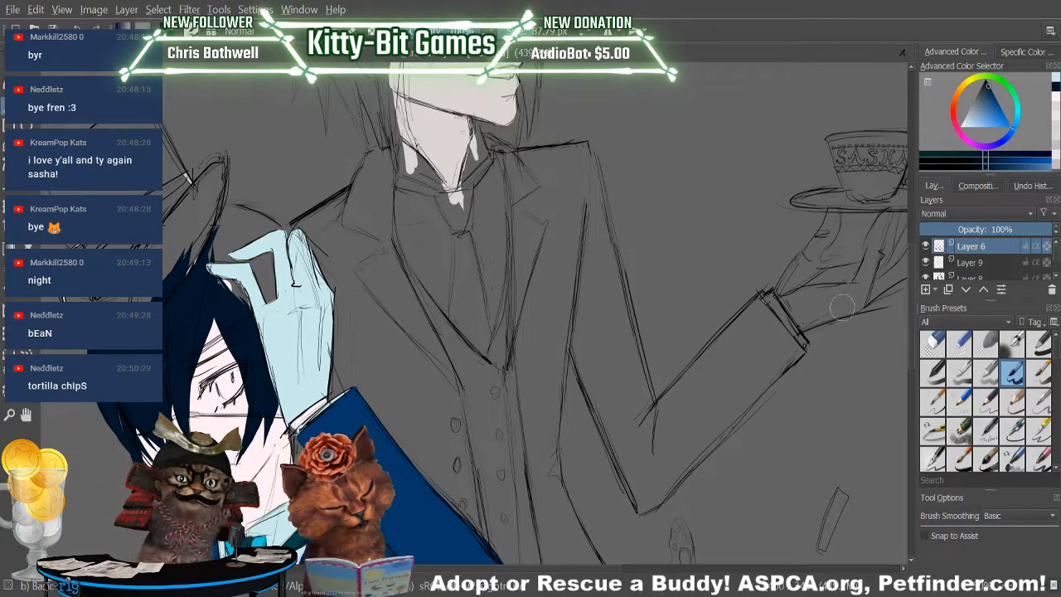
{"action": "left_click_drag", "start_coordinate": [1057, 253], "coordinate": [1055, 261]}
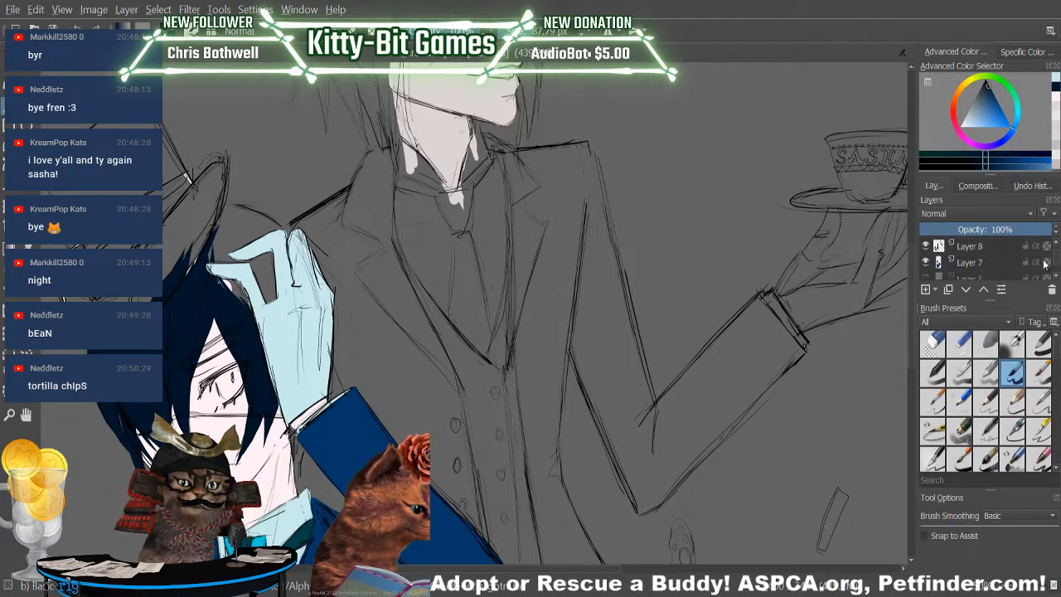
{"action": "left_click", "coordinate": [983, 249]}
{"action": "left_click_drag", "start_coordinate": [228, 286], "coordinate": [253, 335]}
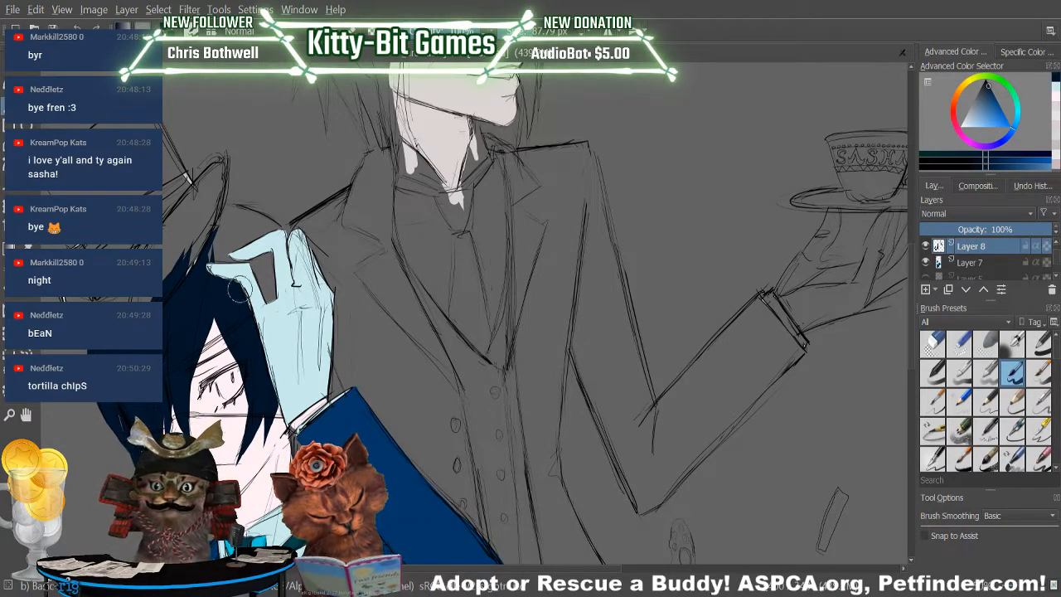
{"action": "mouse_move", "coordinate": [195, 284]}
{"action": "left_mouse_down"}
{"action": "mouse_move", "coordinate": [224, 212]}
{"action": "mouse_move", "coordinate": [218, 246]}
{"action": "left_mouse_up"}
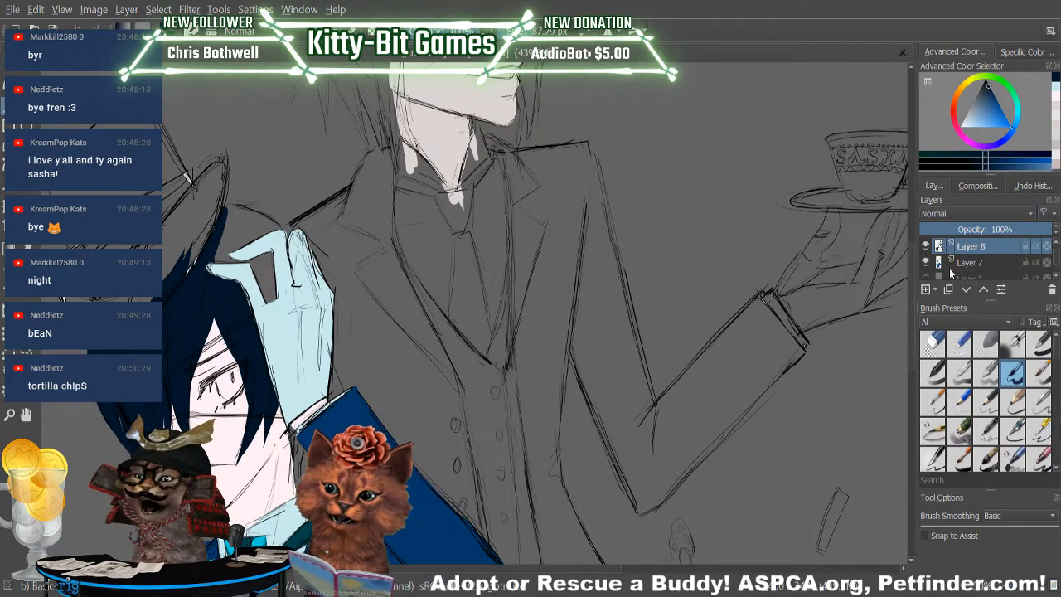
Sample the blue of the boy's jacket sleeve as the brush colour and return to the brush.
{"action": "left_click_drag", "start_coordinate": [904, 271], "coordinate": [903, 308]}
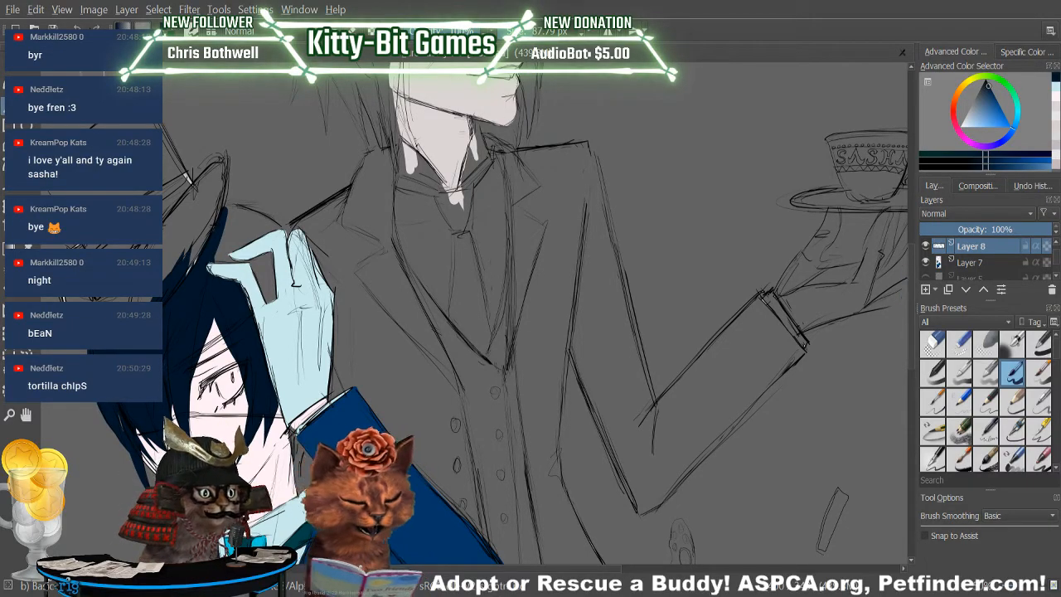
{"action": "scroll", "coordinate": [911, 298], "scroll_direction": "down", "scroll_amount": 5}
{"action": "left_click_drag", "start_coordinate": [915, 332], "coordinate": [917, 320]}
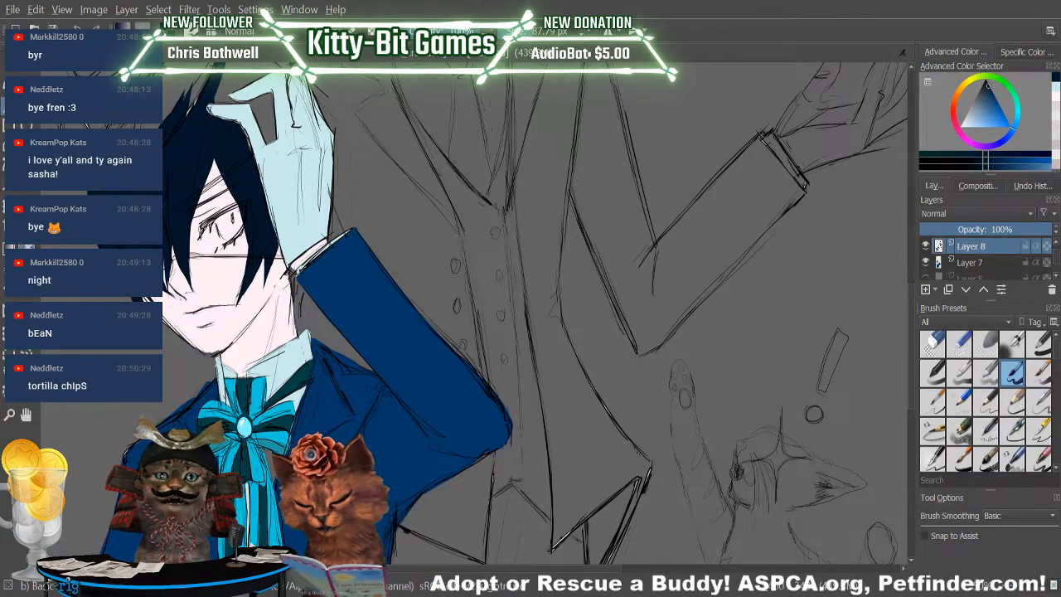
{"action": "left_click", "coordinate": [26, 247]}
{"action": "left_click", "coordinate": [365, 307]}
{"action": "left_click", "coordinate": [9, 106]}
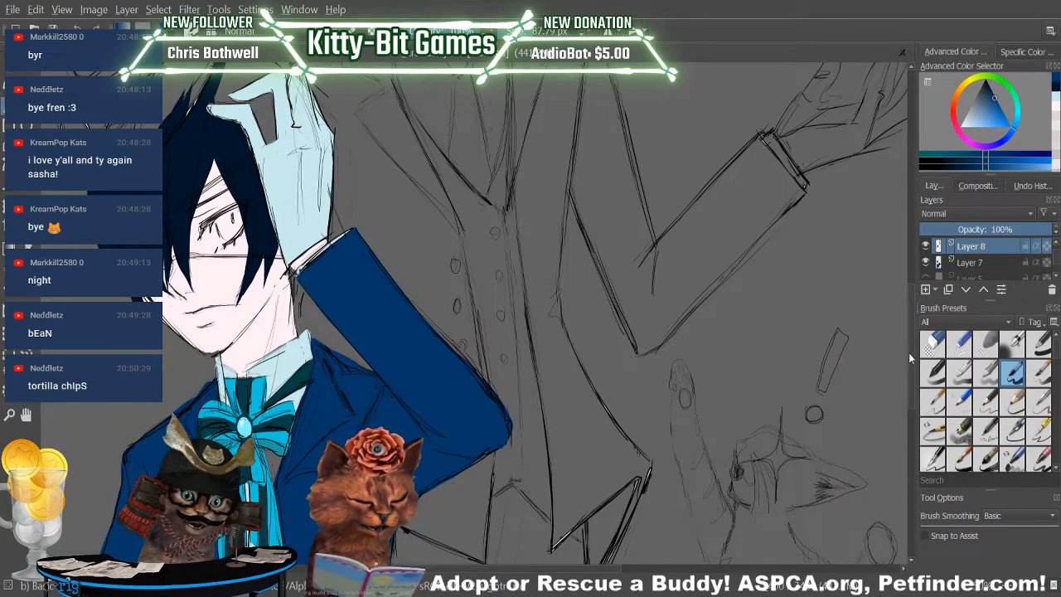
Touch up the back of the boy's raised glove on Layer 9 with its pale blue.
{"action": "scroll", "coordinate": [900, 340], "scroll_direction": "up", "scroll_amount": 4}
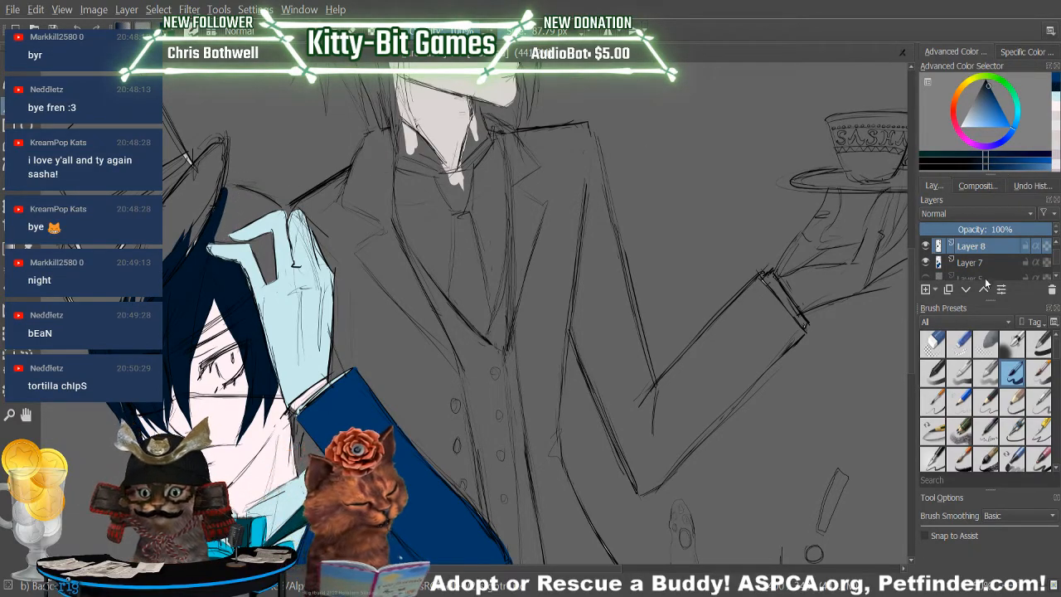
{"action": "scroll", "coordinate": [1056, 263], "scroll_direction": "up", "scroll_amount": 1}
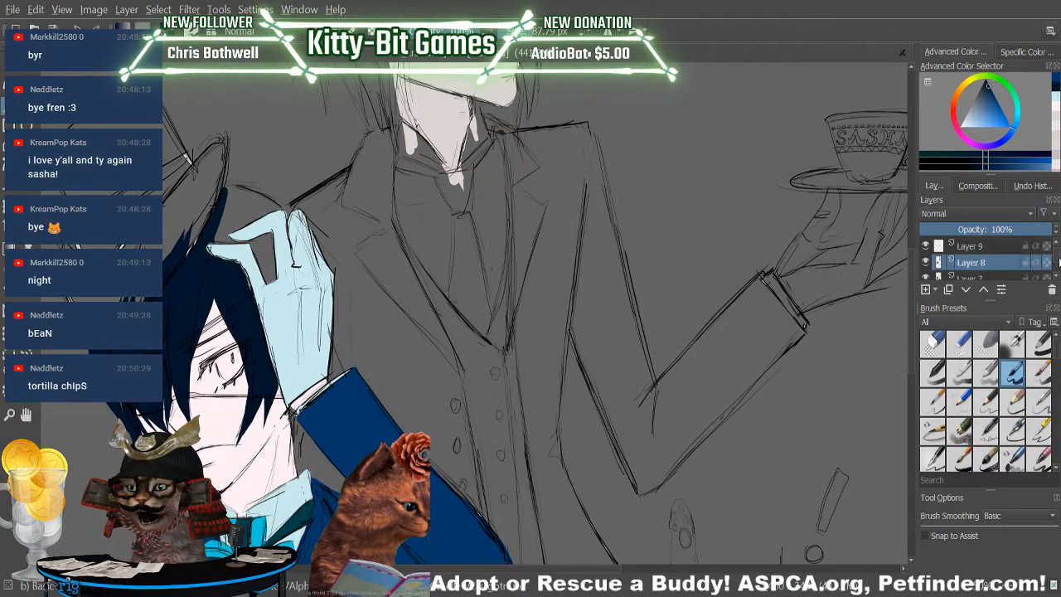
{"action": "scroll", "coordinate": [1058, 262], "scroll_direction": "up", "scroll_amount": 1}
{"action": "left_click", "coordinate": [968, 263]}
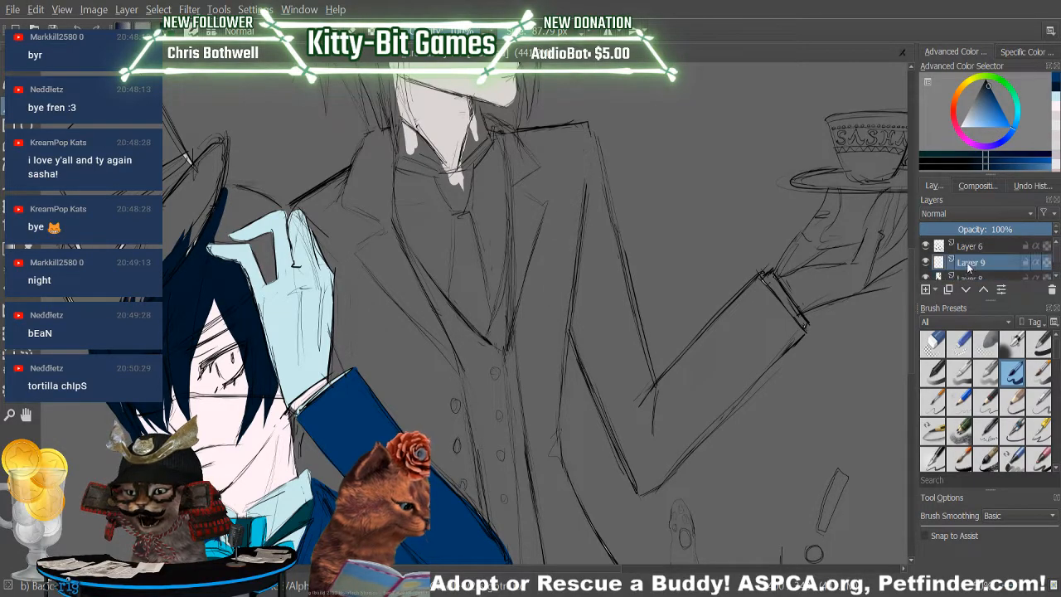
{"action": "left_click", "coordinate": [288, 228], "text": "ctrl"}
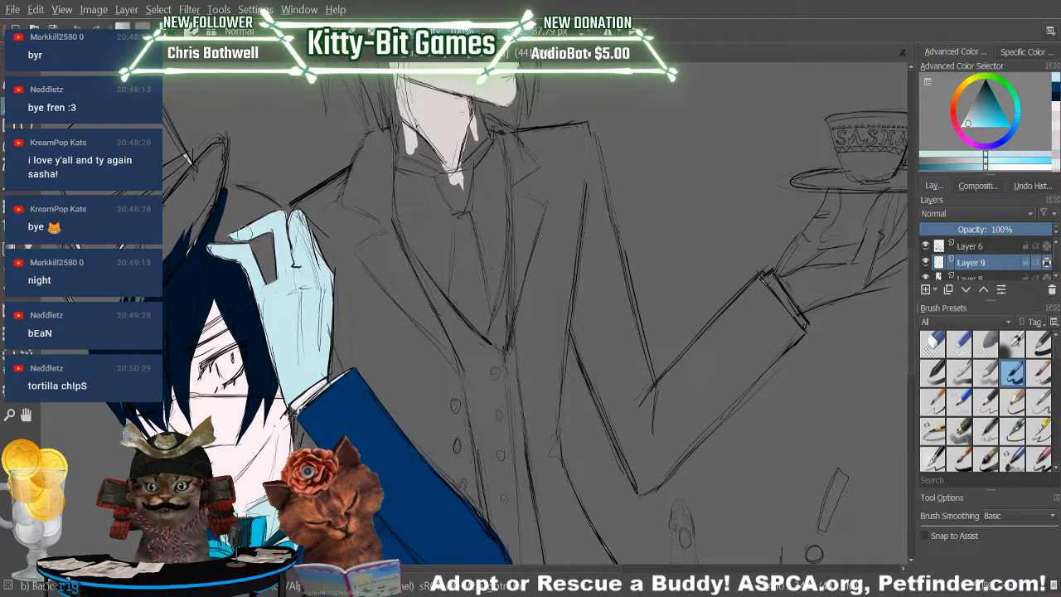
{"action": "left_click_drag", "start_coordinate": [299, 212], "coordinate": [318, 290]}
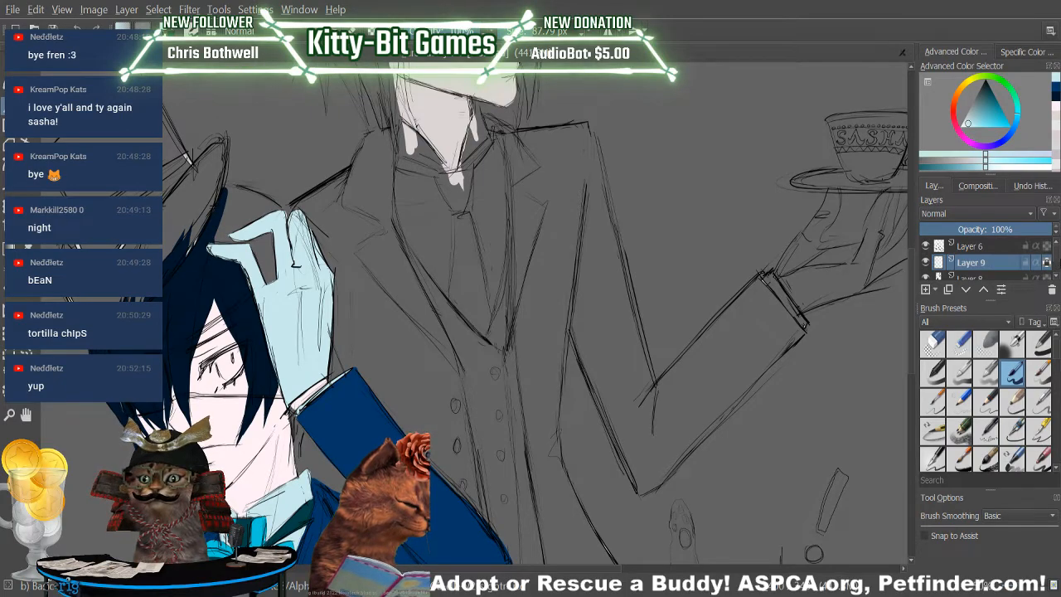
{"action": "scroll", "coordinate": [1057, 264], "scroll_direction": "down", "scroll_amount": 2}
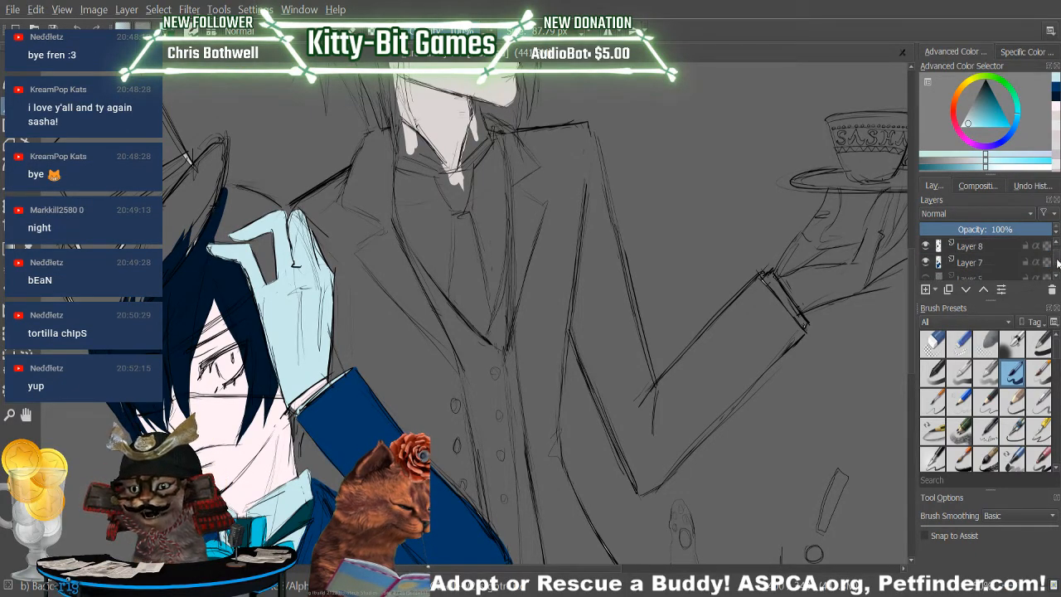
{"action": "left_click", "coordinate": [999, 263]}
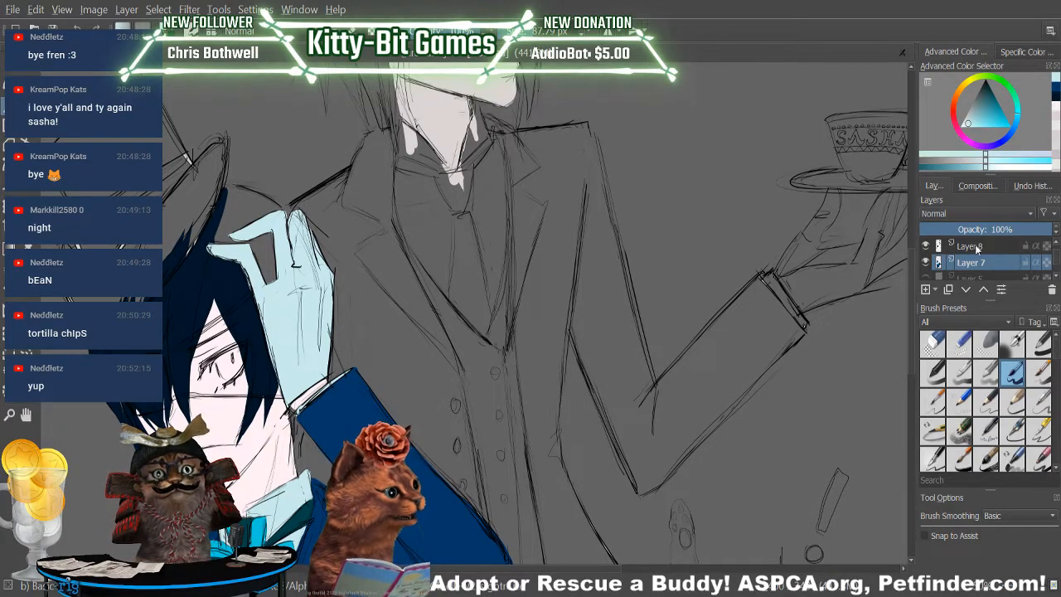
{"action": "left_click", "coordinate": [1057, 96]}
{"action": "left_click_drag", "start_coordinate": [282, 193], "coordinate": [286, 347]}
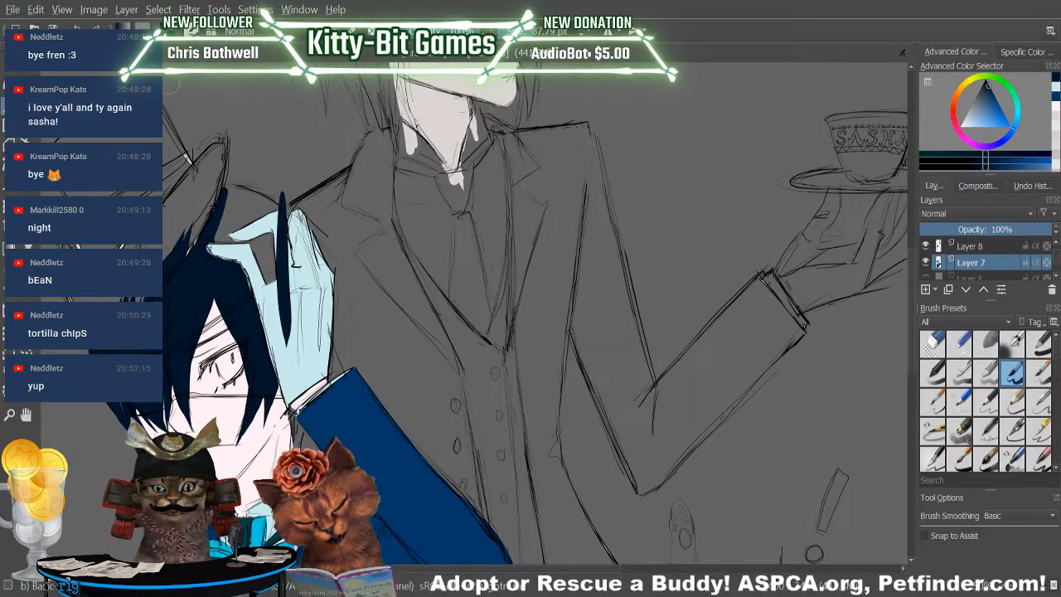
{"action": "key", "text": "ctrl+z"}
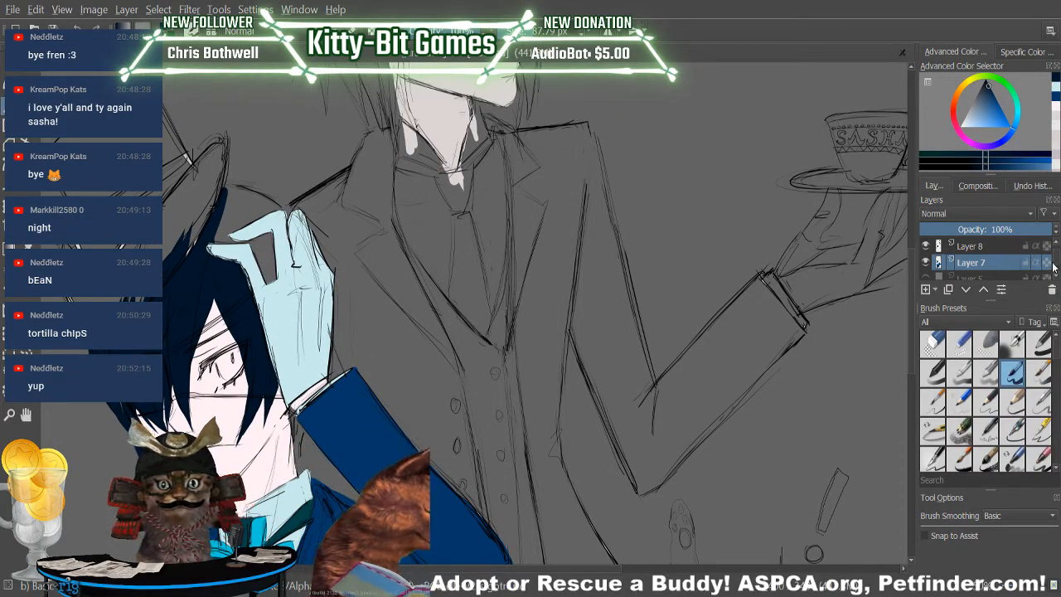
Touch up the boy's raised glove on Layer 9 with pale blue and erase the excess around its outline.
{"action": "scroll", "coordinate": [1057, 261], "scroll_direction": "up", "scroll_amount": 1}
{"action": "left_click", "coordinate": [994, 263]}
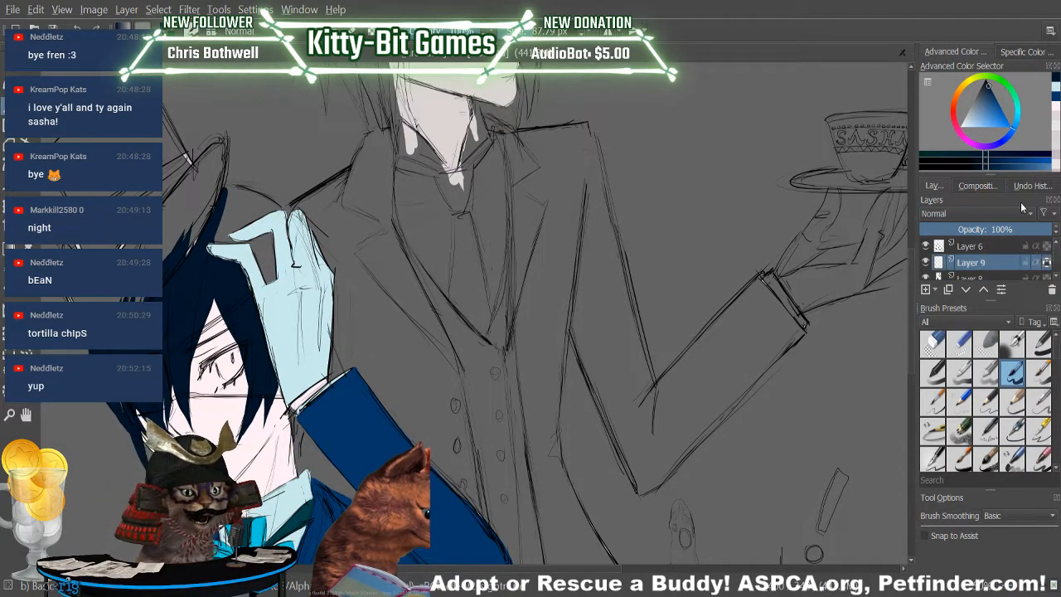
{"action": "left_click", "coordinate": [1056, 89]}
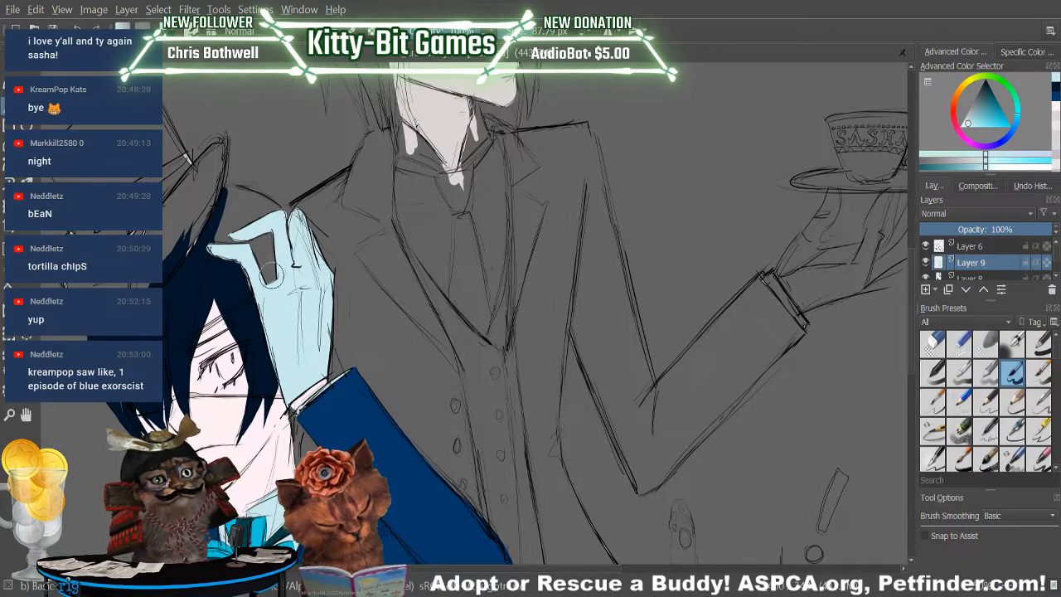
{"action": "key", "text": "e"}
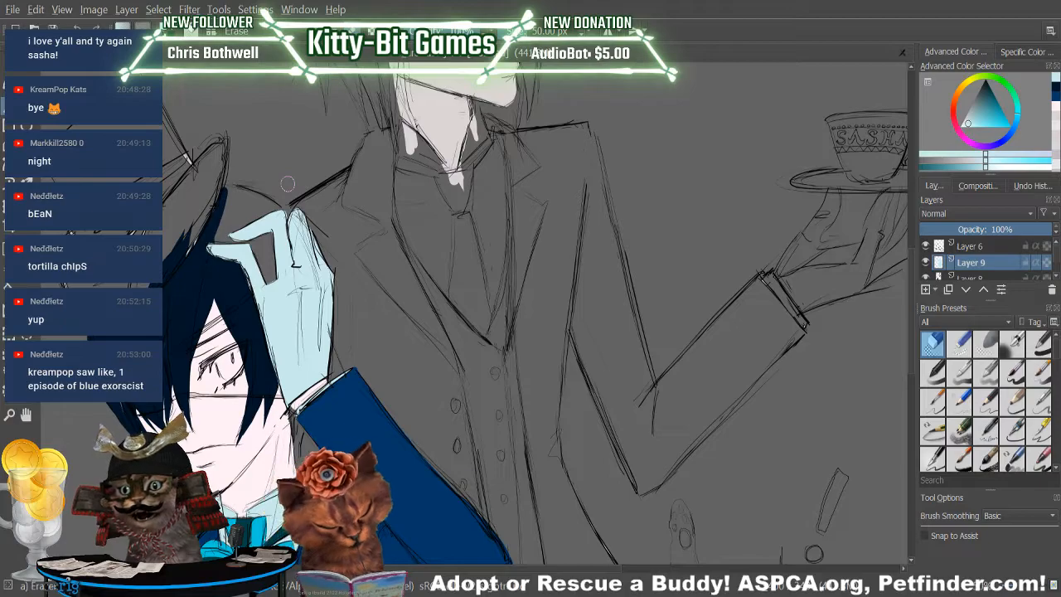
{"action": "key", "text": "e"}
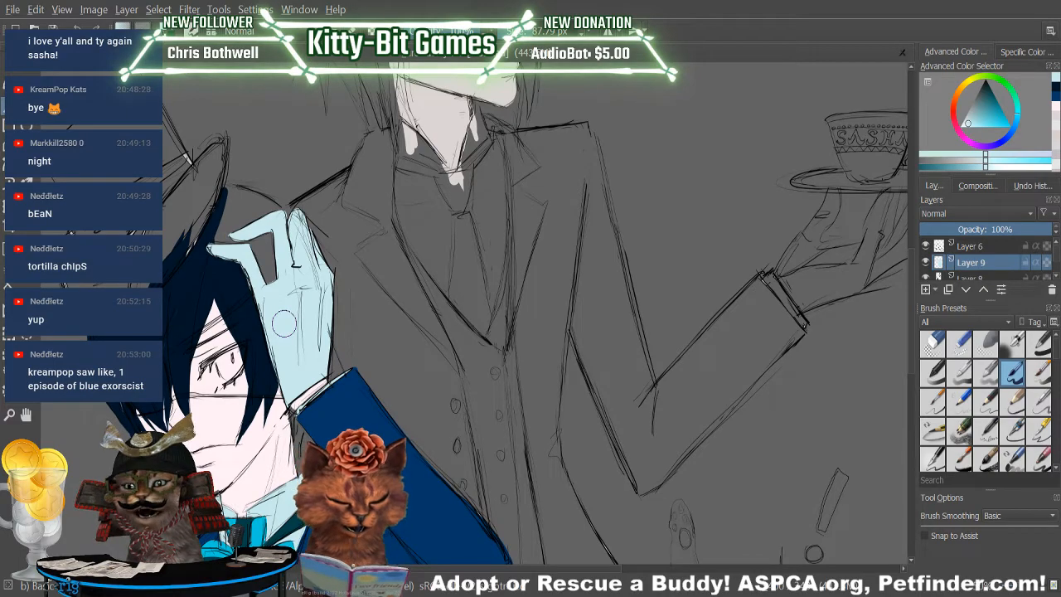
{"action": "scroll", "coordinate": [1056, 261], "scroll_direction": "down", "scroll_amount": 2}
{"action": "left_click", "coordinate": [1051, 262]}
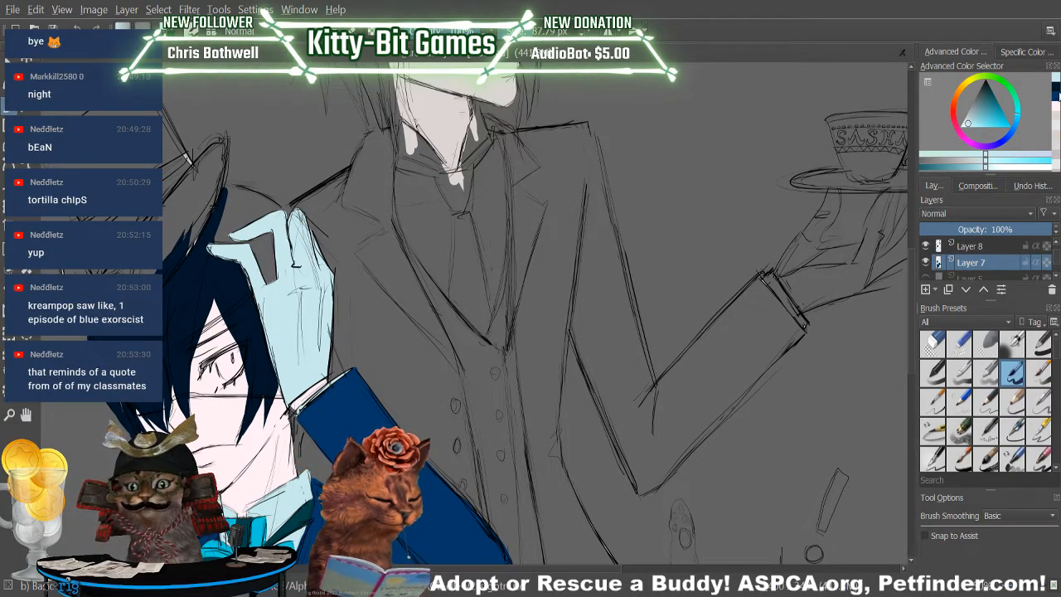
{"action": "left_click", "coordinate": [1057, 90]}
{"action": "left_click_drag", "start_coordinate": [219, 231], "coordinate": [220, 248]}
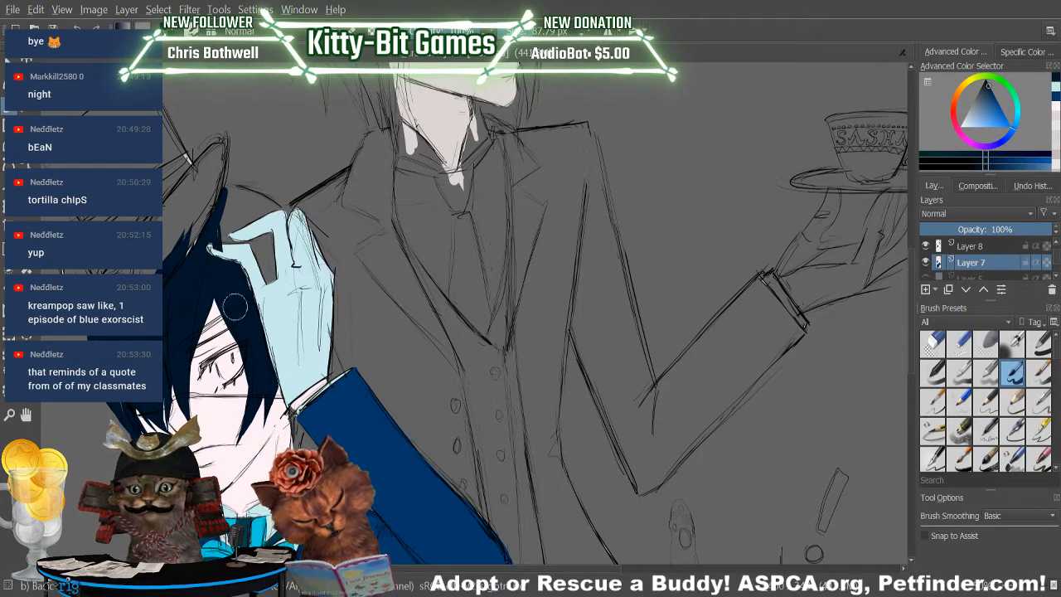
{"action": "left_click", "coordinate": [79, 27]}
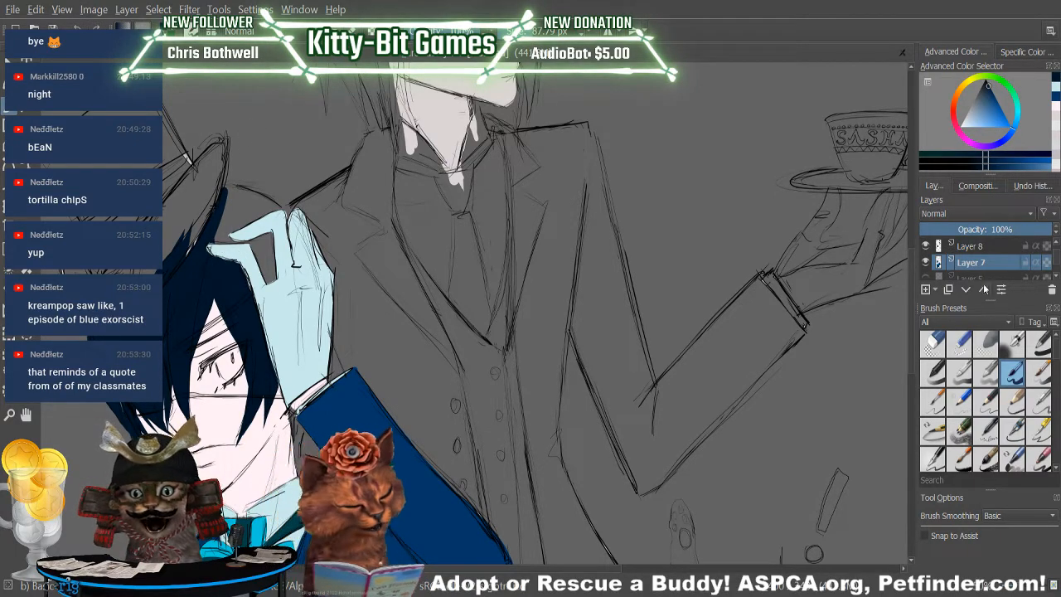
Touch up the inner edge between the glove's thumb and finger on Layer 9 with pale blue.
{"action": "left_click", "coordinate": [1058, 93]}
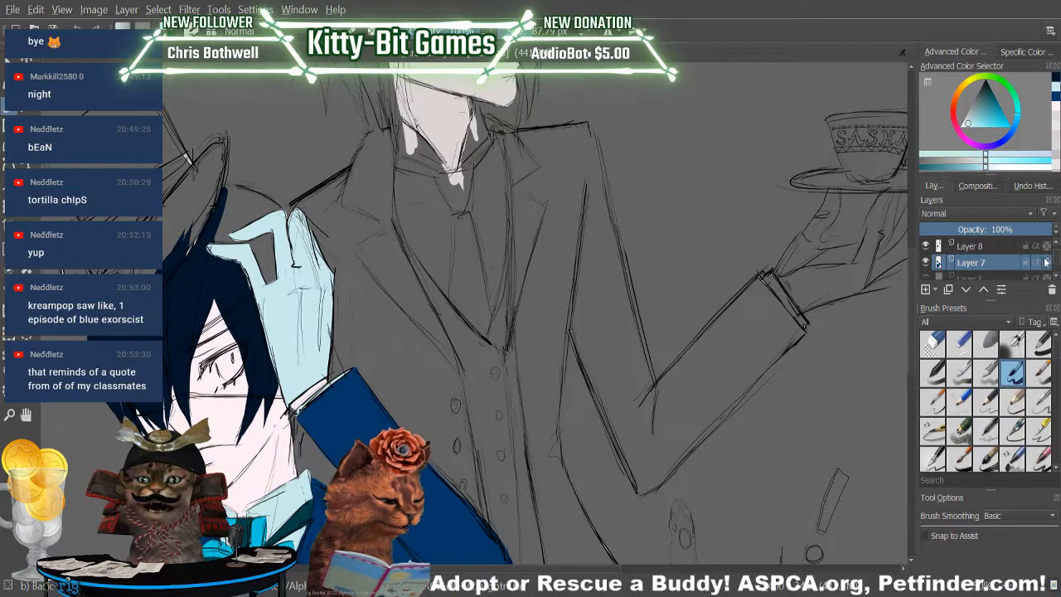
{"action": "left_click_drag", "start_coordinate": [1056, 260], "coordinate": [1057, 256]}
{"action": "left_click", "coordinate": [983, 262]}
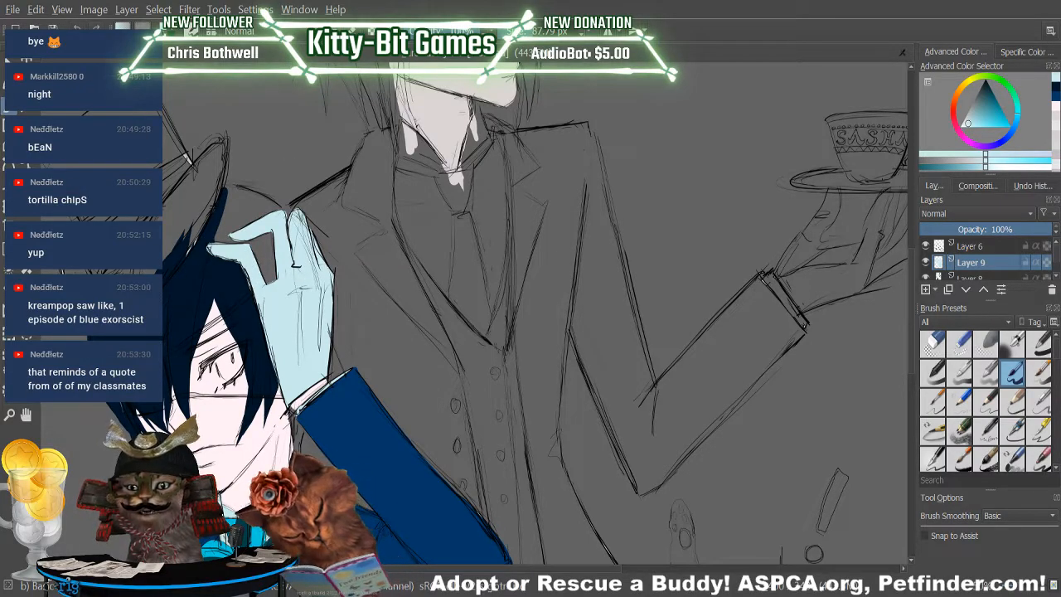
{"action": "mouse_move", "coordinate": [267, 255]}
{"action": "left_mouse_down"}
{"action": "mouse_move", "coordinate": [255, 264]}
{"action": "mouse_move", "coordinate": [260, 278]}
{"action": "left_mouse_up"}
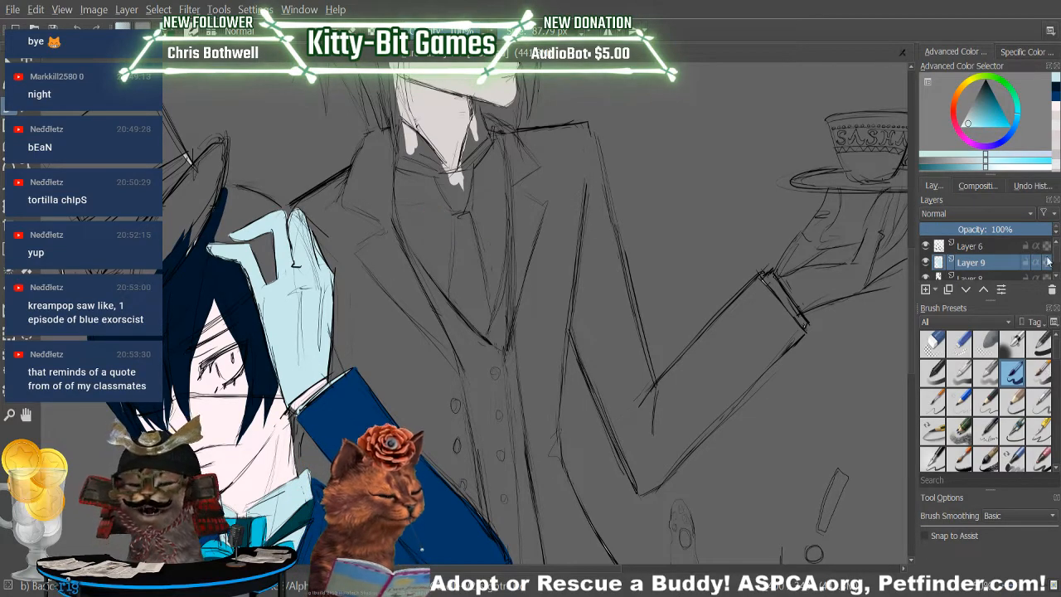
Paint dark navy hair on Layer 7 above the gloved hand and in the gap between its fingers, rounding out the crown.
{"action": "scroll", "coordinate": [986, 262], "scroll_direction": "down", "scroll_amount": 2}
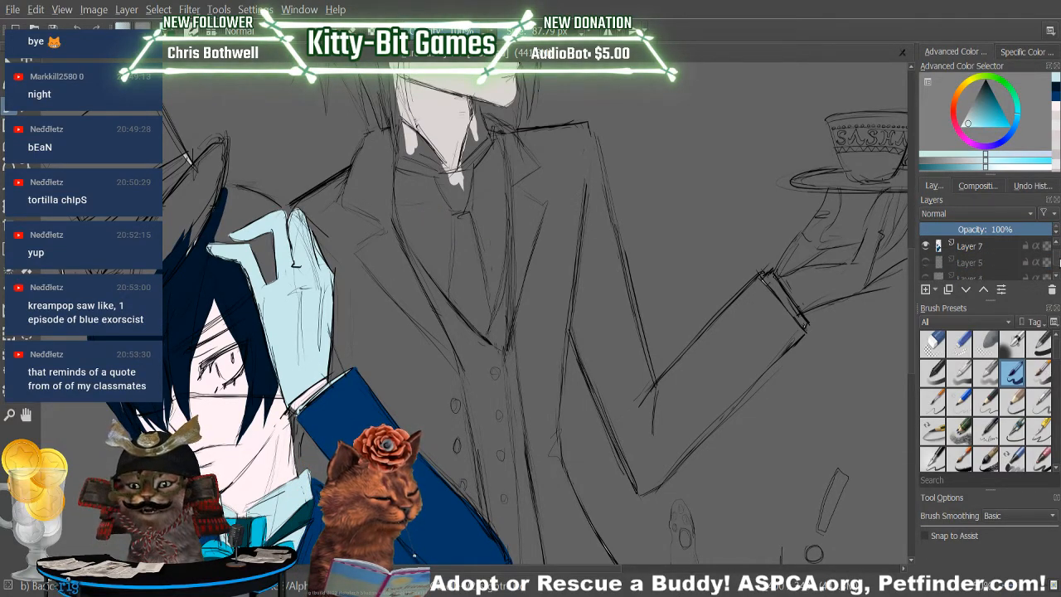
{"action": "left_click", "coordinate": [975, 248]}
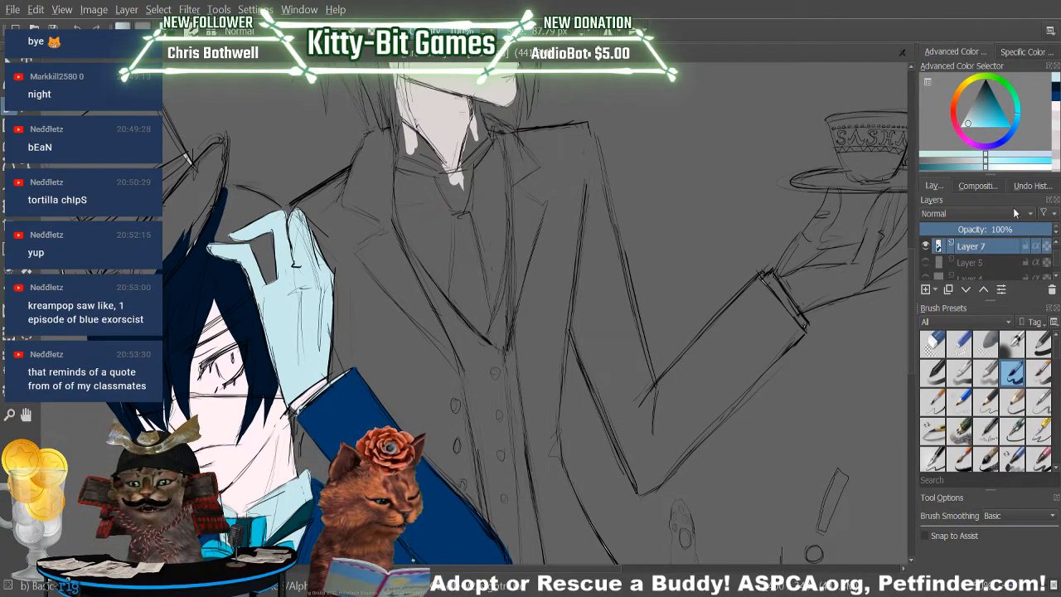
{"action": "left_click", "coordinate": [1057, 98]}
{"action": "left_click", "coordinate": [1057, 89]}
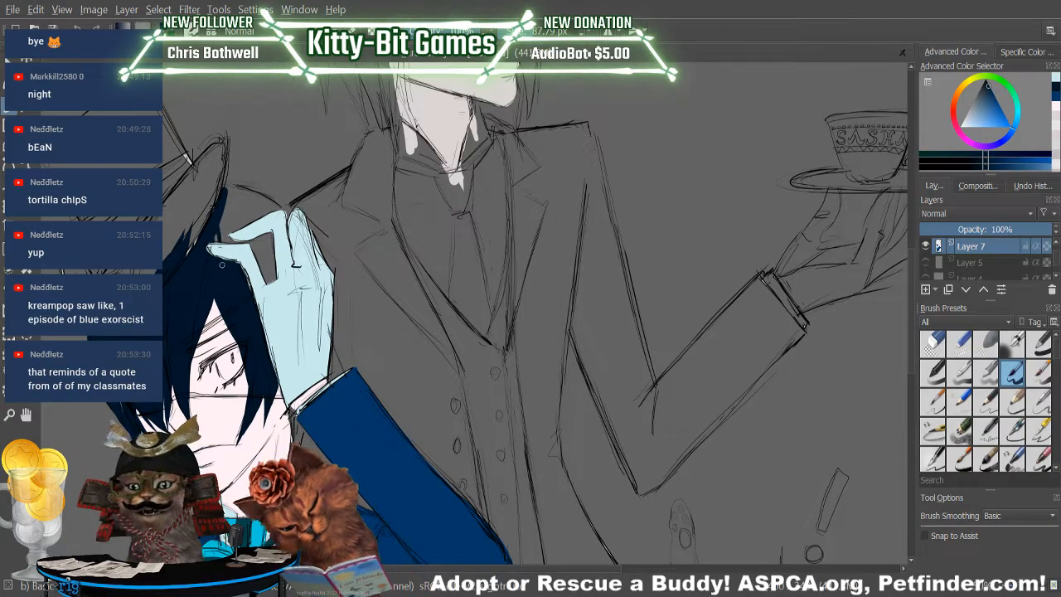
{"action": "left_click_drag", "start_coordinate": [224, 208], "coordinate": [228, 242]}
{"action": "mouse_move", "coordinate": [228, 202]}
{"action": "left_mouse_down"}
{"action": "mouse_move", "coordinate": [235, 247]}
{"action": "mouse_move", "coordinate": [239, 230]}
{"action": "left_mouse_up"}
{"action": "left_click_drag", "start_coordinate": [231, 194], "coordinate": [239, 229]}
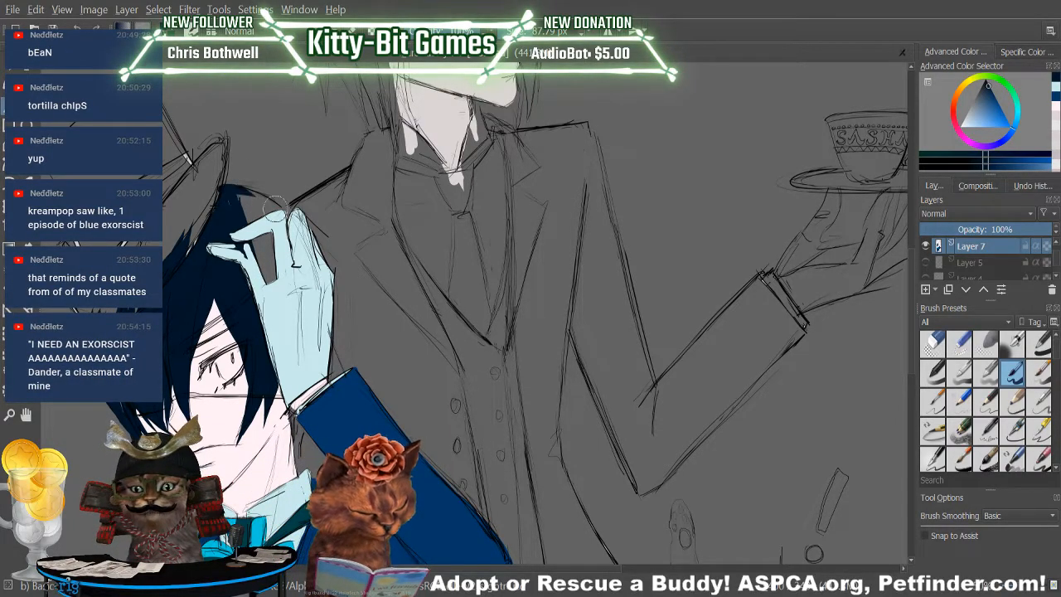
{"action": "mouse_move", "coordinate": [265, 207]}
{"action": "left_mouse_down"}
{"action": "mouse_move", "coordinate": [319, 257]}
{"action": "mouse_move", "coordinate": [315, 278]}
{"action": "mouse_move", "coordinate": [236, 201]}
{"action": "mouse_move", "coordinate": [297, 304]}
{"action": "mouse_move", "coordinate": [232, 214]}
{"action": "mouse_move", "coordinate": [303, 316]}
{"action": "mouse_move", "coordinate": [257, 240]}
{"action": "mouse_move", "coordinate": [265, 259]}
{"action": "mouse_move", "coordinate": [256, 220]}
{"action": "mouse_move", "coordinate": [268, 291]}
{"action": "mouse_move", "coordinate": [229, 232]}
{"action": "mouse_move", "coordinate": [273, 286]}
{"action": "left_mouse_up"}
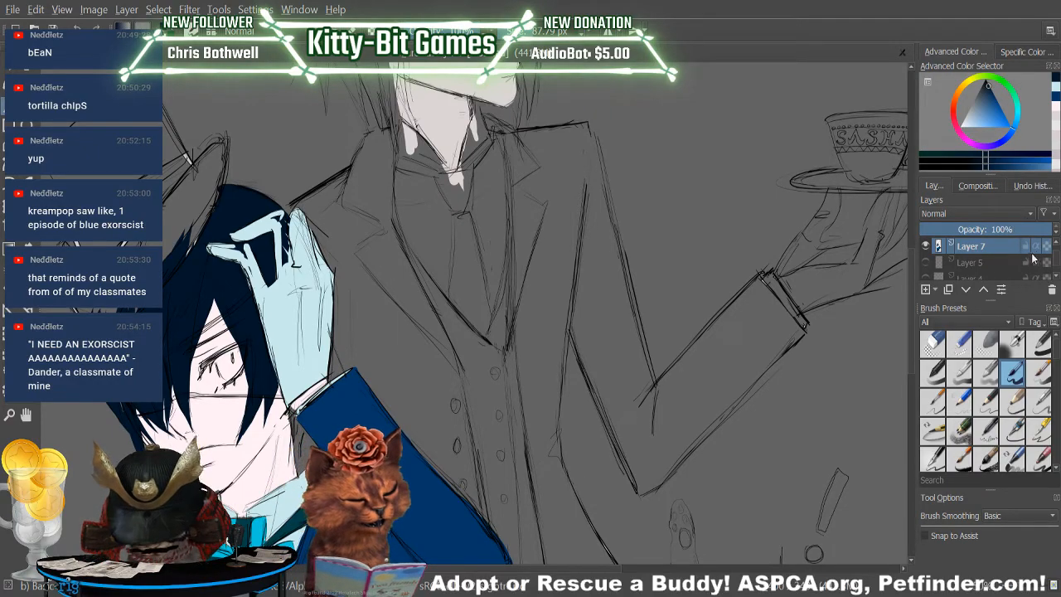
Repaint the glove's raised finger in pale blue over the navy hair, moving from Layer 6 to Layer 9.
{"action": "scroll", "coordinate": [1055, 261], "scroll_direction": "up", "scroll_amount": 2}
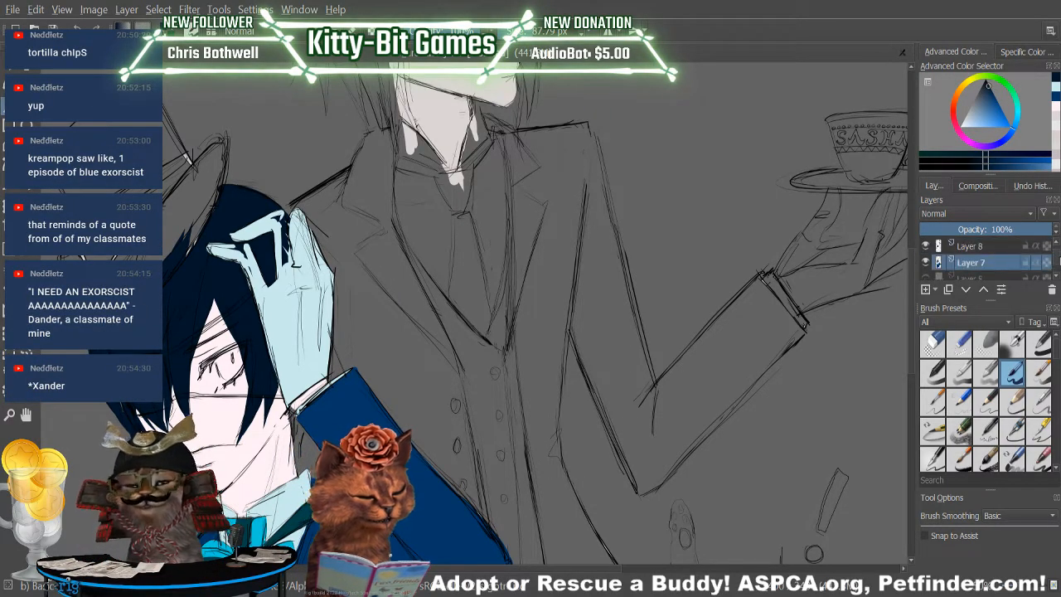
{"action": "scroll", "coordinate": [1055, 260], "scroll_direction": "up", "scroll_amount": 1}
{"action": "left_click", "coordinate": [974, 247]}
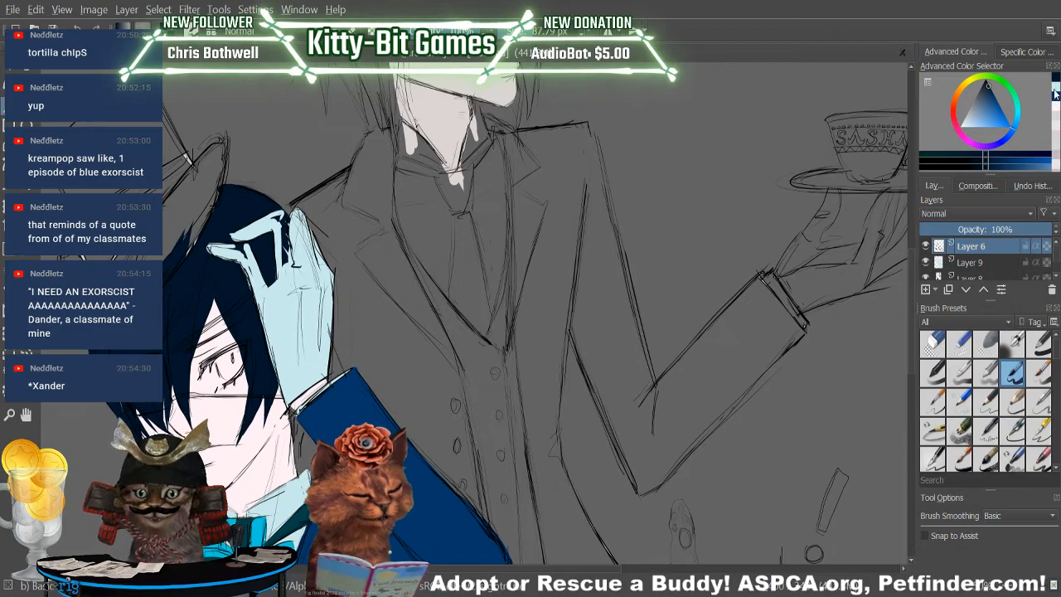
{"action": "left_click", "coordinate": [1055, 93]}
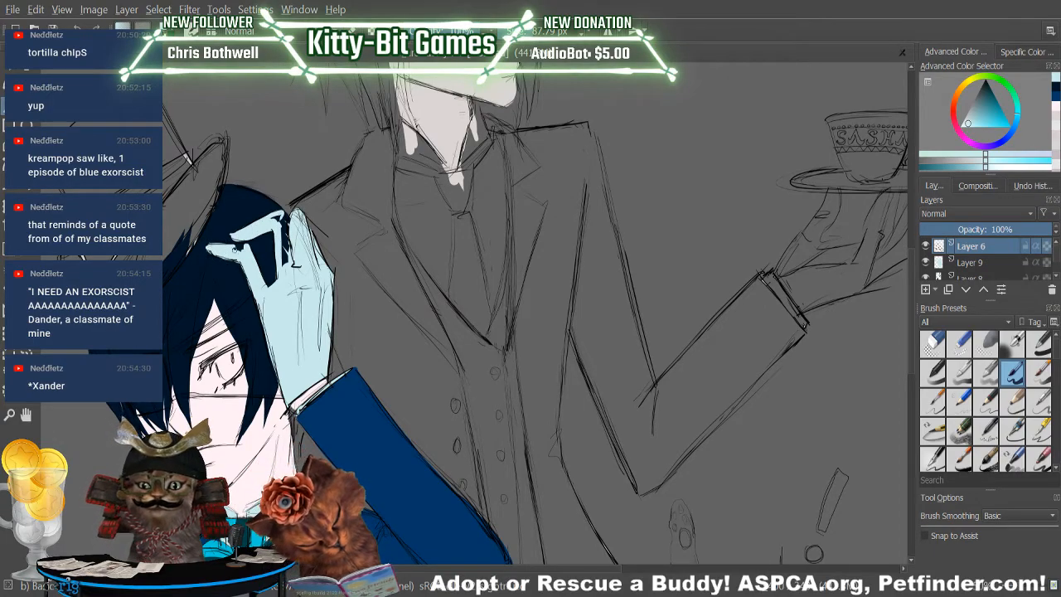
{"action": "key", "text": "ctrl+z"}
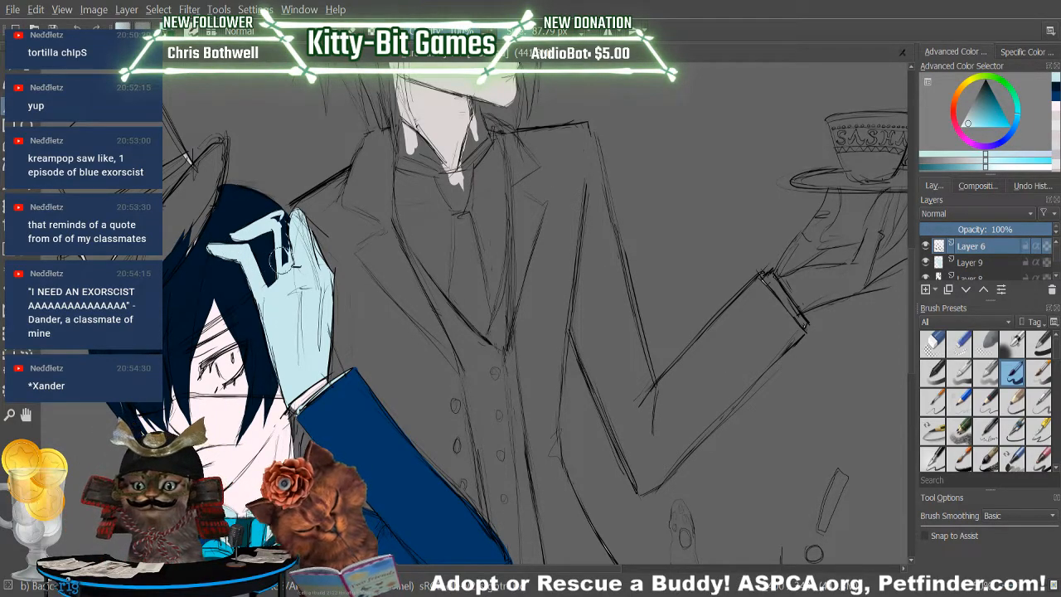
{"action": "left_click_drag", "start_coordinate": [282, 263], "coordinate": [280, 275]}
{"action": "mouse_move", "coordinate": [279, 229]}
{"action": "left_mouse_down"}
{"action": "mouse_move", "coordinate": [281, 202]}
{"action": "mouse_move", "coordinate": [264, 237]}
{"action": "mouse_move", "coordinate": [317, 217]}
{"action": "mouse_move", "coordinate": [351, 245]}
{"action": "mouse_move", "coordinate": [321, 178]}
{"action": "mouse_move", "coordinate": [294, 254]}
{"action": "mouse_move", "coordinate": [305, 190]}
{"action": "mouse_move", "coordinate": [299, 221]}
{"action": "mouse_move", "coordinate": [273, 218]}
{"action": "mouse_move", "coordinate": [302, 220]}
{"action": "left_mouse_up"}
{"action": "key", "text": "ctrl+z"}
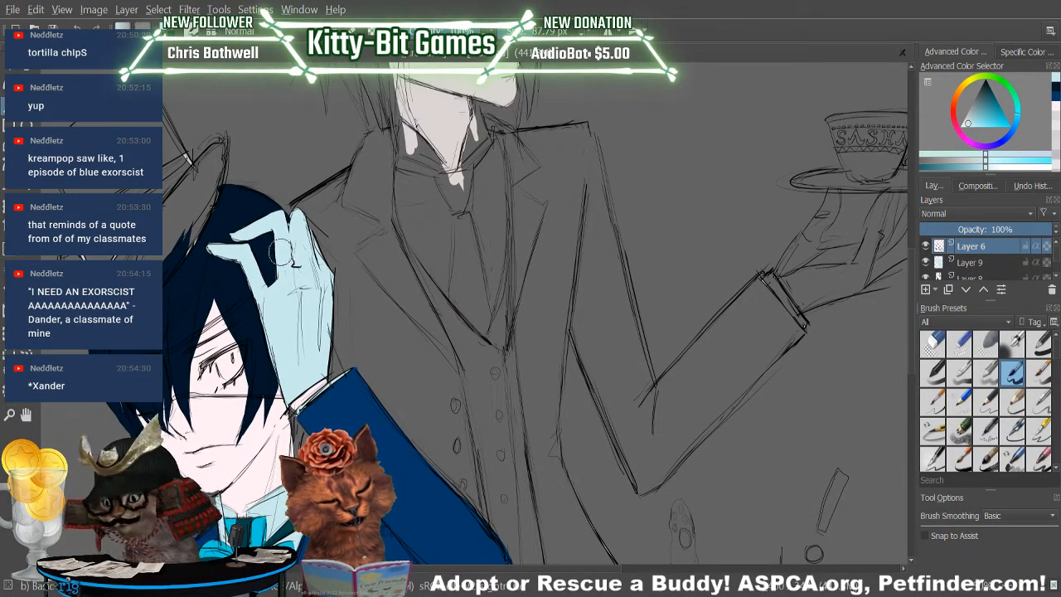
{"action": "left_click", "coordinate": [980, 264]}
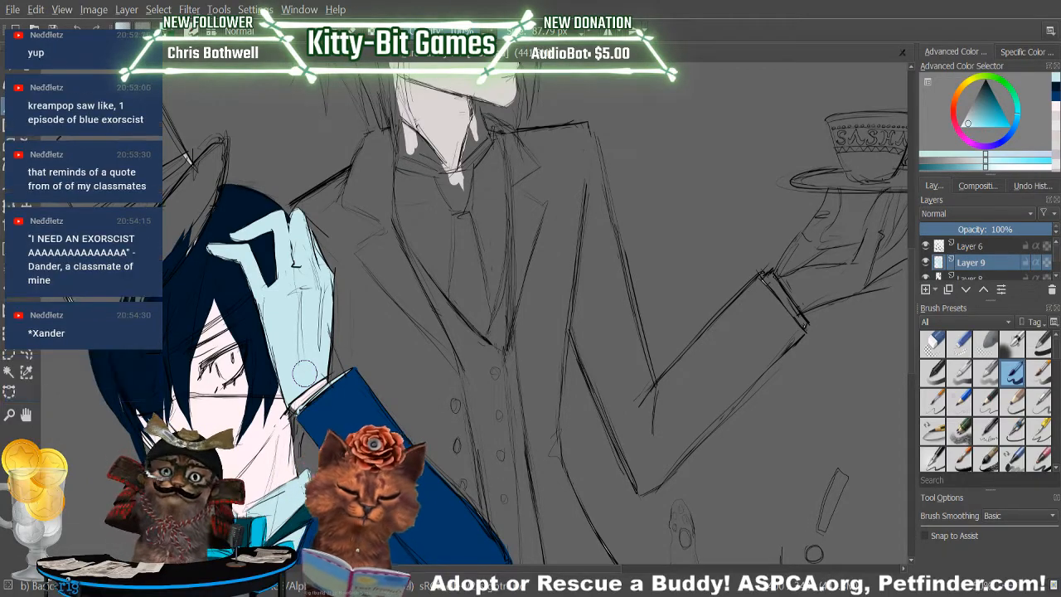
Paint the tips of the boy's hair beside the glove's wrist and cuff in dark navy on Layer 9.
{"action": "left_click", "coordinate": [1056, 99]}
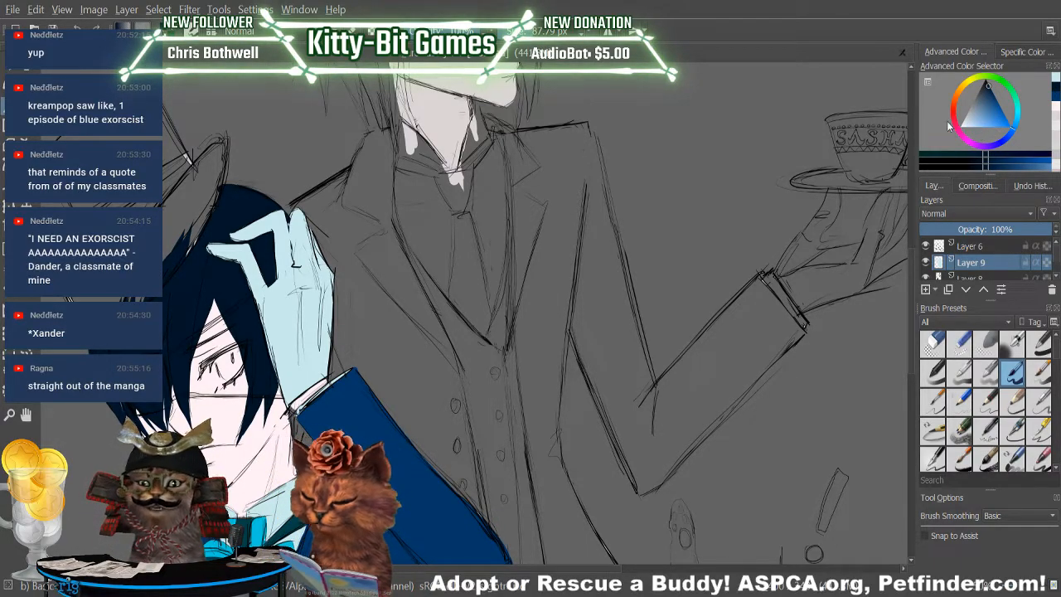
{"action": "mouse_move", "coordinate": [286, 412]}
{"action": "left_mouse_down"}
{"action": "mouse_move", "coordinate": [277, 391]}
{"action": "mouse_move", "coordinate": [286, 409]}
{"action": "left_mouse_up"}
{"action": "left_click_drag", "start_coordinate": [270, 367], "coordinate": [287, 409]}
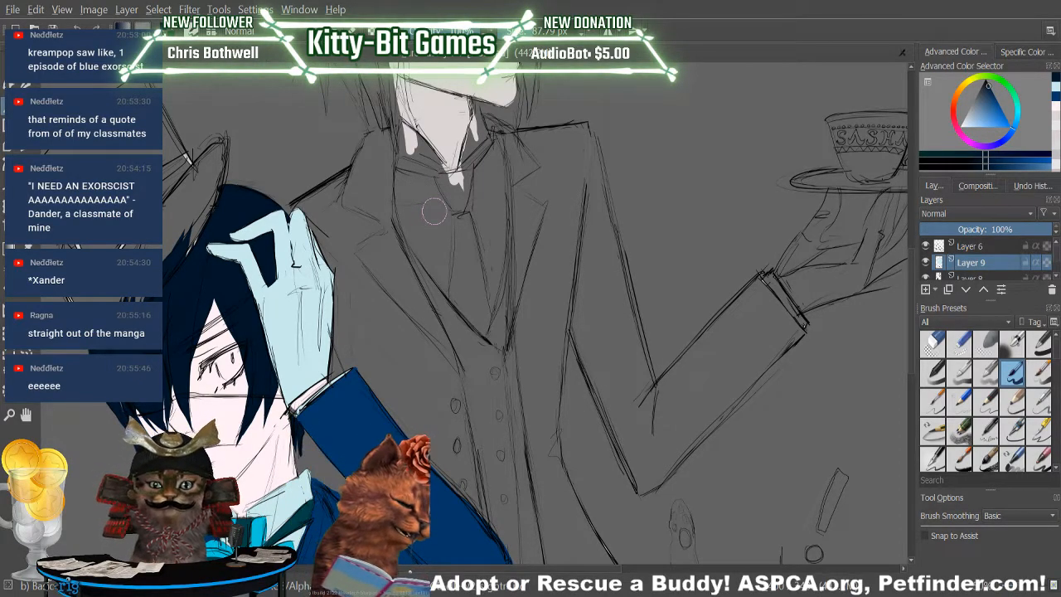
Sample the blue of the jacket sleeve and touch up the glove's wrist above the cuff with its pale blue.
{"action": "key", "text": "p"}
{"action": "left_click", "coordinate": [365, 406]}
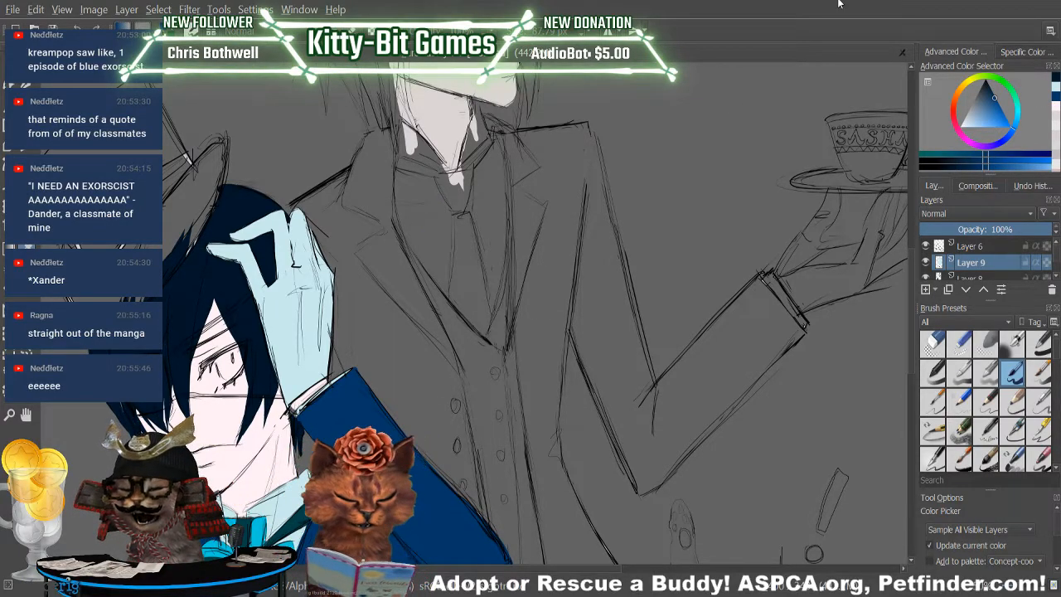
{"action": "key", "text": "b"}
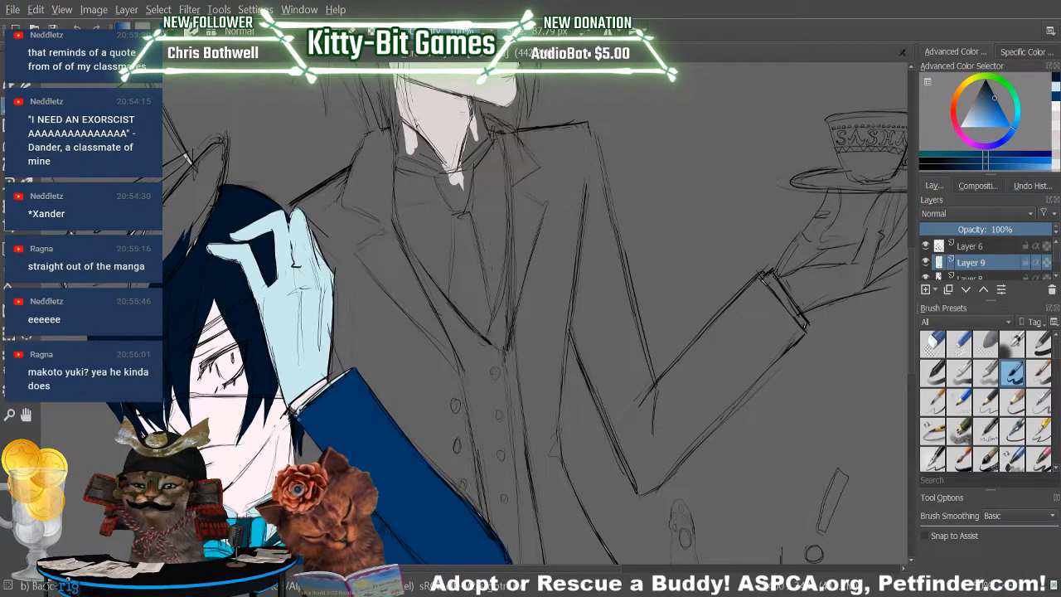
{"action": "left_click", "coordinate": [286, 379], "text": "ctrl"}
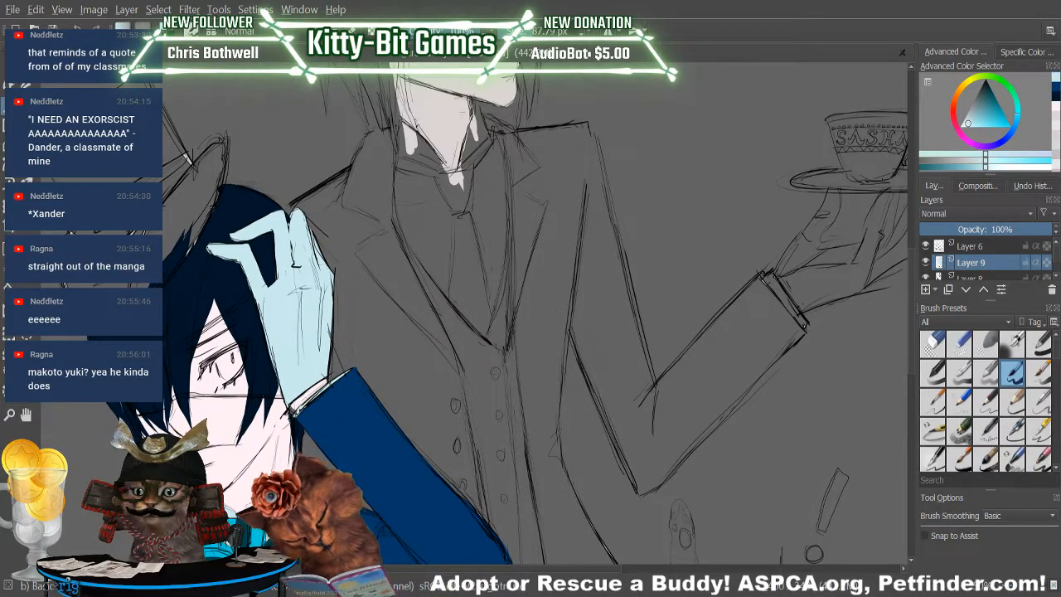
Paint a dark navy strand of hair below the glove's cuff on Layer 7.
{"action": "scroll", "coordinate": [1052, 262], "scroll_direction": "down", "scroll_amount": 2}
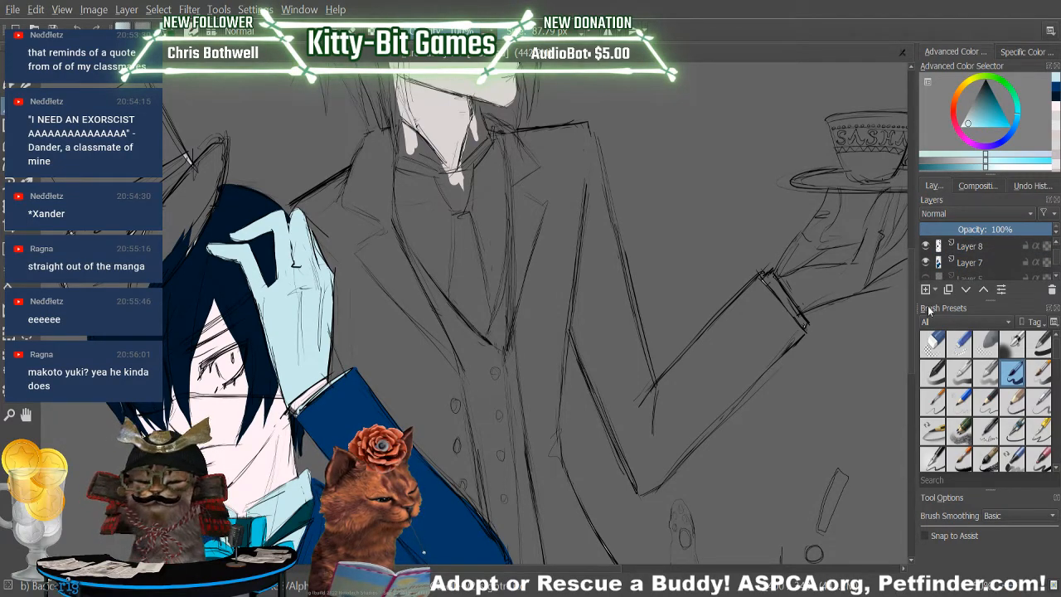
{"action": "left_click", "coordinate": [979, 261]}
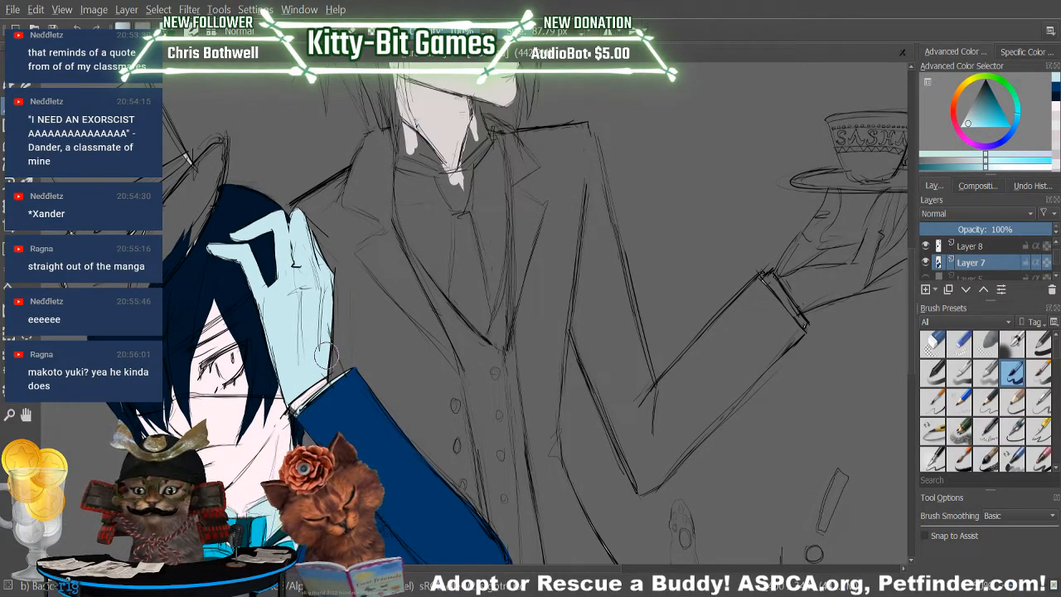
{"action": "left_click", "coordinate": [1053, 97]}
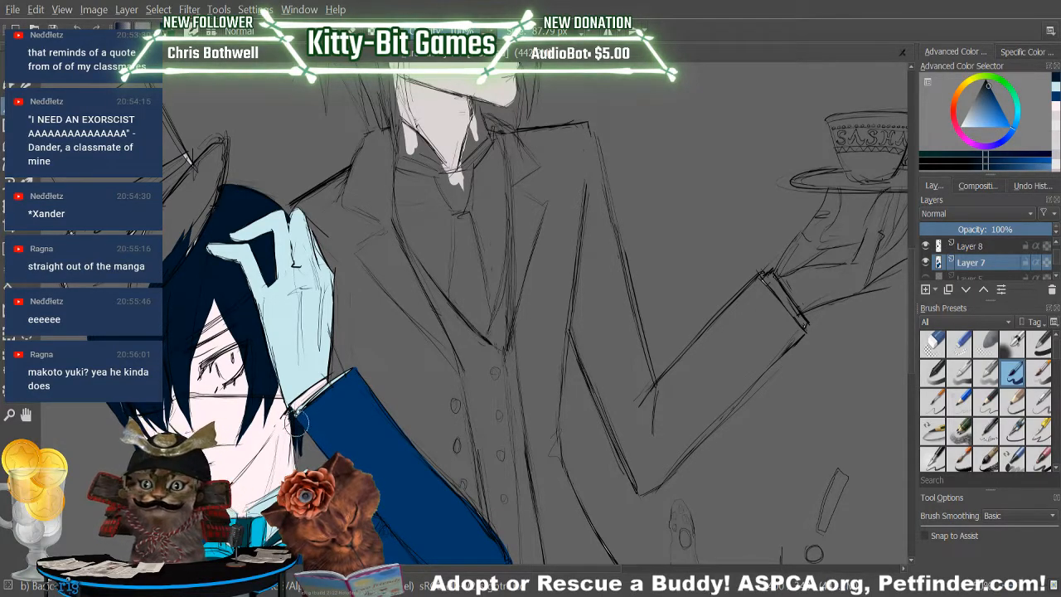
Darken the boy's eyelashes in navy on Layer 7 and reduce the brush size to 16.96 px.
{"action": "left_click", "coordinate": [1054, 87]}
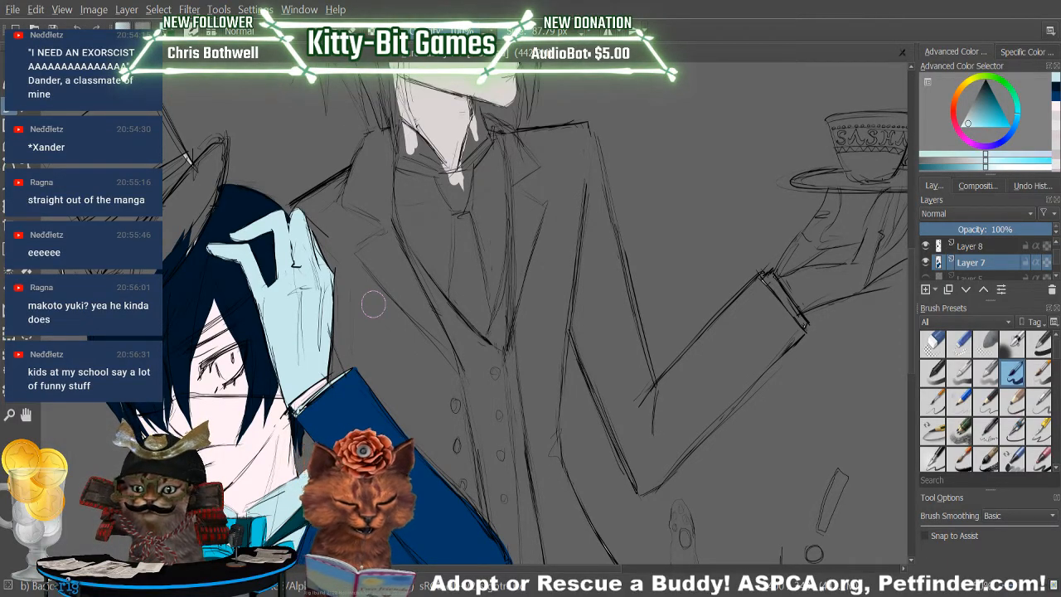
{"action": "left_click", "coordinate": [1055, 90]}
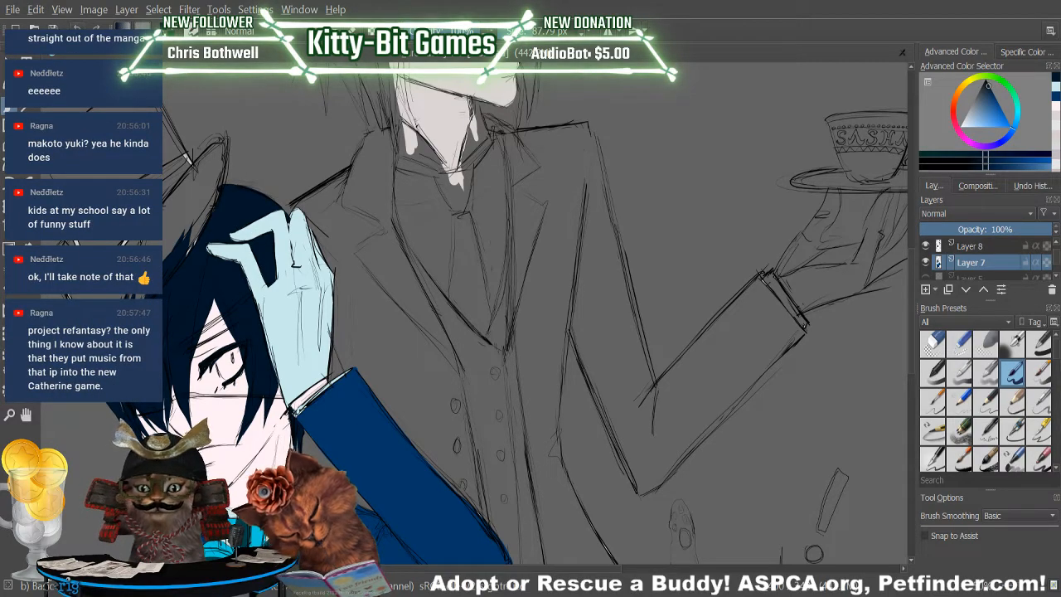
{"action": "mouse_move", "coordinate": [540, 32]}
{"action": "left_mouse_down"}
{"action": "mouse_move", "coordinate": [486, 60]}
{"action": "mouse_move", "coordinate": [523, 56]}
{"action": "left_mouse_up"}
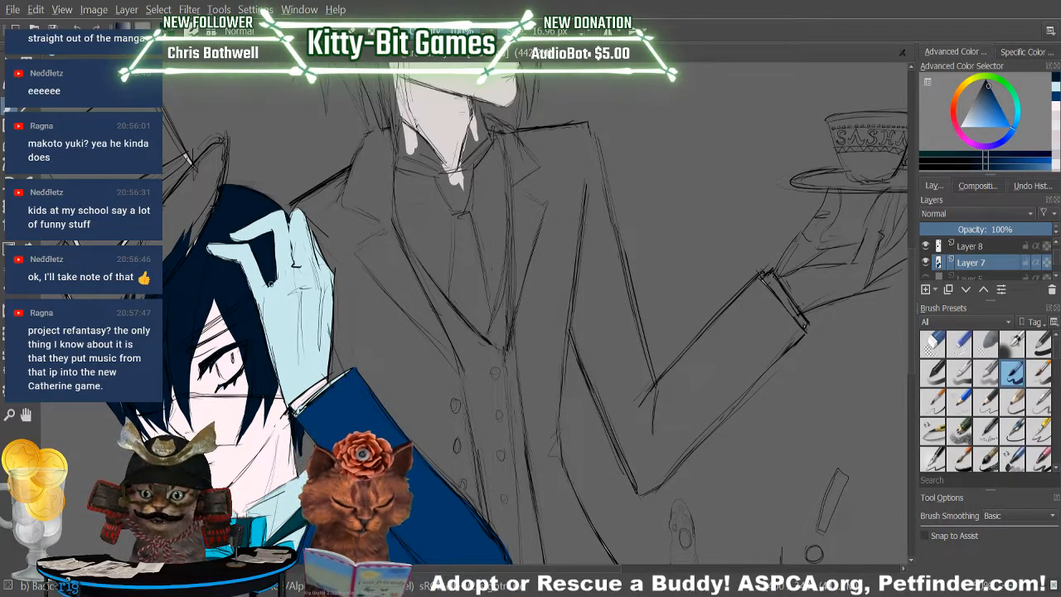
Sample the pale pink skin tone of the boy's face as the brush colour and return to the brush.
{"action": "left_click", "coordinate": [27, 246]}
{"action": "left_click", "coordinate": [214, 410]}
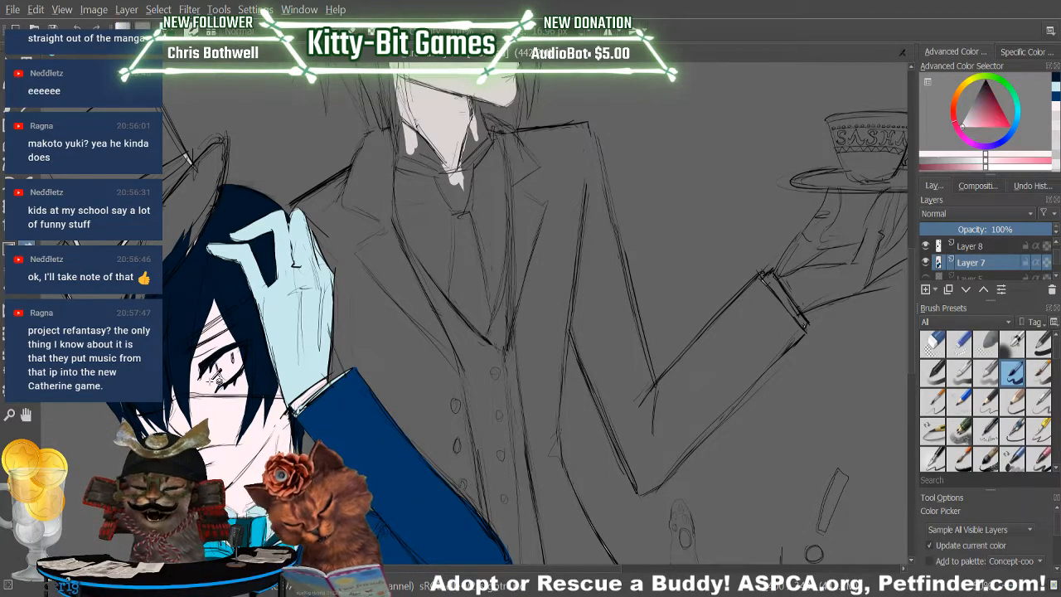
{"action": "key", "text": "b"}
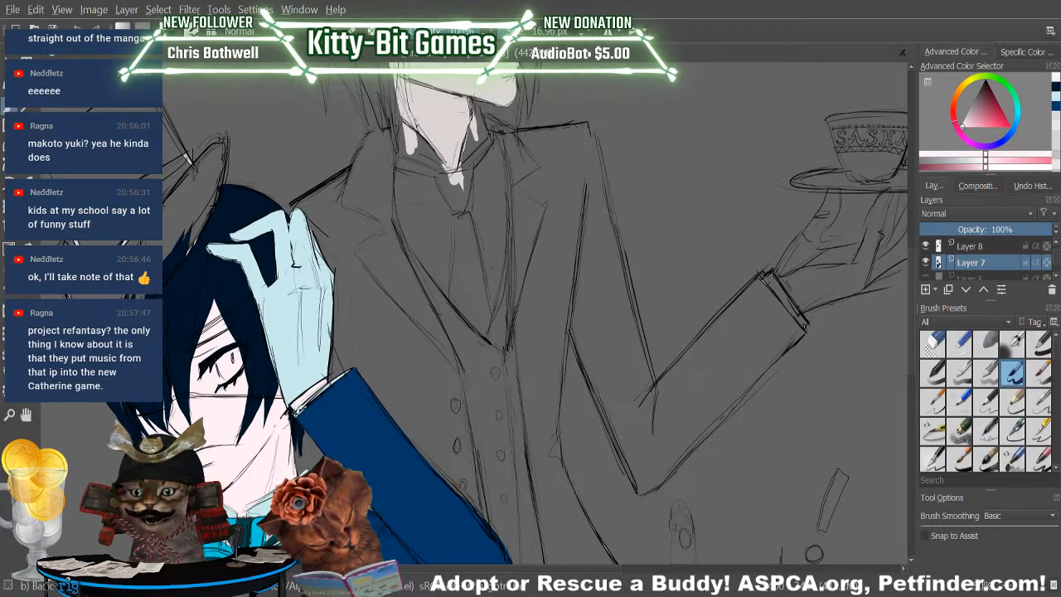
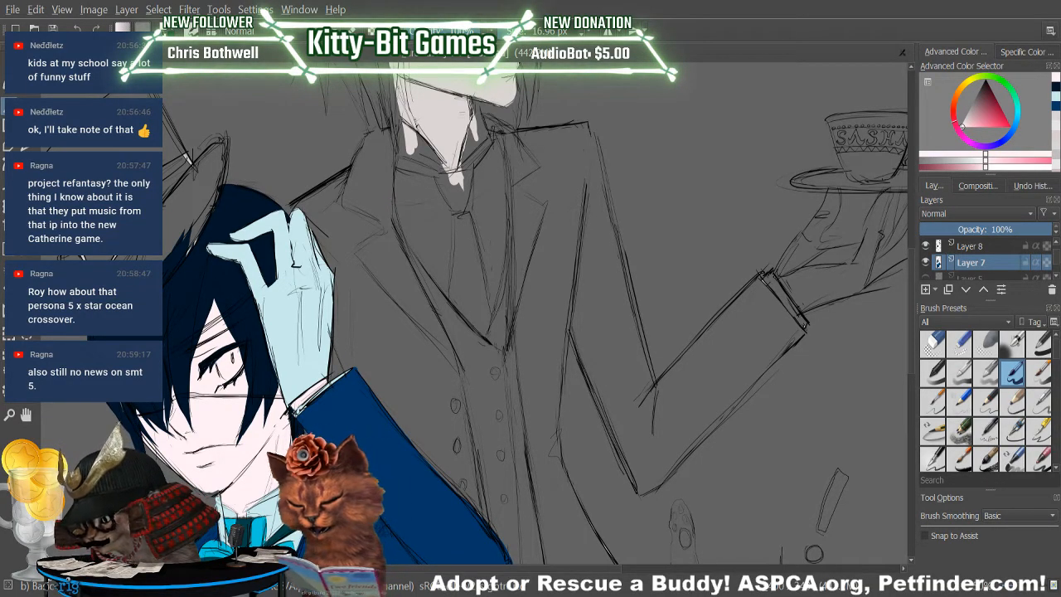
Sample the bright cyan of the boy's bow tie and fill the iris of his eye with it on Layer 7.
{"action": "key", "text": "p"}
{"action": "scroll", "coordinate": [266, 435], "scroll_direction": "down", "scroll_amount": 2}
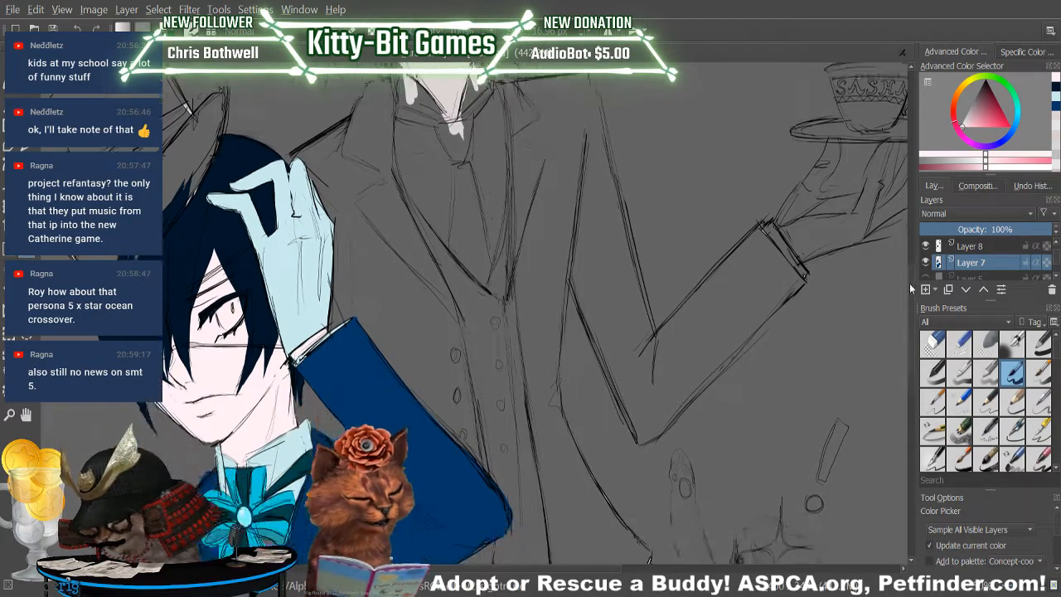
{"action": "left_click", "coordinate": [267, 435]}
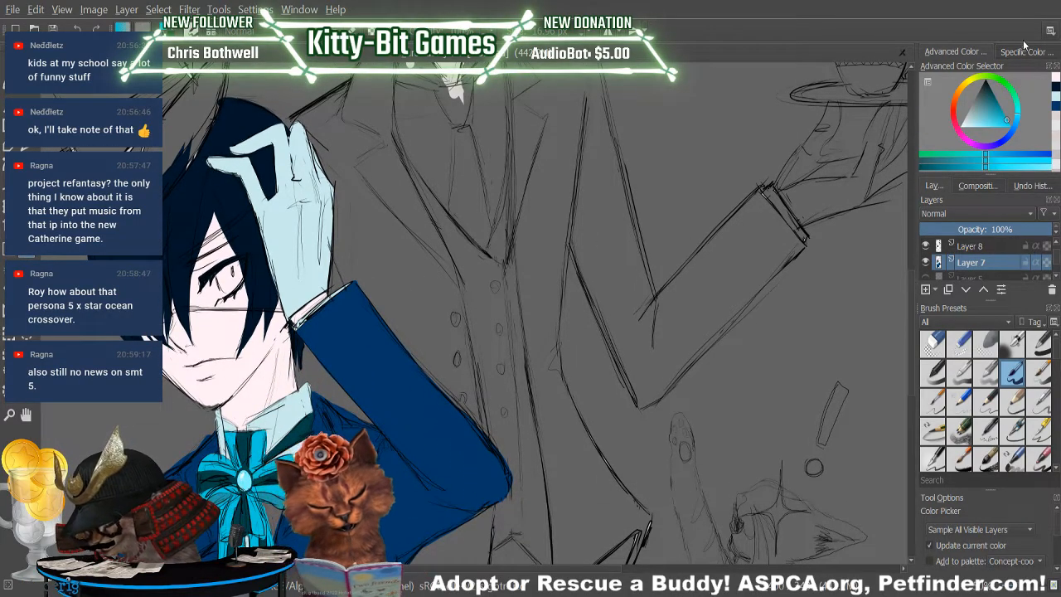
{"action": "key", "text": "b"}
{"action": "left_click", "coordinate": [225, 282]}
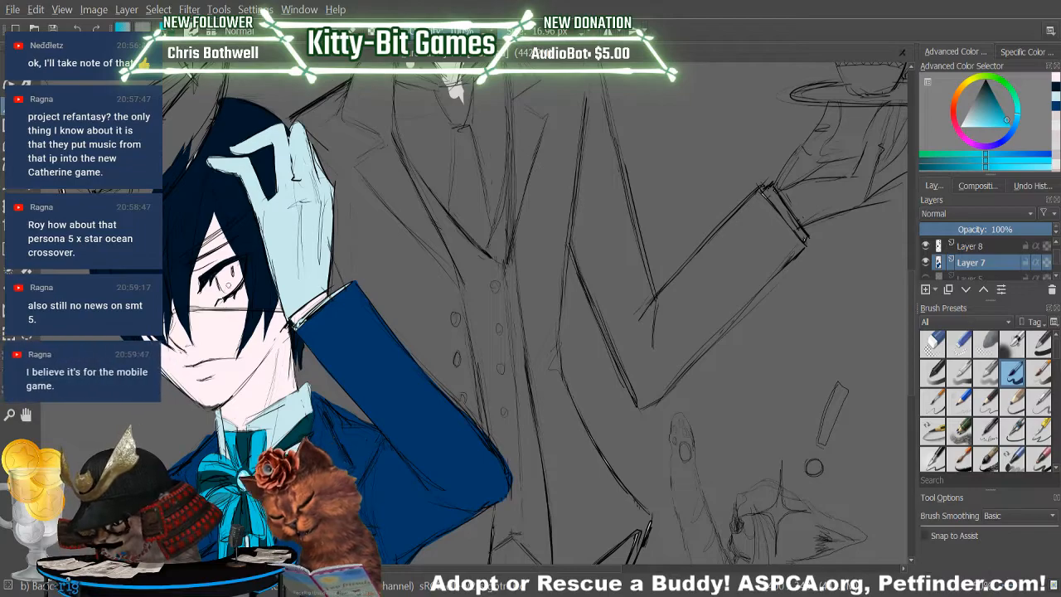
{"action": "mouse_move", "coordinate": [224, 274]}
{"action": "left_mouse_down"}
{"action": "mouse_move", "coordinate": [227, 288]}
{"action": "mouse_move", "coordinate": [232, 271]}
{"action": "left_mouse_up"}
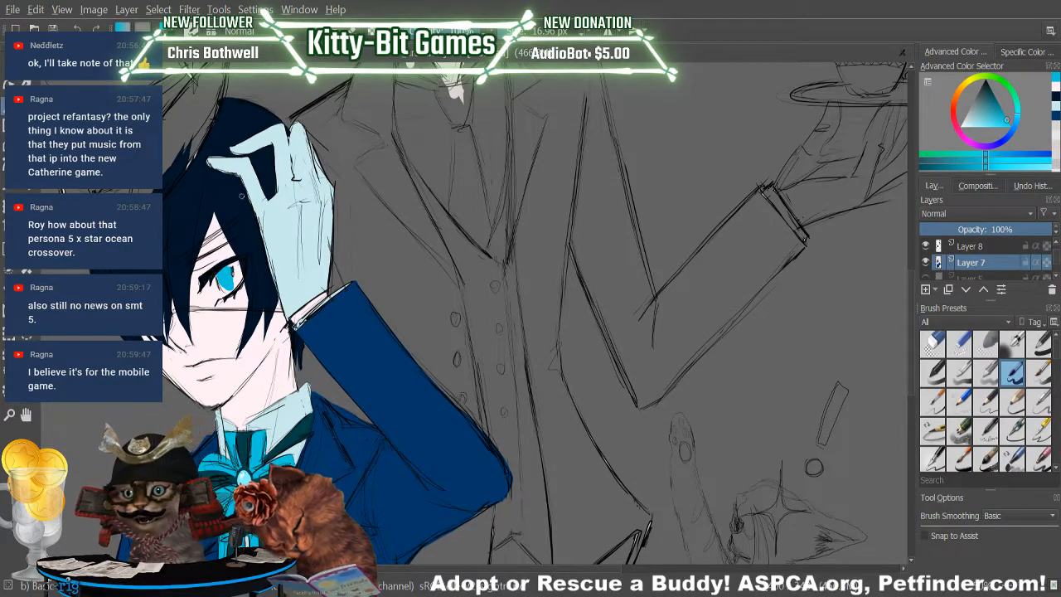
{"action": "key", "text": "ctrl+z"}
{"action": "key", "text": "ctrl+z"}
{"action": "left_click_drag", "start_coordinate": [226, 270], "coordinate": [219, 282]}
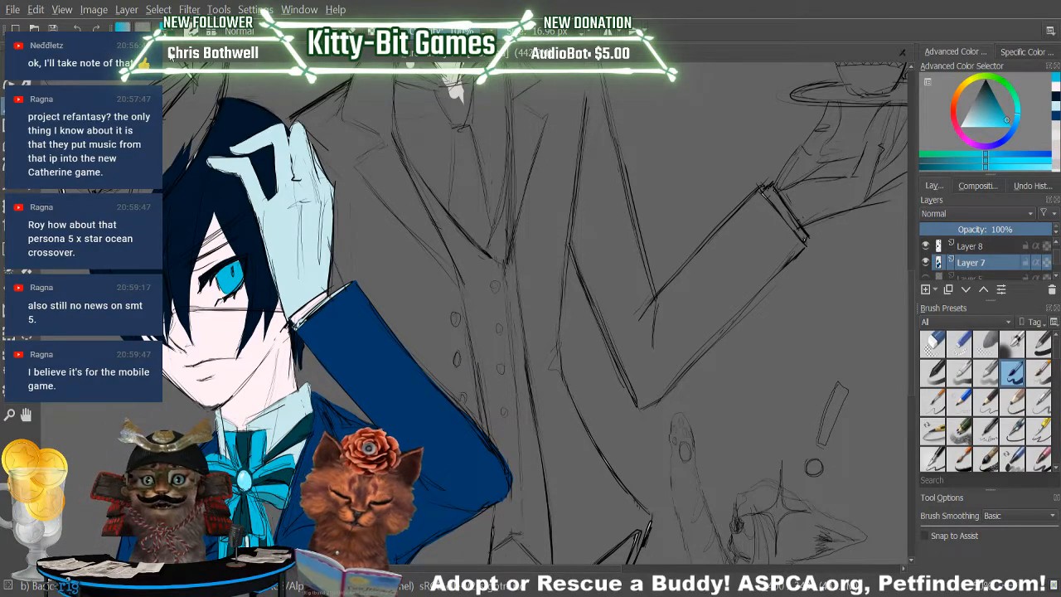
Mix a pale blue from the iris's cyan and paint a small highlight around the pupil of the boy's eye.
{"action": "left_click", "coordinate": [1055, 98]}
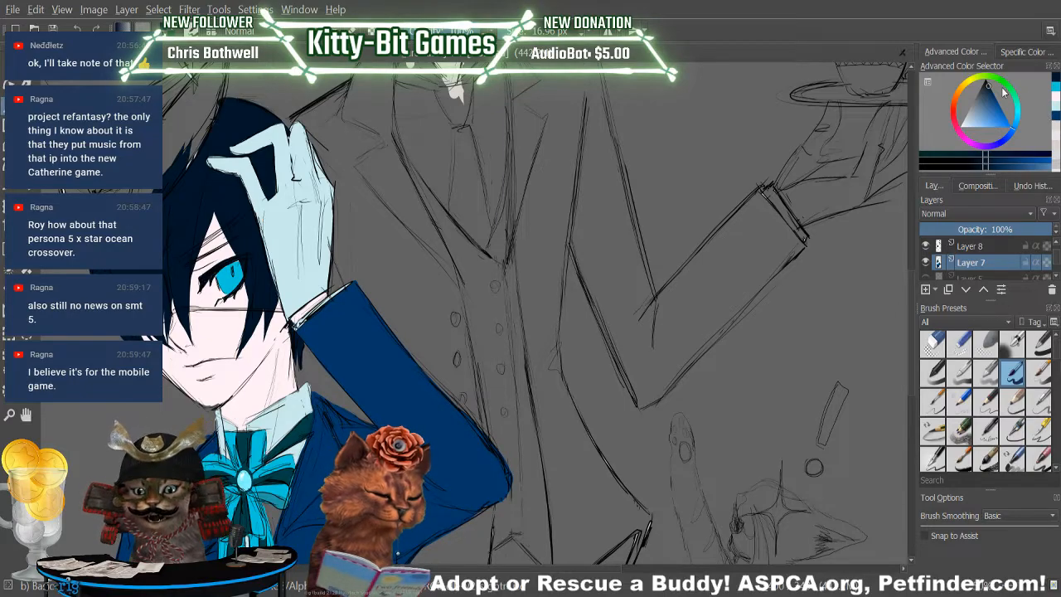
{"action": "key", "text": "p"}
{"action": "left_click", "coordinate": [238, 270]}
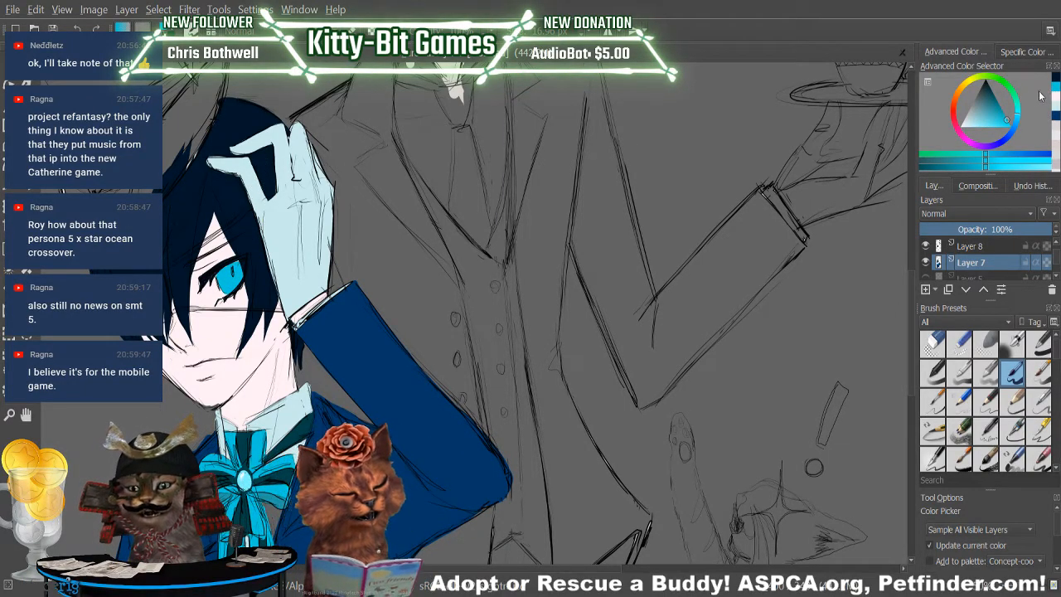
{"action": "key", "text": "b"}
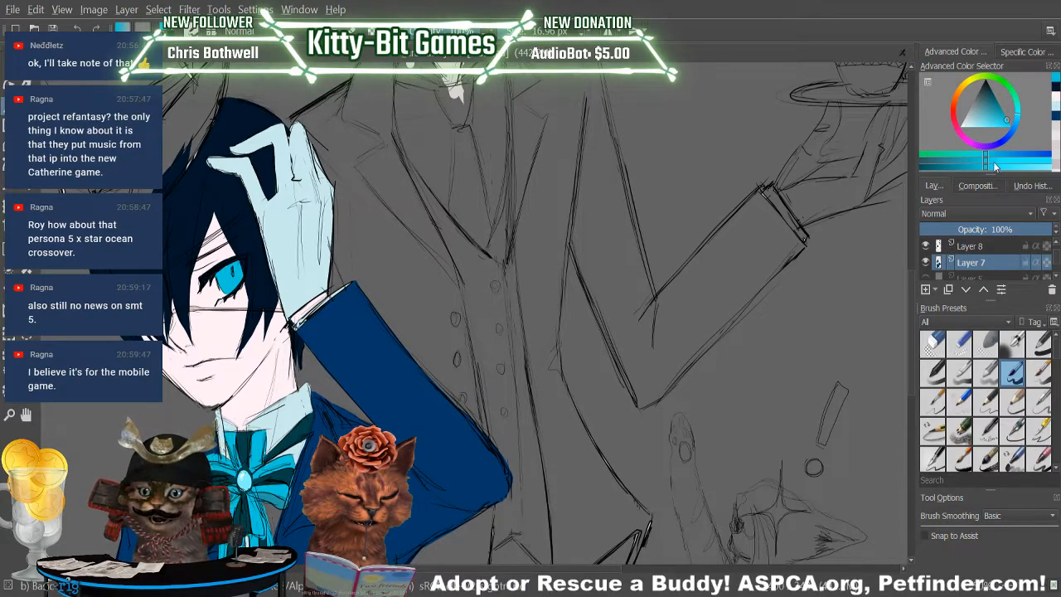
{"action": "left_click", "coordinate": [998, 127]}
{"action": "left_click_drag", "start_coordinate": [998, 126], "coordinate": [979, 134]}
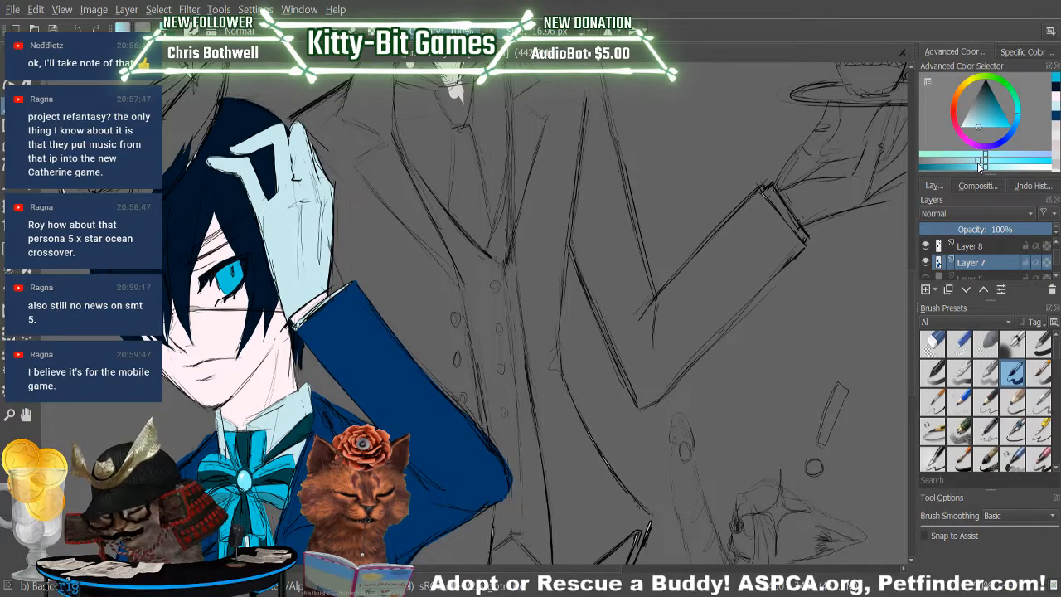
{"action": "left_click", "coordinate": [978, 161]}
{"action": "mouse_move", "coordinate": [233, 269]}
{"action": "left_mouse_down"}
{"action": "mouse_move", "coordinate": [232, 278]}
{"action": "mouse_move", "coordinate": [230, 267]}
{"action": "left_mouse_up"}
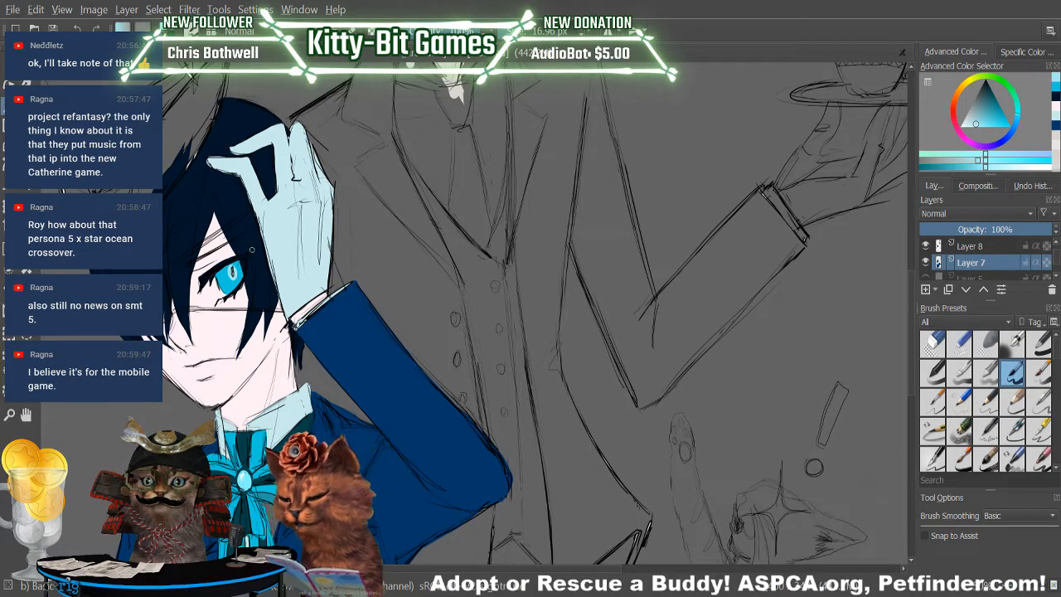
Cover the pale highlight in the boy's eye with the iris's bright cyan.
{"action": "left_click", "coordinate": [932, 344]}
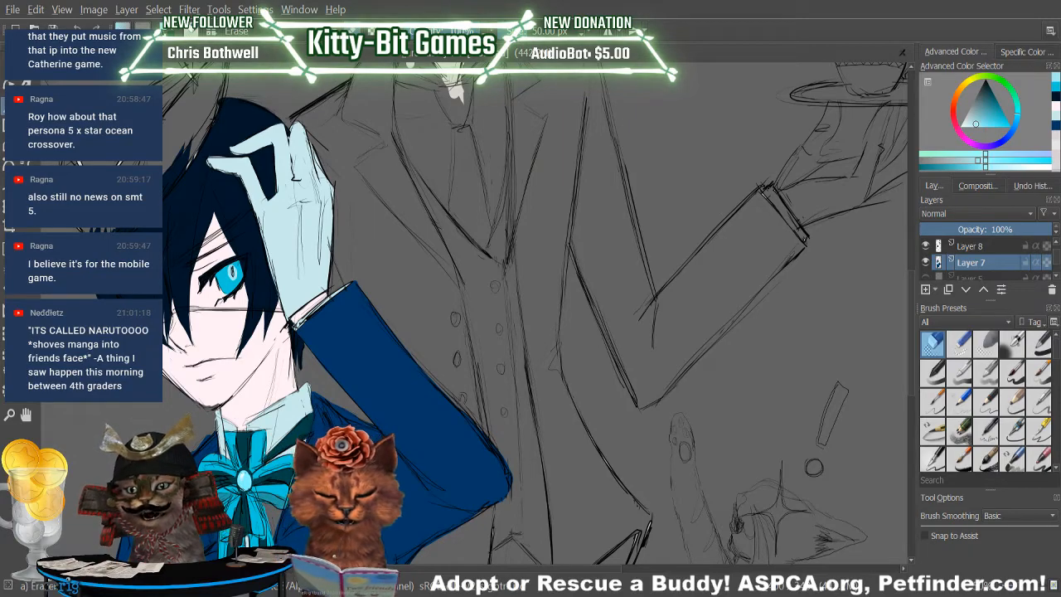
{"action": "left_click", "coordinate": [1012, 373]}
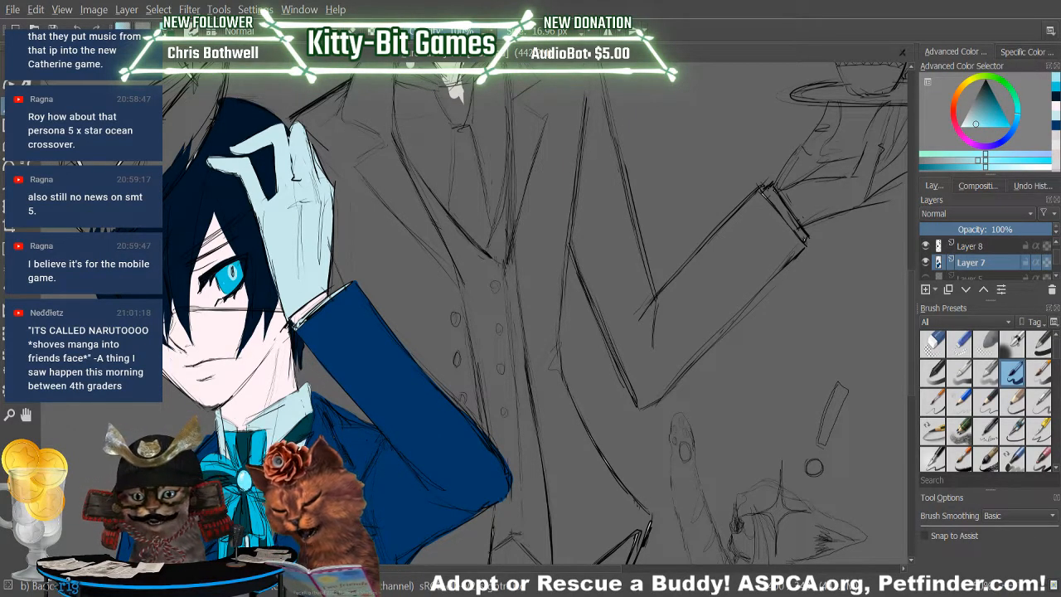
{"action": "left_click", "coordinate": [225, 268], "text": "ctrl"}
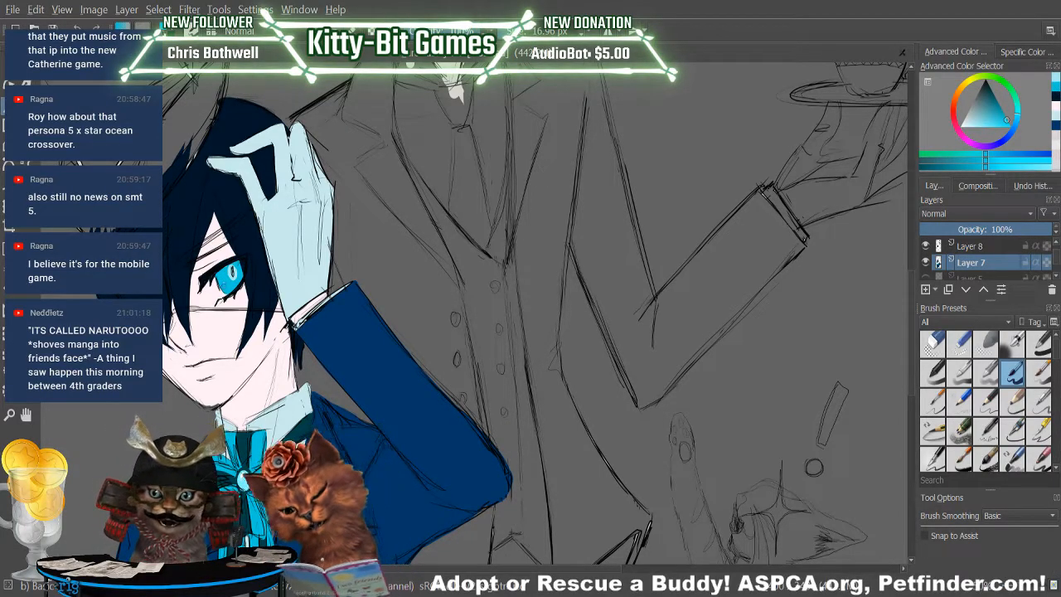
{"action": "left_click_drag", "start_coordinate": [233, 278], "coordinate": [231, 266]}
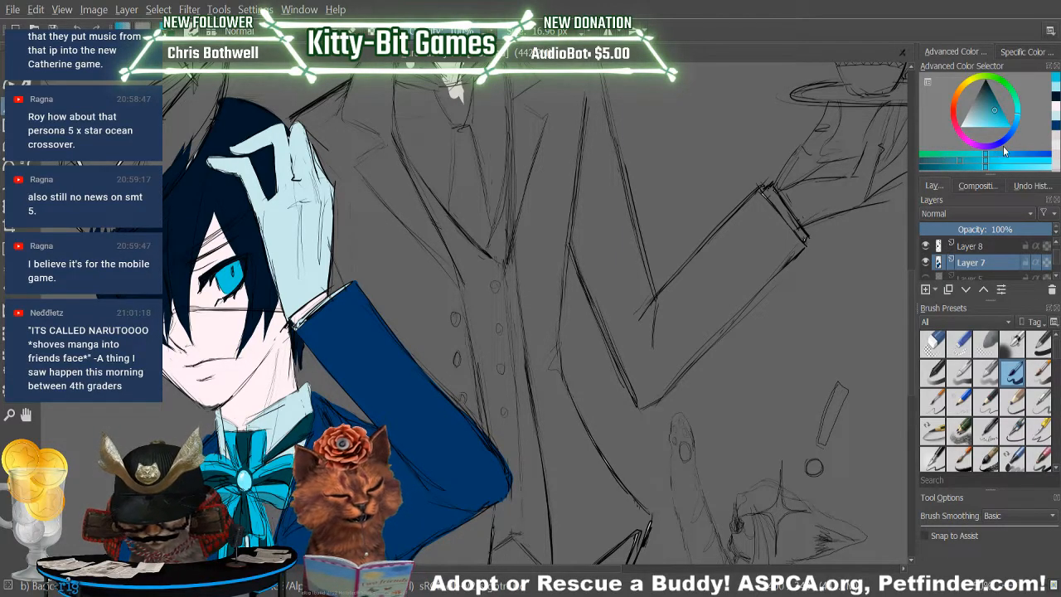
Choose a near-black shade and paint the pupil and upper shadow of the boy's eye.
{"action": "left_click_drag", "start_coordinate": [990, 110], "coordinate": [988, 89]}
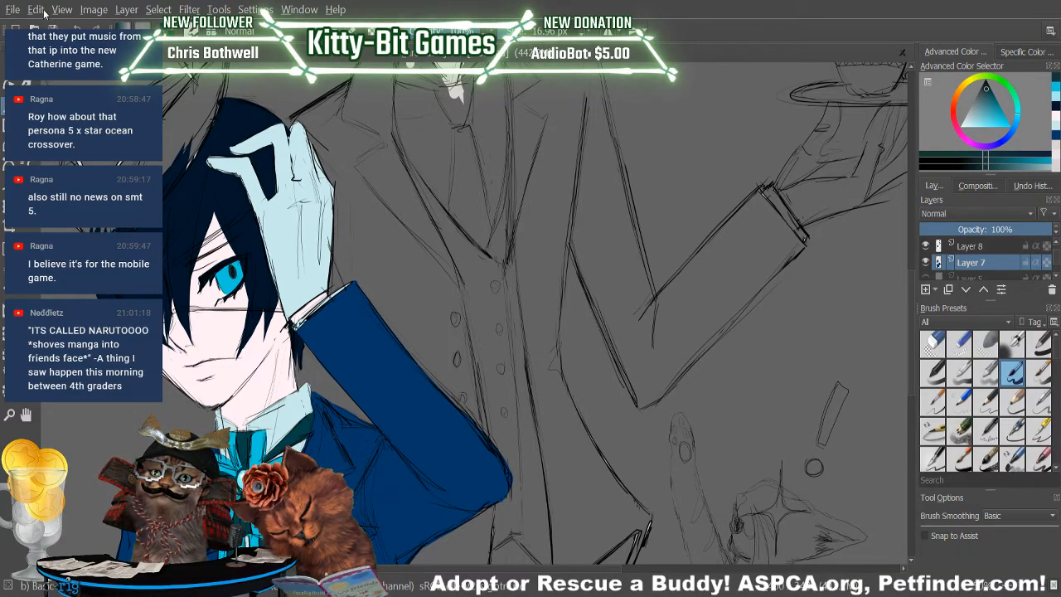
{"action": "key", "text": "p"}
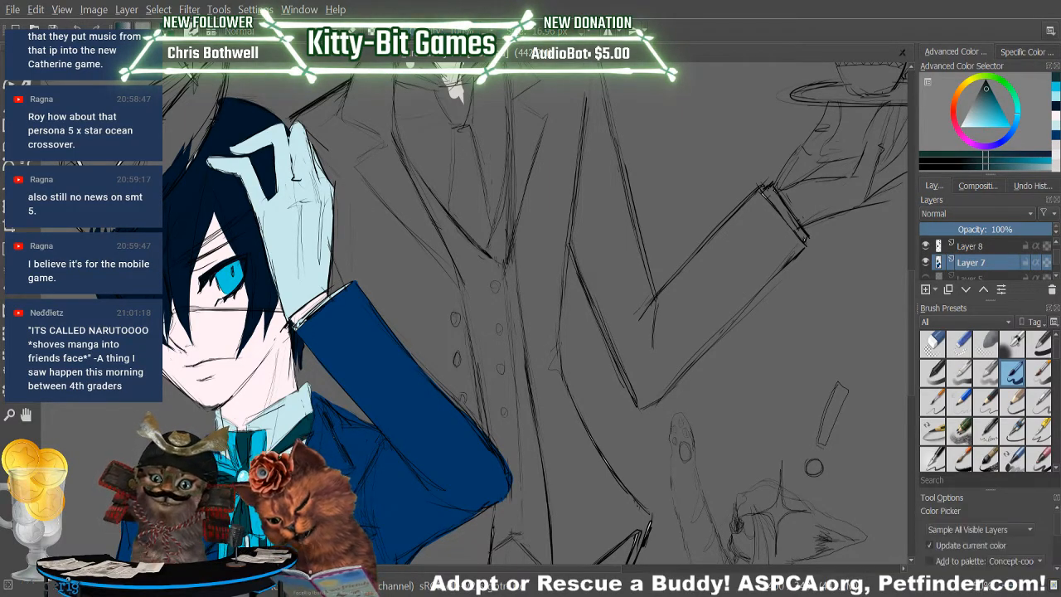
{"action": "left_click", "coordinate": [247, 439]}
{"action": "key", "text": "b"}
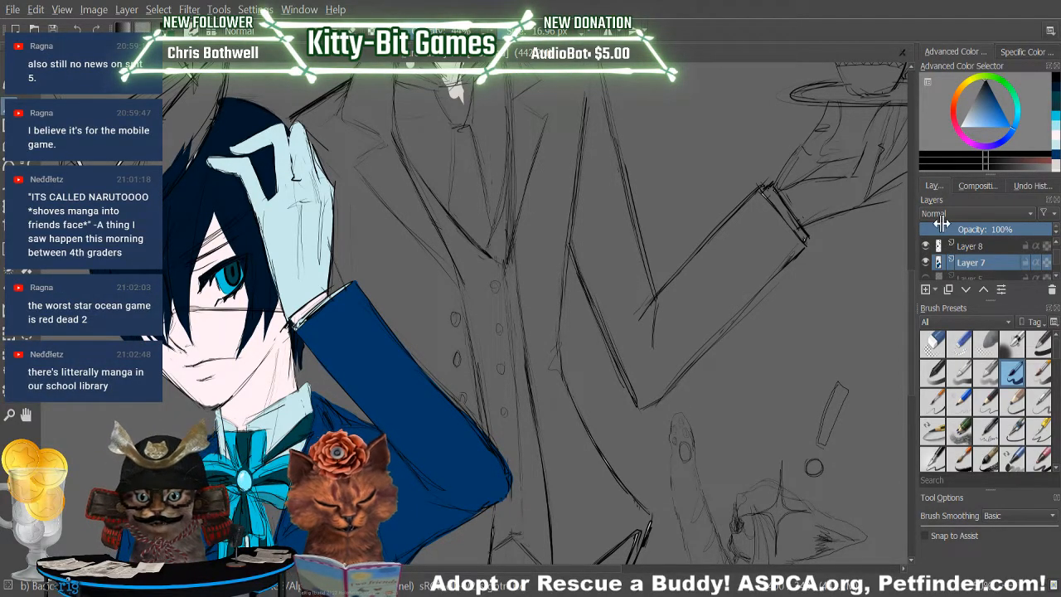
Pick a dark teal and shade the iris around the pupil of the boy's eye.
{"action": "left_click", "coordinate": [955, 124]}
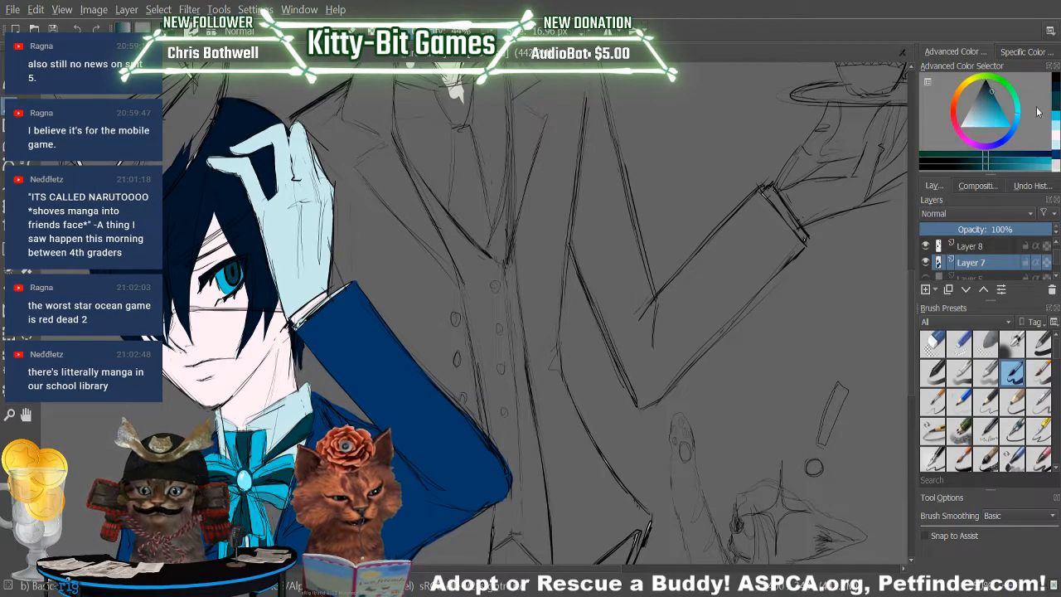
{"action": "key", "text": "p"}
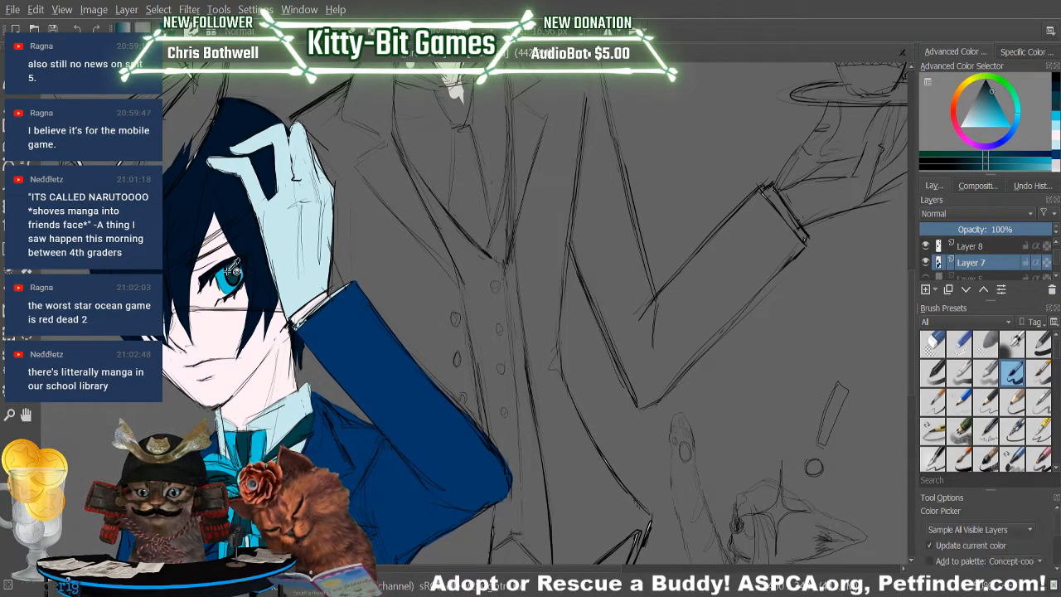
{"action": "key", "text": "b"}
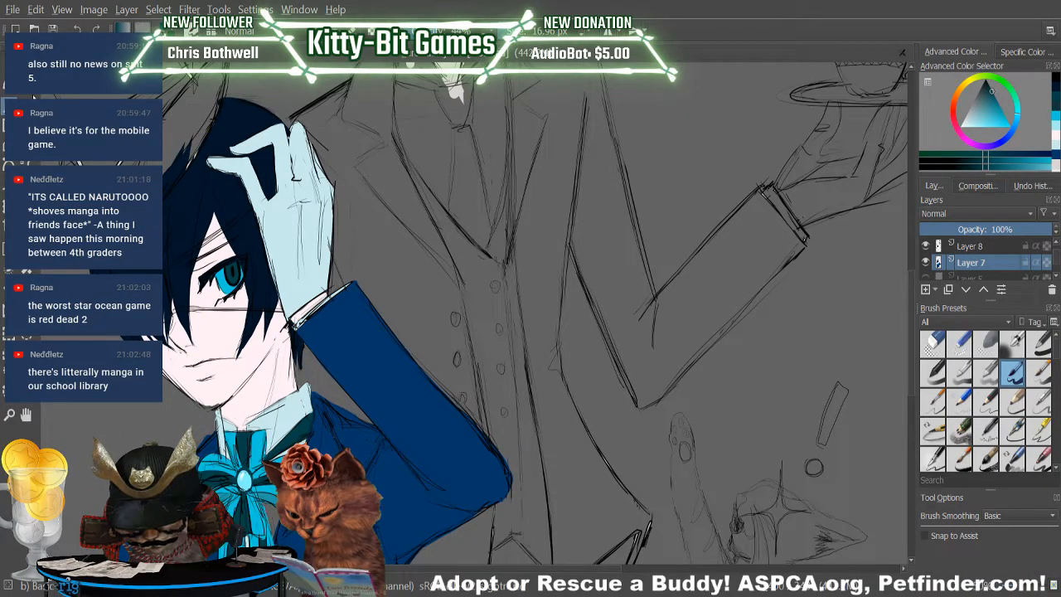
{"action": "left_click", "coordinate": [971, 168]}
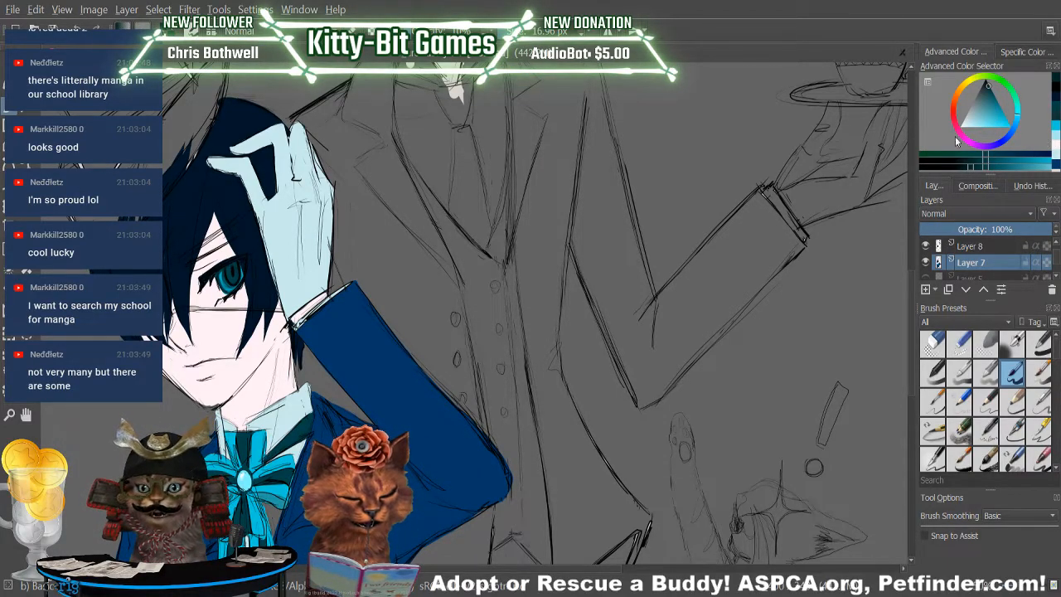
{"action": "key", "text": "p"}
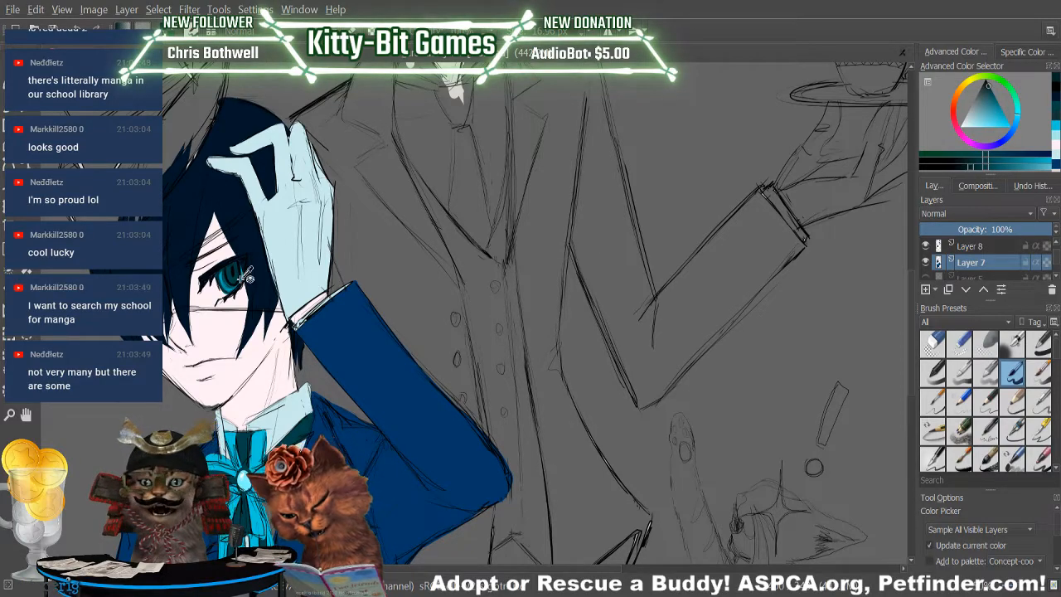
{"action": "left_click", "coordinate": [12, 107]}
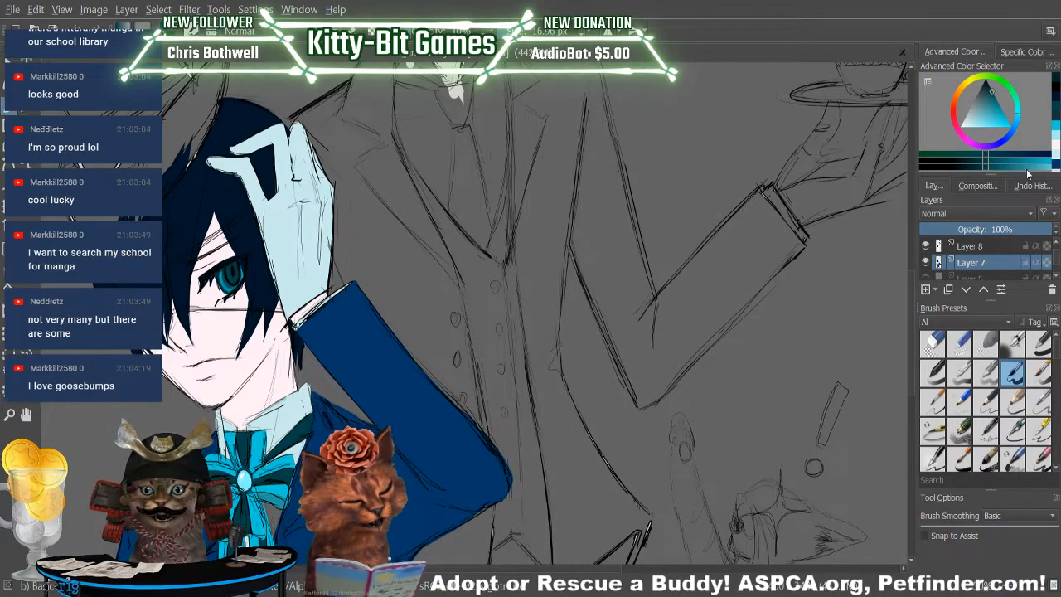
Rework the pupil of the boy's eye on Layer 7 with strokes of pale blue and near-black.
{"action": "left_click", "coordinate": [1057, 139]}
{"action": "left_click_drag", "start_coordinate": [236, 269], "coordinate": [234, 272]}
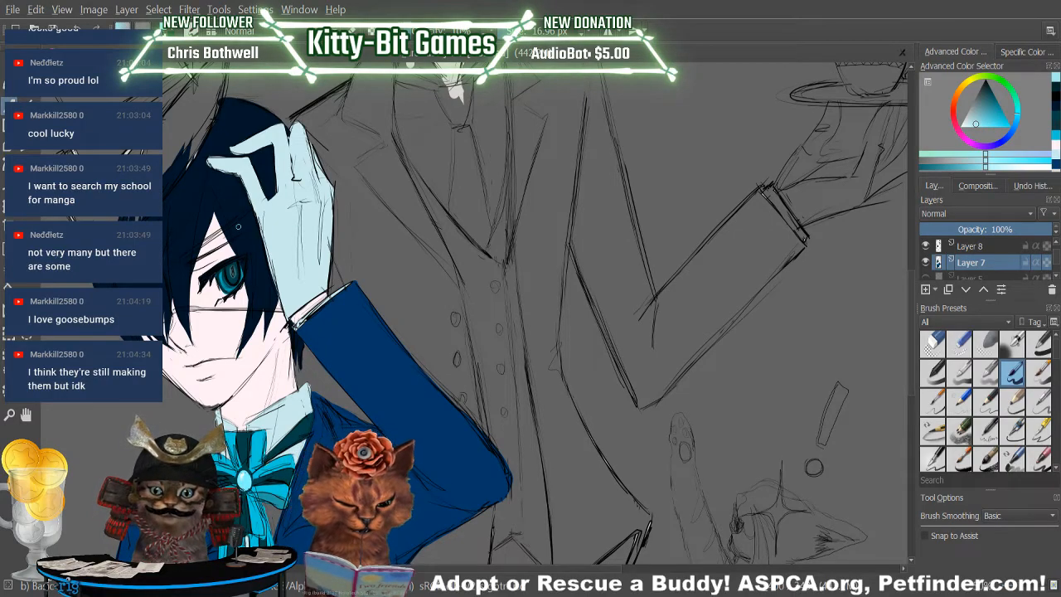
{"action": "left_click", "coordinate": [1052, 106]}
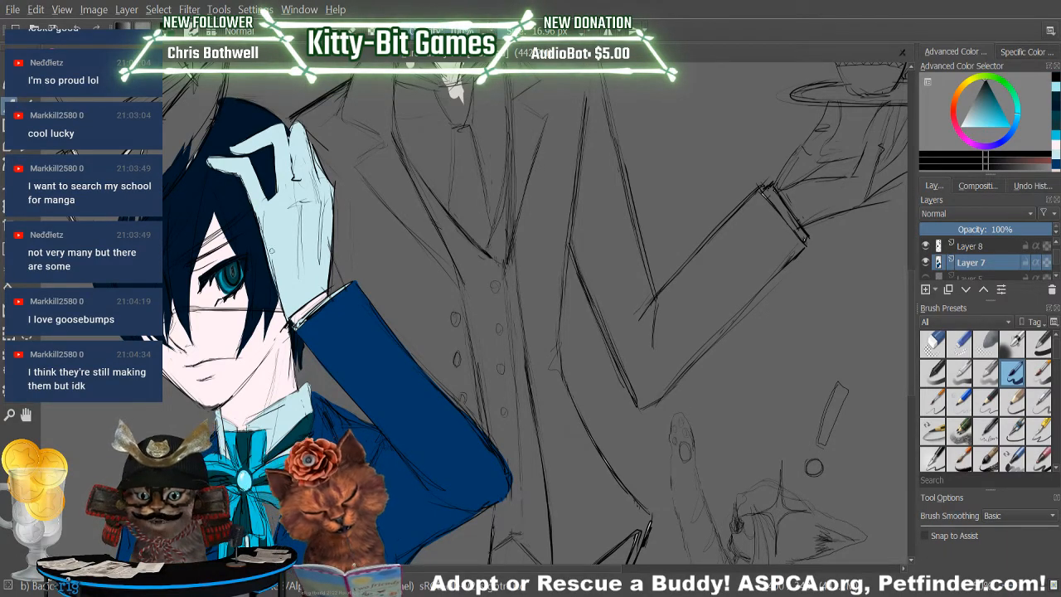
{"action": "left_click_drag", "start_coordinate": [232, 274], "coordinate": [235, 276]}
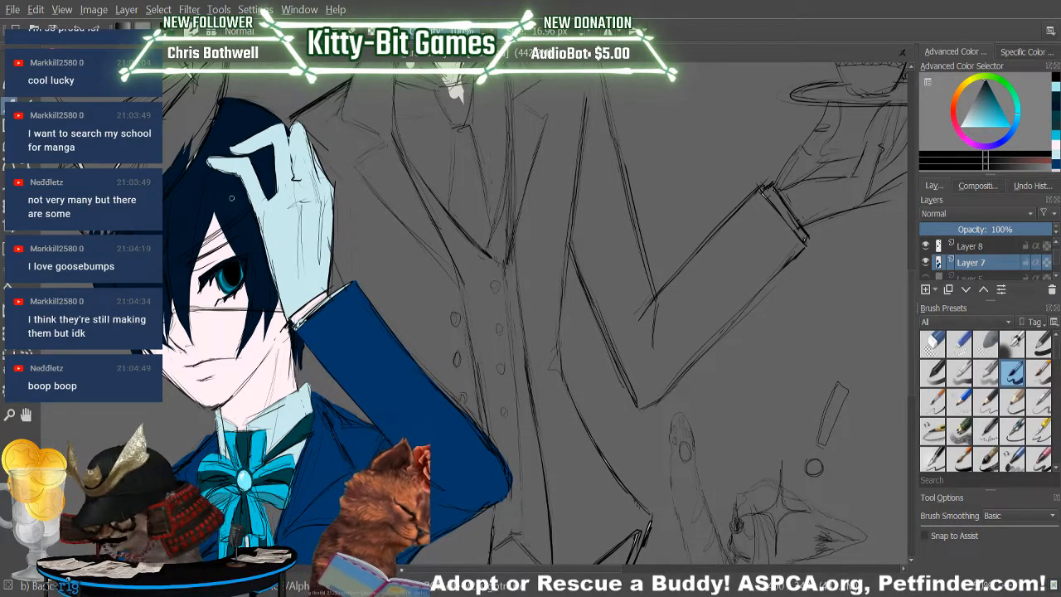
{"action": "left_click", "coordinate": [1056, 91]}
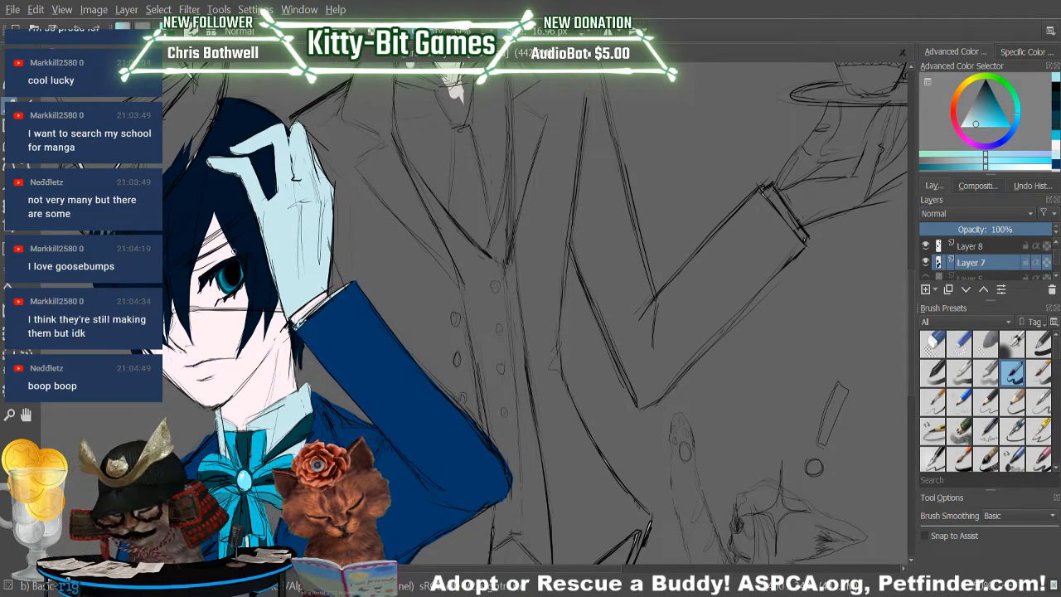
{"action": "left_click_drag", "start_coordinate": [233, 268], "coordinate": [232, 274]}
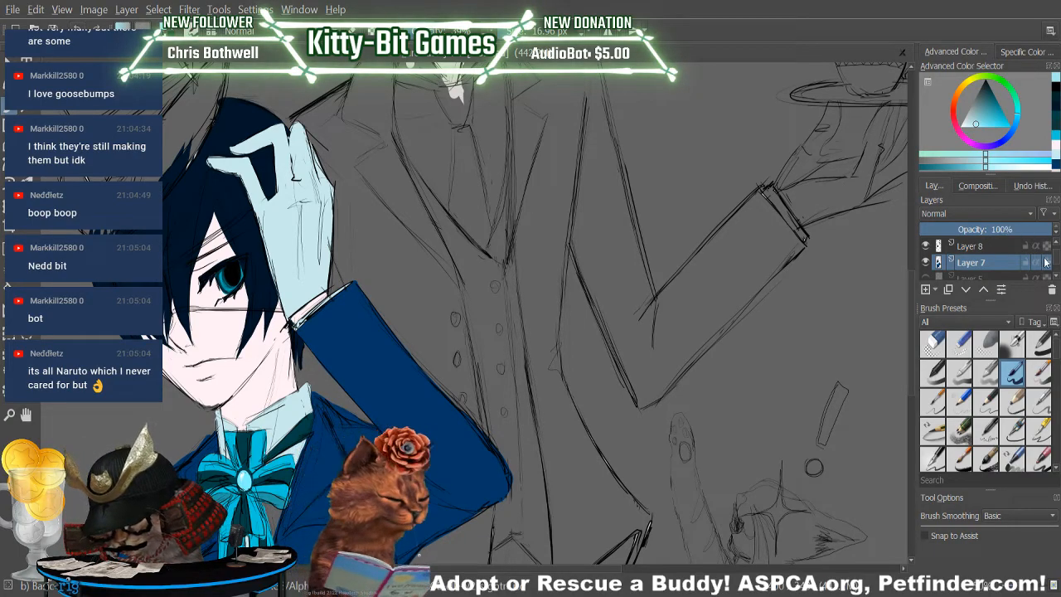
{"action": "left_click_drag", "start_coordinate": [1055, 266], "coordinate": [1055, 253]}
{"action": "left_click", "coordinate": [997, 246]}
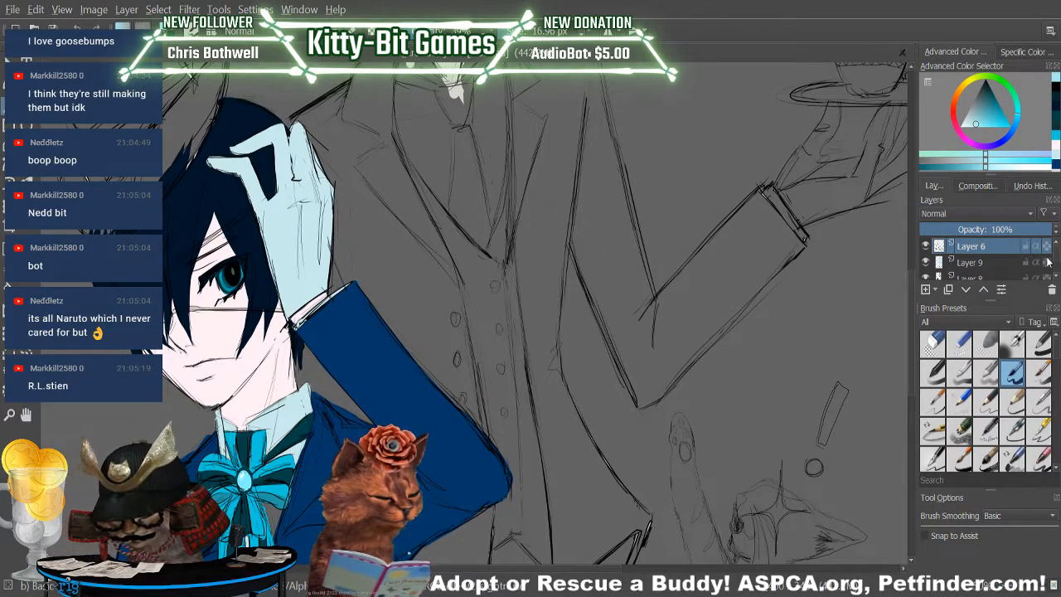
{"action": "left_click_drag", "start_coordinate": [1055, 256], "coordinate": [1056, 260]}
{"action": "left_click", "coordinate": [986, 251]}
{"action": "left_click", "coordinate": [983, 262]}
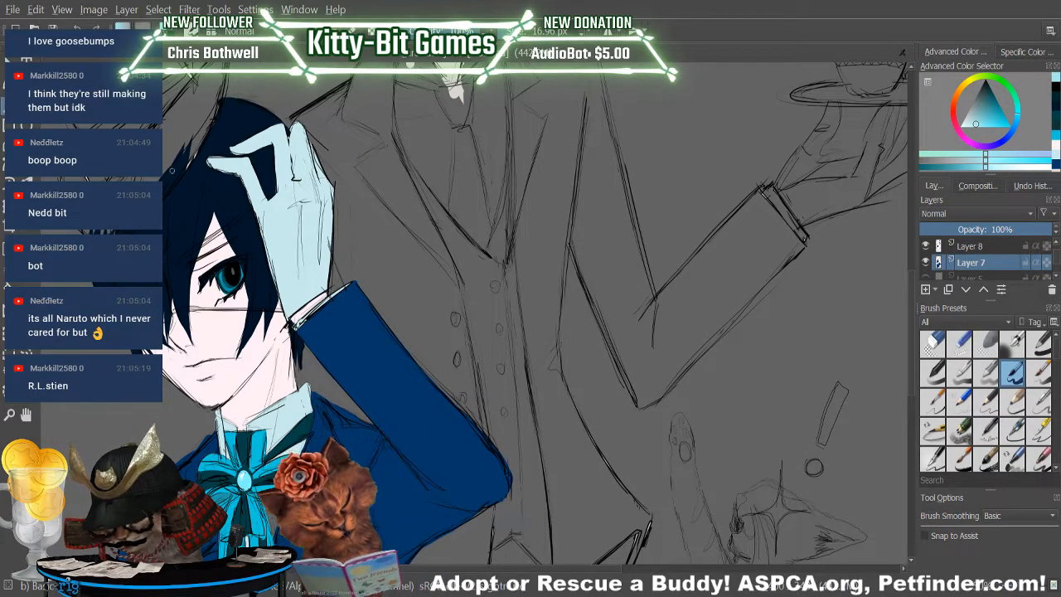
Add a pale blue touch to the lower iris of the boy's eye and set the brush to a pale pinkish white.
{"action": "left_click_drag", "start_coordinate": [222, 280], "coordinate": [224, 284]}
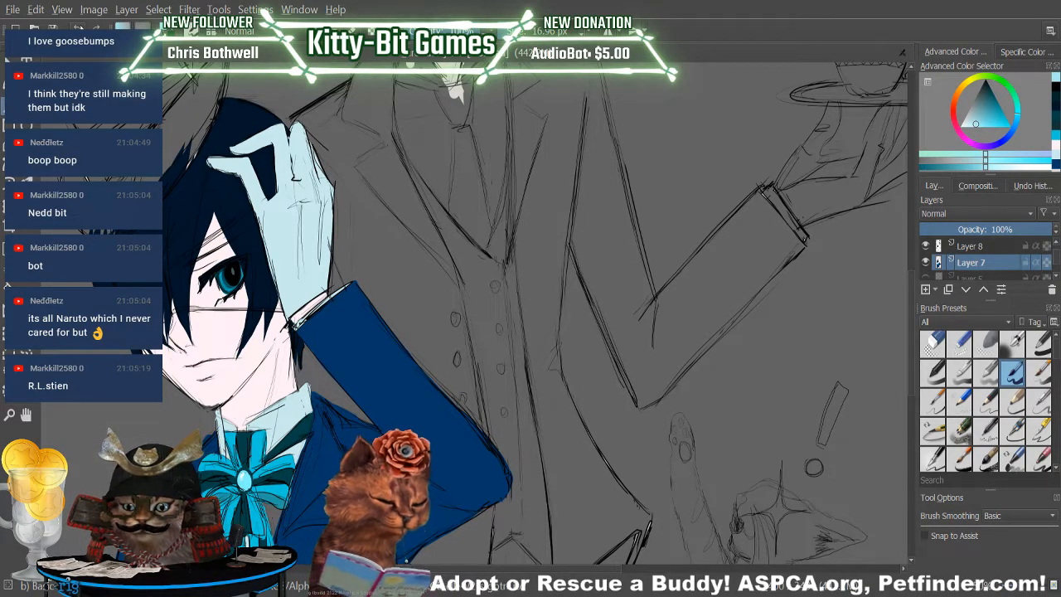
{"action": "left_click", "coordinate": [968, 129]}
{"action": "left_click_drag", "start_coordinate": [968, 130], "coordinate": [951, 135]}
{"action": "left_click", "coordinate": [977, 160]}
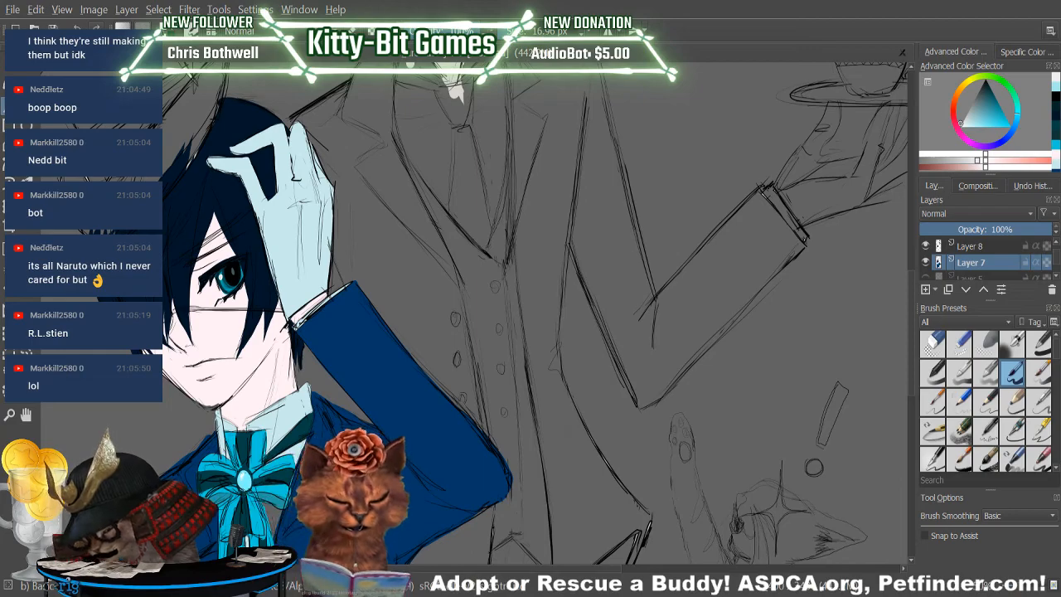
Set the brush to a slightly darker shade of pale cyan and check the boy against the whole drawing.
{"action": "key", "text": "p"}
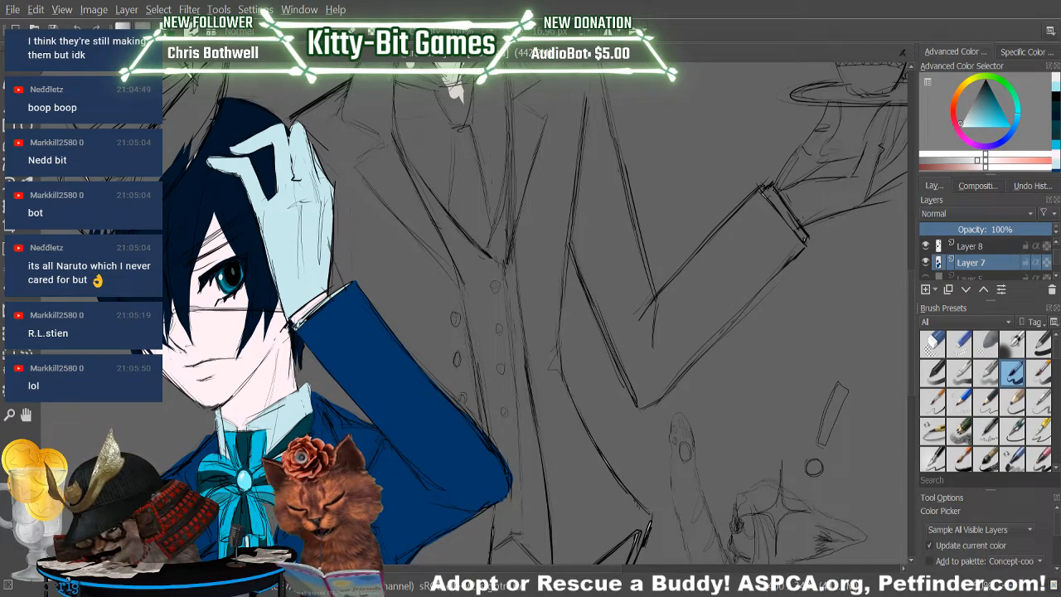
{"action": "left_click", "coordinate": [1048, 153]}
{"action": "left_click", "coordinate": [986, 133]}
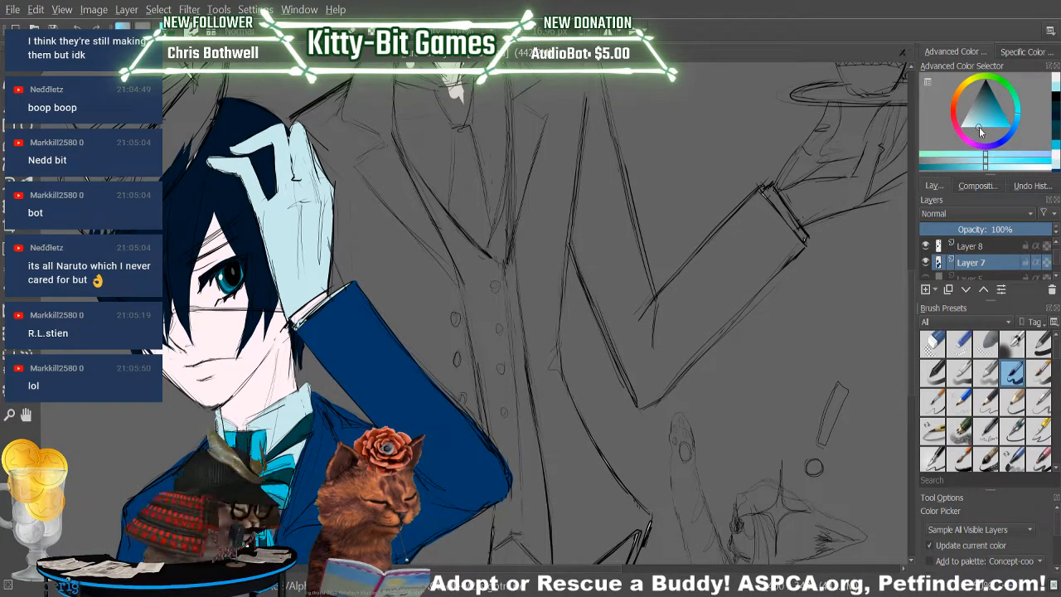
{"action": "left_click", "coordinate": [999, 167]}
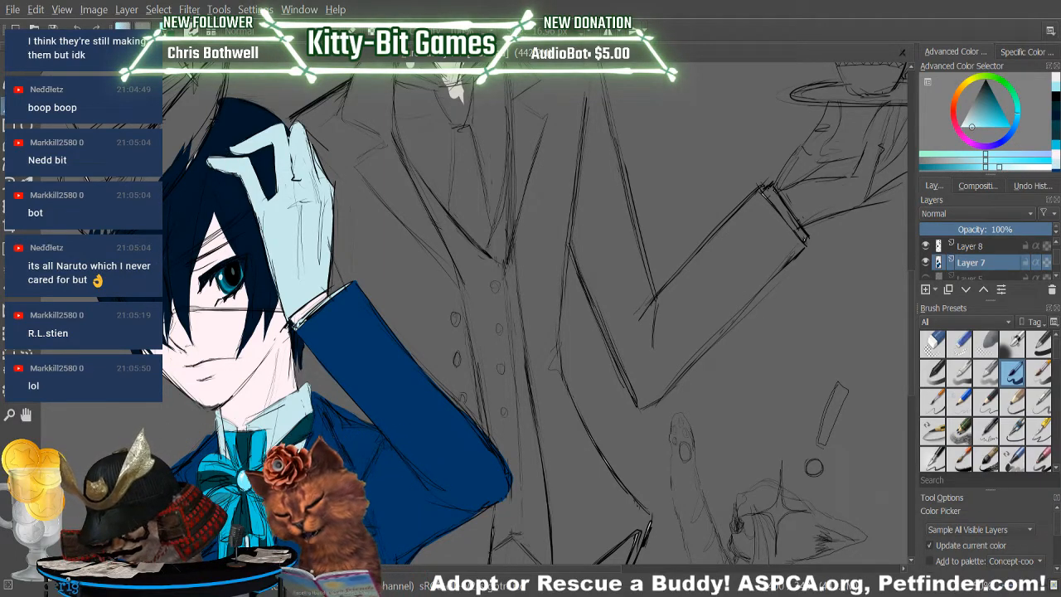
{"action": "key", "text": "b"}
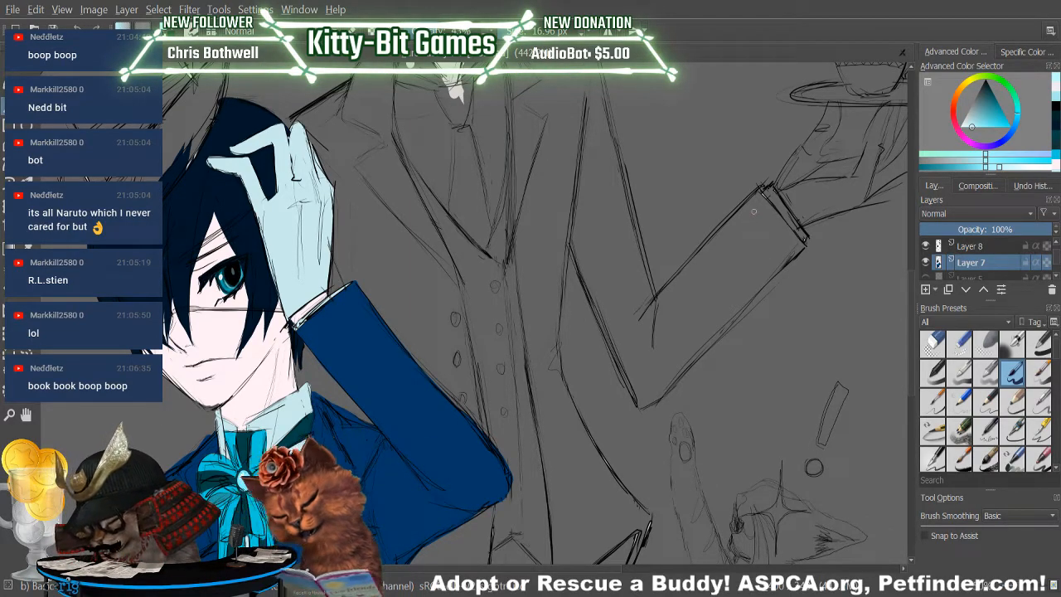
{"action": "key", "text": "minus"}
{"action": "key", "text": "minus"}
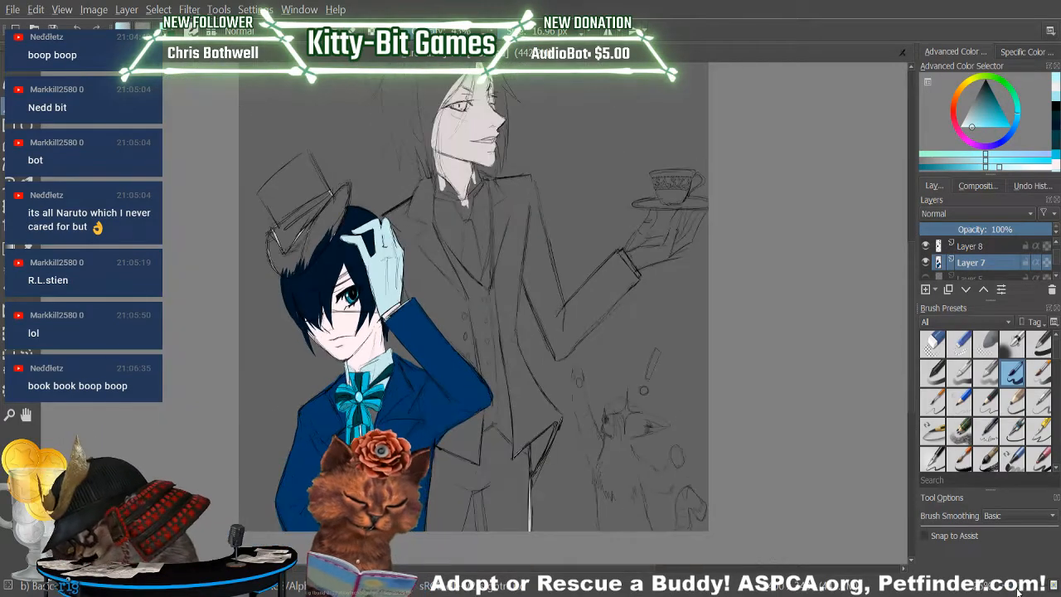
{"action": "key", "text": "plus"}
{"action": "key", "text": "plus"}
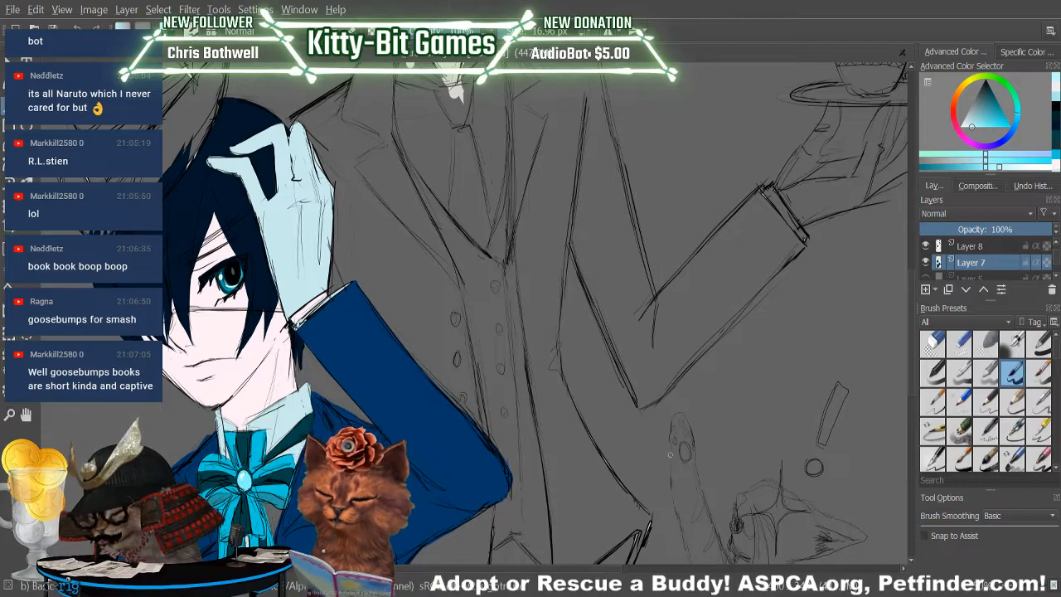
Sample the boy's skin, darken it to a soft pink and shade his neck, enlarging the brush to 87.79 px.
{"action": "key", "text": "p"}
{"action": "left_click", "coordinate": [221, 341]}
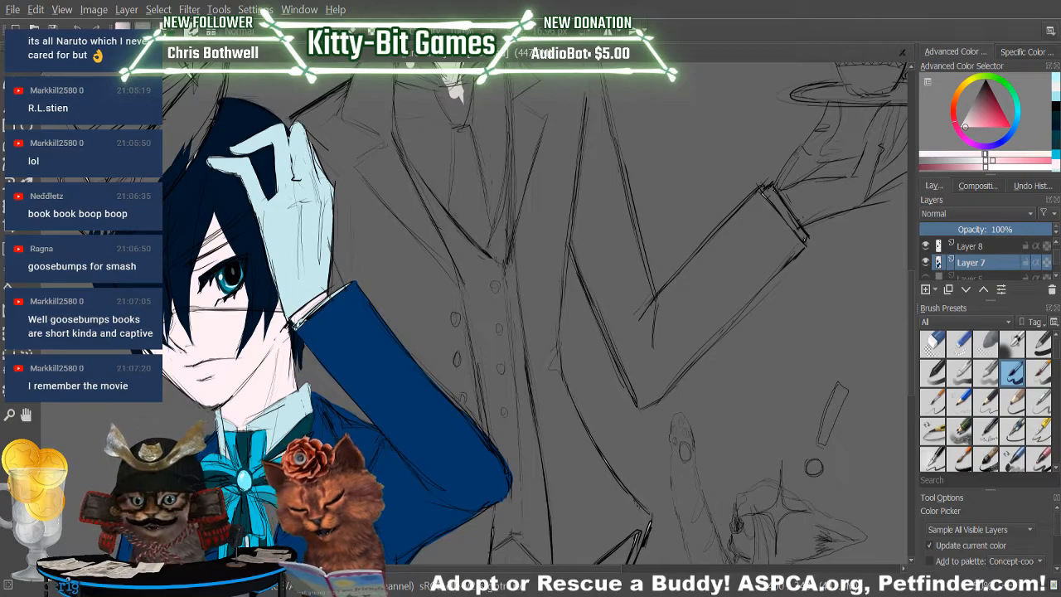
{"action": "left_click", "coordinate": [964, 168]}
{"action": "key", "text": "b"}
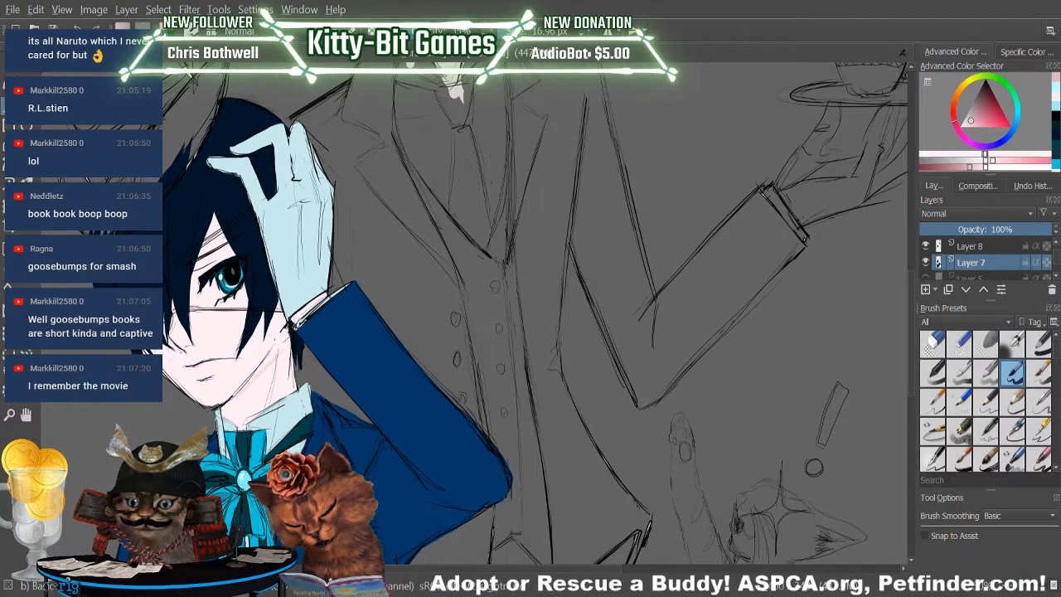
{"action": "left_click", "coordinate": [522, 32]}
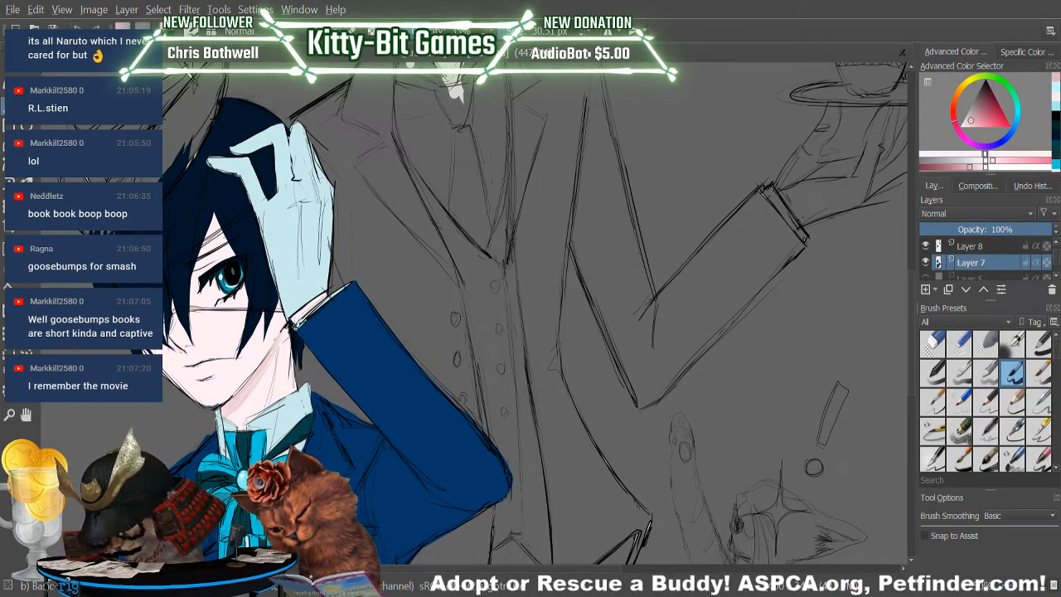
{"action": "left_click", "coordinate": [531, 30]}
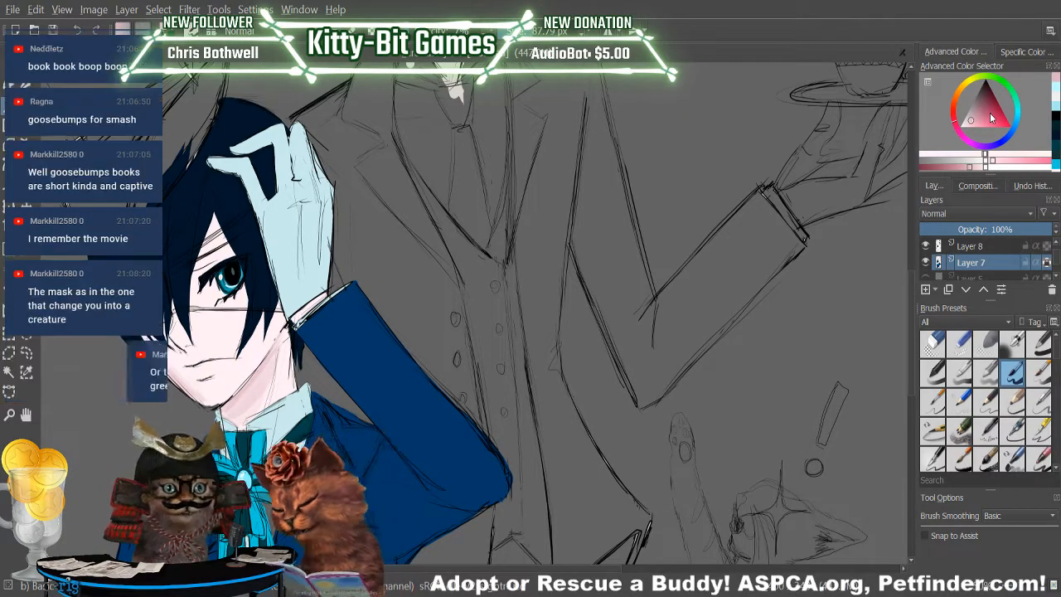
Sample black from the sketch and darken the boy's eyebrow and the thin eyepatch strap across his face, undoing stray strokes.
{"action": "key", "text": "p"}
{"action": "left_click", "coordinate": [854, 212]}
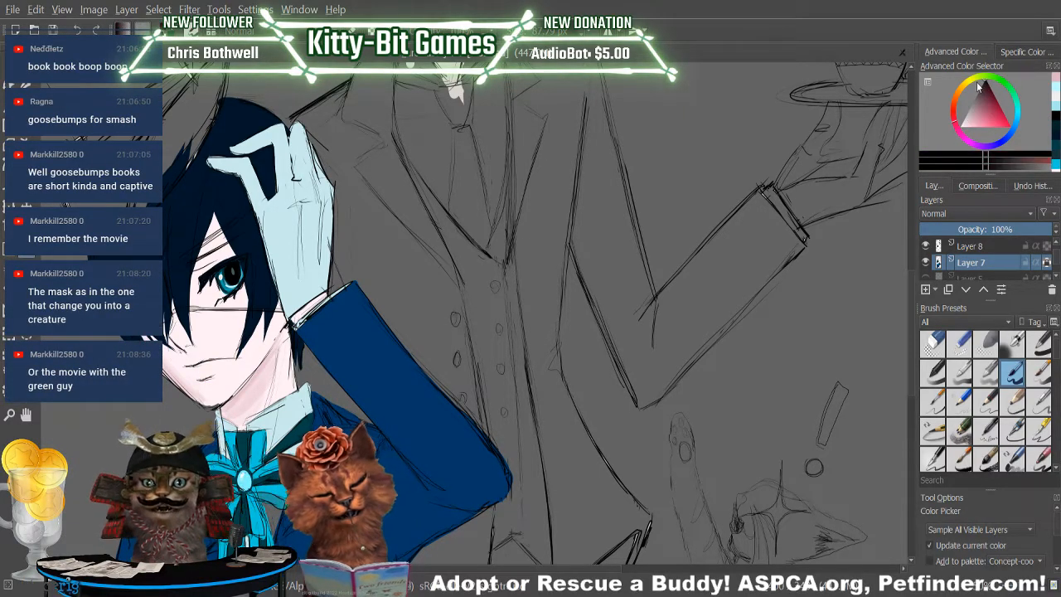
{"action": "key", "text": "b"}
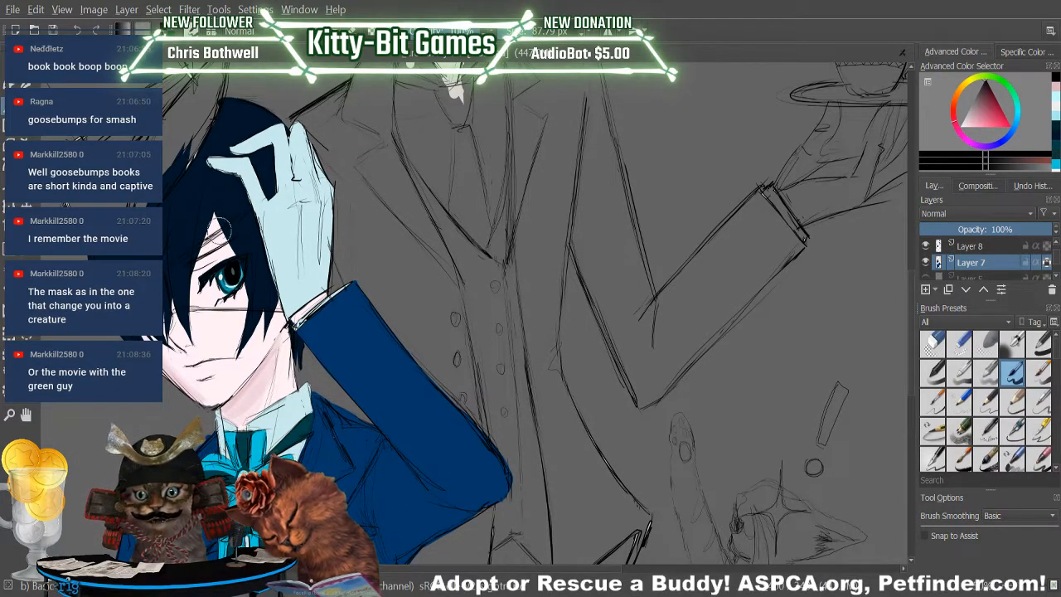
{"action": "mouse_move", "coordinate": [214, 235]}
{"action": "left_mouse_down"}
{"action": "mouse_move", "coordinate": [204, 247]}
{"action": "mouse_move", "coordinate": [217, 232]}
{"action": "mouse_move", "coordinate": [216, 243]}
{"action": "left_mouse_up"}
{"action": "left_click", "coordinate": [78, 32]}
{"action": "left_click", "coordinate": [78, 30]}
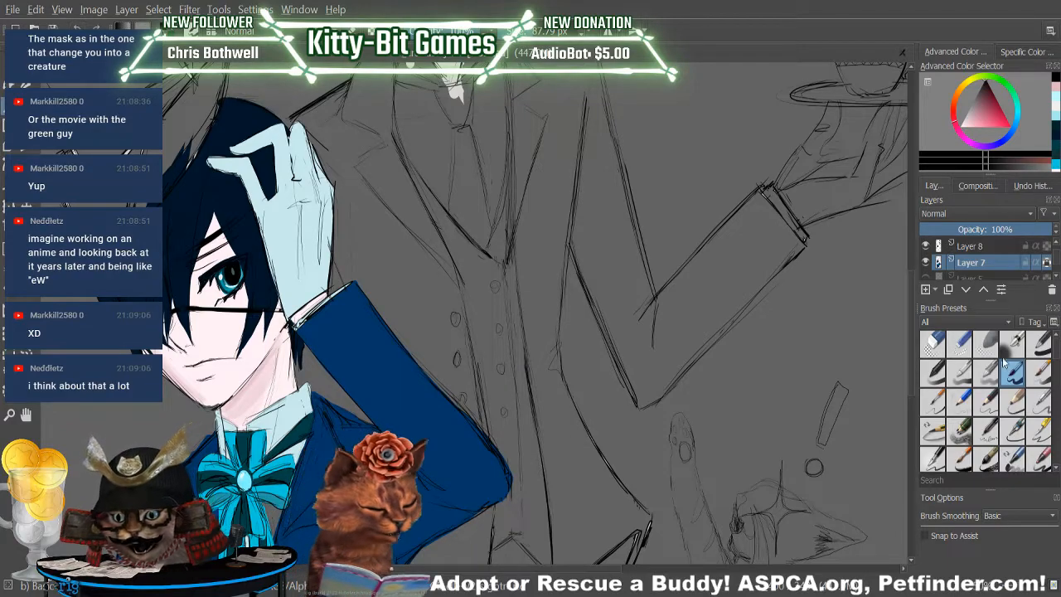
Switch to Layer 8, sample the boy's skin colour, darken it slightly and set the brush to 34.77 px.
{"action": "key", "text": "Page_Up"}
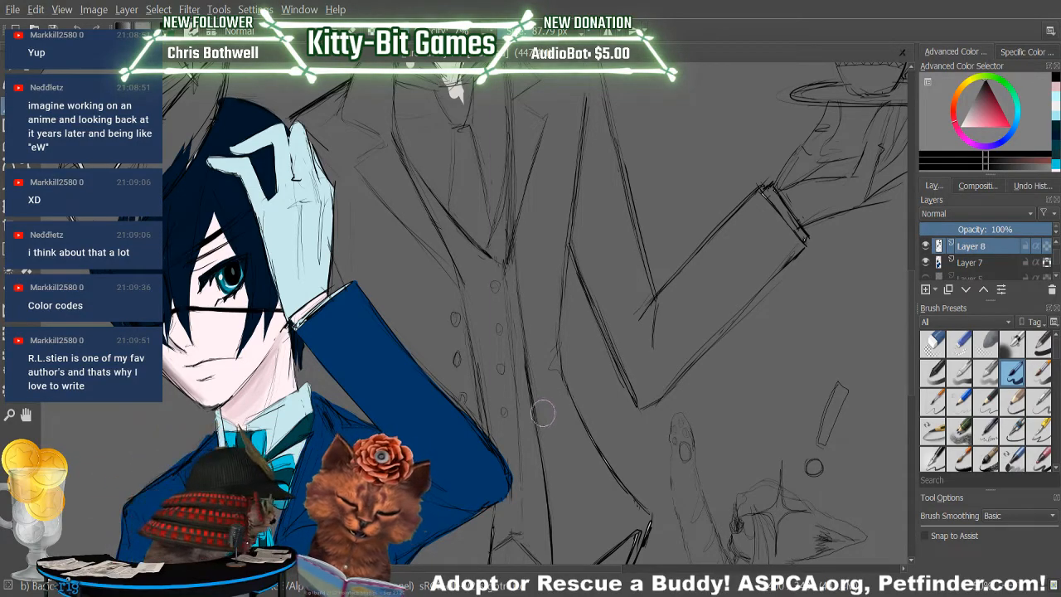
{"action": "key", "text": "p"}
{"action": "left_click", "coordinate": [248, 330]}
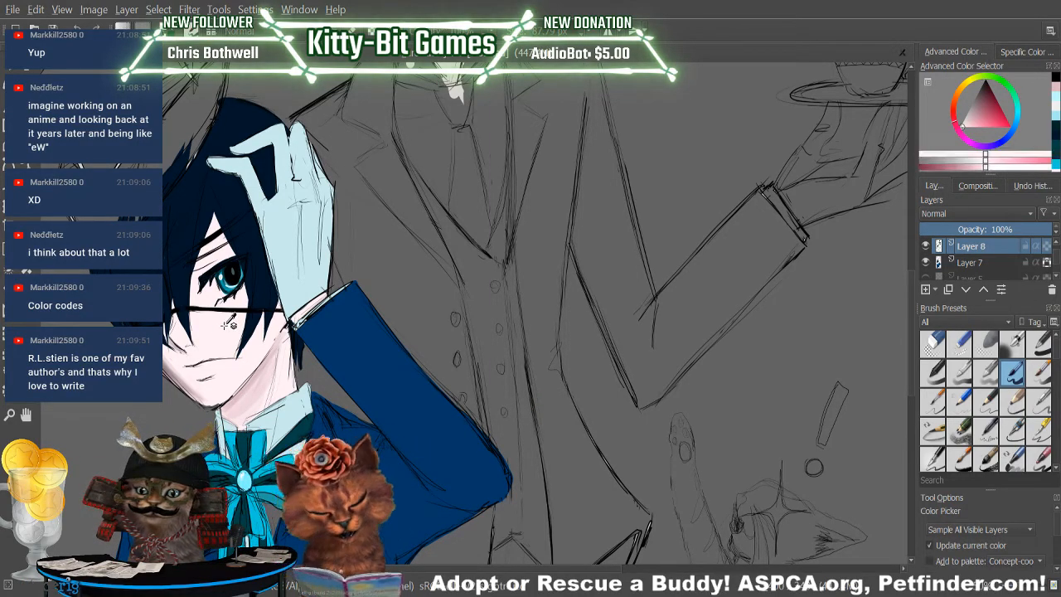
{"action": "key", "text": "b"}
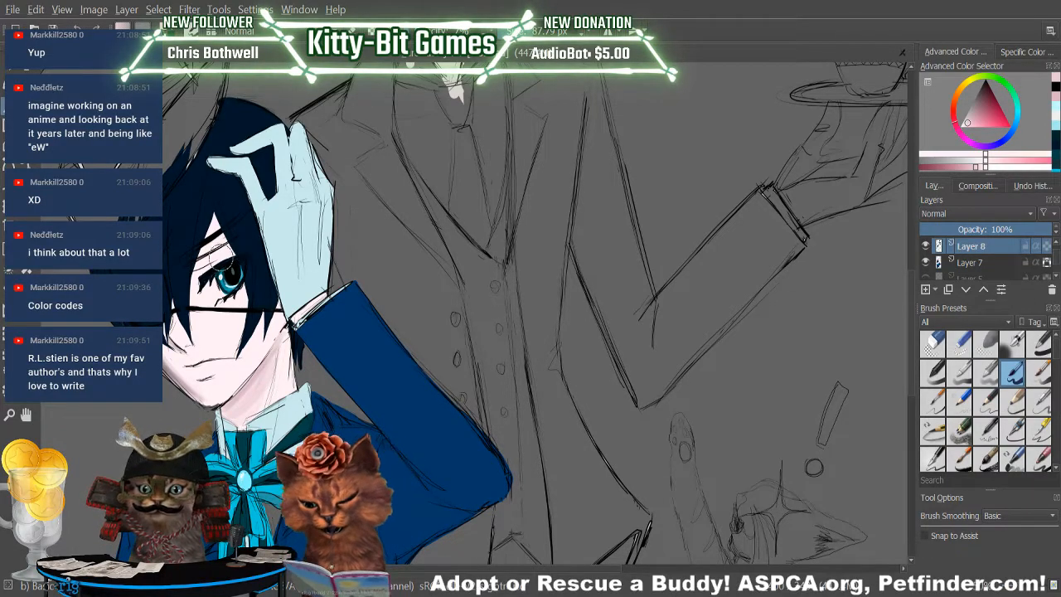
{"action": "left_click_drag", "start_coordinate": [584, 569], "coordinate": [562, 568]}
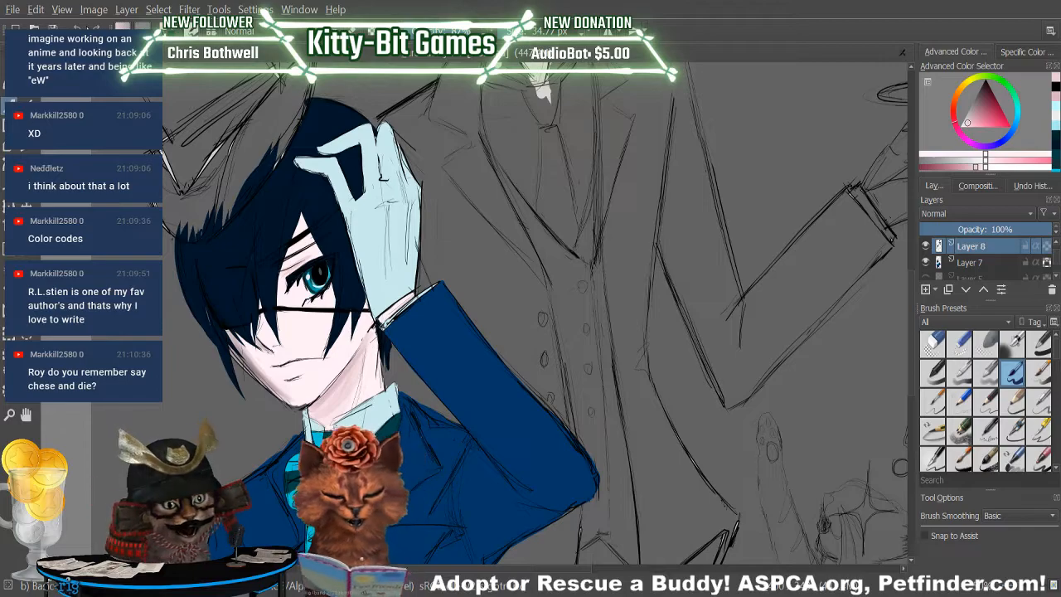
Sample the dark navy of the boy's hair, switch back to the recent pale pink and darken it to a dustier shade.
{"action": "key", "text": "p"}
{"action": "left_click", "coordinate": [314, 189]}
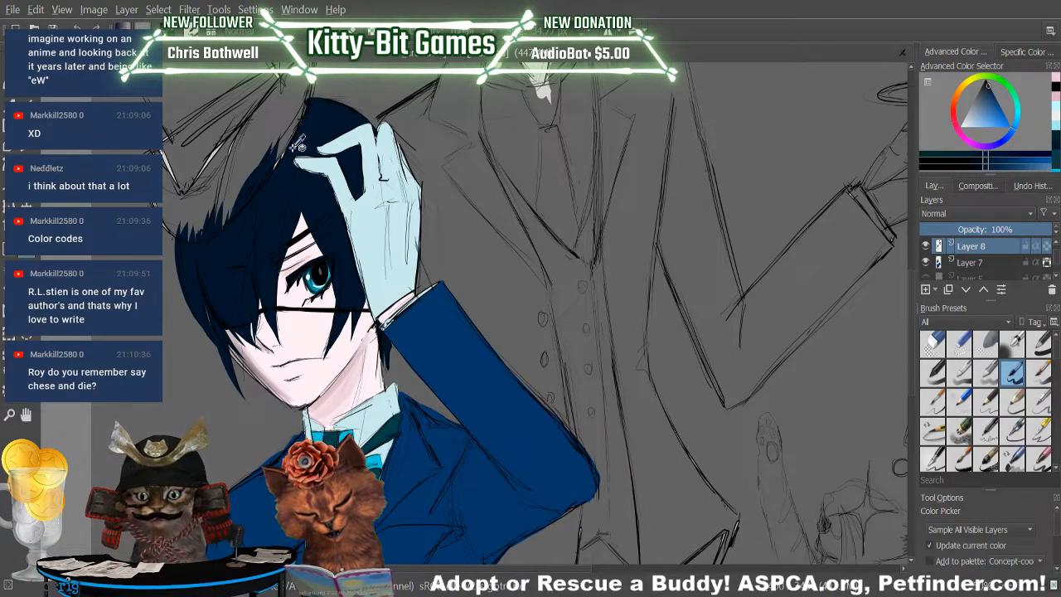
{"action": "key", "text": "b"}
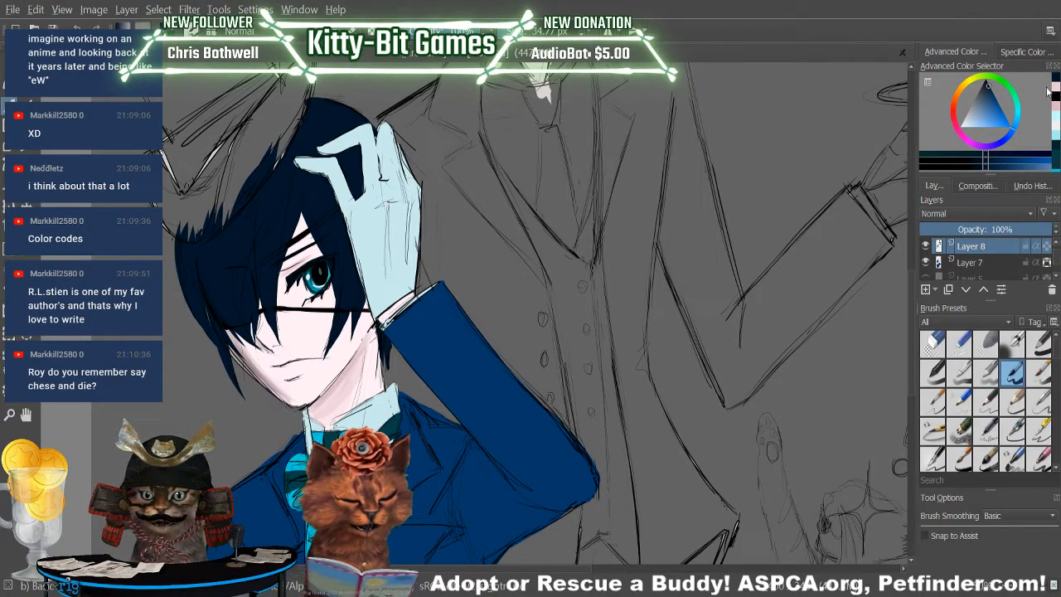
{"action": "left_click", "coordinate": [1009, 110]}
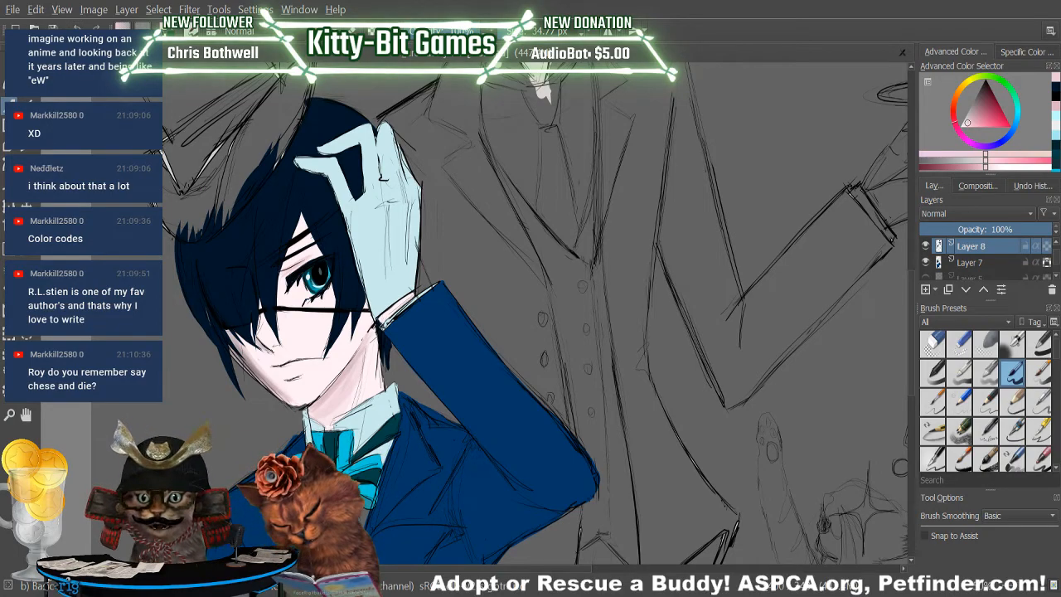
{"action": "left_click", "coordinate": [974, 166]}
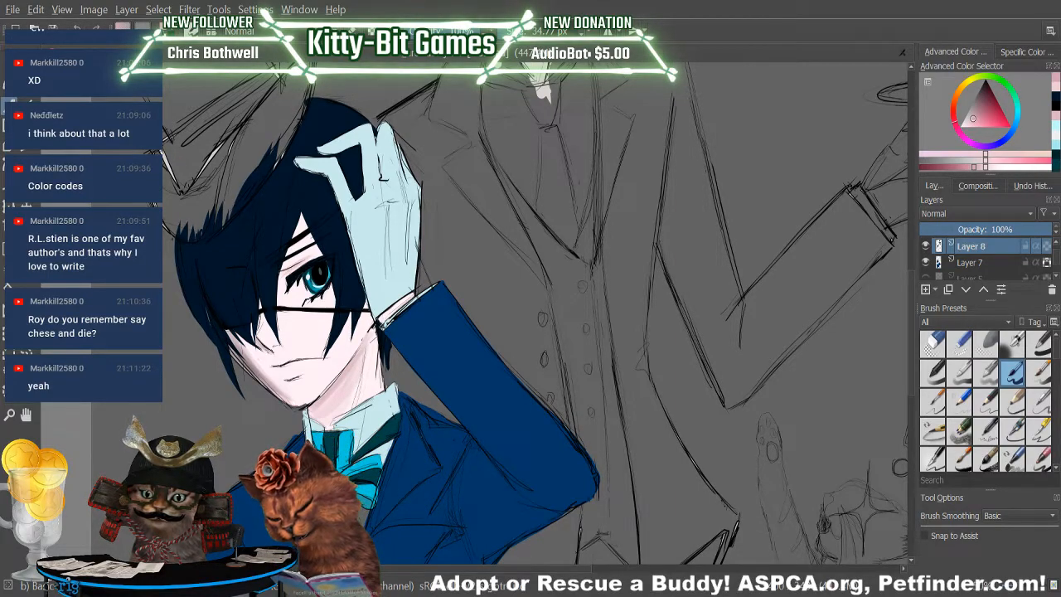
Shade the boy's jaw from chin to cheek in a greyish pink on Layer 8, redoing the stroke once.
{"action": "key", "text": "p"}
{"action": "left_click", "coordinate": [250, 359]}
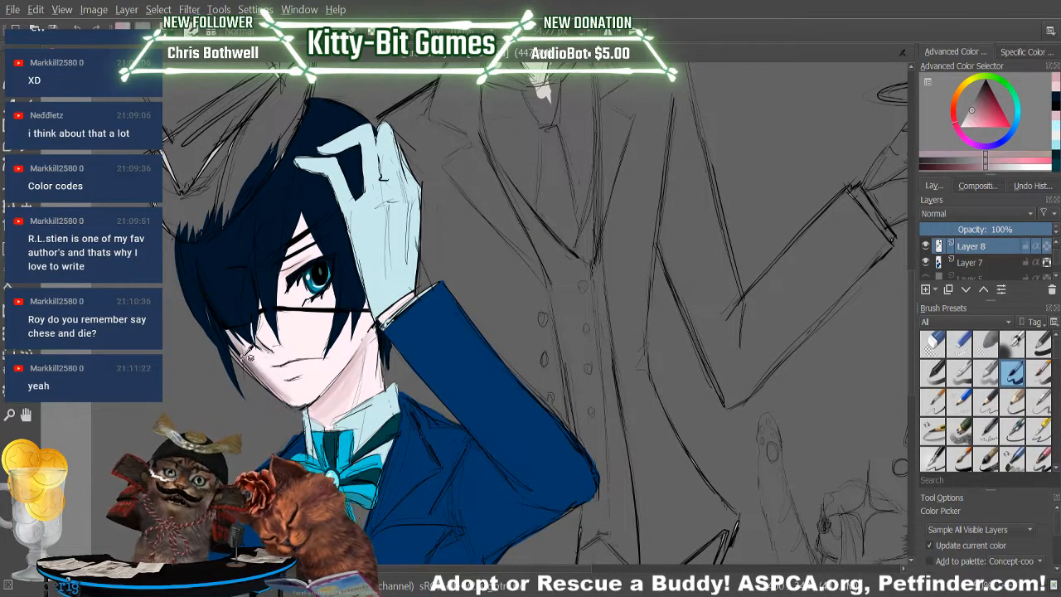
{"action": "key", "text": "b"}
{"action": "left_click_drag", "start_coordinate": [292, 402], "coordinate": [246, 355]}
{"action": "key", "text": "ctrl+z"}
{"action": "left_click_drag", "start_coordinate": [285, 399], "coordinate": [230, 346]}
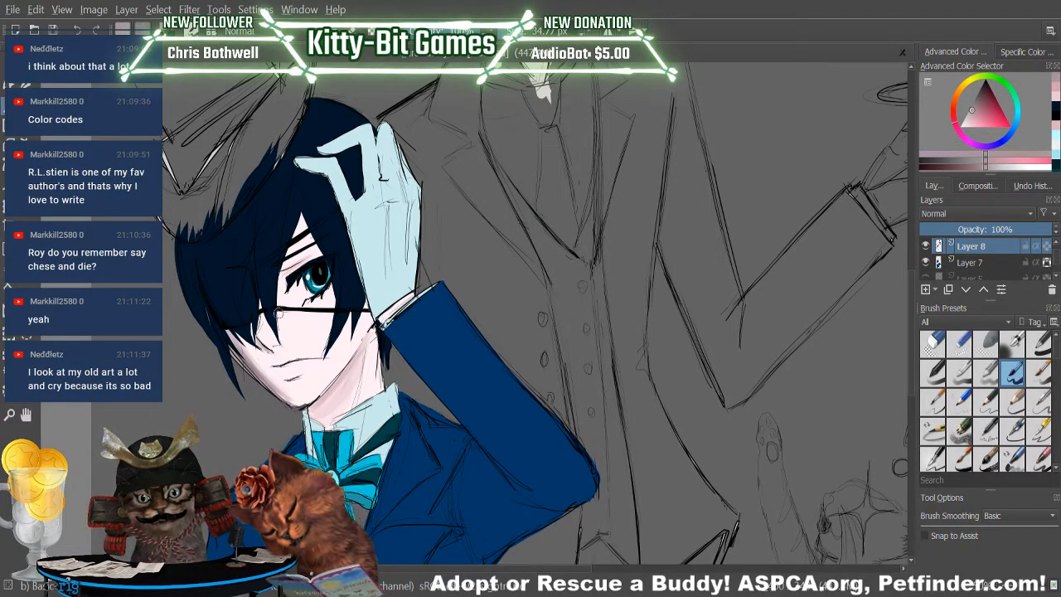
Add a short greyish pink shadow below the boy's lower lip, redoing the stroke once.
{"action": "left_click_drag", "start_coordinate": [287, 382], "coordinate": [300, 378]}
{"action": "left_click", "coordinate": [78, 29]}
{"action": "left_click_drag", "start_coordinate": [286, 381], "coordinate": [297, 377]}
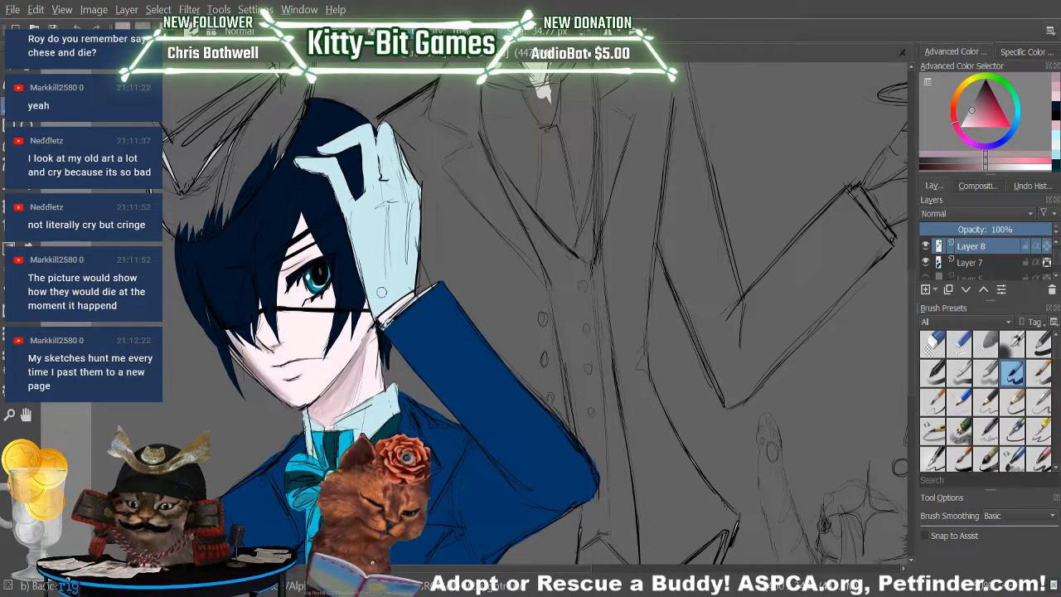
Sample the butler's pale skin and, on Layer 7, fill the gap at the top of his forehead and his ear.
{"action": "left_click_drag", "start_coordinate": [1022, 586], "coordinate": [1022, 583]}
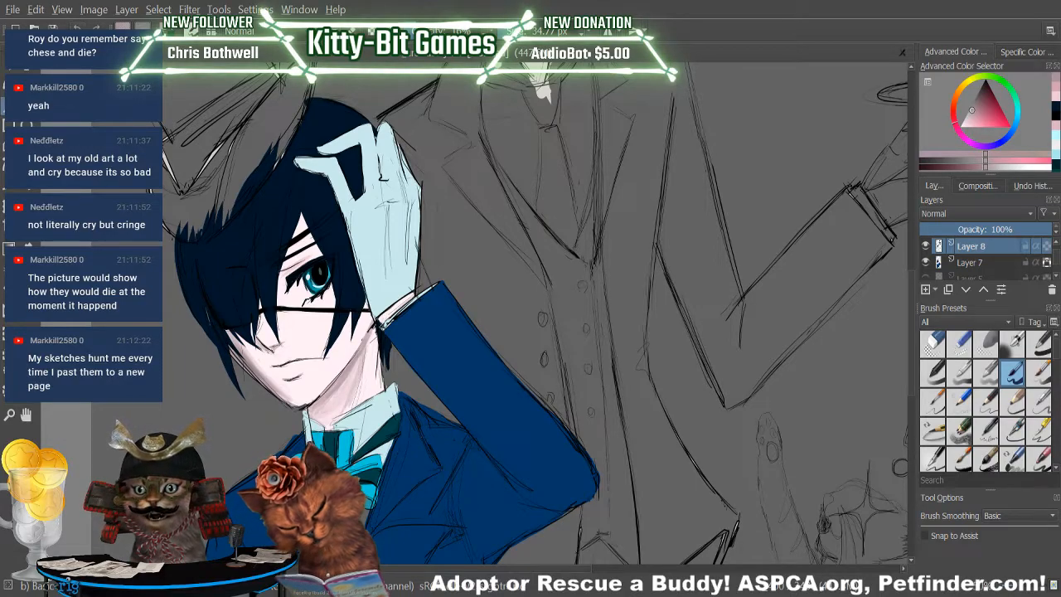
{"action": "scroll", "coordinate": [909, 356], "scroll_direction": "up", "scroll_amount": 5}
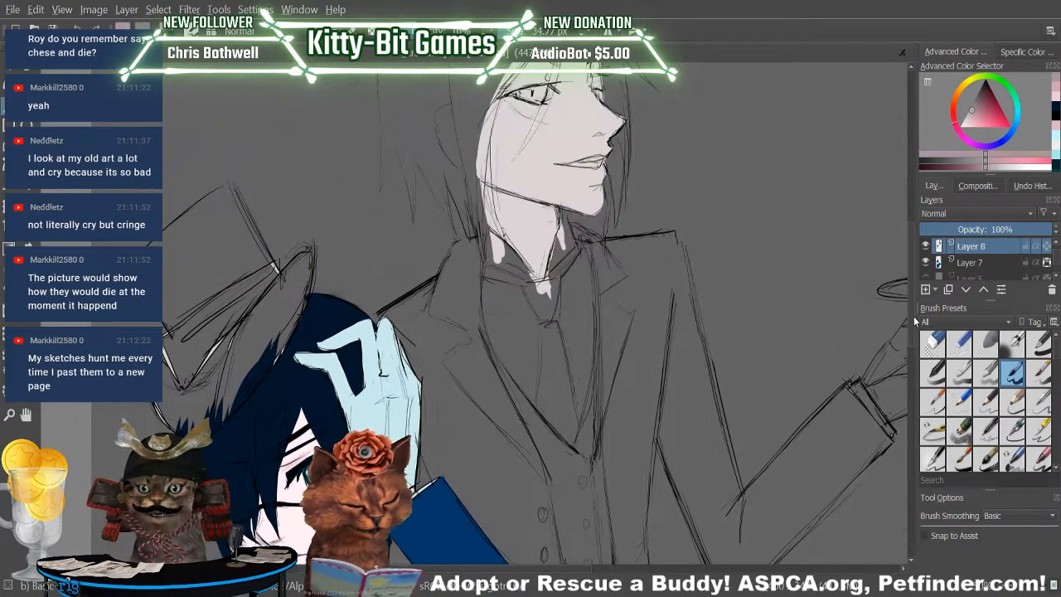
{"action": "scroll", "coordinate": [911, 319], "scroll_direction": "up", "scroll_amount": 1}
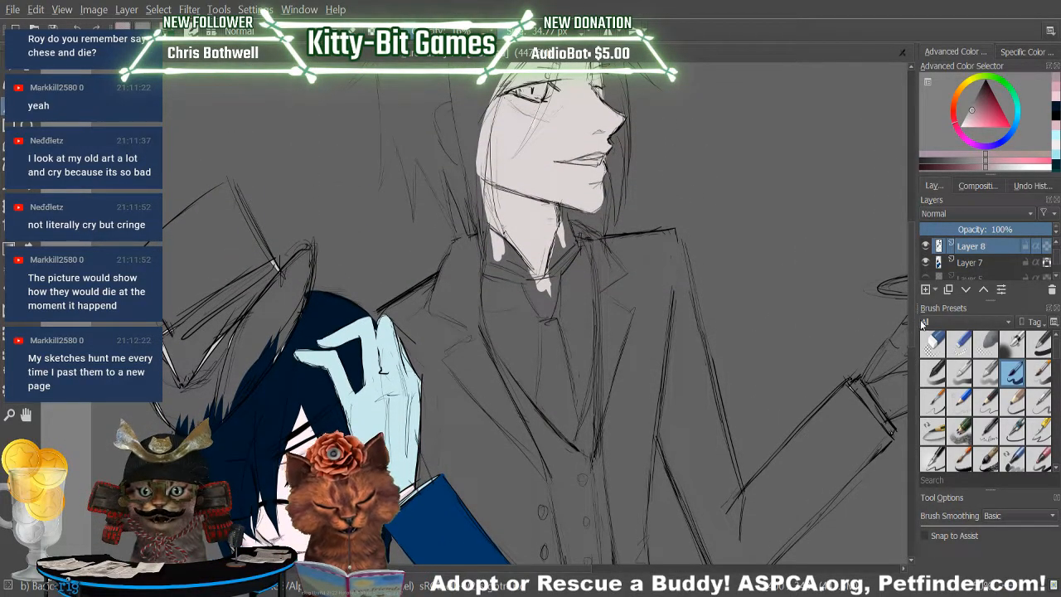
{"action": "scroll", "coordinate": [910, 308], "scroll_direction": "up", "scroll_amount": 1}
{"action": "scroll", "coordinate": [910, 306], "scroll_direction": "up", "scroll_amount": 1}
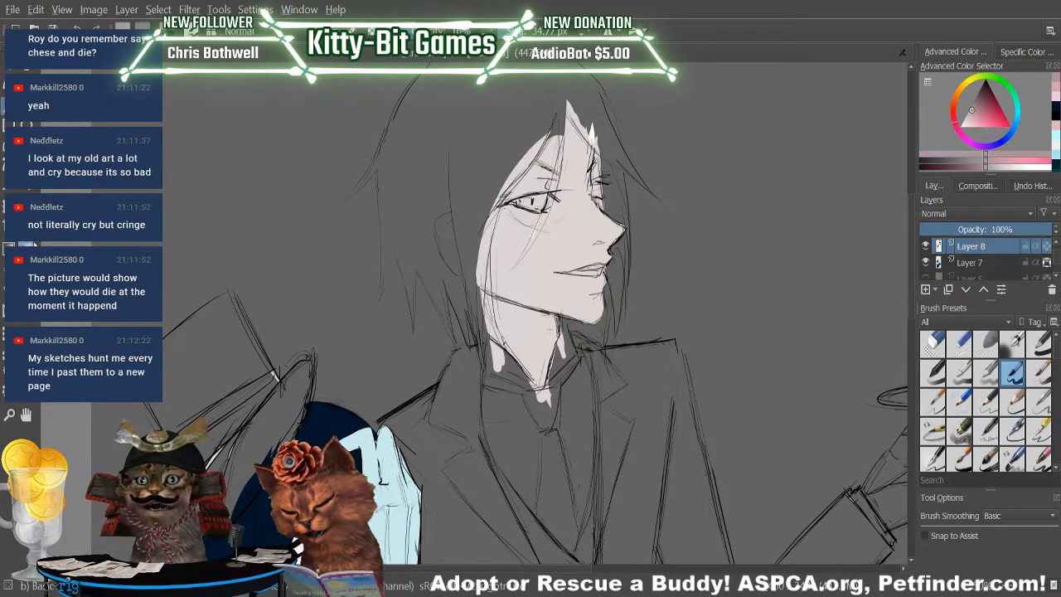
{"action": "key", "text": "p"}
{"action": "left_click", "coordinate": [569, 287]}
{"action": "key", "text": "b"}
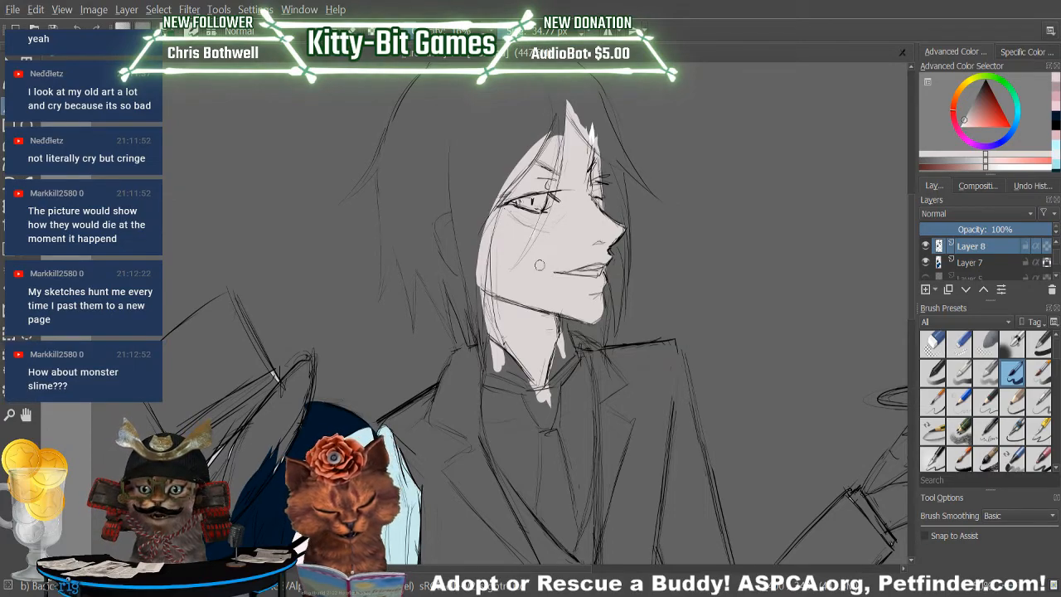
{"action": "left_click", "coordinate": [990, 262]}
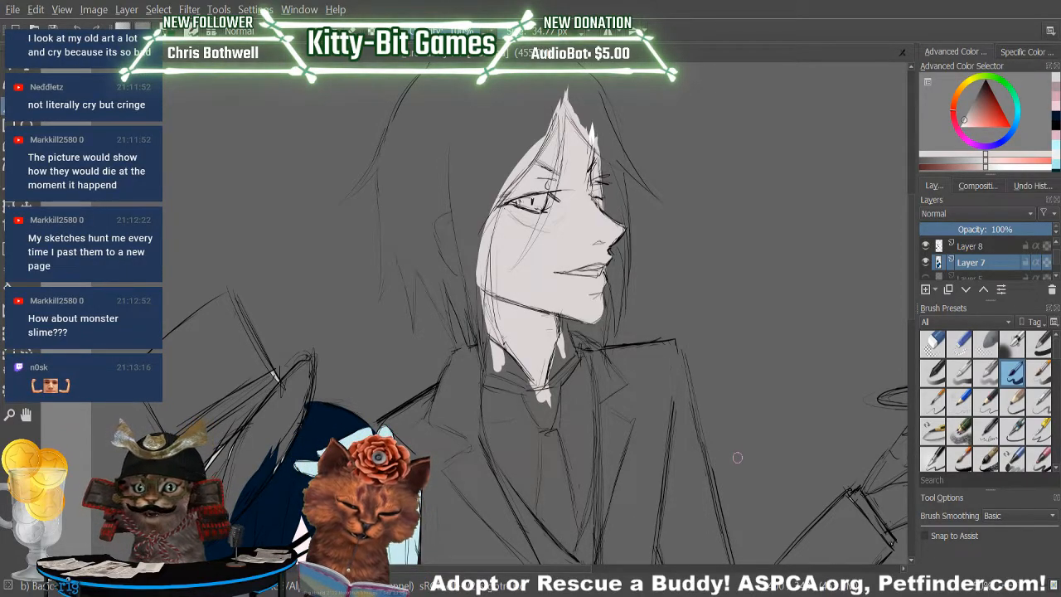
{"action": "mouse_move", "coordinate": [454, 214]}
{"action": "left_mouse_down"}
{"action": "mouse_move", "coordinate": [439, 247]}
{"action": "mouse_move", "coordinate": [455, 276]}
{"action": "mouse_move", "coordinate": [453, 226]}
{"action": "mouse_move", "coordinate": [436, 221]}
{"action": "mouse_move", "coordinate": [463, 272]}
{"action": "mouse_move", "coordinate": [456, 229]}
{"action": "mouse_move", "coordinate": [457, 265]}
{"action": "mouse_move", "coordinate": [461, 245]}
{"action": "left_mouse_up"}
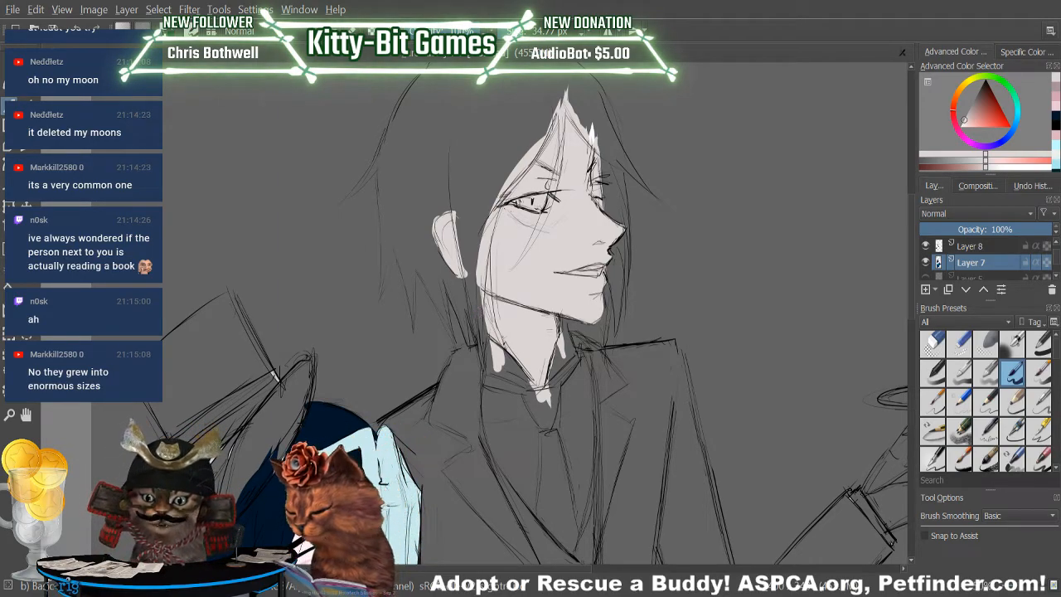
Set the brush to near-black and try a stroke for the butler's hair along the side of his face.
{"action": "key", "text": "p"}
{"action": "left_click_drag", "start_coordinate": [985, 166], "coordinate": [977, 166]}
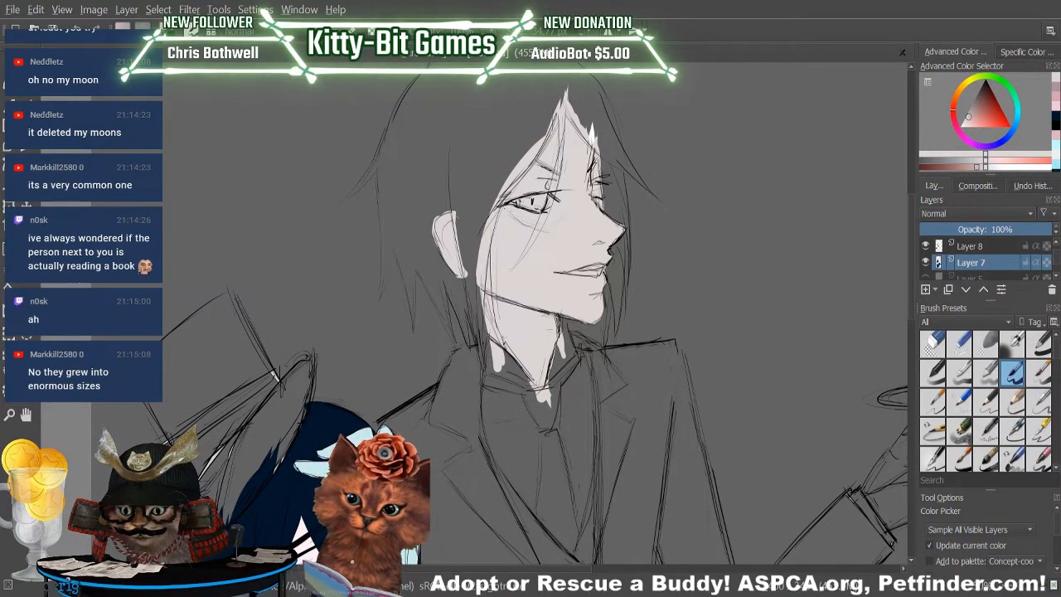
{"action": "left_click_drag", "start_coordinate": [985, 91], "coordinate": [986, 63]}
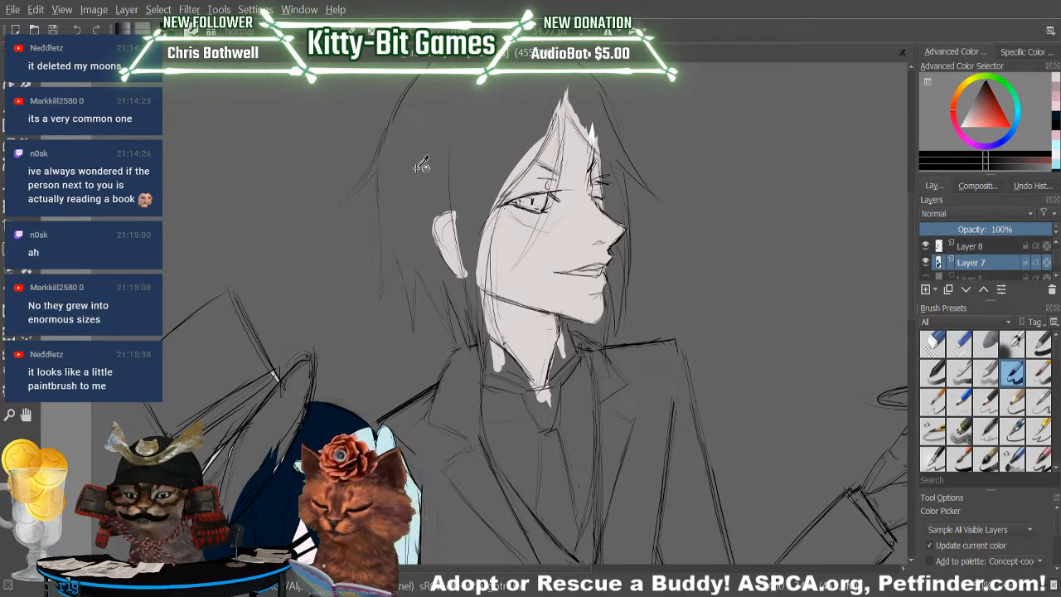
{"action": "key", "text": "b"}
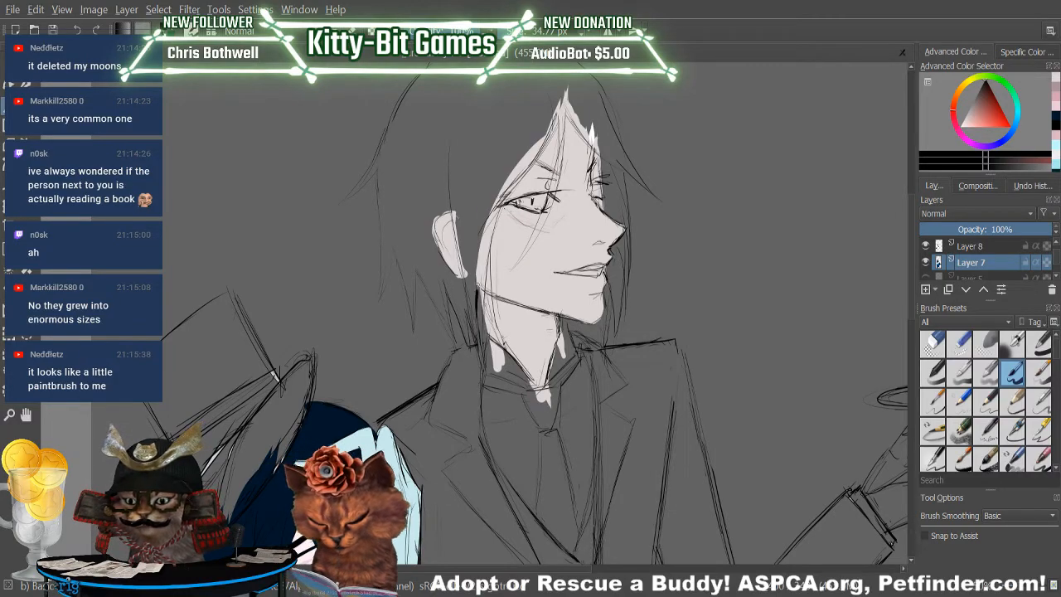
{"action": "left_click_drag", "start_coordinate": [507, 150], "coordinate": [477, 280]}
{"action": "key", "text": "ctrl+z"}
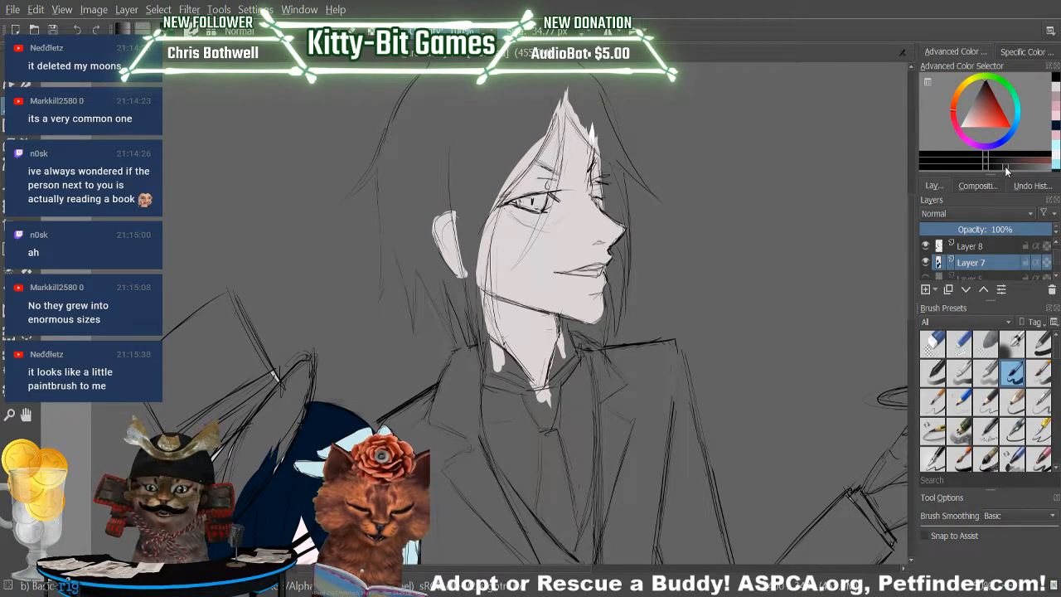
Paint near-black hair strands from the butler's parting down along his temple, plus a thin strand across his forehead.
{"action": "left_click_drag", "start_coordinate": [469, 253], "coordinate": [523, 121]}
{"action": "left_click_drag", "start_coordinate": [476, 232], "coordinate": [547, 88]}
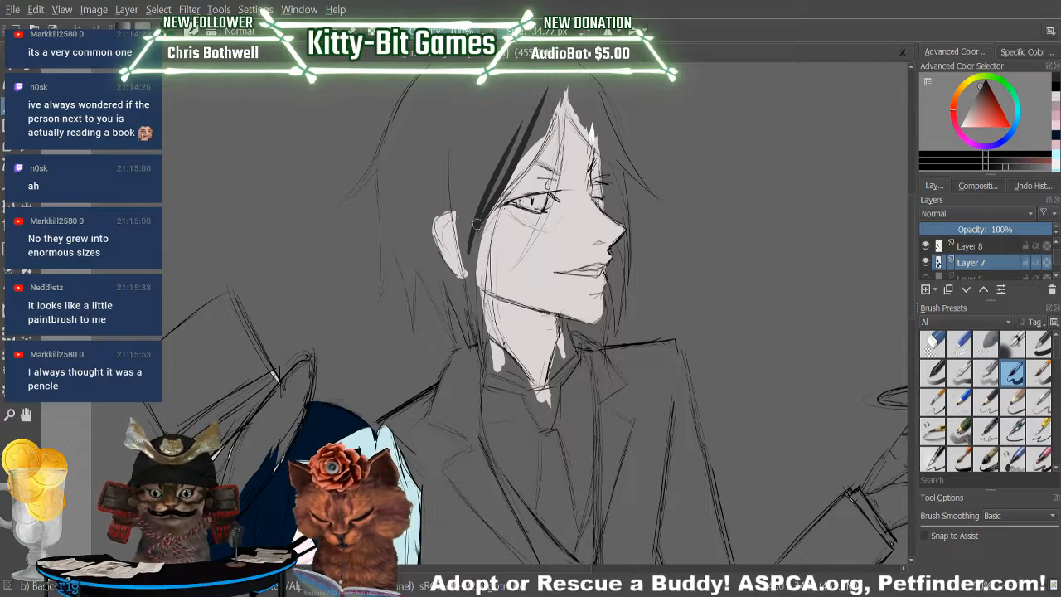
{"action": "left_click_drag", "start_coordinate": [480, 223], "coordinate": [551, 99]}
{"action": "left_click_drag", "start_coordinate": [485, 219], "coordinate": [562, 81]}
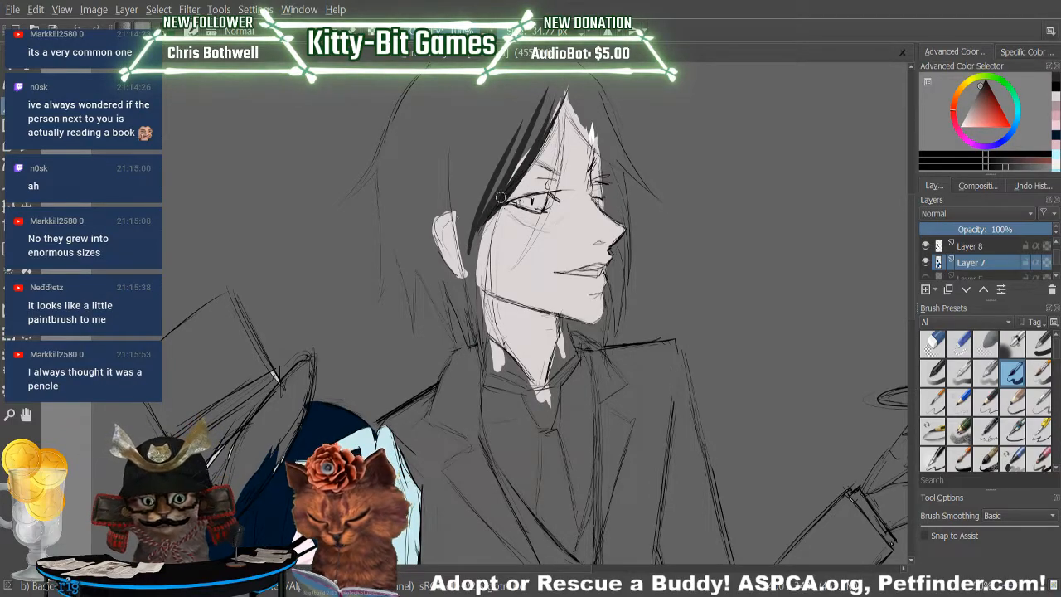
{"action": "mouse_move", "coordinate": [557, 168]}
{"action": "left_mouse_down"}
{"action": "mouse_move", "coordinate": [565, 96]}
{"action": "mouse_move", "coordinate": [555, 202]}
{"action": "left_mouse_up"}
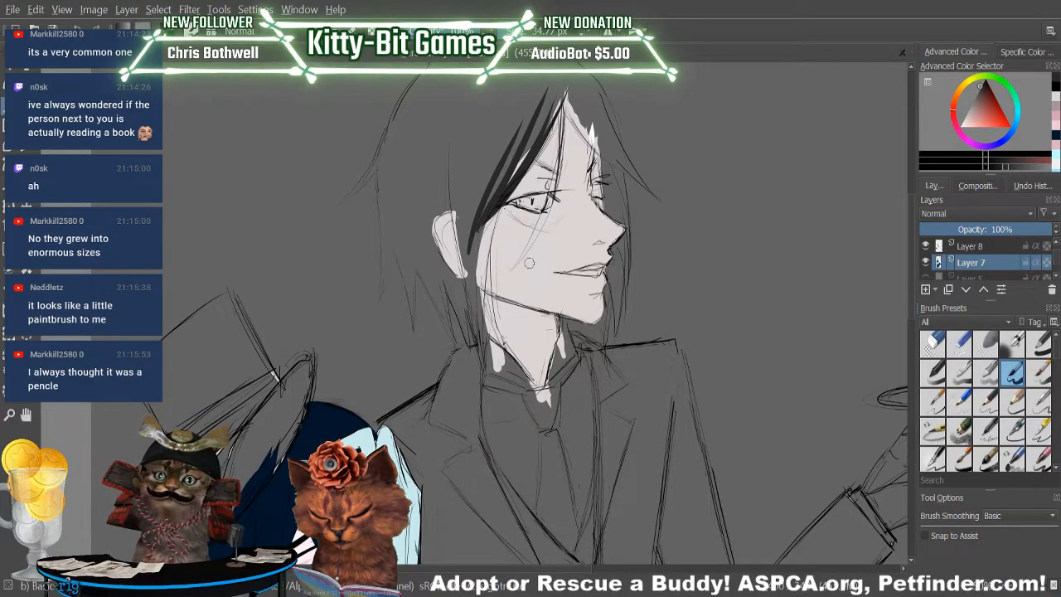
{"action": "left_click_drag", "start_coordinate": [566, 116], "coordinate": [553, 204]}
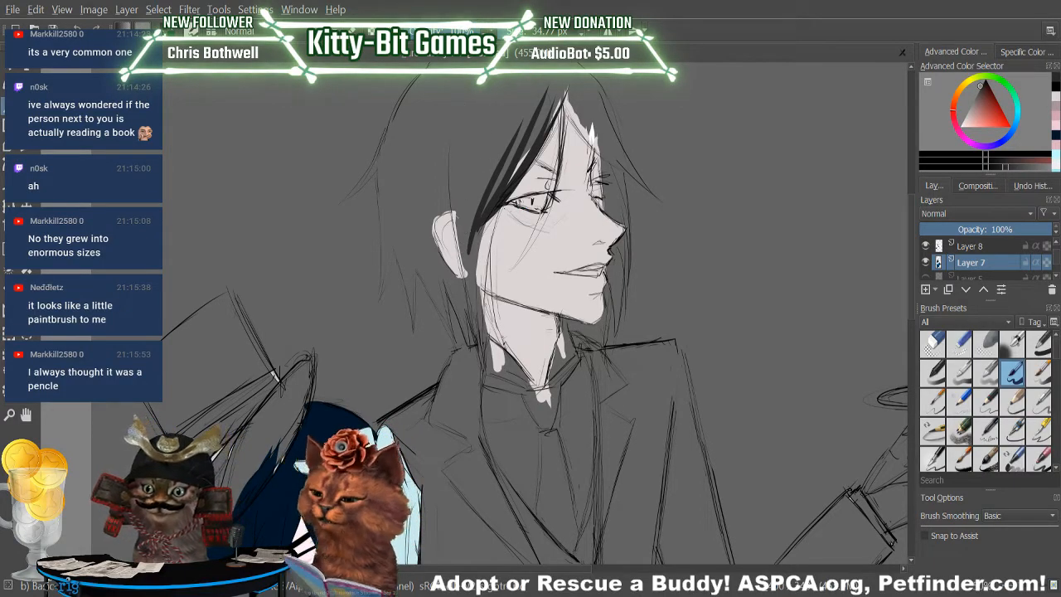
Add curved near-black strands over the side of the butler's head and between his ear and temple.
{"action": "left_click_drag", "start_coordinate": [406, 258], "coordinate": [448, 101]}
{"action": "left_click_drag", "start_coordinate": [411, 241], "coordinate": [469, 95]}
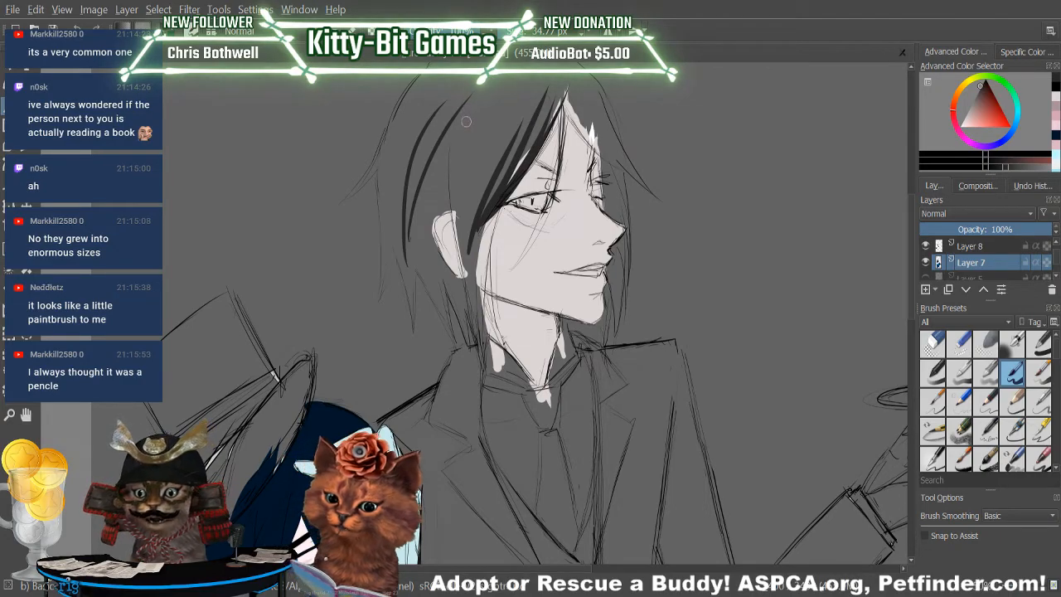
{"action": "mouse_move", "coordinate": [469, 278]}
{"action": "left_mouse_down"}
{"action": "mouse_move", "coordinate": [489, 113]}
{"action": "mouse_move", "coordinate": [477, 175]}
{"action": "mouse_move", "coordinate": [501, 114]}
{"action": "mouse_move", "coordinate": [515, 129]}
{"action": "left_mouse_up"}
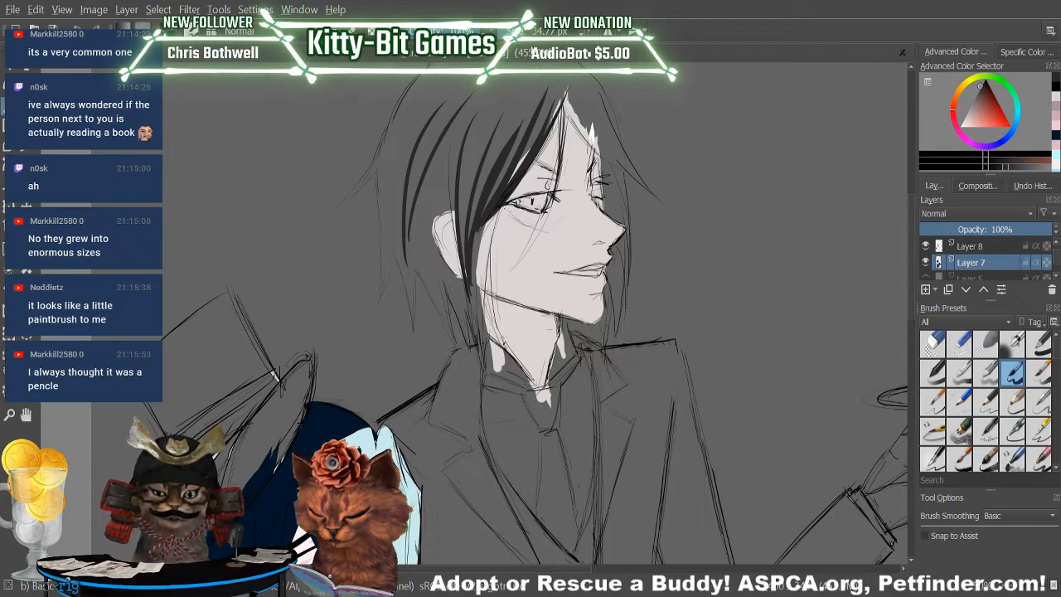
{"action": "mouse_move", "coordinate": [471, 292]}
{"action": "left_mouse_down"}
{"action": "mouse_move", "coordinate": [497, 177]}
{"action": "mouse_move", "coordinate": [523, 131]}
{"action": "left_mouse_up"}
{"action": "mouse_move", "coordinate": [499, 184]}
{"action": "left_mouse_down"}
{"action": "mouse_move", "coordinate": [525, 153]}
{"action": "mouse_move", "coordinate": [544, 89]}
{"action": "left_mouse_up"}
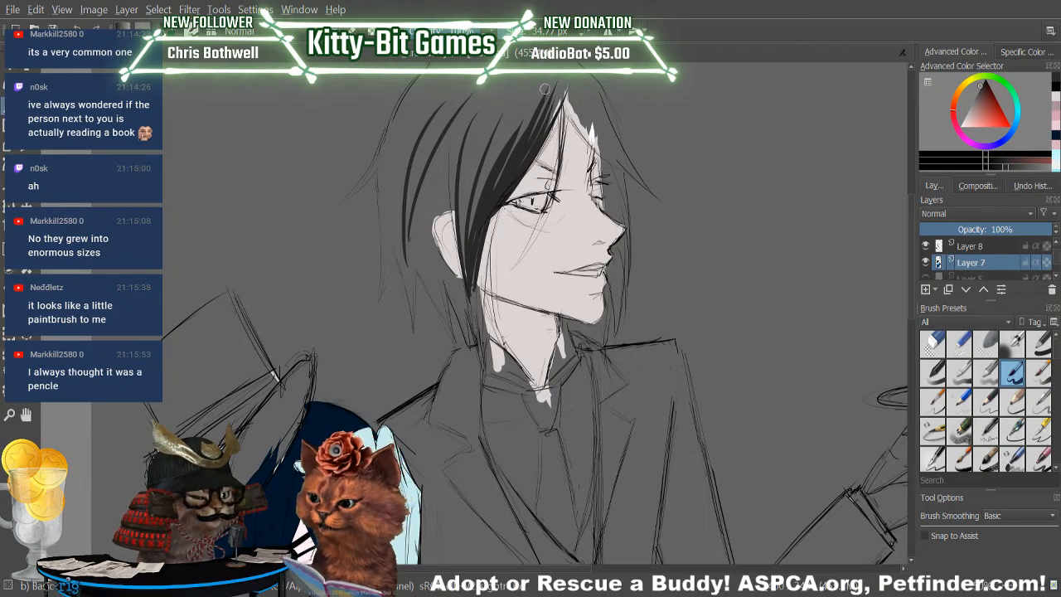
Thicken the sidelock in front of the butler's ear down to his jaw and add strands above the ear.
{"action": "left_click_drag", "start_coordinate": [501, 204], "coordinate": [483, 271]}
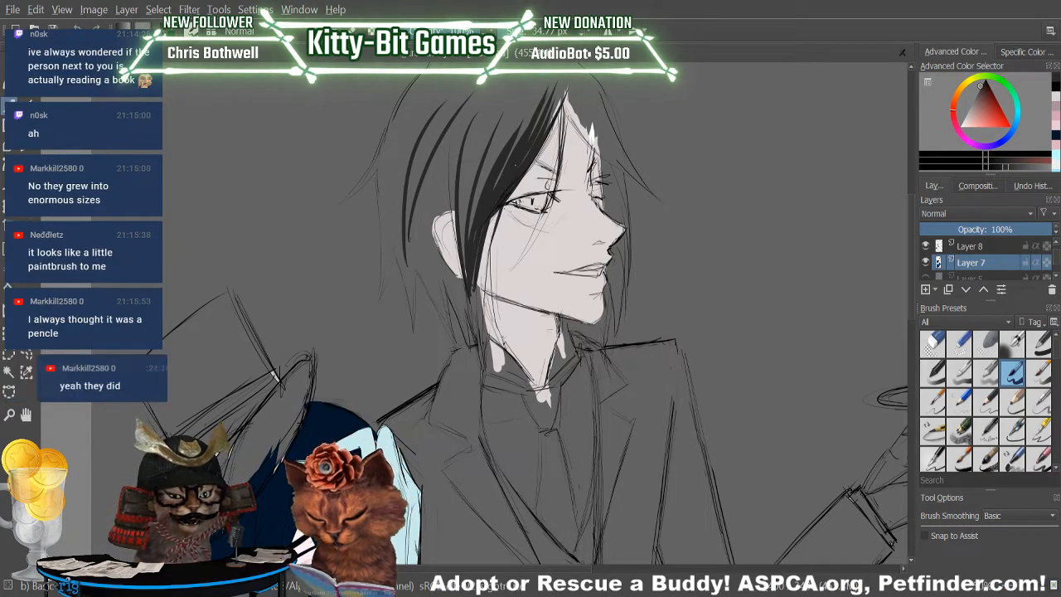
{"action": "left_click_drag", "start_coordinate": [489, 224], "coordinate": [476, 298]}
{"action": "left_click_drag", "start_coordinate": [498, 205], "coordinate": [475, 297]}
{"action": "mouse_move", "coordinate": [491, 225]}
{"action": "left_mouse_down"}
{"action": "mouse_move", "coordinate": [474, 319]}
{"action": "mouse_move", "coordinate": [482, 333]}
{"action": "left_mouse_up"}
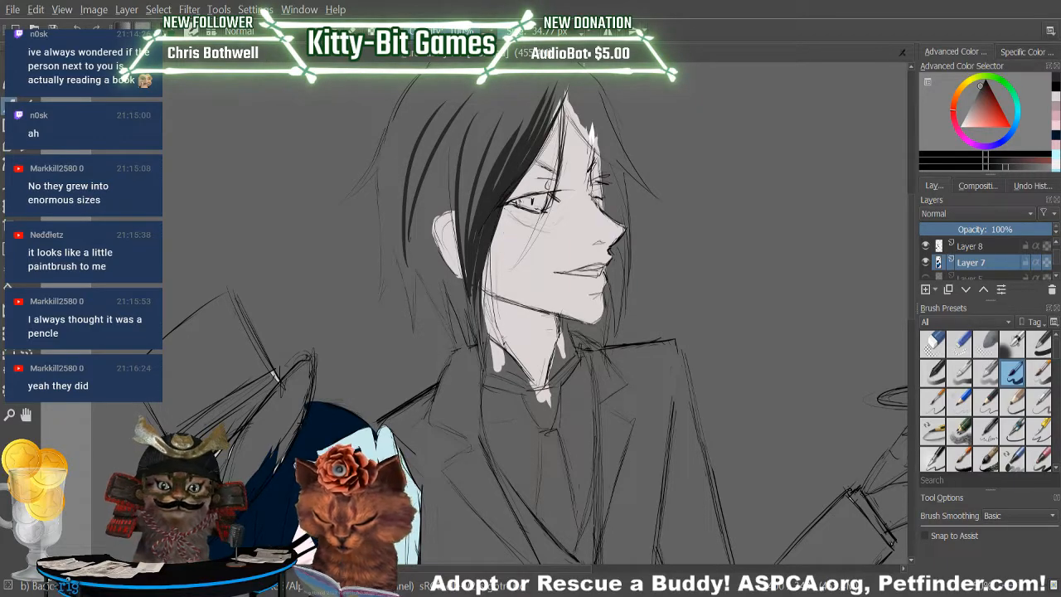
{"action": "left_click_drag", "start_coordinate": [452, 111], "coordinate": [460, 269]}
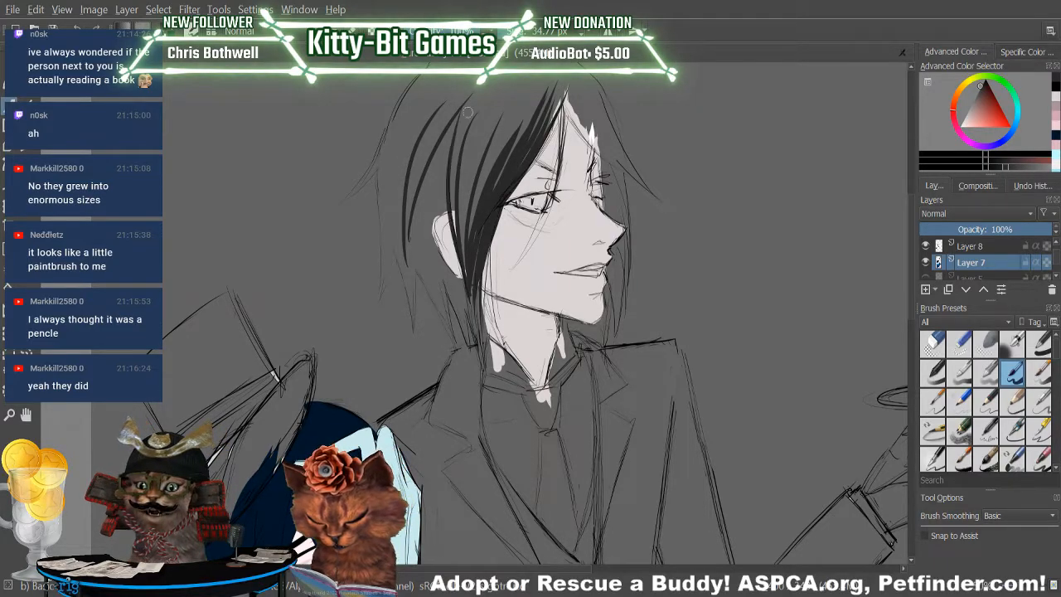
{"action": "mouse_move", "coordinate": [496, 101]}
{"action": "left_mouse_down"}
{"action": "mouse_move", "coordinate": [468, 278]}
{"action": "mouse_move", "coordinate": [481, 199]}
{"action": "left_mouse_up"}
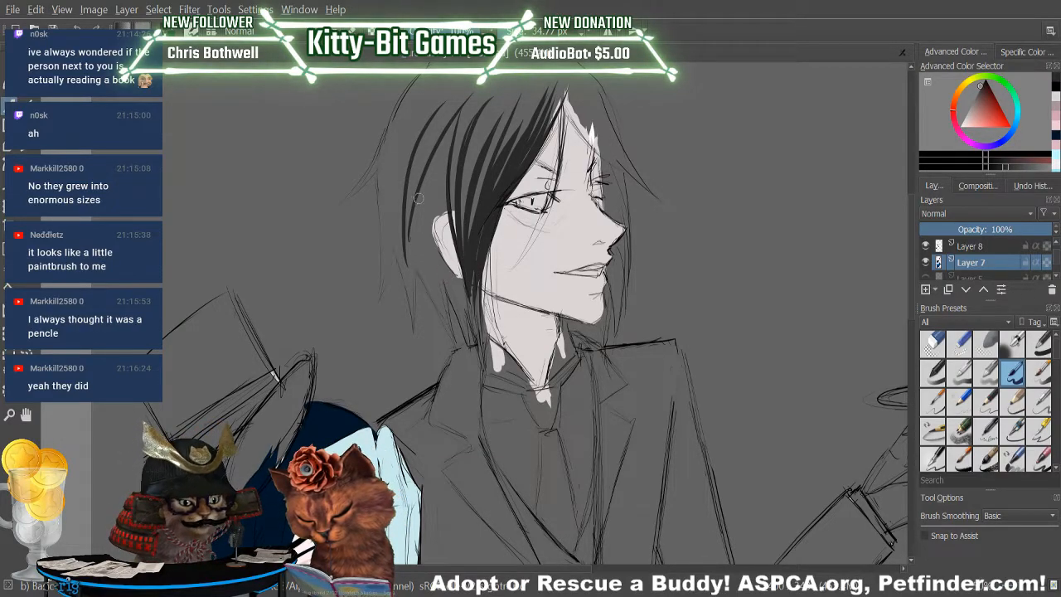
Paint long near-black strands behind the butler's ear down to his collar, undoing the last stroke.
{"action": "mouse_move", "coordinate": [453, 338]}
{"action": "left_mouse_down"}
{"action": "mouse_move", "coordinate": [433, 290]}
{"action": "mouse_move", "coordinate": [429, 141]}
{"action": "left_mouse_up"}
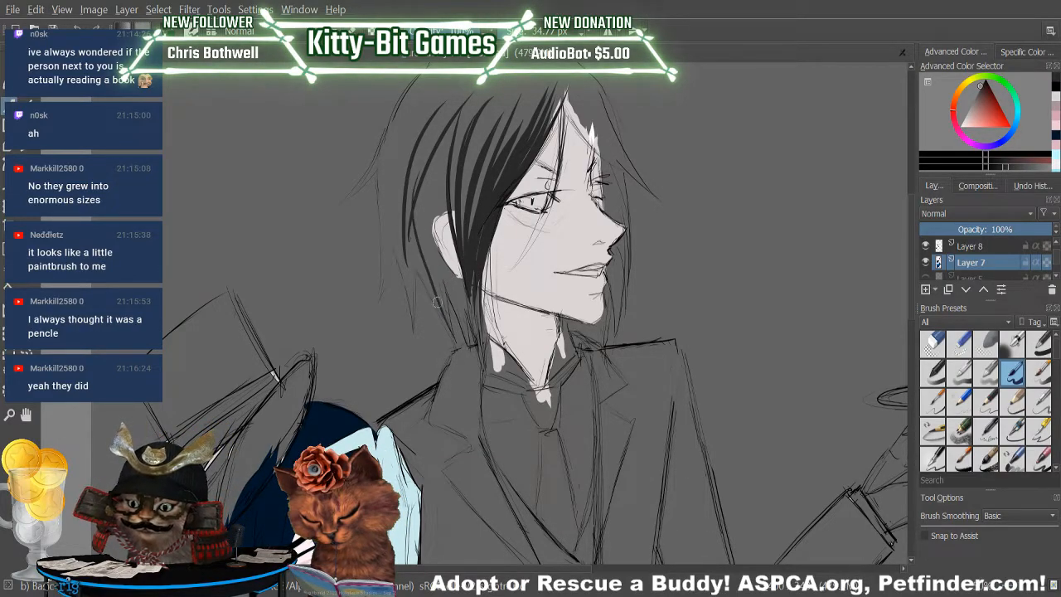
{"action": "left_click_drag", "start_coordinate": [442, 328], "coordinate": [419, 141]}
{"action": "left_click_drag", "start_coordinate": [454, 339], "coordinate": [432, 235]}
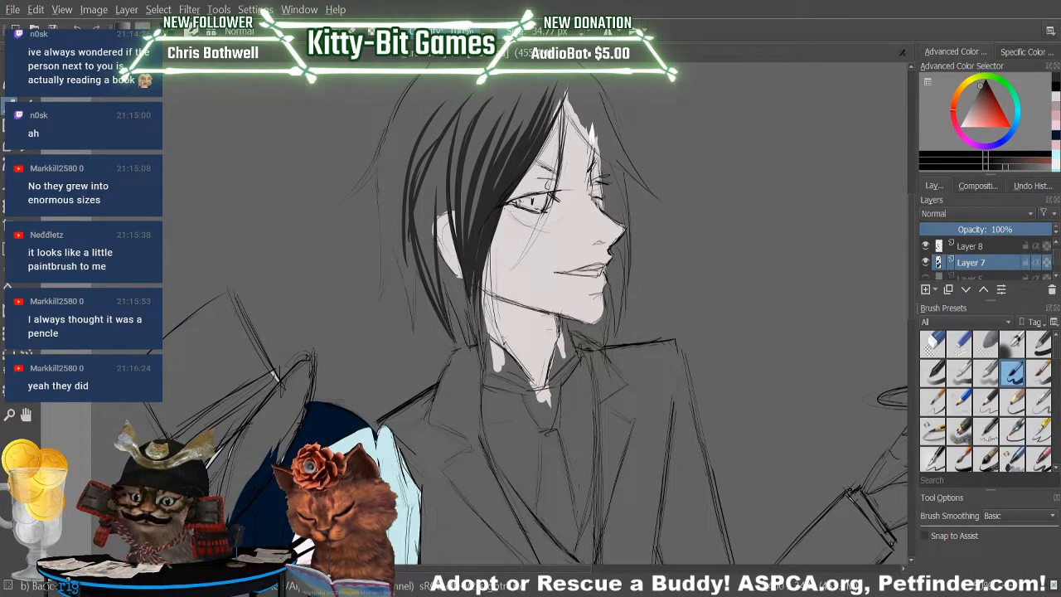
{"action": "left_click_drag", "start_coordinate": [446, 319], "coordinate": [426, 169]}
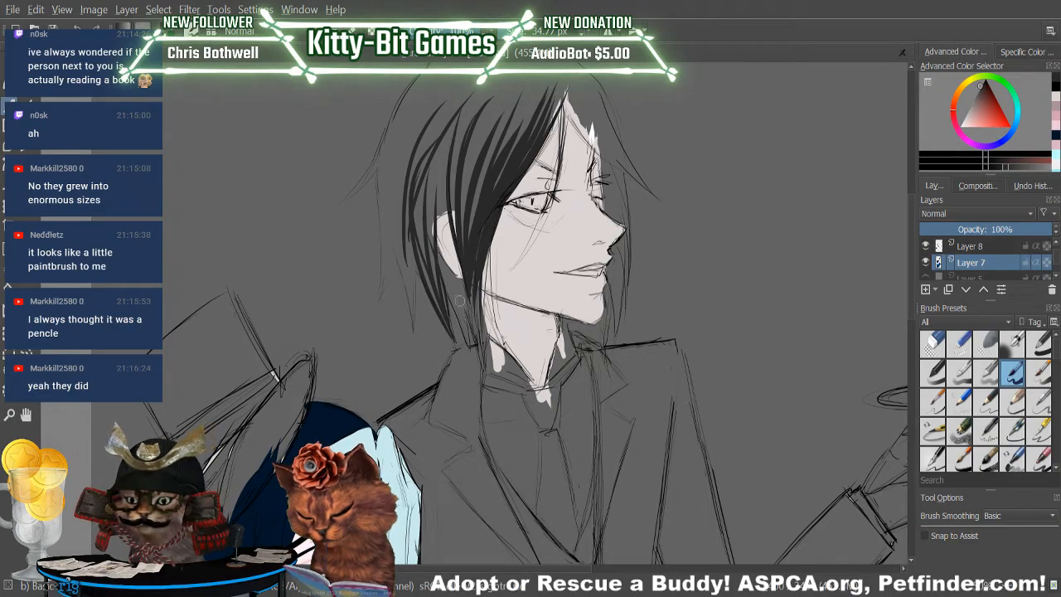
{"action": "key", "text": "ctrl+z"}
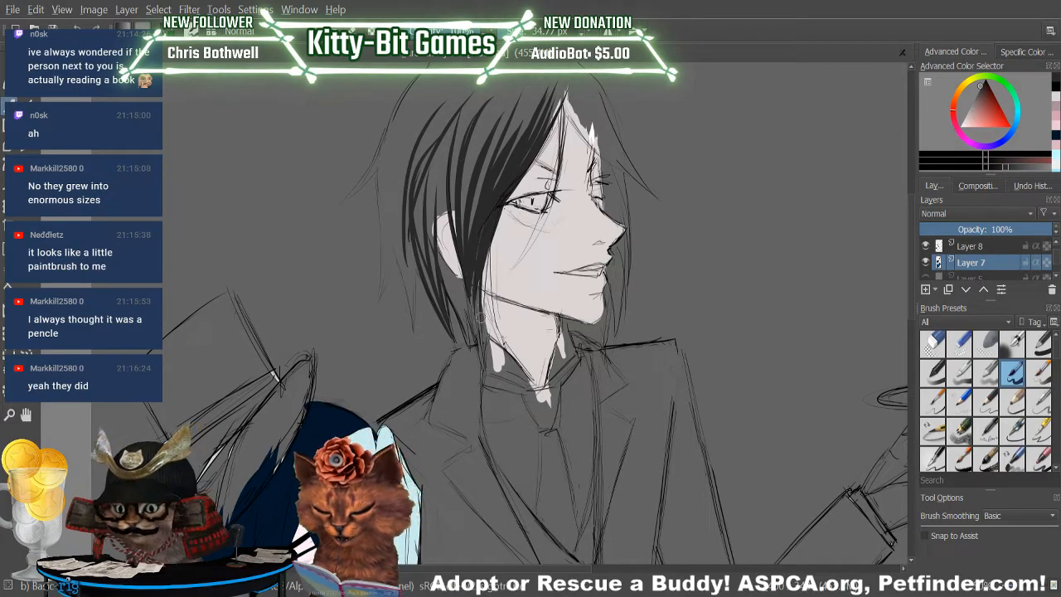
Extend the butler's sidelock past his jaw onto the neck with tapered near-black strokes.
{"action": "left_click_drag", "start_coordinate": [471, 251], "coordinate": [474, 340]}
{"action": "left_click_drag", "start_coordinate": [471, 285], "coordinate": [479, 350]}
{"action": "left_click_drag", "start_coordinate": [482, 237], "coordinate": [483, 347]}
{"action": "left_click_drag", "start_coordinate": [484, 284], "coordinate": [497, 346]}
{"action": "left_click_drag", "start_coordinate": [488, 243], "coordinate": [499, 344]}
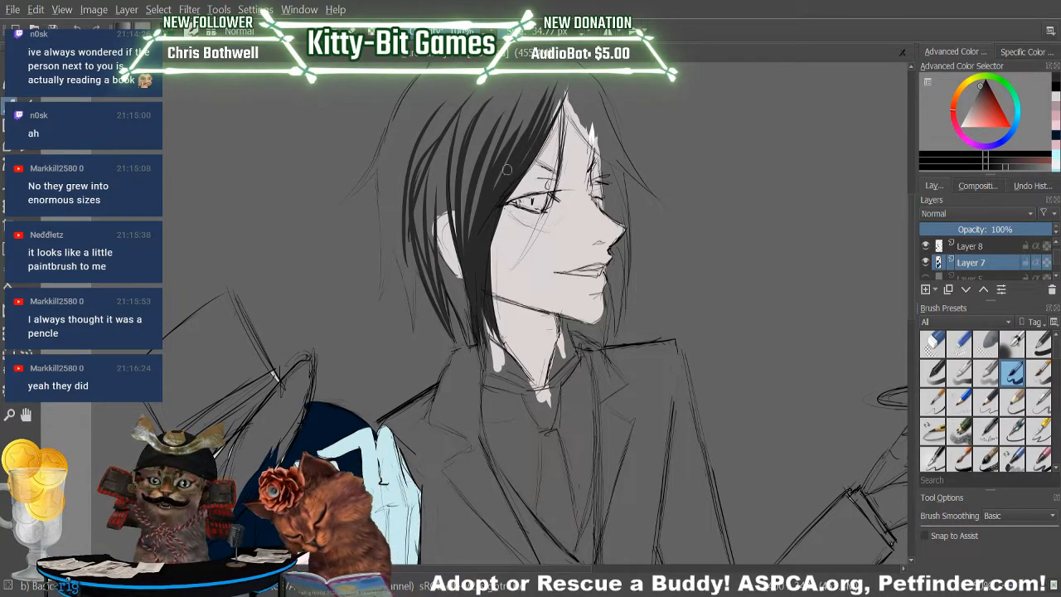
Fill the gaps between the near-black strands from above the butler's ear up to the parting.
{"action": "left_click_drag", "start_coordinate": [472, 239], "coordinate": [502, 129]}
{"action": "left_click_drag", "start_coordinate": [478, 217], "coordinate": [525, 90]}
{"action": "left_click_drag", "start_coordinate": [496, 189], "coordinate": [547, 58]}
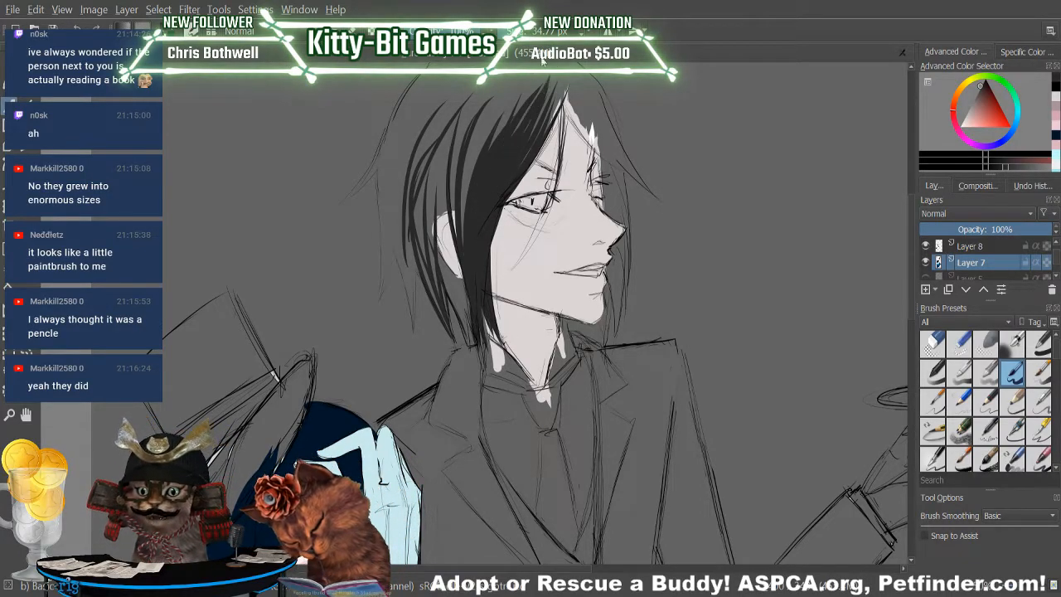
{"action": "left_click_drag", "start_coordinate": [456, 239], "coordinate": [458, 164]}
{"action": "left_click_drag", "start_coordinate": [468, 236], "coordinate": [498, 98]}
{"action": "left_click_drag", "start_coordinate": [478, 157], "coordinate": [491, 103]}
{"action": "left_click_drag", "start_coordinate": [456, 227], "coordinate": [455, 101]}
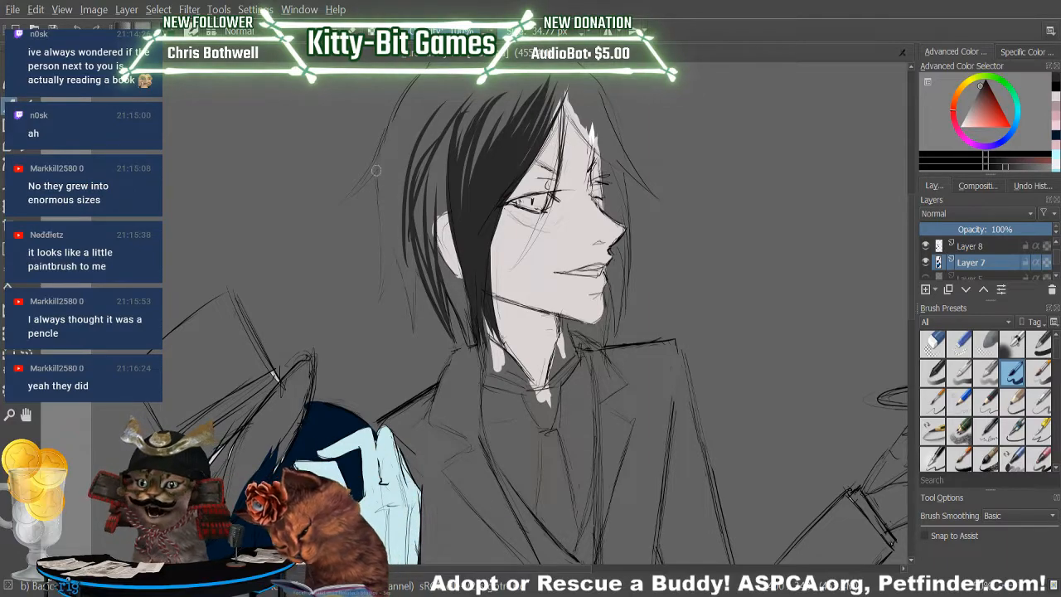
Paint a near-black lock at the back of the butler's head, redoing it once, and outline the hair's back edge up to the crown.
{"action": "left_click_drag", "start_coordinate": [382, 297], "coordinate": [399, 197]}
{"action": "left_click_drag", "start_coordinate": [385, 291], "coordinate": [382, 145]}
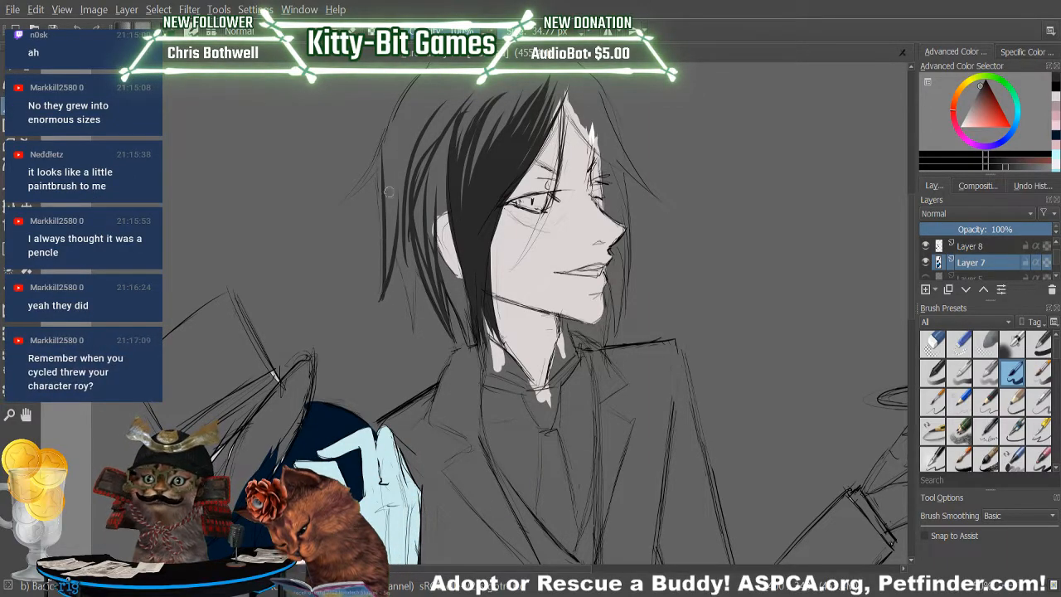
{"action": "key", "text": "ctrl+z"}
{"action": "left_click_drag", "start_coordinate": [381, 300], "coordinate": [388, 220]}
{"action": "left_click", "coordinate": [91, 29]}
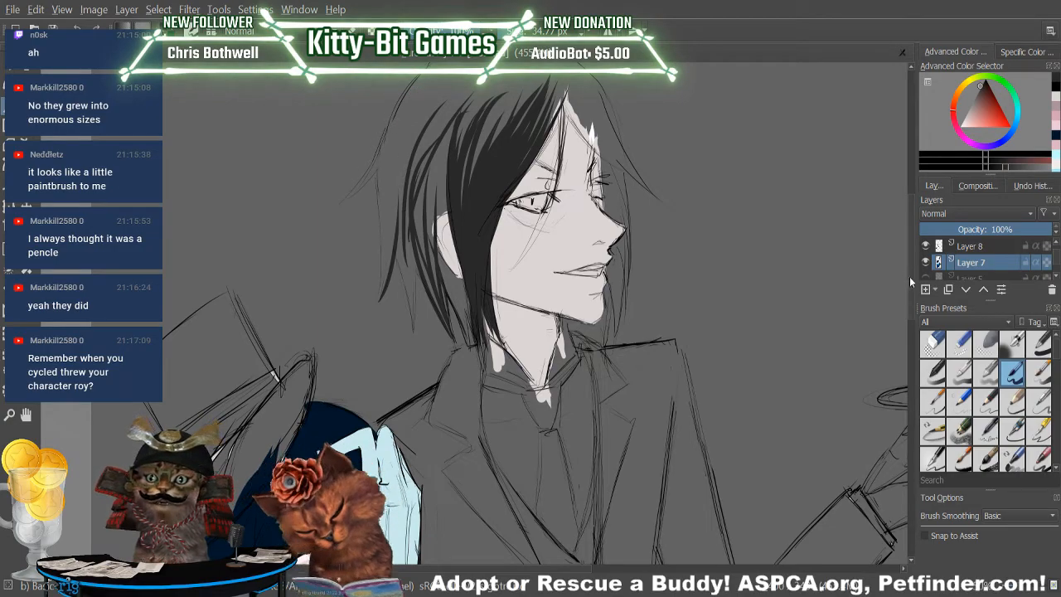
{"action": "left_click_drag", "start_coordinate": [911, 284], "coordinate": [912, 257]}
{"action": "left_click_drag", "start_coordinate": [343, 313], "coordinate": [396, 206]}
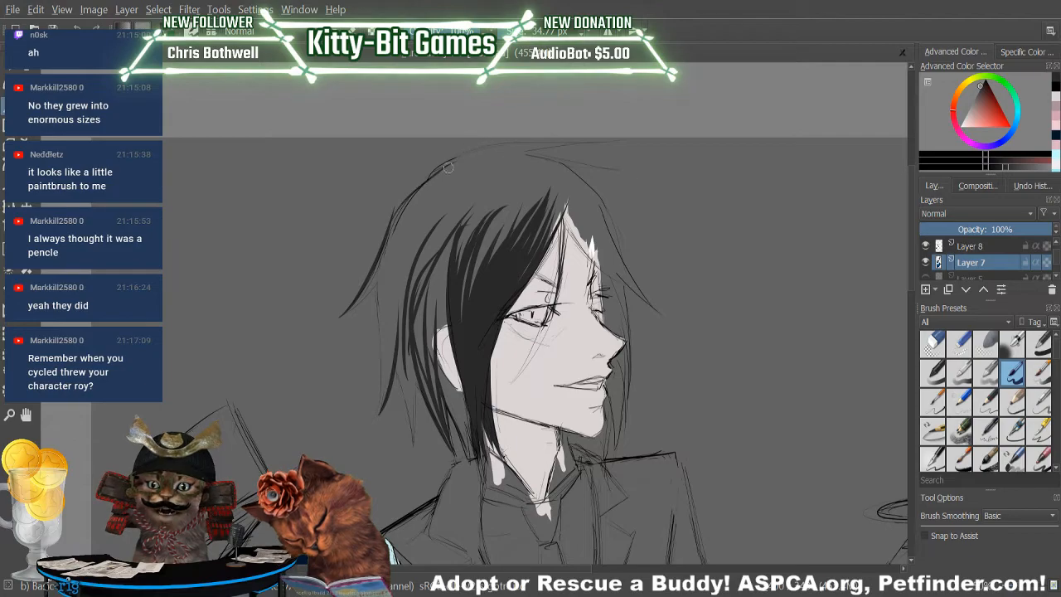
{"action": "key", "text": "p"}
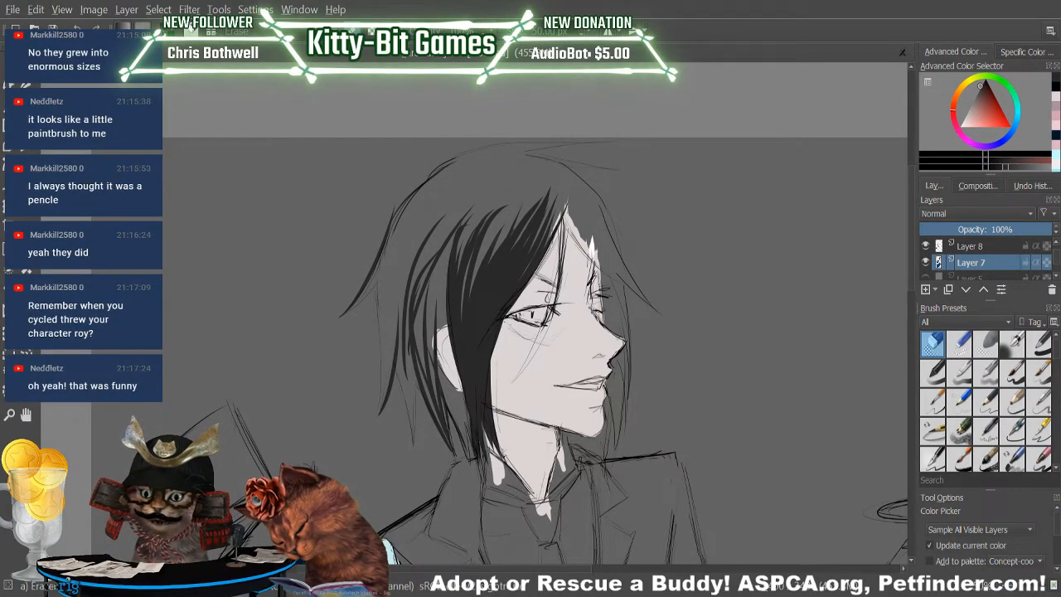
{"action": "key", "text": "b"}
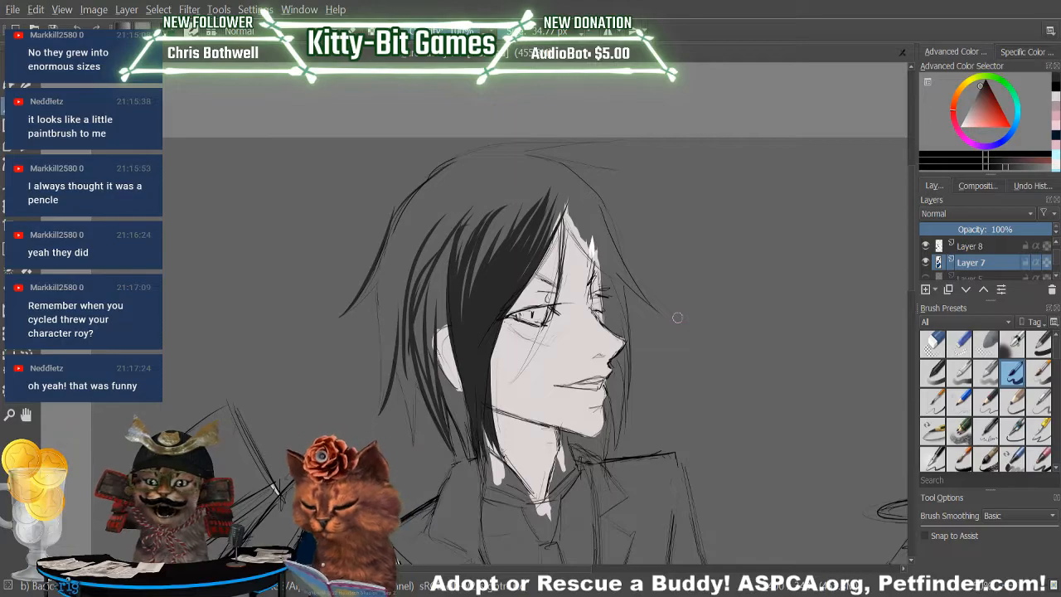
{"action": "key", "text": "p"}
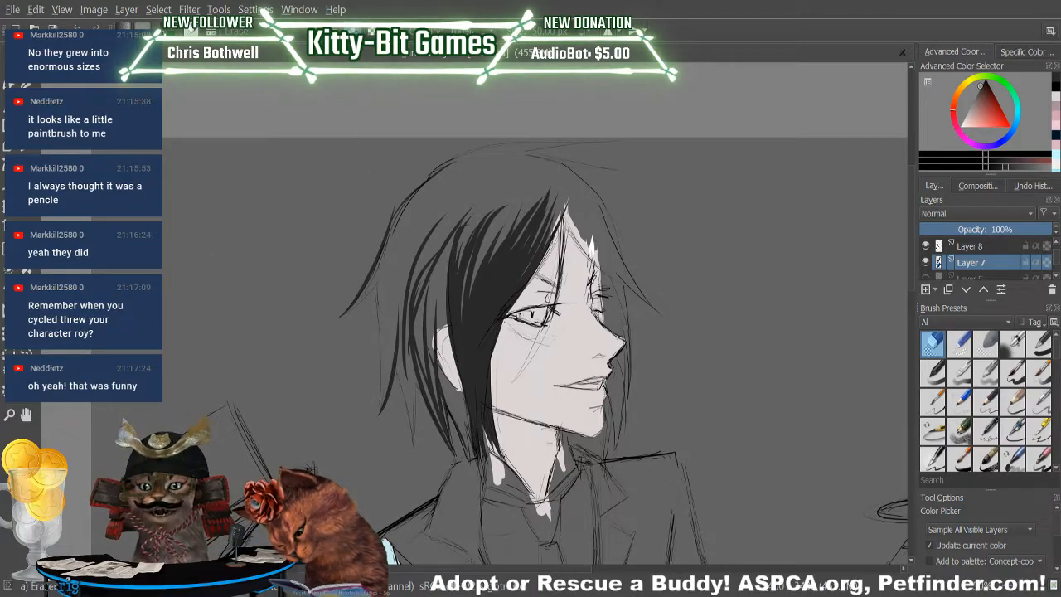
{"action": "left_click", "coordinate": [9, 105]}
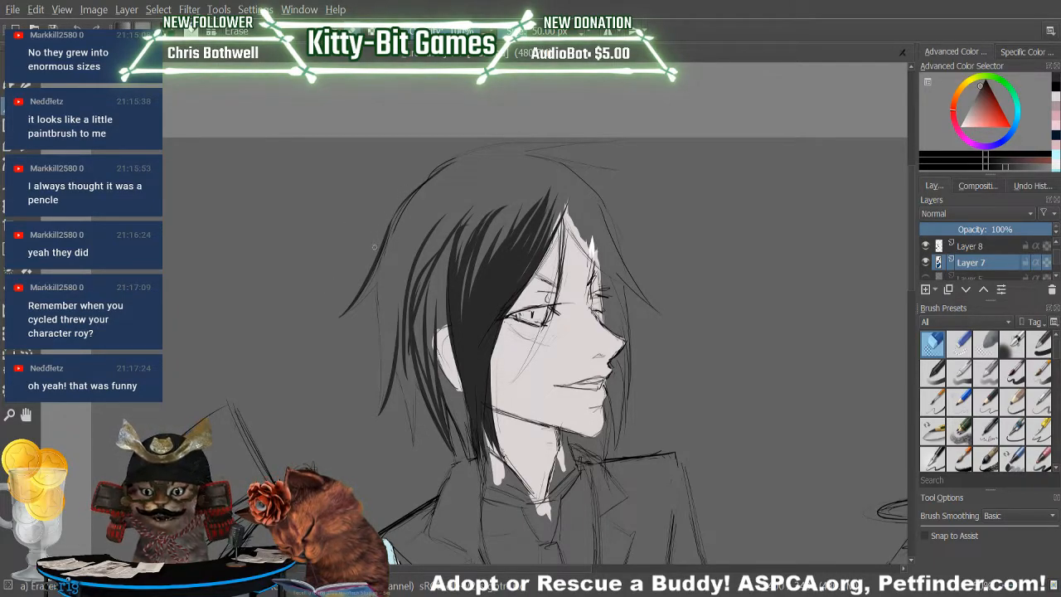
{"action": "key", "text": "/"}
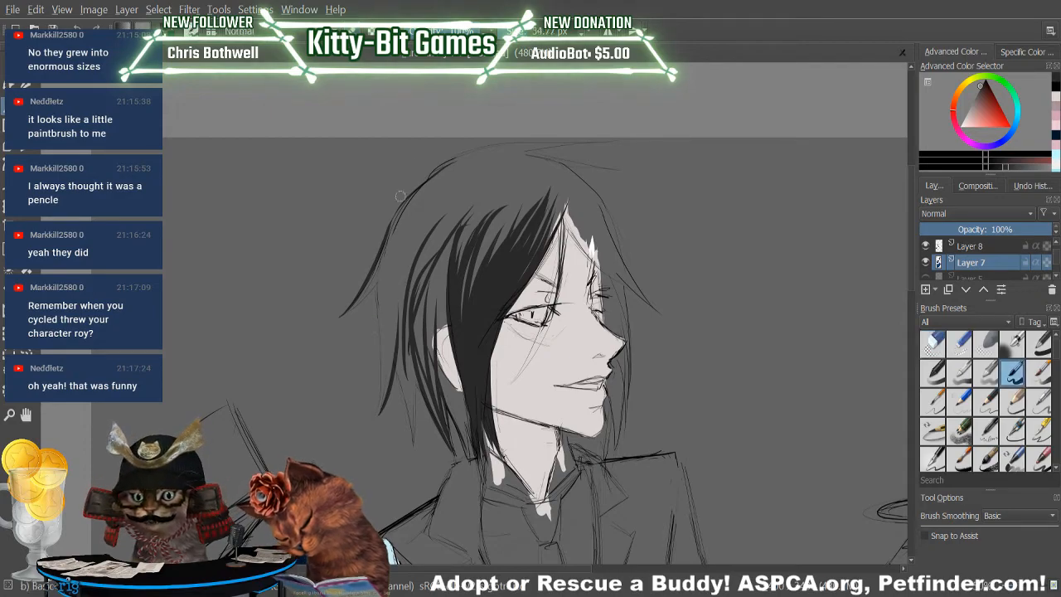
Thicken the hair outline below the butler's crown and paint pointed near-black locks down the back of his head.
{"action": "left_click_drag", "start_coordinate": [394, 217], "coordinate": [448, 175]}
{"action": "left_click_drag", "start_coordinate": [390, 226], "coordinate": [448, 173]}
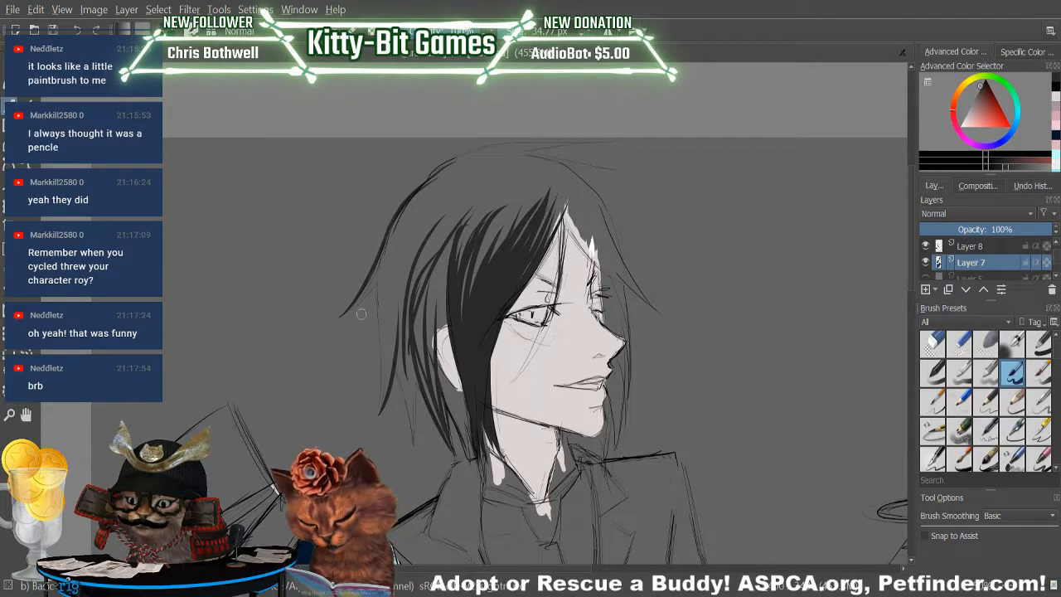
{"action": "mouse_move", "coordinate": [341, 315]}
{"action": "left_mouse_down"}
{"action": "mouse_move", "coordinate": [386, 273]}
{"action": "mouse_move", "coordinate": [380, 411]}
{"action": "left_mouse_up"}
{"action": "left_click_drag", "start_coordinate": [384, 255], "coordinate": [380, 398]}
{"action": "left_click_drag", "start_coordinate": [383, 318], "coordinate": [375, 431]}
{"action": "left_click_drag", "start_coordinate": [391, 340], "coordinate": [379, 419]}
{"action": "left_click_drag", "start_coordinate": [392, 303], "coordinate": [379, 421]}
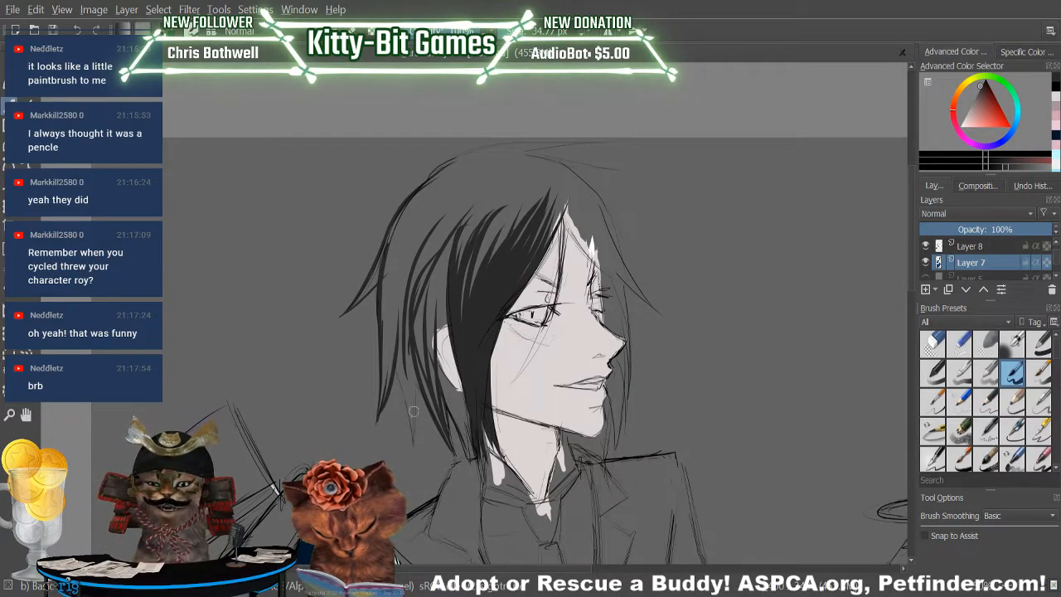
{"action": "left_click_drag", "start_coordinate": [397, 358], "coordinate": [409, 436]}
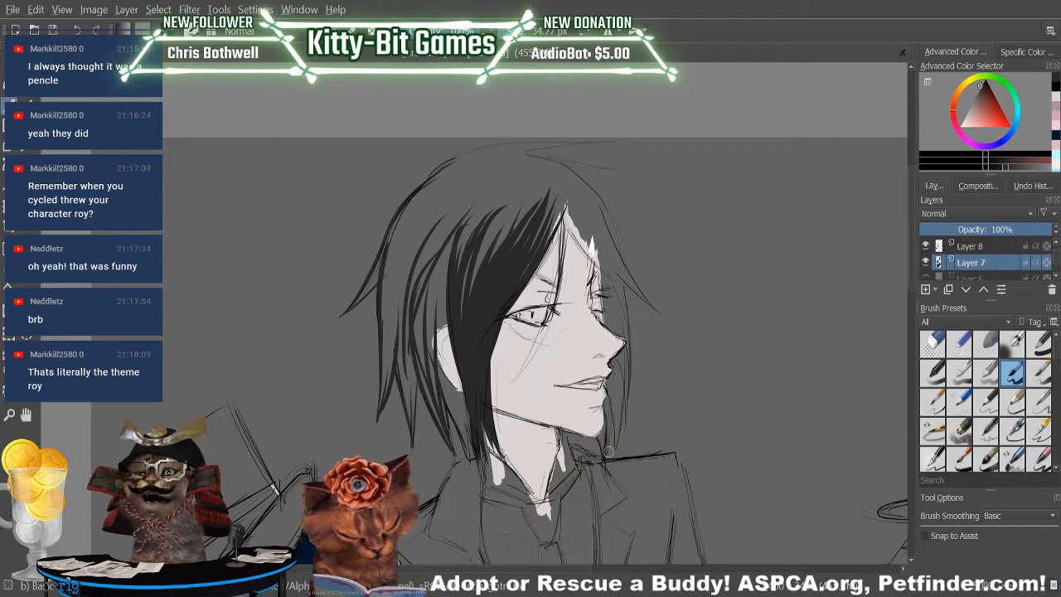
Paint the near-black lock on the far side of the butler's face, from near the shoulder up past the brow.
{"action": "left_click_drag", "start_coordinate": [615, 445], "coordinate": [622, 373]}
{"action": "left_click_drag", "start_coordinate": [621, 424], "coordinate": [626, 342]}
{"action": "left_click_drag", "start_coordinate": [627, 384], "coordinate": [625, 295]}
{"action": "left_click_drag", "start_coordinate": [629, 364], "coordinate": [615, 263]}
{"action": "left_click_drag", "start_coordinate": [625, 325], "coordinate": [599, 212]}
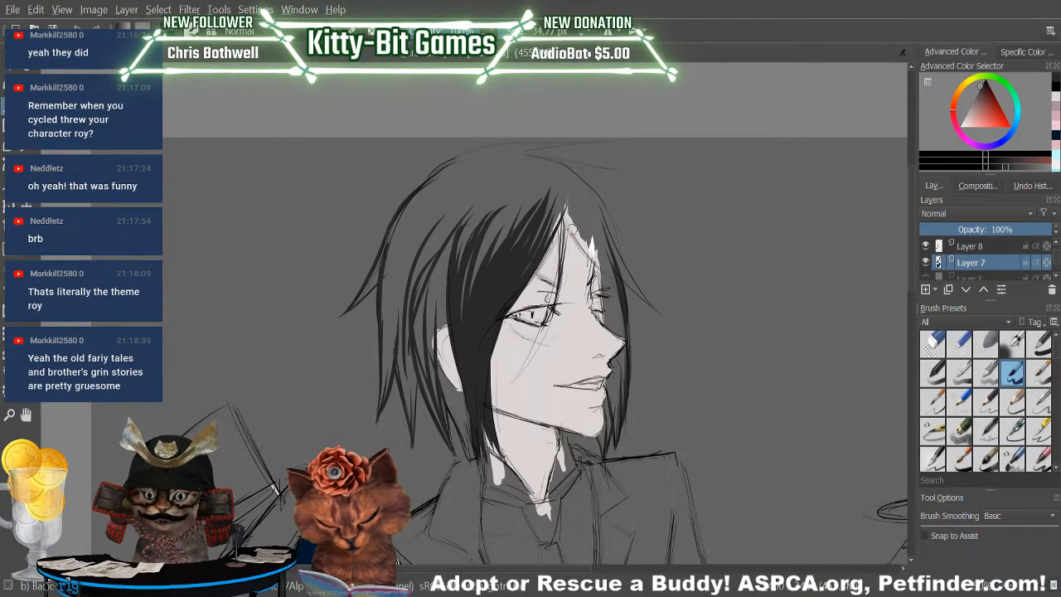
Fill the butler's far-side fringe in near-black, sweeping from the parting over the forehead to the flicked tip.
{"action": "left_click_drag", "start_coordinate": [561, 208], "coordinate": [613, 276]}
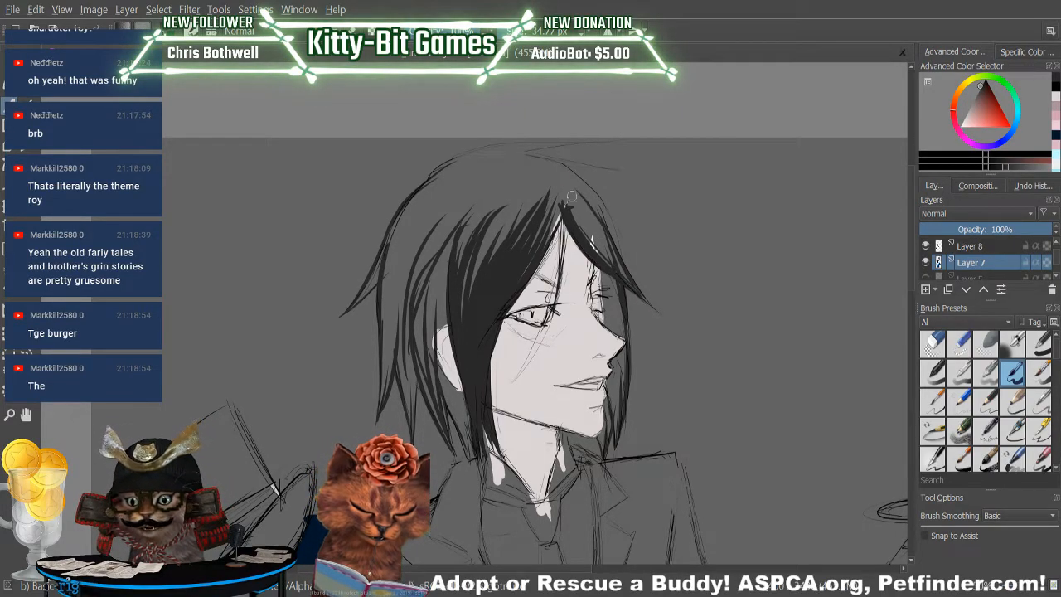
{"action": "left_click_drag", "start_coordinate": [590, 215], "coordinate": [622, 275]}
{"action": "left_click_drag", "start_coordinate": [566, 198], "coordinate": [628, 280]}
{"action": "left_click_drag", "start_coordinate": [593, 217], "coordinate": [614, 263]}
{"action": "left_click_drag", "start_coordinate": [577, 182], "coordinate": [597, 230]}
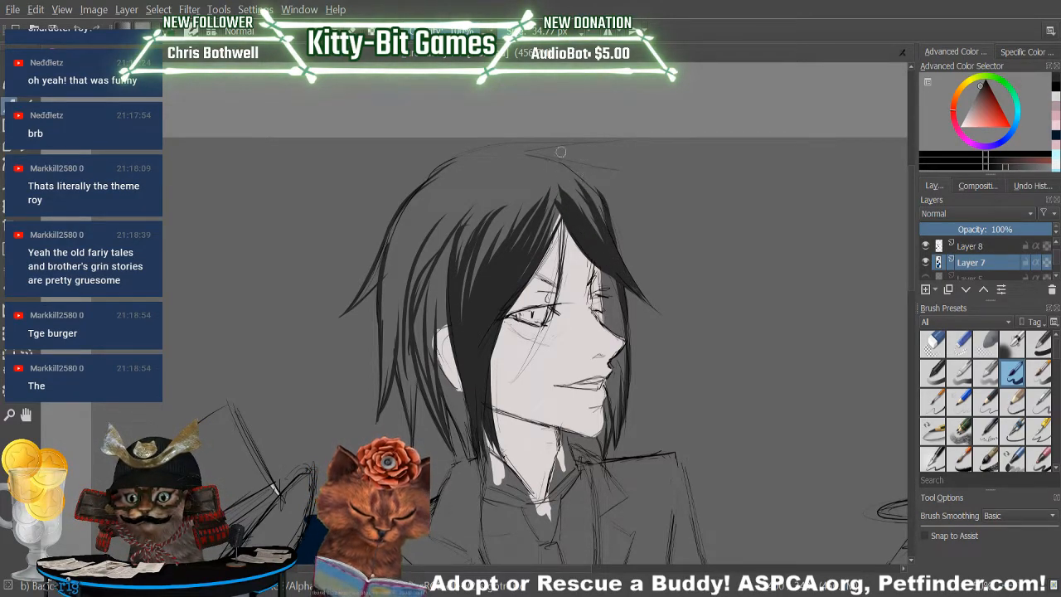
{"action": "left_click_drag", "start_coordinate": [552, 172], "coordinate": [603, 222]}
{"action": "mouse_move", "coordinate": [538, 154]}
{"action": "left_mouse_down"}
{"action": "mouse_move", "coordinate": [575, 199]}
{"action": "mouse_move", "coordinate": [605, 214]}
{"action": "left_mouse_up"}
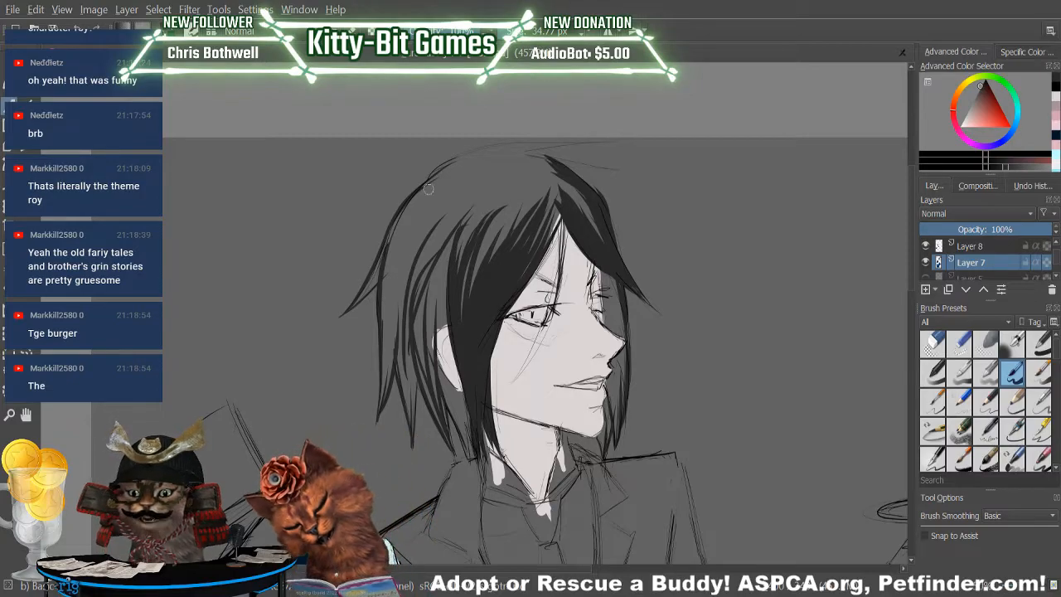
Outline the top of the butler's hair in near-black from the back of the crown across to the front.
{"action": "left_click_drag", "start_coordinate": [439, 171], "coordinate": [519, 143]}
{"action": "left_click_drag", "start_coordinate": [428, 182], "coordinate": [557, 139]}
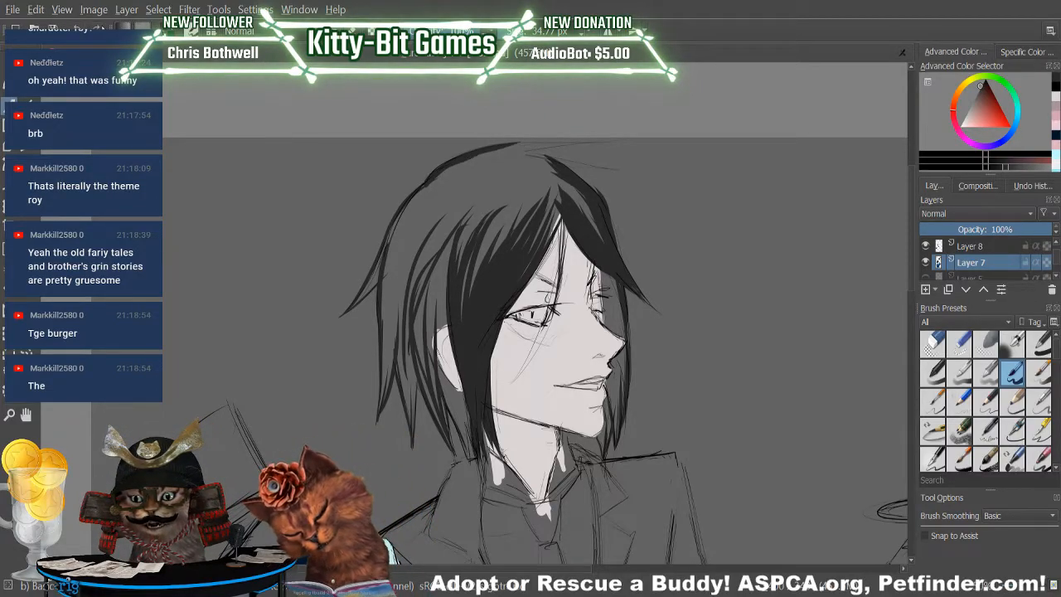
{"action": "left_click_drag", "start_coordinate": [506, 147], "coordinate": [607, 140]}
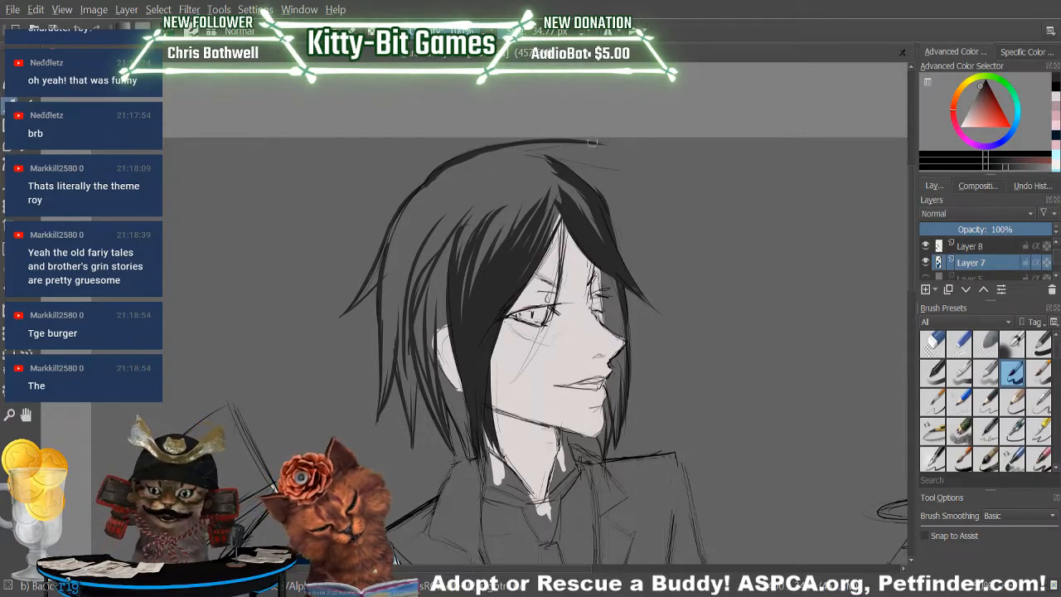
Paint the flicked near-black tufts at the front of the butler's crown and fill the gap down into the far-side fringe.
{"action": "mouse_move", "coordinate": [522, 153]}
{"action": "left_mouse_down"}
{"action": "mouse_move", "coordinate": [643, 145]}
{"action": "mouse_move", "coordinate": [553, 142]}
{"action": "mouse_move", "coordinate": [500, 157]}
{"action": "mouse_move", "coordinate": [551, 141]}
{"action": "mouse_move", "coordinate": [422, 192]}
{"action": "mouse_move", "coordinate": [518, 156]}
{"action": "left_mouse_up"}
{"action": "key", "text": "ctrl+z"}
{"action": "mouse_move", "coordinate": [443, 179]}
{"action": "left_mouse_down"}
{"action": "mouse_move", "coordinate": [540, 155]}
{"action": "mouse_move", "coordinate": [624, 179]}
{"action": "left_mouse_up"}
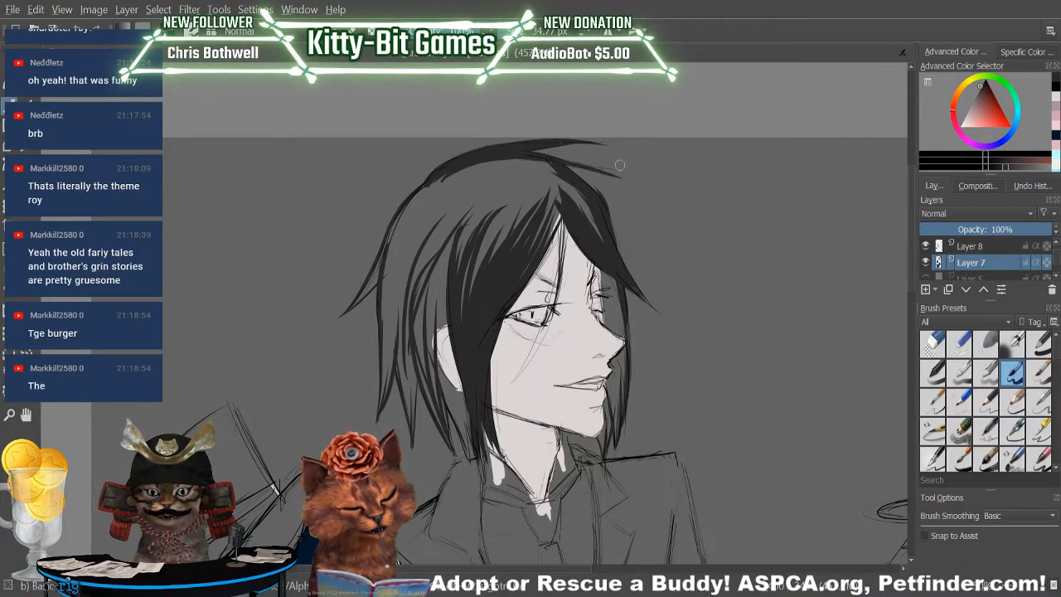
{"action": "key", "text": "ctrl+z"}
{"action": "left_click_drag", "start_coordinate": [518, 149], "coordinate": [615, 168]}
{"action": "mouse_move", "coordinate": [539, 160]}
{"action": "left_mouse_down"}
{"action": "mouse_move", "coordinate": [615, 169]}
{"action": "mouse_move", "coordinate": [449, 195]}
{"action": "left_mouse_up"}
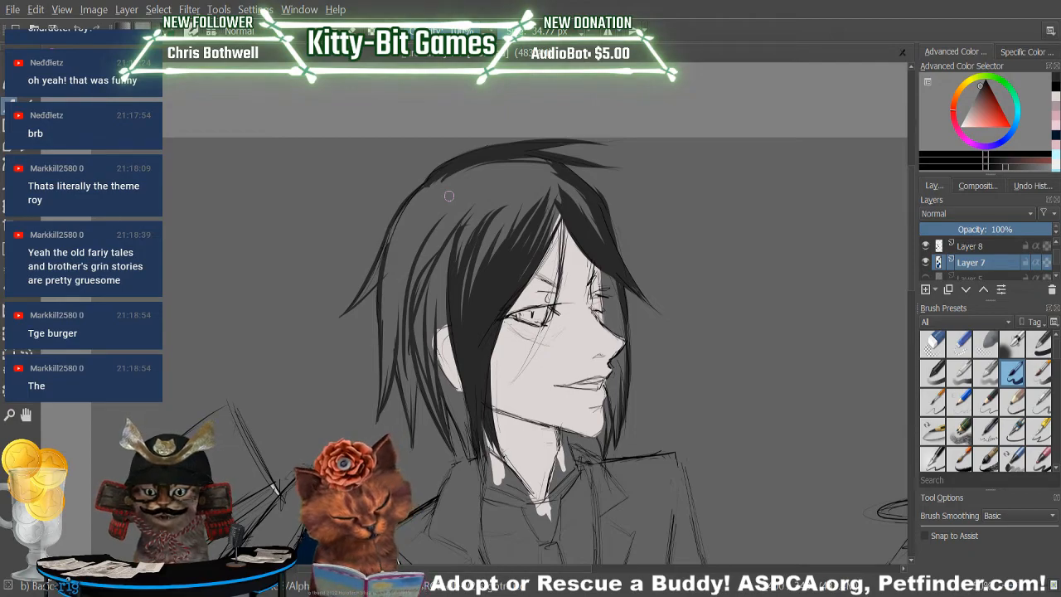
{"action": "mouse_move", "coordinate": [604, 235]}
{"action": "left_mouse_down"}
{"action": "mouse_move", "coordinate": [584, 194]}
{"action": "mouse_move", "coordinate": [531, 158]}
{"action": "mouse_move", "coordinate": [546, 160]}
{"action": "left_mouse_up"}
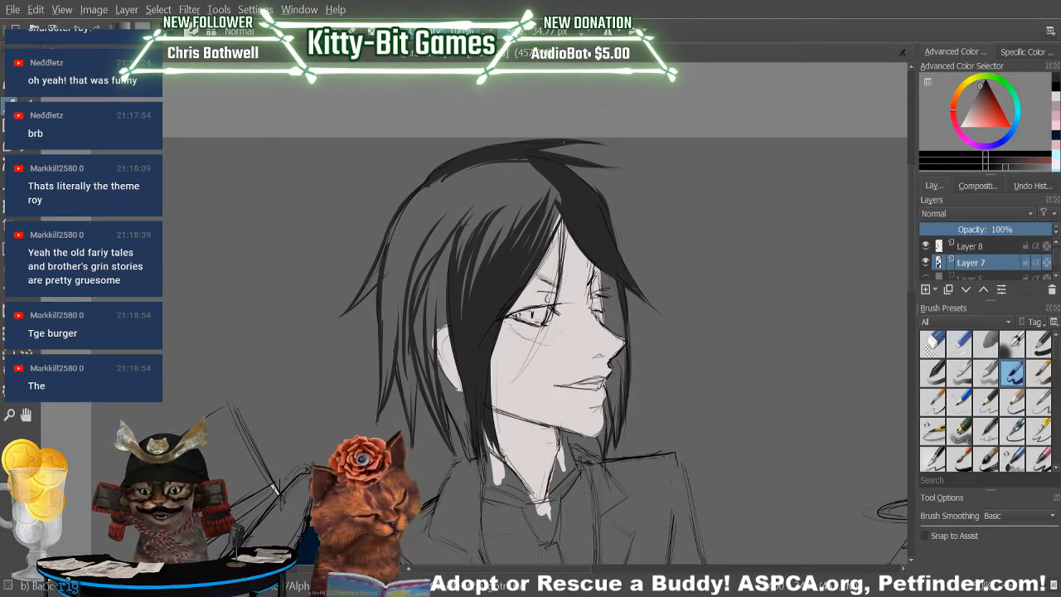
Fill the crown of the butler's hair in near-black from the back outline across to the parting.
{"action": "left_click_drag", "start_coordinate": [427, 190], "coordinate": [397, 264]}
{"action": "left_click_drag", "start_coordinate": [409, 202], "coordinate": [391, 305]}
{"action": "left_click_drag", "start_coordinate": [440, 177], "coordinate": [394, 316]}
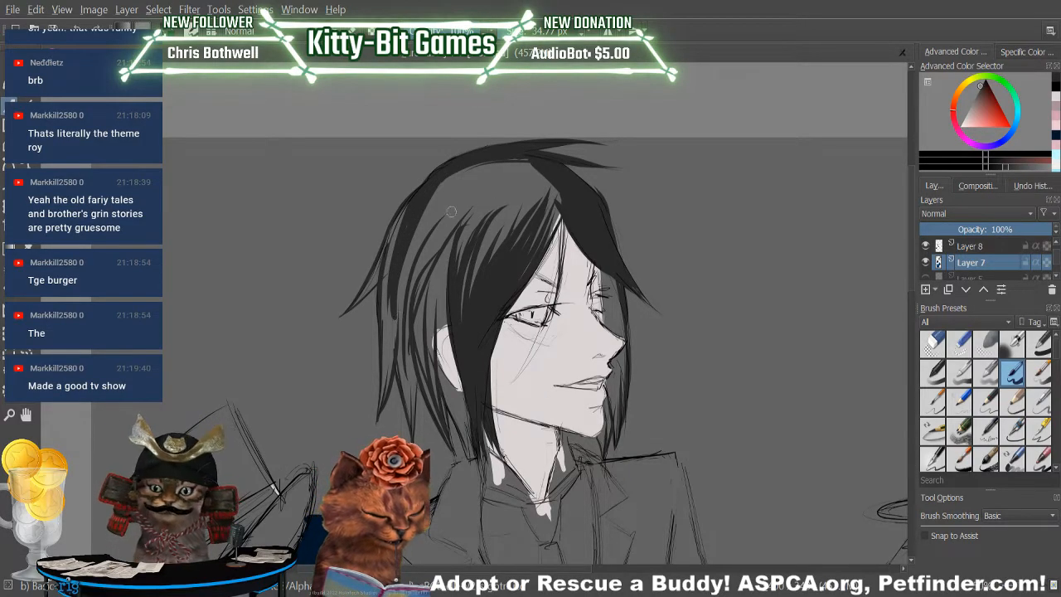
{"action": "mouse_move", "coordinate": [440, 184]}
{"action": "left_mouse_down"}
{"action": "mouse_move", "coordinate": [410, 225]}
{"action": "mouse_move", "coordinate": [452, 217]}
{"action": "mouse_move", "coordinate": [488, 171]}
{"action": "mouse_move", "coordinate": [521, 158]}
{"action": "mouse_move", "coordinate": [459, 239]}
{"action": "mouse_move", "coordinate": [532, 165]}
{"action": "mouse_move", "coordinate": [474, 226]}
{"action": "mouse_move", "coordinate": [452, 269]}
{"action": "mouse_move", "coordinate": [478, 221]}
{"action": "mouse_move", "coordinate": [468, 315]}
{"action": "mouse_move", "coordinate": [492, 233]}
{"action": "mouse_move", "coordinate": [557, 173]}
{"action": "mouse_move", "coordinate": [523, 269]}
{"action": "mouse_move", "coordinate": [550, 194]}
{"action": "left_mouse_up"}
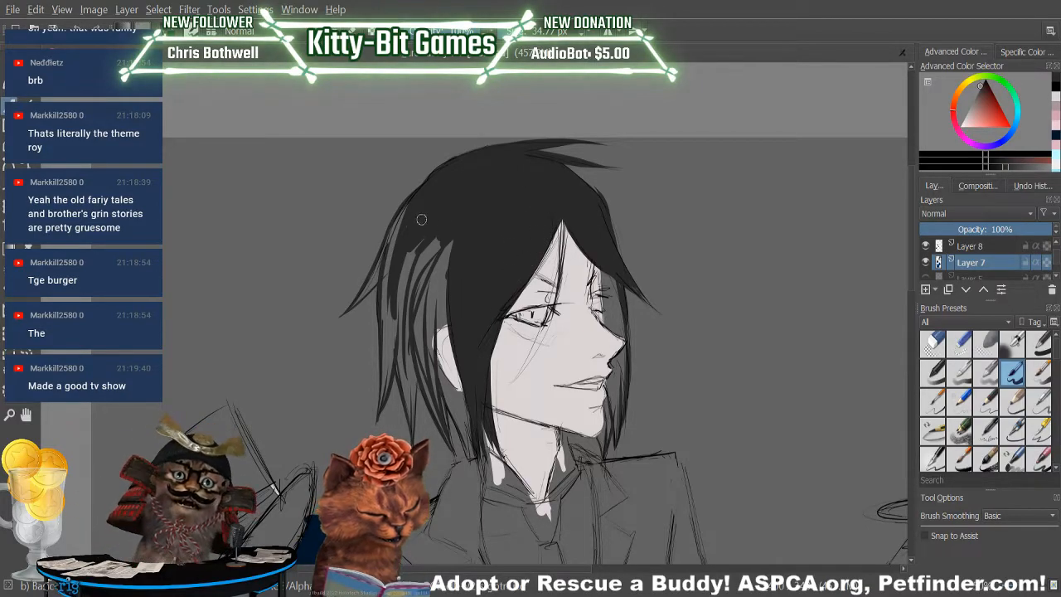
Fill the hair behind and around the butler's ear in near-black with downward strokes between the drawn locks.
{"action": "left_click_drag", "start_coordinate": [422, 223], "coordinate": [388, 313]}
{"action": "mouse_move", "coordinate": [401, 219]}
{"action": "left_mouse_down"}
{"action": "mouse_move", "coordinate": [383, 338]}
{"action": "mouse_move", "coordinate": [388, 264]}
{"action": "mouse_move", "coordinate": [396, 219]}
{"action": "mouse_move", "coordinate": [387, 382]}
{"action": "left_mouse_up"}
{"action": "left_click_drag", "start_coordinate": [418, 239], "coordinate": [393, 342]}
{"action": "left_click_drag", "start_coordinate": [417, 241], "coordinate": [401, 364]}
{"action": "left_click_drag", "start_coordinate": [418, 260], "coordinate": [411, 378]}
{"action": "mouse_move", "coordinate": [427, 247]}
{"action": "left_mouse_down"}
{"action": "mouse_move", "coordinate": [446, 221]}
{"action": "mouse_move", "coordinate": [395, 246]}
{"action": "mouse_move", "coordinate": [428, 250]}
{"action": "mouse_move", "coordinate": [409, 299]}
{"action": "left_mouse_up"}
{"action": "mouse_move", "coordinate": [450, 248]}
{"action": "left_mouse_down"}
{"action": "mouse_move", "coordinate": [418, 299]}
{"action": "mouse_move", "coordinate": [428, 309]}
{"action": "left_mouse_up"}
{"action": "mouse_move", "coordinate": [446, 292]}
{"action": "left_mouse_down"}
{"action": "mouse_move", "coordinate": [427, 328]}
{"action": "mouse_move", "coordinate": [457, 297]}
{"action": "mouse_move", "coordinate": [432, 332]}
{"action": "mouse_move", "coordinate": [454, 315]}
{"action": "mouse_move", "coordinate": [451, 398]}
{"action": "left_mouse_up"}
{"action": "mouse_move", "coordinate": [431, 364]}
{"action": "left_mouse_down"}
{"action": "mouse_move", "coordinate": [455, 403]}
{"action": "mouse_move", "coordinate": [453, 391]}
{"action": "mouse_move", "coordinate": [465, 395]}
{"action": "left_mouse_up"}
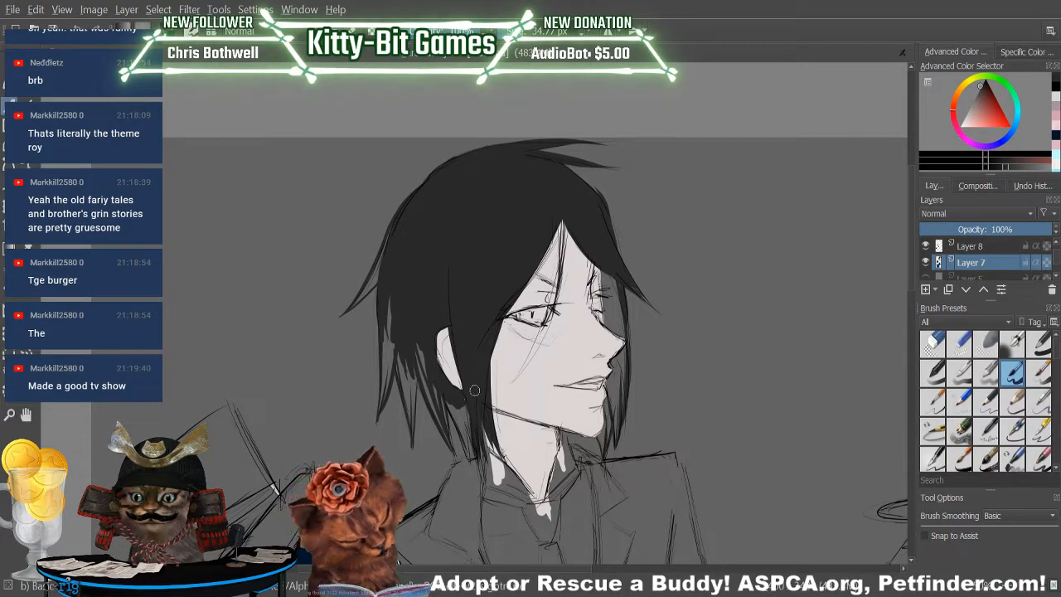
Sample the light skin tone from the butler's cheek as the brush colour.
{"action": "key", "text": "p"}
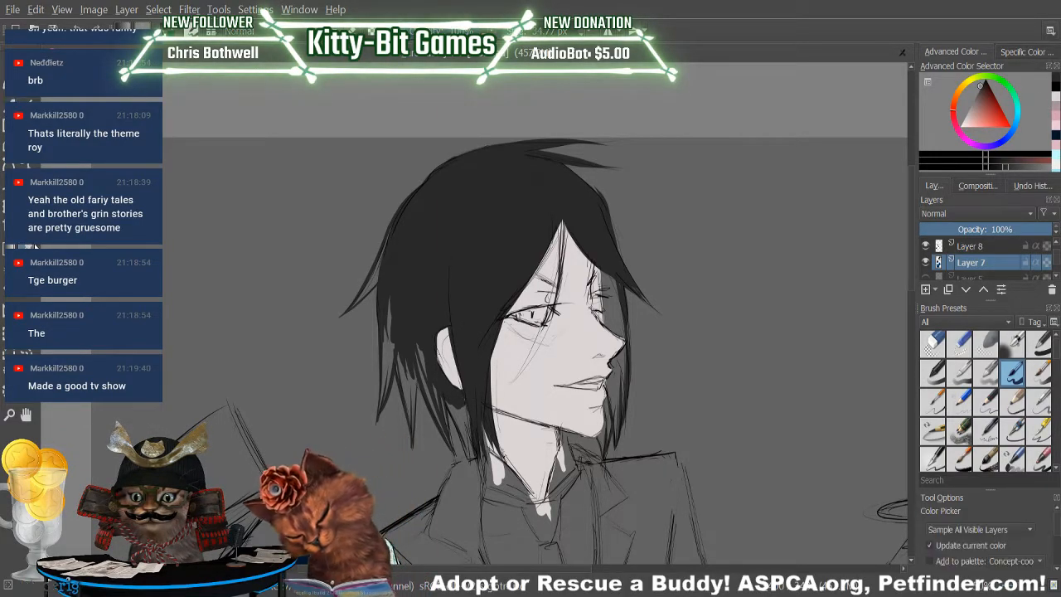
{"action": "left_click", "coordinate": [517, 352]}
{"action": "key", "text": "b"}
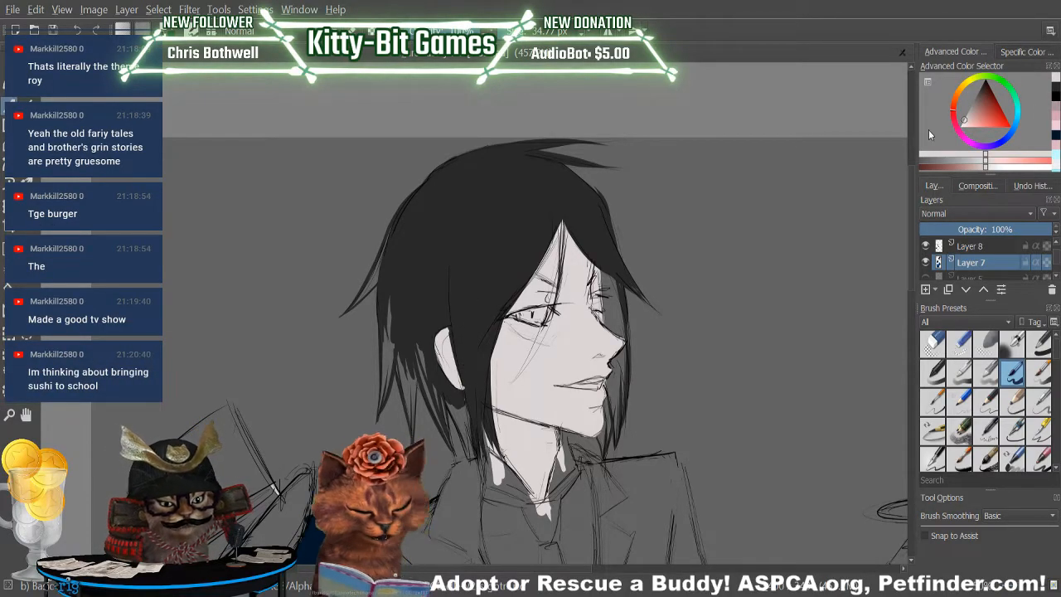
Resample the near-black hair colour and fill the remaining gaps in the pointed locks at the nape and back of the head.
{"action": "left_click", "coordinate": [420, 242], "text": "ctrl"}
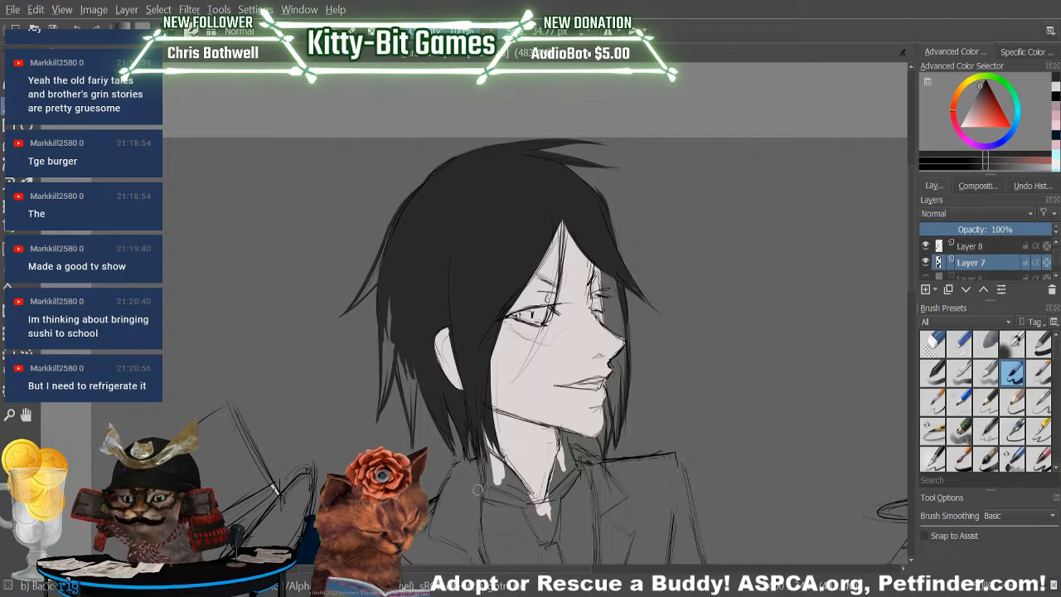
{"action": "mouse_move", "coordinate": [416, 377]}
{"action": "left_mouse_down"}
{"action": "mouse_move", "coordinate": [414, 441]}
{"action": "mouse_move", "coordinate": [396, 302]}
{"action": "left_mouse_up"}
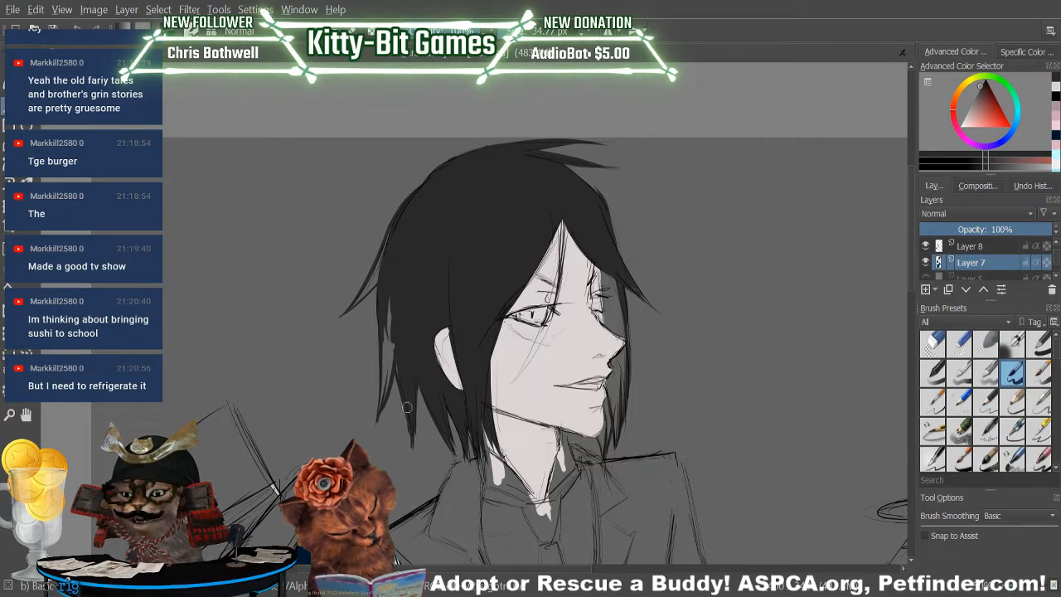
{"action": "key", "text": "e"}
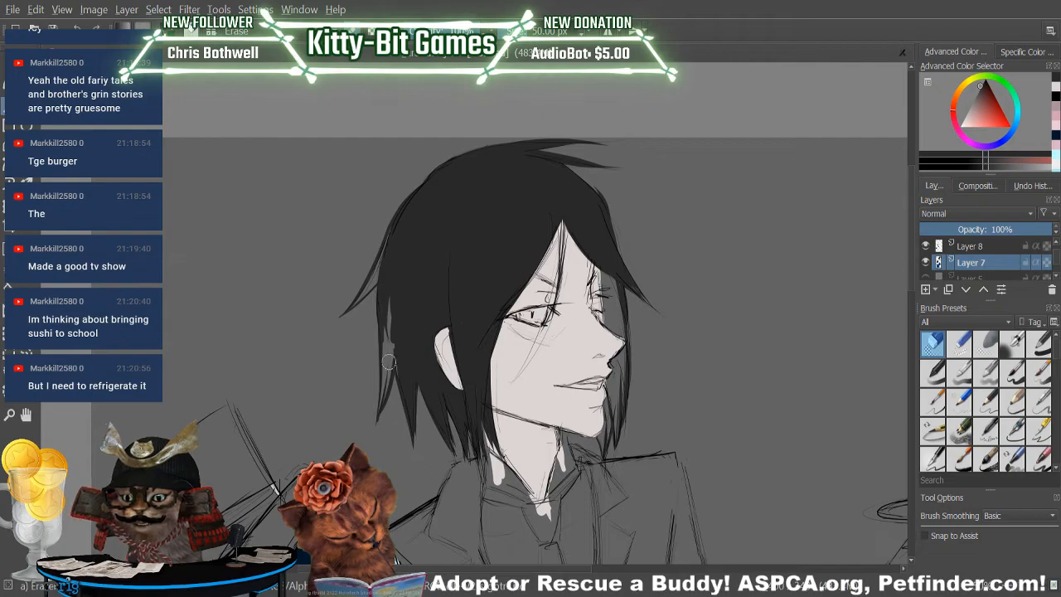
{"action": "key", "text": "e"}
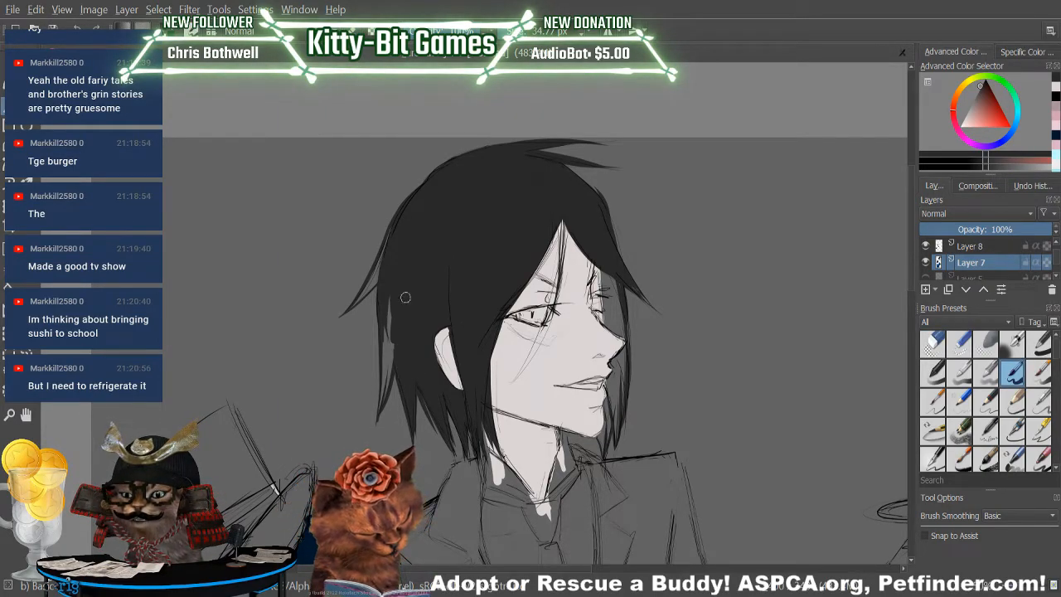
{"action": "mouse_move", "coordinate": [390, 301]}
{"action": "left_mouse_down"}
{"action": "mouse_move", "coordinate": [376, 418]}
{"action": "mouse_move", "coordinate": [384, 299]}
{"action": "mouse_move", "coordinate": [387, 382]}
{"action": "mouse_move", "coordinate": [396, 291]}
{"action": "left_mouse_up"}
{"action": "left_click_drag", "start_coordinate": [384, 406], "coordinate": [394, 274]}
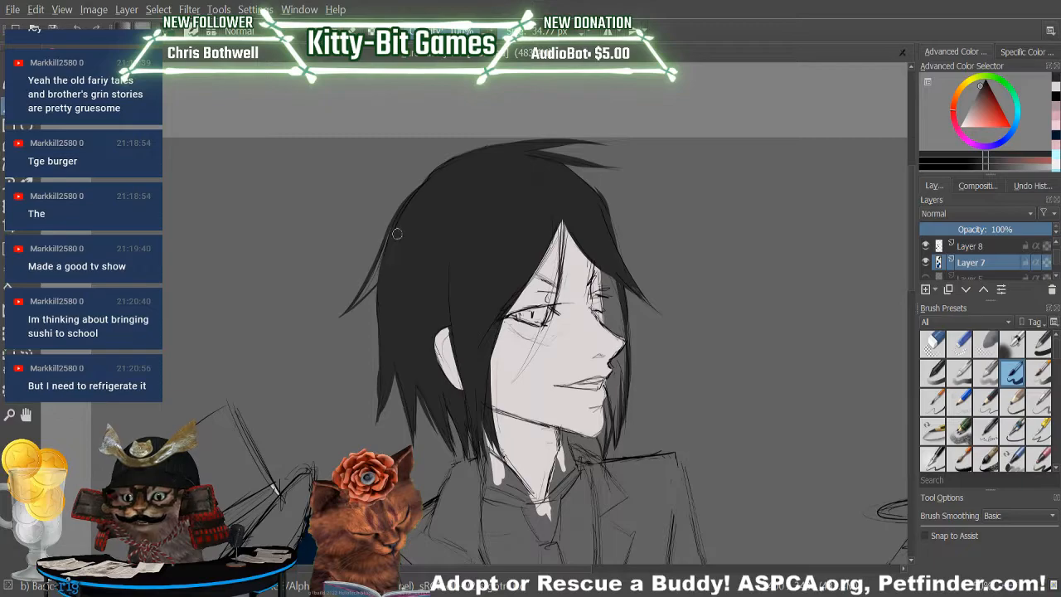
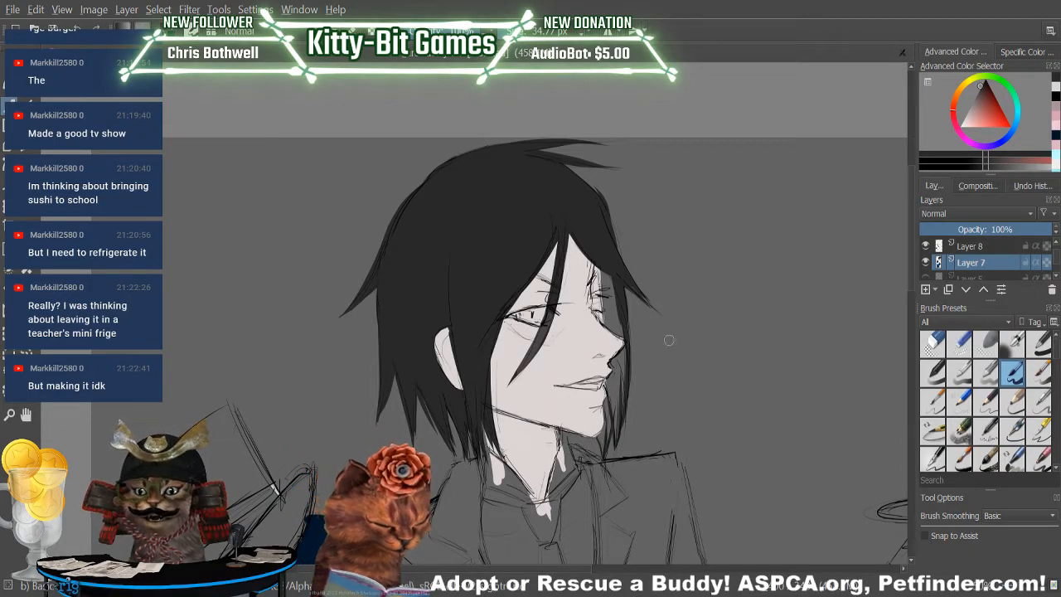
Fill the hair lock on the far side of the butler's face in near-black, from the forehead down past the chin.
{"action": "left_click_drag", "start_coordinate": [609, 266], "coordinate": [617, 337]}
{"action": "left_click_drag", "start_coordinate": [607, 269], "coordinate": [618, 319]}
{"action": "left_click_drag", "start_coordinate": [604, 282], "coordinate": [620, 334]}
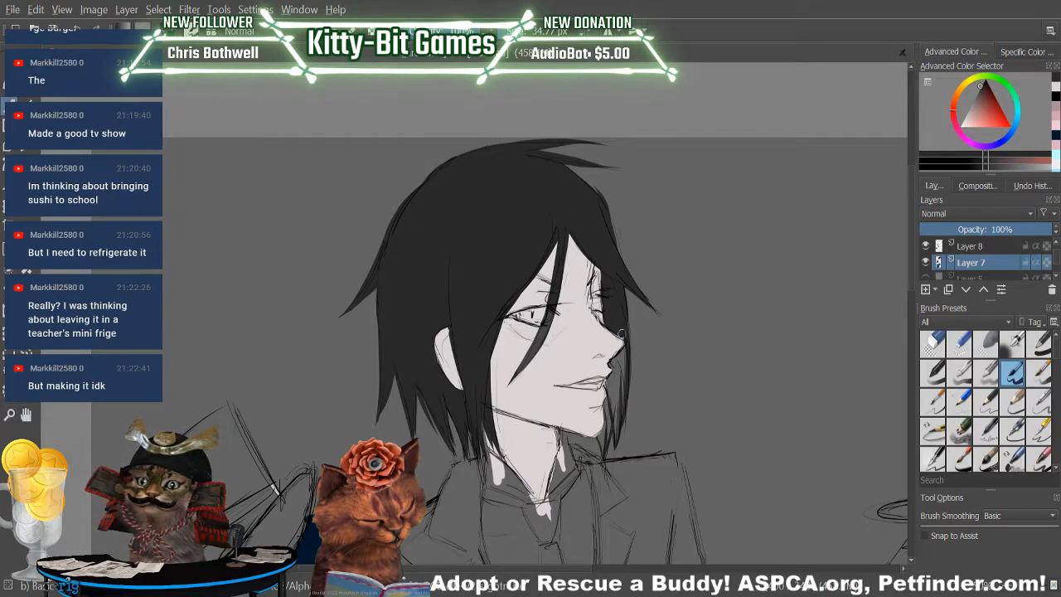
{"action": "mouse_move", "coordinate": [612, 363]}
{"action": "left_mouse_down"}
{"action": "mouse_move", "coordinate": [621, 350]}
{"action": "mouse_move", "coordinate": [616, 359]}
{"action": "left_mouse_up"}
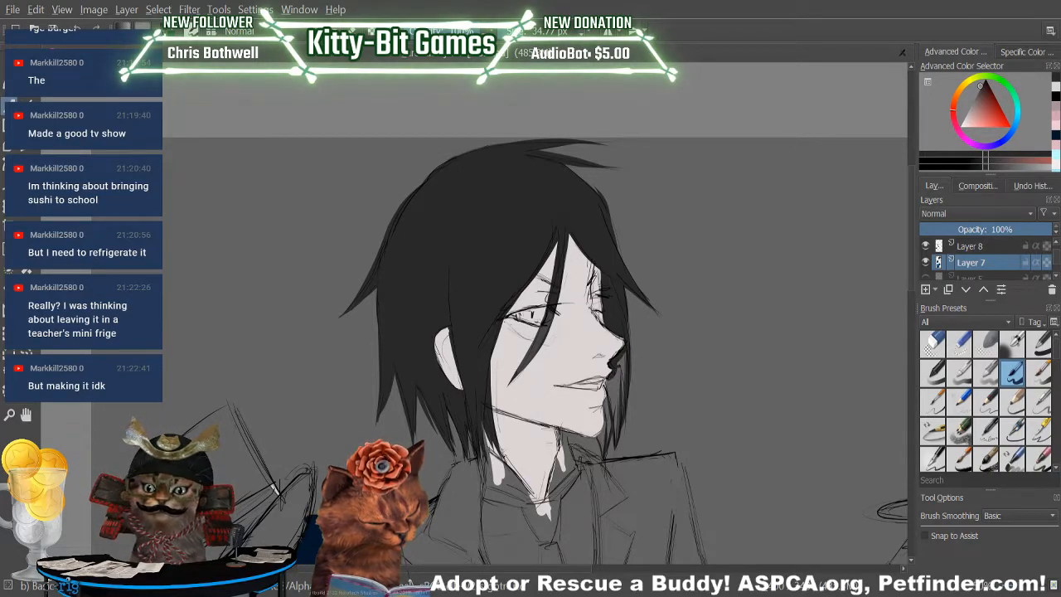
{"action": "mouse_move", "coordinate": [612, 393]}
{"action": "left_mouse_down"}
{"action": "mouse_move", "coordinate": [615, 421]}
{"action": "mouse_move", "coordinate": [625, 365]}
{"action": "left_mouse_up"}
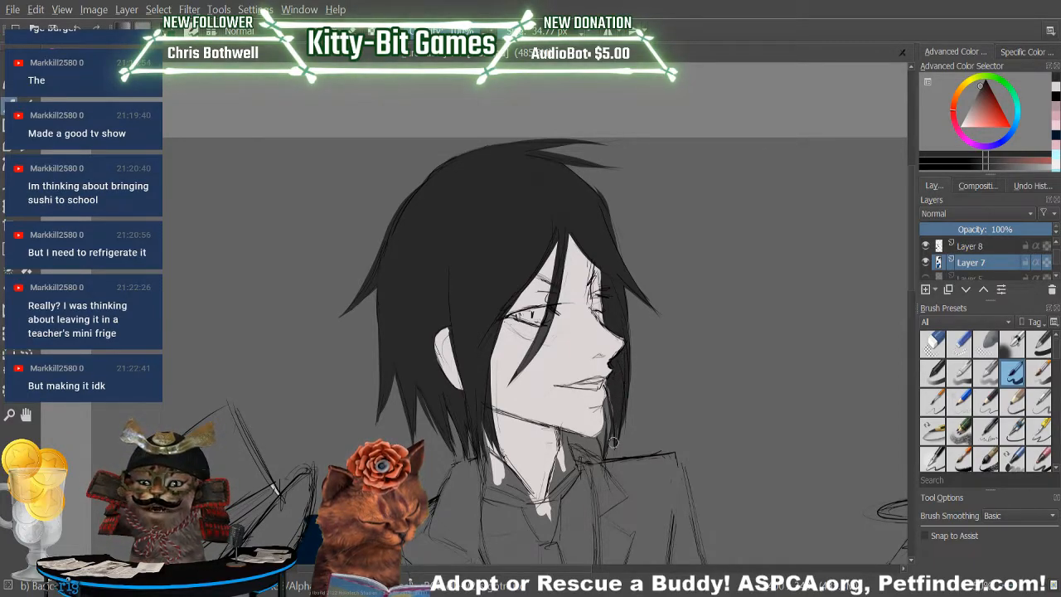
{"action": "left_click_drag", "start_coordinate": [611, 386], "coordinate": [611, 422]}
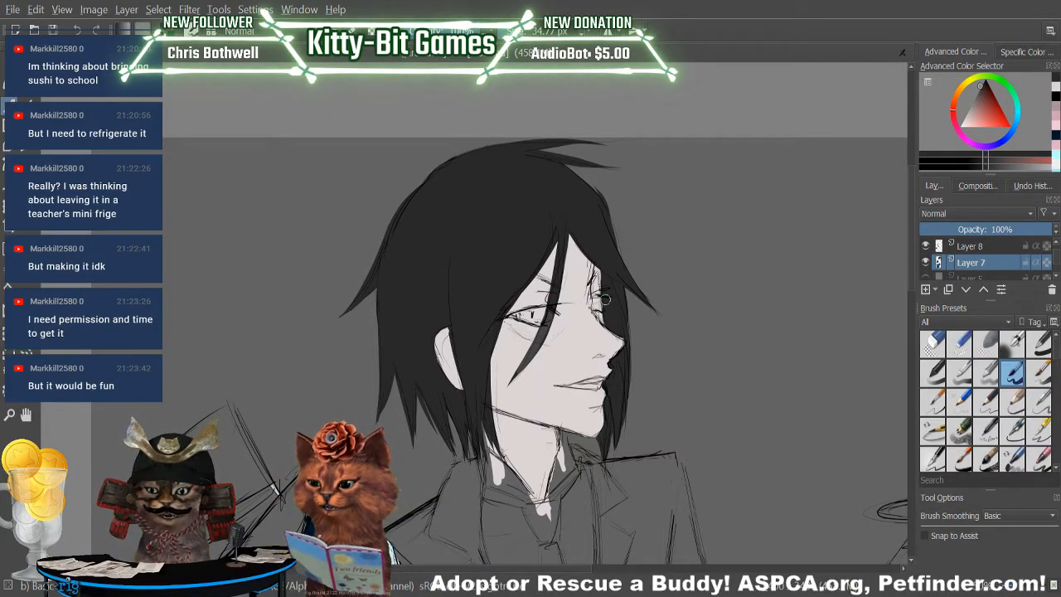
Touch up the skin around the butler's far eye in the sampled skin tone and darken the eyebrows and lash lines in near-black.
{"action": "key", "text": "p"}
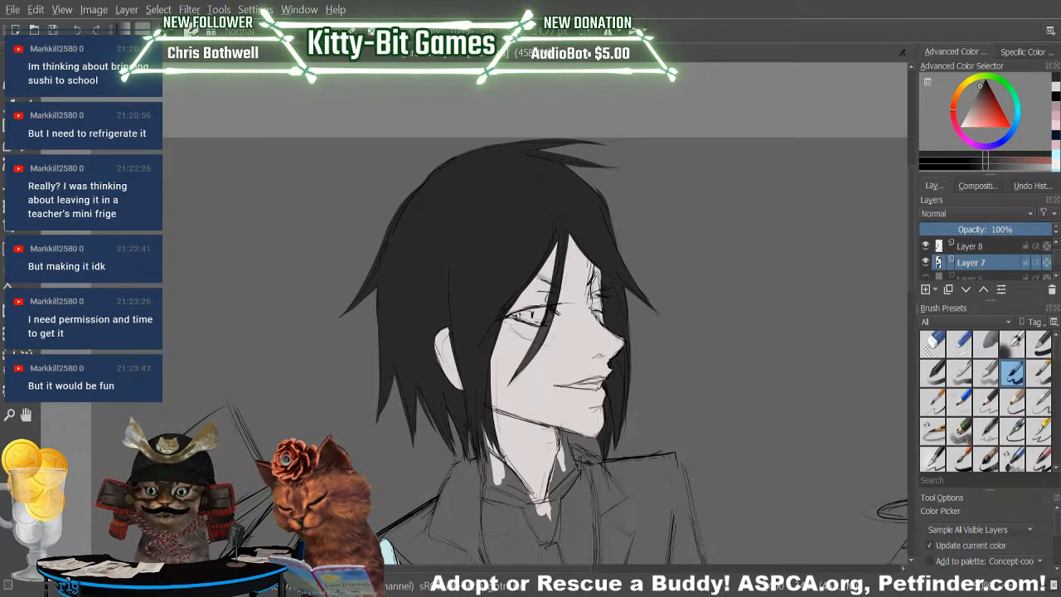
{"action": "left_click", "coordinate": [508, 357]}
{"action": "key", "text": "b"}
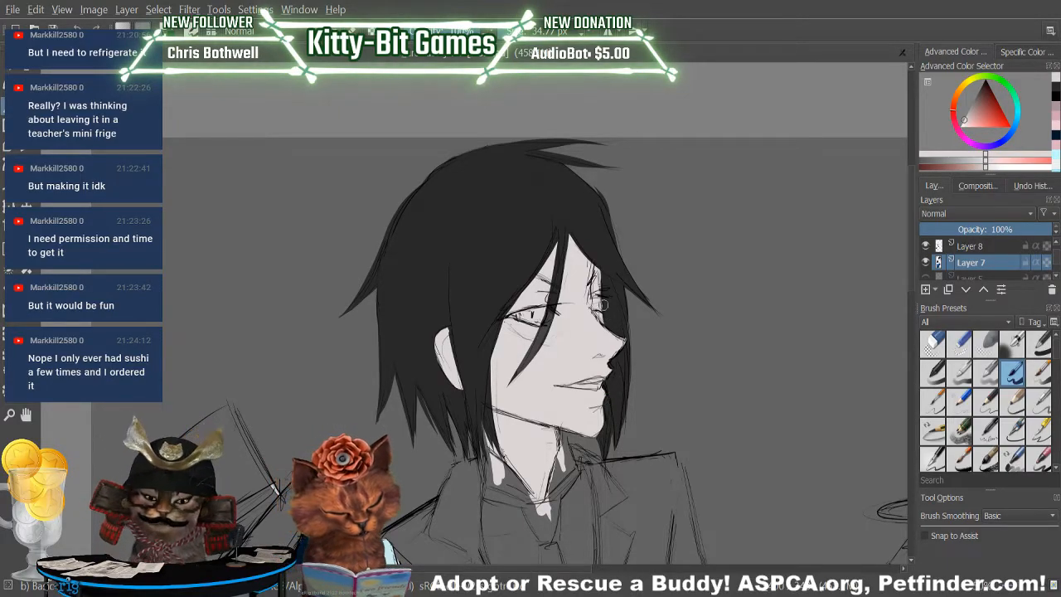
{"action": "left_click", "coordinate": [957, 109]}
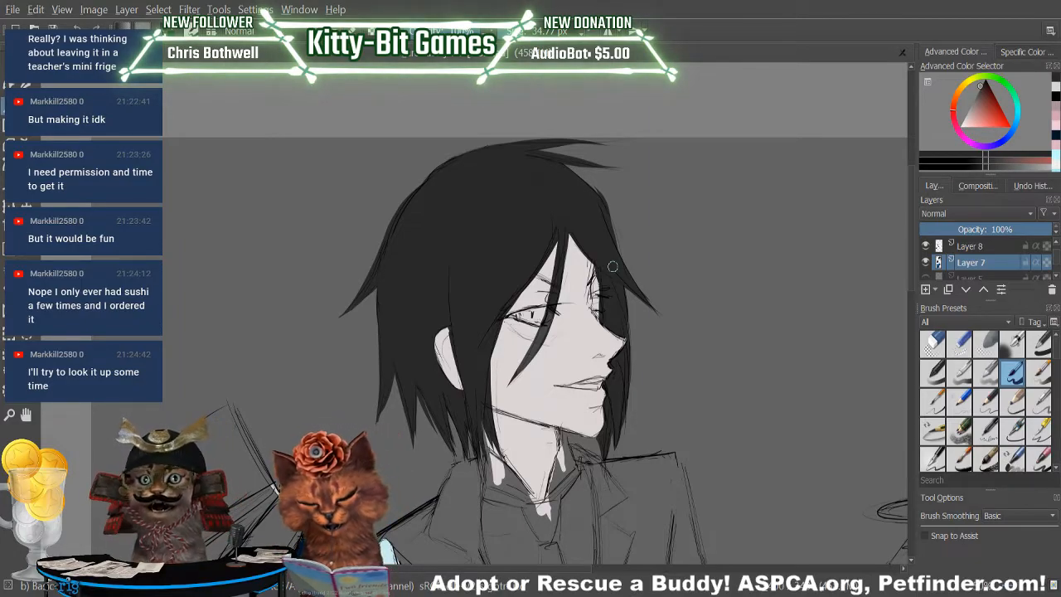
{"action": "left_click", "coordinate": [1055, 87]}
{"action": "mouse_move", "coordinate": [598, 303]}
{"action": "left_mouse_down"}
{"action": "mouse_move", "coordinate": [598, 316]}
{"action": "mouse_move", "coordinate": [597, 275]}
{"action": "left_mouse_up"}
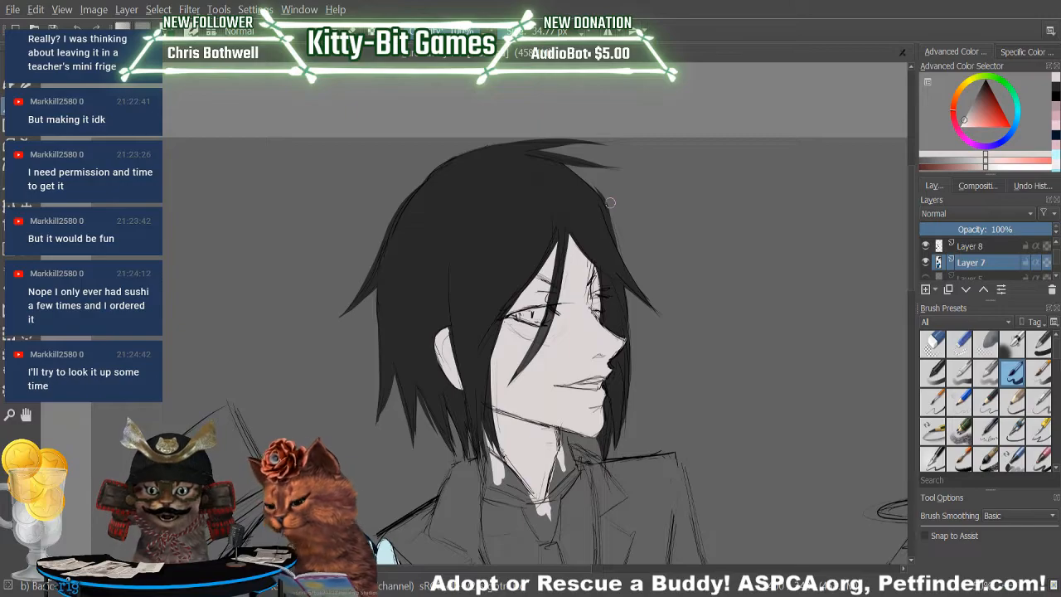
{"action": "key", "text": "d"}
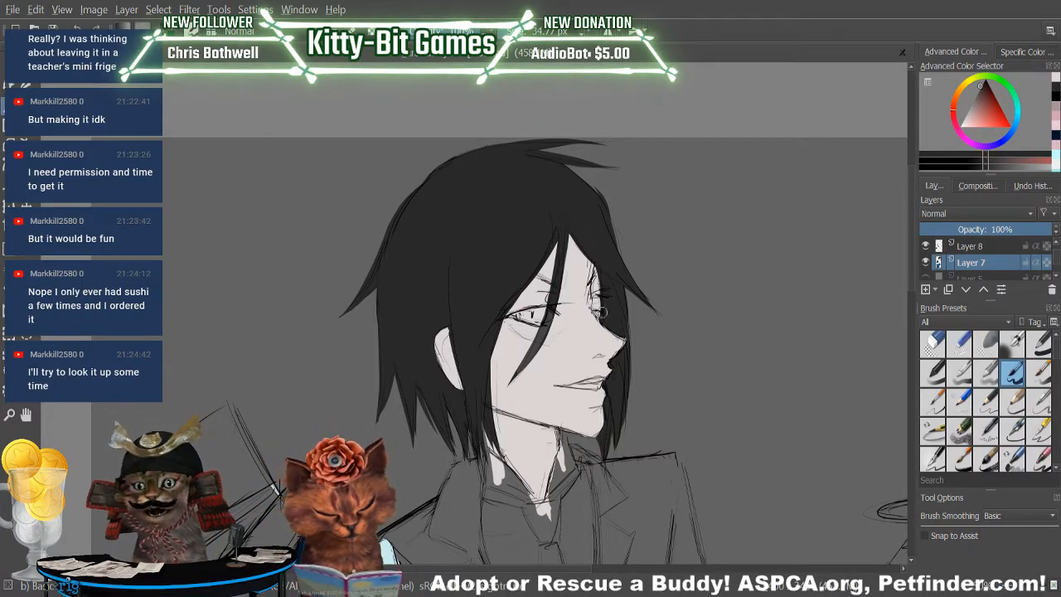
{"action": "left_click_drag", "start_coordinate": [603, 287], "coordinate": [600, 282]}
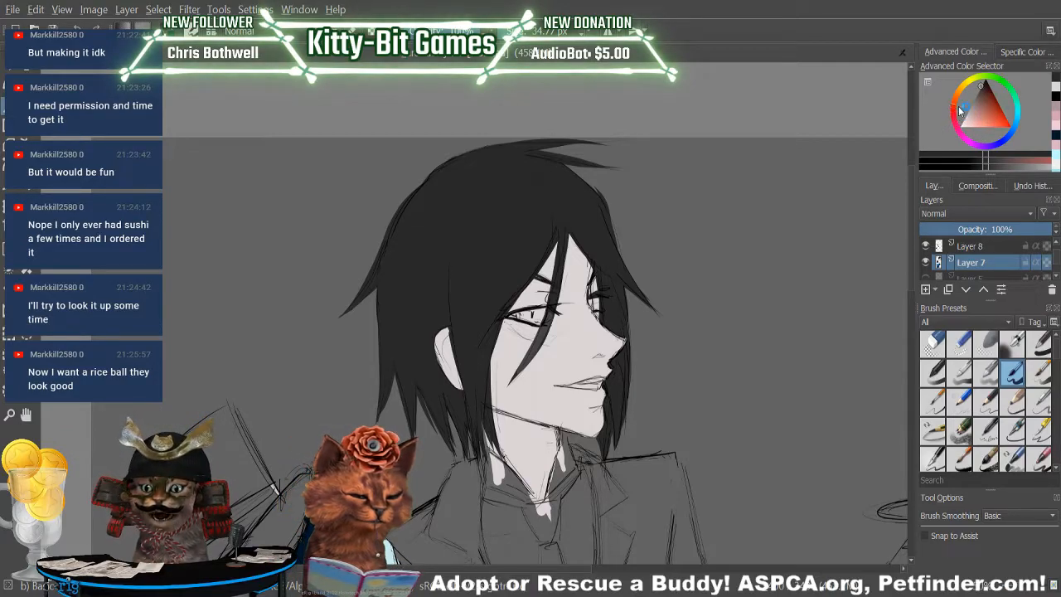
Fill the iris of the butler's near eye in dark red and reselect the near-black hair colour.
{"action": "left_click", "coordinate": [1001, 109]}
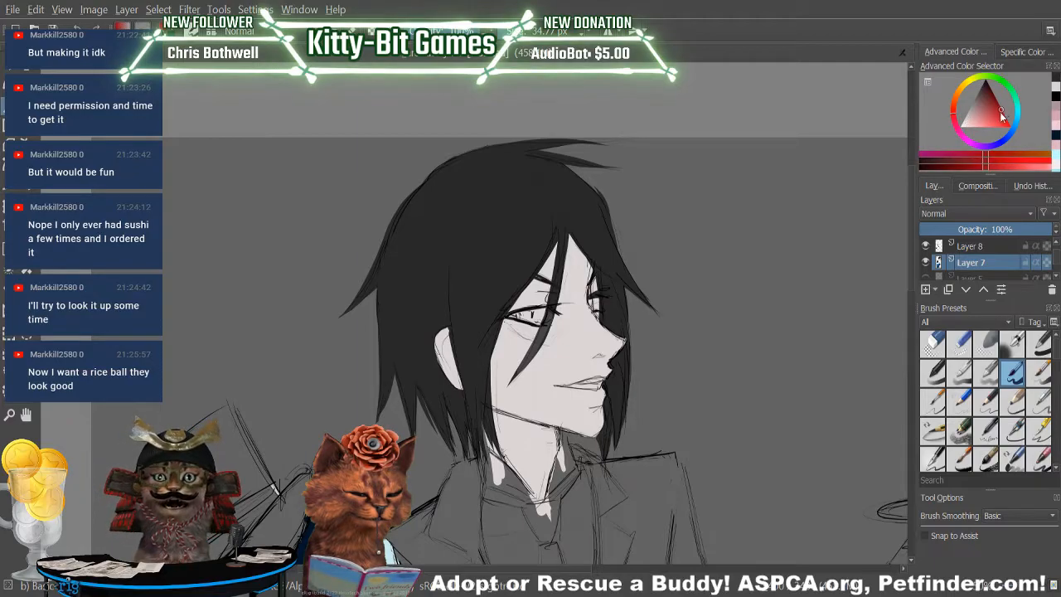
{"action": "left_click_drag", "start_coordinate": [971, 168], "coordinate": [965, 168]}
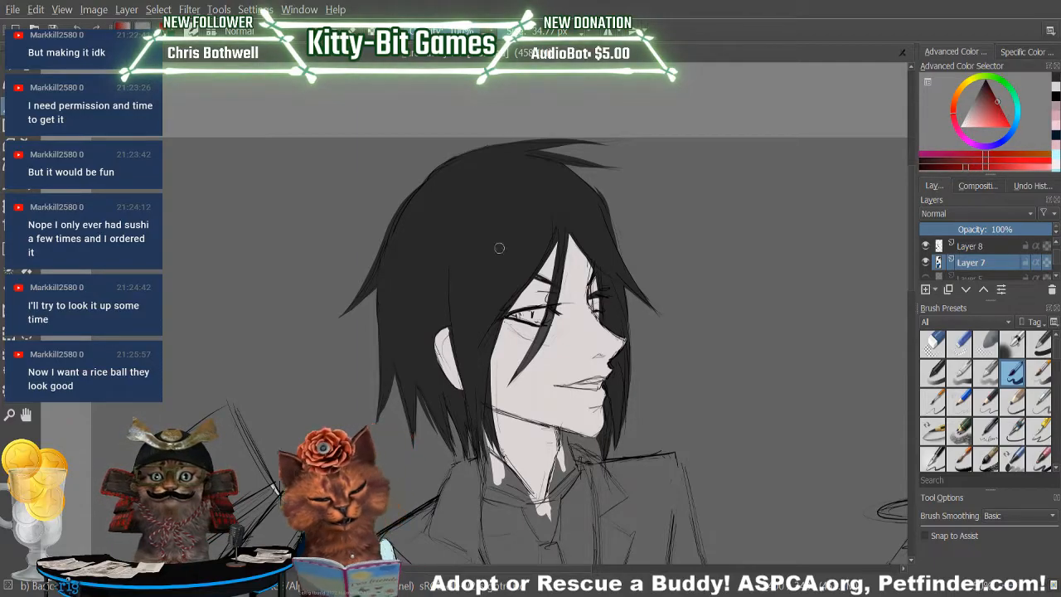
{"action": "left_click_drag", "start_coordinate": [520, 314], "coordinate": [522, 314]}
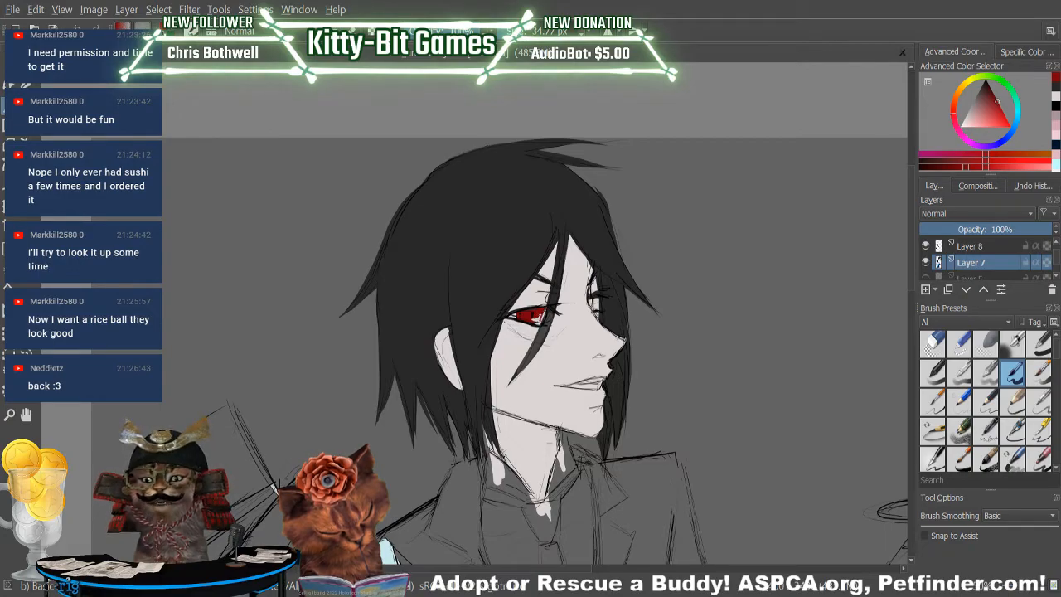
{"action": "left_click_drag", "start_coordinate": [534, 316], "coordinate": [540, 322]}
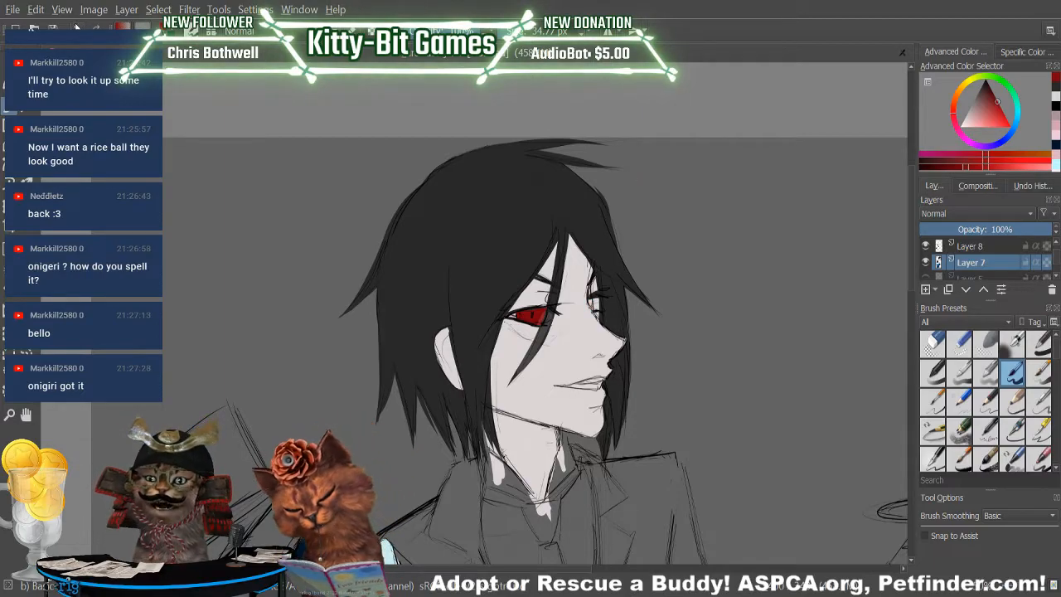
{"action": "left_click", "coordinate": [1054, 105]}
{"action": "left_click", "coordinate": [1055, 87]}
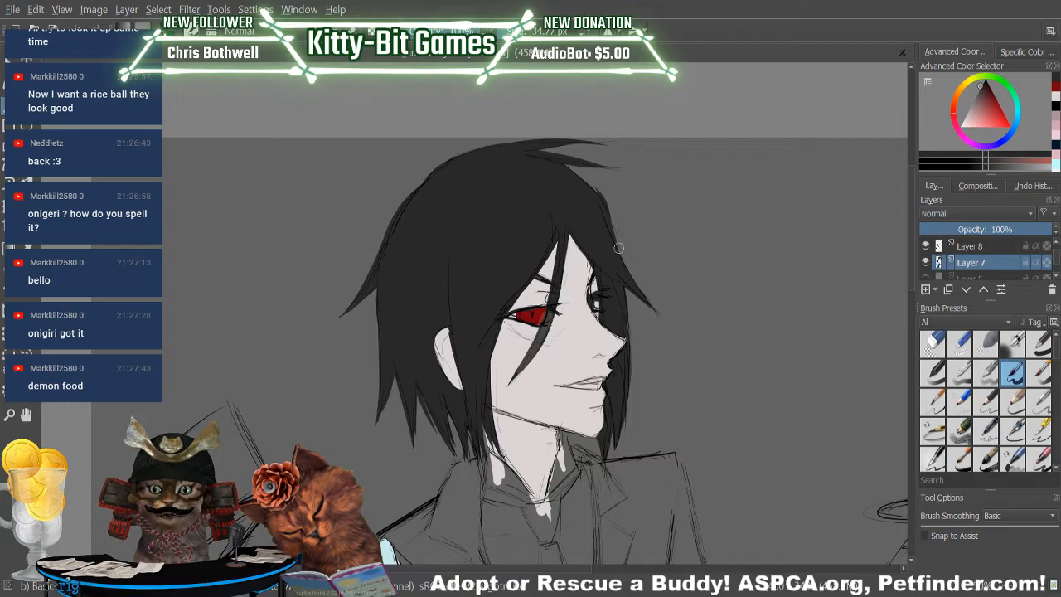
Try thin light red highlight strokes across the dark red iris of the butler's near eye.
{"action": "key", "text": "p"}
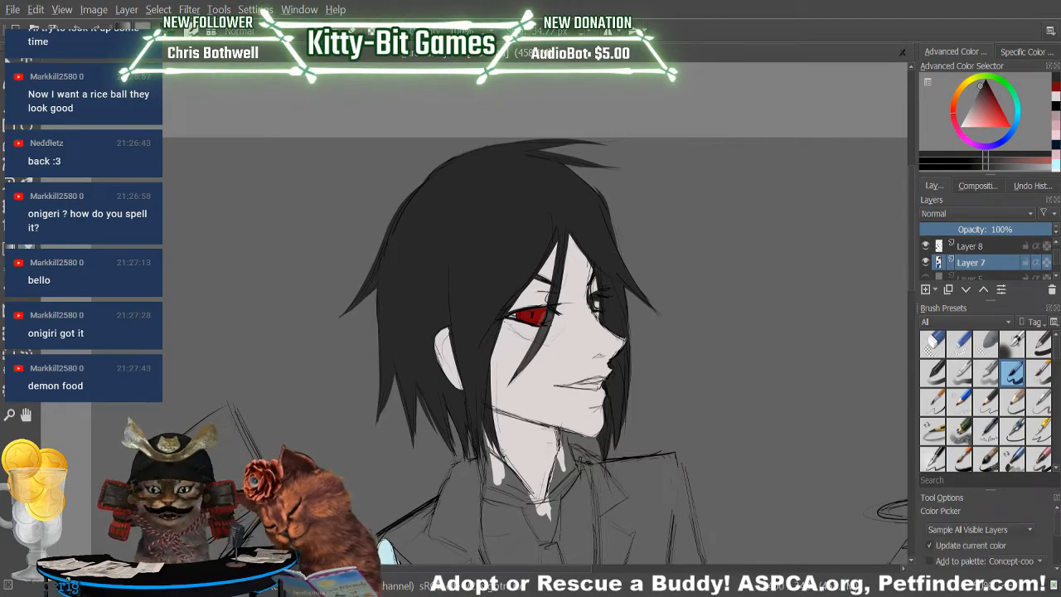
{"action": "left_click", "coordinate": [547, 314]}
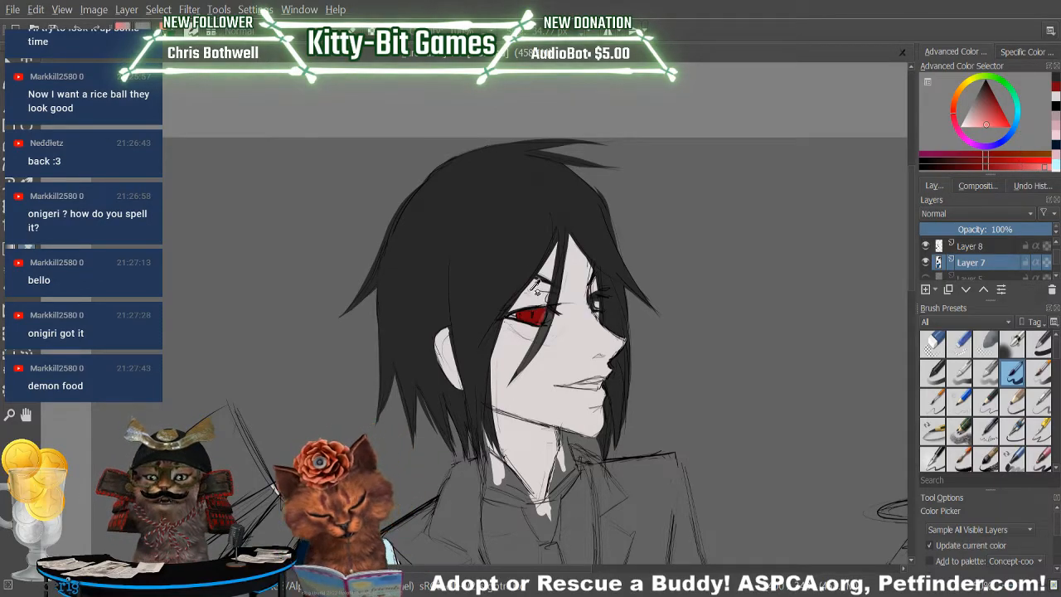
{"action": "left_click", "coordinate": [9, 106]}
{"action": "left_click_drag", "start_coordinate": [532, 309], "coordinate": [533, 319]}
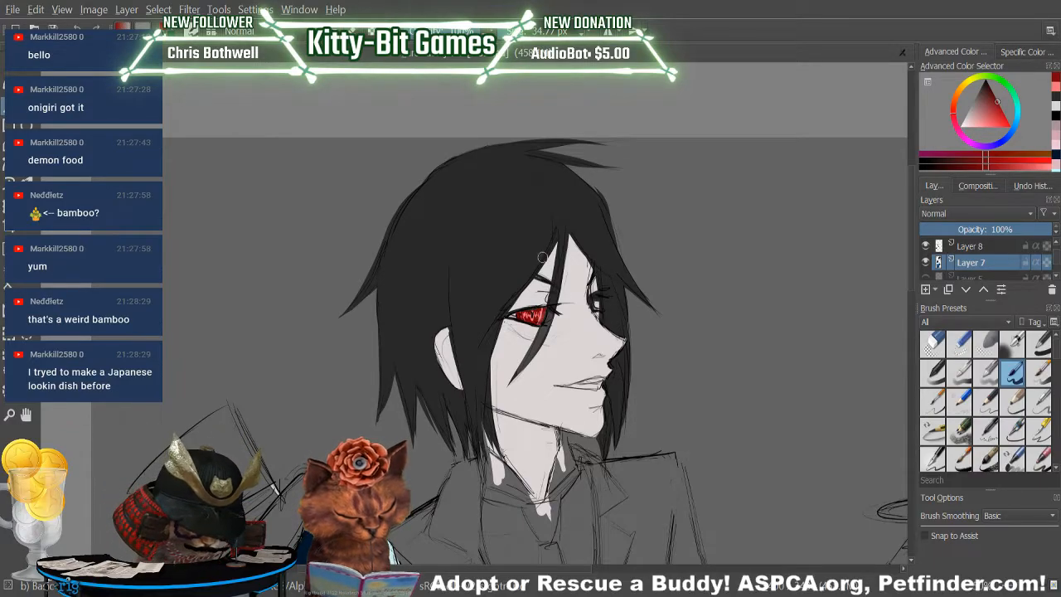
{"action": "left_click", "coordinate": [1056, 87]}
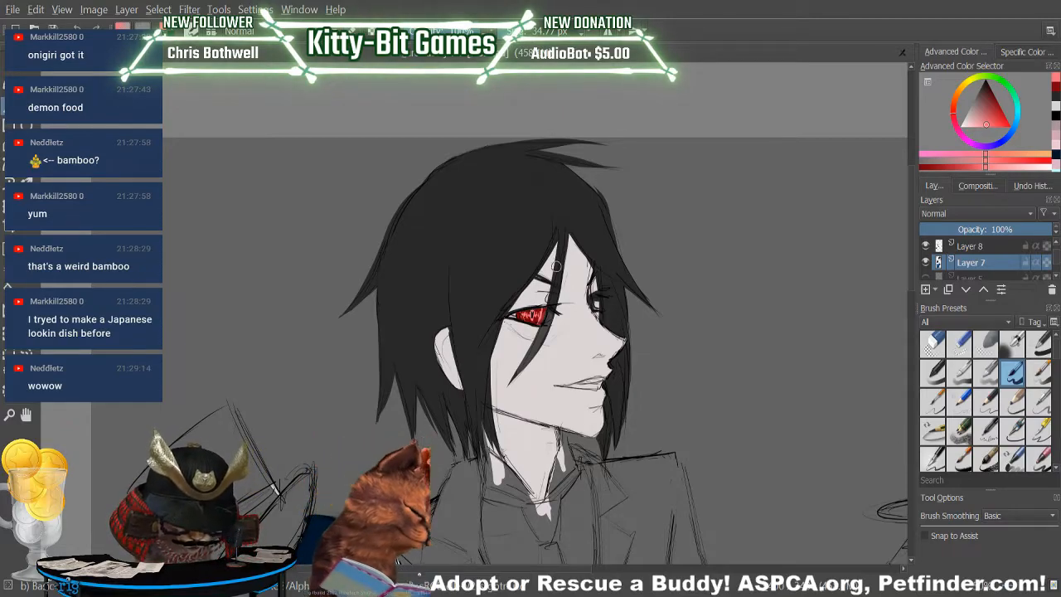
Paint over the light strokes in the near eye's iris with solid dark red.
{"action": "left_click", "coordinate": [1056, 87]}
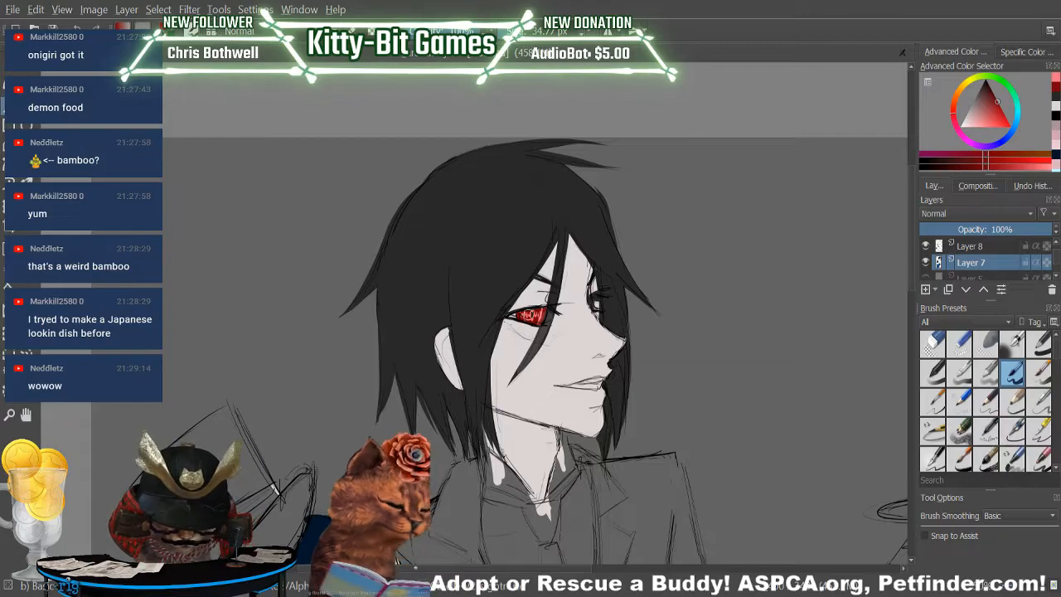
{"action": "left_click_drag", "start_coordinate": [525, 315], "coordinate": [538, 312]}
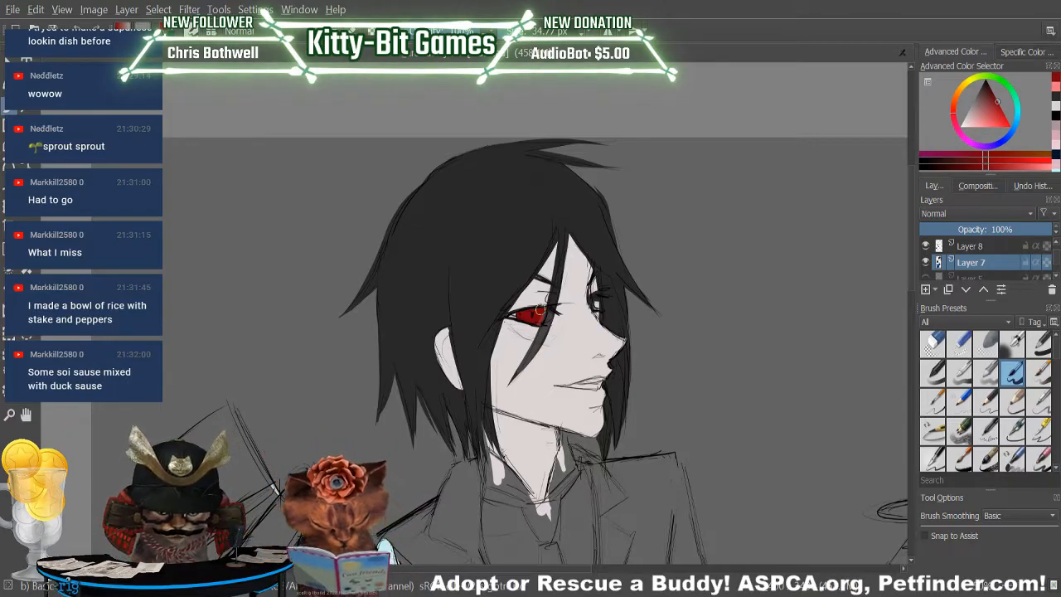
{"action": "left_click_drag", "start_coordinate": [540, 309], "coordinate": [528, 315]}
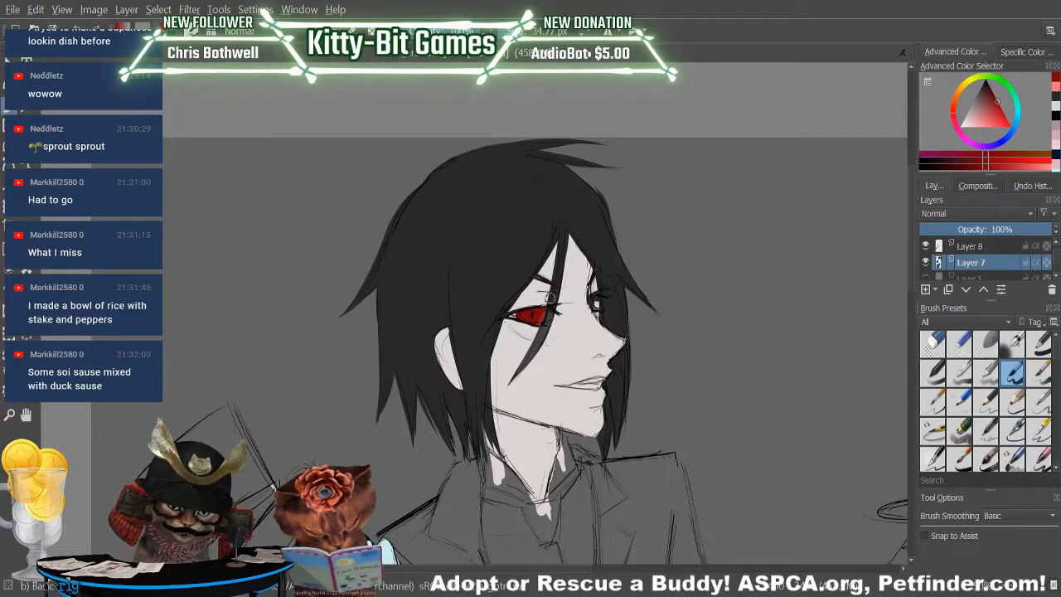
Add a small light red highlight to the near eye's iris and shade the side toward the nose in a deeper red.
{"action": "left_click", "coordinate": [1055, 86]}
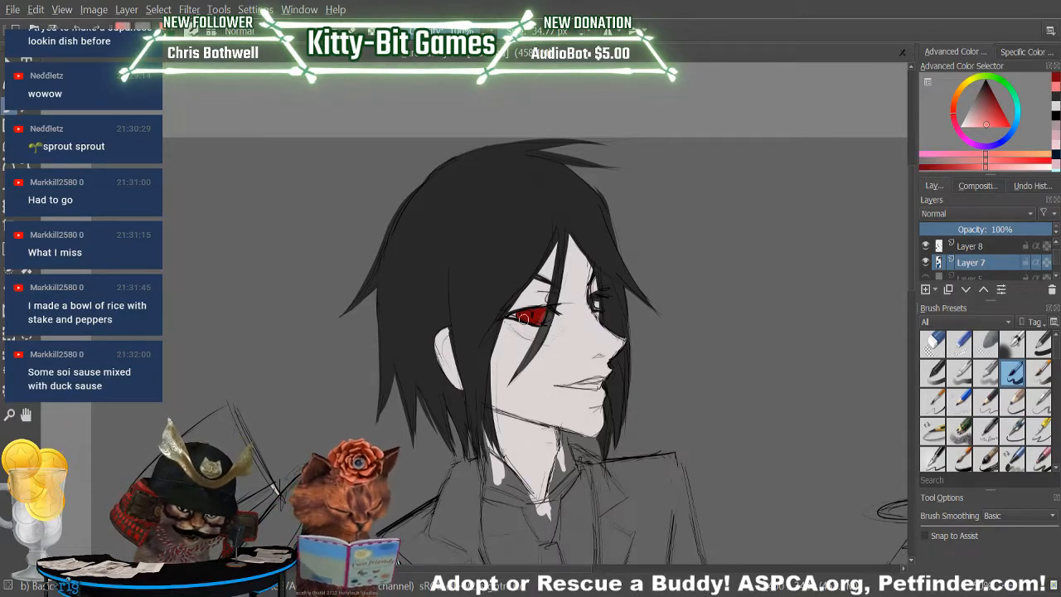
{"action": "left_click_drag", "start_coordinate": [527, 315], "coordinate": [538, 315]}
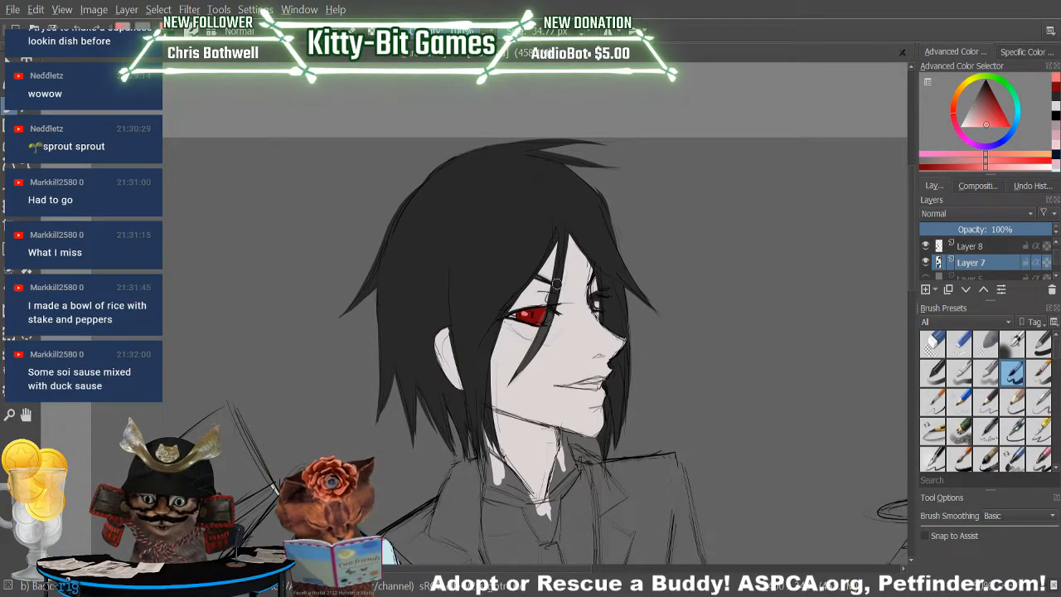
{"action": "left_click", "coordinate": [1054, 118]}
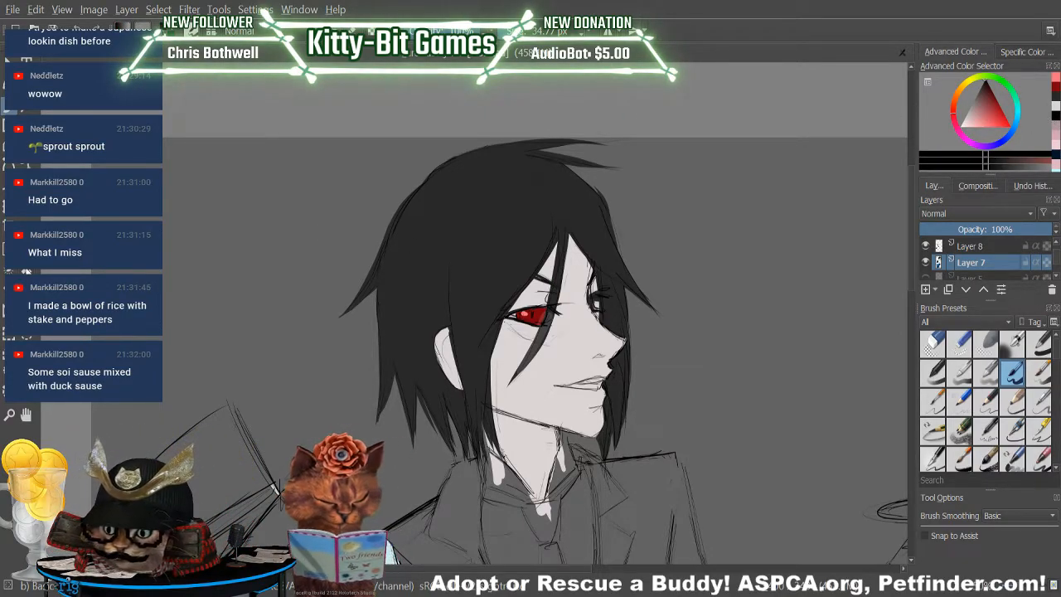
{"action": "key", "text": "p"}
{"action": "left_click", "coordinate": [547, 305]}
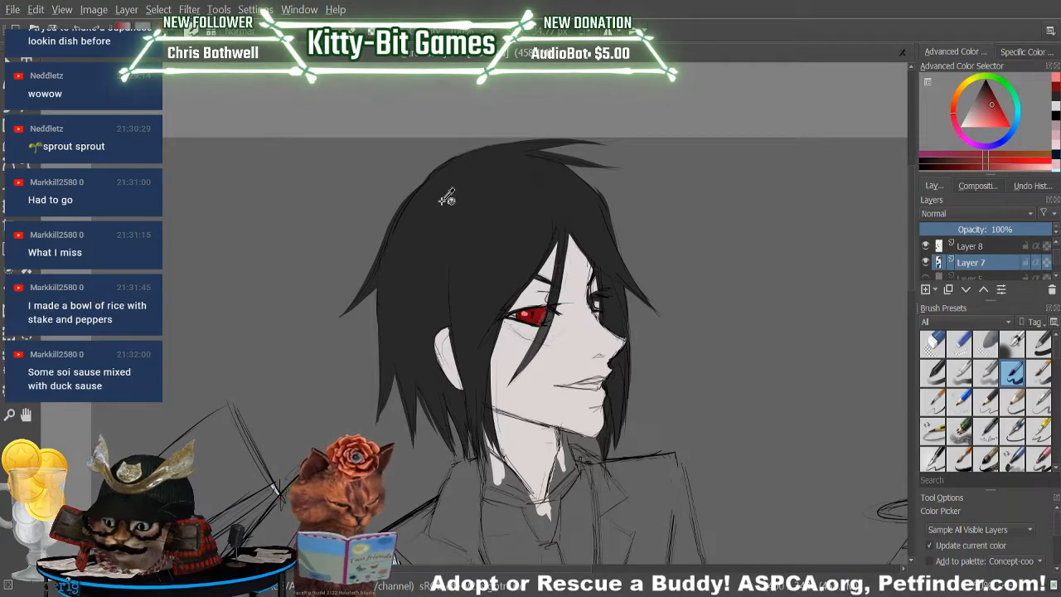
{"action": "left_click", "coordinate": [958, 166]}
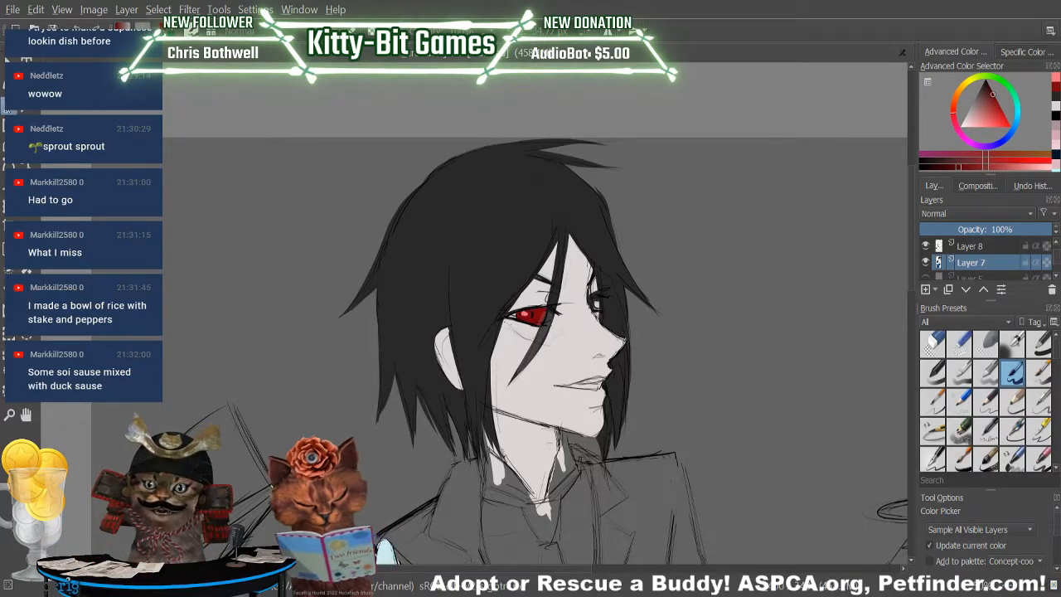
{"action": "key", "text": "b"}
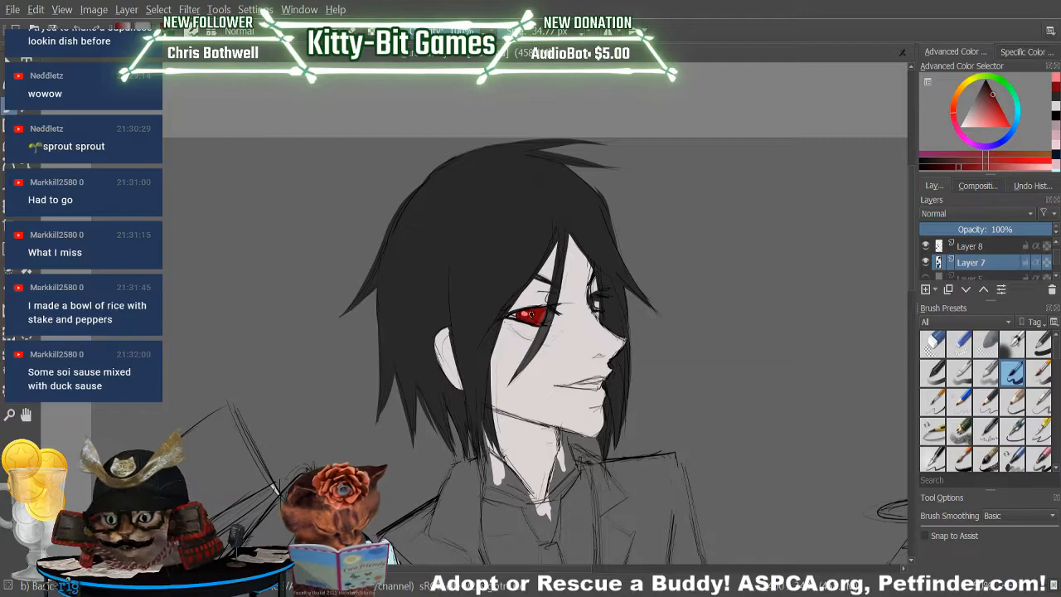
{"action": "left_click_drag", "start_coordinate": [532, 315], "coordinate": [539, 320]}
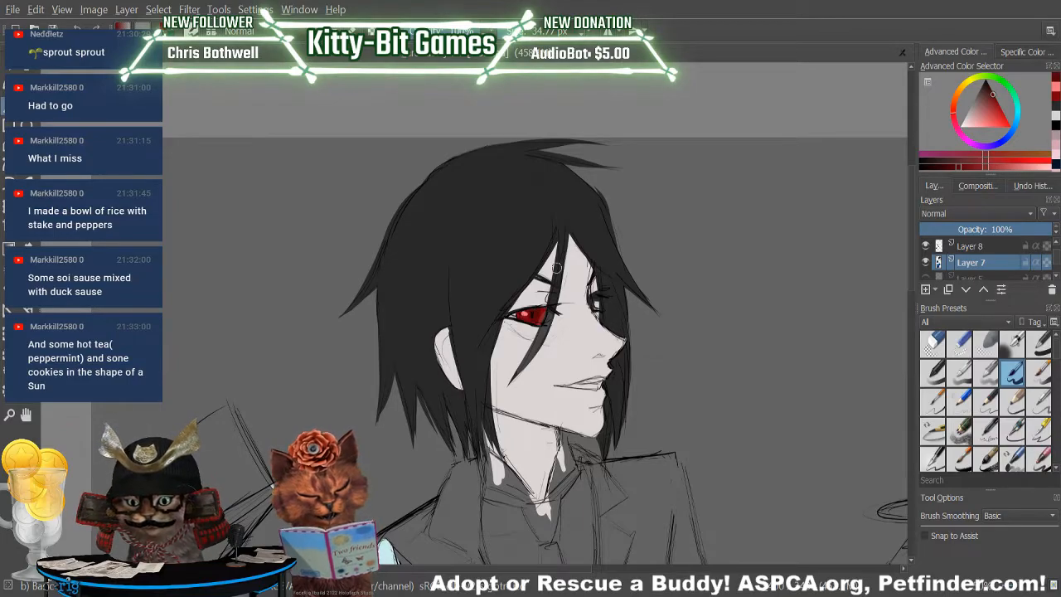
Mix a dark muted red from the sampled skin tone and fill the butler's open mouth between the lip lines.
{"action": "key", "text": "p"}
{"action": "left_click", "coordinate": [528, 382]}
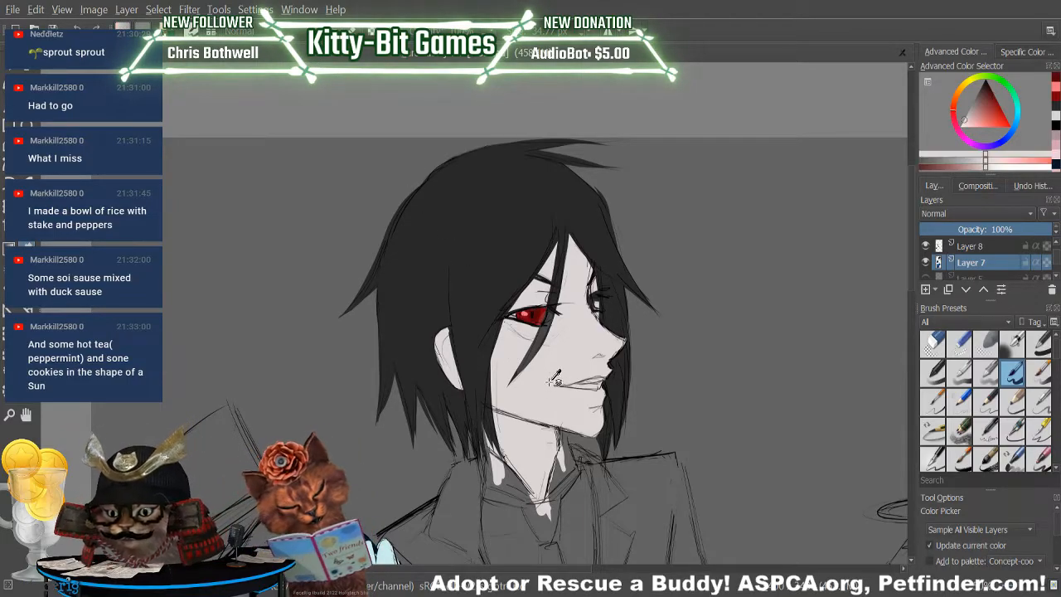
{"action": "left_click", "coordinate": [925, 167]}
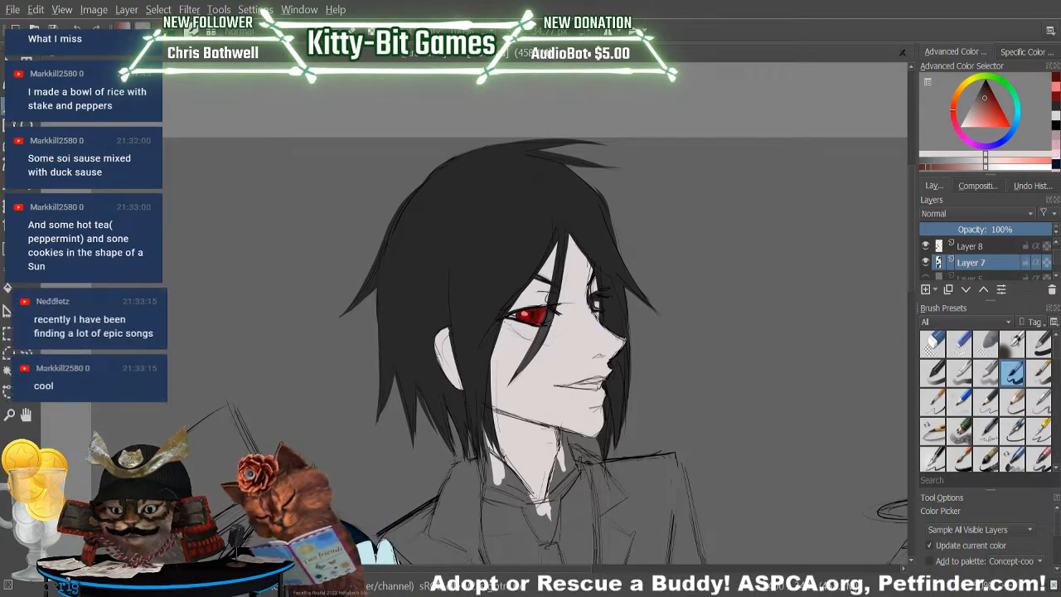
{"action": "key", "text": "b"}
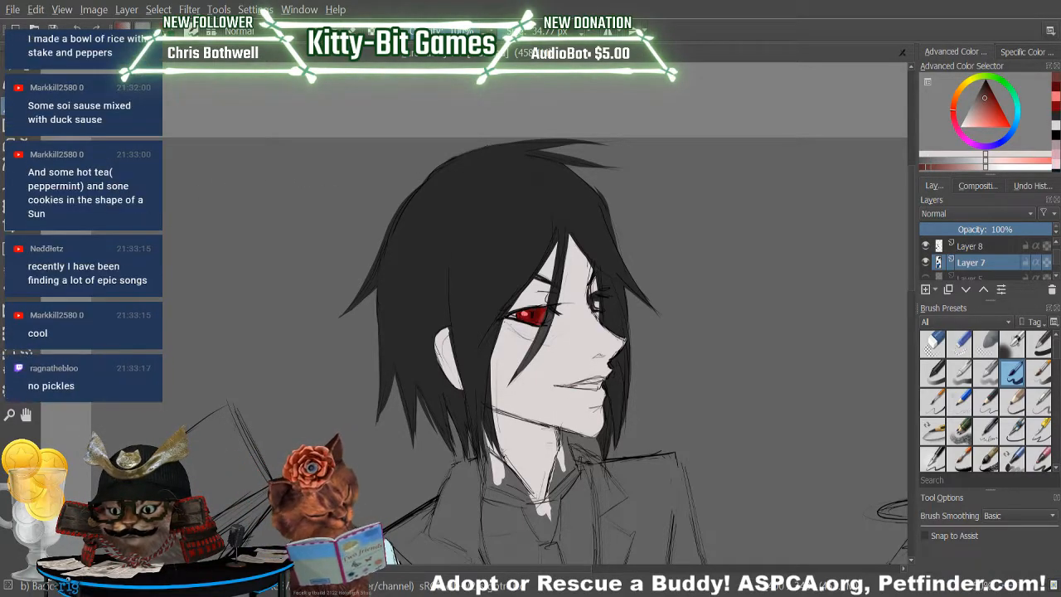
{"action": "left_click_drag", "start_coordinate": [580, 384], "coordinate": [601, 385]}
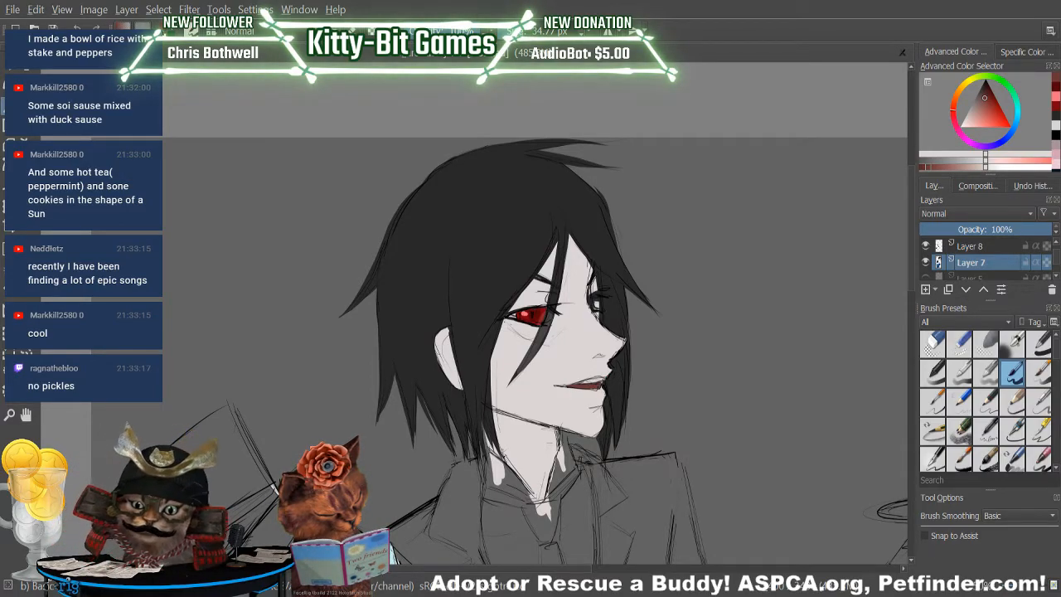
{"action": "left_click_drag", "start_coordinate": [580, 387], "coordinate": [565, 385]}
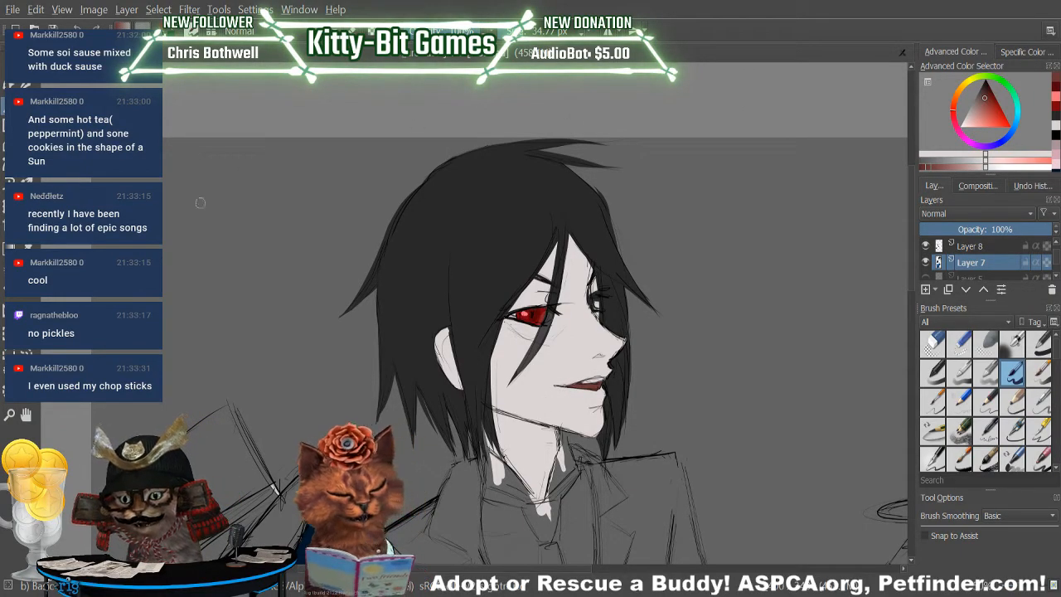
Resample the light skin tone from the butler's lower cheek and return to the brush.
{"action": "left_click", "coordinate": [25, 247]}
{"action": "left_click", "coordinate": [533, 385]}
{"action": "left_click", "coordinate": [5, 108]}
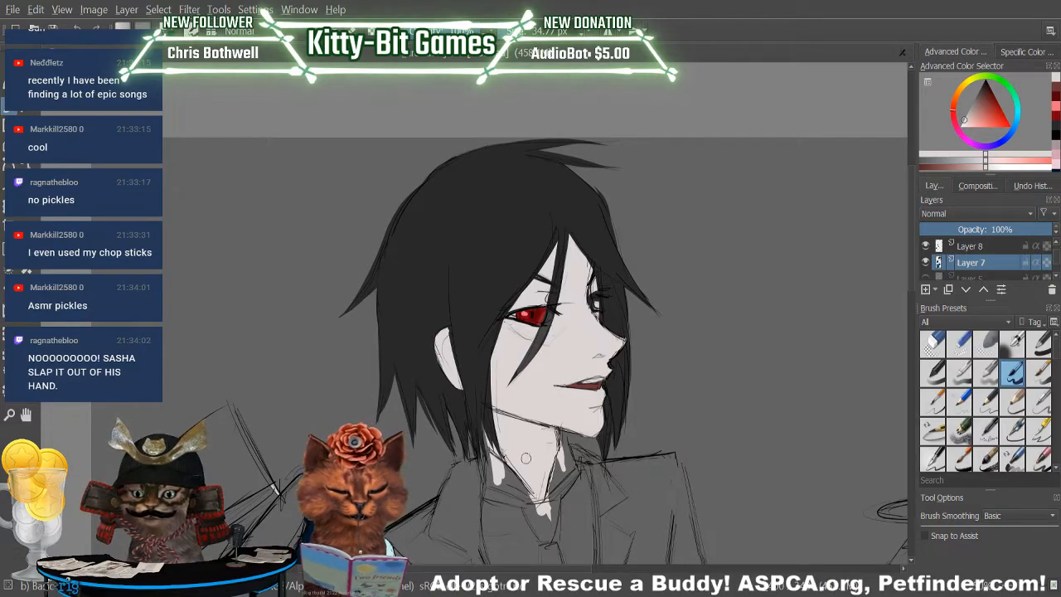
Sample a near-white tone and add a small touch of it along the upper edge of the butler's open mouth.
{"action": "key", "text": "p"}
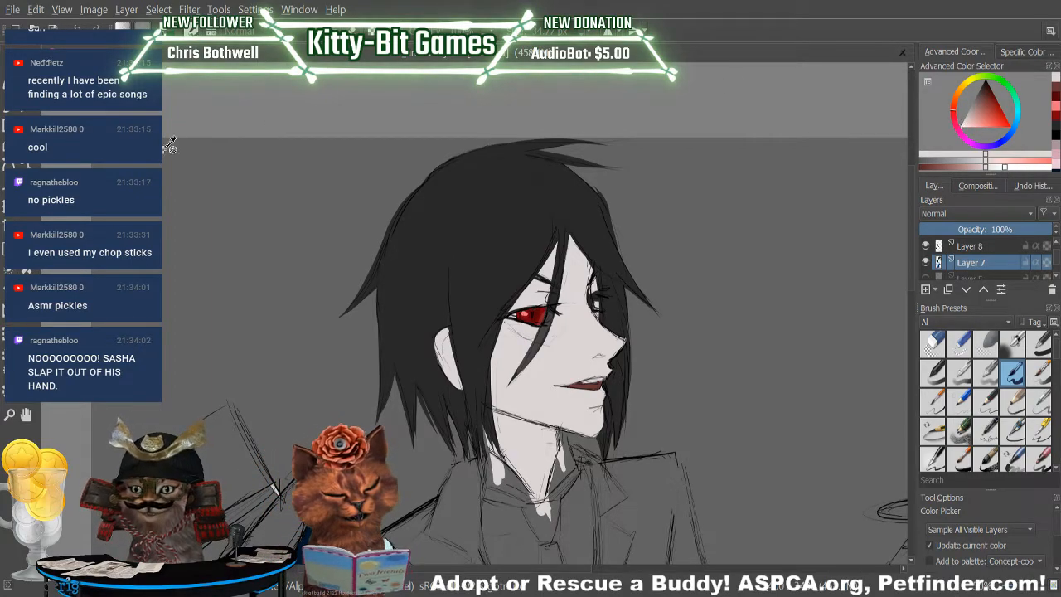
{"action": "key", "text": "b"}
{"action": "left_click_drag", "start_coordinate": [583, 381], "coordinate": [588, 380]}
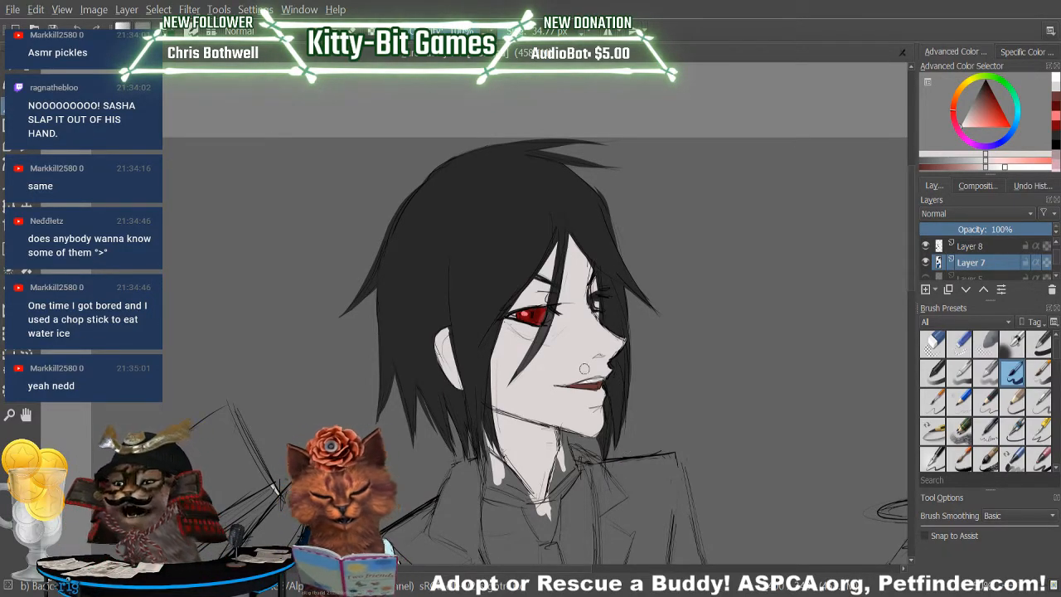
Mix a slightly darker muted pink from the sampled cheek tone and shade the skin beneath the butler's nose.
{"action": "key", "text": "p"}
{"action": "left_click", "coordinate": [546, 378]}
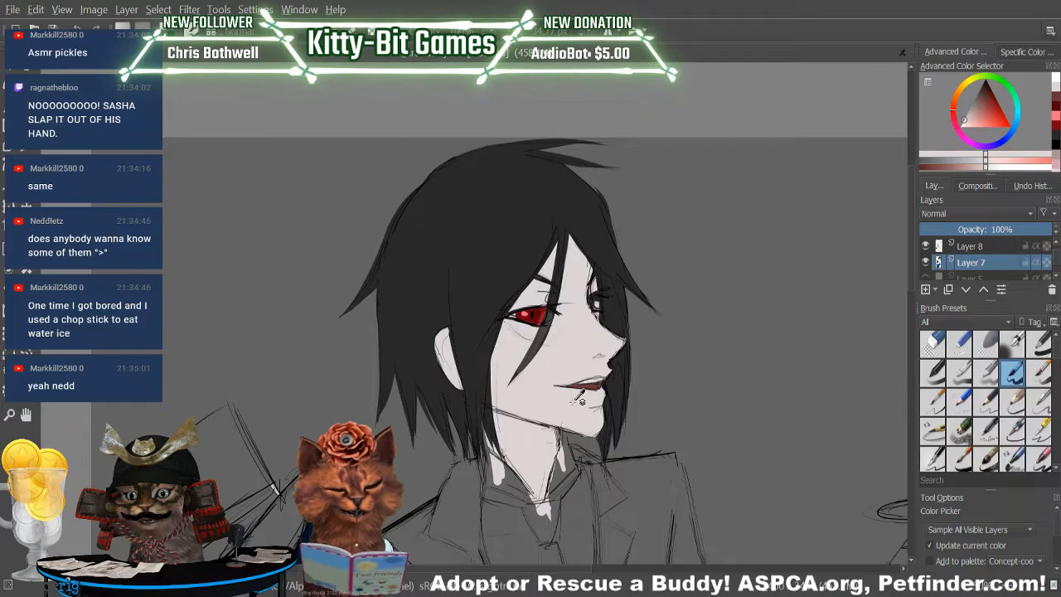
{"action": "left_click_drag", "start_coordinate": [985, 166], "coordinate": [978, 168]}
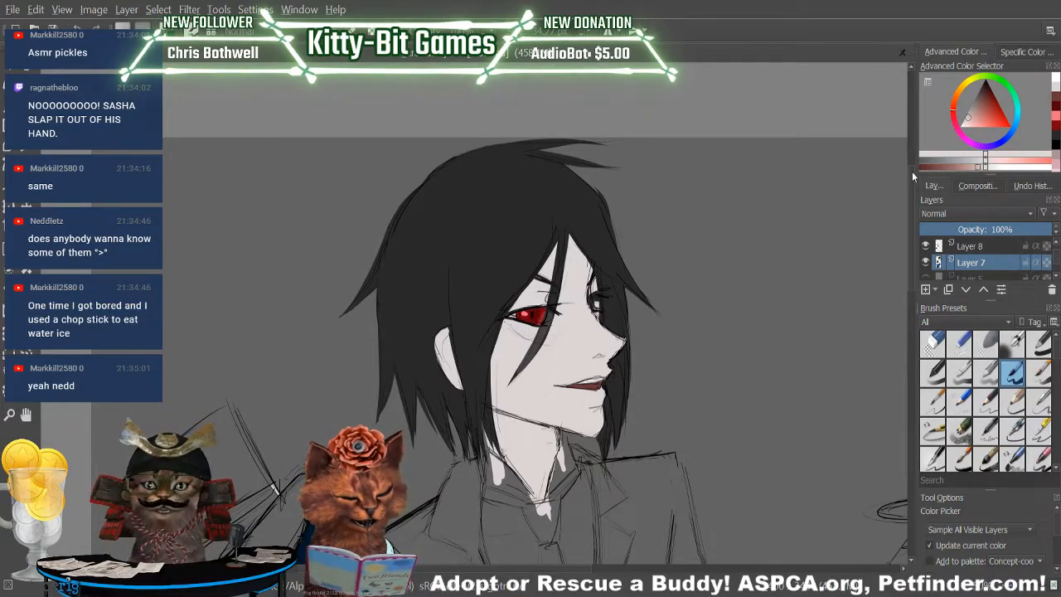
{"action": "key", "text": "b"}
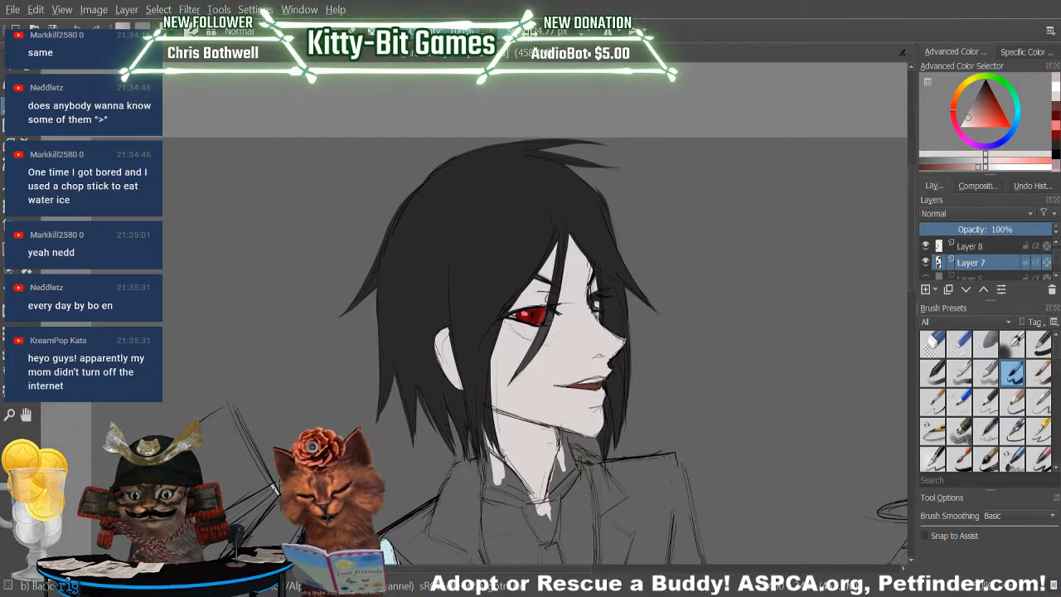
{"action": "left_click", "coordinate": [968, 166]}
{"action": "left_click_drag", "start_coordinate": [596, 358], "coordinate": [598, 356]}
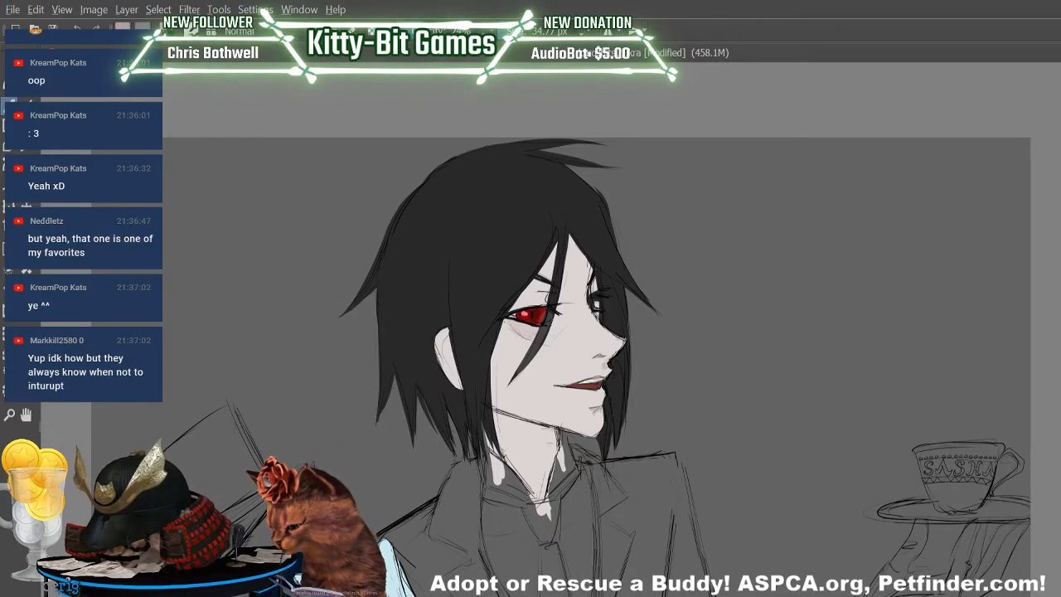
Shade the butler's cheek along the hair edge, and the neck below the jaw with a brush of about 72 px, in muted pink.
{"action": "double_click", "coordinate": [973, 10]}
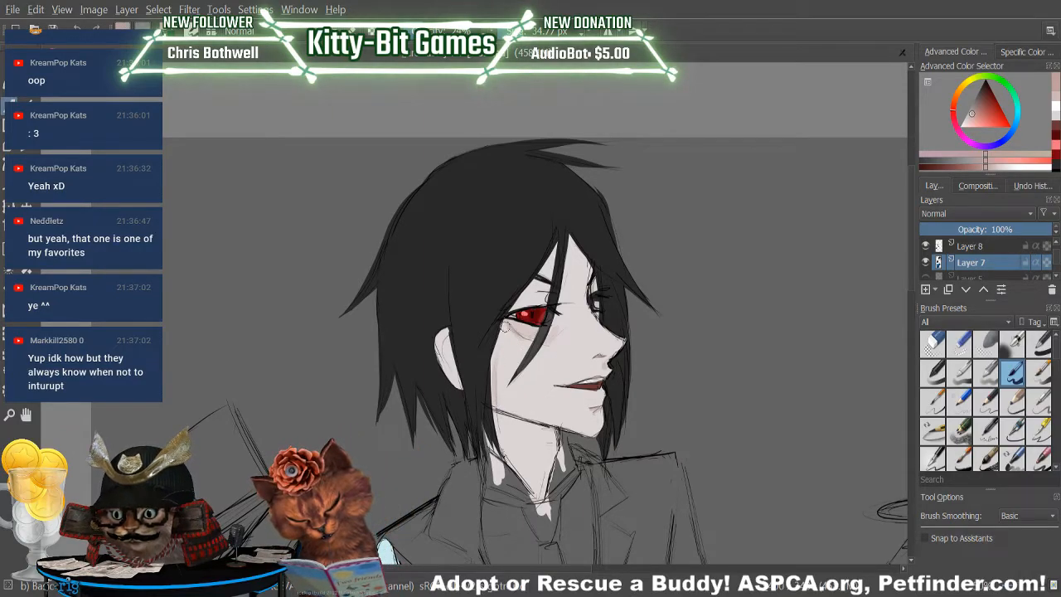
{"action": "left_click_drag", "start_coordinate": [495, 380], "coordinate": [500, 335]}
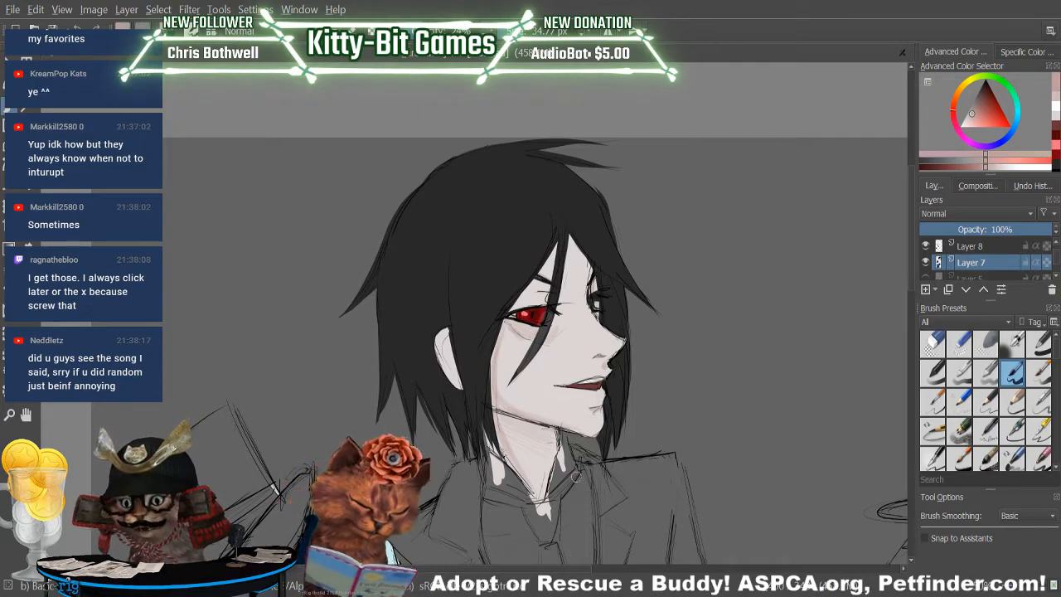
{"action": "key", "text": "ctrl+z"}
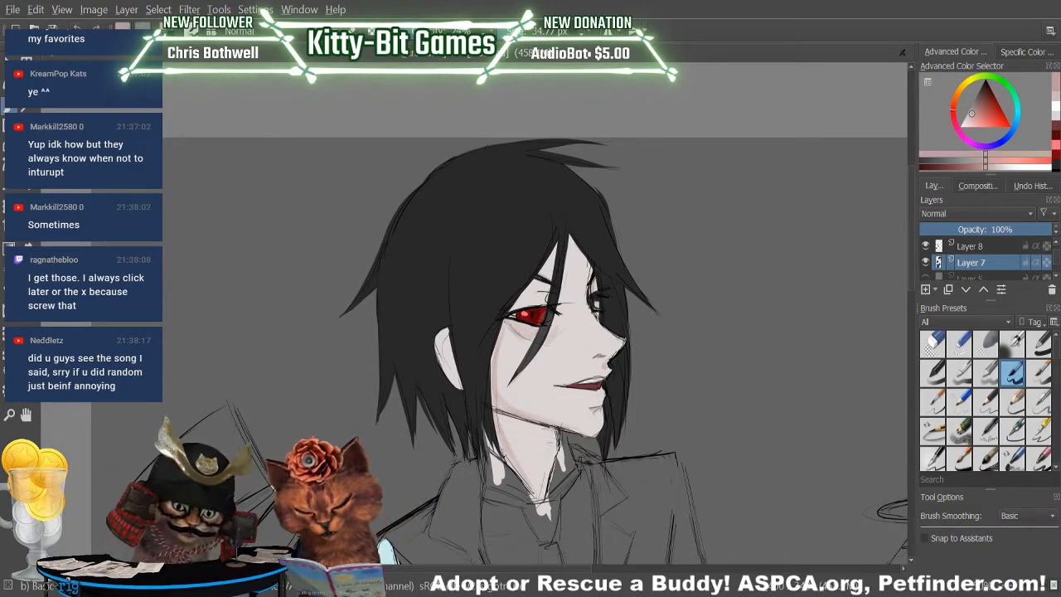
{"action": "left_click", "coordinate": [535, 31]}
{"action": "mouse_move", "coordinate": [504, 421]}
{"action": "left_mouse_down"}
{"action": "mouse_move", "coordinate": [541, 429]}
{"action": "mouse_move", "coordinate": [505, 426]}
{"action": "mouse_move", "coordinate": [531, 446]}
{"action": "mouse_move", "coordinate": [534, 480]}
{"action": "left_mouse_up"}
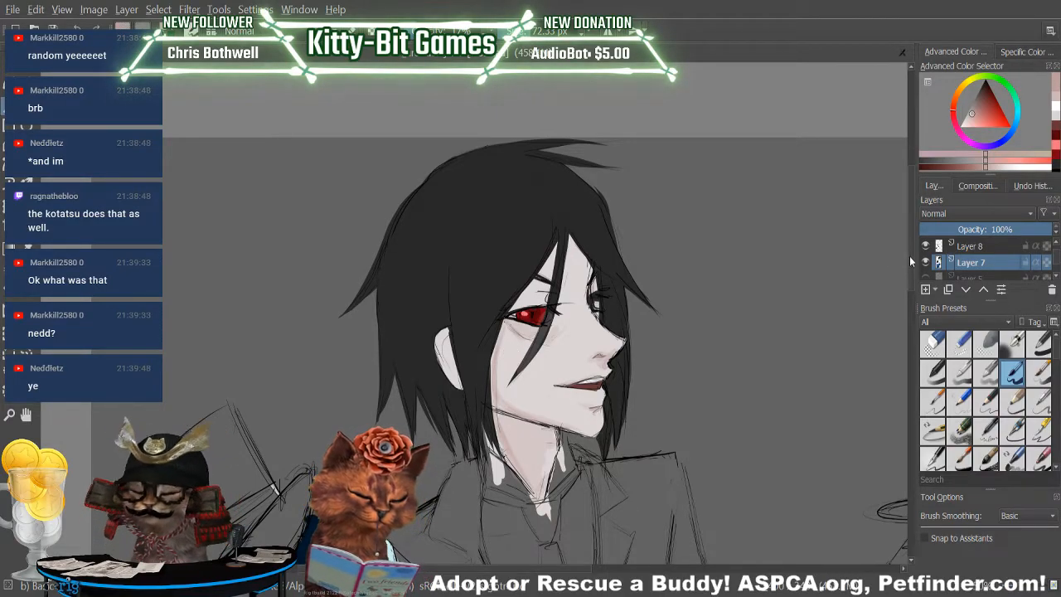
Sample the dark blue of the boy's jacket and block in the brim of his top hat within the sketch lines.
{"action": "scroll", "coordinate": [899, 265], "scroll_direction": "down", "scroll_amount": 3}
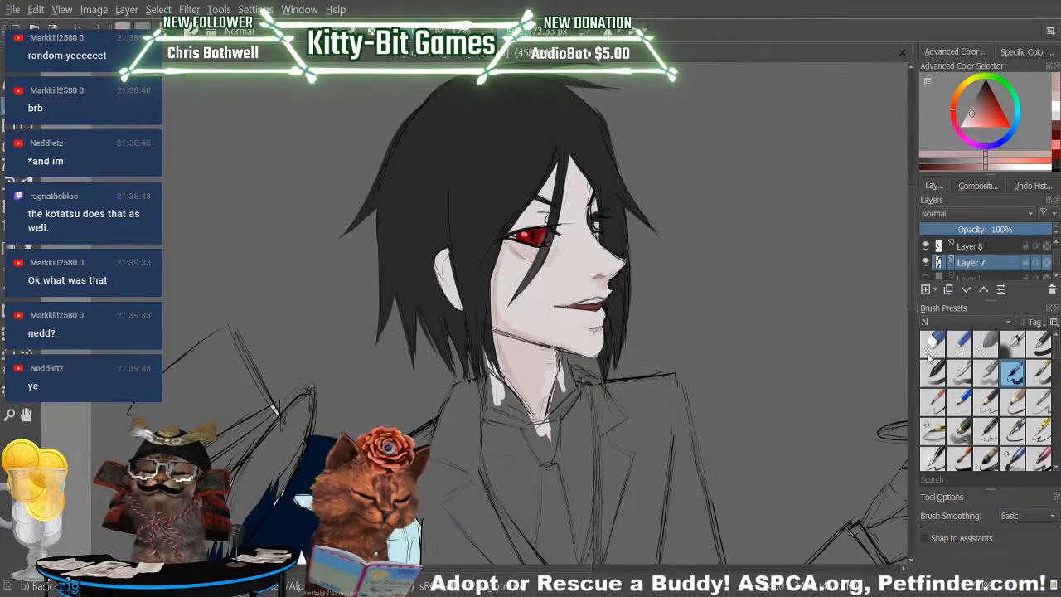
{"action": "left_click", "coordinate": [1019, 590]}
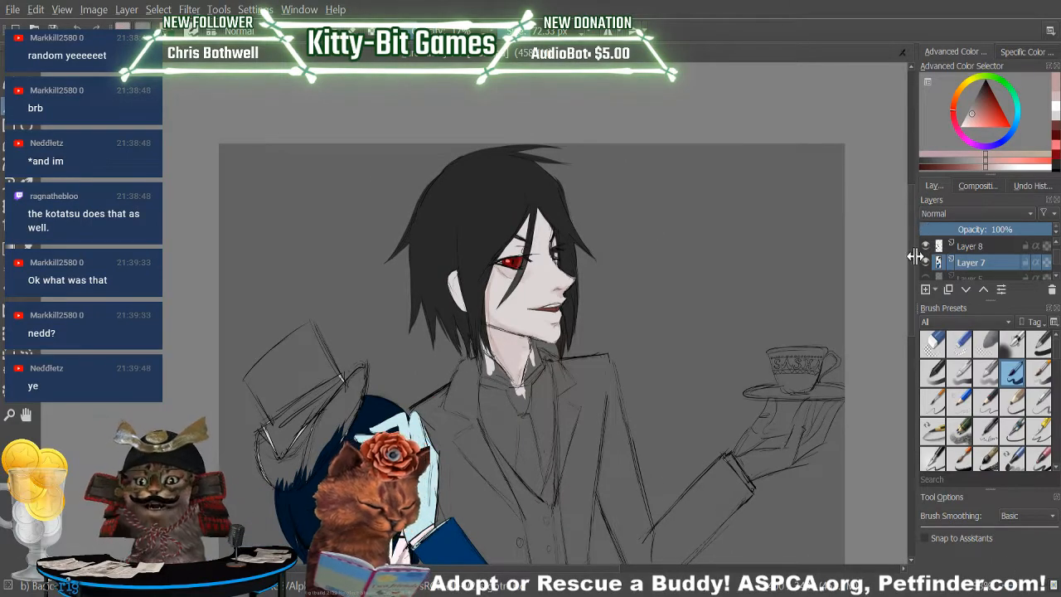
{"action": "scroll", "coordinate": [909, 262], "scroll_direction": "down", "scroll_amount": 8}
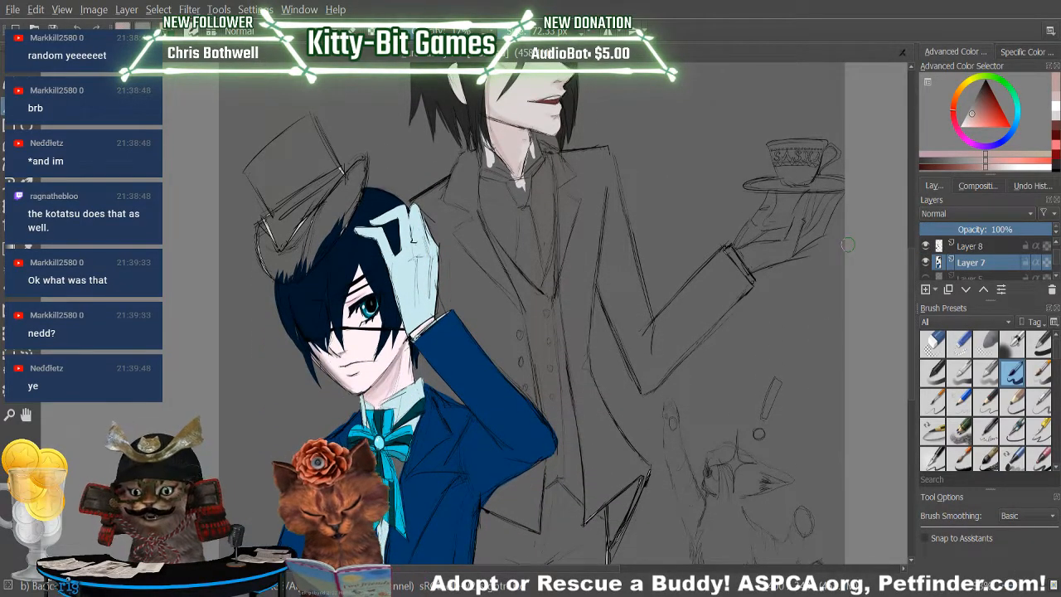
{"action": "left_click", "coordinate": [26, 247]}
{"action": "left_click", "coordinate": [478, 364]}
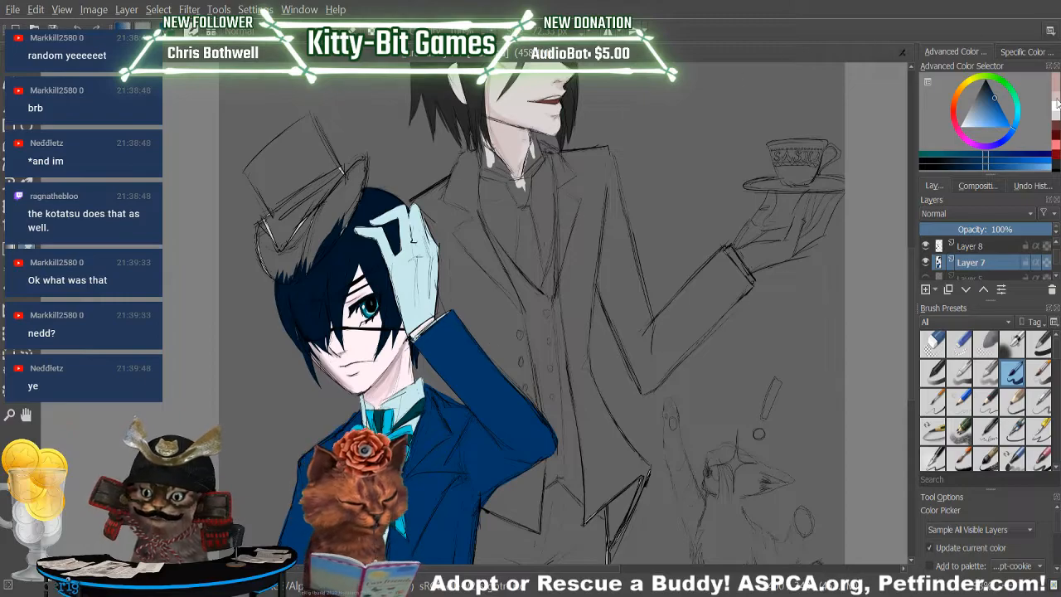
{"action": "left_click", "coordinate": [9, 106]}
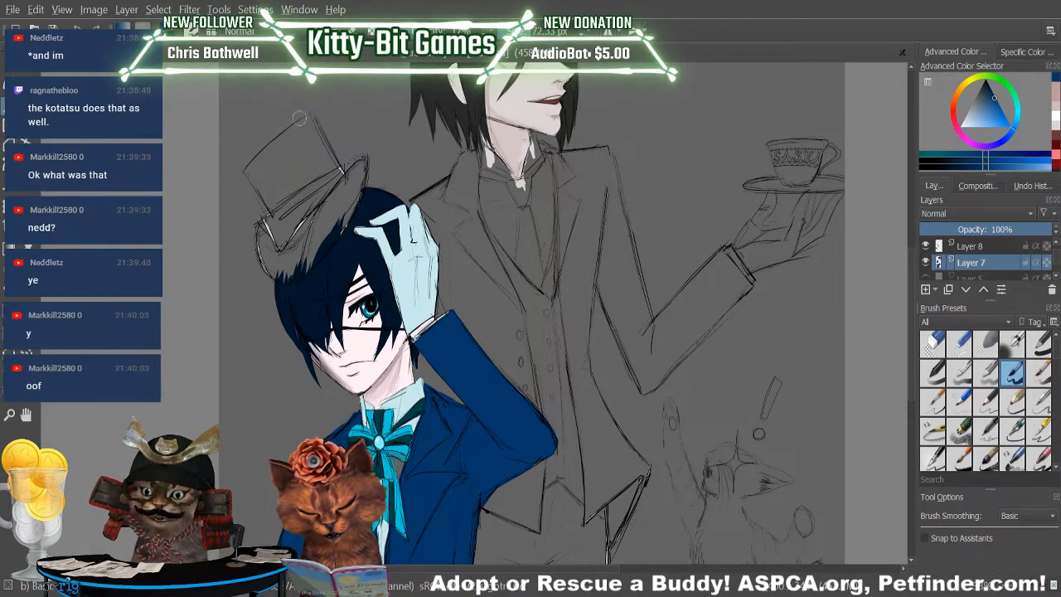
{"action": "key", "text": "ctrl+z"}
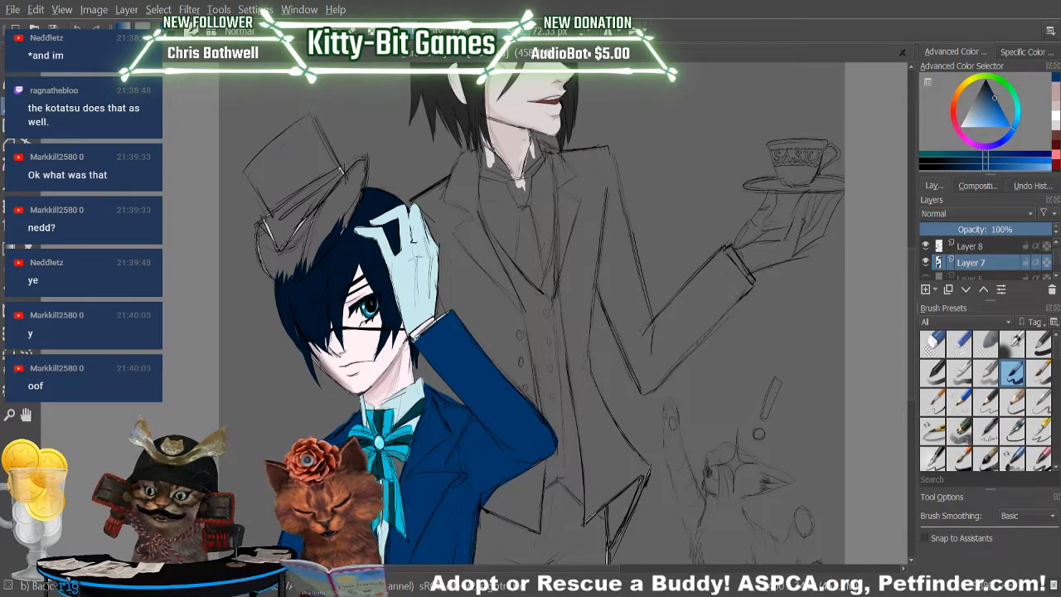
{"action": "mouse_move", "coordinate": [300, 146]}
{"action": "left_mouse_down"}
{"action": "mouse_move", "coordinate": [288, 182]}
{"action": "mouse_move", "coordinate": [300, 157]}
{"action": "mouse_move", "coordinate": [299, 181]}
{"action": "mouse_move", "coordinate": [312, 176]}
{"action": "mouse_move", "coordinate": [289, 239]}
{"action": "mouse_move", "coordinate": [338, 184]}
{"action": "mouse_move", "coordinate": [304, 231]}
{"action": "mouse_move", "coordinate": [341, 196]}
{"action": "mouse_move", "coordinate": [309, 255]}
{"action": "mouse_move", "coordinate": [361, 159]}
{"action": "mouse_move", "coordinate": [337, 192]}
{"action": "mouse_move", "coordinate": [362, 164]}
{"action": "mouse_move", "coordinate": [349, 222]}
{"action": "mouse_move", "coordinate": [358, 184]}
{"action": "mouse_move", "coordinate": [292, 274]}
{"action": "mouse_move", "coordinate": [289, 241]}
{"action": "mouse_move", "coordinate": [269, 247]}
{"action": "mouse_move", "coordinate": [273, 267]}
{"action": "mouse_move", "coordinate": [263, 239]}
{"action": "mouse_move", "coordinate": [279, 274]}
{"action": "mouse_move", "coordinate": [271, 250]}
{"action": "mouse_move", "coordinate": [265, 261]}
{"action": "mouse_move", "coordinate": [288, 273]}
{"action": "mouse_move", "coordinate": [262, 238]}
{"action": "mouse_move", "coordinate": [278, 252]}
{"action": "mouse_move", "coordinate": [273, 265]}
{"action": "mouse_move", "coordinate": [283, 262]}
{"action": "mouse_move", "coordinate": [272, 265]}
{"action": "mouse_move", "coordinate": [306, 212]}
{"action": "mouse_move", "coordinate": [312, 257]}
{"action": "mouse_move", "coordinate": [282, 253]}
{"action": "mouse_move", "coordinate": [305, 247]}
{"action": "mouse_move", "coordinate": [289, 257]}
{"action": "mouse_move", "coordinate": [308, 257]}
{"action": "mouse_move", "coordinate": [341, 198]}
{"action": "left_mouse_up"}
{"action": "mouse_move", "coordinate": [299, 264]}
{"action": "left_mouse_down"}
{"action": "mouse_move", "coordinate": [360, 170]}
{"action": "mouse_move", "coordinate": [327, 245]}
{"action": "mouse_move", "coordinate": [351, 183]}
{"action": "mouse_move", "coordinate": [335, 219]}
{"action": "left_mouse_up"}
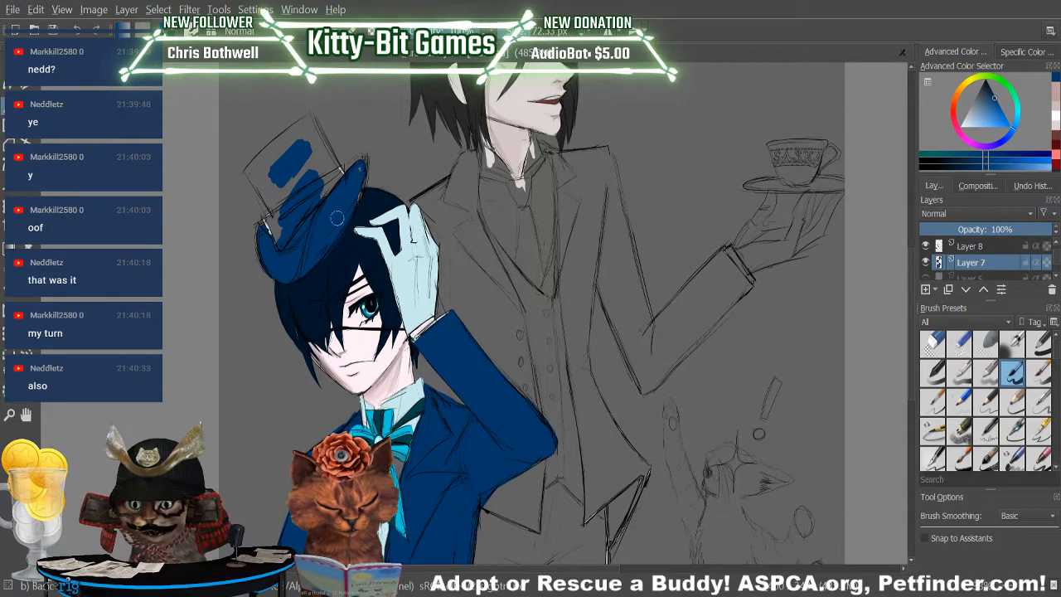
{"action": "left_click_drag", "start_coordinate": [359, 181], "coordinate": [357, 193]}
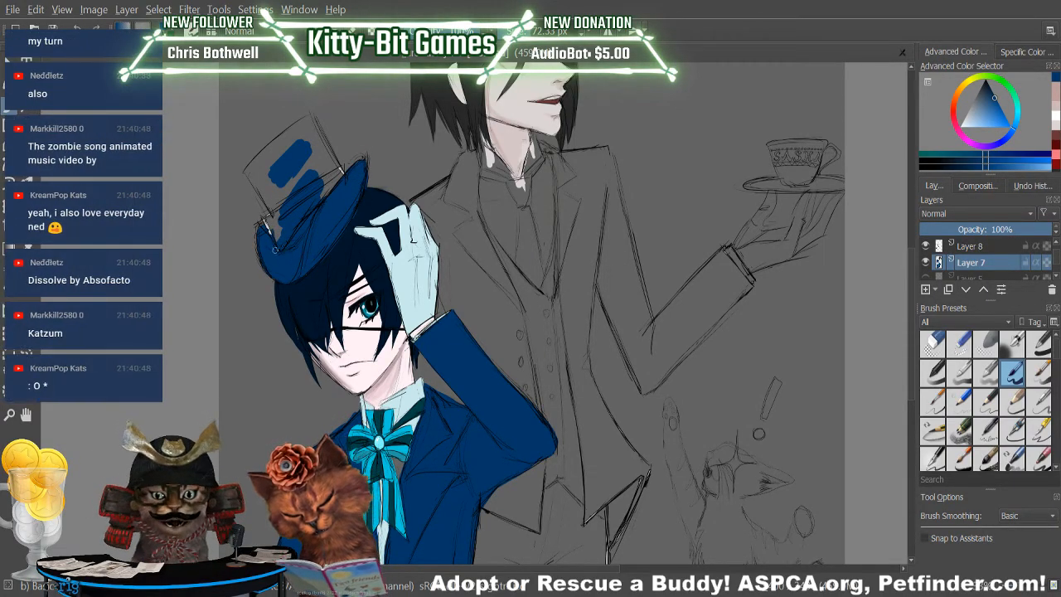
Fill the top hat's band and crown with the same dark blue up to the sketched top edge.
{"action": "mouse_move", "coordinate": [272, 236]}
{"action": "left_mouse_down"}
{"action": "mouse_move", "coordinate": [273, 191]}
{"action": "mouse_move", "coordinate": [285, 215]}
{"action": "mouse_move", "coordinate": [274, 184]}
{"action": "mouse_move", "coordinate": [283, 176]}
{"action": "mouse_move", "coordinate": [281, 216]}
{"action": "mouse_move", "coordinate": [296, 148]}
{"action": "mouse_move", "coordinate": [287, 182]}
{"action": "mouse_move", "coordinate": [308, 157]}
{"action": "mouse_move", "coordinate": [329, 162]}
{"action": "mouse_move", "coordinate": [313, 181]}
{"action": "mouse_move", "coordinate": [347, 189]}
{"action": "mouse_move", "coordinate": [318, 143]}
{"action": "mouse_move", "coordinate": [345, 183]}
{"action": "left_mouse_up"}
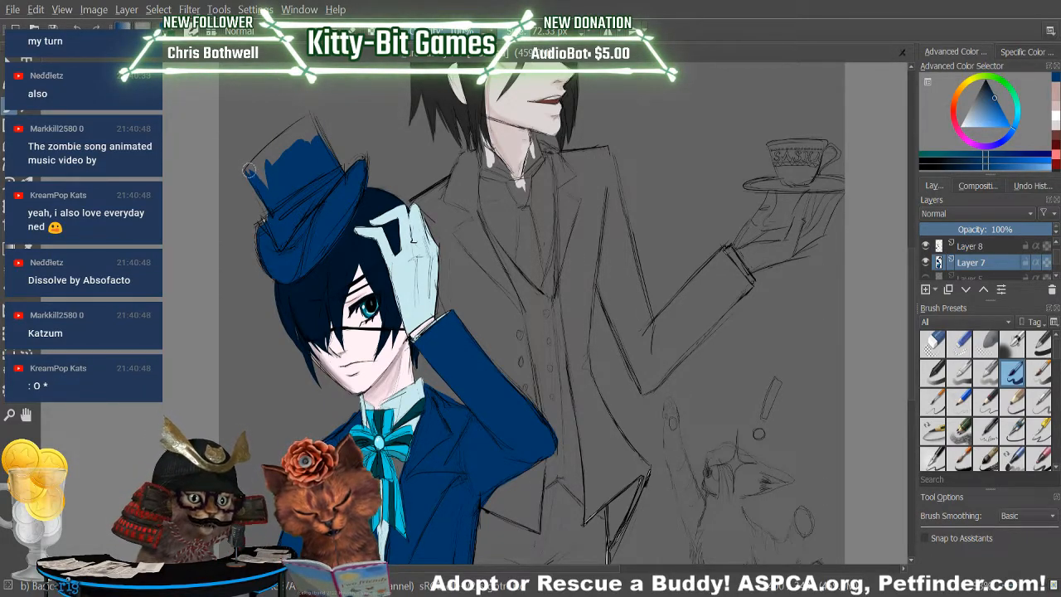
{"action": "left_click_drag", "start_coordinate": [249, 172], "coordinate": [286, 127]}
{"action": "key", "text": "ctrl+z"}
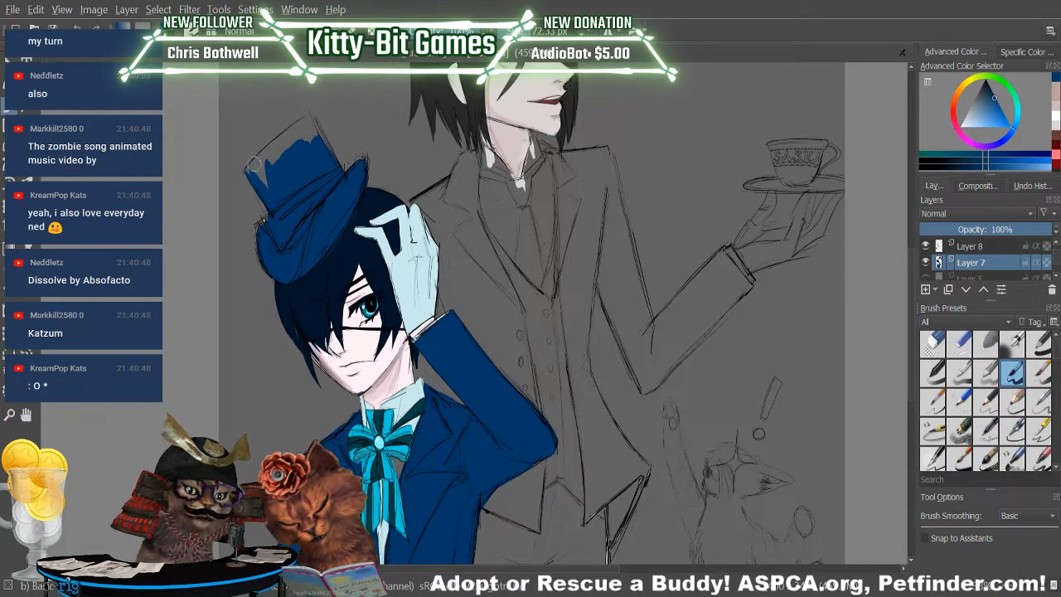
{"action": "key", "text": "ctrl+shift+z"}
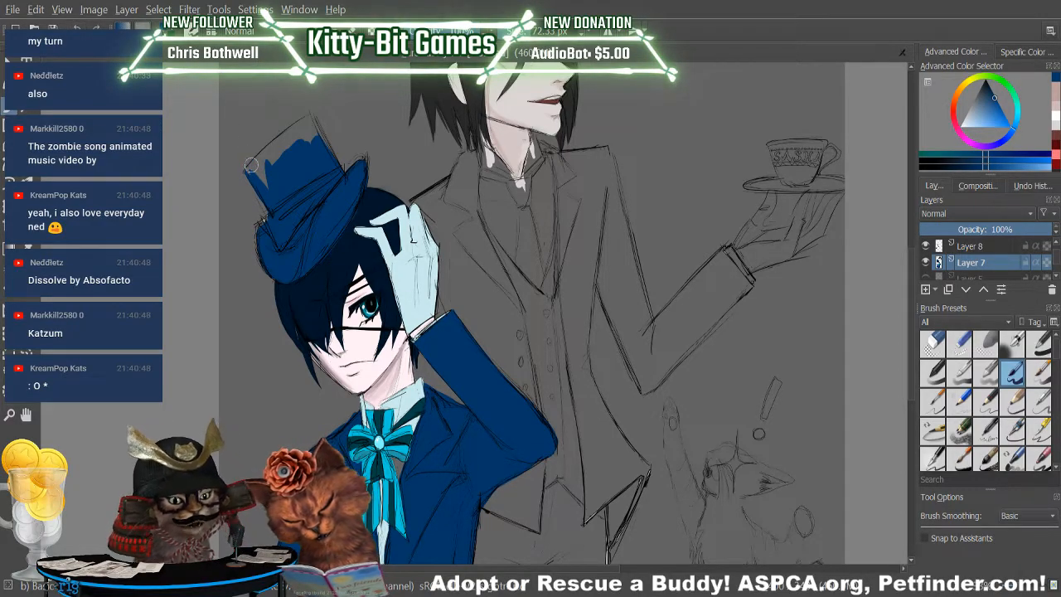
{"action": "mouse_move", "coordinate": [253, 166]}
{"action": "left_mouse_down"}
{"action": "mouse_move", "coordinate": [322, 100]}
{"action": "mouse_move", "coordinate": [253, 166]}
{"action": "mouse_move", "coordinate": [264, 154]}
{"action": "mouse_move", "coordinate": [255, 172]}
{"action": "mouse_move", "coordinate": [271, 176]}
{"action": "mouse_move", "coordinate": [268, 189]}
{"action": "mouse_move", "coordinate": [330, 90]}
{"action": "mouse_move", "coordinate": [297, 153]}
{"action": "mouse_move", "coordinate": [297, 137]}
{"action": "mouse_move", "coordinate": [287, 145]}
{"action": "mouse_move", "coordinate": [318, 112]}
{"action": "mouse_move", "coordinate": [290, 141]}
{"action": "mouse_move", "coordinate": [318, 116]}
{"action": "mouse_move", "coordinate": [294, 135]}
{"action": "mouse_move", "coordinate": [314, 115]}
{"action": "mouse_move", "coordinate": [305, 142]}
{"action": "mouse_move", "coordinate": [310, 123]}
{"action": "mouse_move", "coordinate": [347, 177]}
{"action": "mouse_move", "coordinate": [322, 136]}
{"action": "left_mouse_up"}
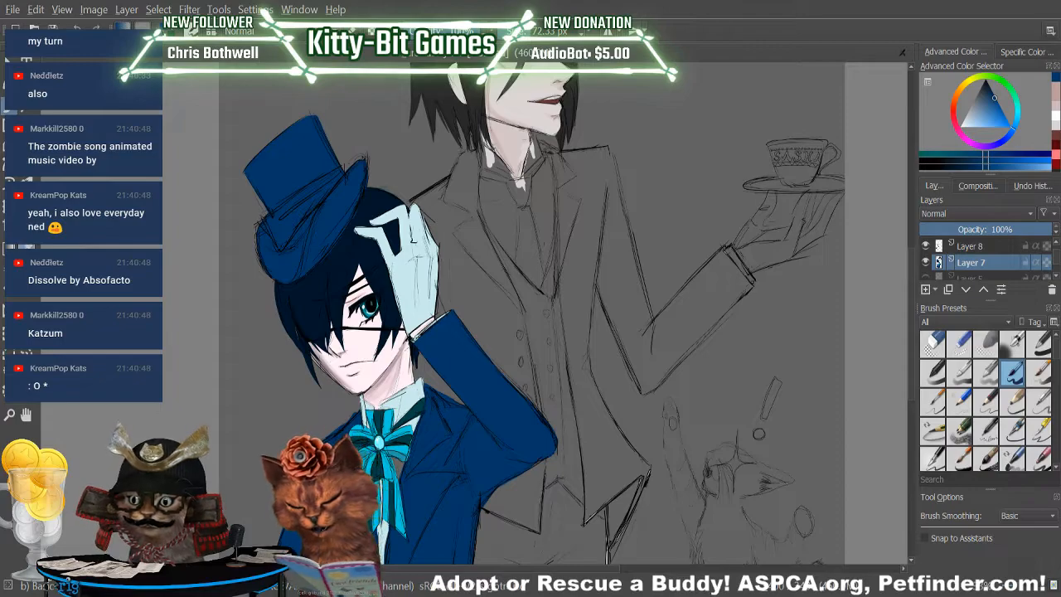
Sample the bright cyan of the boy's bow and fill the band around the top hat with it.
{"action": "key", "text": "p"}
{"action": "left_click", "coordinate": [399, 391]}
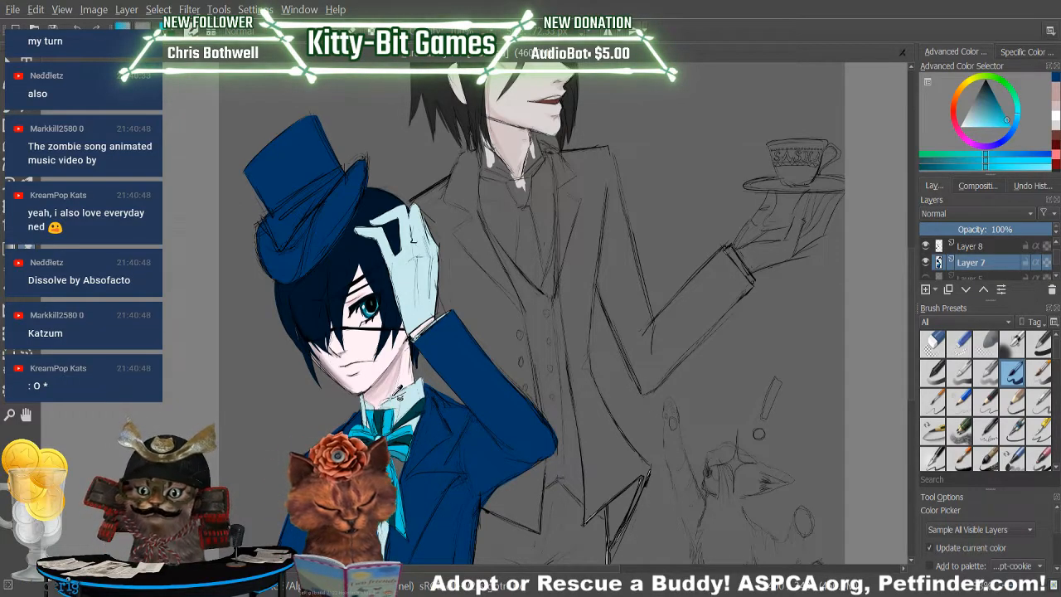
{"action": "key", "text": "b"}
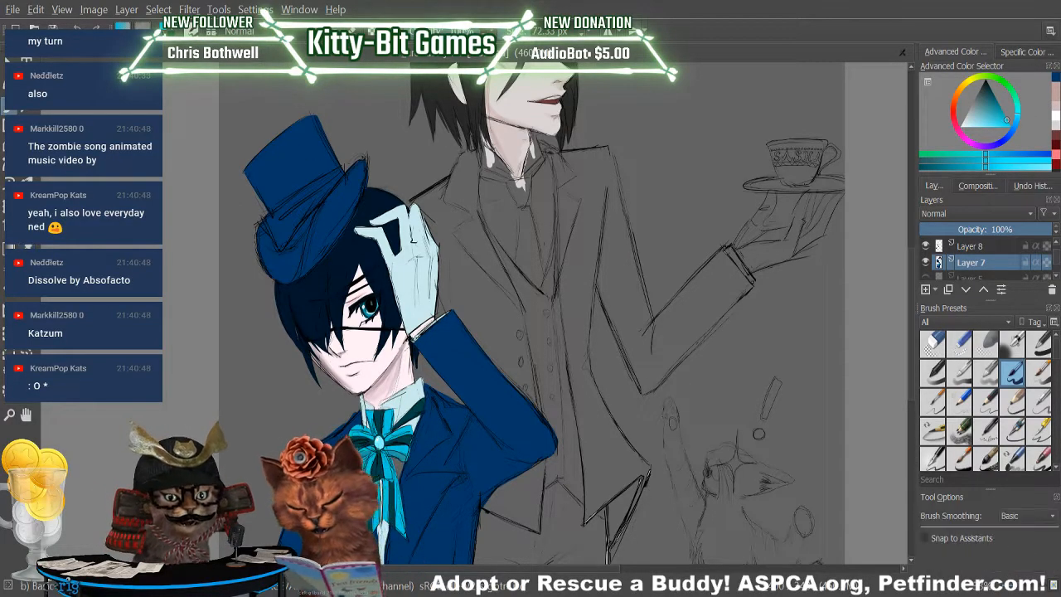
{"action": "mouse_move", "coordinate": [272, 245]}
{"action": "left_mouse_down"}
{"action": "mouse_move", "coordinate": [267, 217]}
{"action": "mouse_move", "coordinate": [274, 249]}
{"action": "left_mouse_up"}
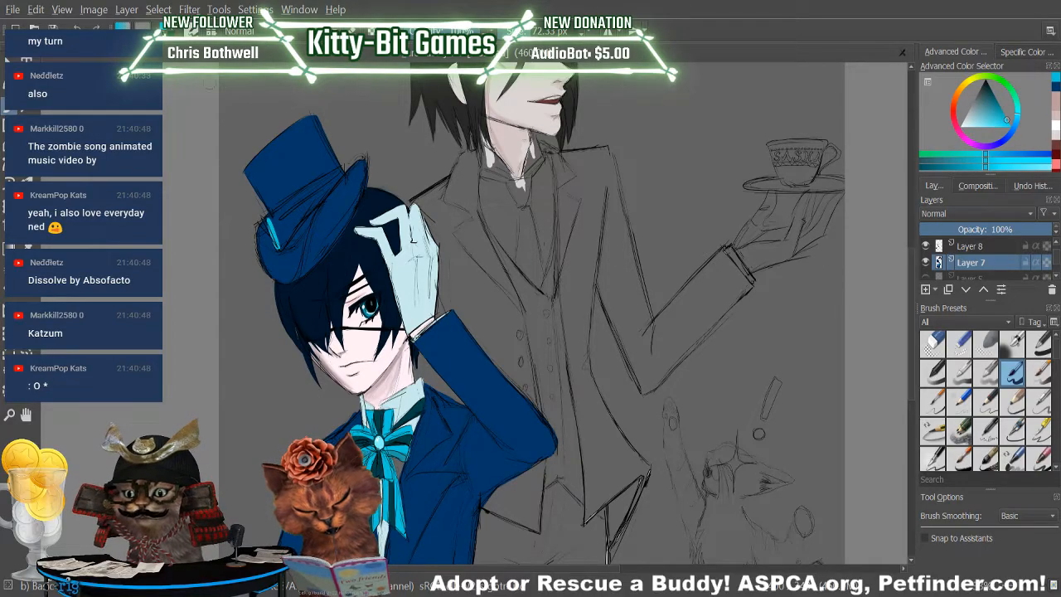
{"action": "key", "text": "ctrl+z"}
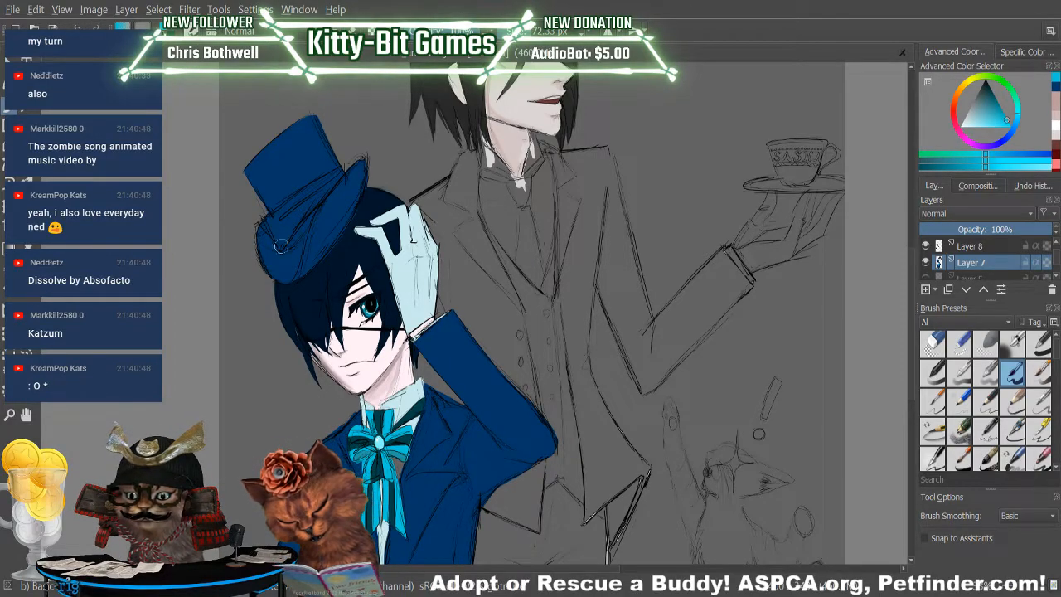
{"action": "mouse_move", "coordinate": [265, 221]}
{"action": "left_mouse_down"}
{"action": "mouse_move", "coordinate": [280, 249]}
{"action": "mouse_move", "coordinate": [301, 193]}
{"action": "mouse_move", "coordinate": [315, 186]}
{"action": "mouse_move", "coordinate": [290, 205]}
{"action": "mouse_move", "coordinate": [279, 247]}
{"action": "mouse_move", "coordinate": [338, 173]}
{"action": "mouse_move", "coordinate": [280, 209]}
{"action": "mouse_move", "coordinate": [287, 204]}
{"action": "left_mouse_up"}
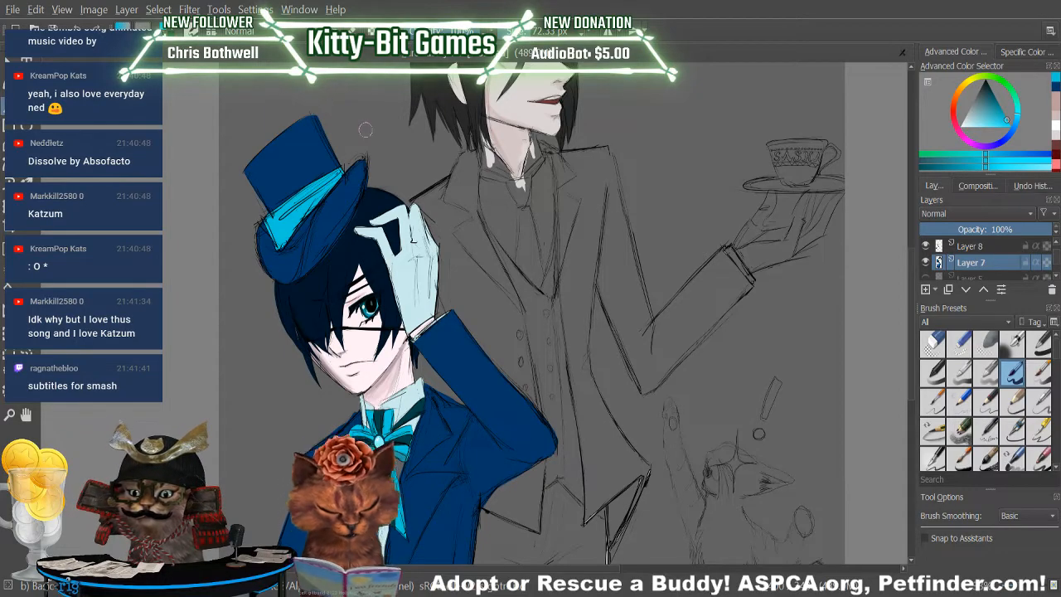
{"action": "left_click_drag", "start_coordinate": [287, 241], "coordinate": [292, 229]}
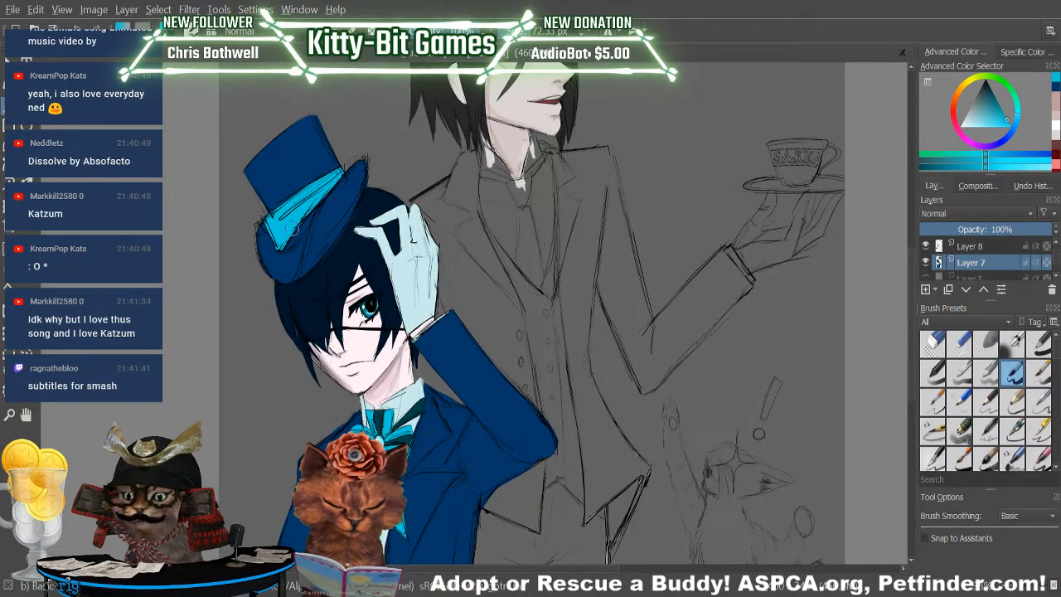
Sample the dark teal from the bow and paint dark stripes along the hat's cyan band.
{"action": "key", "text": "p"}
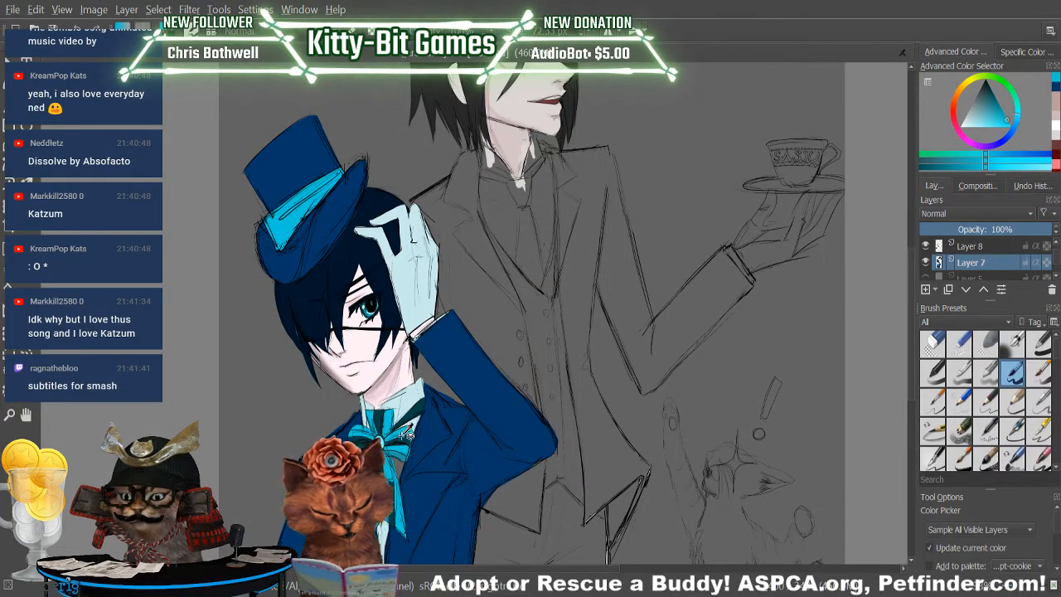
{"action": "left_click", "coordinate": [409, 431]}
{"action": "key", "text": "b"}
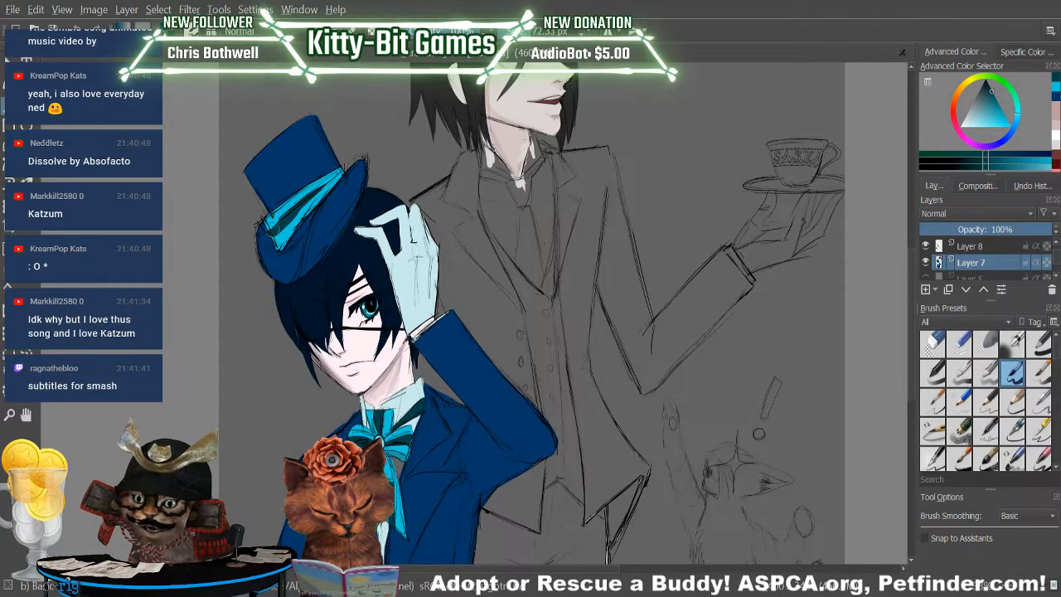
{"action": "left_click_drag", "start_coordinate": [284, 230], "coordinate": [343, 169]}
{"action": "left_click_drag", "start_coordinate": [308, 202], "coordinate": [335, 181]}
{"action": "mouse_move", "coordinate": [275, 226]}
{"action": "left_mouse_down"}
{"action": "mouse_move", "coordinate": [319, 179]}
{"action": "mouse_move", "coordinate": [282, 223]}
{"action": "mouse_move", "coordinate": [350, 165]}
{"action": "mouse_move", "coordinate": [314, 194]}
{"action": "mouse_move", "coordinate": [340, 172]}
{"action": "left_mouse_up"}
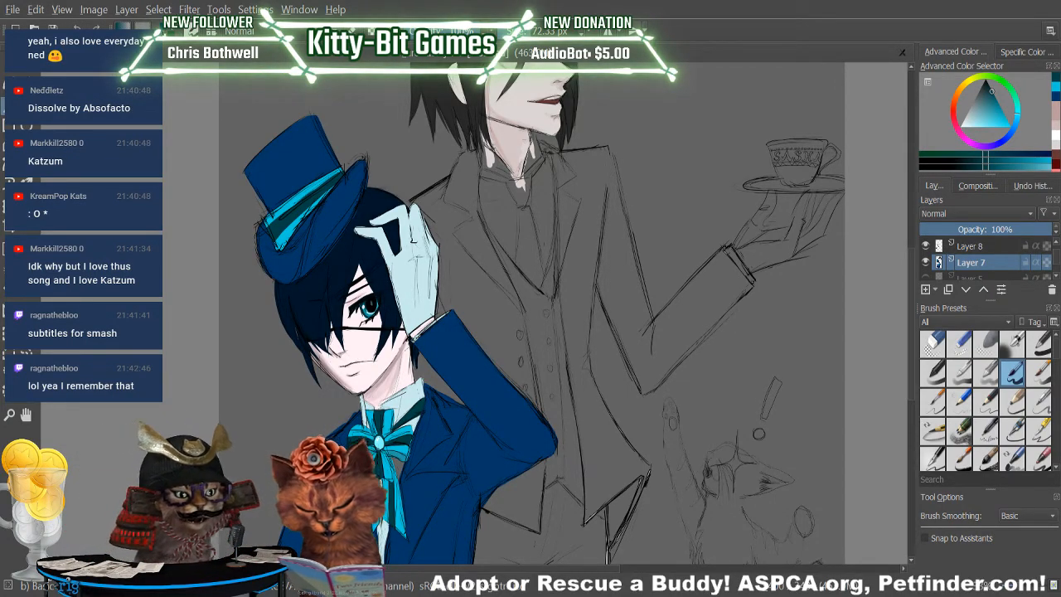
Switch to the large multiply-mode adjust brush preset for shading the colours on Layer 7.
{"action": "left_click", "coordinate": [8, 269]}
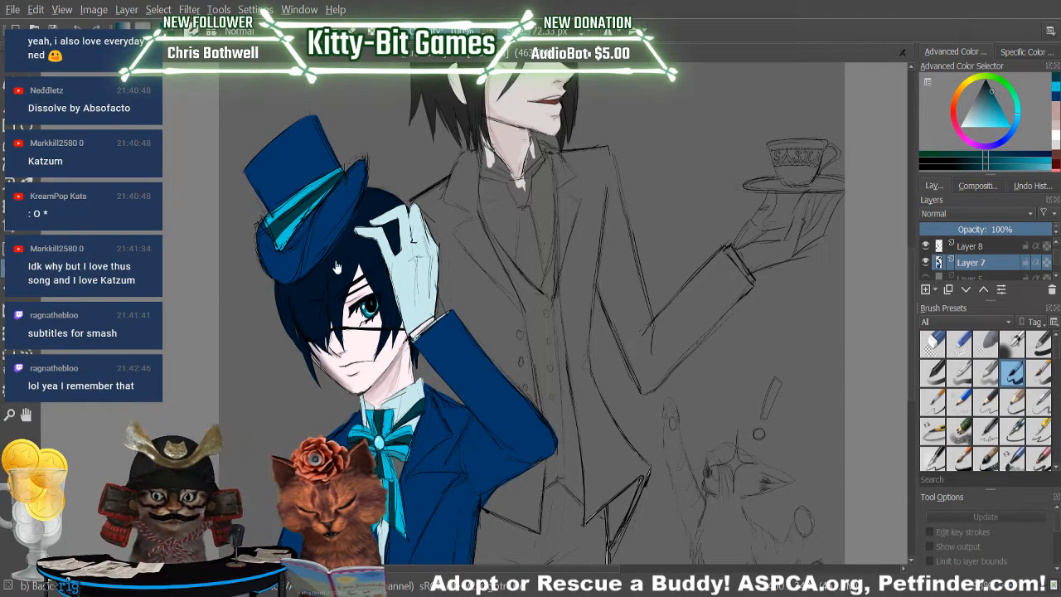
{"action": "key", "text": "b"}
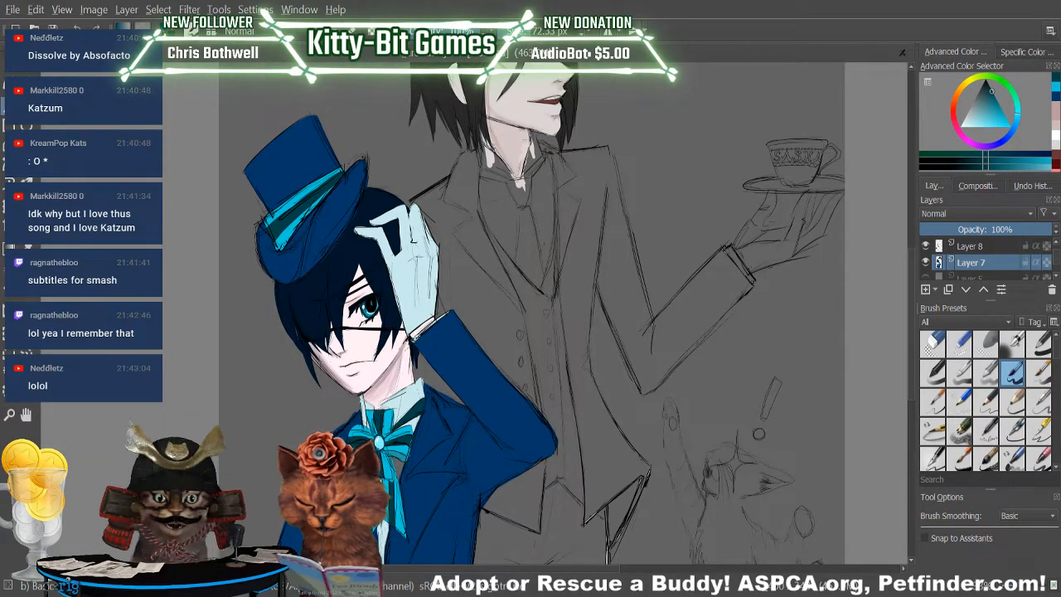
{"action": "scroll", "coordinate": [1052, 365], "scroll_direction": "down", "scroll_amount": 5}
{"action": "scroll", "coordinate": [1053, 414], "scroll_direction": "down", "scroll_amount": 5}
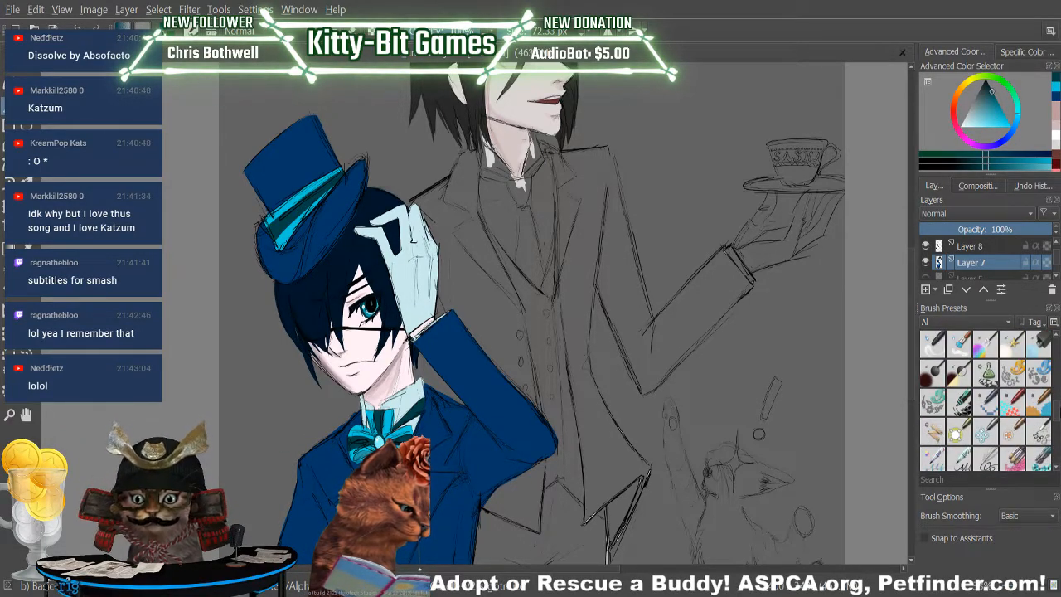
{"action": "left_click", "coordinate": [934, 373]}
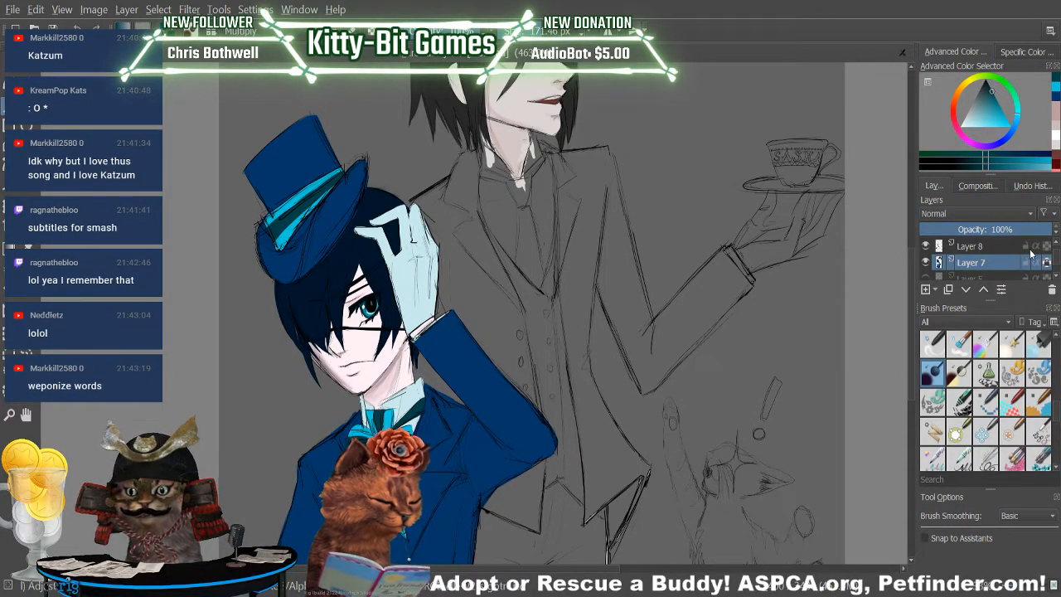
Try soft dark shading across the top hat's brim, band and crown with the multiply brush at reduced opacity.
{"action": "mouse_move", "coordinate": [274, 239]}
{"action": "left_mouse_down"}
{"action": "mouse_move", "coordinate": [267, 248]}
{"action": "mouse_move", "coordinate": [286, 263]}
{"action": "mouse_move", "coordinate": [300, 170]}
{"action": "mouse_move", "coordinate": [324, 215]}
{"action": "left_mouse_up"}
{"action": "left_click", "coordinate": [78, 27]}
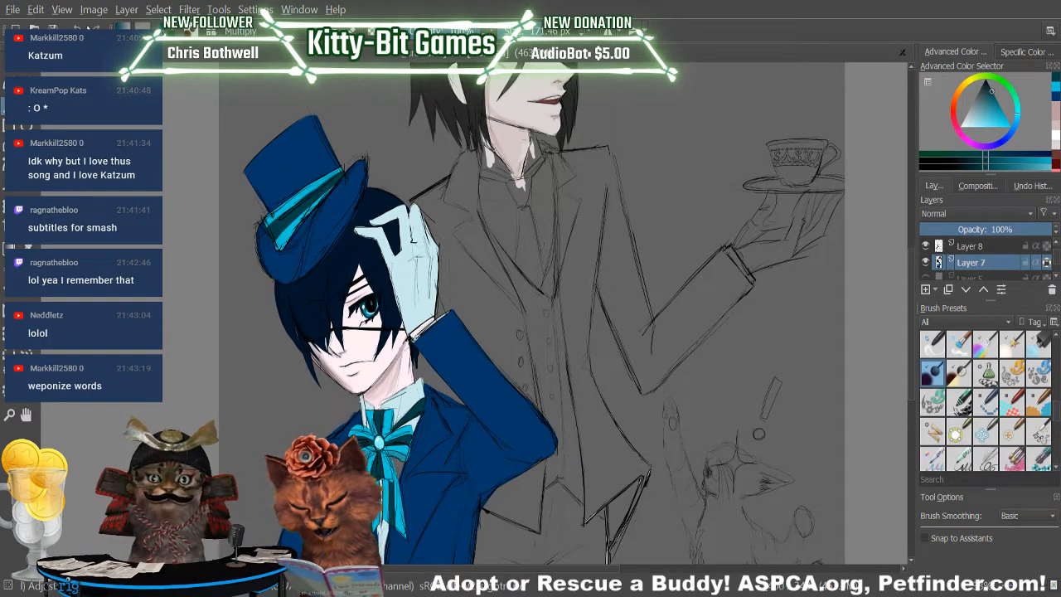
{"action": "left_click_drag", "start_coordinate": [462, 32], "coordinate": [449, 31]}
{"action": "mouse_move", "coordinate": [265, 256]}
{"action": "left_mouse_down"}
{"action": "mouse_move", "coordinate": [265, 228]}
{"action": "mouse_move", "coordinate": [284, 253]}
{"action": "mouse_move", "coordinate": [282, 191]}
{"action": "mouse_move", "coordinate": [284, 267]}
{"action": "mouse_move", "coordinate": [275, 251]}
{"action": "mouse_move", "coordinate": [315, 229]}
{"action": "mouse_move", "coordinate": [333, 193]}
{"action": "mouse_move", "coordinate": [294, 266]}
{"action": "mouse_move", "coordinate": [341, 201]}
{"action": "left_mouse_up"}
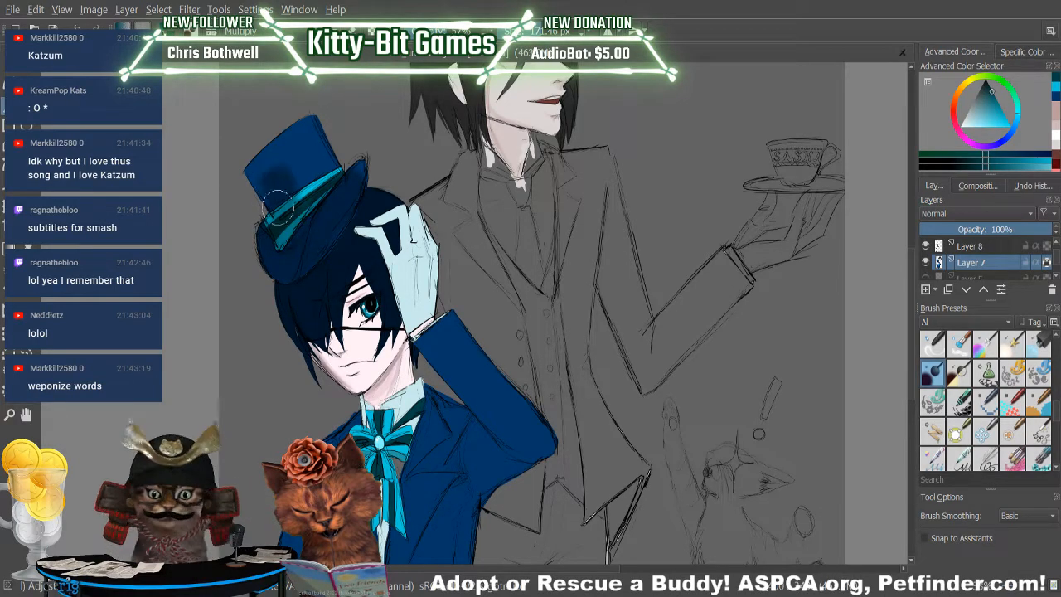
{"action": "mouse_move", "coordinate": [257, 163]}
{"action": "left_mouse_down"}
{"action": "mouse_move", "coordinate": [297, 147]}
{"action": "mouse_move", "coordinate": [298, 210]}
{"action": "mouse_move", "coordinate": [314, 212]}
{"action": "mouse_move", "coordinate": [352, 135]}
{"action": "left_mouse_up"}
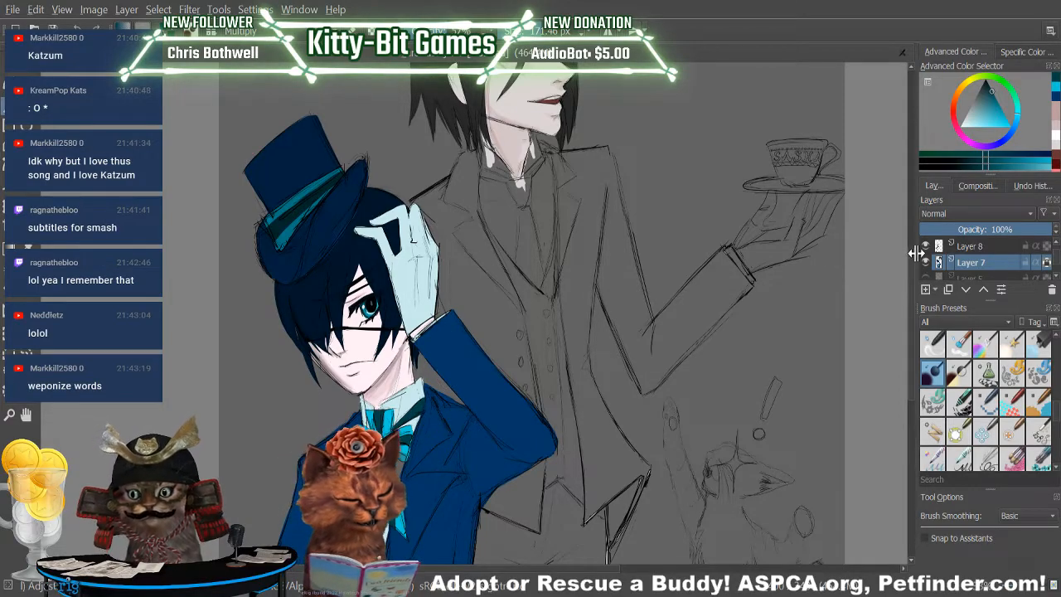
Undo the soft dark shading on the boy's top hat.
{"action": "left_click_drag", "start_coordinate": [916, 277], "coordinate": [912, 277]}
{"action": "scroll", "coordinate": [580, 314], "scroll_direction": "down", "scroll_amount": 5}
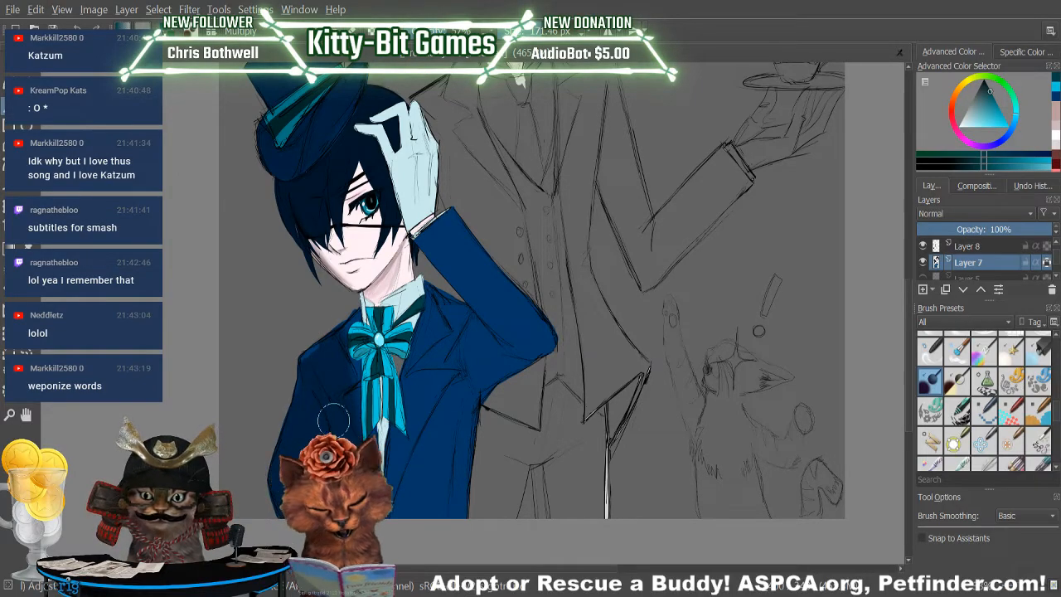
{"action": "mouse_move", "coordinate": [906, 327]}
{"action": "left_mouse_down"}
{"action": "mouse_move", "coordinate": [913, 281]}
{"action": "mouse_move", "coordinate": [905, 312]}
{"action": "left_mouse_up"}
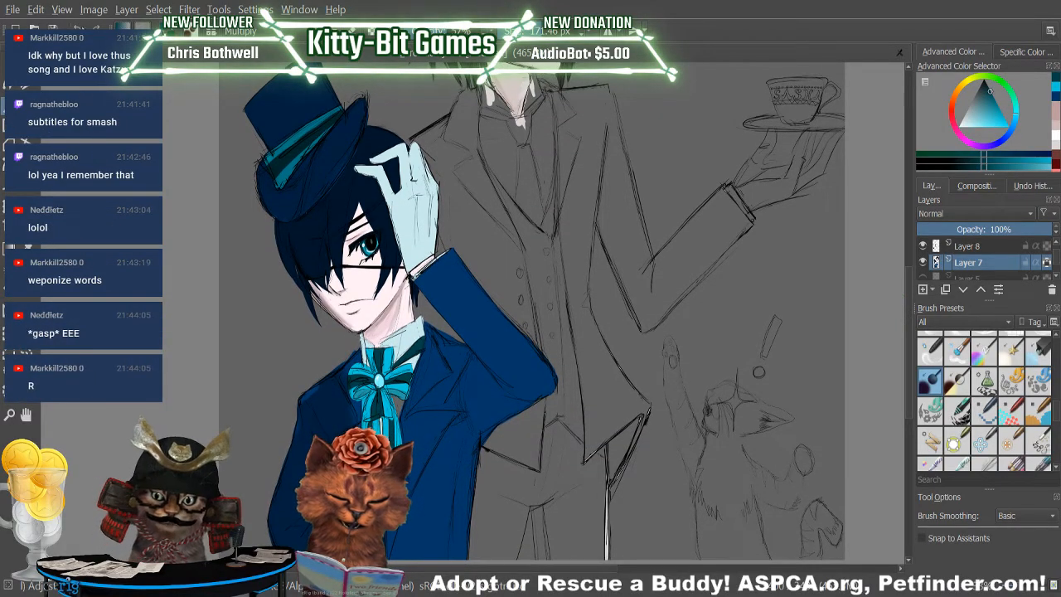
{"action": "key", "text": "ctrl+z"}
{"action": "key", "text": "ctrl+z"}
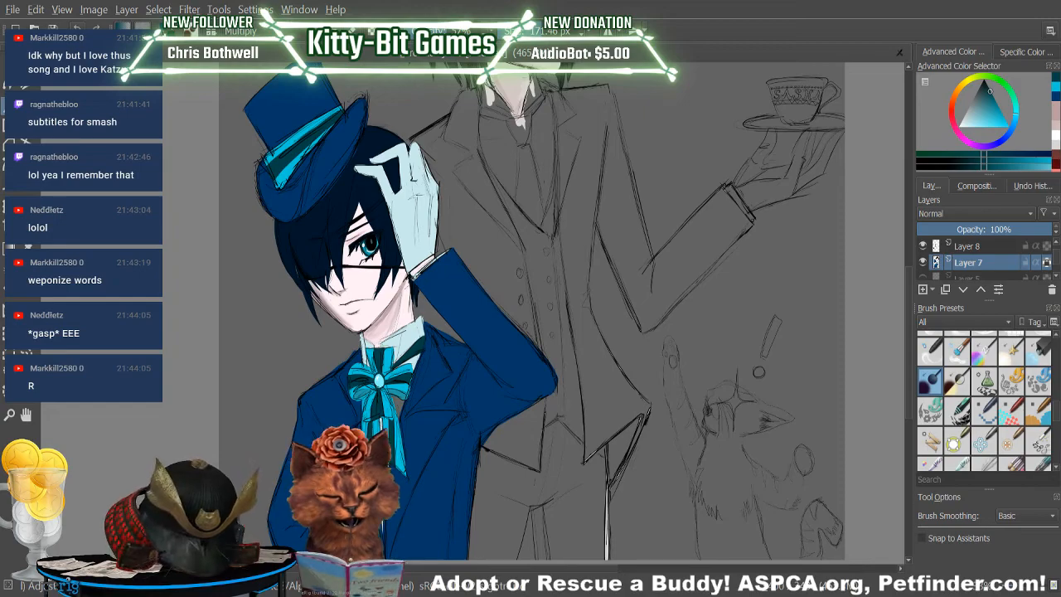
Shade the folds of the boy's jacket using the multiply brush at a size of 21.43 px.
{"action": "mouse_move", "coordinate": [910, 339]}
{"action": "left_mouse_down"}
{"action": "mouse_move", "coordinate": [912, 329]}
{"action": "mouse_move", "coordinate": [912, 363]}
{"action": "left_mouse_up"}
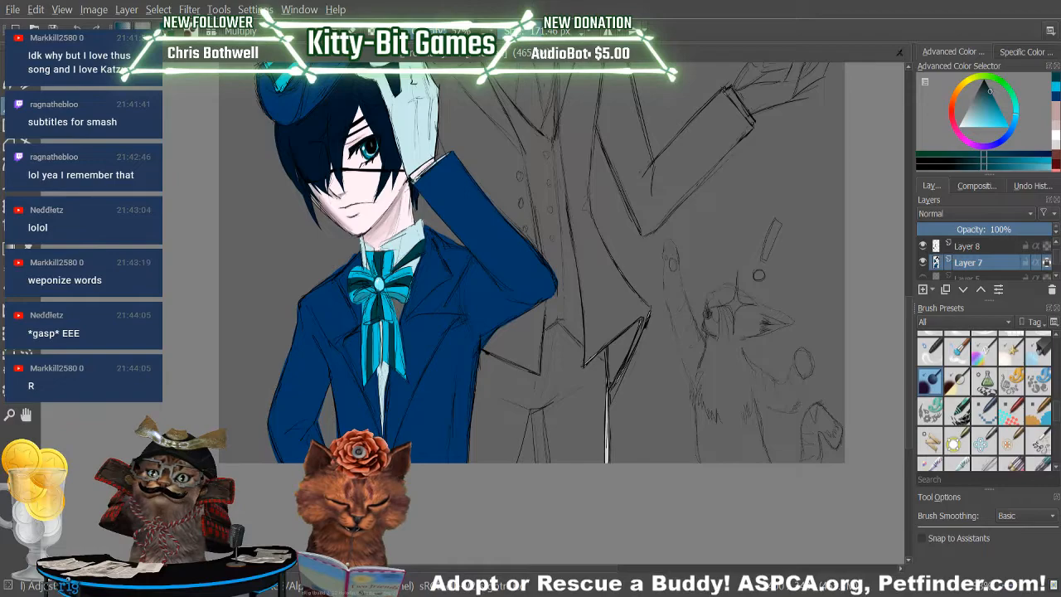
{"action": "mouse_move", "coordinate": [910, 312]}
{"action": "left_mouse_down"}
{"action": "mouse_move", "coordinate": [910, 244]}
{"action": "mouse_move", "coordinate": [915, 292]}
{"action": "left_mouse_up"}
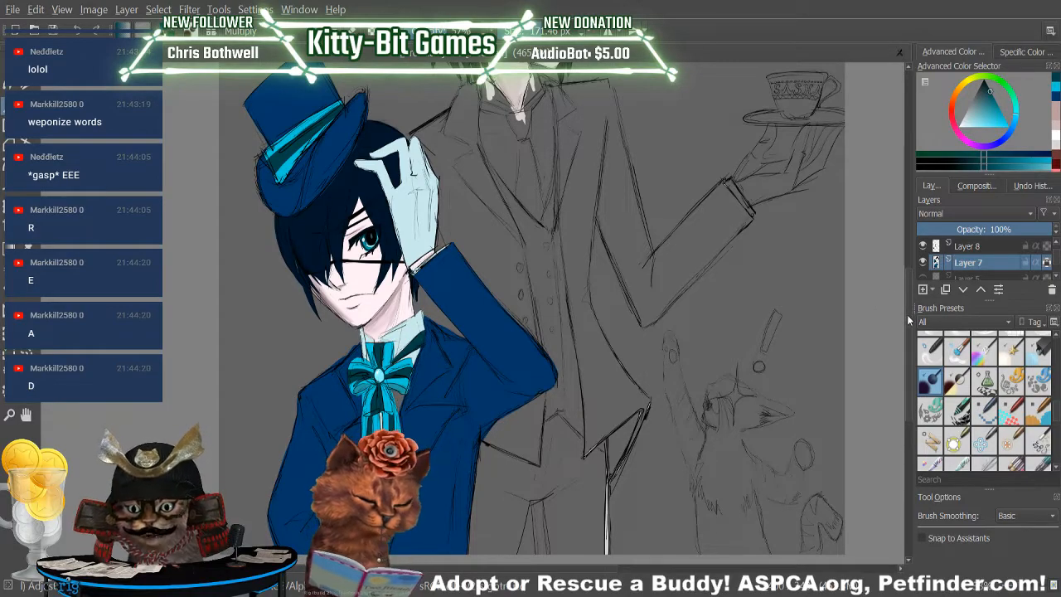
{"action": "mouse_move", "coordinate": [909, 311]}
{"action": "left_mouse_down"}
{"action": "mouse_move", "coordinate": [909, 293]}
{"action": "mouse_move", "coordinate": [909, 321]}
{"action": "left_mouse_up"}
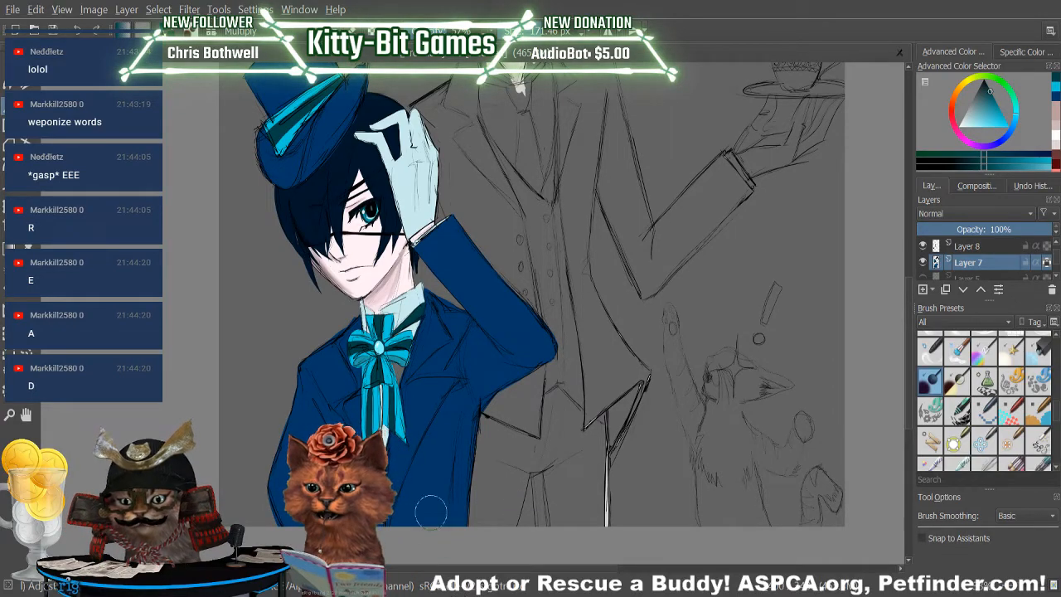
{"action": "scroll", "coordinate": [907, 323], "scroll_direction": "down", "scroll_amount": 3}
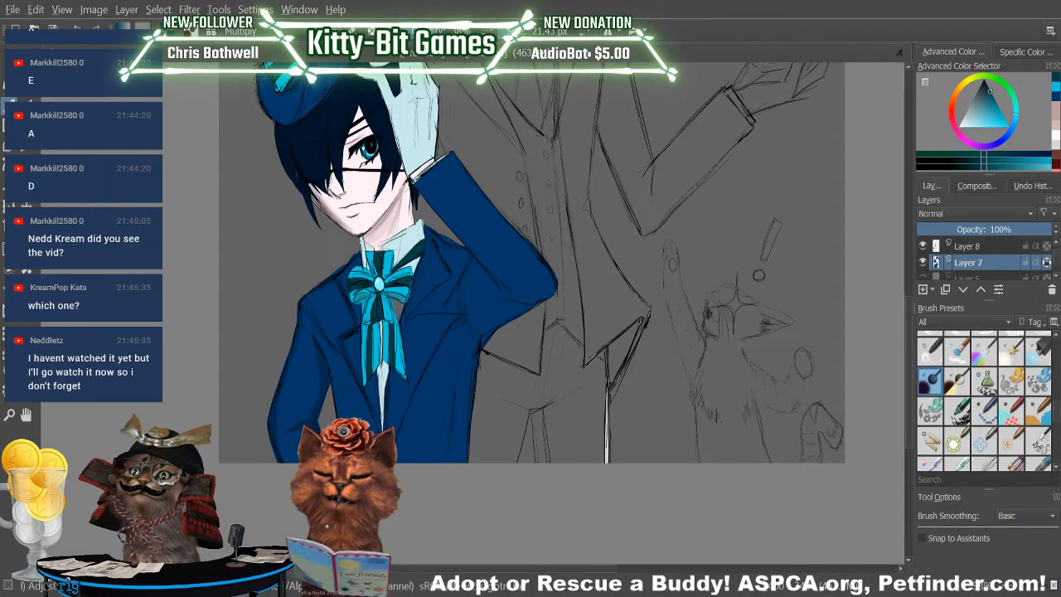
{"action": "scroll", "coordinate": [905, 319], "scroll_direction": "up", "scroll_amount": 5}
{"action": "left_click_drag", "start_coordinate": [921, 223], "coordinate": [906, 278]}
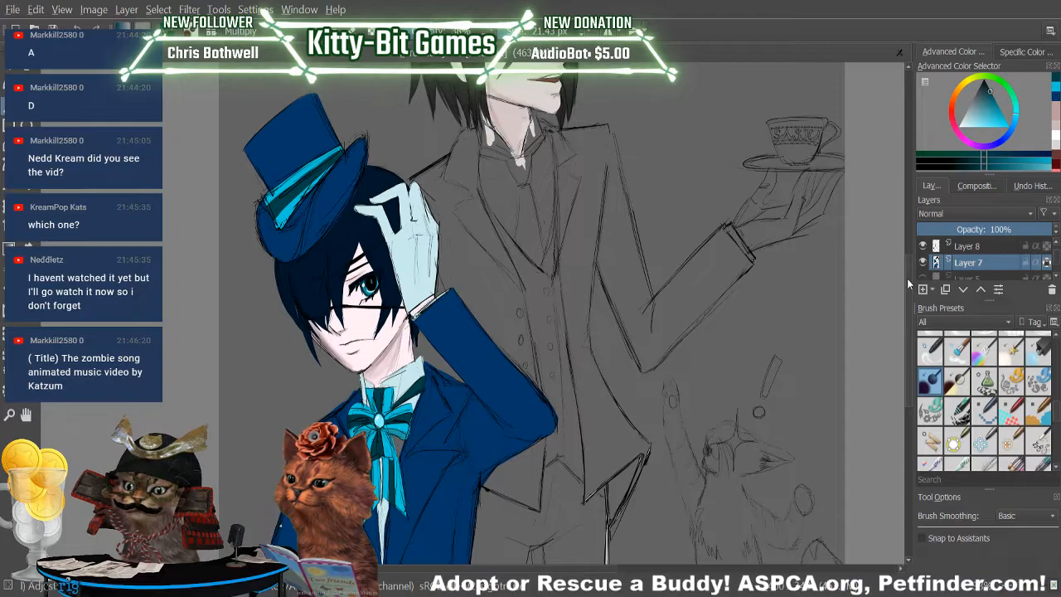
{"action": "left_click_drag", "start_coordinate": [907, 277], "coordinate": [881, 308]}
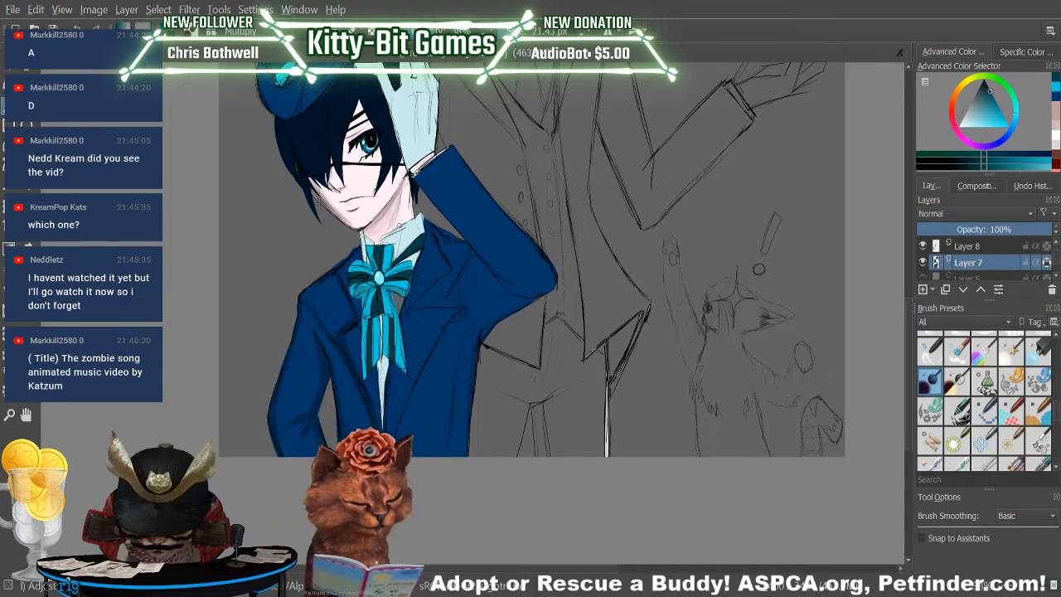
Sample the jacket's dark blue and switch to the pencil preset at 10 px.
{"action": "key", "text": "p"}
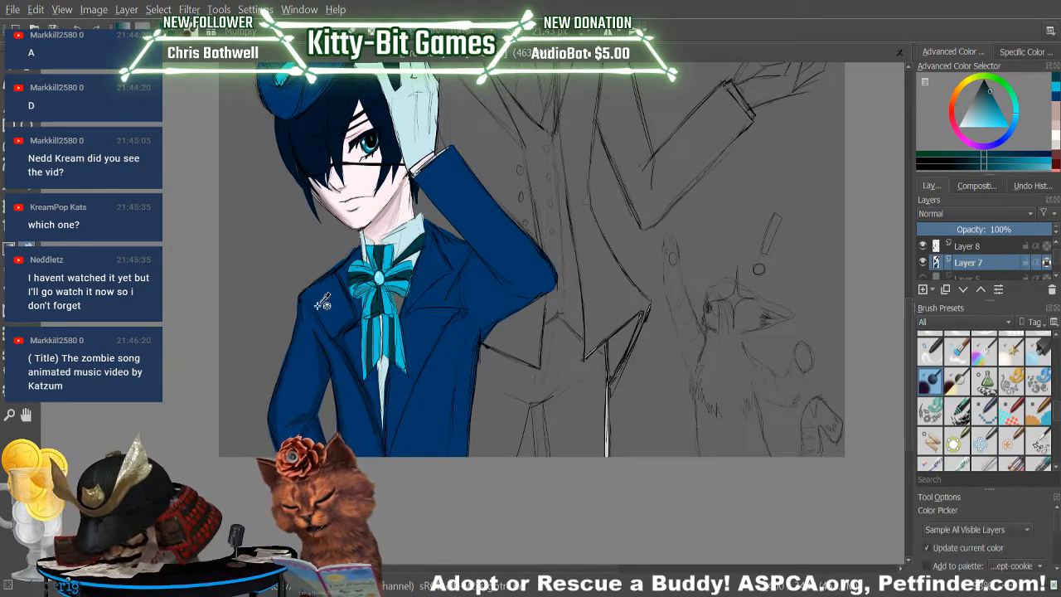
{"action": "left_click", "coordinate": [323, 303]}
{"action": "key", "text": "b"}
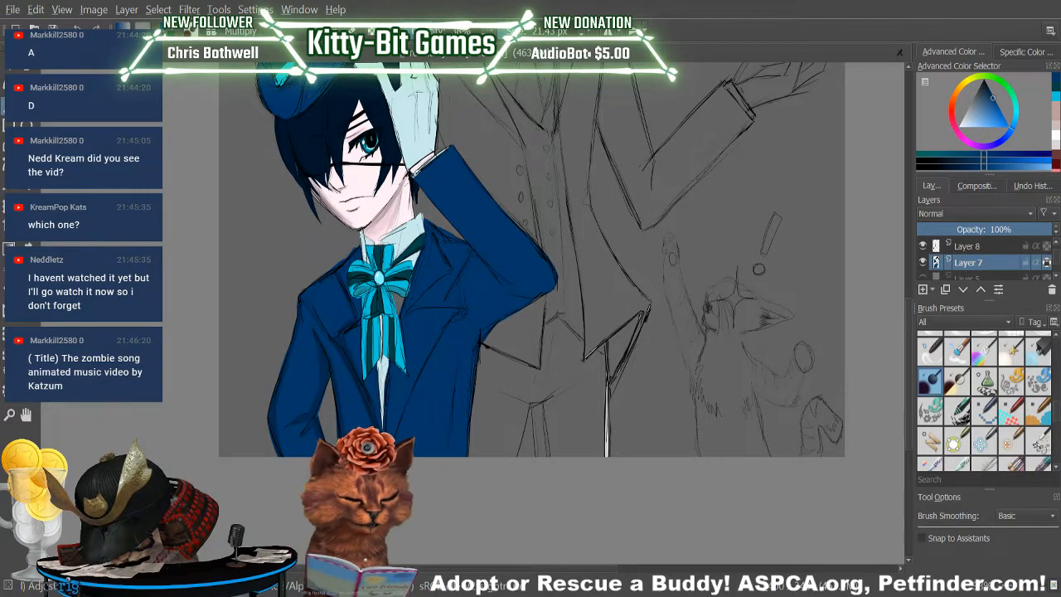
{"action": "left_click_drag", "start_coordinate": [1055, 410], "coordinate": [1058, 340]}
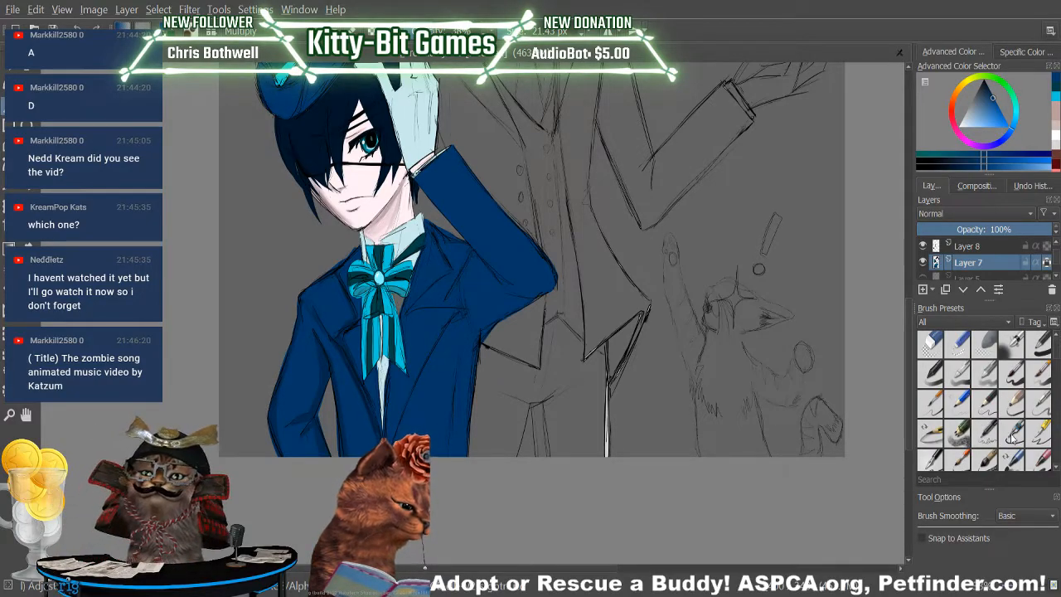
{"action": "left_click", "coordinate": [1011, 373]}
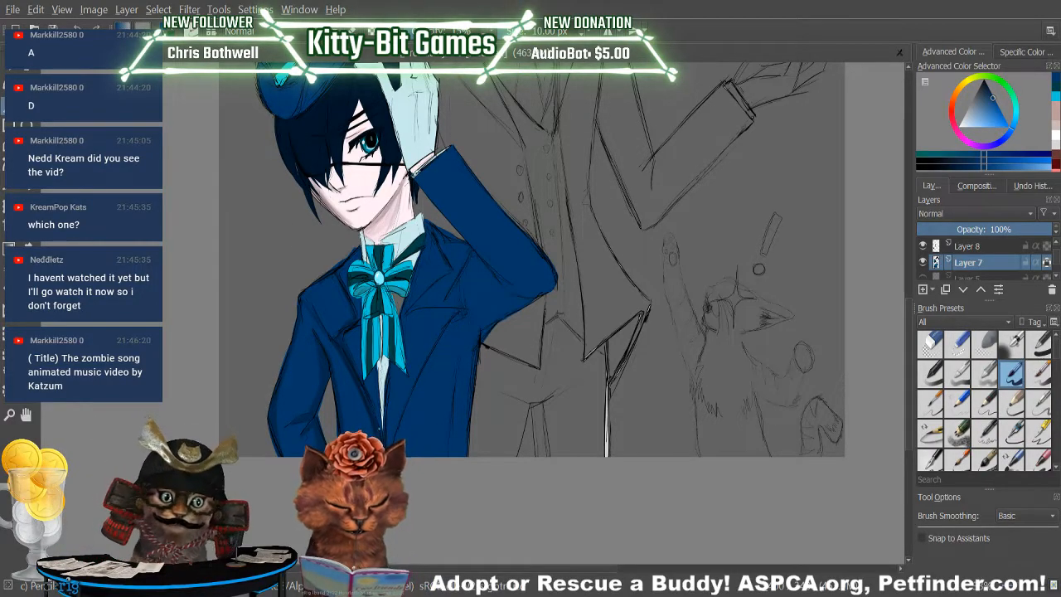
{"action": "left_click", "coordinate": [1055, 81]}
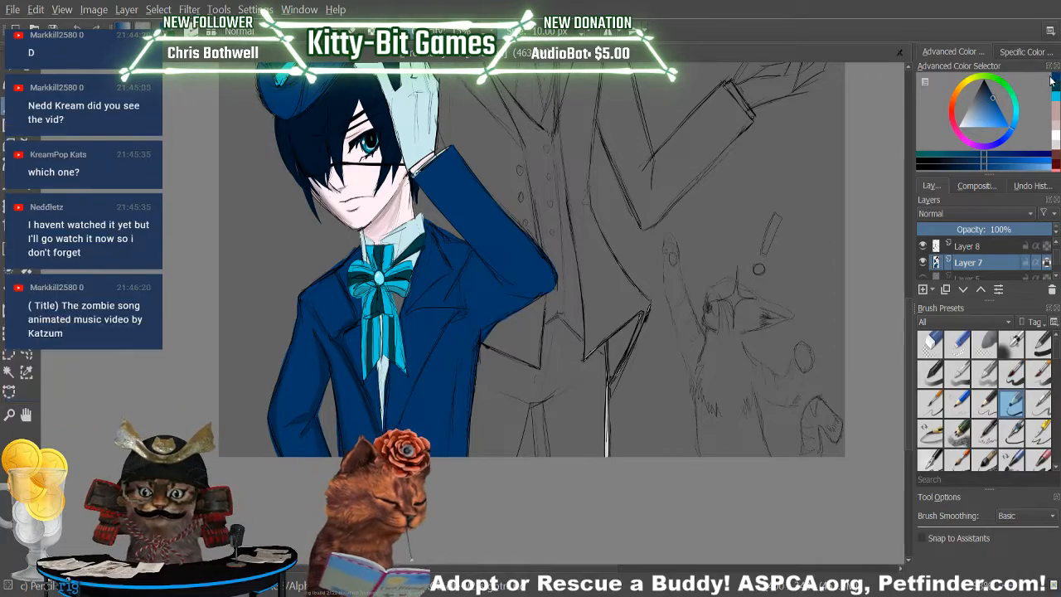
{"action": "key", "text": "p"}
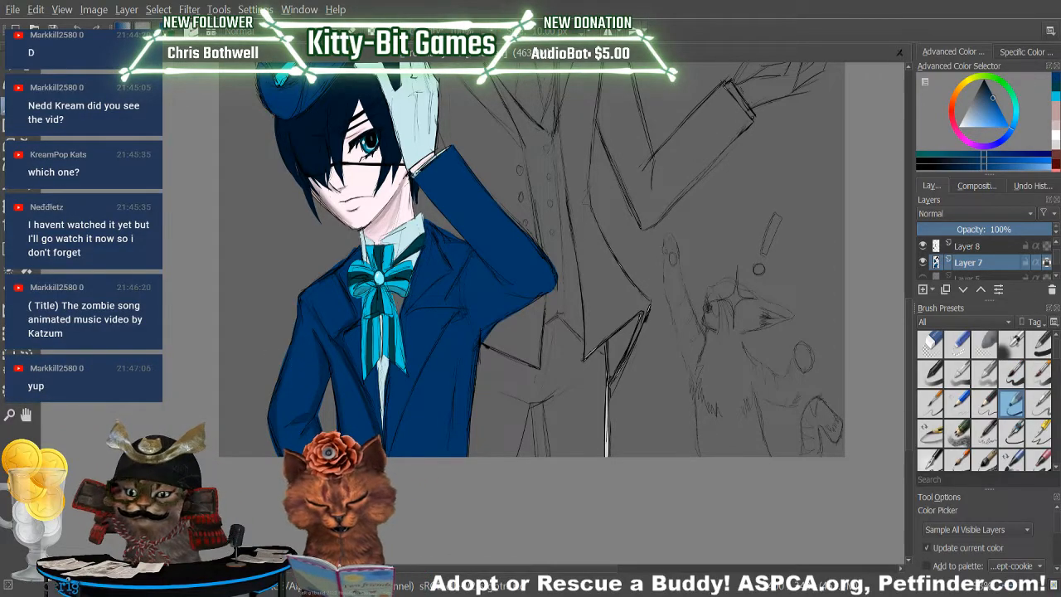
{"action": "key", "text": "b"}
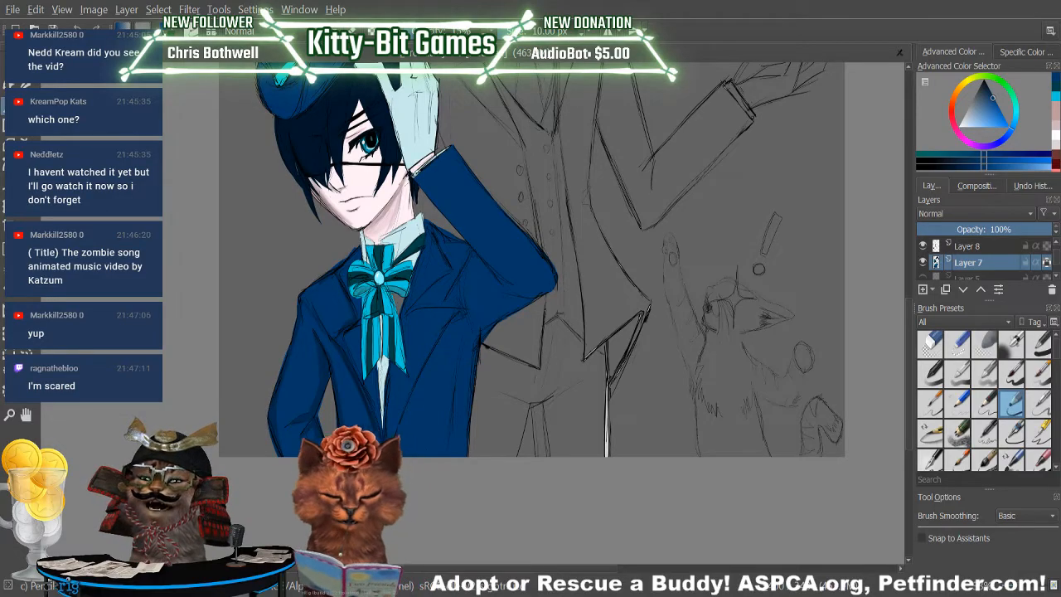
Touch up the jacket's folds, lapels and sleeve with the pencil, sampling blues from the jacket's front and raised sleeve.
{"action": "scroll", "coordinate": [906, 369], "scroll_direction": "up", "scroll_amount": 5}
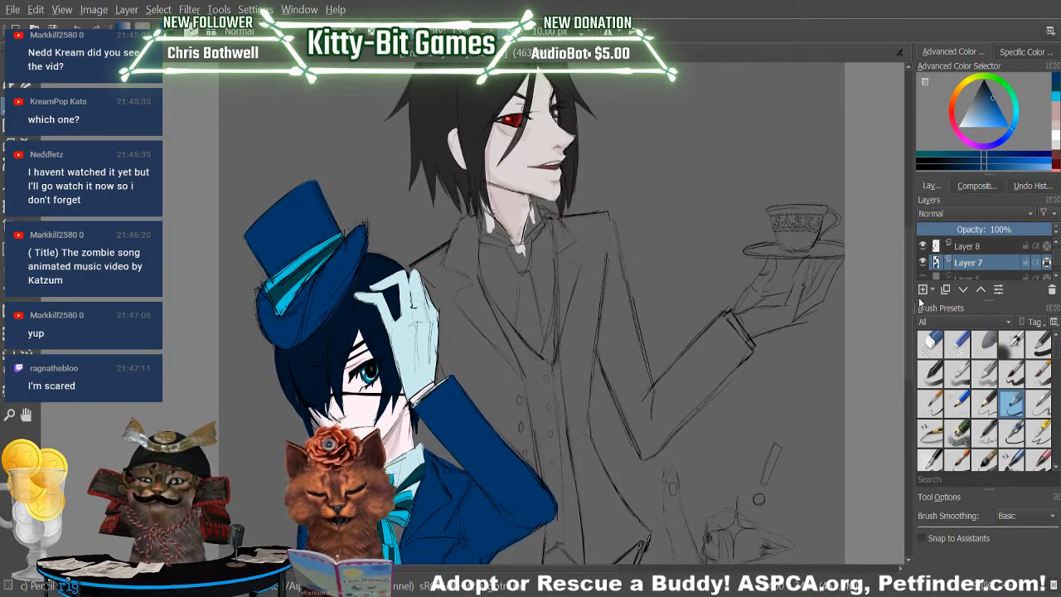
{"action": "scroll", "coordinate": [906, 338], "scroll_direction": "down", "scroll_amount": 3}
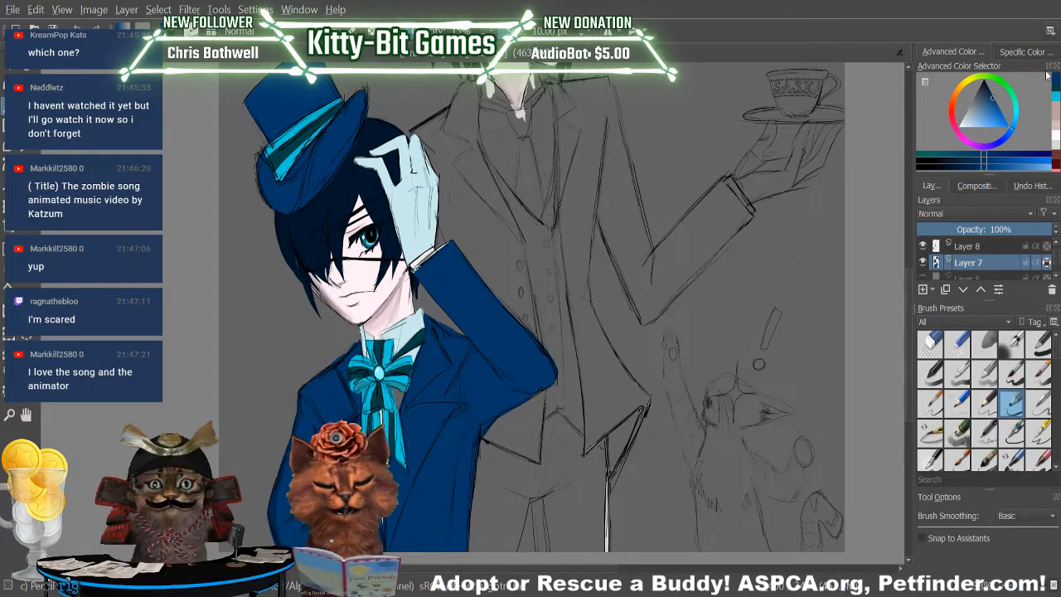
{"action": "key", "text": "p"}
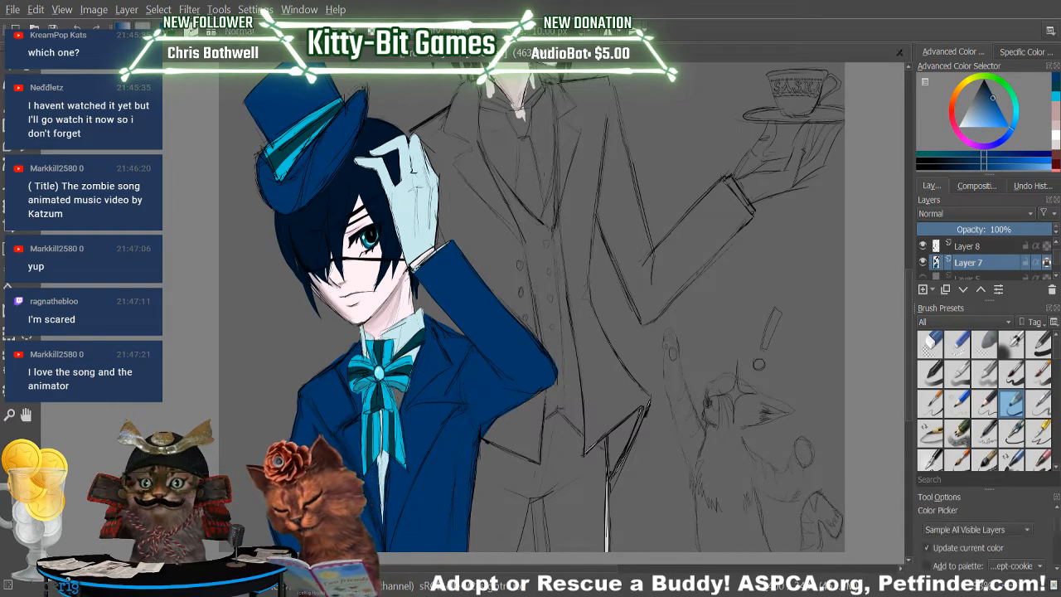
{"action": "left_click", "coordinate": [334, 451]}
{"action": "key", "text": "b"}
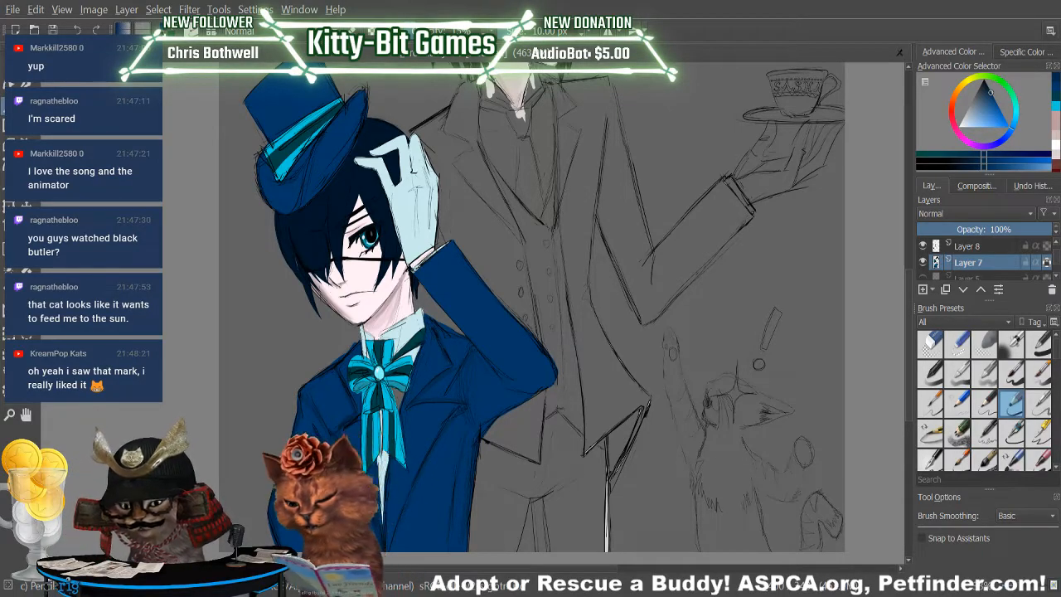
{"action": "key", "text": "p"}
{"action": "left_click", "coordinate": [507, 339]}
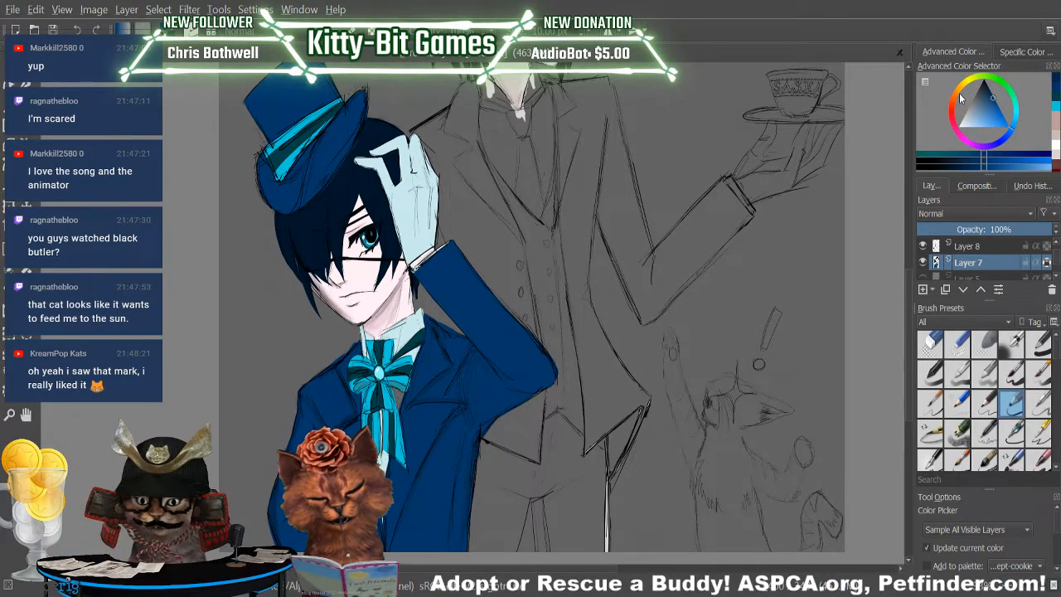
{"action": "key", "text": "b"}
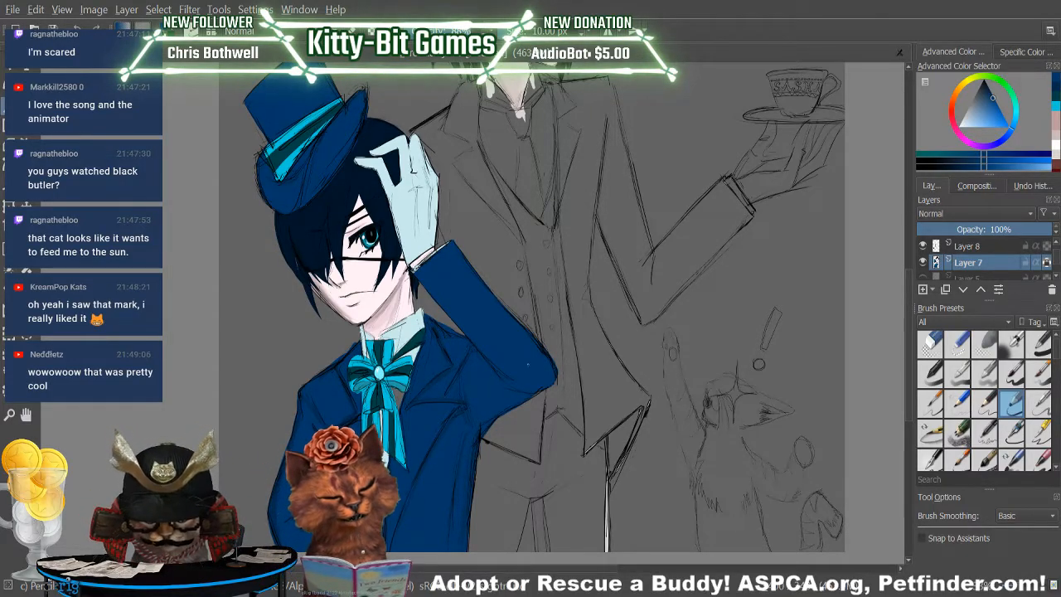
Erase the stray paint along the jacket's shoulder beside the collar and return to the pencil preset.
{"action": "left_click", "coordinate": [930, 344]}
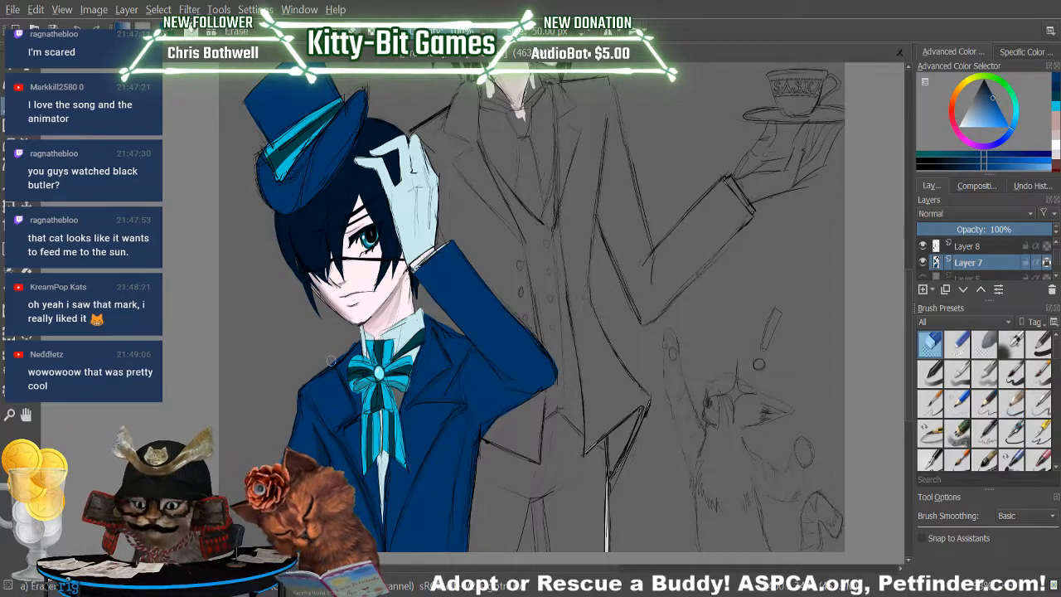
{"action": "mouse_move", "coordinate": [351, 342]}
{"action": "left_mouse_down"}
{"action": "mouse_move", "coordinate": [325, 365]}
{"action": "mouse_move", "coordinate": [354, 341]}
{"action": "left_mouse_up"}
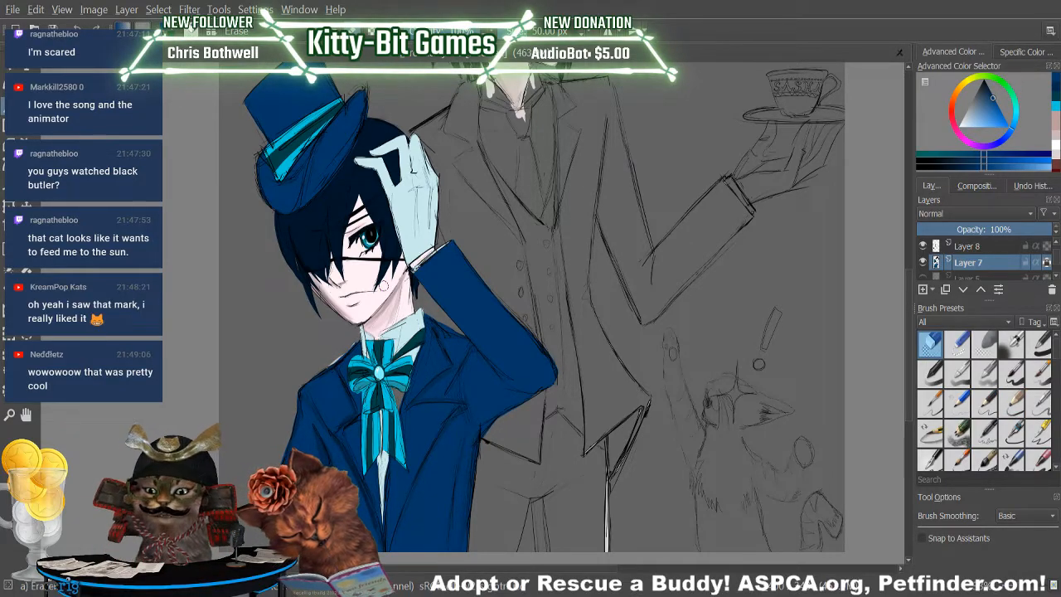
{"action": "left_click", "coordinate": [1012, 404]}
Sample a colour beside the boy's hair for the pencil preset, and reselect the dark blue from the recent colours.
{"action": "left_click", "coordinate": [25, 248]}
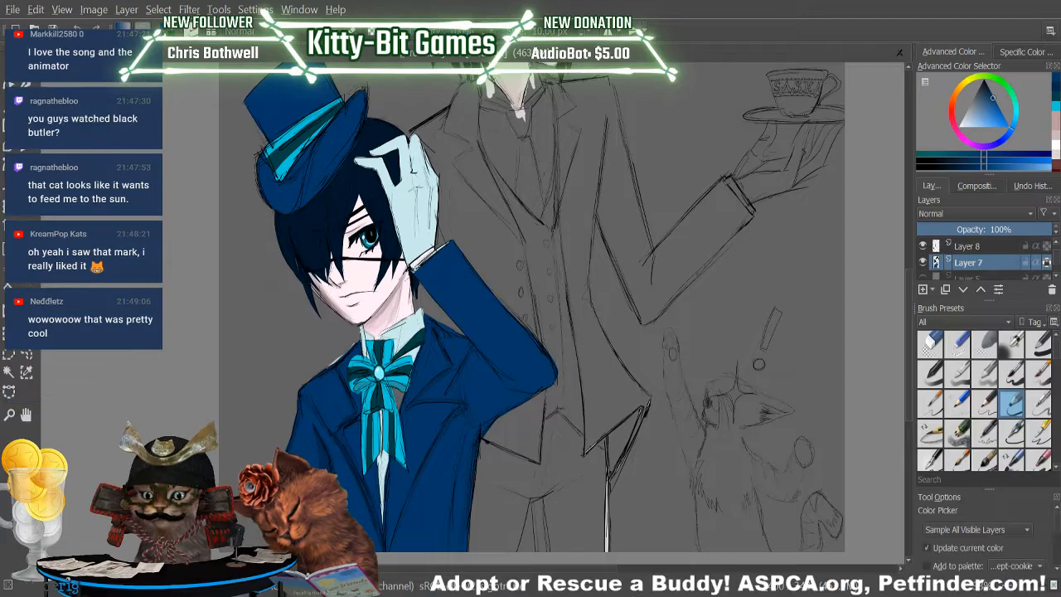
{"action": "left_click", "coordinate": [231, 284]}
{"action": "key", "text": "b"}
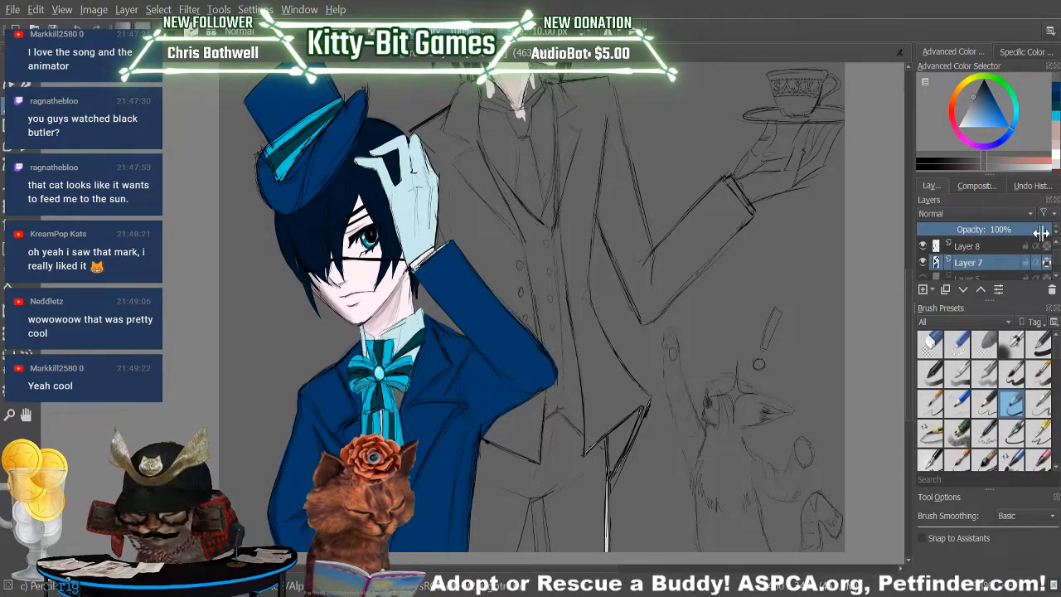
{"action": "left_click", "coordinate": [1053, 94]}
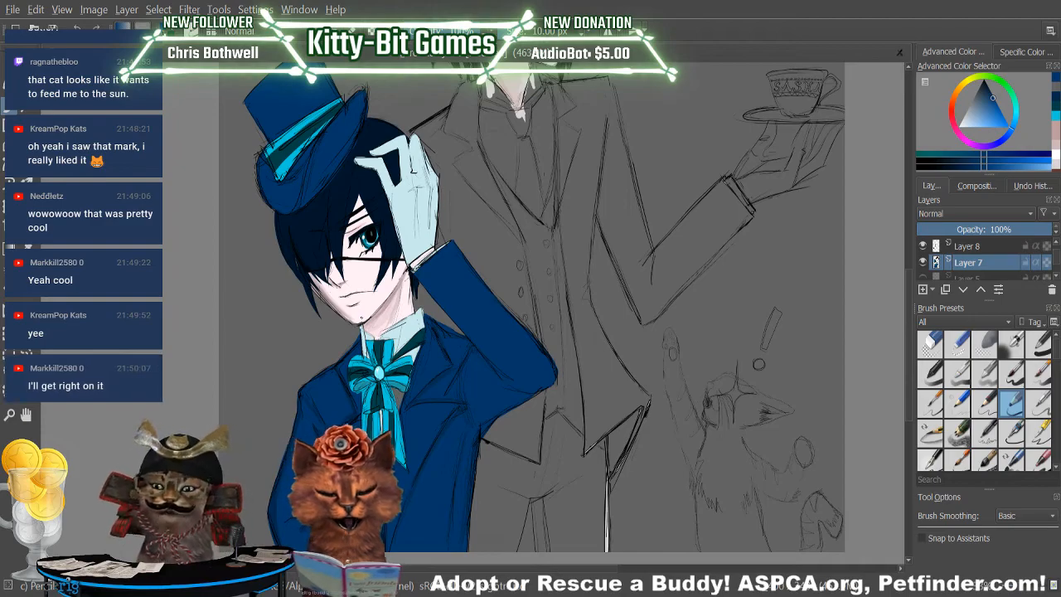
Sample dark blues from two spots in the boy's hair and return to the pencil brush.
{"action": "key", "text": "p"}
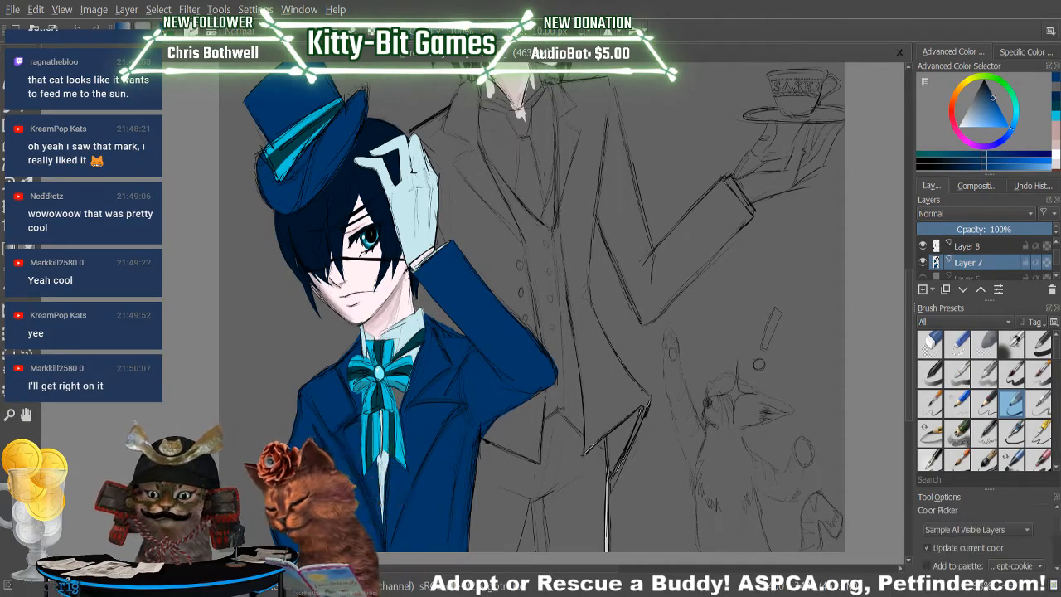
{"action": "left_click", "coordinate": [320, 224]}
{"action": "key", "text": "b"}
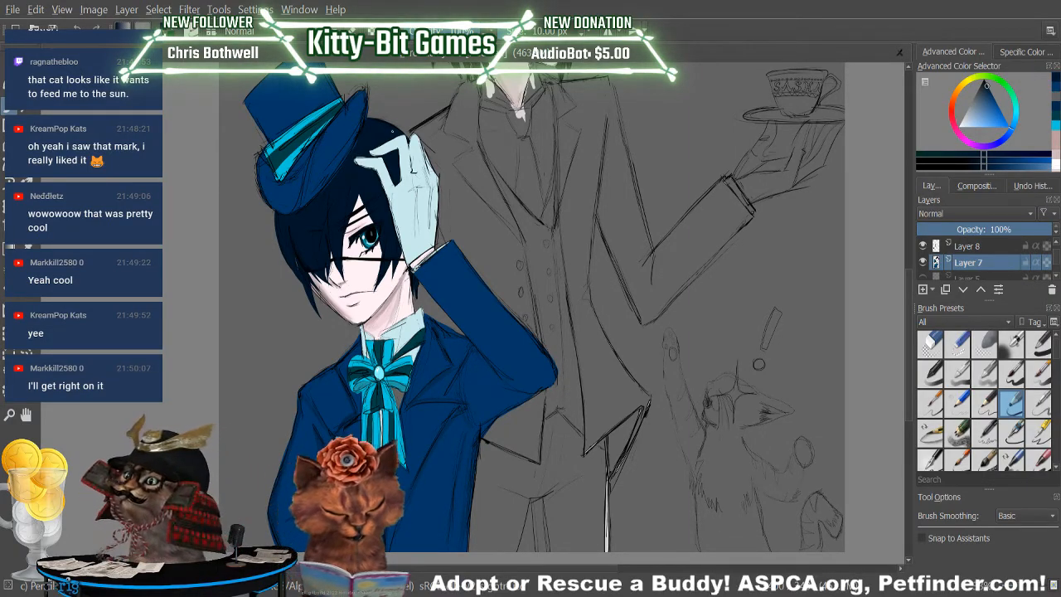
{"action": "key", "text": "p"}
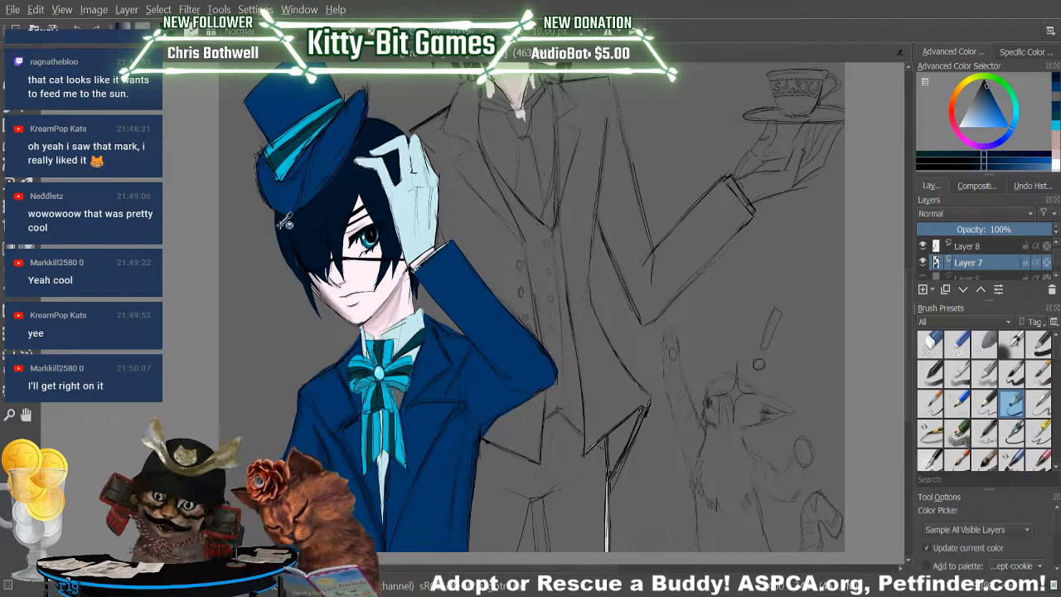
{"action": "left_click", "coordinate": [287, 222]}
{"action": "key", "text": "b"}
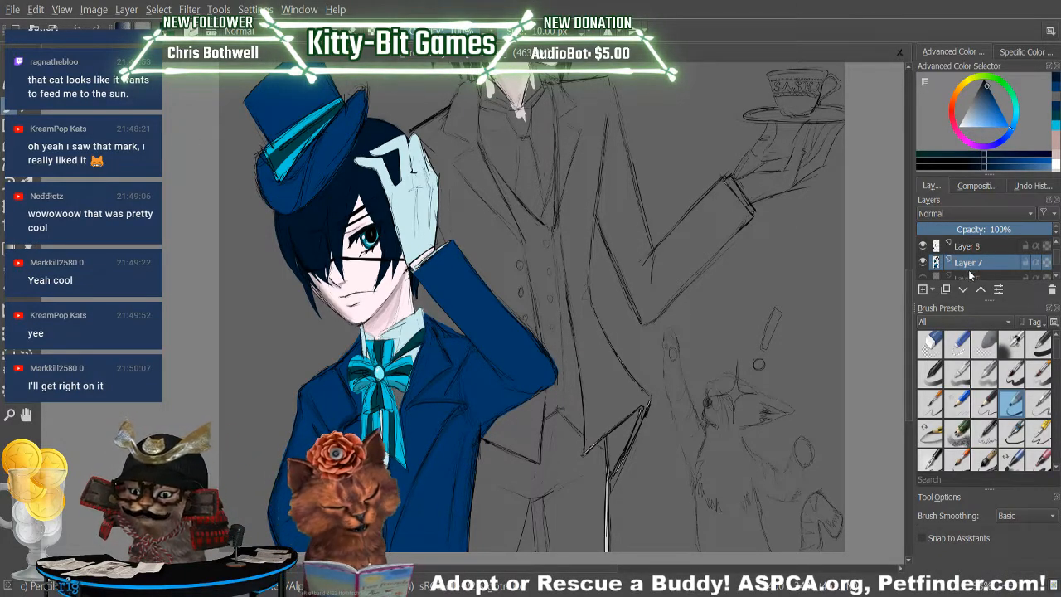
Make Layer 9 active and mix a slightly darker shade of the glove's sampled light blue for the pencil.
{"action": "left_click", "coordinate": [988, 250]}
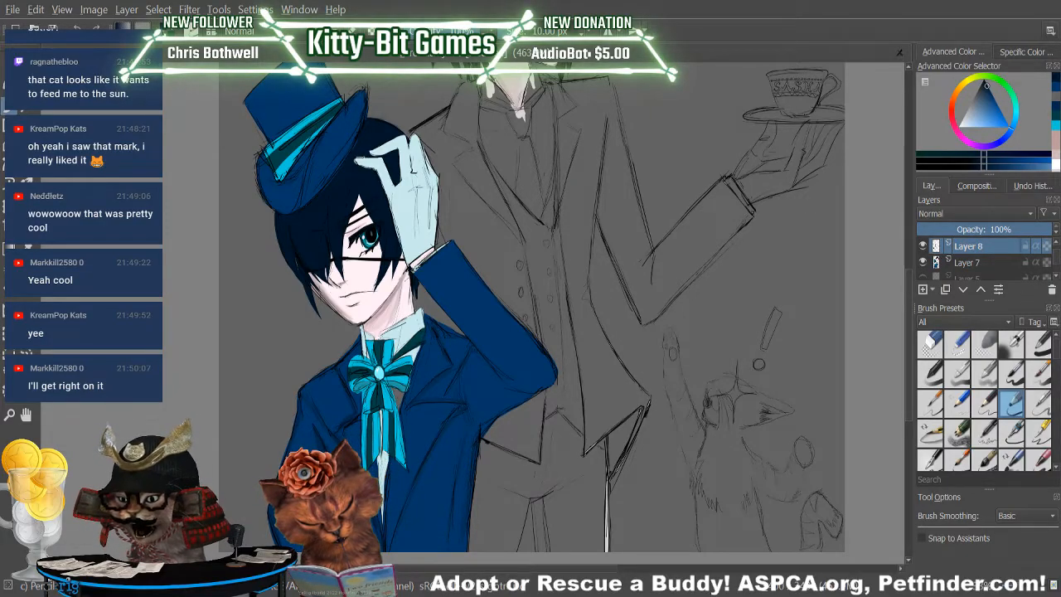
{"action": "left_click_drag", "start_coordinate": [1054, 256], "coordinate": [1054, 252]}
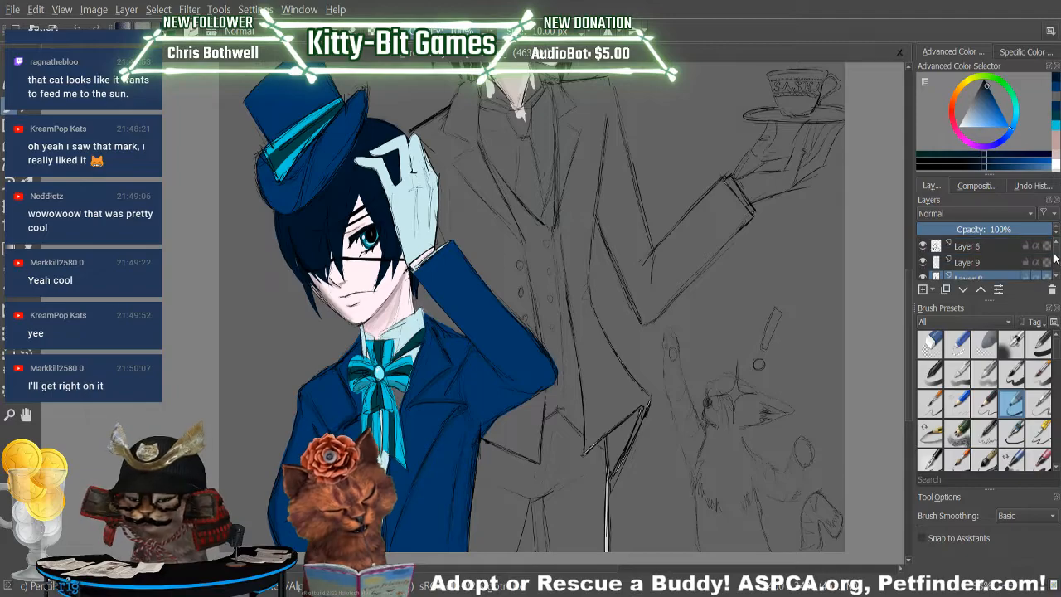
{"action": "left_click", "coordinate": [977, 266]}
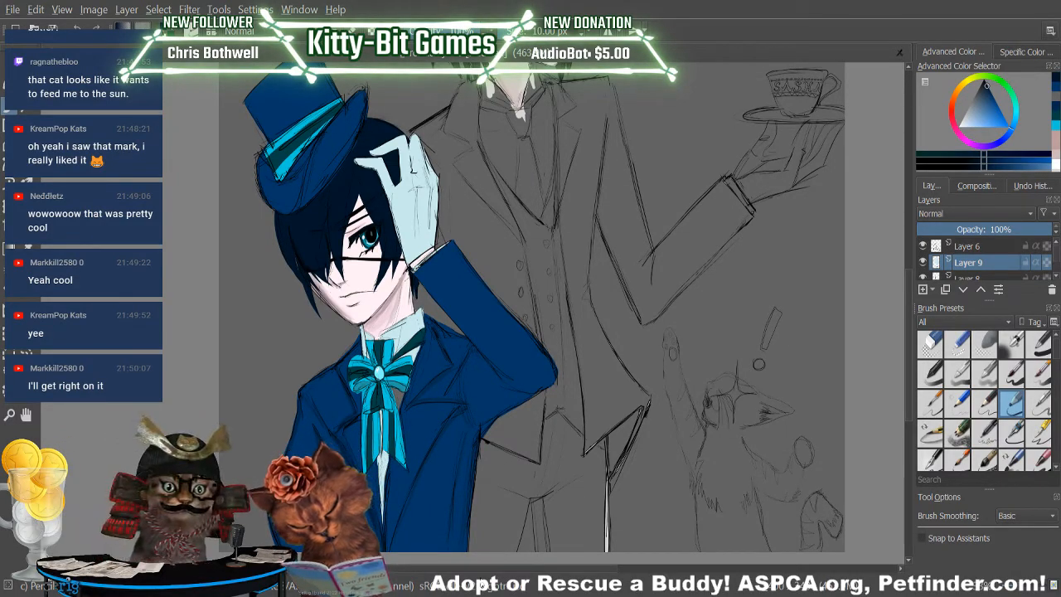
{"action": "key", "text": "p"}
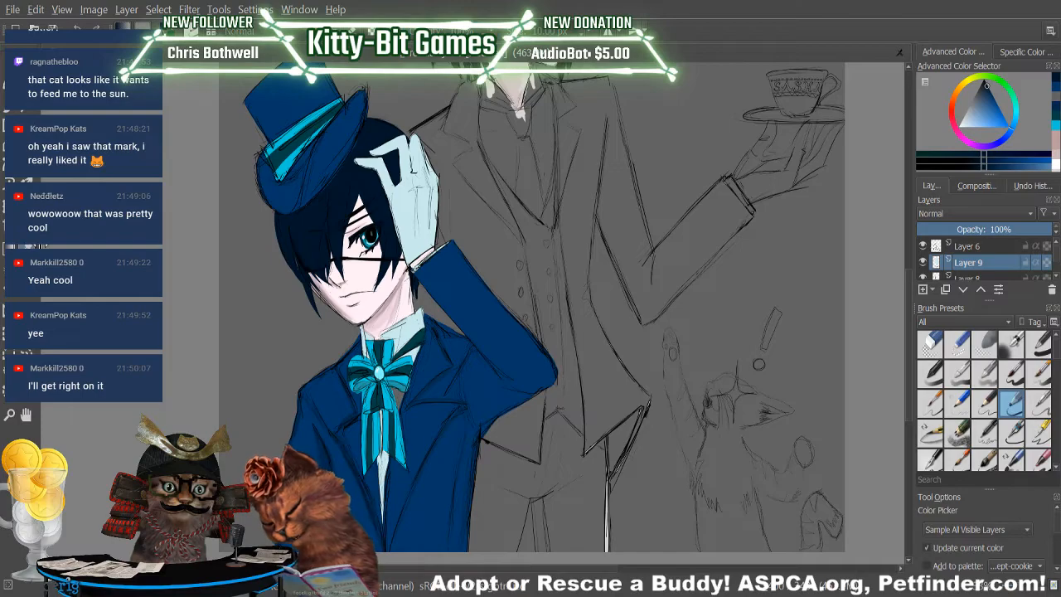
{"action": "left_click", "coordinate": [404, 199]}
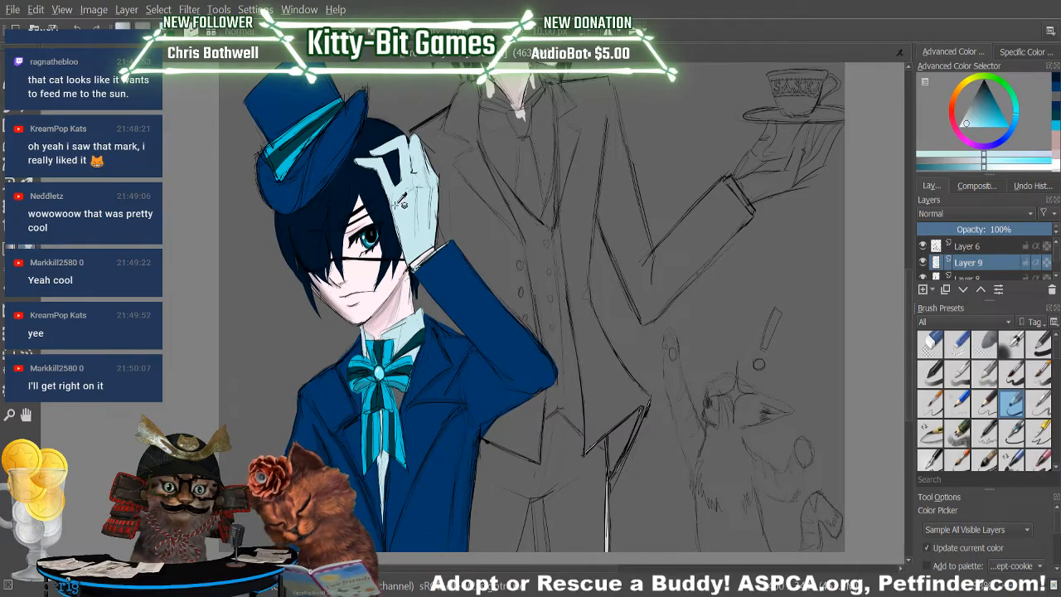
{"action": "left_click", "coordinate": [963, 160]}
{"action": "left_click", "coordinate": [10, 106]}
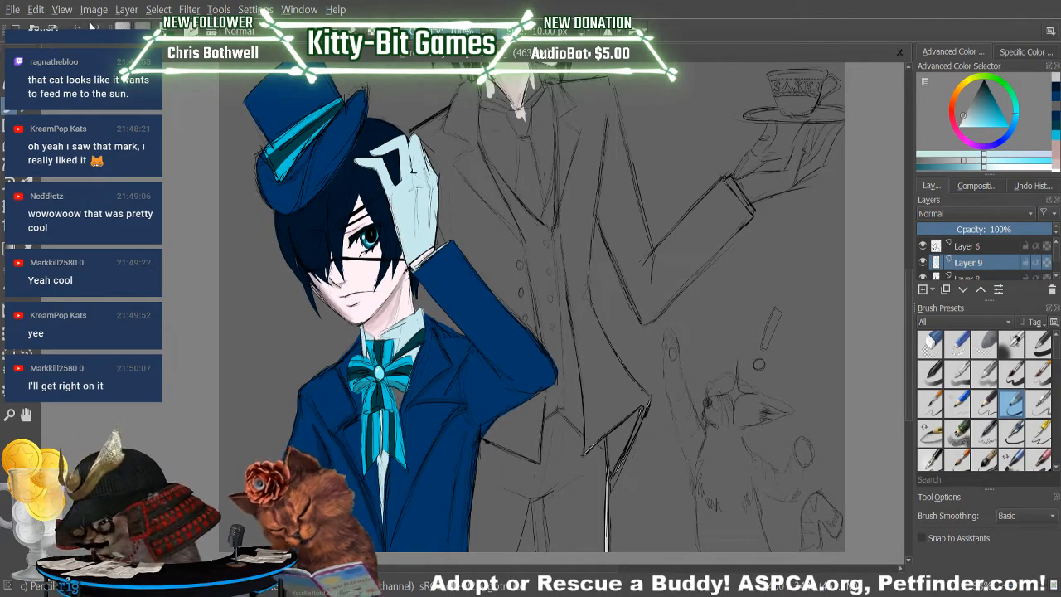
{"action": "key", "text": "p"}
{"action": "left_click", "coordinate": [414, 214]}
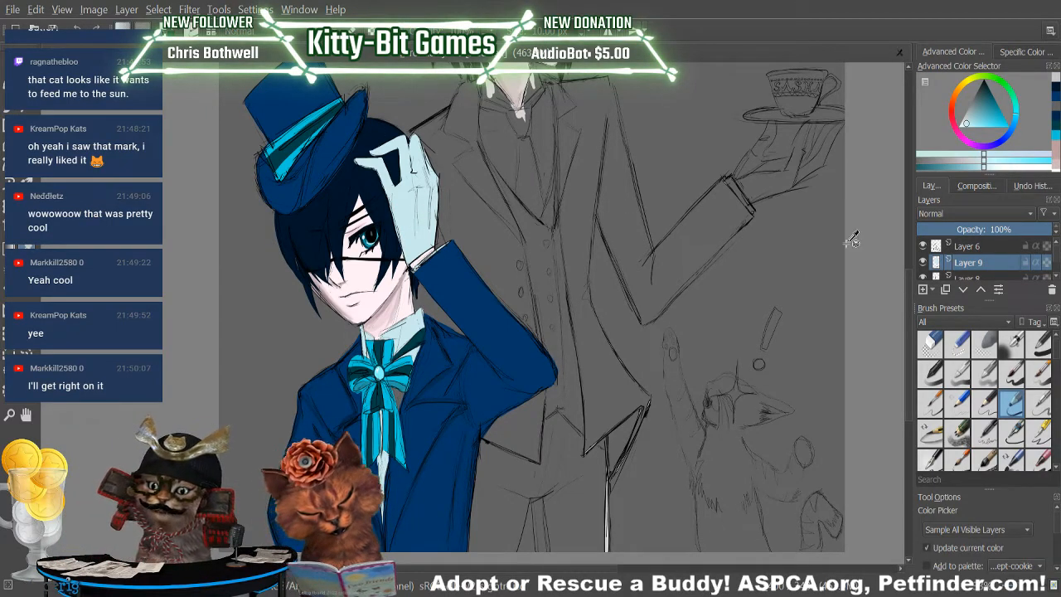
{"action": "left_click", "coordinate": [970, 166]}
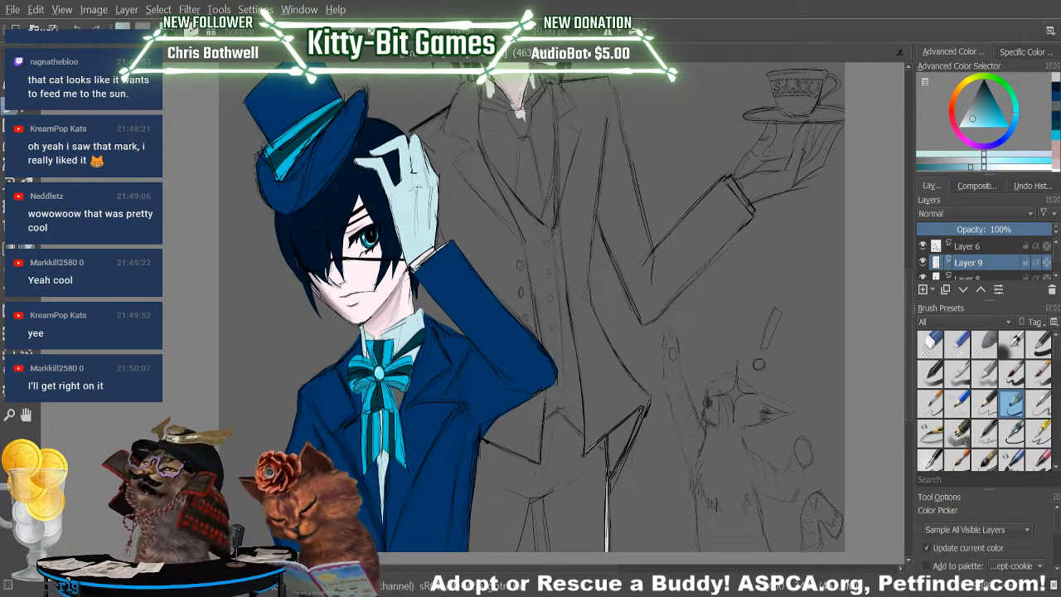
{"action": "left_click", "coordinate": [10, 106]}
Shade the inner edge of the boy's glove and its bent finger with the darker light blue on Layer 9.
{"action": "left_click_drag", "start_coordinate": [394, 213], "coordinate": [407, 256]}
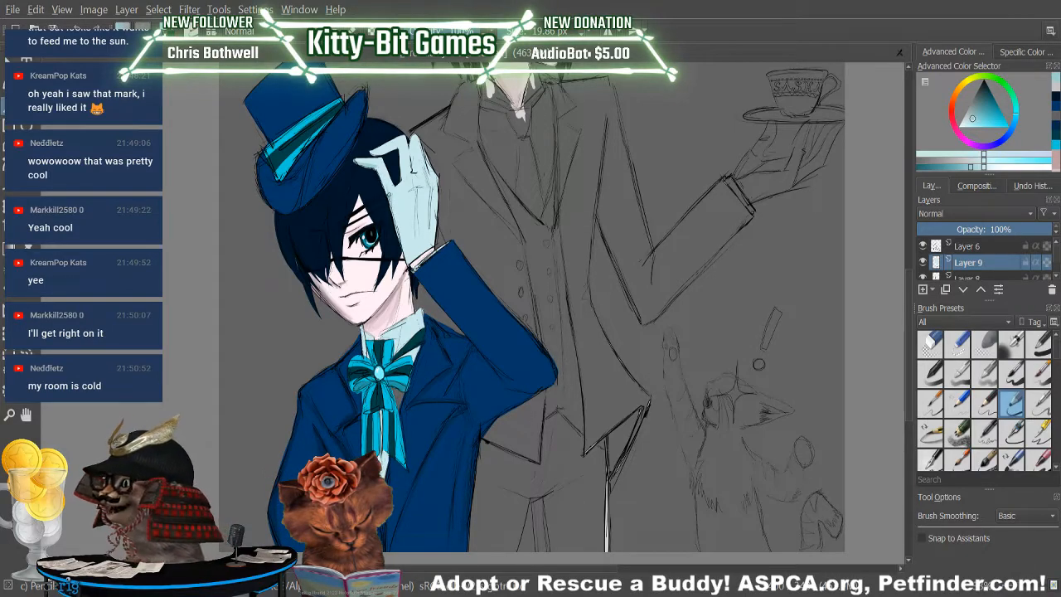
{"action": "left_click_drag", "start_coordinate": [395, 218], "coordinate": [407, 250]}
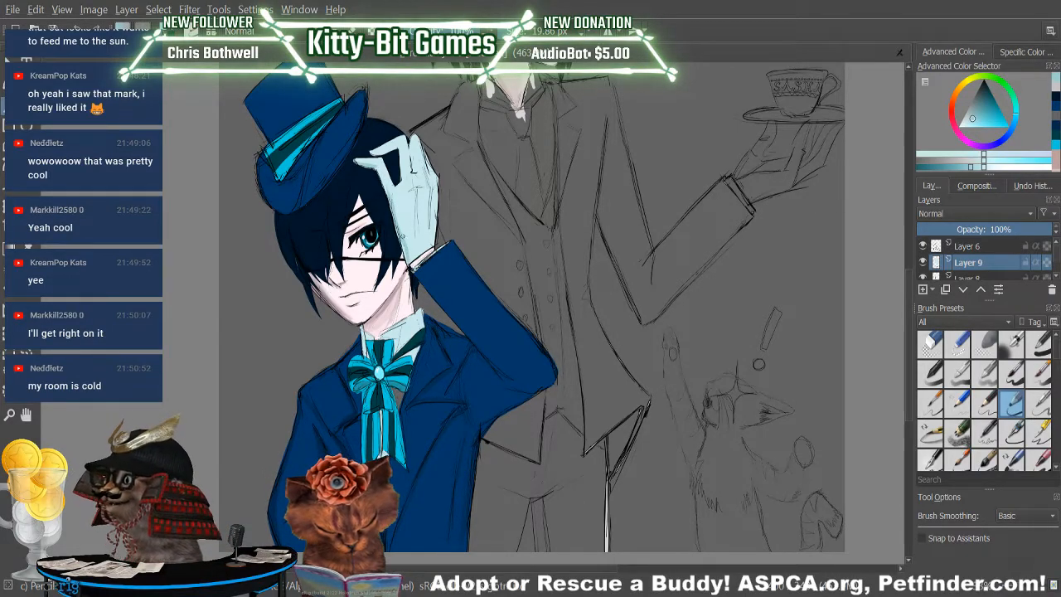
{"action": "left_click_drag", "start_coordinate": [372, 153], "coordinate": [394, 147]}
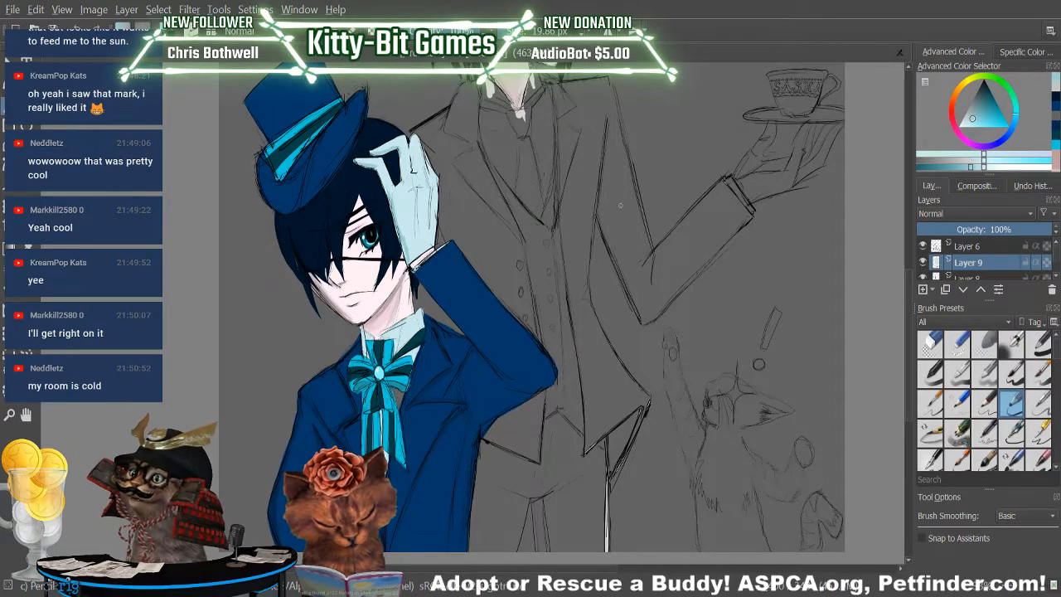
Try shading the fingers and back of the boy's glove on Layer 6, and undo the strokes.
{"action": "left_click", "coordinate": [978, 246]}
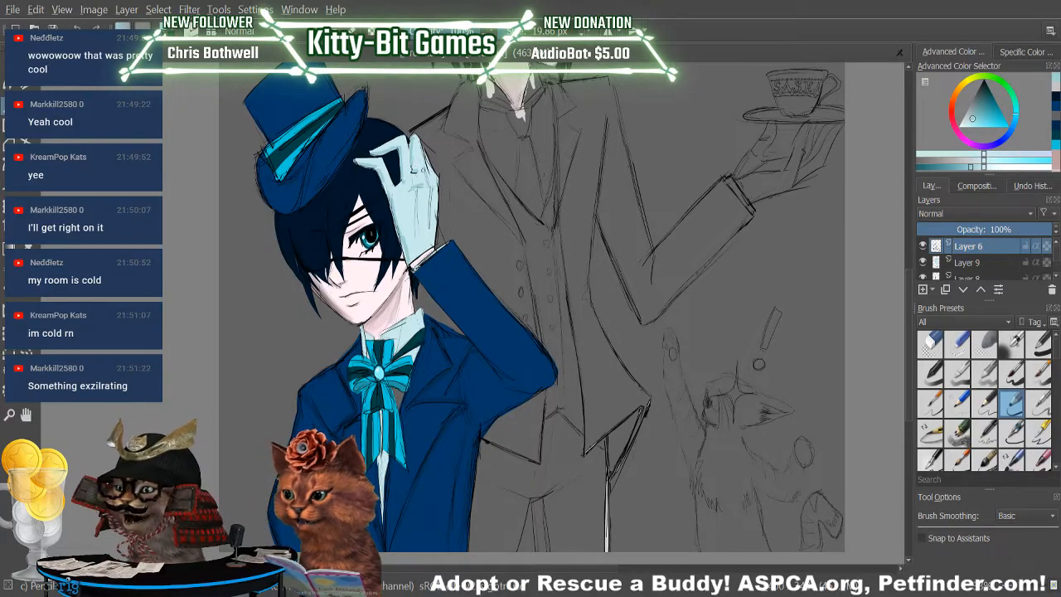
{"action": "left_click_drag", "start_coordinate": [414, 170], "coordinate": [413, 151]}
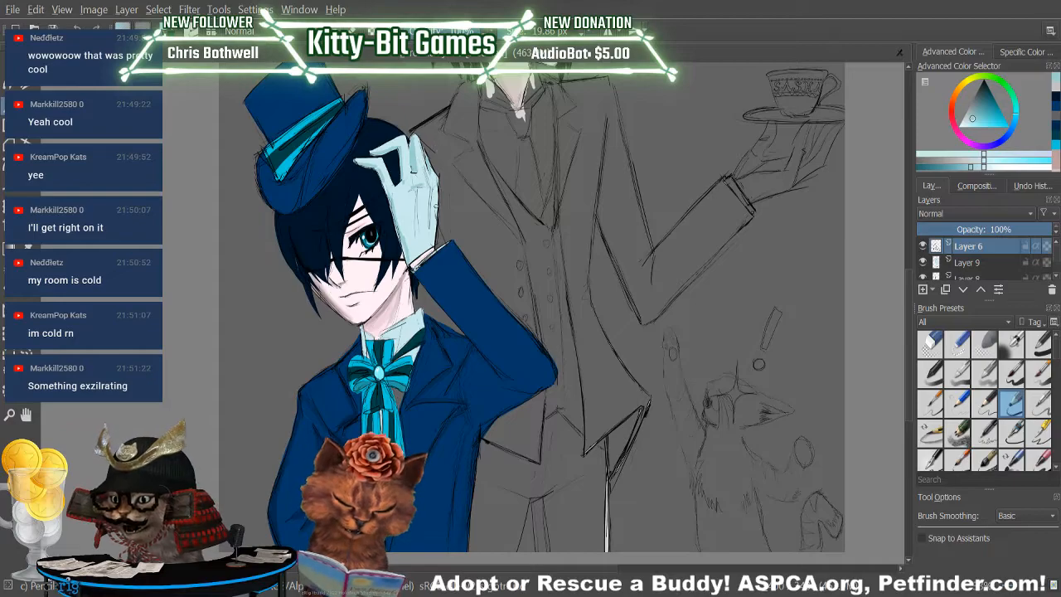
{"action": "left_click_drag", "start_coordinate": [422, 190], "coordinate": [417, 233]}
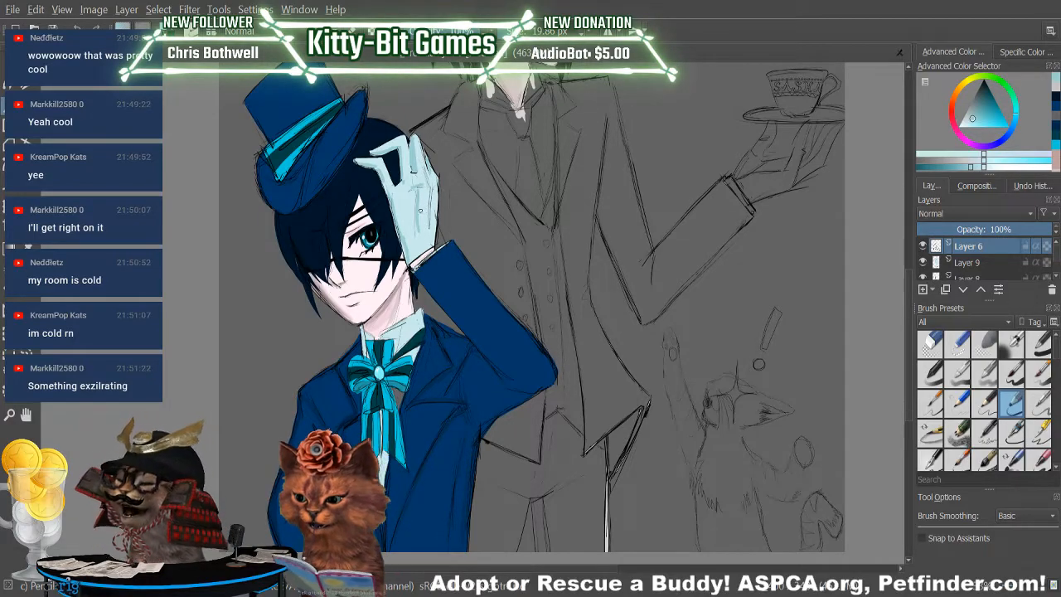
{"action": "key", "text": "ctrl+z"}
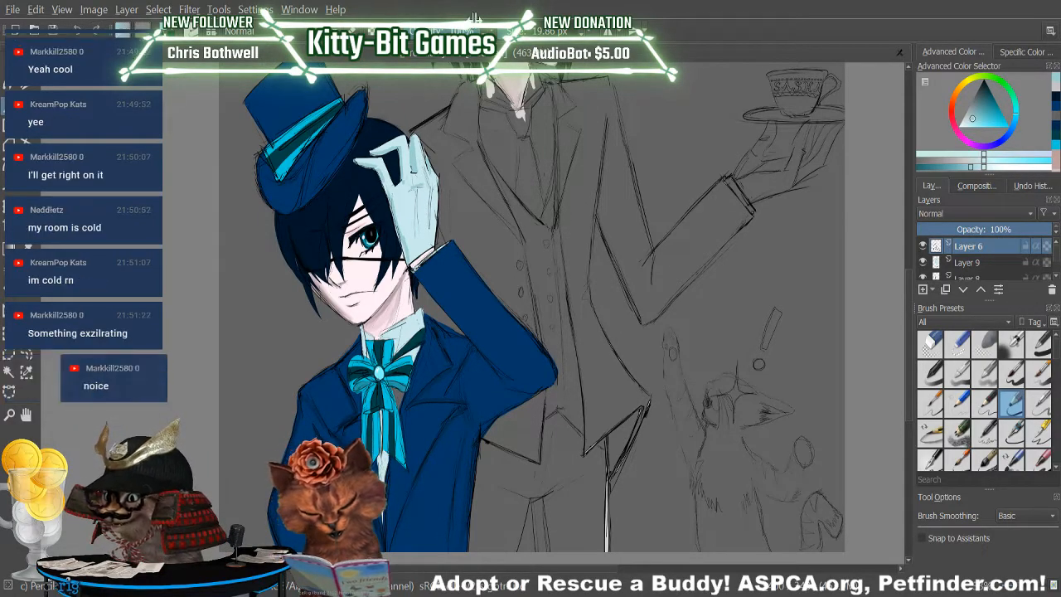
{"action": "left_click_drag", "start_coordinate": [416, 194], "coordinate": [414, 235]}
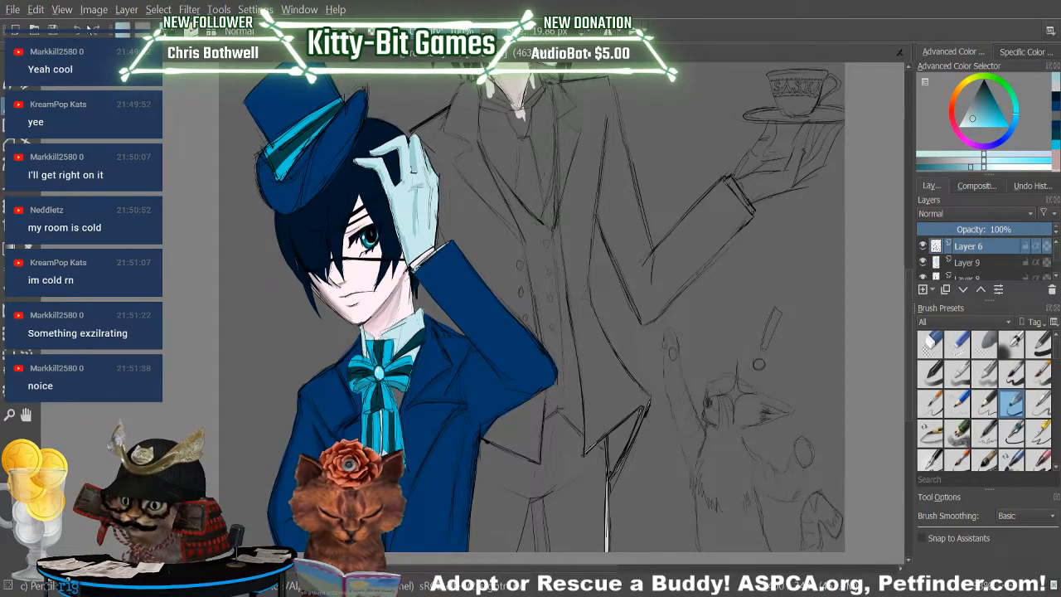
{"action": "left_click", "coordinate": [77, 27]}
Shade the back and outer edge of the boy's glove with the darker light blue on Layer 9.
{"action": "left_click", "coordinate": [962, 262]}
{"action": "left_click_drag", "start_coordinate": [417, 194], "coordinate": [415, 235]}
{"action": "left_click_drag", "start_coordinate": [431, 186], "coordinate": [432, 233]}
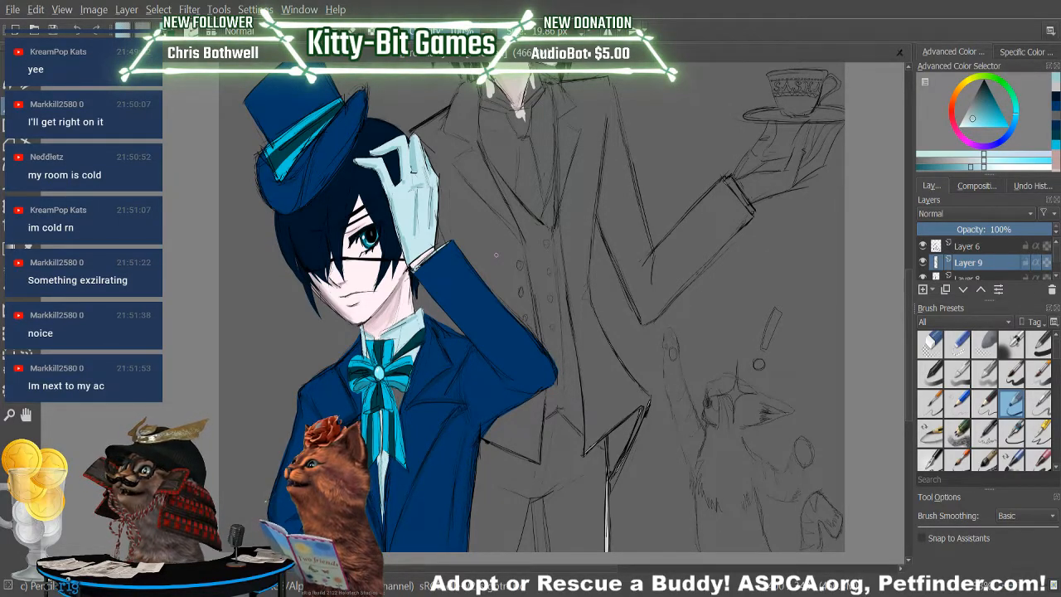
Mix a brighter shade of the boy's sampled hair blue and set the pencil size to 3.10 px.
{"action": "left_click_drag", "start_coordinate": [908, 311], "coordinate": [906, 257]}
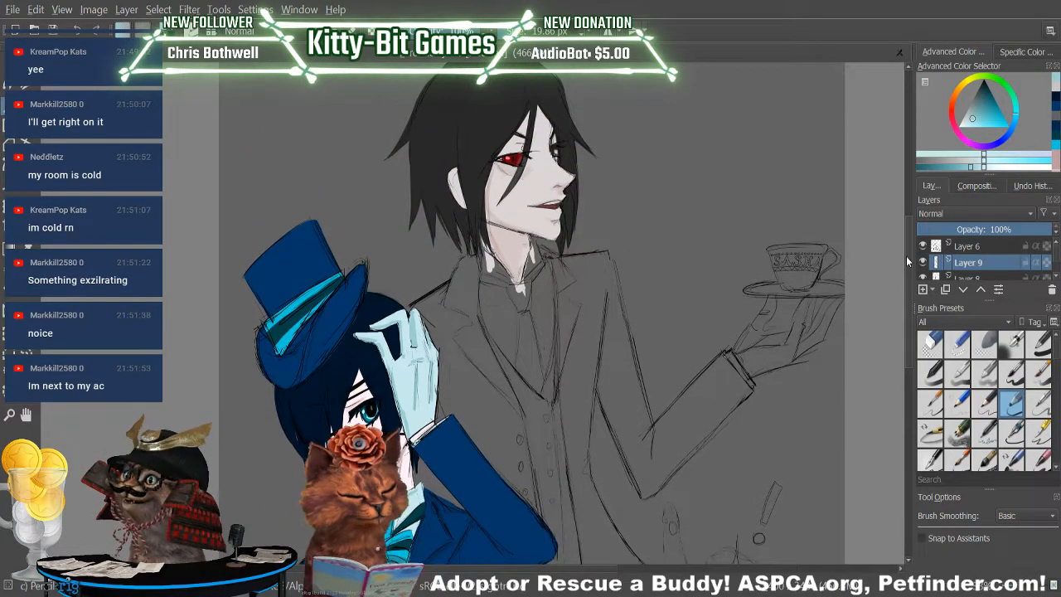
{"action": "key", "text": "p"}
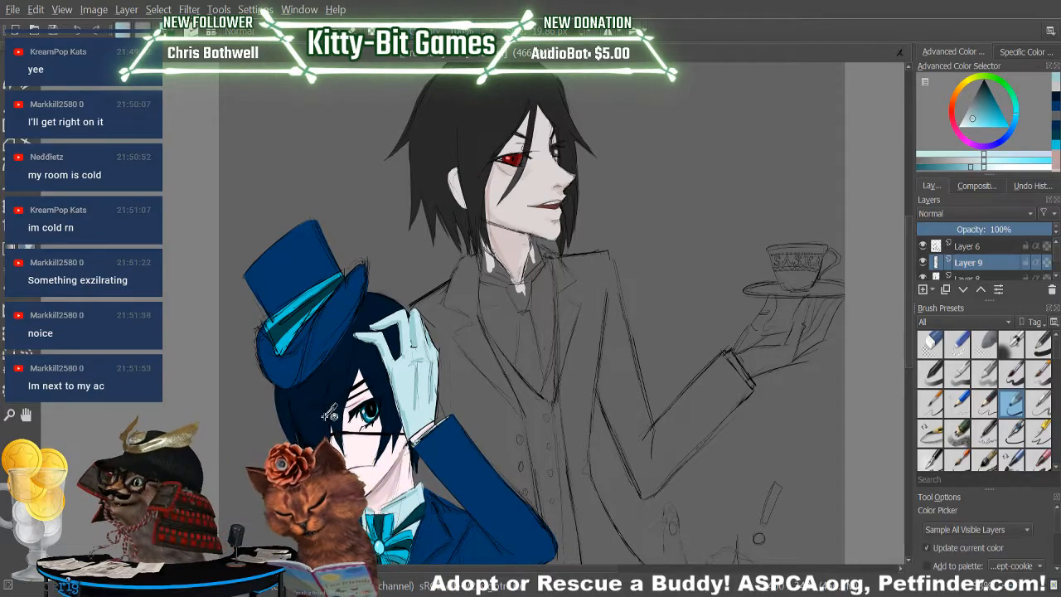
{"action": "left_click", "coordinate": [336, 412]}
{"action": "left_click", "coordinate": [1026, 168]}
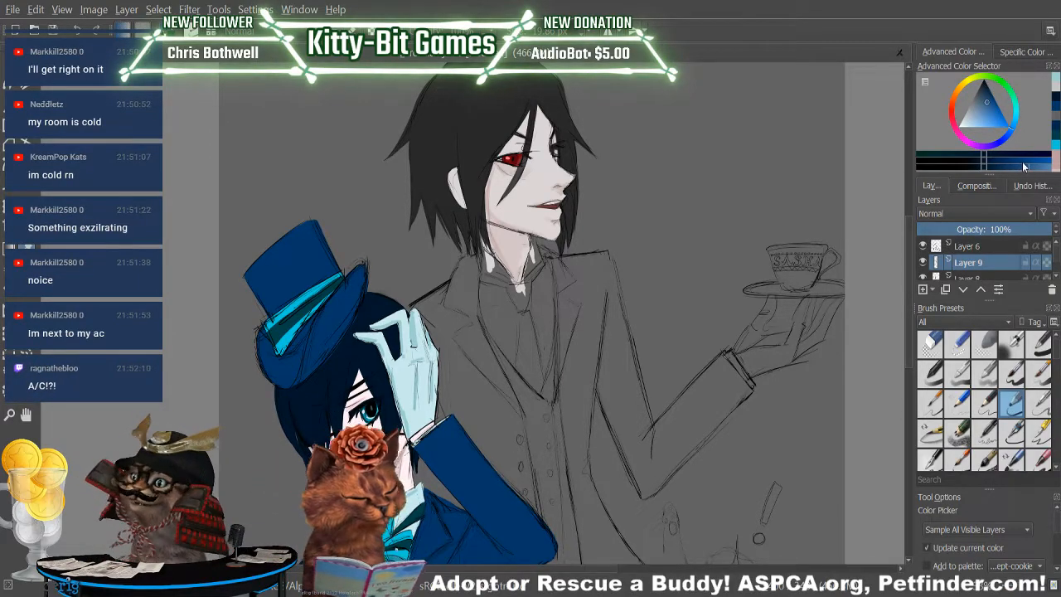
{"action": "key", "text": "b"}
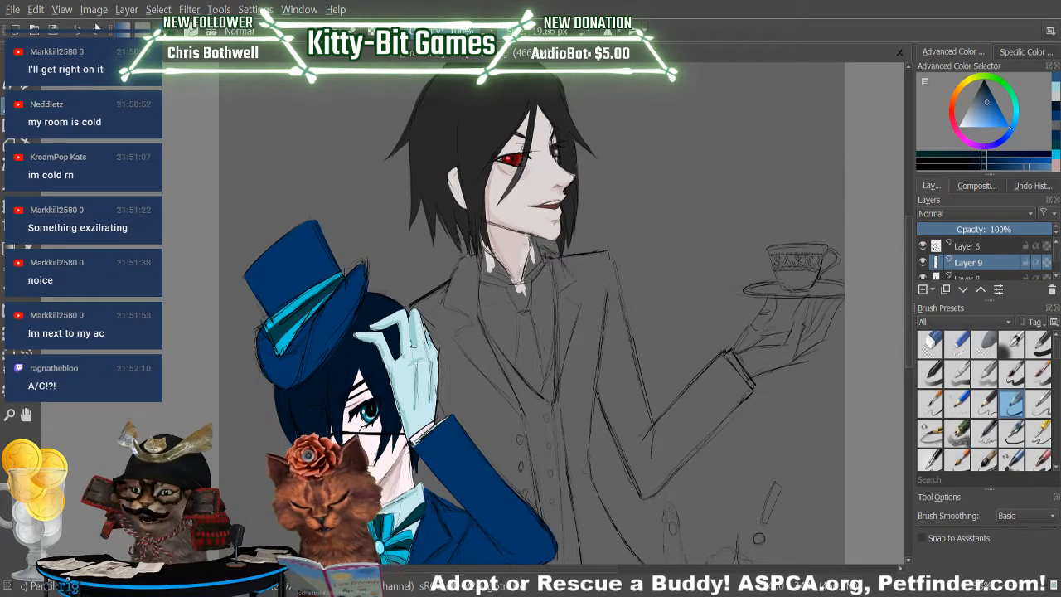
{"action": "left_click", "coordinate": [517, 32]}
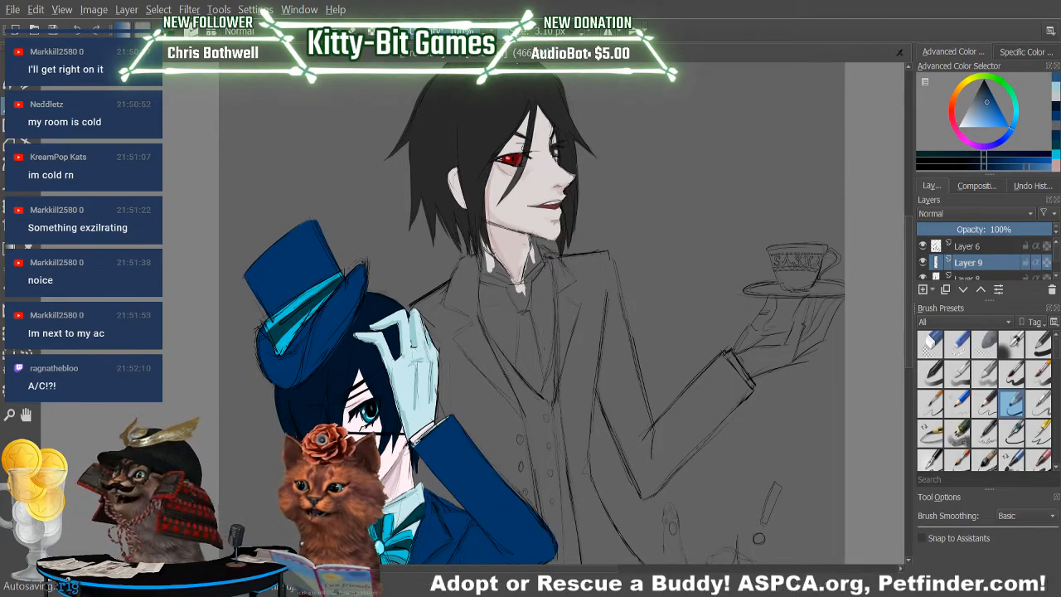
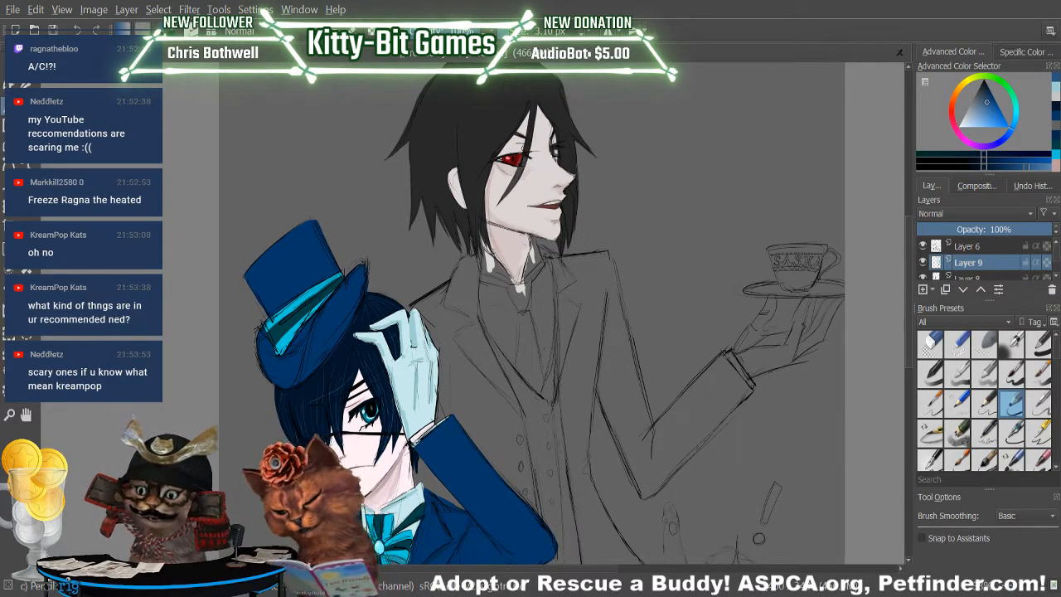
Shade the strands of the boy's hair with a darker shade of its sampled blue on Layer 9.
{"action": "key", "text": "p"}
{"action": "left_click", "coordinate": [965, 167]}
{"action": "left_click", "coordinate": [9, 106]}
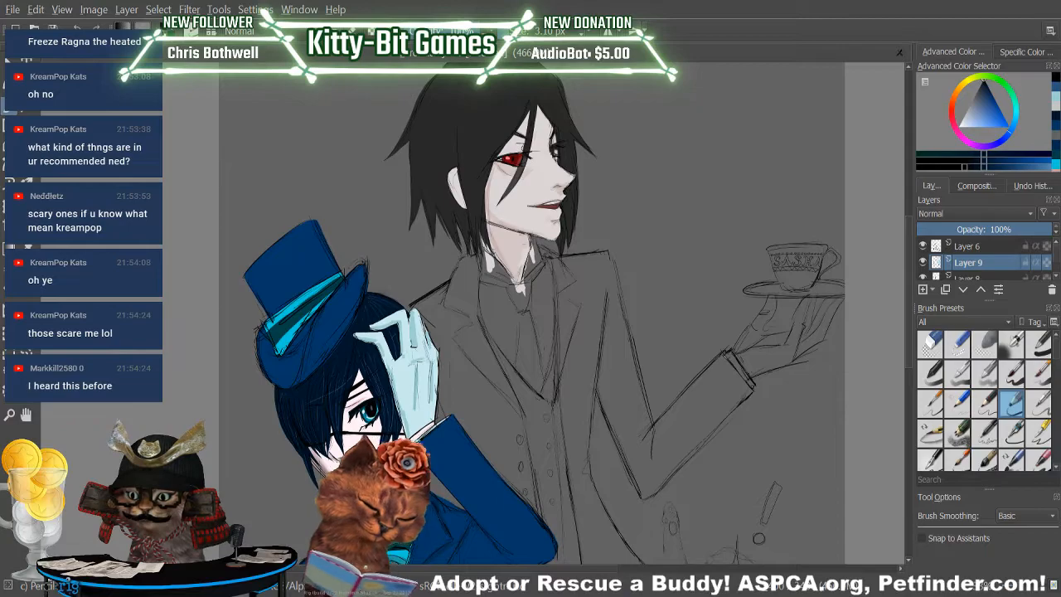
Draw strands in the butler's hair on Layer 9 with a lighter shade of its sampled dark grey.
{"action": "key", "text": "p"}
{"action": "left_click", "coordinate": [453, 127]}
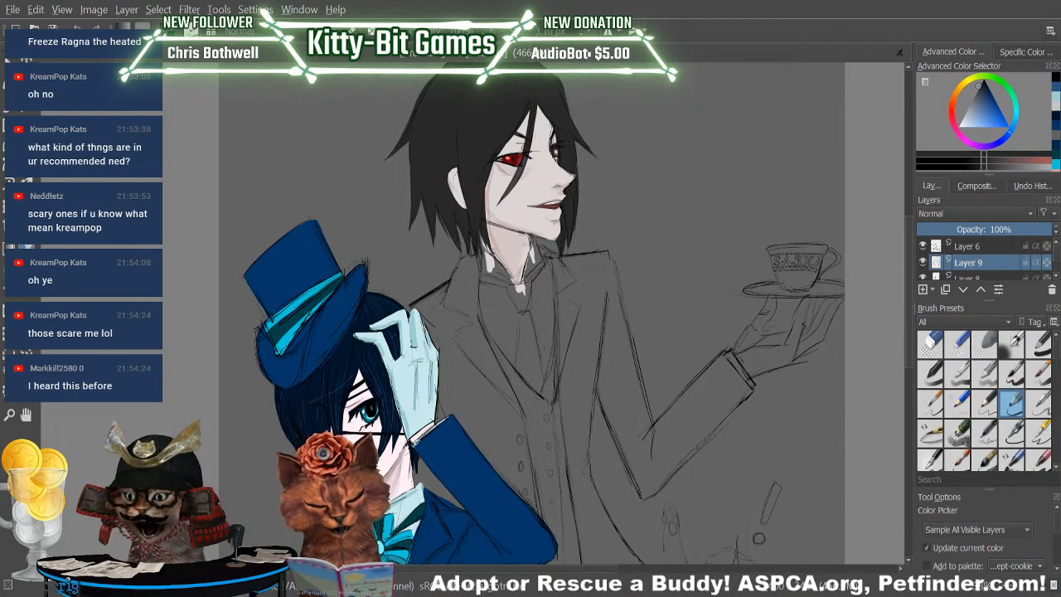
{"action": "key", "text": "b"}
{"action": "left_click", "coordinate": [998, 167]}
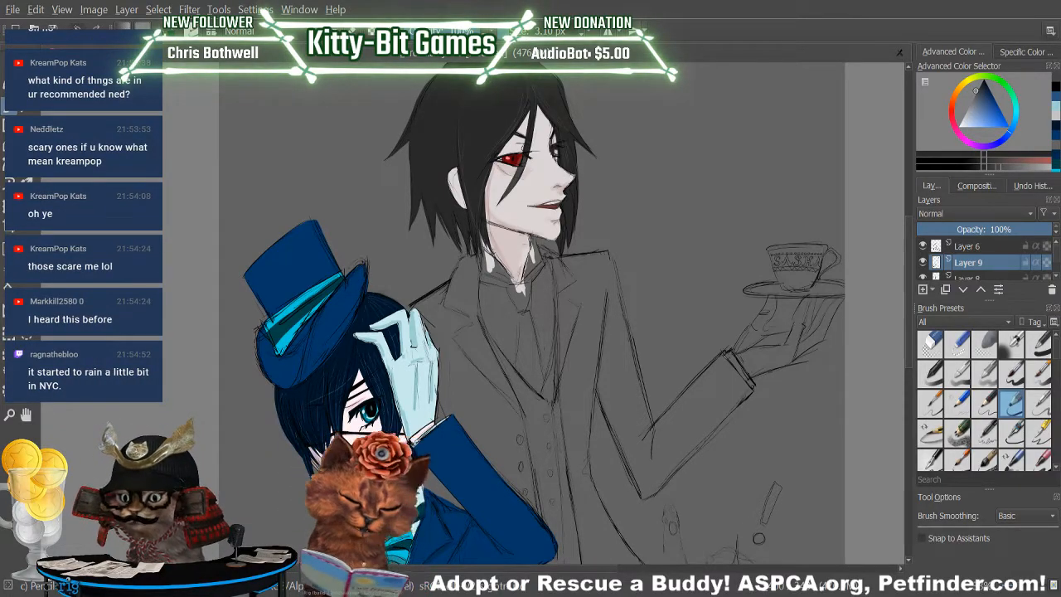
{"action": "left_click_drag", "start_coordinate": [908, 290], "coordinate": [908, 262]}
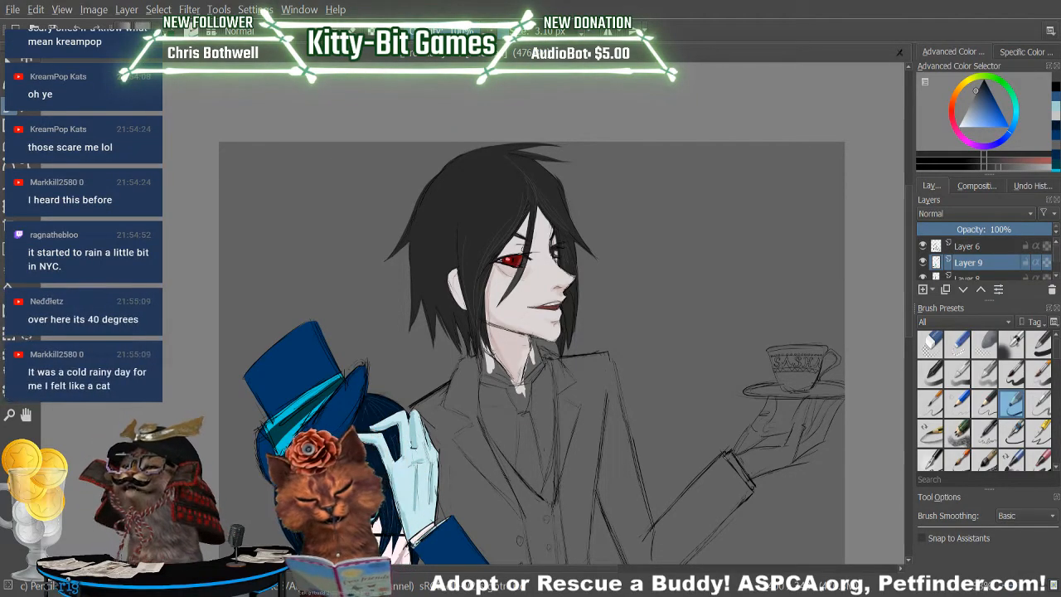
Draw dark strands throughout the butler's hair on Layer 9 with a near-black shade of its sampled colour, and clean up with the eraser.
{"action": "key", "text": "p"}
{"action": "left_click", "coordinate": [482, 219]}
{"action": "left_click", "coordinate": [975, 166]}
{"action": "left_click", "coordinate": [10, 125]}
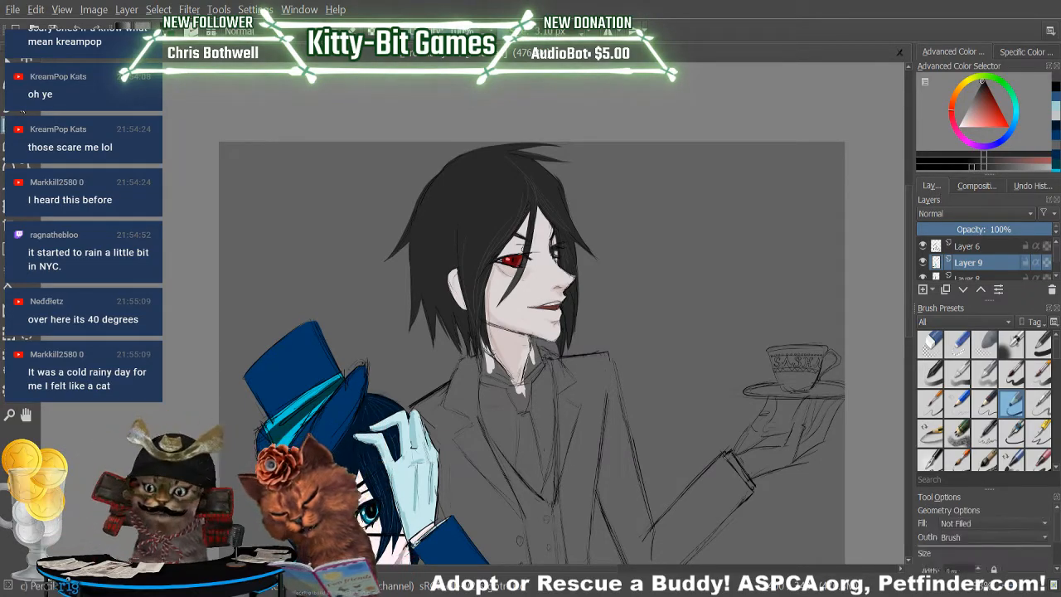
{"action": "left_click", "coordinate": [10, 107]}
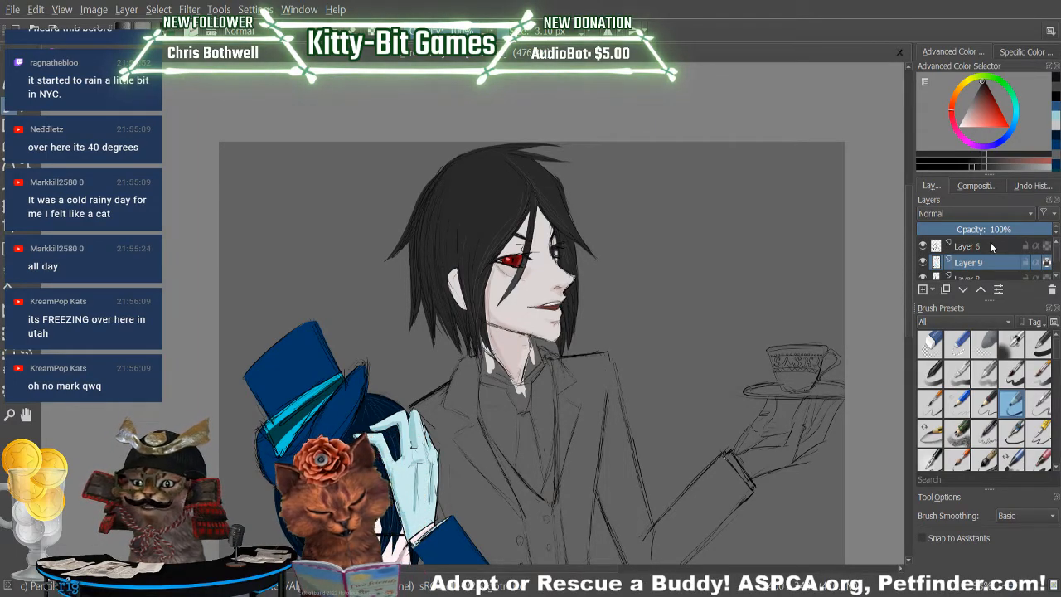
{"action": "left_click", "coordinate": [929, 344]}
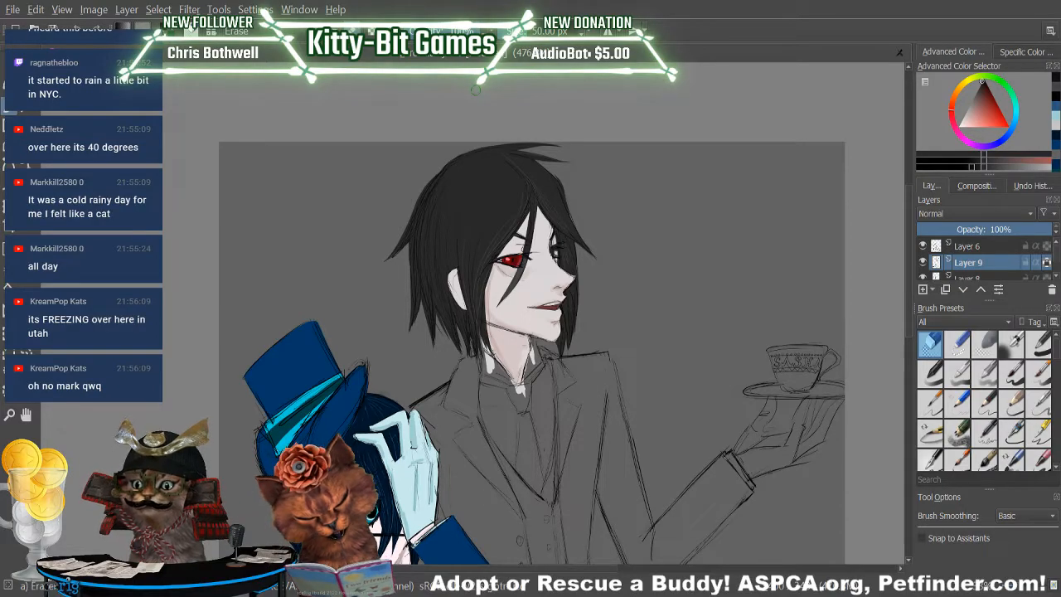
{"action": "left_click", "coordinate": [1012, 404]}
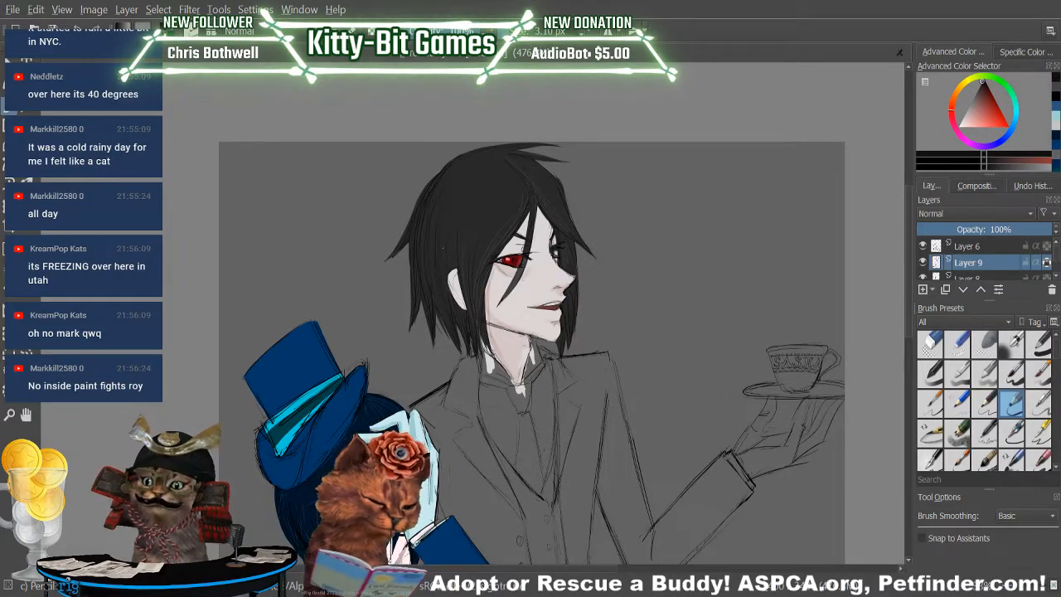
Select Layer 7 and mix a much lighter grey from the butler's sampled hair colour for the pencil.
{"action": "left_click_drag", "start_coordinate": [1056, 258], "coordinate": [1056, 262]}
{"action": "left_click", "coordinate": [998, 250]}
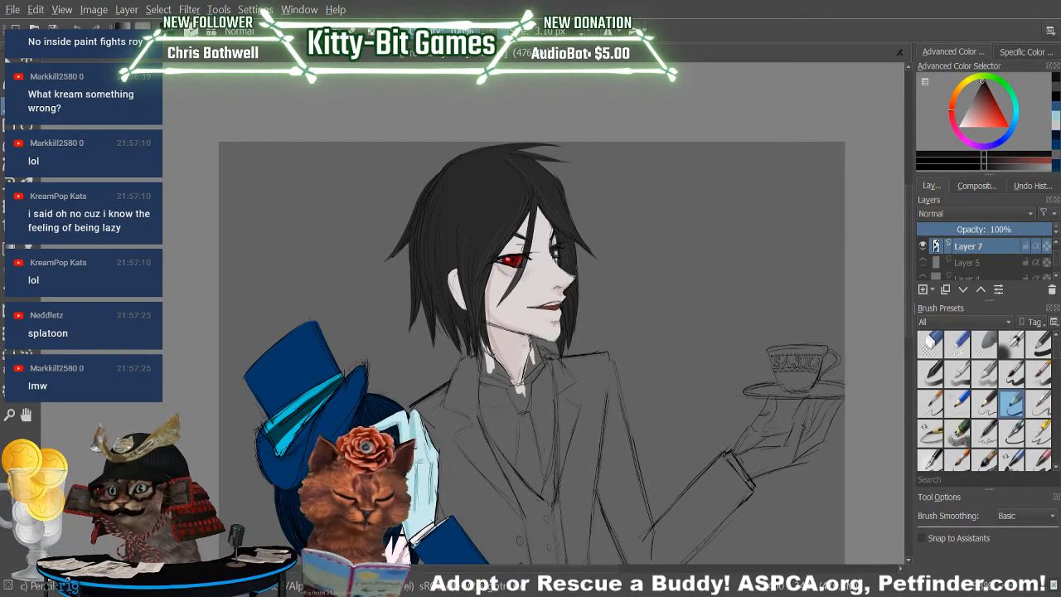
{"action": "left_click", "coordinate": [27, 247]}
{"action": "left_click", "coordinate": [487, 190]}
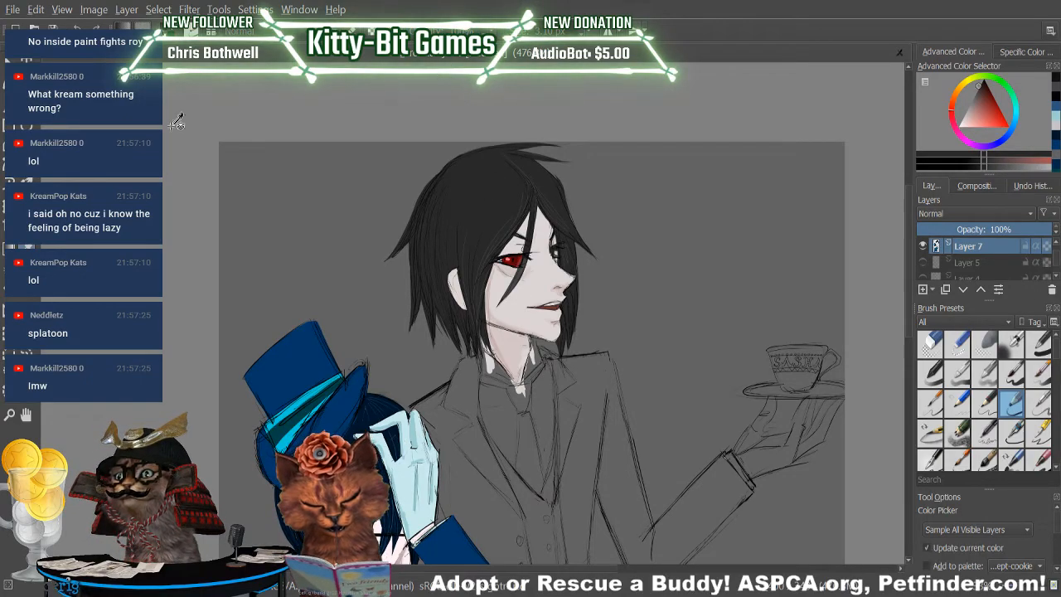
{"action": "left_click", "coordinate": [1043, 166]}
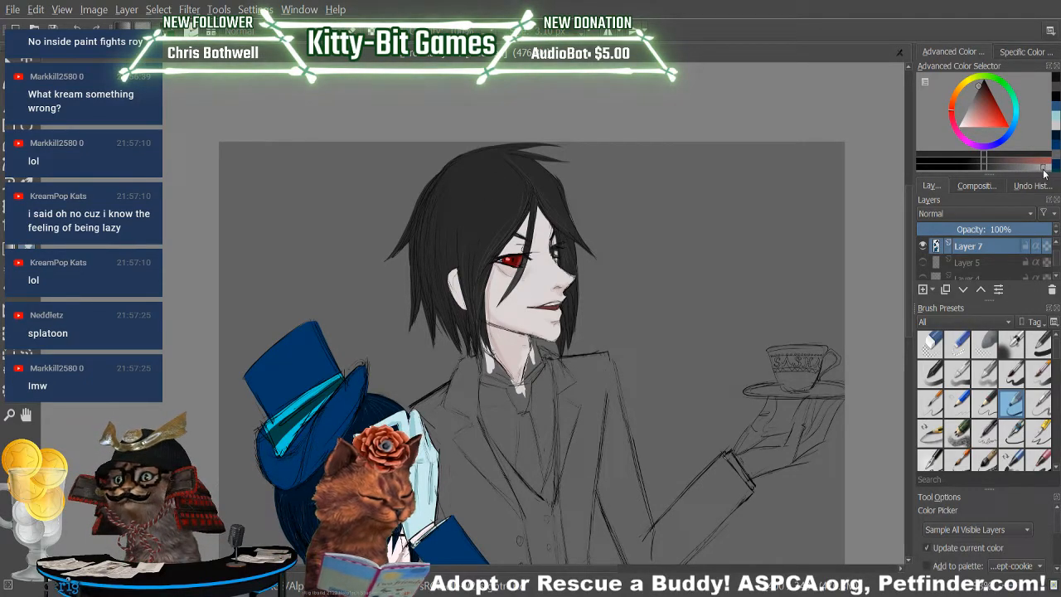
{"action": "key", "text": "b"}
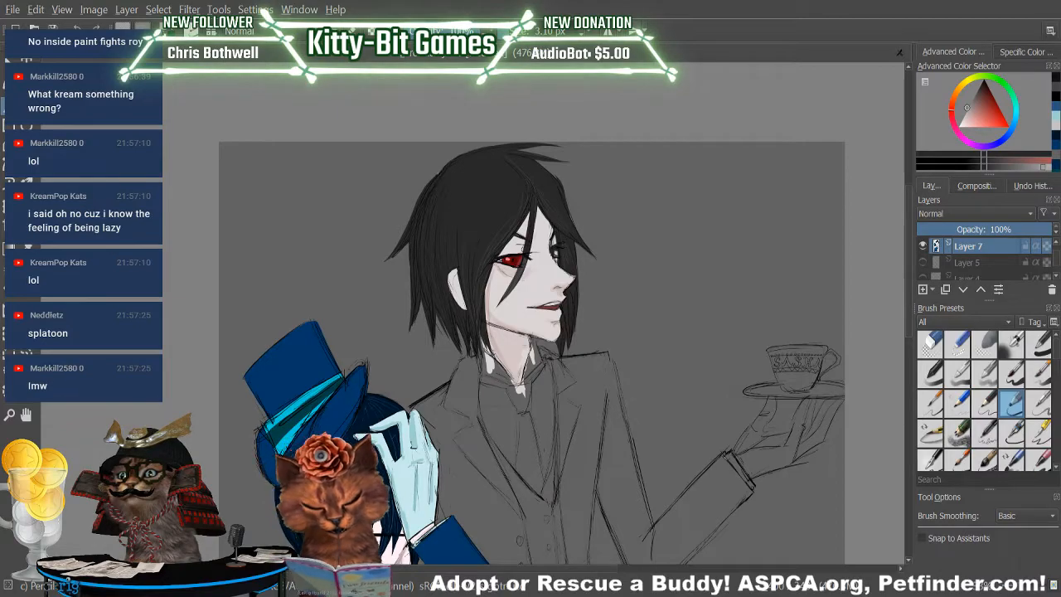
Draw short light grey highlight strands across the butler's crown and fringe on Layer 7, undoing misplaced strokes.
{"action": "left_click_drag", "start_coordinate": [461, 178], "coordinate": [509, 212]}
{"action": "key", "text": "ctrl+z"}
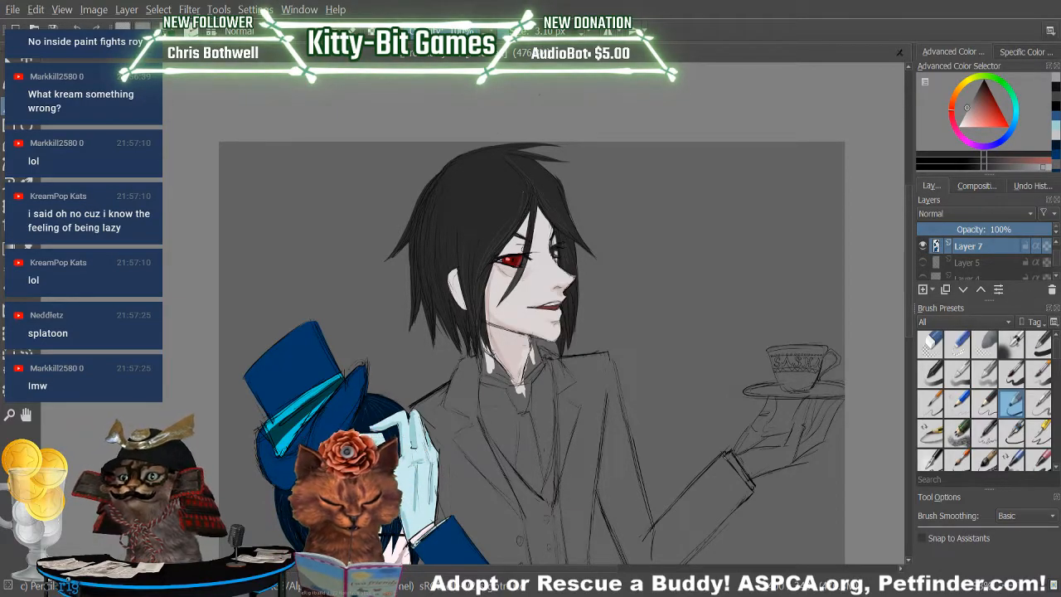
{"action": "left_click_drag", "start_coordinate": [506, 219], "coordinate": [519, 201]}
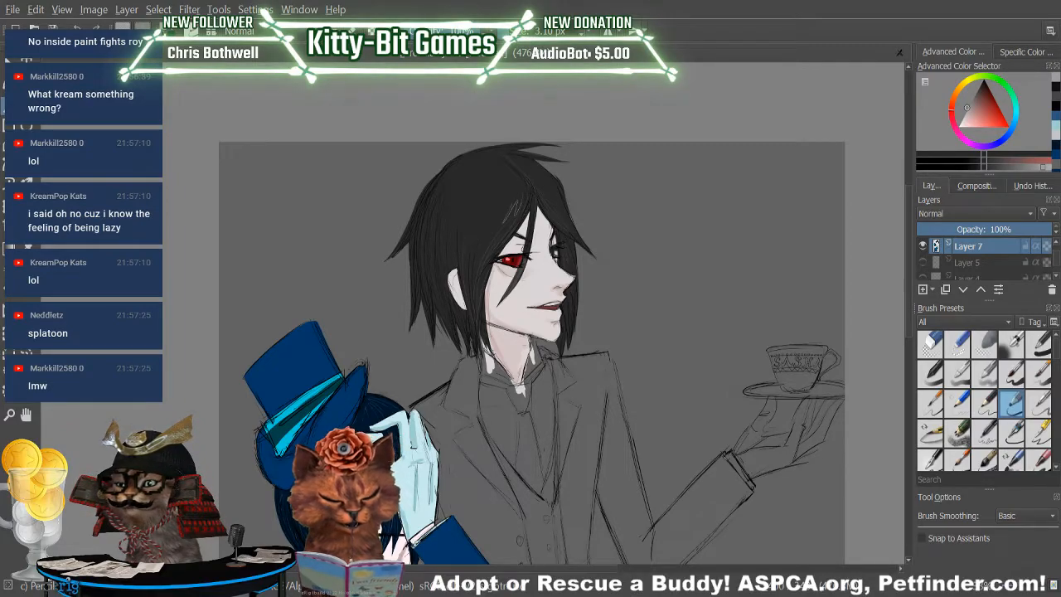
{"action": "key", "text": "ctrl+z"}
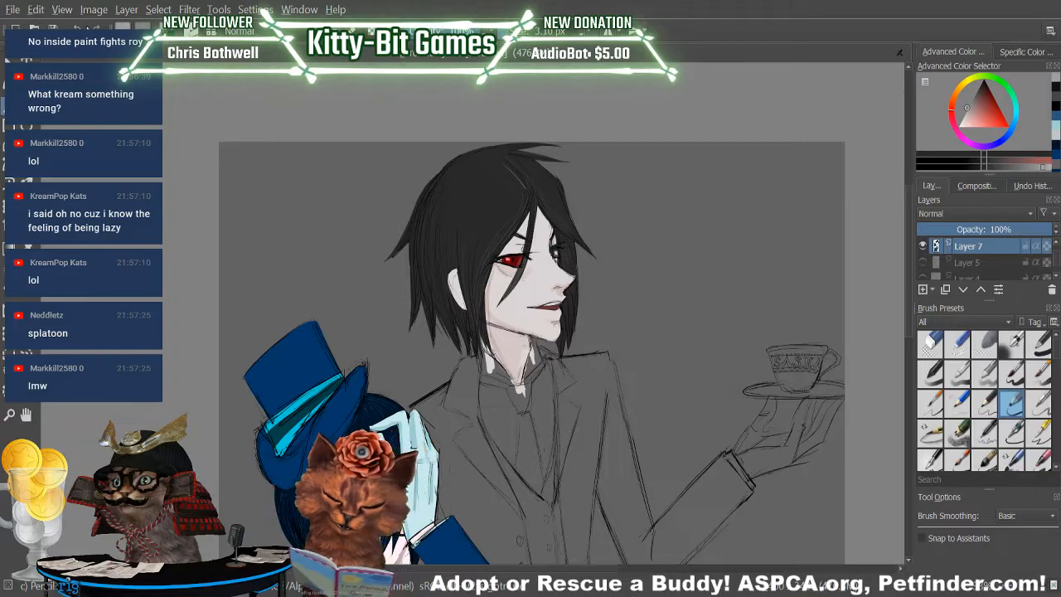
{"action": "left_click_drag", "start_coordinate": [485, 204], "coordinate": [476, 214]}
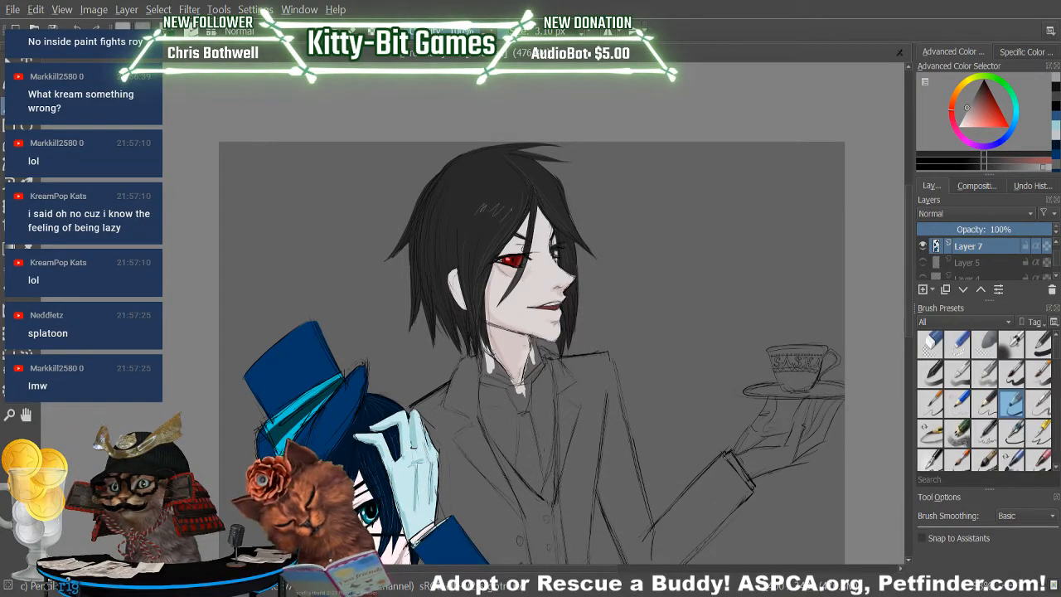
{"action": "left_click_drag", "start_coordinate": [541, 197], "coordinate": [555, 209]}
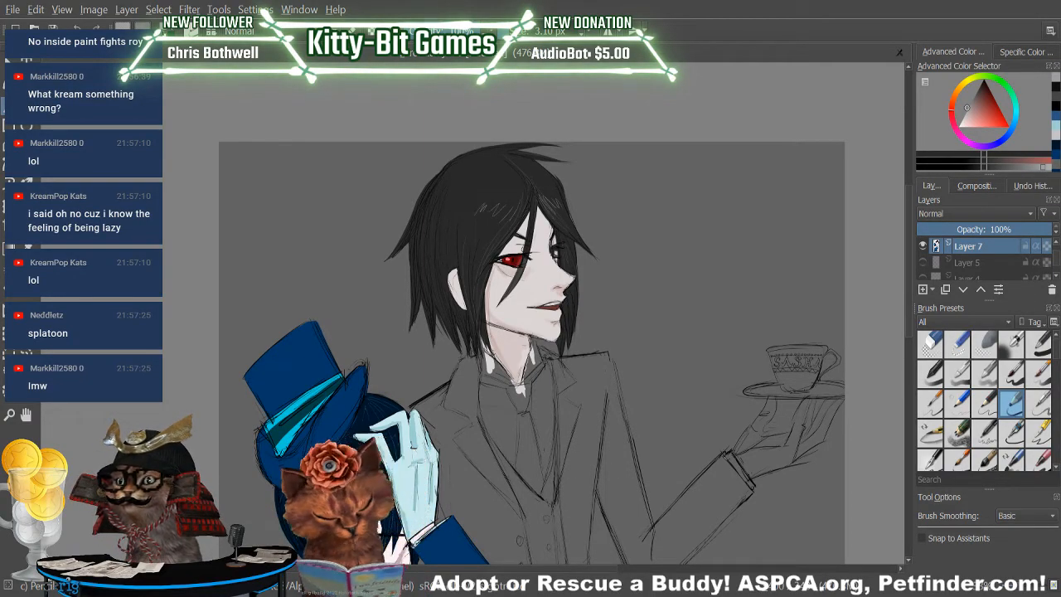
{"action": "key", "text": "ctrl+z"}
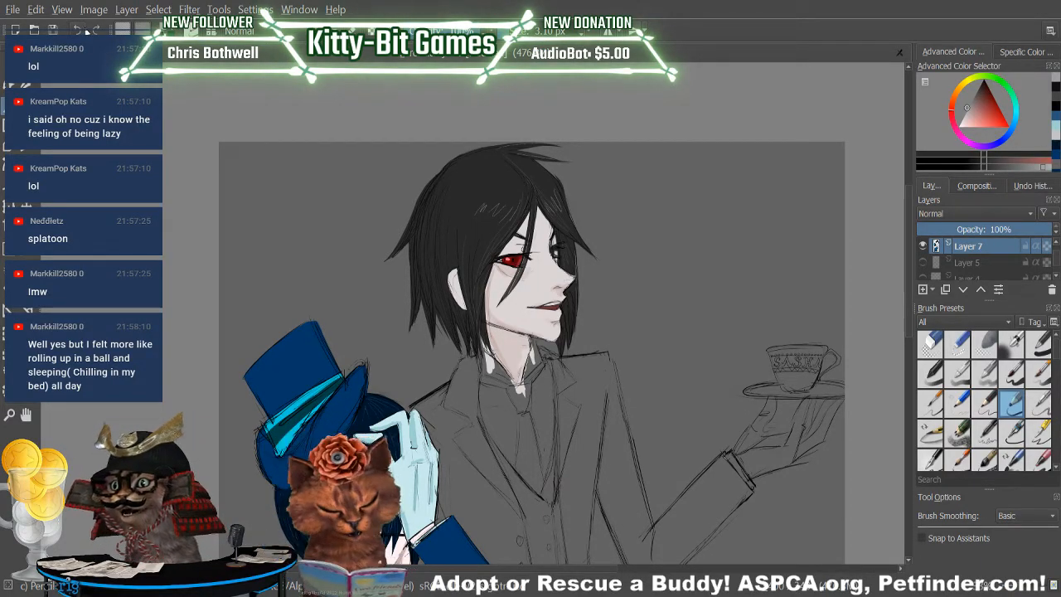
Shade the butler's face and neck on Layer 7 with darker tones sampled and mixed from his skin colour.
{"action": "key", "text": "p"}
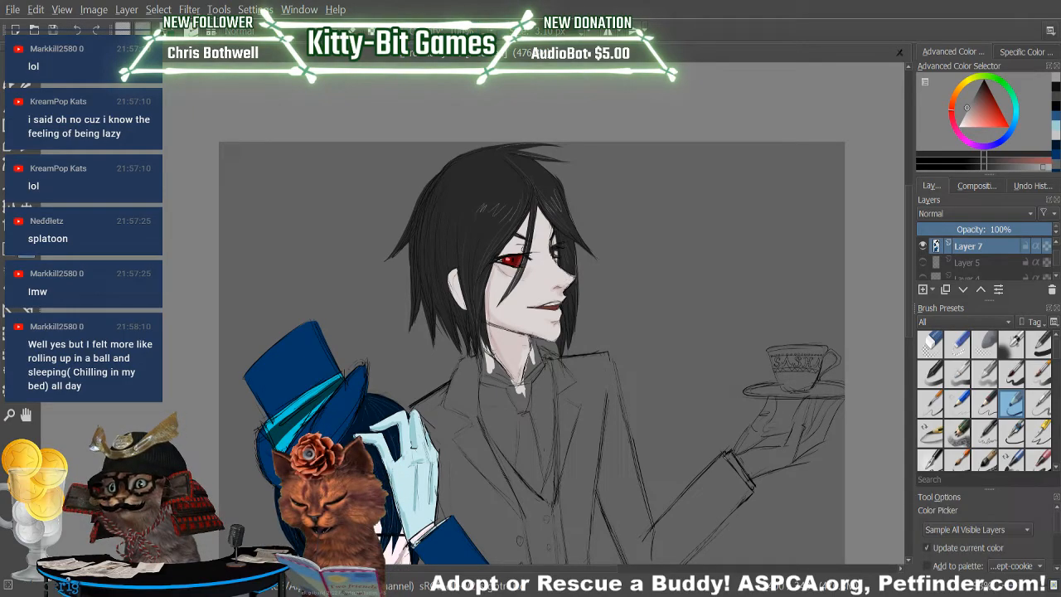
{"action": "left_click", "coordinate": [503, 280]}
{"action": "left_click", "coordinate": [1002, 166]}
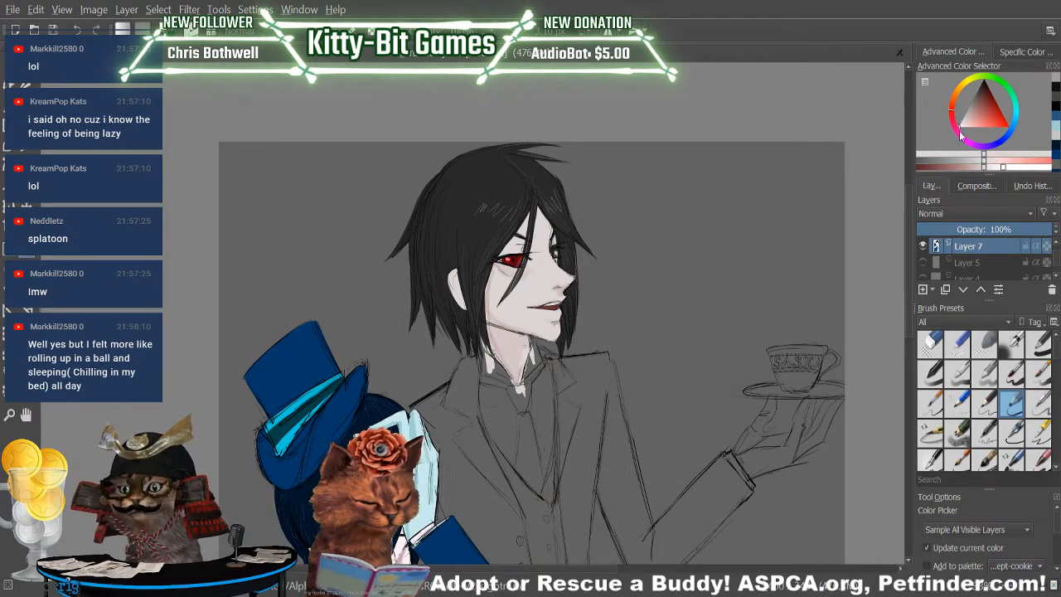
{"action": "key", "text": "b"}
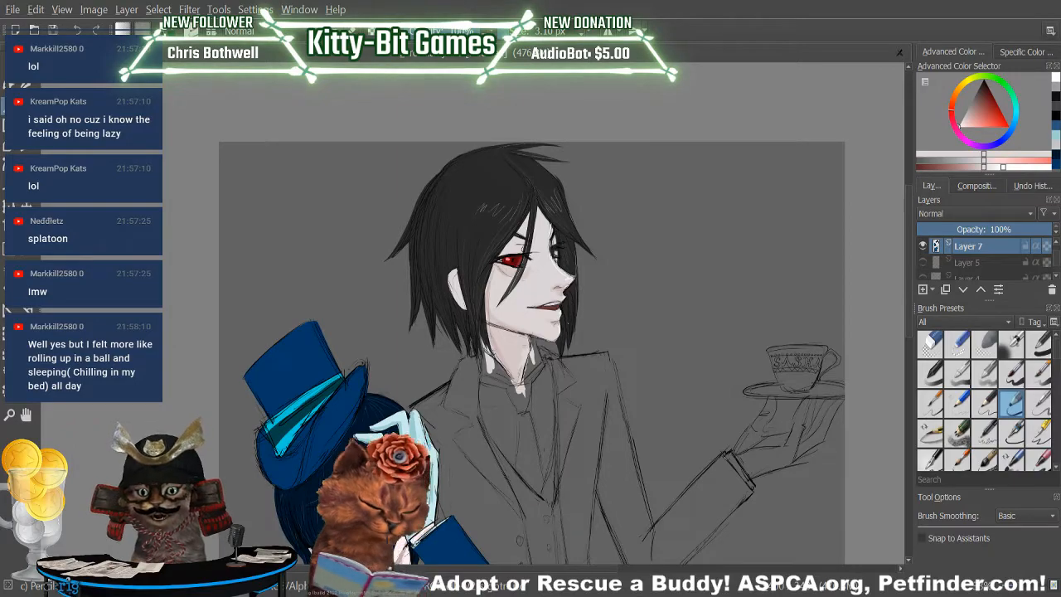
{"action": "scroll", "coordinate": [531, 332], "scroll_direction": "down", "scroll_amount": 3}
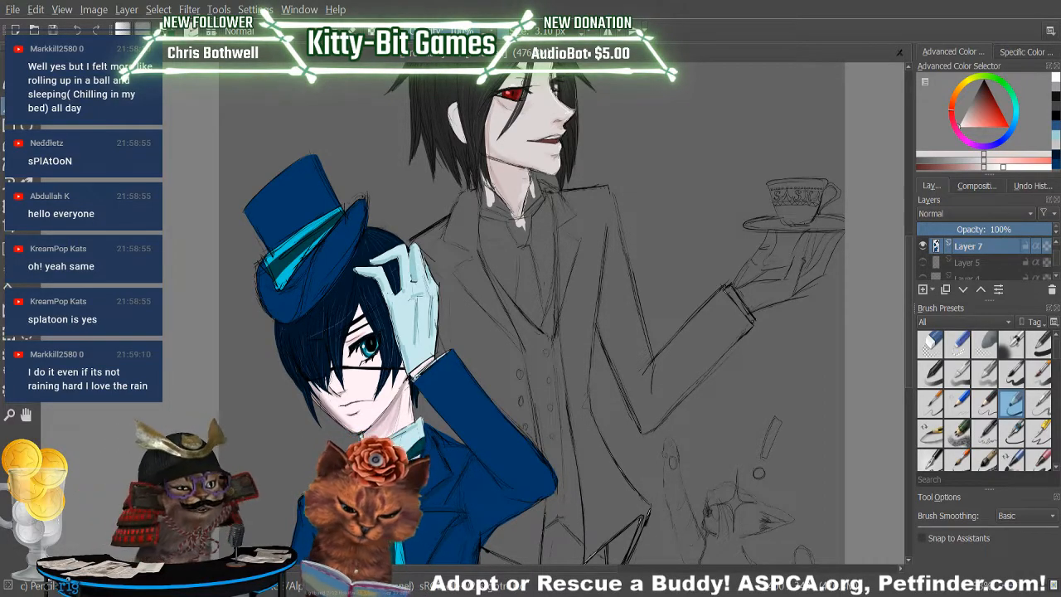
{"action": "key", "text": "p"}
{"action": "left_click", "coordinate": [530, 122]}
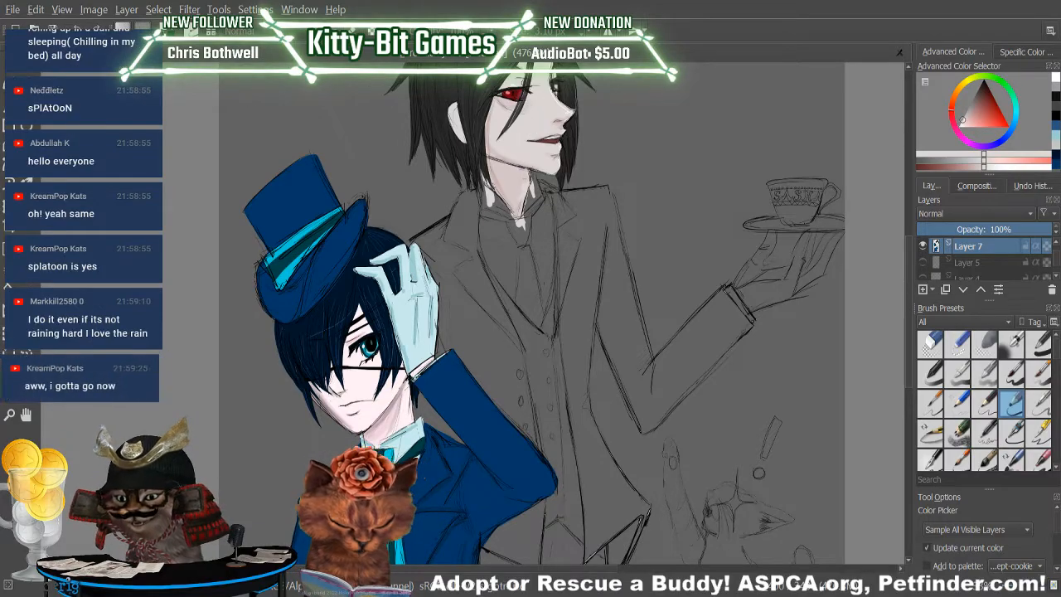
{"action": "key", "text": "b"}
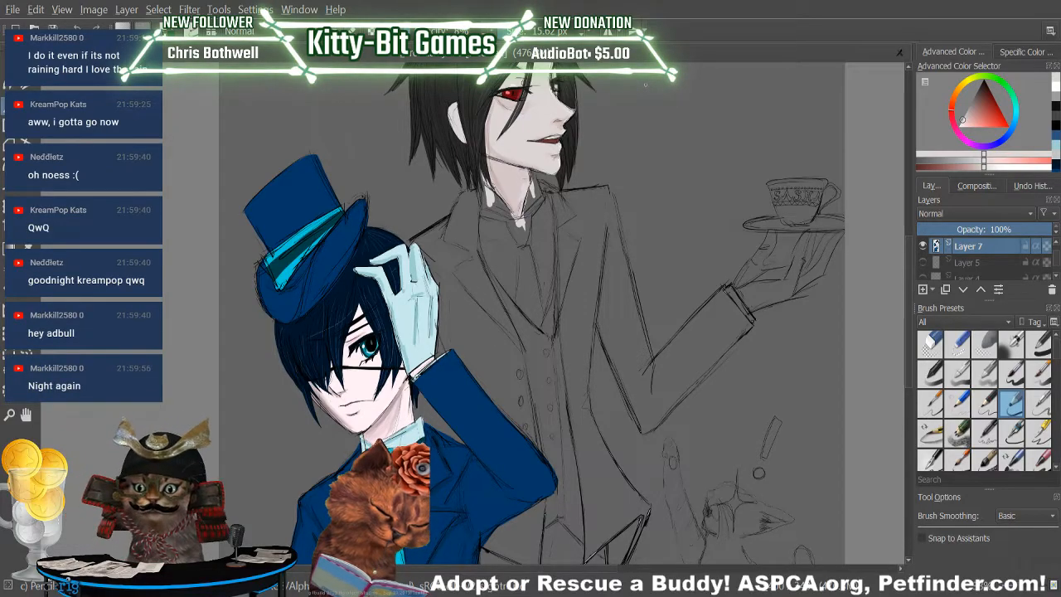
Shade the boy's face and neck on Layer 7 with a darker pinkish shade of his sampled skin colour, using the 15.62 px pencil.
{"action": "left_click", "coordinate": [29, 246]}
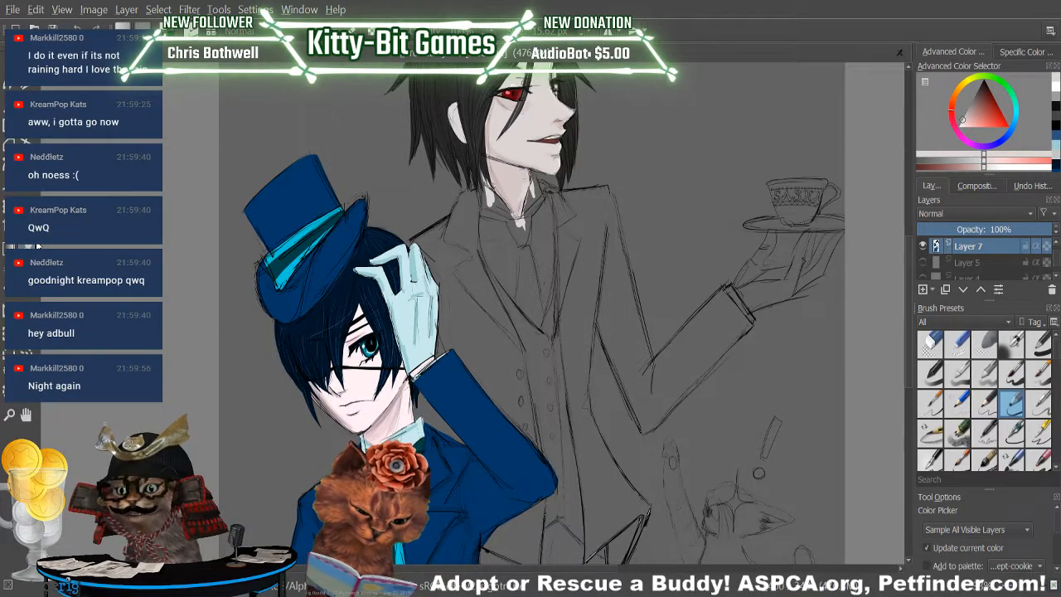
{"action": "left_click", "coordinate": [367, 382]}
{"action": "left_click", "coordinate": [383, 373]}
{"action": "left_click", "coordinate": [1001, 168]}
{"action": "key", "text": "b"}
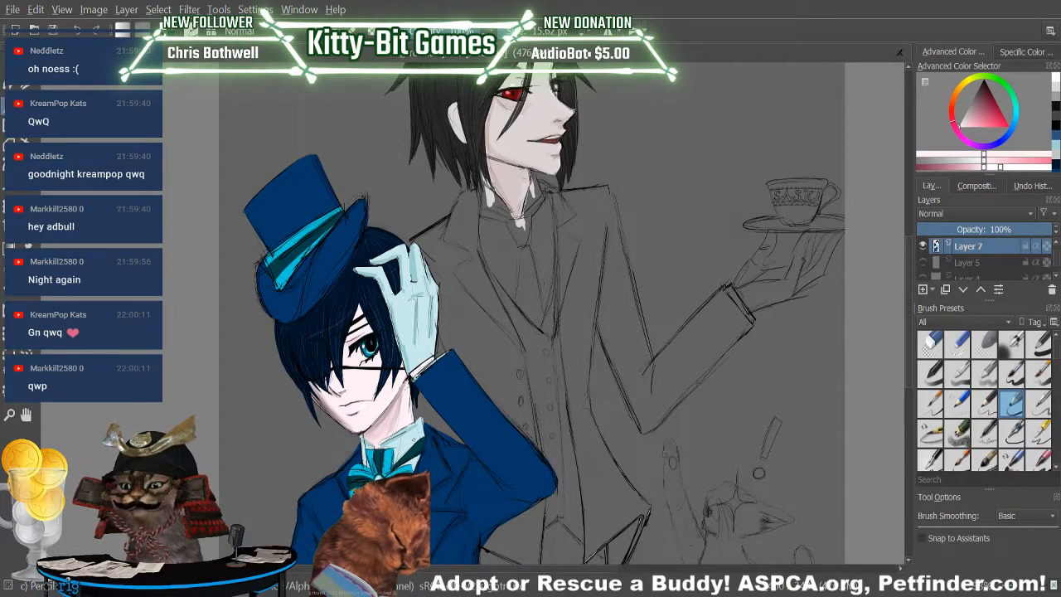
Shade the butler's hair on Layer 7 with a near-black shade of its sampled colour, using a larger pencil of 49.85 px.
{"action": "left_click_drag", "start_coordinate": [909, 317], "coordinate": [910, 293]}
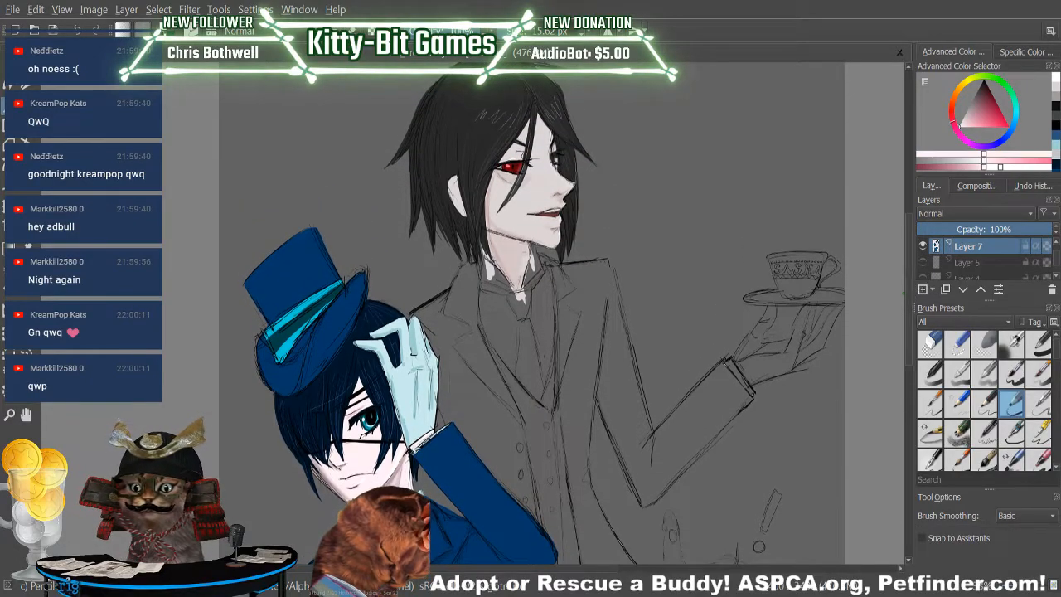
{"action": "key", "text": "p"}
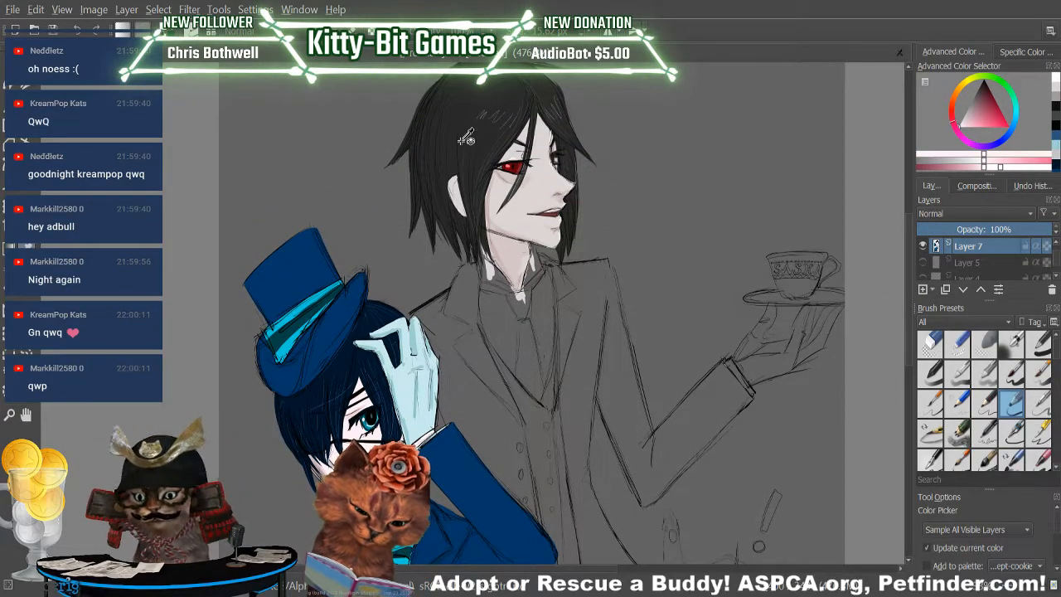
{"action": "left_click", "coordinate": [313, 401]}
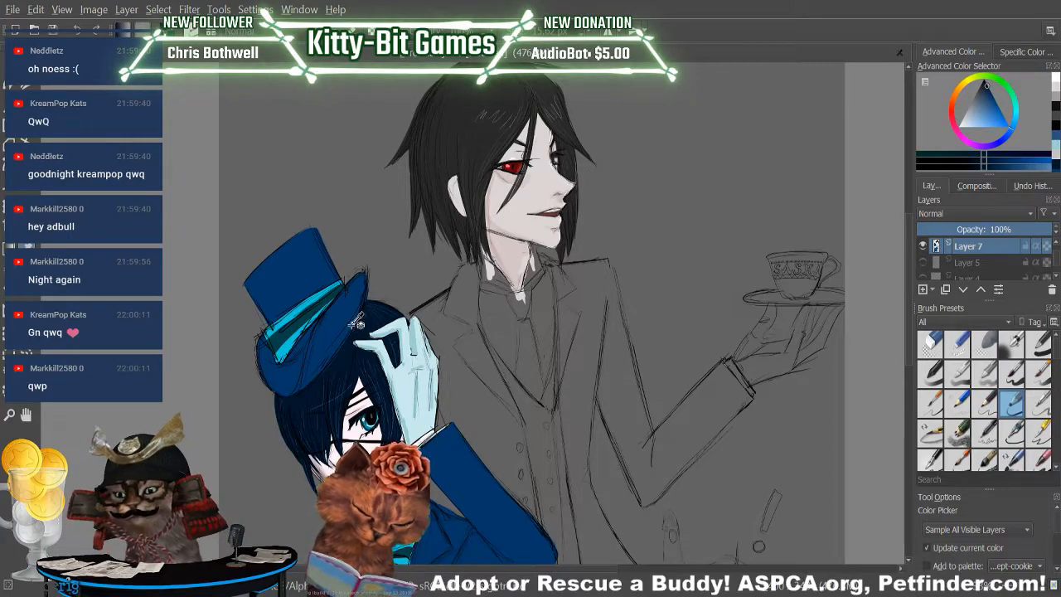
{"action": "left_click", "coordinate": [487, 112]}
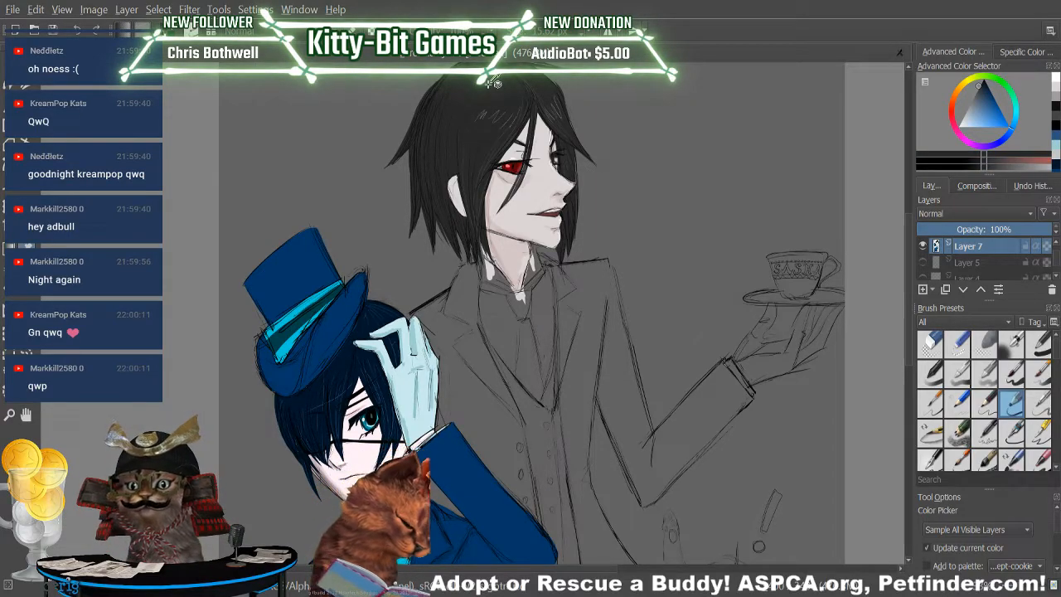
{"action": "left_click", "coordinate": [974, 166]}
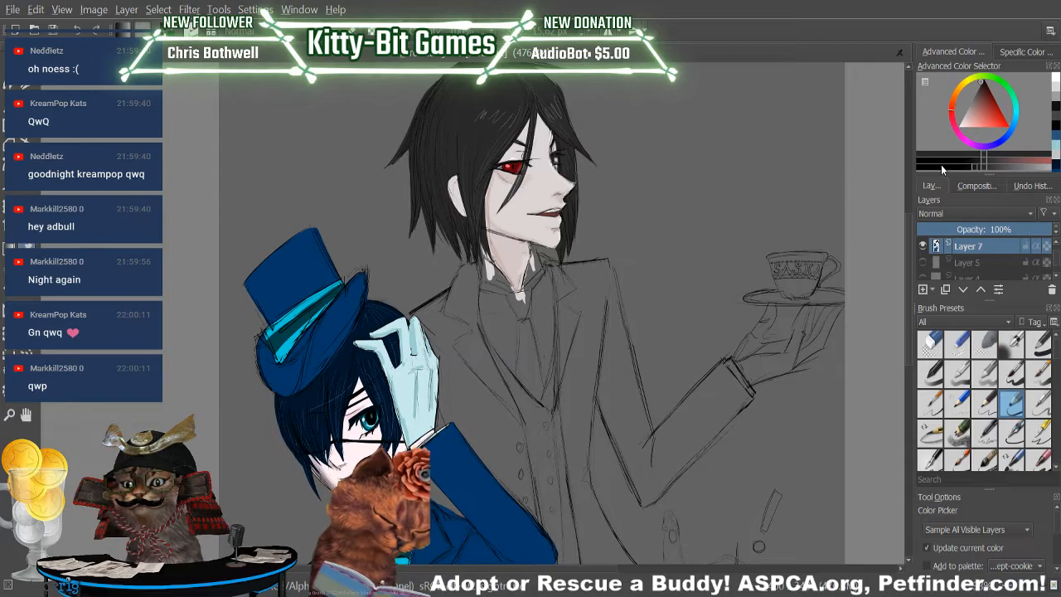
{"action": "key", "text": "b"}
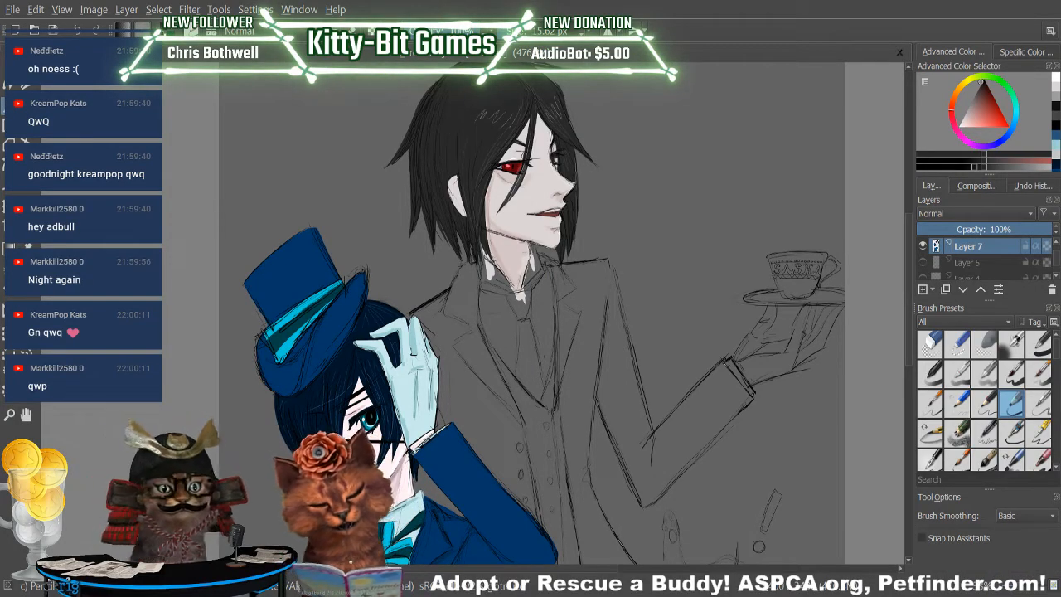
{"action": "left_click", "coordinate": [475, 93], "text": "ctrl"}
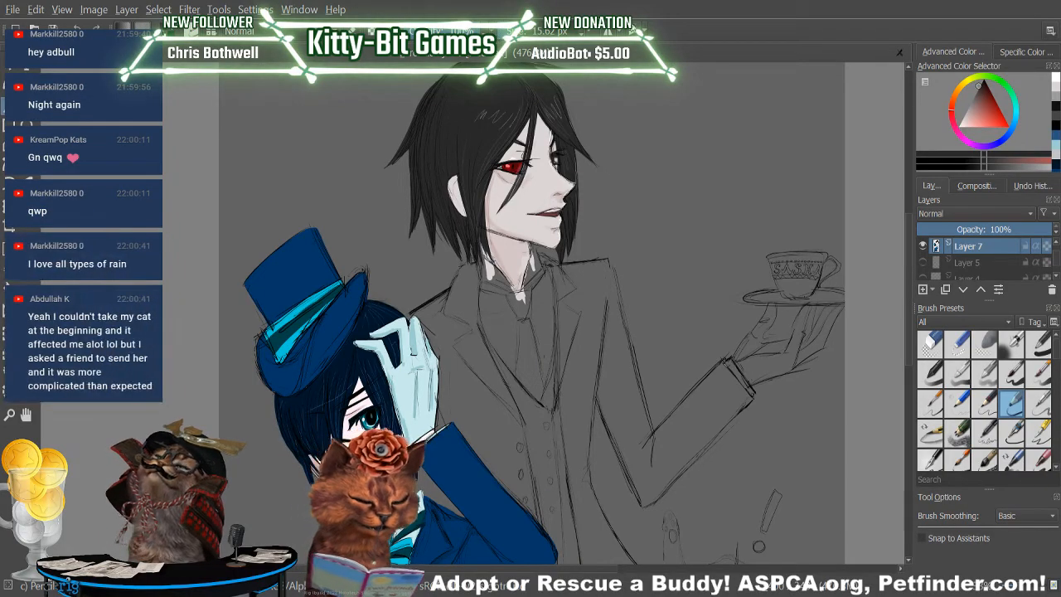
{"action": "left_click", "coordinate": [978, 166]}
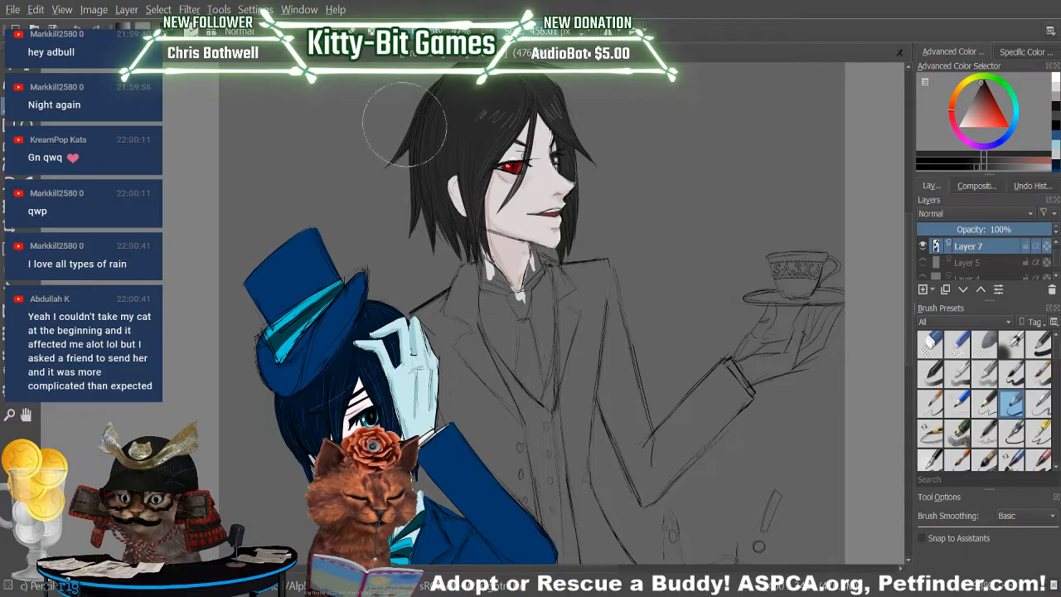
{"action": "mouse_move", "coordinate": [427, 205]}
{"action": "left_mouse_down"}
{"action": "mouse_move", "coordinate": [419, 245]}
{"action": "mouse_move", "coordinate": [425, 204]}
{"action": "left_mouse_up"}
{"action": "left_click", "coordinate": [98, 27]}
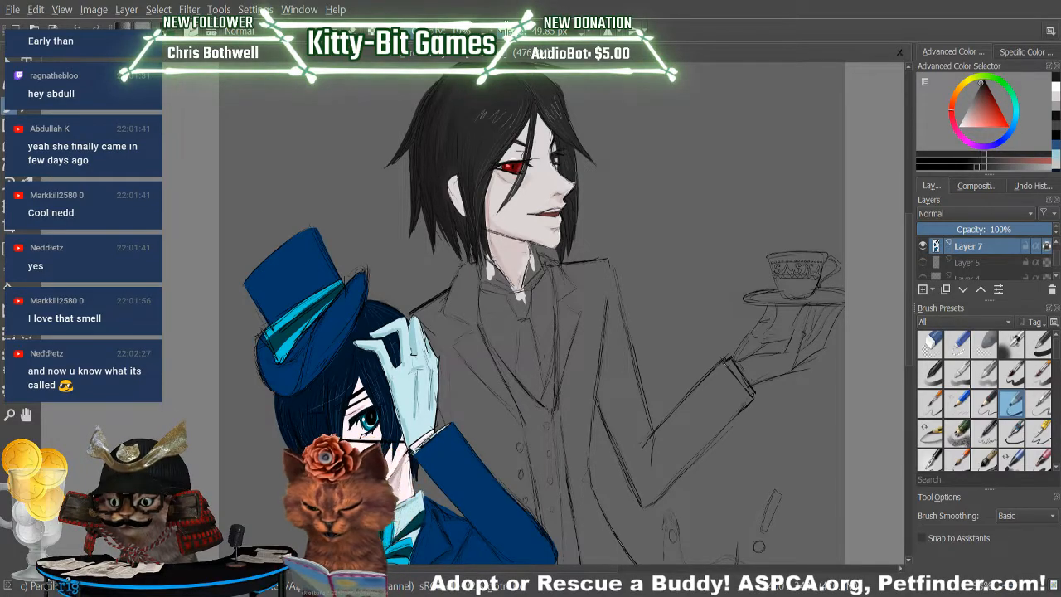
Sample the boy's dark blue hair colour, mix a darker navy from it and return to the pencil.
{"action": "key", "text": "p"}
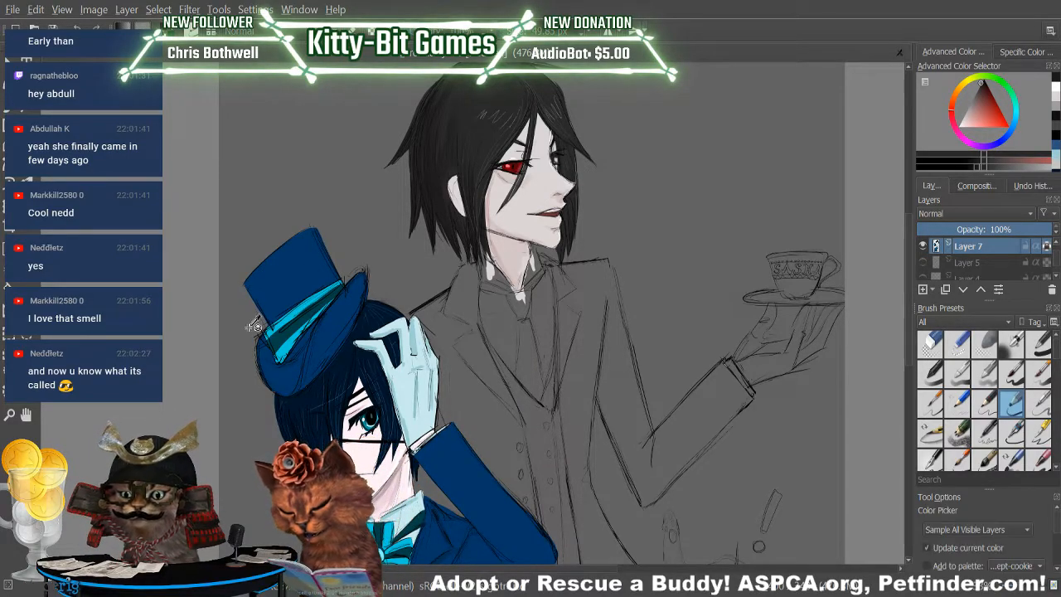
{"action": "left_click", "coordinate": [312, 374]}
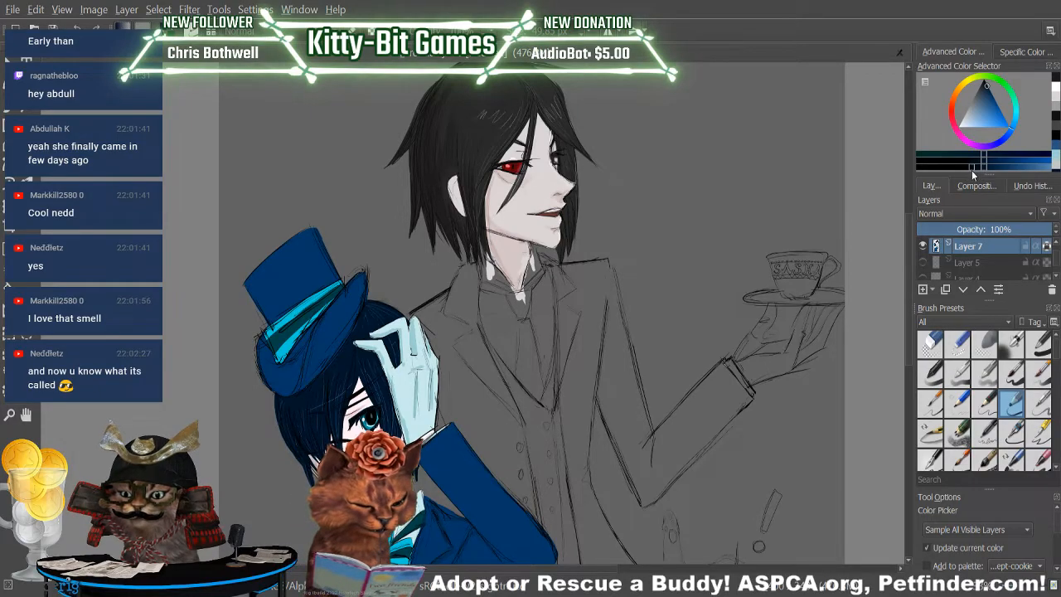
{"action": "left_click", "coordinate": [19, 110]}
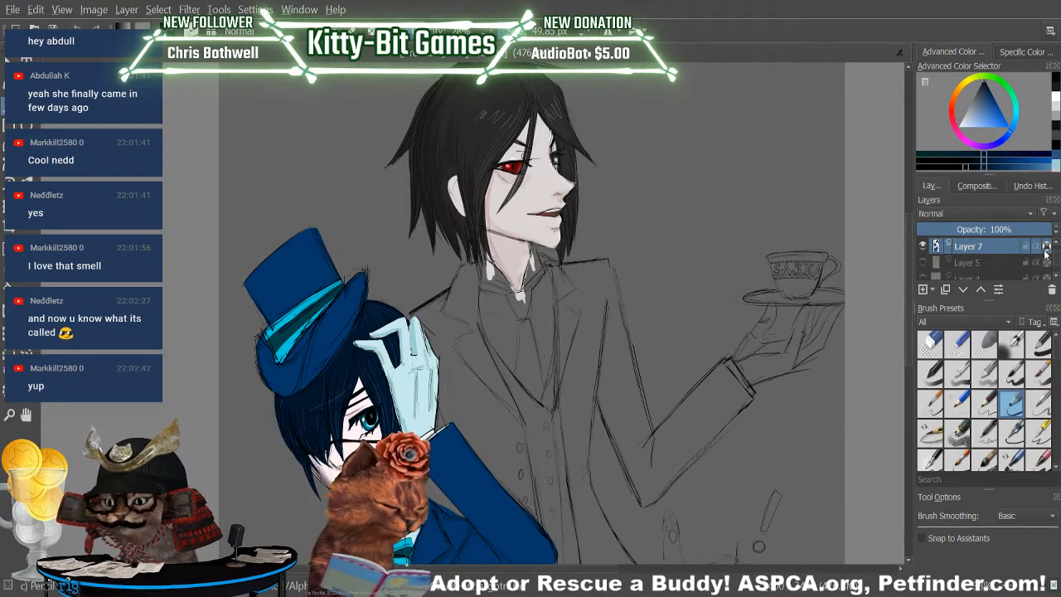
Find the layer holding the boy's hair among Layers 6 to 9 and shade its outer side in navy on Layer 7.
{"action": "left_click_drag", "start_coordinate": [1055, 251], "coordinate": [1055, 244]}
{"action": "left_click", "coordinate": [974, 264]}
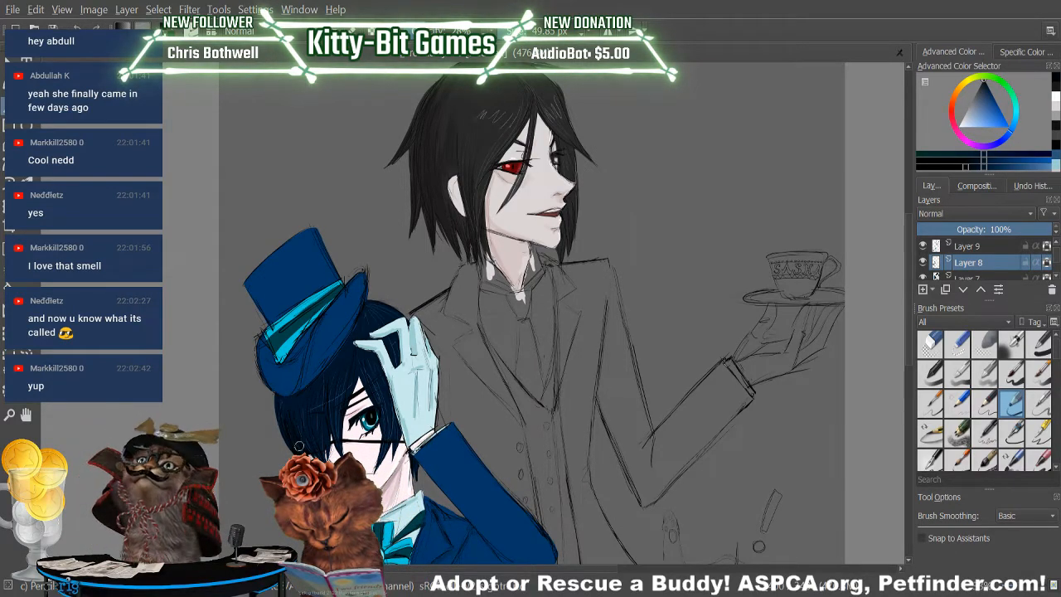
{"action": "left_click", "coordinate": [978, 247]}
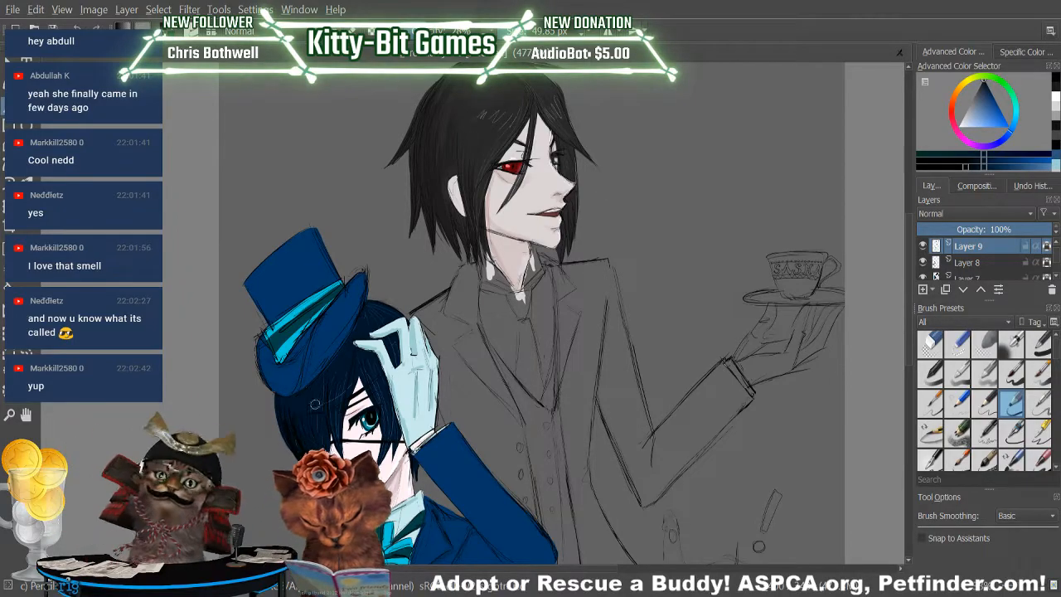
{"action": "left_click_drag", "start_coordinate": [1056, 263], "coordinate": [1056, 251]}
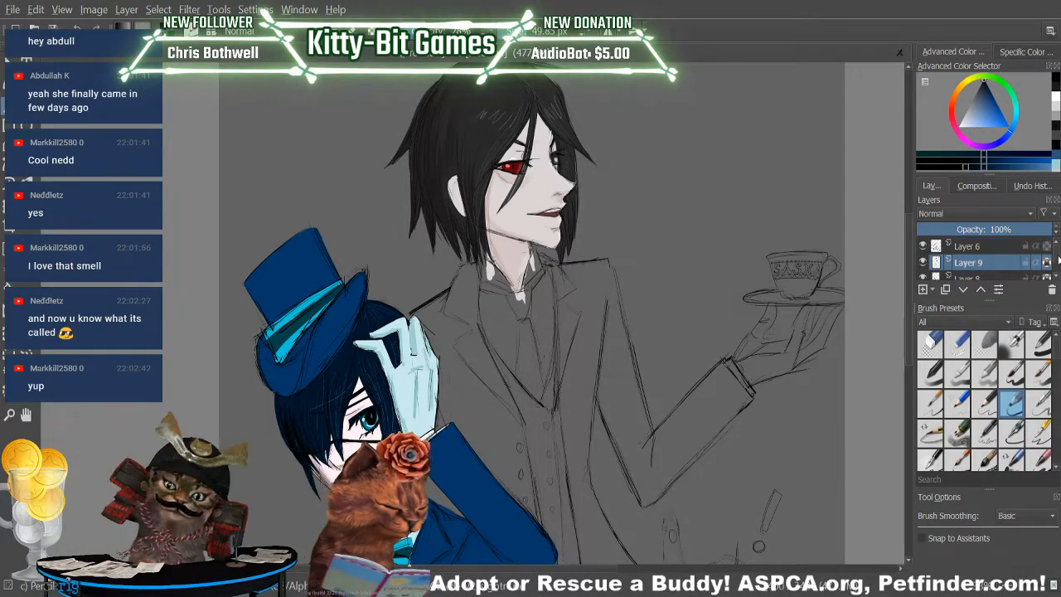
{"action": "left_click", "coordinate": [985, 246]}
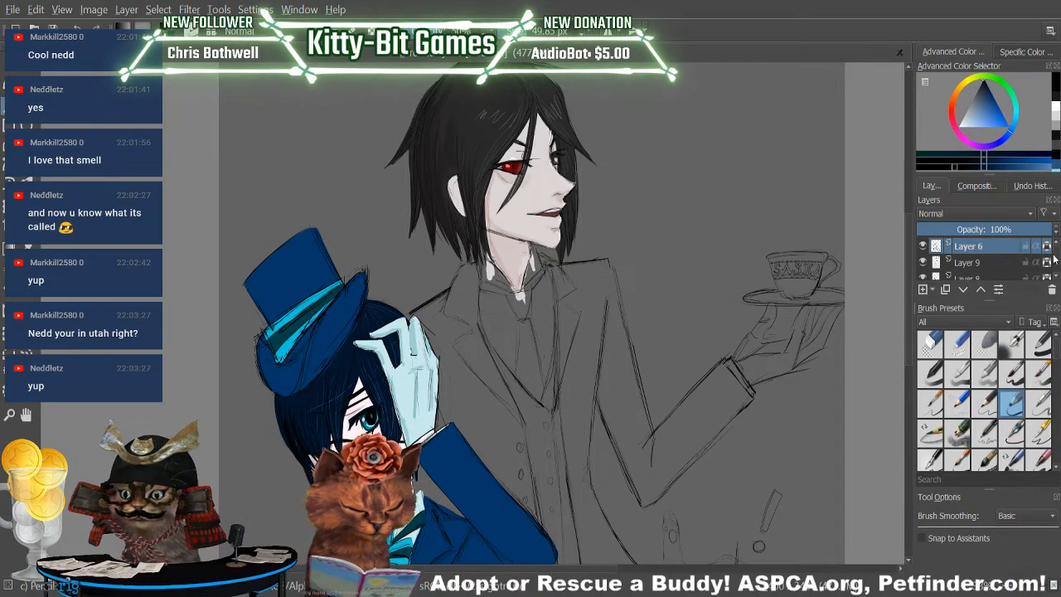
{"action": "scroll", "coordinate": [1057, 261], "scroll_direction": "down", "scroll_amount": 5}
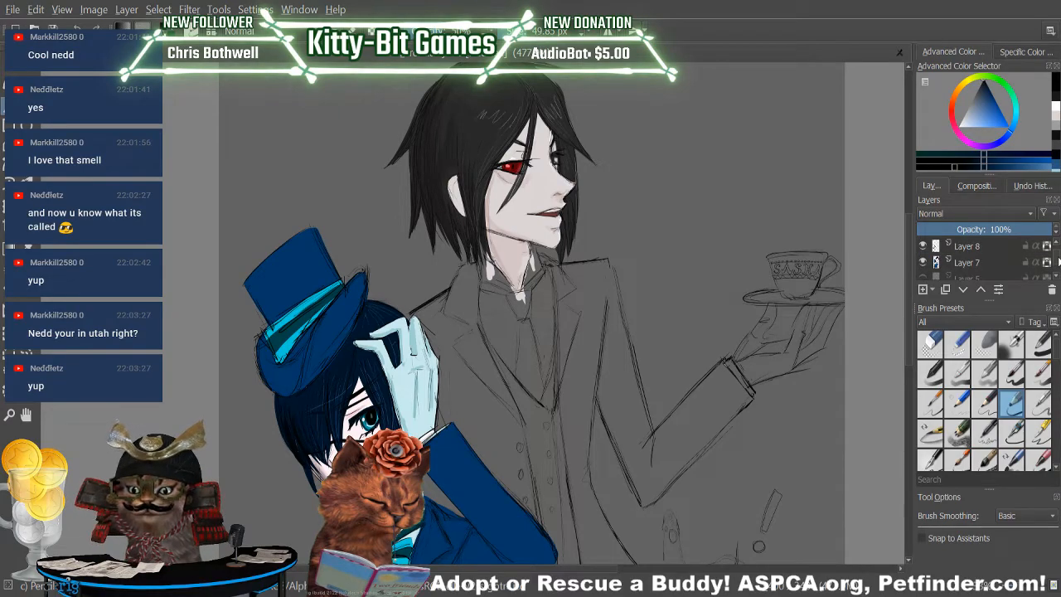
{"action": "scroll", "coordinate": [1057, 263], "scroll_direction": "up", "scroll_amount": 2}
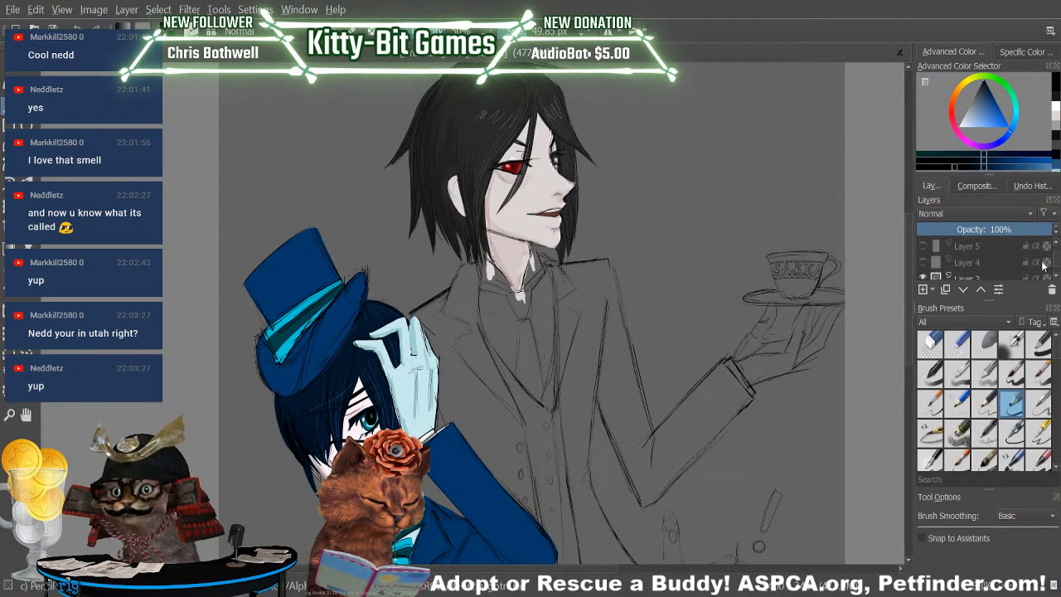
{"action": "scroll", "coordinate": [1058, 262], "scroll_direction": "down", "scroll_amount": 3}
{"action": "scroll", "coordinate": [1058, 262], "scroll_direction": "up", "scroll_amount": 5}
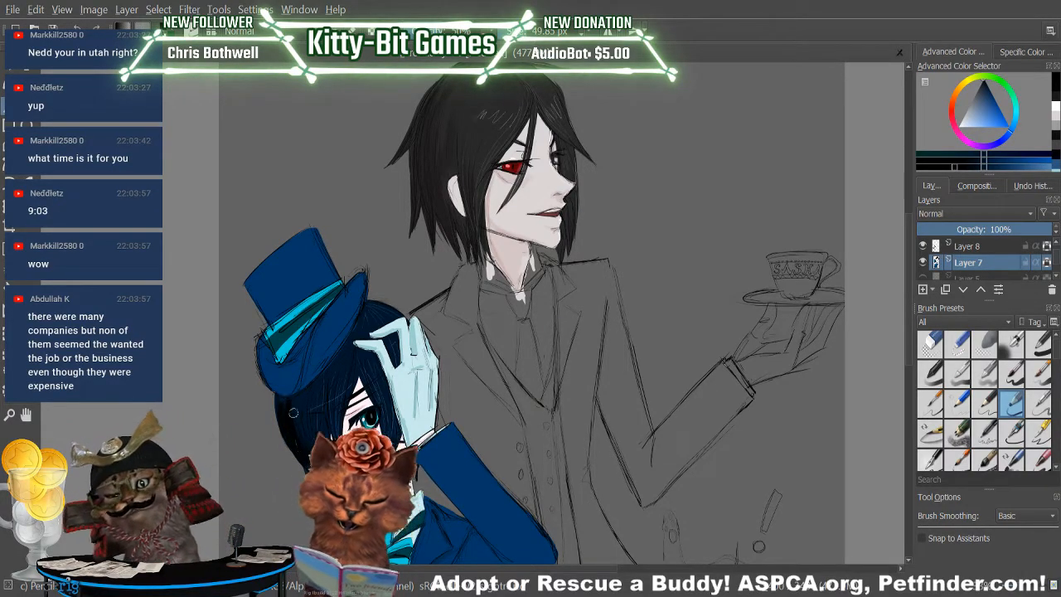
Try the boy's hair shading on Layers 8 and 9, and return to Layer 7 to darken the hair beneath the hat brim.
{"action": "key", "text": "Page_Up"}
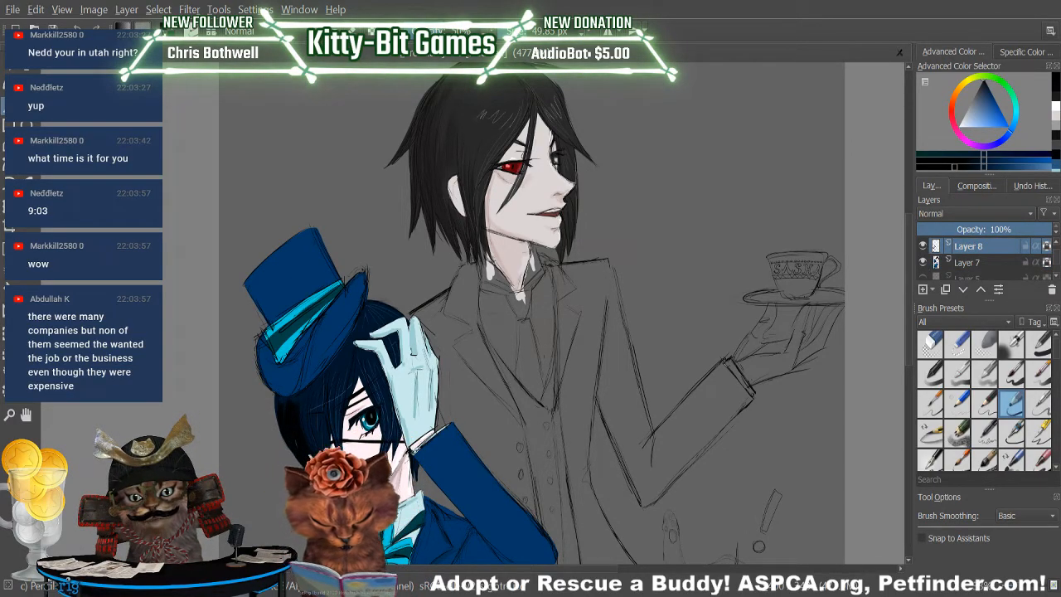
{"action": "scroll", "coordinate": [1054, 256], "scroll_direction": "up", "scroll_amount": 2}
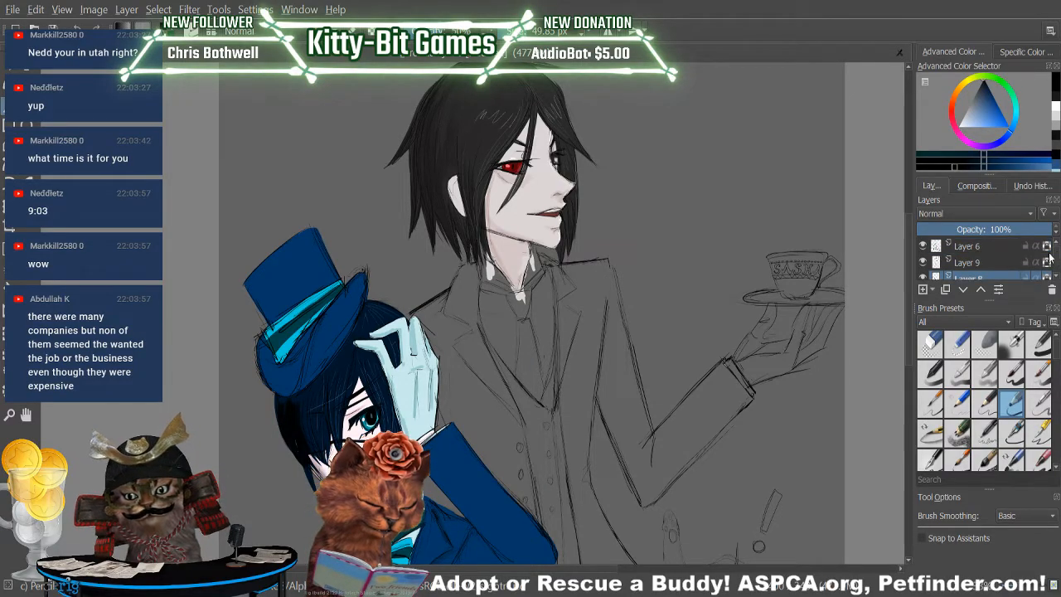
{"action": "left_click", "coordinate": [1010, 264]}
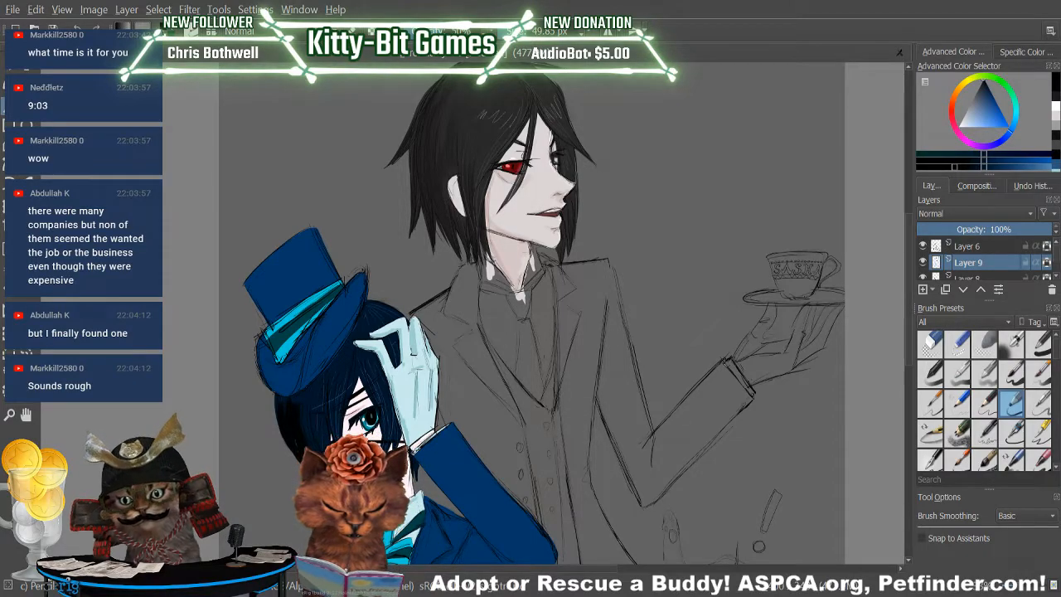
{"action": "scroll", "coordinate": [1049, 262], "scroll_direction": "down", "scroll_amount": 1}
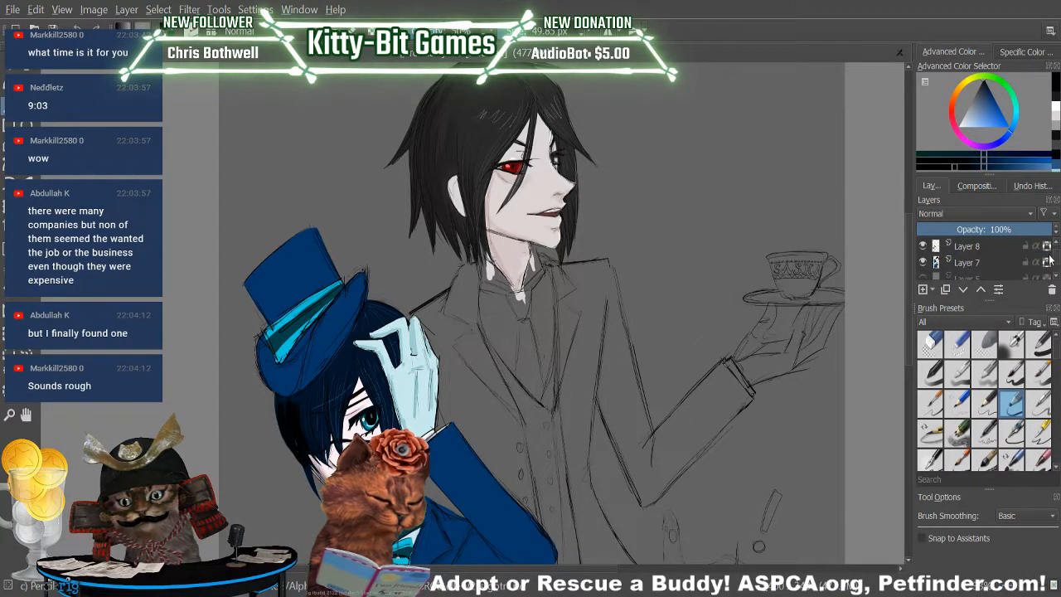
{"action": "scroll", "coordinate": [1049, 262], "scroll_direction": "up", "scroll_amount": 1}
{"action": "left_click", "coordinate": [954, 264]}
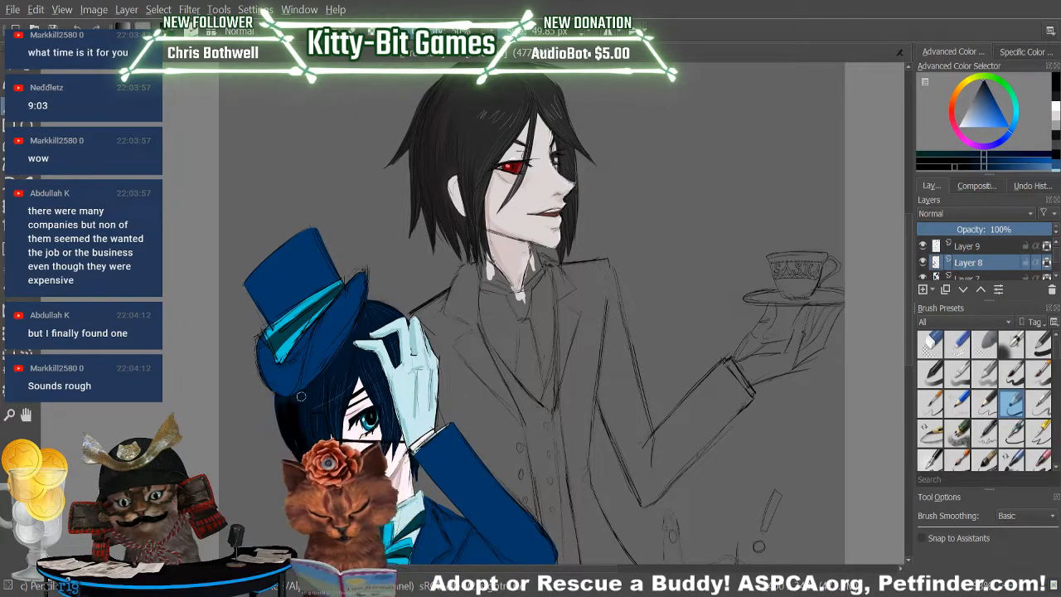
{"action": "left_click", "coordinate": [977, 277]}
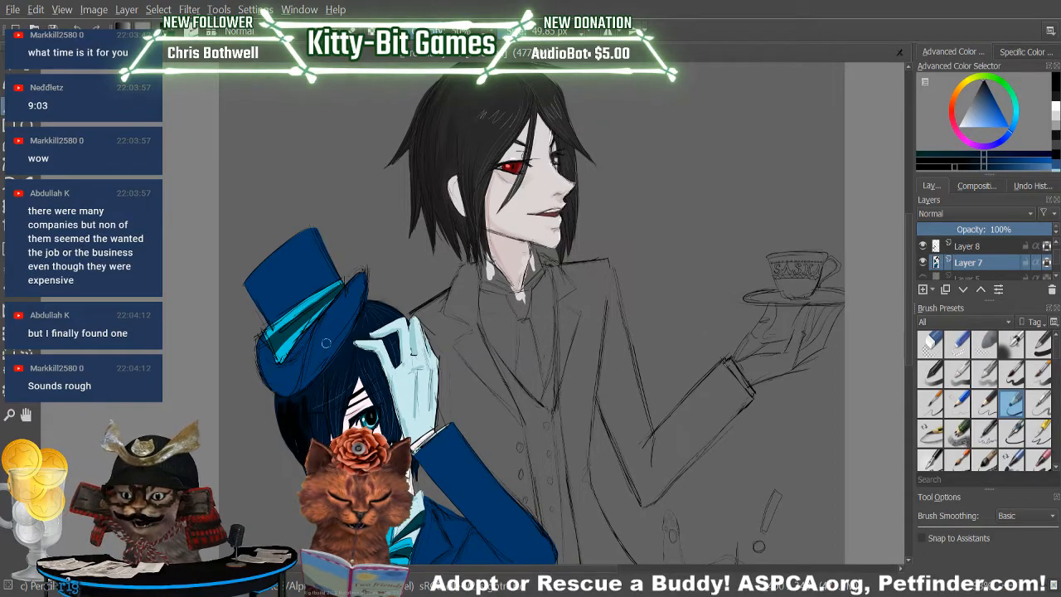
Sample the jacket blue from the boy's raised sleeve and mix a darker shade of it for shading on Layer 7.
{"action": "key", "text": "p"}
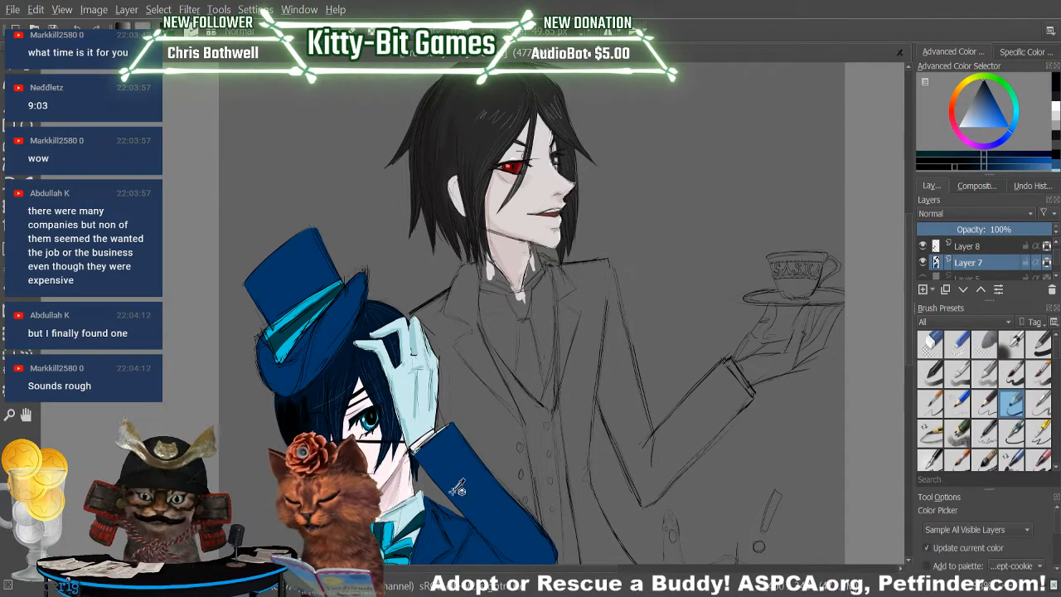
{"action": "left_click", "coordinate": [459, 485]}
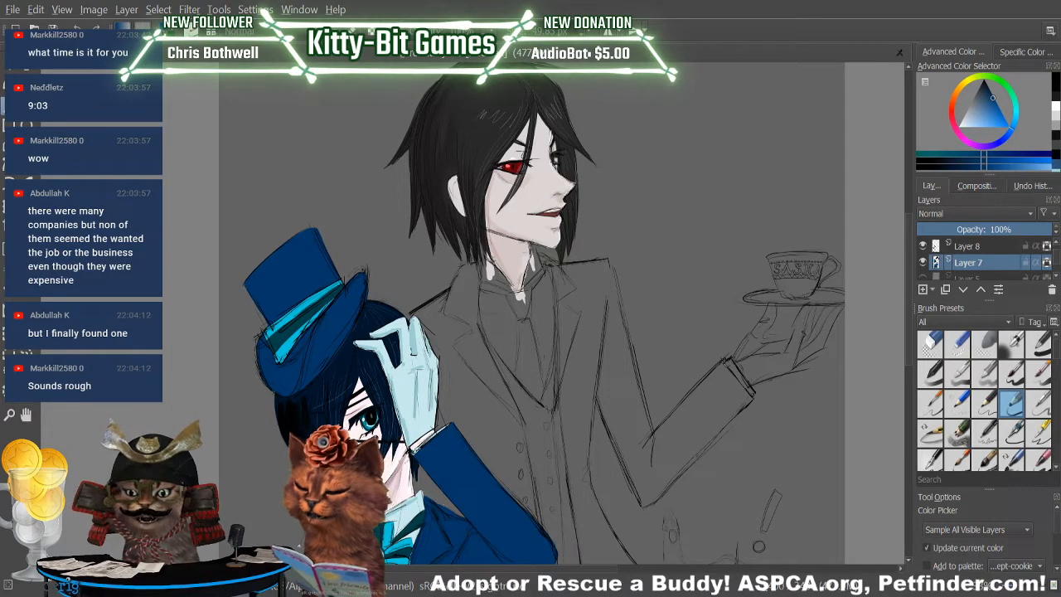
{"action": "left_click", "coordinate": [9, 106]}
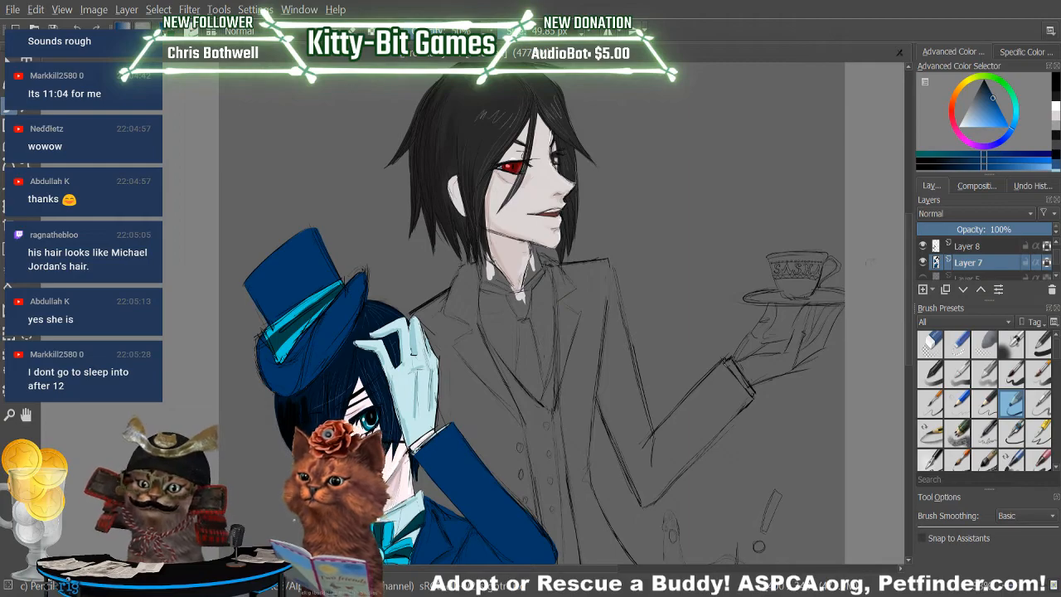
{"action": "scroll", "coordinate": [430, 374], "scroll_direction": "down", "scroll_amount": 2}
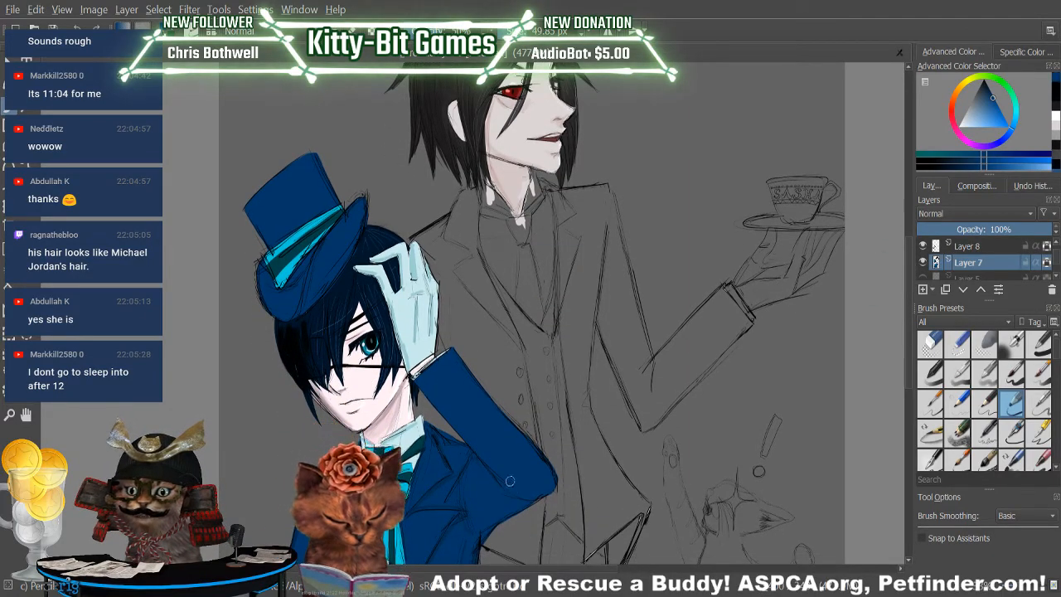
{"action": "key", "text": "p"}
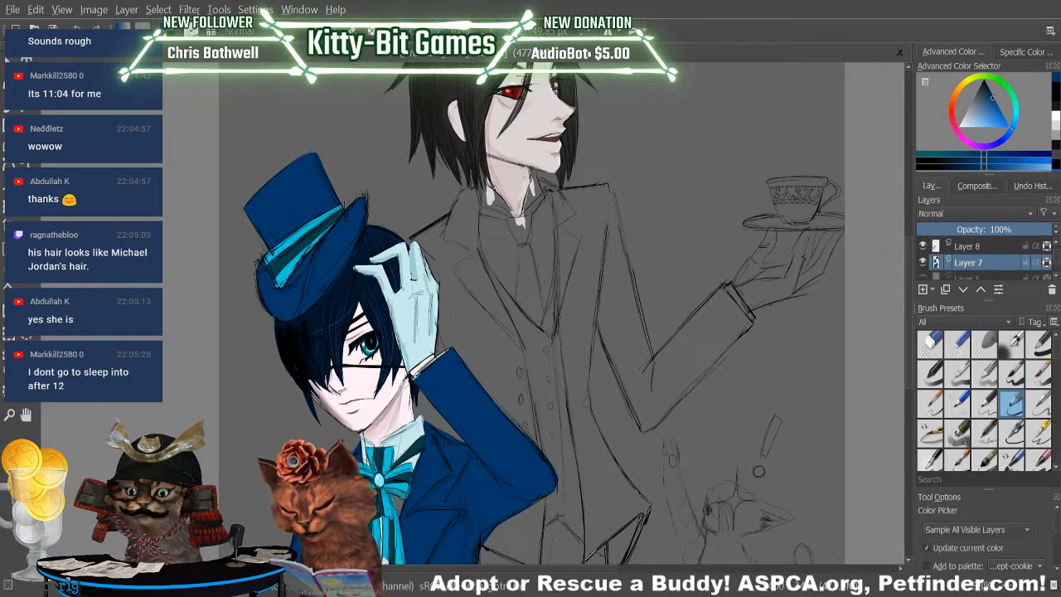
{"action": "left_click", "coordinate": [969, 166]}
{"action": "left_click", "coordinate": [10, 107]}
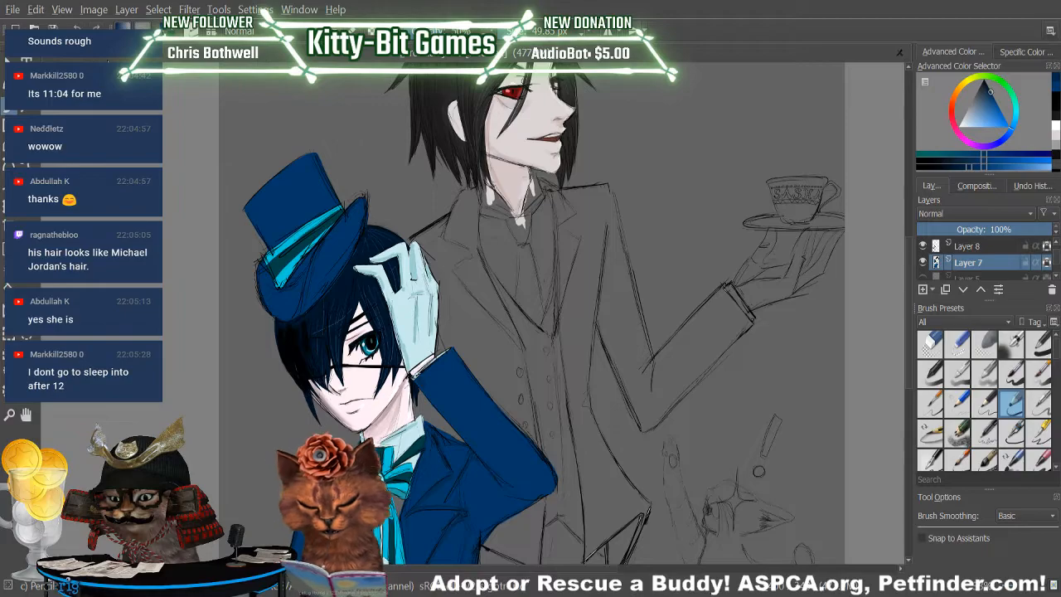
Choose a Basic brush, enlarge it to 205.66 px, adjust its opacity and shade the boy's blue clothing on Layer 7.
{"action": "left_click", "coordinate": [1012, 374]}
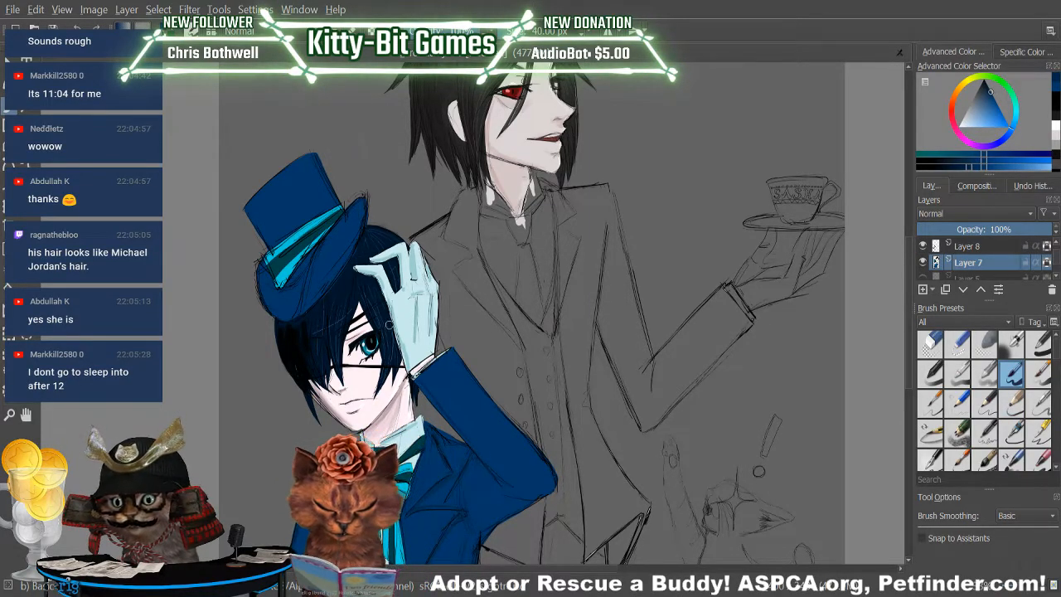
{"action": "left_click", "coordinate": [546, 32]}
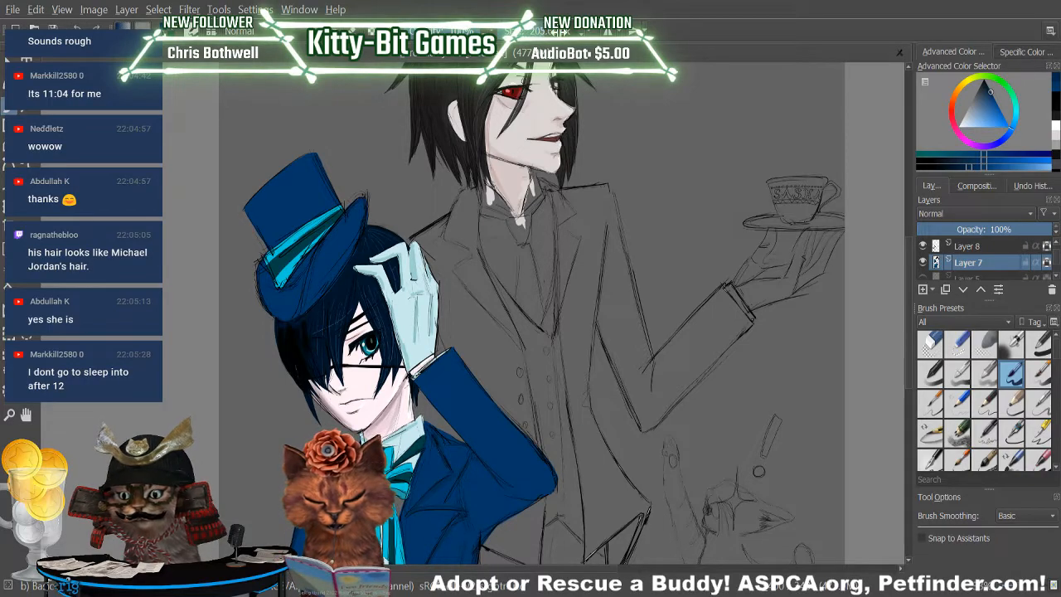
{"action": "left_click", "coordinate": [460, 31]}
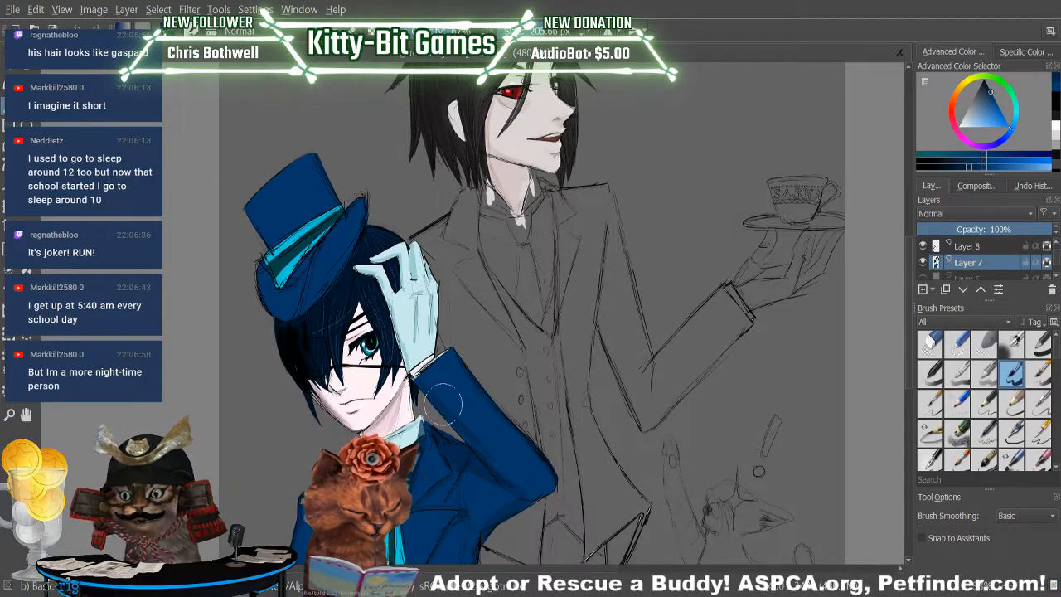
Sample the pale blue of the boy's collar and make Layer 6 the active layer for painting with the large Basic brush.
{"action": "left_click", "coordinate": [409, 443], "text": "ctrl"}
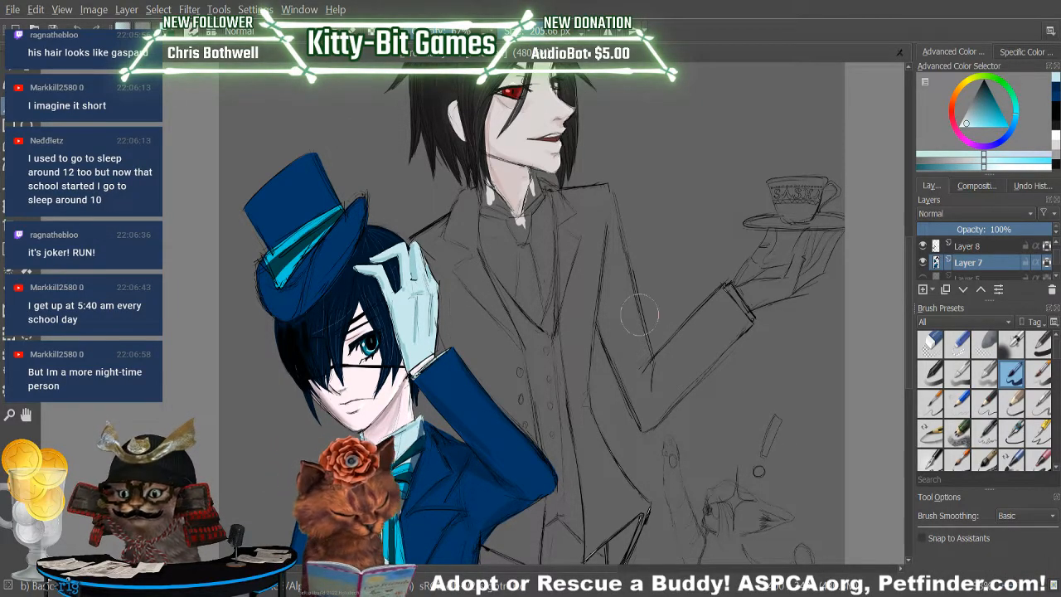
{"action": "left_click", "coordinate": [977, 248]}
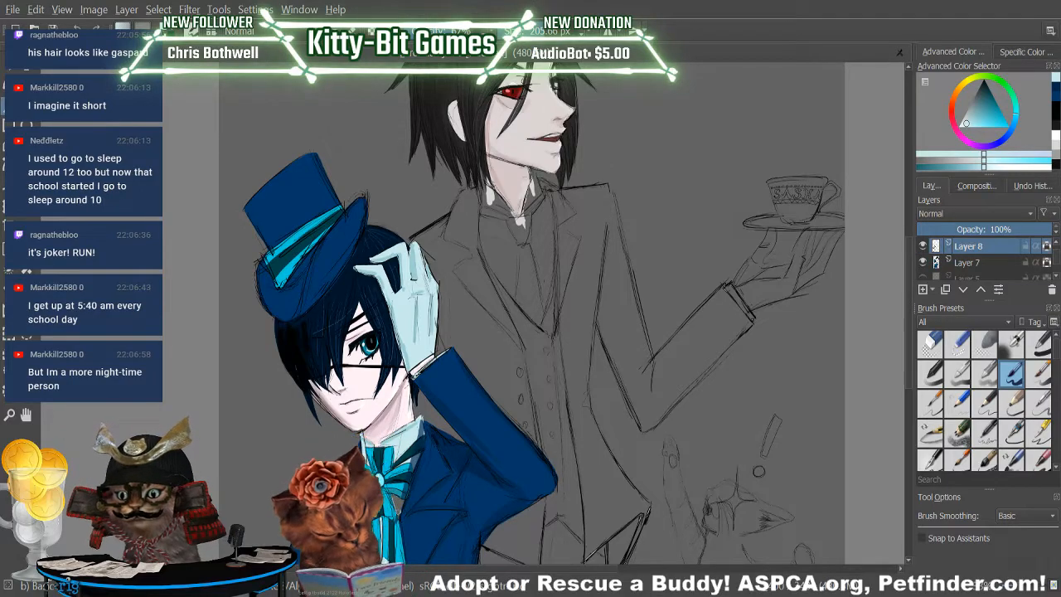
{"action": "key", "text": "Insert"}
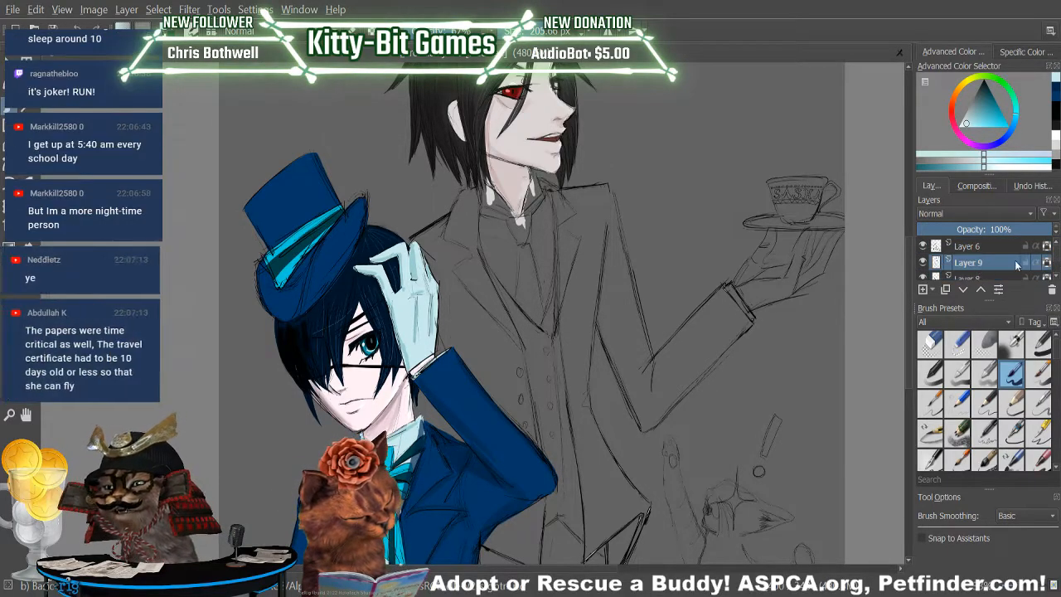
{"action": "left_click", "coordinate": [995, 248]}
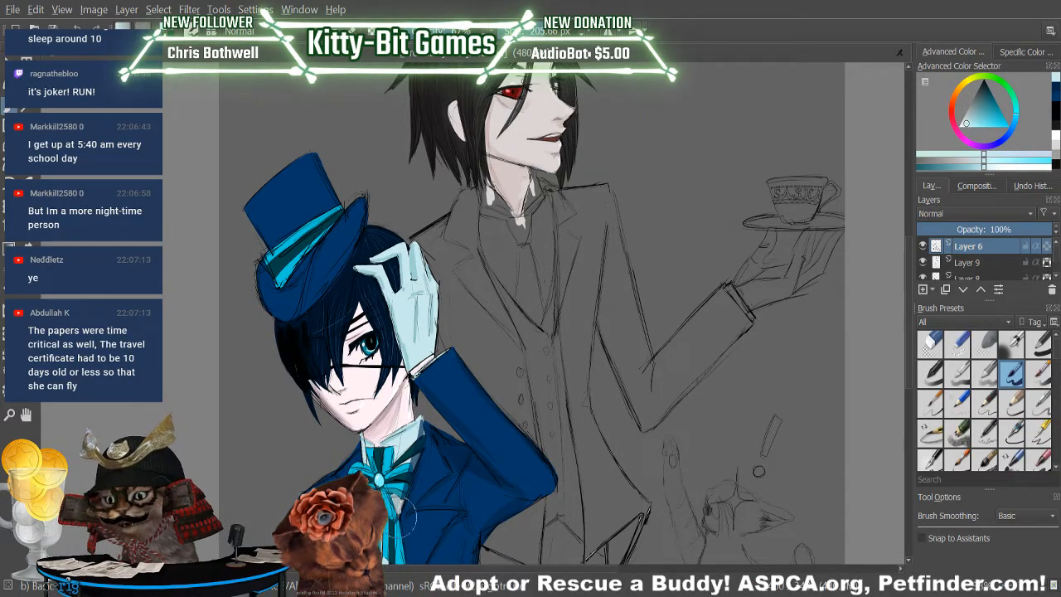
{"action": "key", "text": "p"}
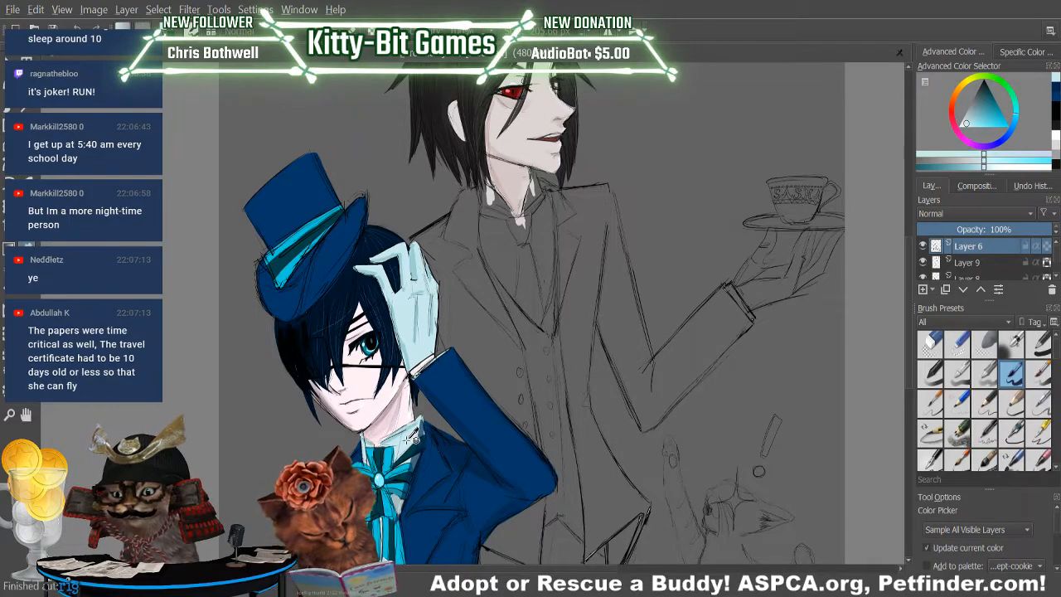
{"action": "key", "text": "b"}
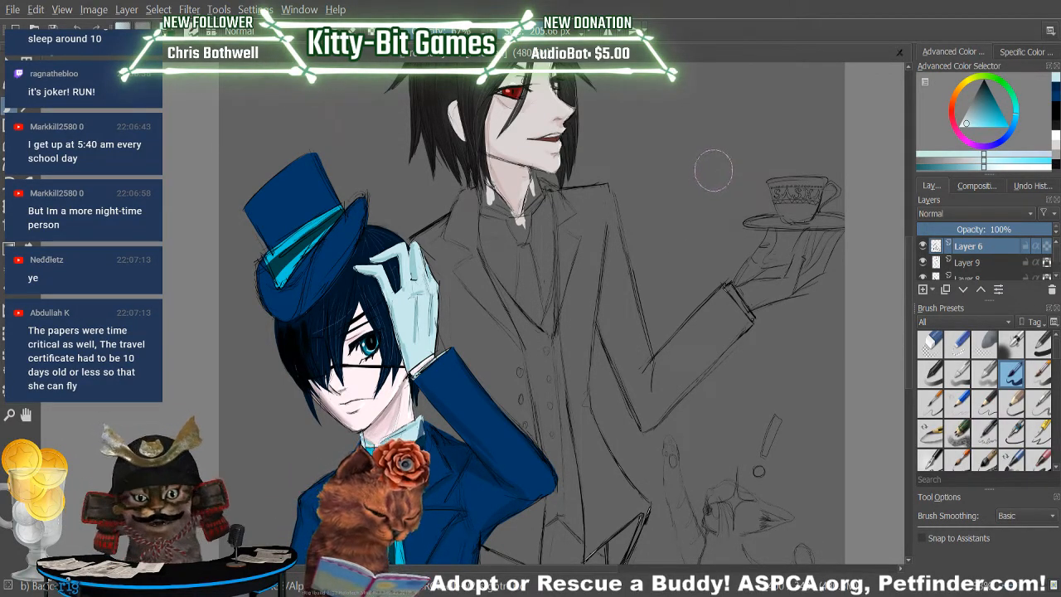
Sample the turquoise of the boy's neck bow for the Basic brush on Layer 6.
{"action": "key", "text": "p"}
{"action": "left_click", "coordinate": [363, 435]}
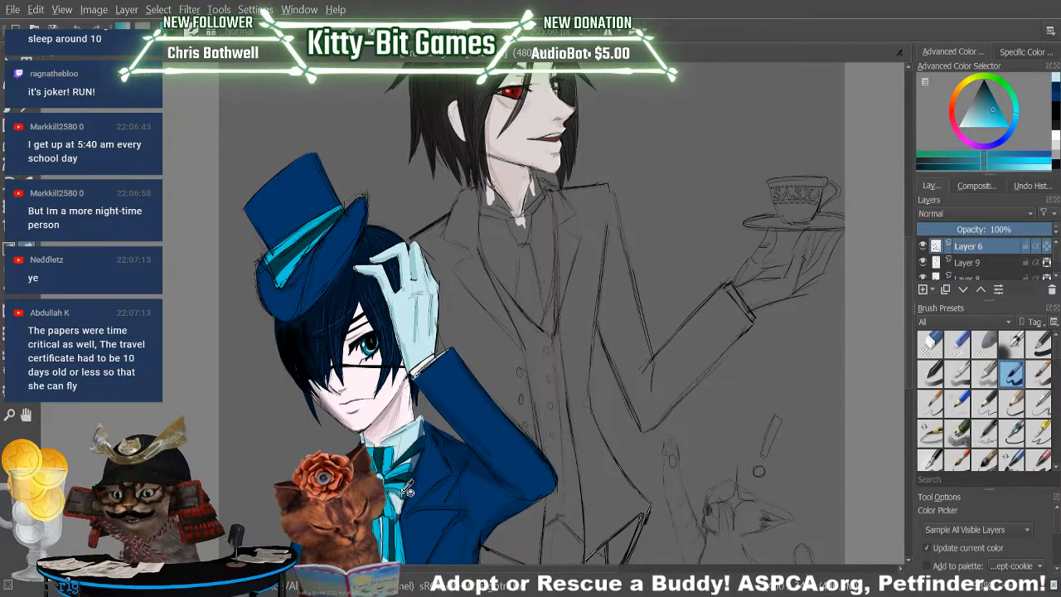
{"action": "key", "text": "b"}
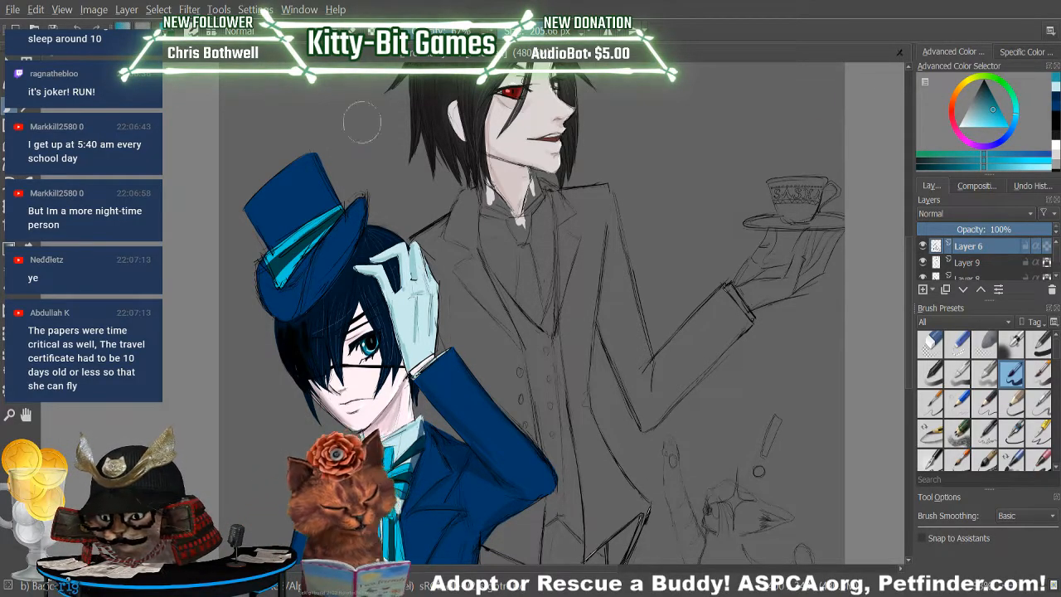
Sample the dark blue of the boy's raised sleeve for the Basic brush and undo the last stroke on Layer 6.
{"action": "key", "text": "p"}
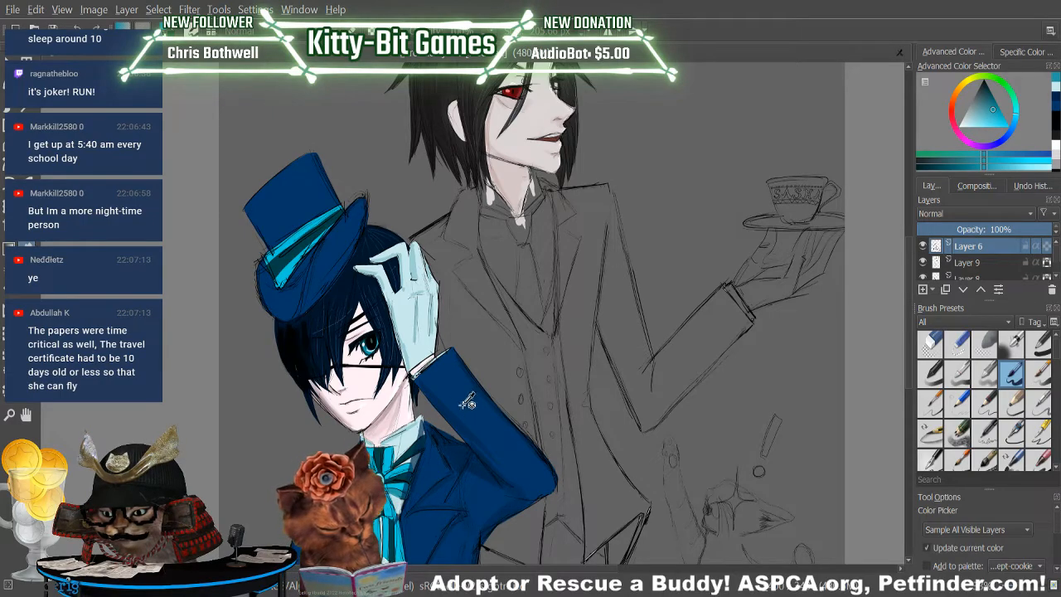
{"action": "left_click", "coordinate": [439, 402]}
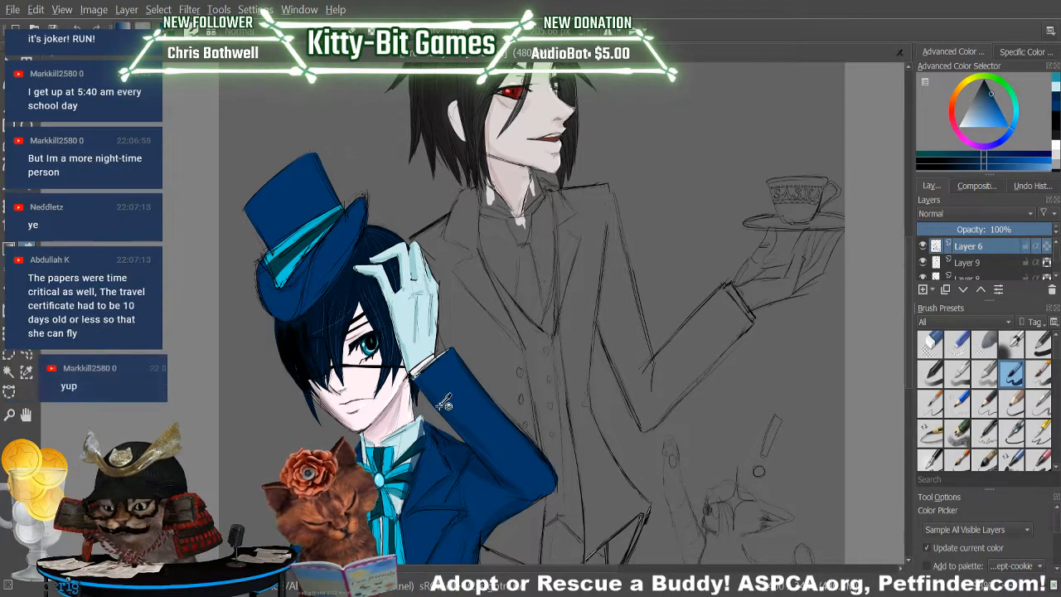
{"action": "key", "text": "b"}
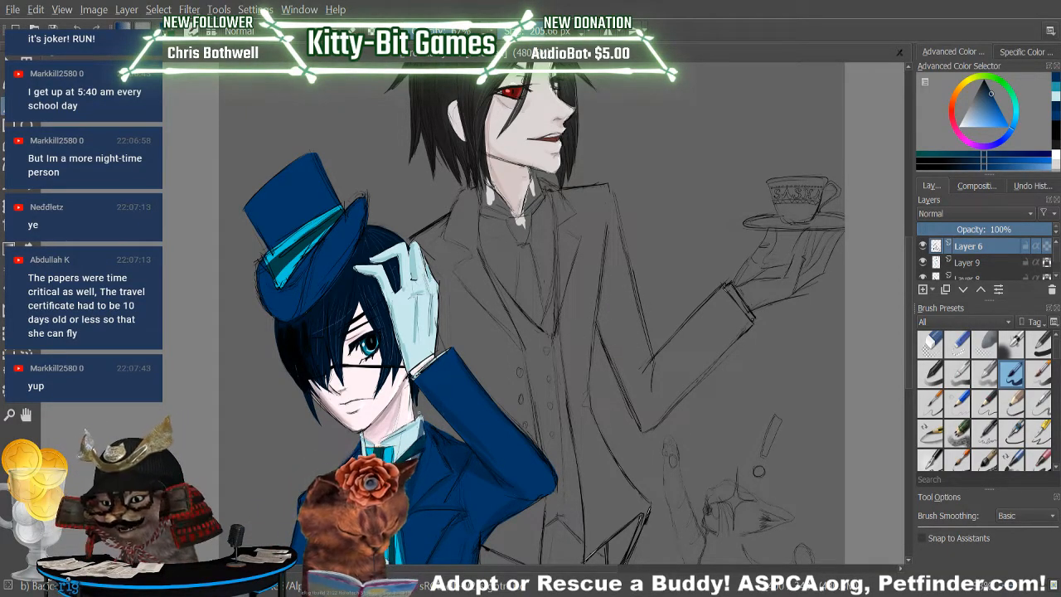
{"action": "key", "text": "ctrl+z"}
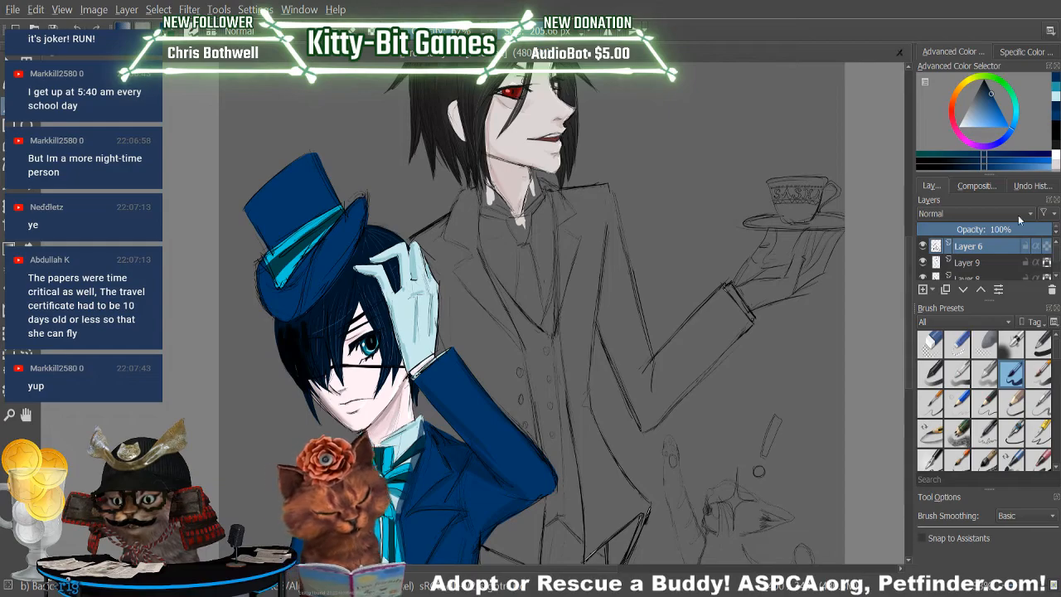
Make Layer 7 active and shade the brim and crown of the boy's top hat with the sampled dark blue.
{"action": "scroll", "coordinate": [1052, 261], "scroll_direction": "down", "scroll_amount": 2}
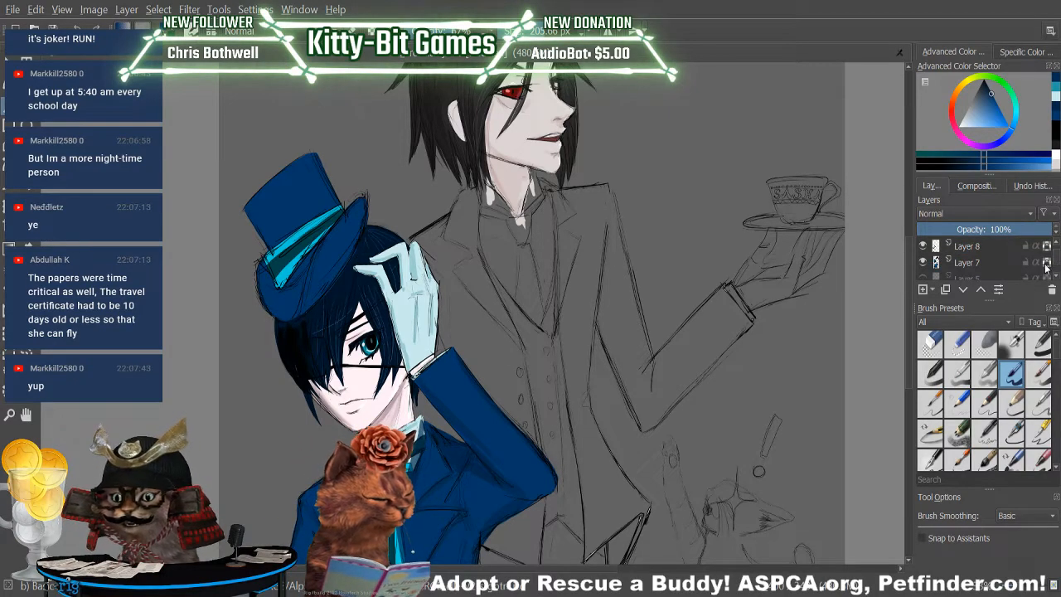
{"action": "left_click", "coordinate": [983, 264]}
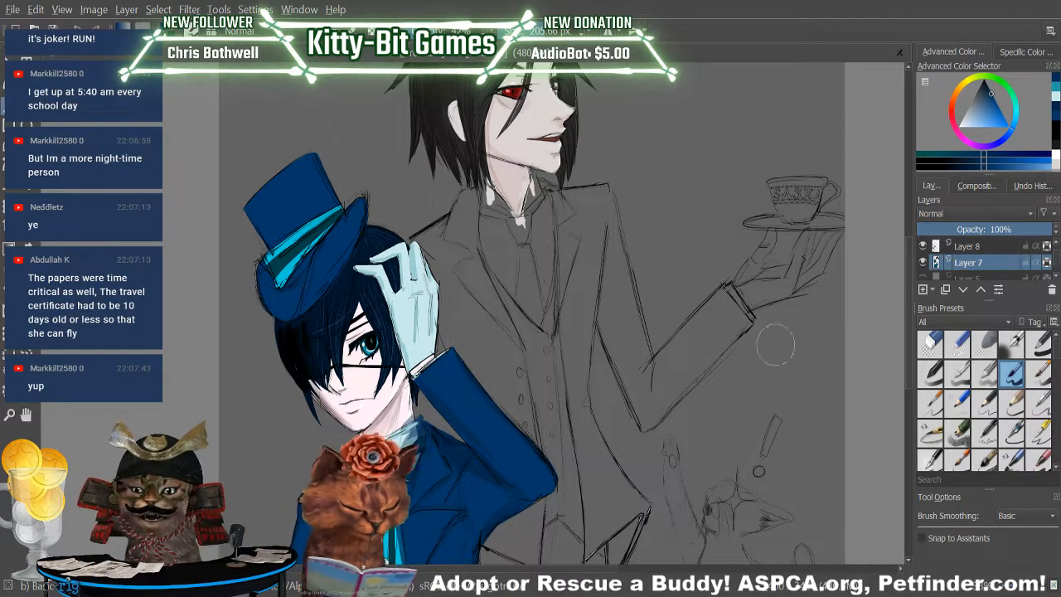
{"action": "scroll", "coordinate": [909, 378], "scroll_direction": "down", "scroll_amount": 4}
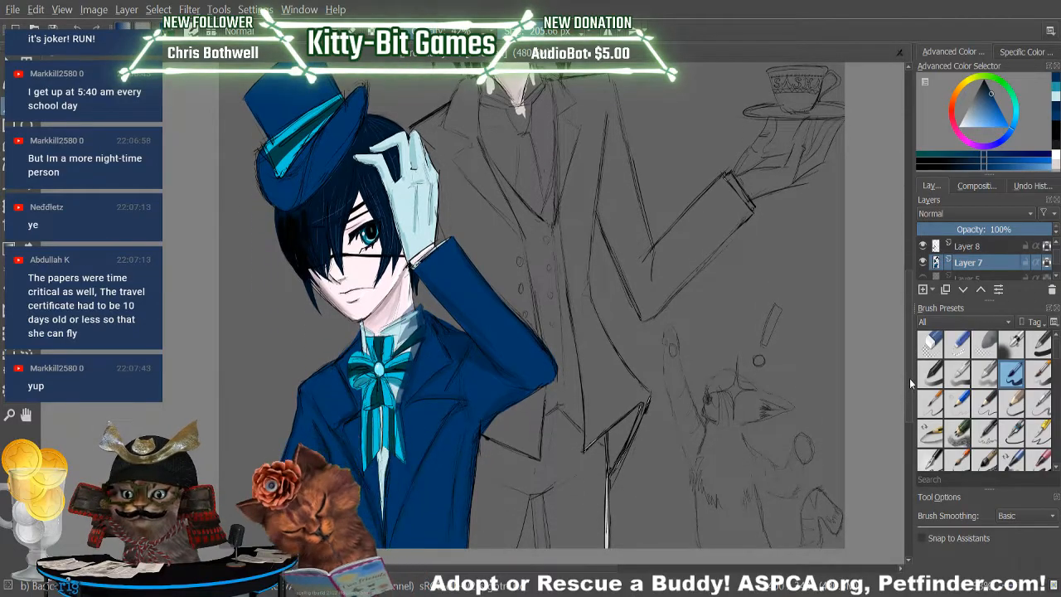
{"action": "left_click_drag", "start_coordinate": [909, 378], "coordinate": [910, 377]}
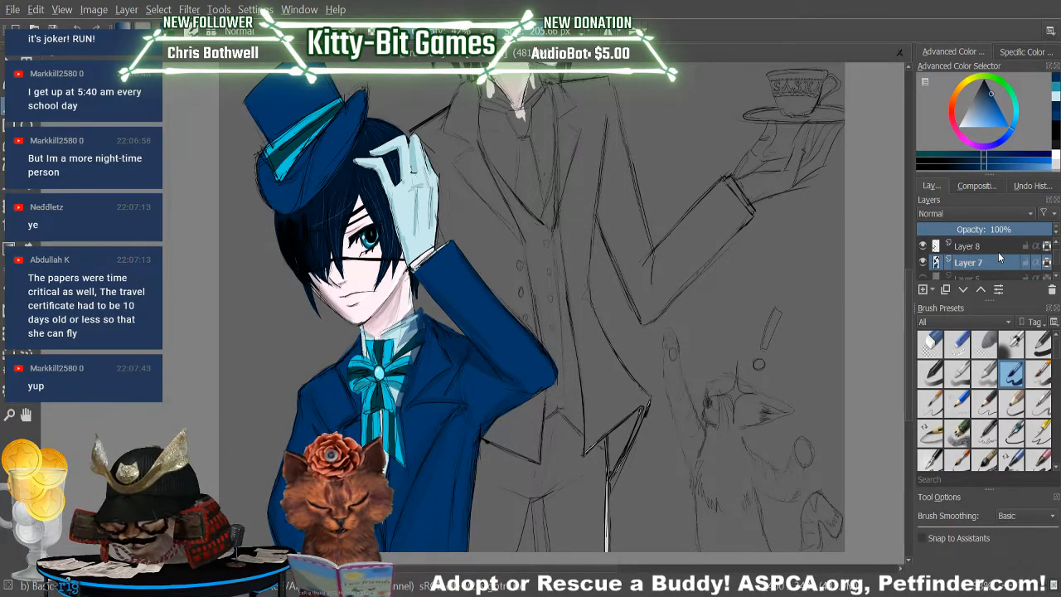
{"action": "scroll", "coordinate": [909, 384], "scroll_direction": "up", "scroll_amount": 2}
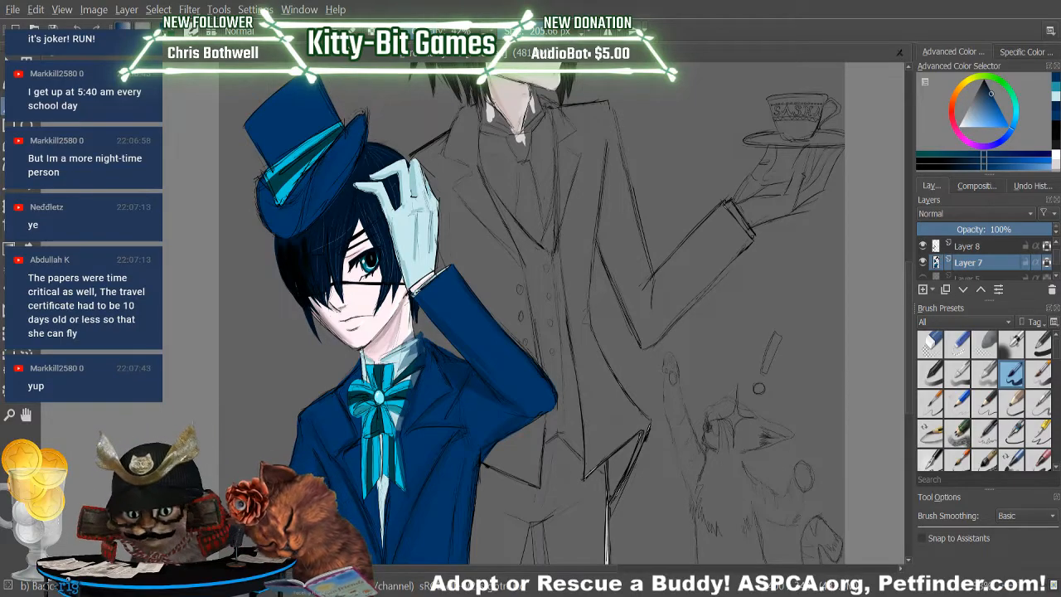
{"action": "left_click_drag", "start_coordinate": [307, 188], "coordinate": [289, 220]}
{"action": "mouse_move", "coordinate": [305, 128]}
{"action": "left_mouse_down"}
{"action": "mouse_move", "coordinate": [349, 98]}
{"action": "mouse_move", "coordinate": [306, 208]}
{"action": "mouse_move", "coordinate": [350, 114]}
{"action": "mouse_move", "coordinate": [326, 197]}
{"action": "mouse_move", "coordinate": [301, 229]}
{"action": "mouse_move", "coordinate": [349, 163]}
{"action": "left_mouse_up"}
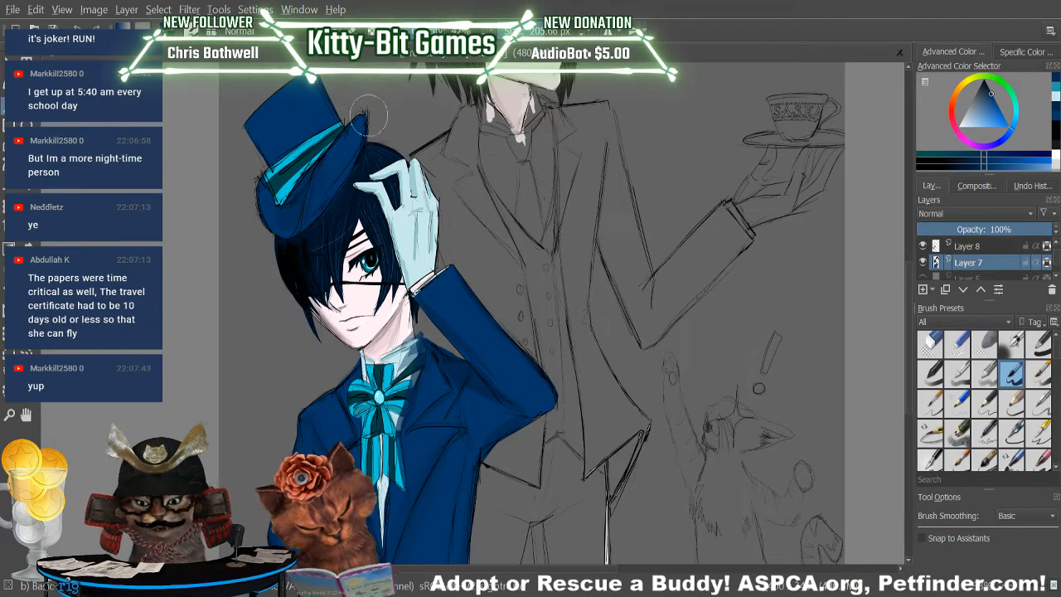
{"action": "mouse_move", "coordinate": [260, 195]}
{"action": "left_mouse_down"}
{"action": "mouse_move", "coordinate": [288, 240]}
{"action": "mouse_move", "coordinate": [279, 221]}
{"action": "mouse_move", "coordinate": [299, 210]}
{"action": "left_mouse_up"}
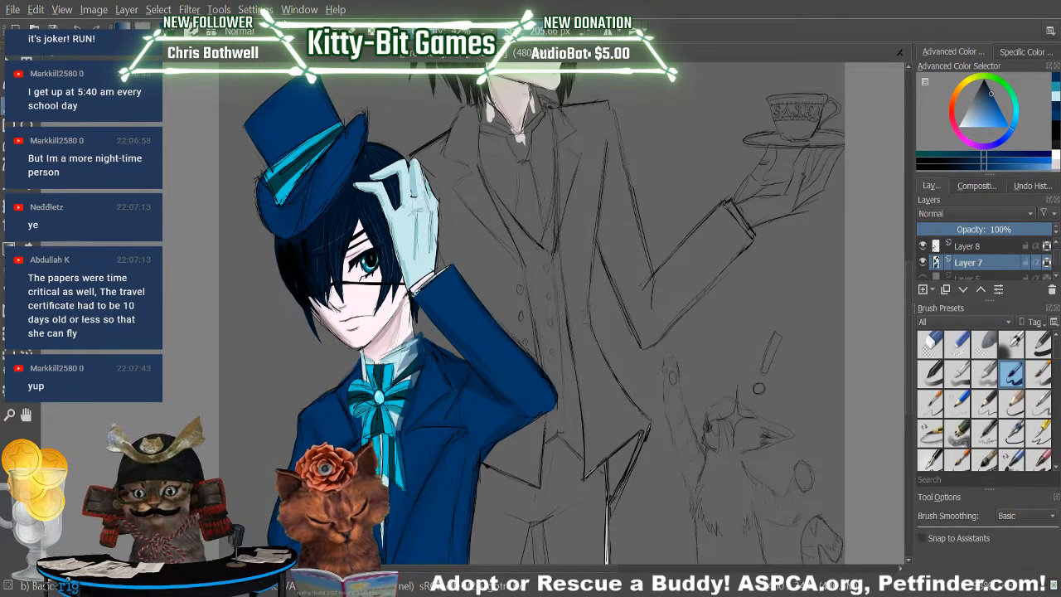
{"action": "left_click_drag", "start_coordinate": [261, 124], "coordinate": [265, 81]}
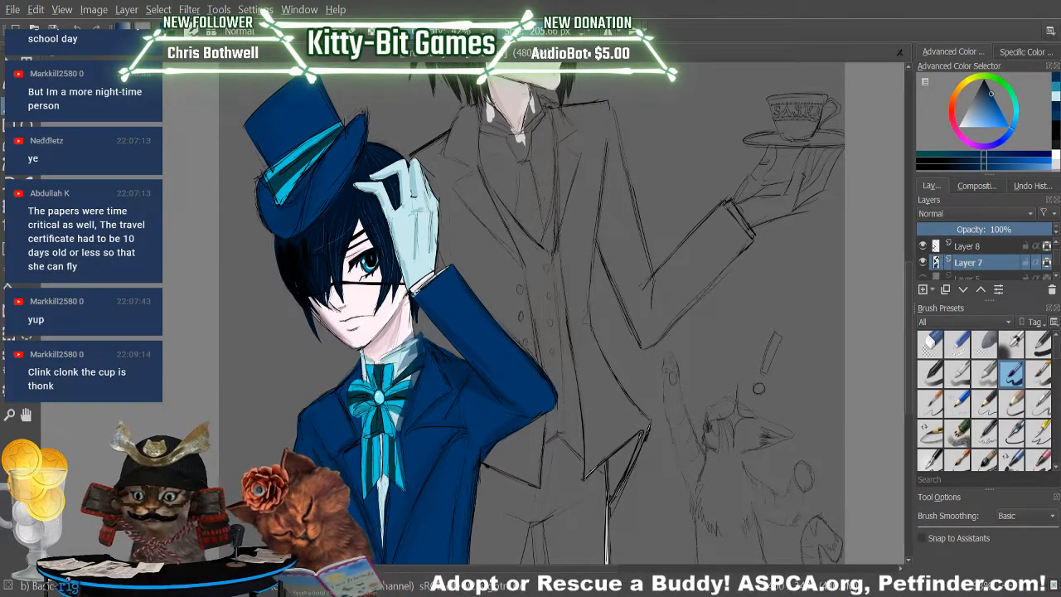
Choose a lighter blue for highlights and try a highlight along the boy's raised sleeve, undoing that stroke.
{"action": "key", "text": "p"}
{"action": "left_click", "coordinate": [487, 322]}
{"action": "key", "text": "b"}
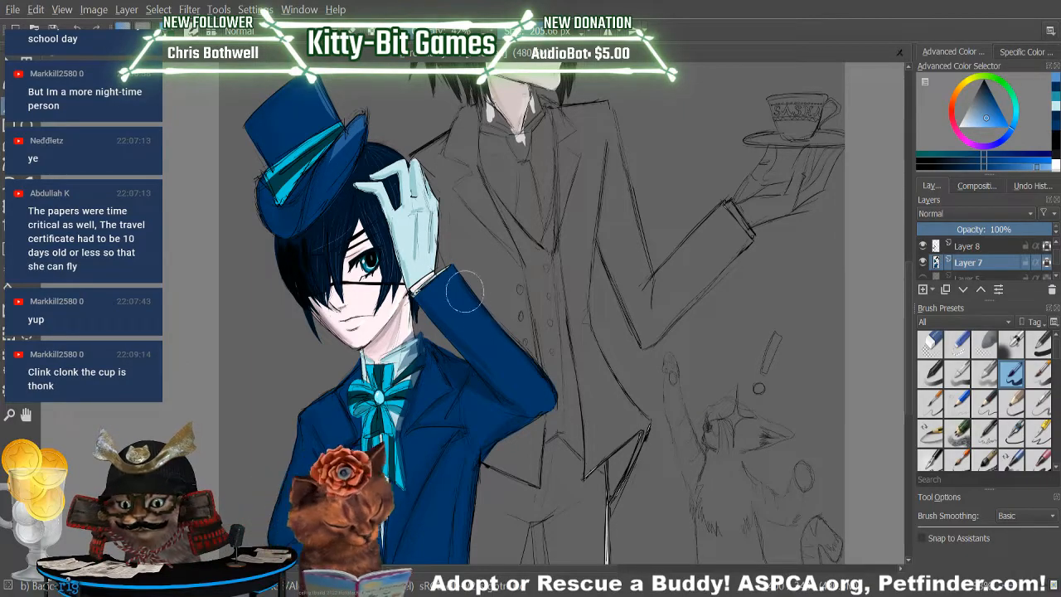
{"action": "left_click_drag", "start_coordinate": [448, 278], "coordinate": [539, 391]}
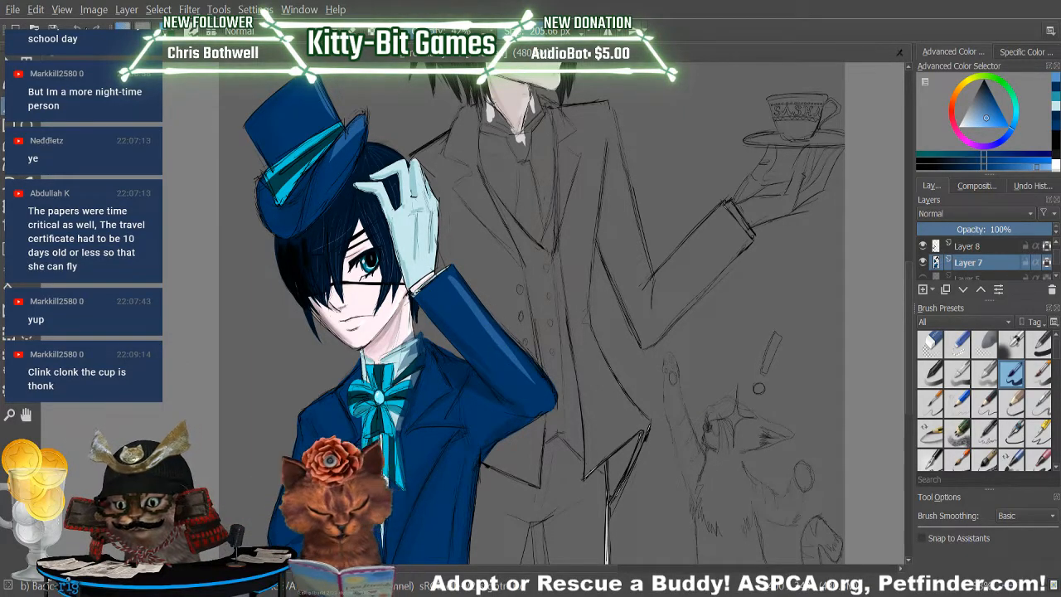
{"action": "key", "text": "ctrl+z"}
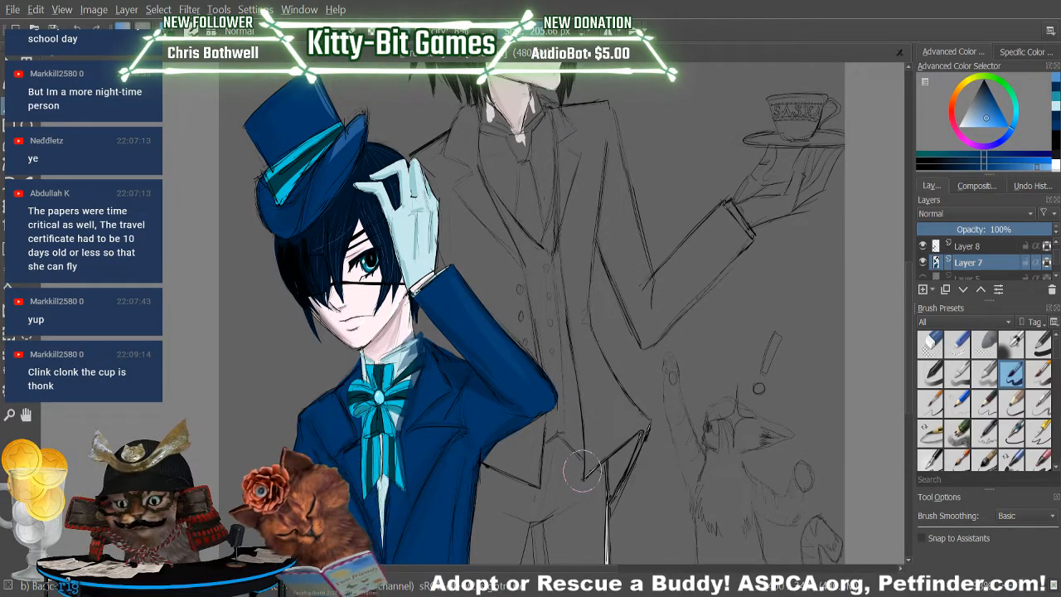
Set the brush size to 191.49 px and paint a light blue highlight across the boy's jacket chest below the lapel.
{"action": "left_click_drag", "start_coordinate": [541, 35], "coordinate": [552, 35]}
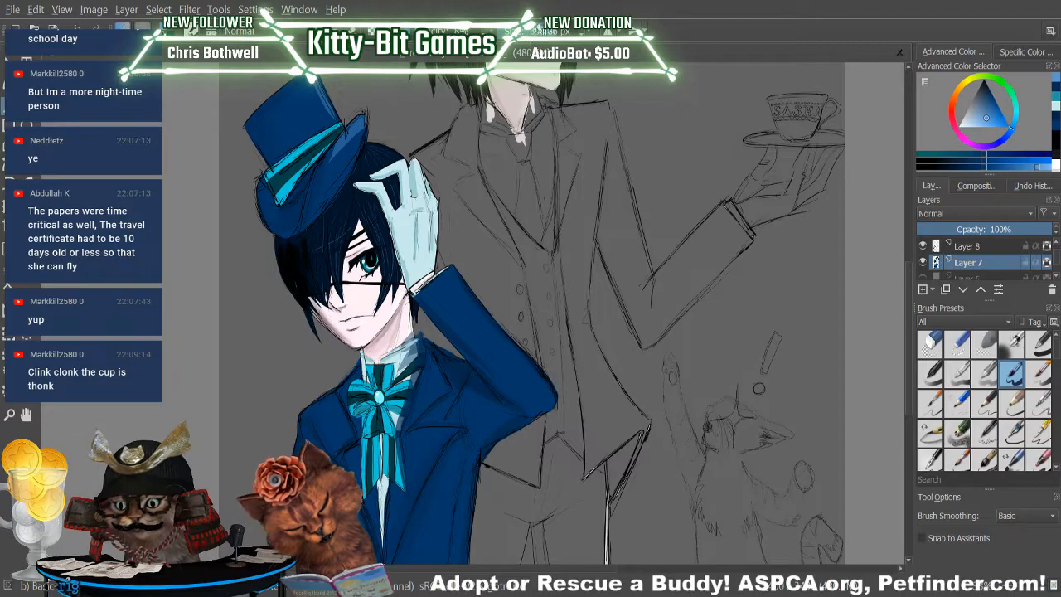
{"action": "left_click_drag", "start_coordinate": [553, 34], "coordinate": [540, 34]}
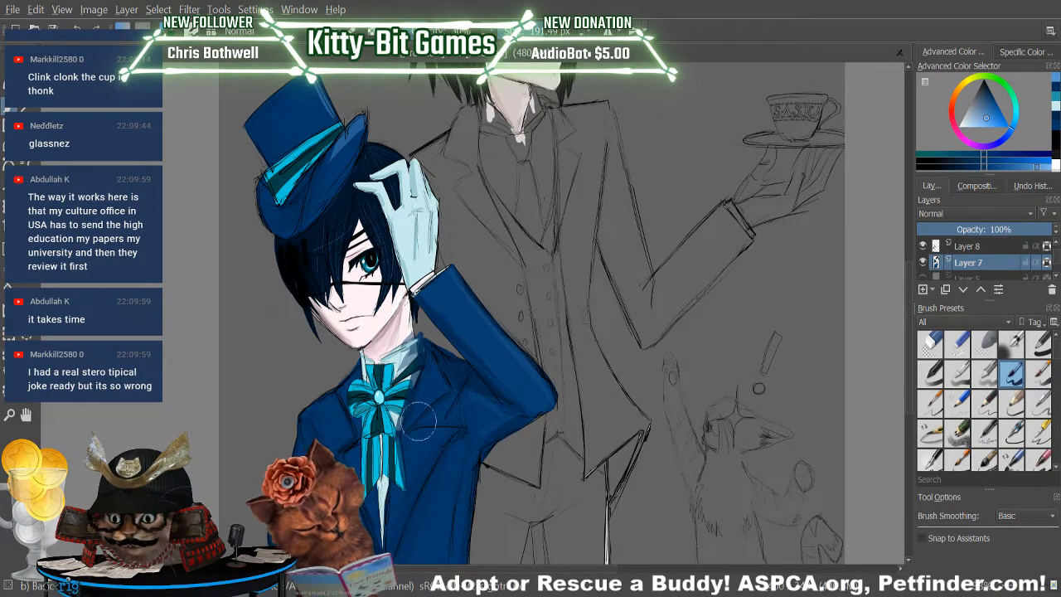
{"action": "left_click_drag", "start_coordinate": [414, 432], "coordinate": [470, 432]}
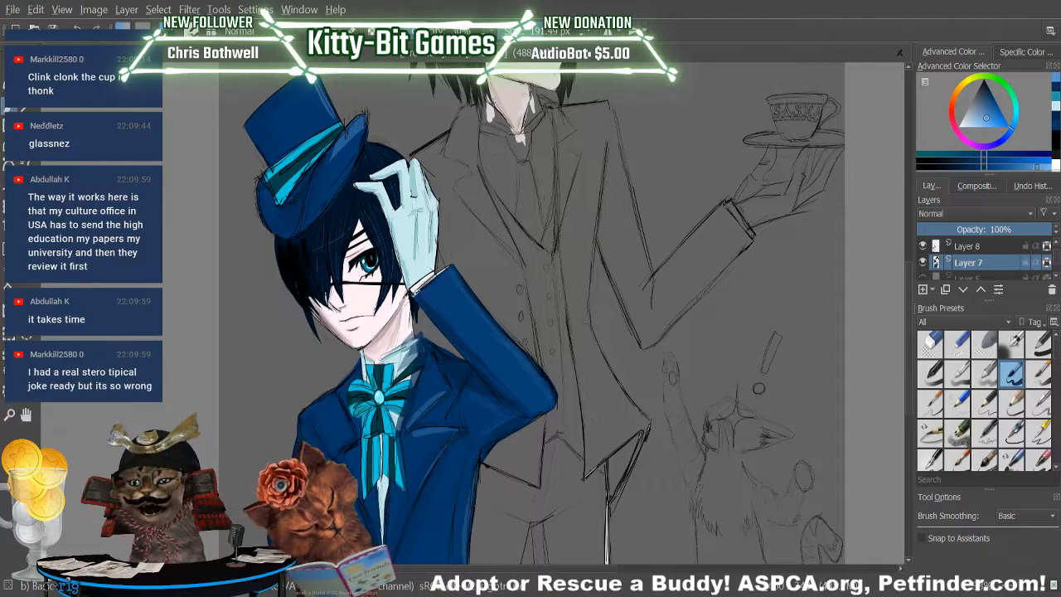
Sample the near-black of the butler's hair for painting his coat with the Basic brush on Layer 7.
{"action": "left_click", "coordinate": [908, 259]}
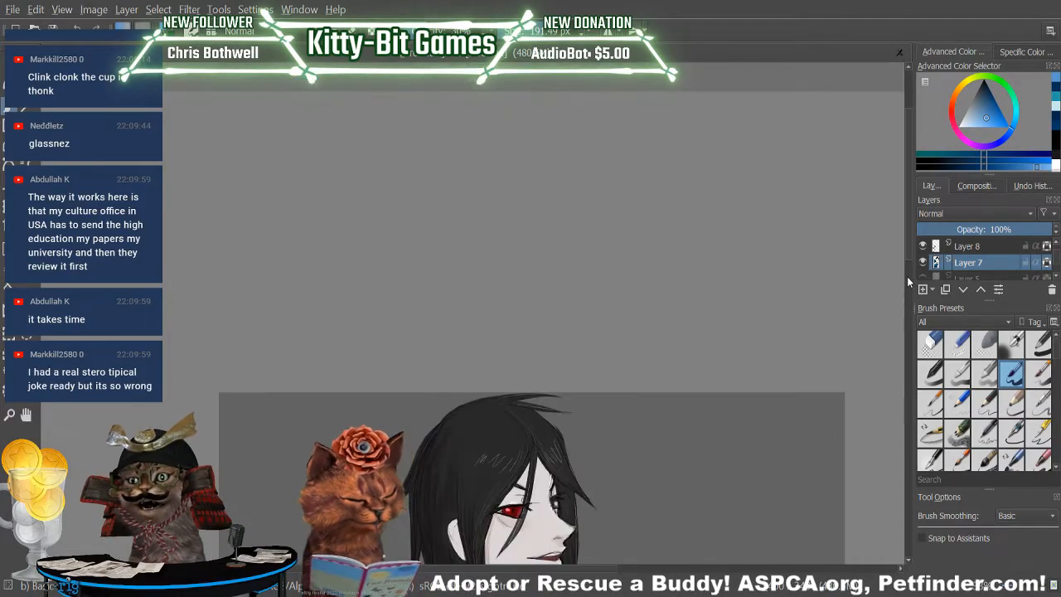
{"action": "left_click", "coordinate": [906, 283]}
{"action": "mouse_move", "coordinate": [908, 295]}
{"action": "left_mouse_down"}
{"action": "mouse_move", "coordinate": [904, 338]}
{"action": "mouse_move", "coordinate": [917, 300]}
{"action": "mouse_move", "coordinate": [913, 307]}
{"action": "mouse_move", "coordinate": [909, 234]}
{"action": "left_mouse_up"}
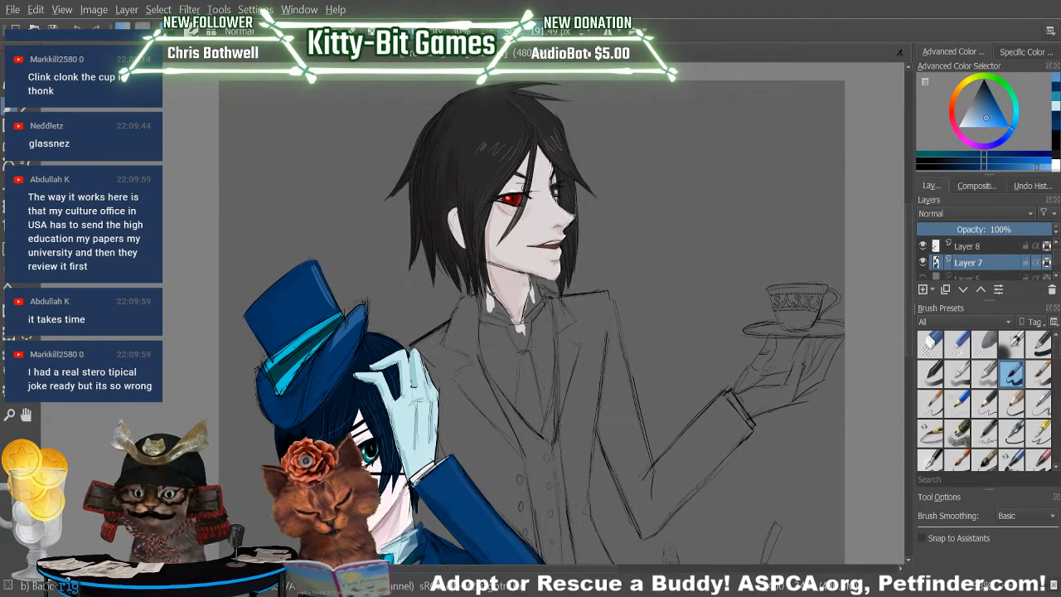
{"action": "key", "text": "p"}
{"action": "left_click", "coordinate": [610, 313]}
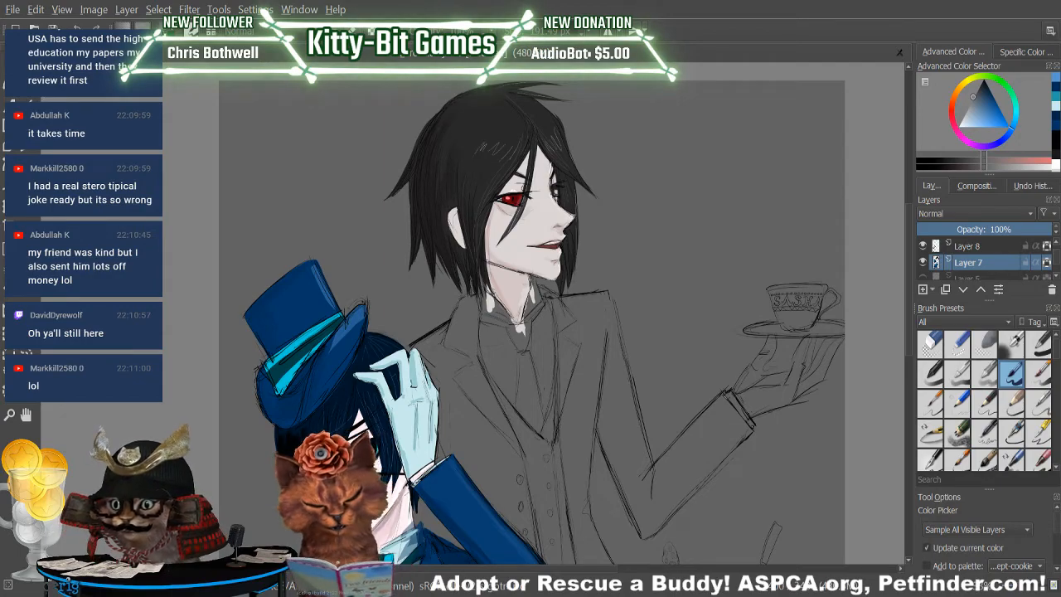
{"action": "left_click", "coordinate": [500, 122]}
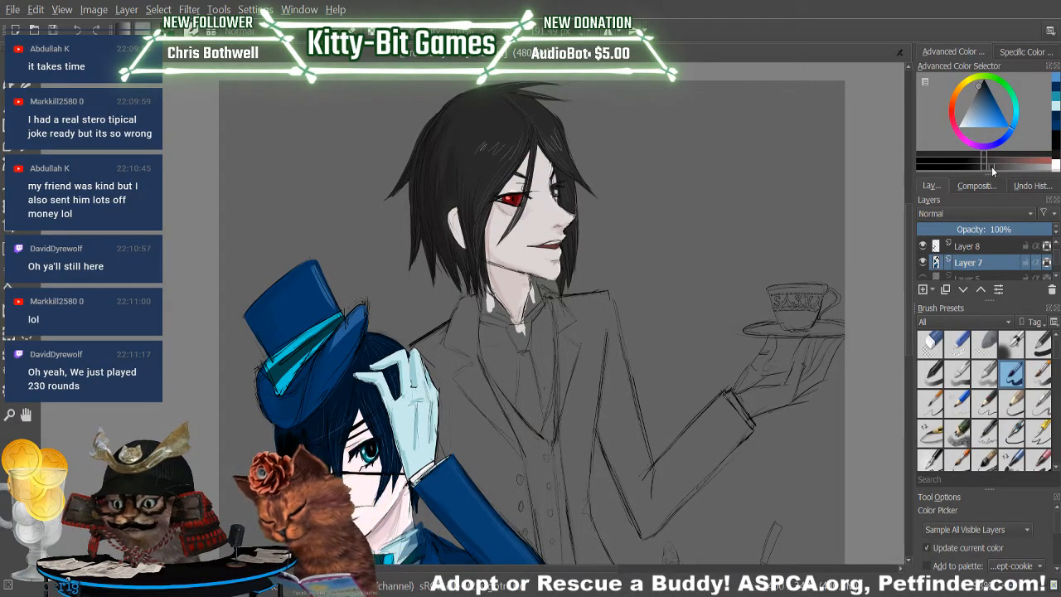
{"action": "key", "text": "b"}
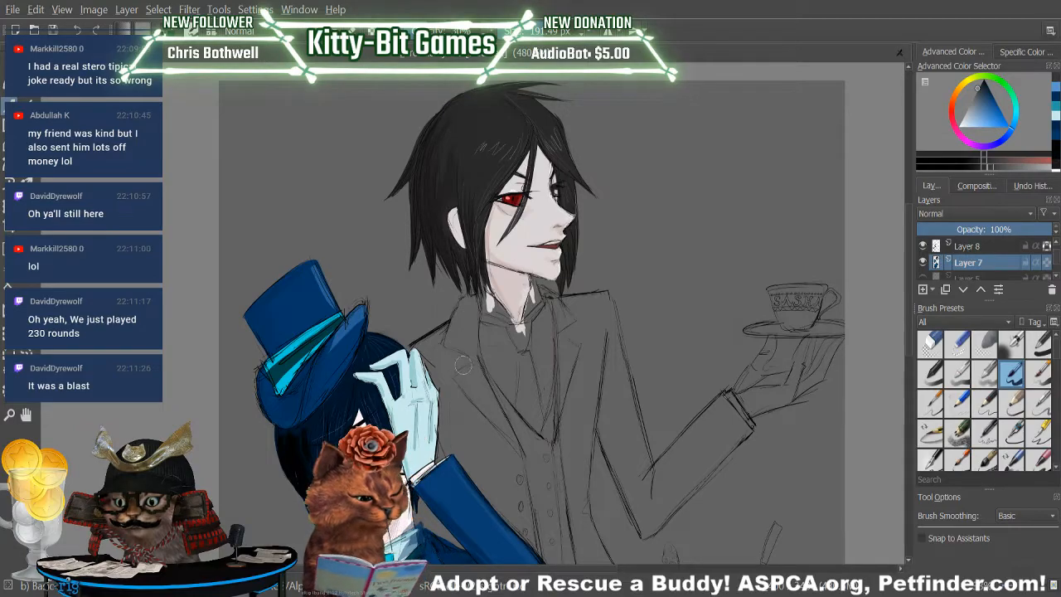
Try blocking in the butler's coat lapel with the sampled near-black and undo the strokes.
{"action": "left_click_drag", "start_coordinate": [467, 323], "coordinate": [468, 391]}
{"action": "left_click", "coordinate": [78, 29]}
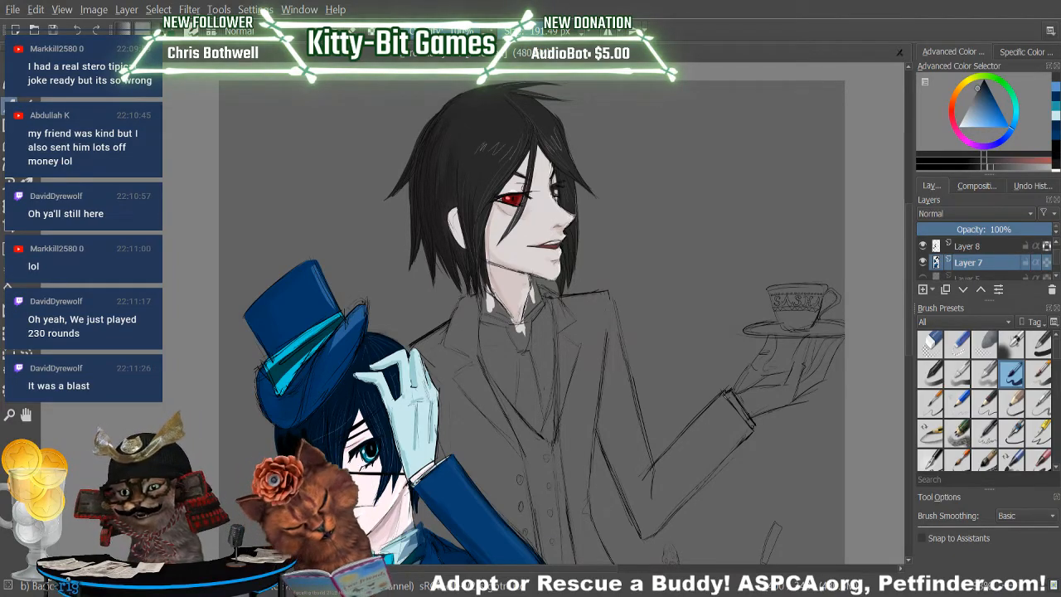
{"action": "mouse_move", "coordinate": [462, 313]}
{"action": "left_mouse_down"}
{"action": "mouse_move", "coordinate": [452, 341]}
{"action": "mouse_move", "coordinate": [464, 315]}
{"action": "mouse_move", "coordinate": [467, 405]}
{"action": "left_mouse_up"}
{"action": "mouse_move", "coordinate": [479, 369]}
{"action": "left_mouse_down"}
{"action": "mouse_move", "coordinate": [494, 433]}
{"action": "mouse_move", "coordinate": [489, 399]}
{"action": "left_mouse_up"}
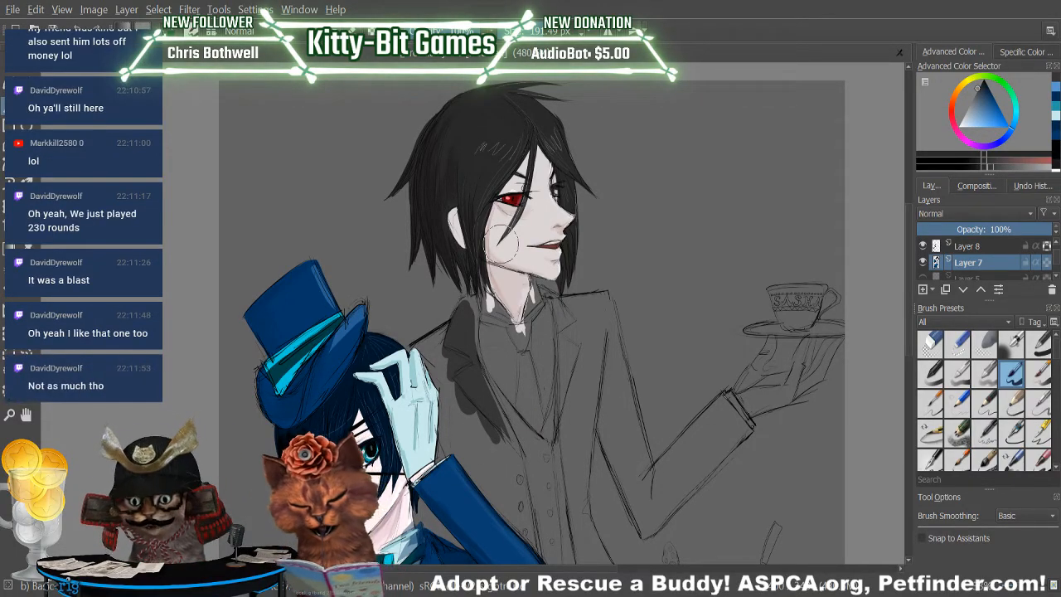
{"action": "key", "text": "ctrl+z"}
{"action": "key", "text": "ctrl+z"}
{"action": "key", "text": "ctrl+z"}
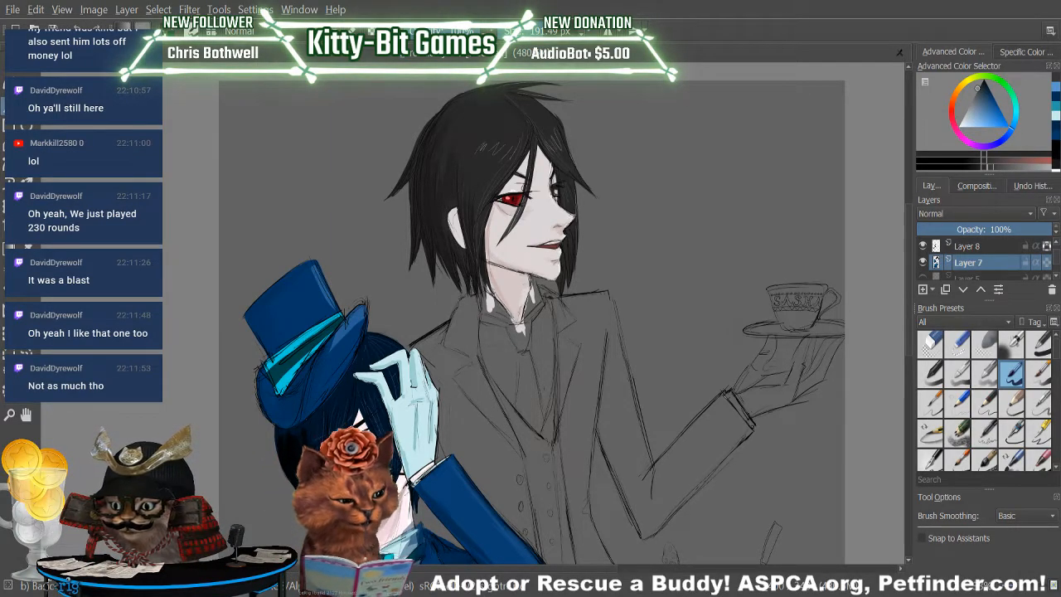
Test a darker near-black with one stroke on the butler's lapel and undo it.
{"action": "left_click", "coordinate": [975, 171]}
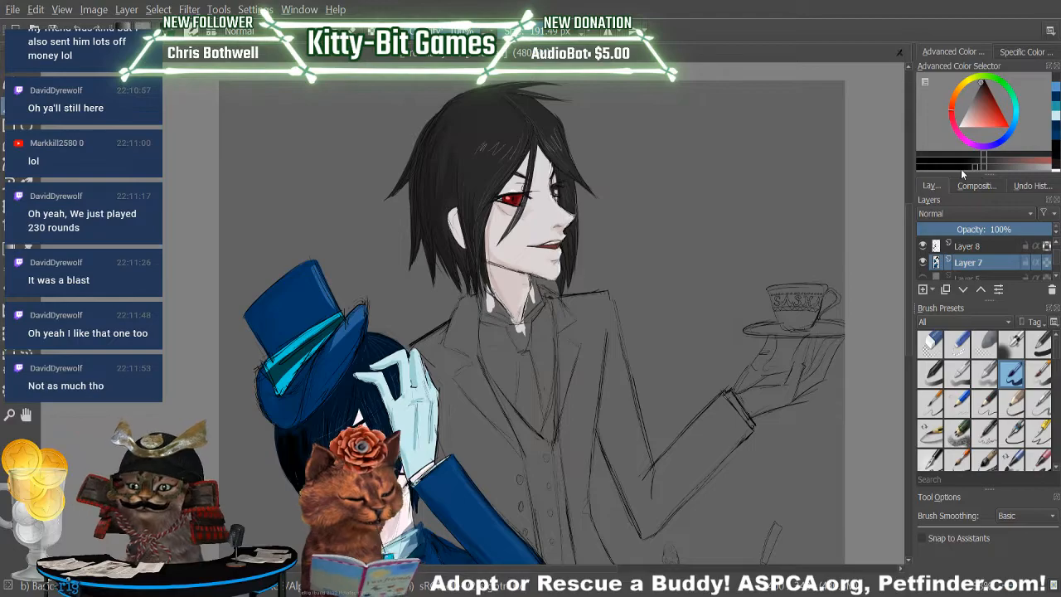
{"action": "left_click_drag", "start_coordinate": [464, 310], "coordinate": [454, 383]}
{"action": "key", "text": "ctrl+z"}
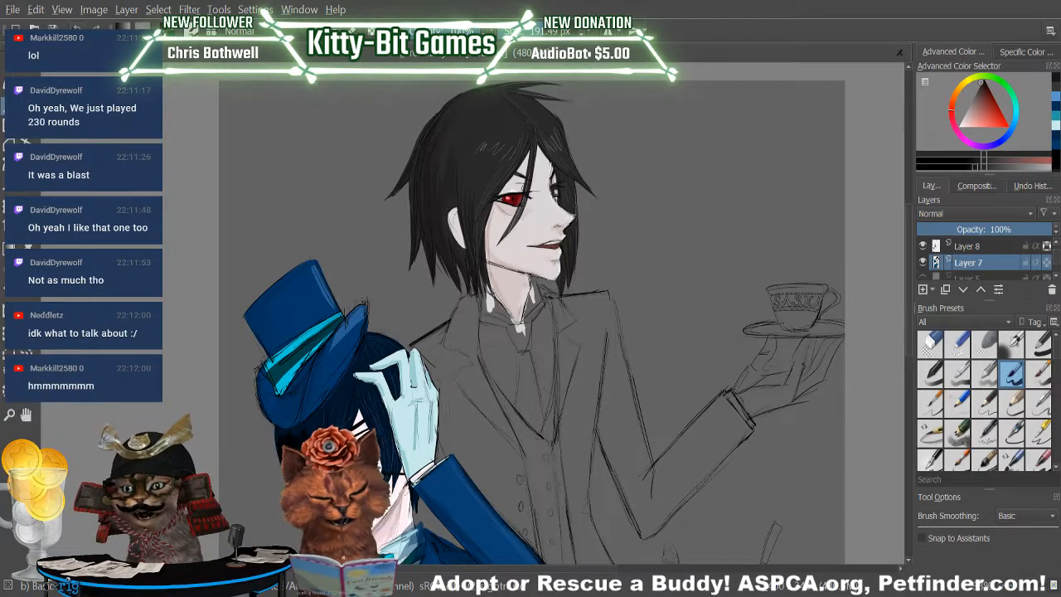
Choose a lighter near-black and block in the butler's coat lapel from the collar down to the waist beside the boy's arm.
{"action": "left_click", "coordinate": [988, 169]}
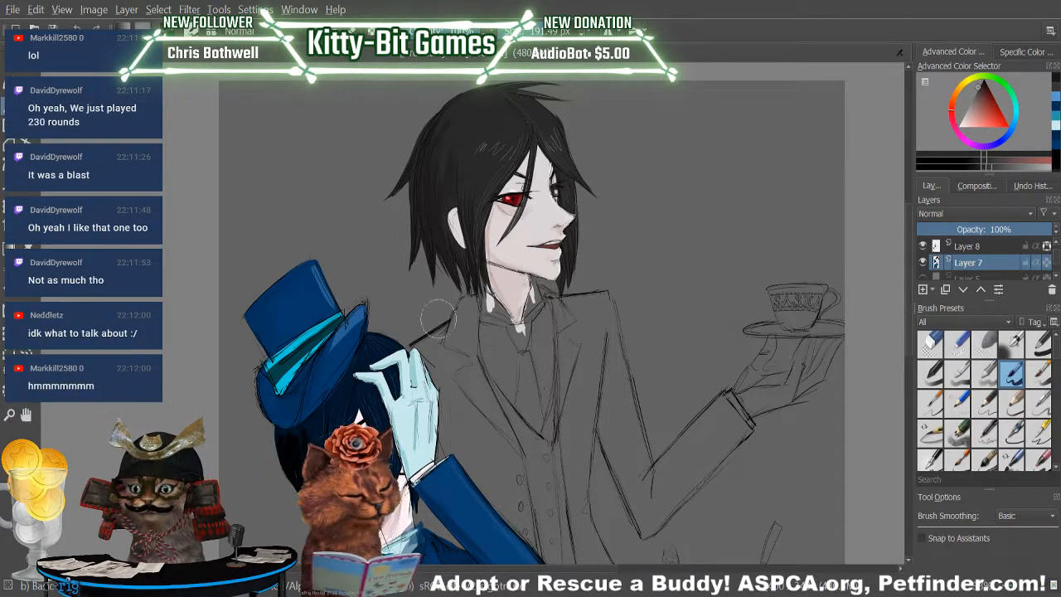
{"action": "left_click_drag", "start_coordinate": [467, 314], "coordinate": [460, 398]}
{"action": "key", "text": "ctrl+z"}
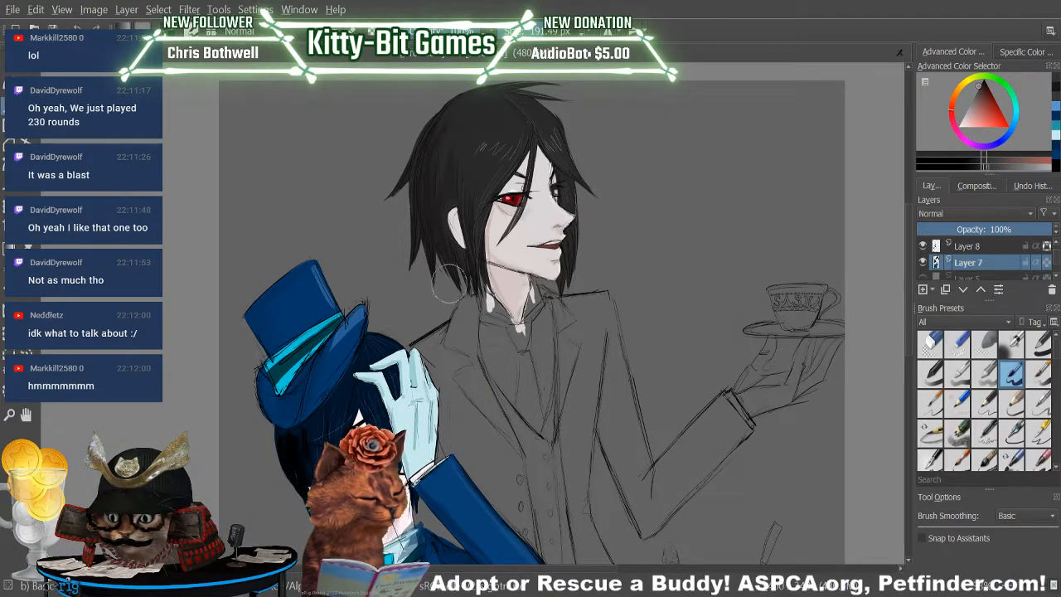
{"action": "left_click_drag", "start_coordinate": [469, 313], "coordinate": [483, 435]}
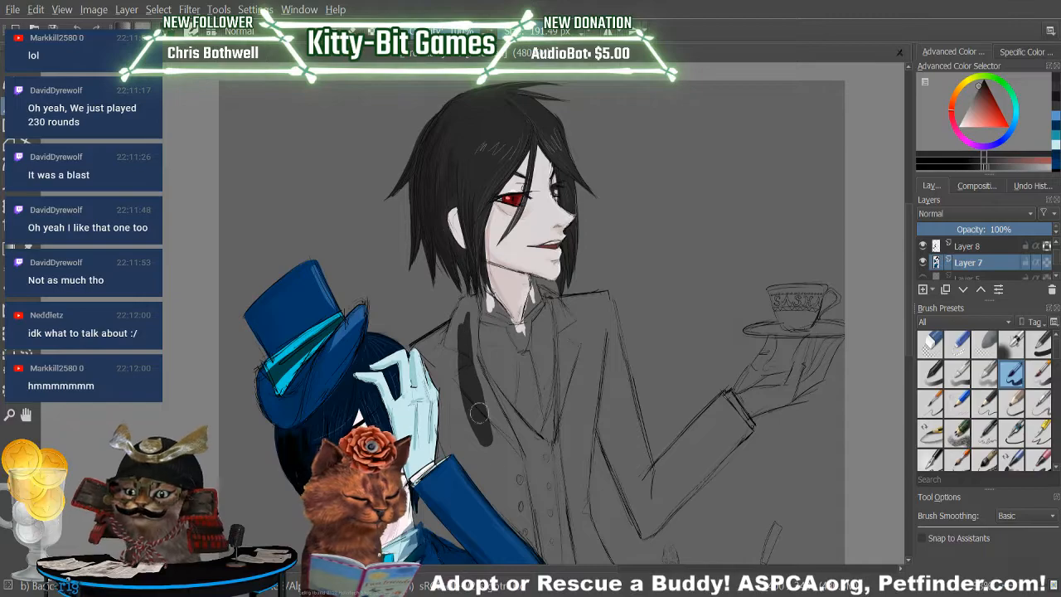
{"action": "left_click_drag", "start_coordinate": [474, 399], "coordinate": [507, 487]}
{"action": "left_click_drag", "start_coordinate": [475, 373], "coordinate": [512, 495]}
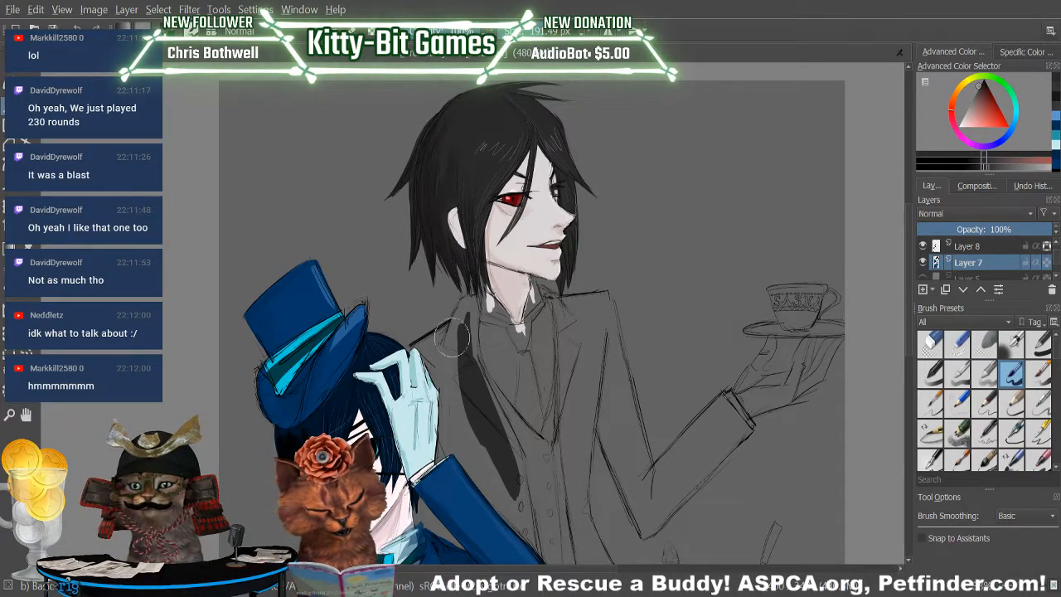
{"action": "mouse_move", "coordinate": [463, 332]}
{"action": "left_mouse_down"}
{"action": "mouse_move", "coordinate": [472, 449]}
{"action": "mouse_move", "coordinate": [499, 501]}
{"action": "left_mouse_up"}
{"action": "left_click_drag", "start_coordinate": [490, 455], "coordinate": [542, 539]}
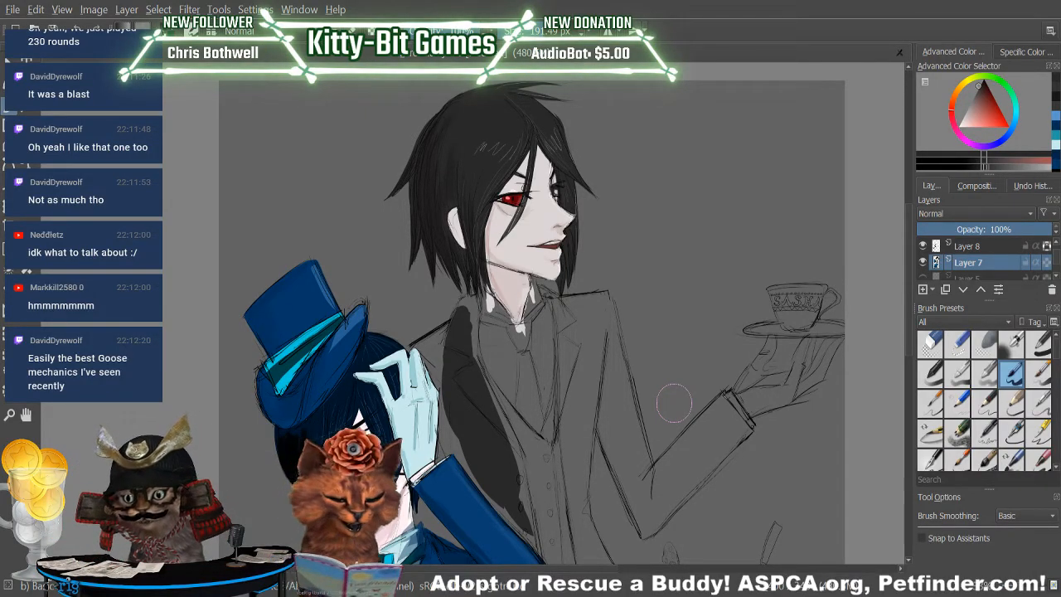
Block in the near-black lapel and front panel of the butler's coat on the teacup side, from the collar down to the waist.
{"action": "mouse_move", "coordinate": [580, 543]}
{"action": "left_mouse_down"}
{"action": "mouse_move", "coordinate": [586, 381]}
{"action": "mouse_move", "coordinate": [601, 348]}
{"action": "mouse_move", "coordinate": [589, 489]}
{"action": "mouse_move", "coordinate": [572, 481]}
{"action": "left_mouse_up"}
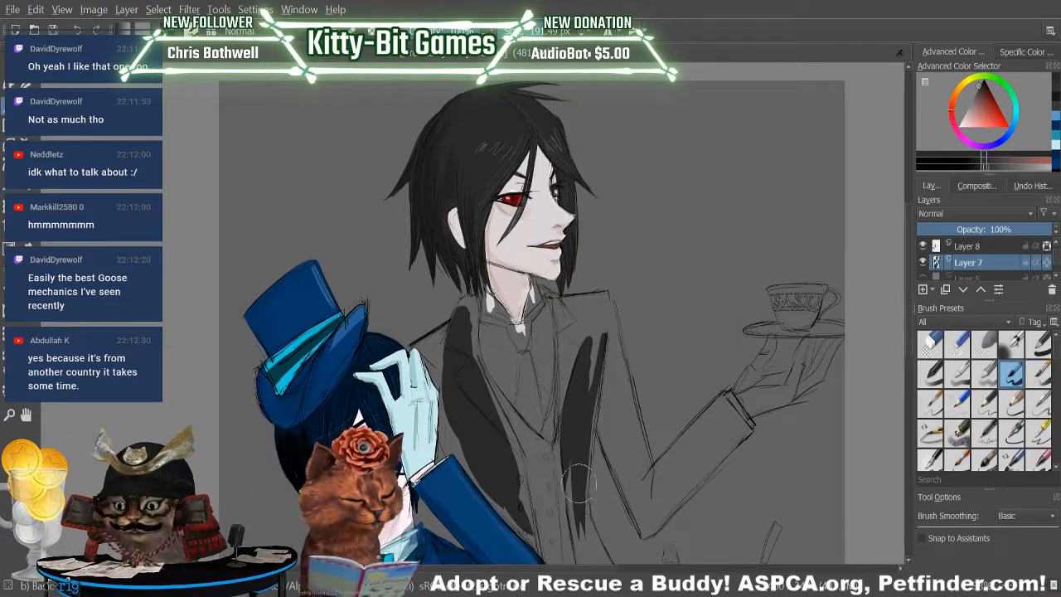
{"action": "mouse_move", "coordinate": [610, 334]}
{"action": "left_mouse_down"}
{"action": "mouse_move", "coordinate": [581, 511]}
{"action": "mouse_move", "coordinate": [584, 416]}
{"action": "left_mouse_up"}
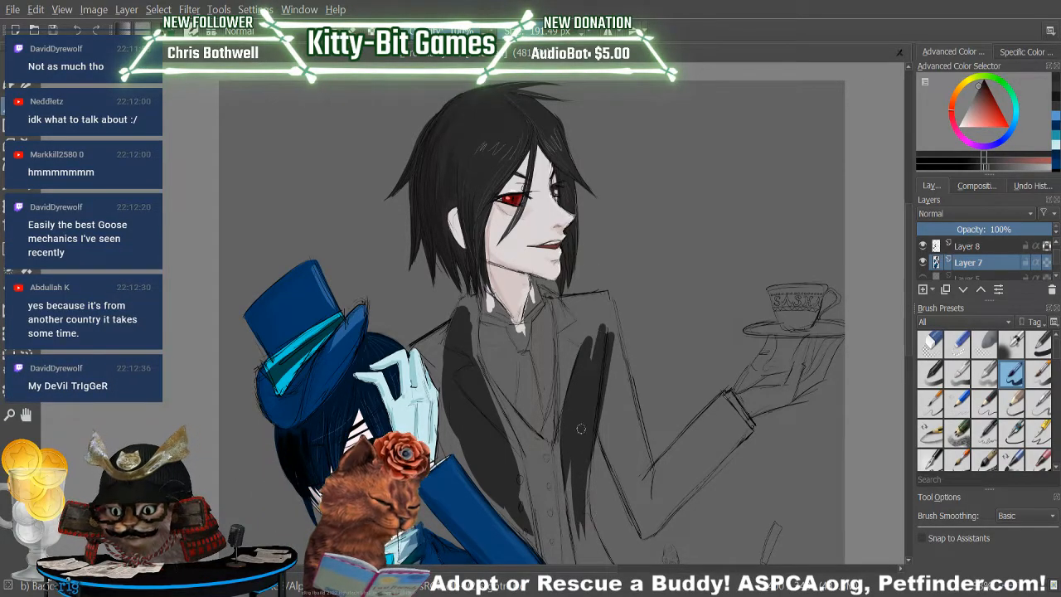
{"action": "mouse_move", "coordinate": [563, 332]}
{"action": "left_mouse_down"}
{"action": "mouse_move", "coordinate": [584, 319]}
{"action": "mouse_move", "coordinate": [576, 344]}
{"action": "mouse_move", "coordinate": [603, 331]}
{"action": "mouse_move", "coordinate": [600, 295]}
{"action": "mouse_move", "coordinate": [557, 423]}
{"action": "mouse_move", "coordinate": [562, 373]}
{"action": "mouse_move", "coordinate": [554, 452]}
{"action": "left_mouse_up"}
{"action": "mouse_move", "coordinate": [572, 330]}
{"action": "left_mouse_down"}
{"action": "mouse_move", "coordinate": [570, 443]}
{"action": "mouse_move", "coordinate": [586, 425]}
{"action": "mouse_move", "coordinate": [569, 520]}
{"action": "left_mouse_up"}
Fill the flared lower front of the butler's coat and the pointed coat tail beneath it with near-black.
{"action": "scroll", "coordinate": [909, 313], "scroll_direction": "down", "scroll_amount": 5}
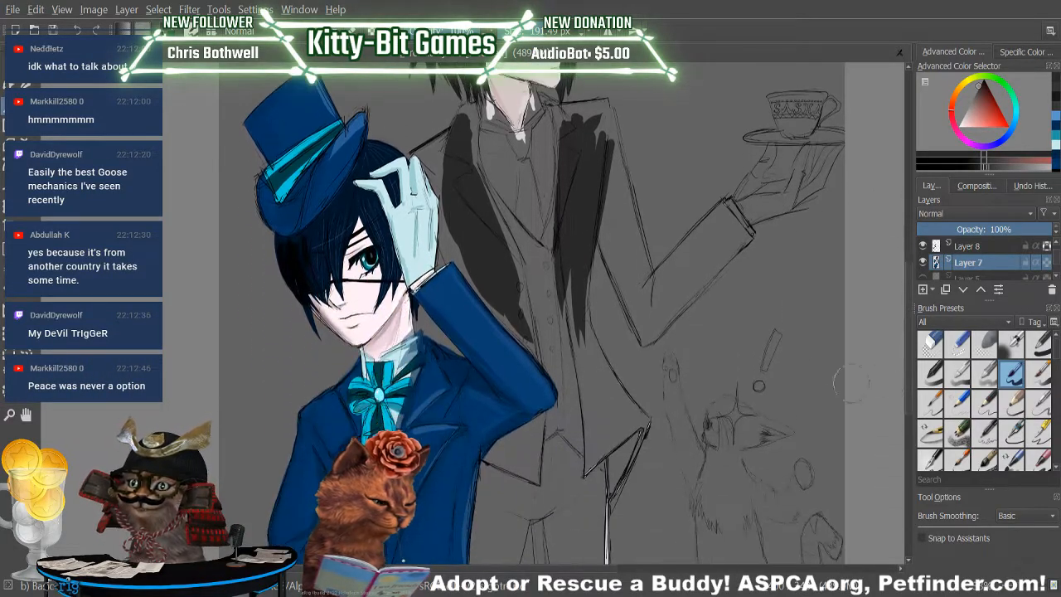
{"action": "left_click_drag", "start_coordinate": [571, 300], "coordinate": [585, 435]}
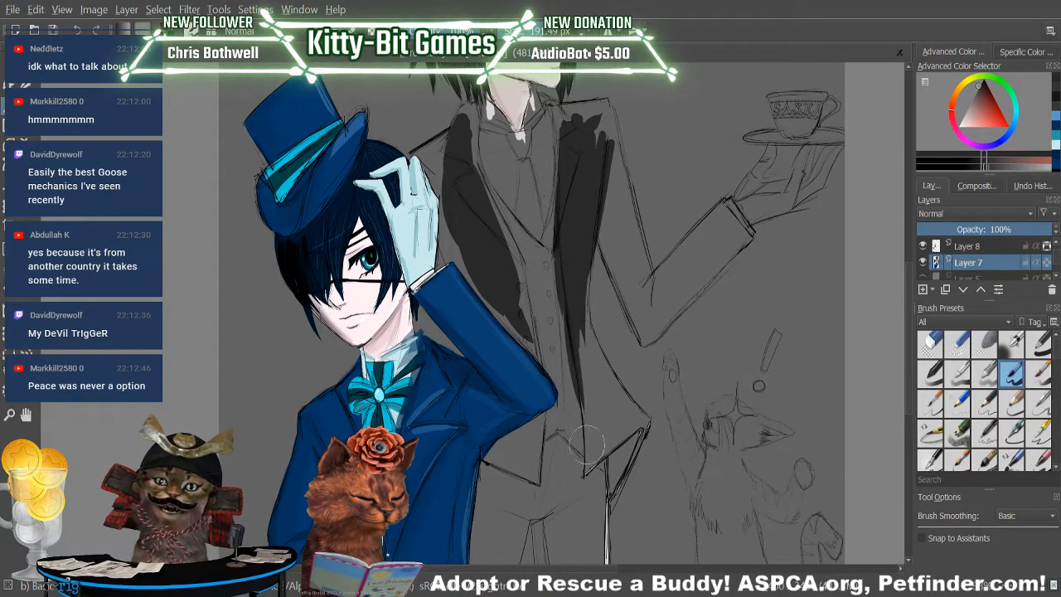
{"action": "left_click_drag", "start_coordinate": [578, 349], "coordinate": [583, 492]}
{"action": "mouse_move", "coordinate": [607, 451]}
{"action": "left_mouse_down"}
{"action": "mouse_move", "coordinate": [586, 471]}
{"action": "mouse_move", "coordinate": [647, 406]}
{"action": "mouse_move", "coordinate": [596, 463]}
{"action": "mouse_move", "coordinate": [611, 486]}
{"action": "mouse_move", "coordinate": [614, 449]}
{"action": "mouse_move", "coordinate": [608, 511]}
{"action": "mouse_move", "coordinate": [630, 459]}
{"action": "mouse_move", "coordinate": [617, 496]}
{"action": "left_mouse_up"}
{"action": "mouse_move", "coordinate": [646, 426]}
{"action": "left_mouse_down"}
{"action": "mouse_move", "coordinate": [606, 519]}
{"action": "mouse_move", "coordinate": [628, 462]}
{"action": "mouse_move", "coordinate": [612, 507]}
{"action": "left_mouse_up"}
{"action": "left_click_drag", "start_coordinate": [638, 447], "coordinate": [609, 519]}
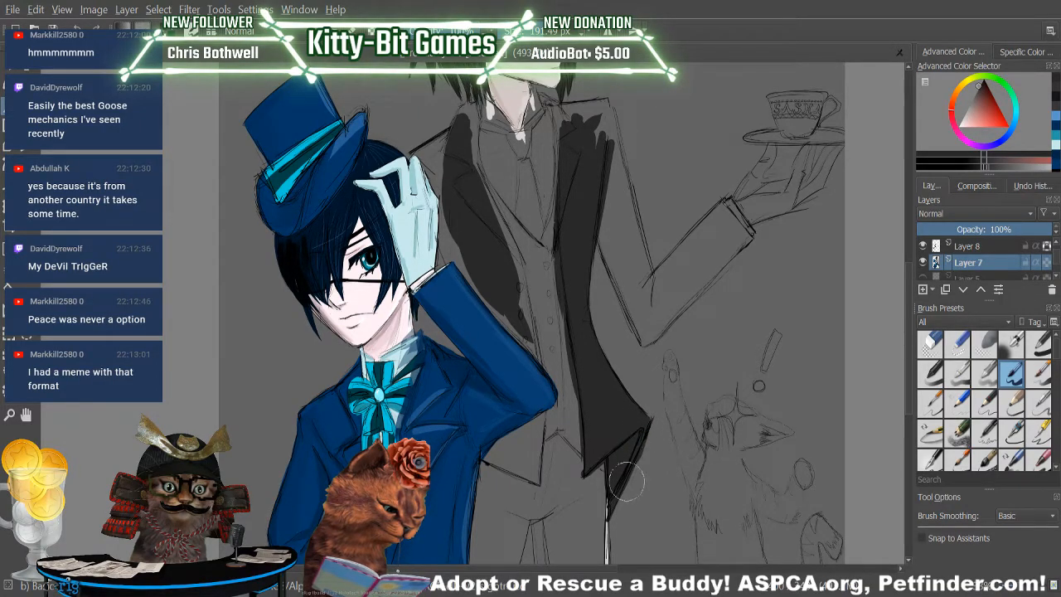
Erase the overspill along the coat tail's edge and block in the coat hem below the boy's raised elbow.
{"action": "key", "text": "slash"}
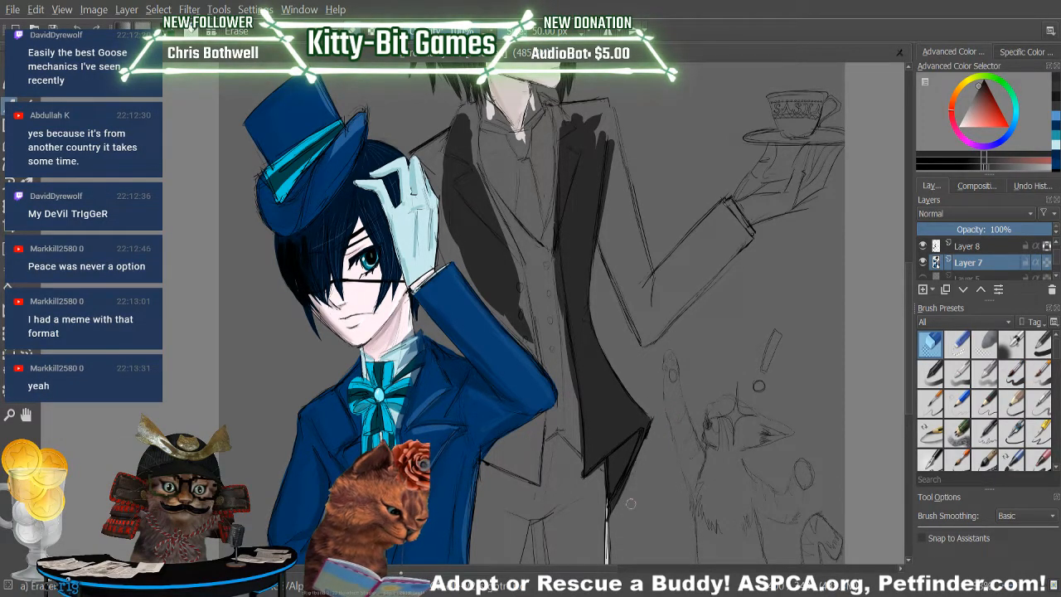
{"action": "key", "text": "slash"}
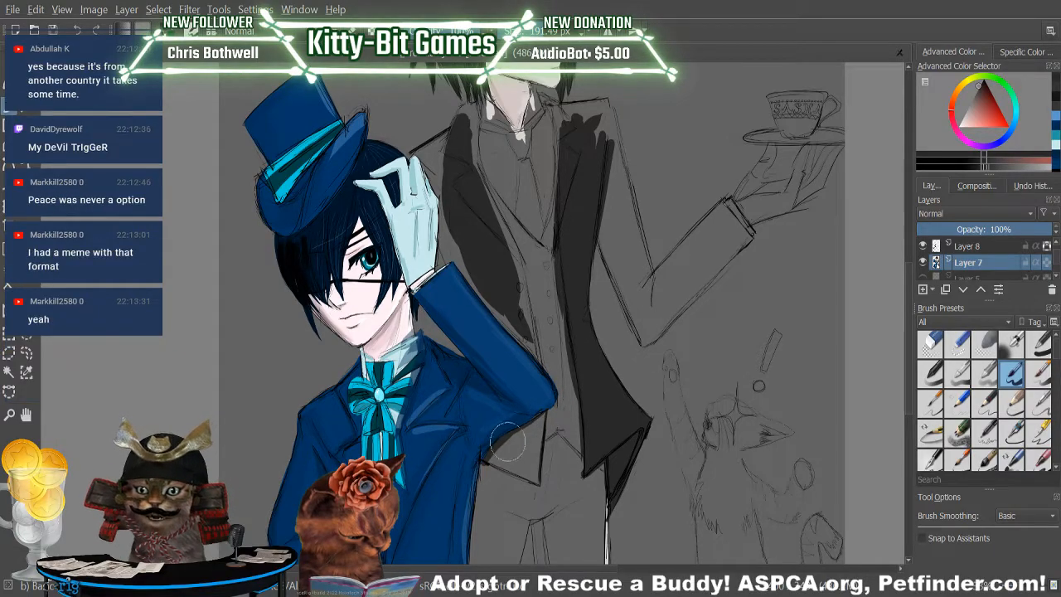
{"action": "mouse_move", "coordinate": [496, 458]}
{"action": "left_mouse_down"}
{"action": "mouse_move", "coordinate": [551, 328]}
{"action": "mouse_move", "coordinate": [501, 451]}
{"action": "mouse_move", "coordinate": [537, 471]}
{"action": "mouse_move", "coordinate": [536, 450]}
{"action": "mouse_move", "coordinate": [510, 447]}
{"action": "mouse_move", "coordinate": [554, 401]}
{"action": "mouse_move", "coordinate": [507, 450]}
{"action": "mouse_move", "coordinate": [566, 394]}
{"action": "mouse_move", "coordinate": [509, 459]}
{"action": "mouse_move", "coordinate": [539, 427]}
{"action": "mouse_move", "coordinate": [516, 490]}
{"action": "mouse_move", "coordinate": [507, 443]}
{"action": "mouse_move", "coordinate": [521, 428]}
{"action": "mouse_move", "coordinate": [495, 473]}
{"action": "left_mouse_up"}
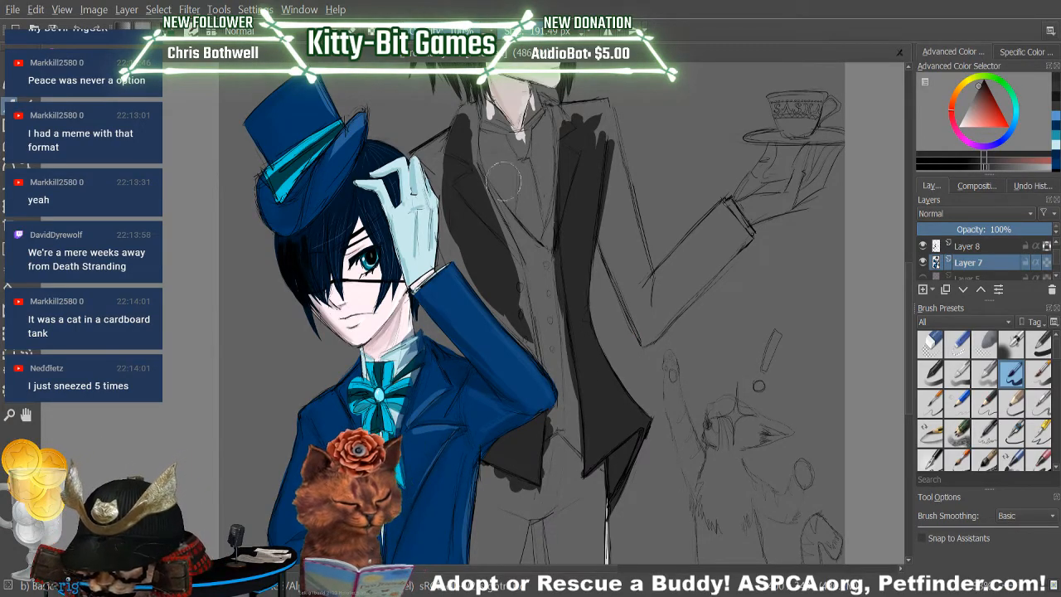
Fill the remaining gaps in the coat front beside the boy's glove and extend the near-black over the lapel and shoulder there.
{"action": "mouse_move", "coordinate": [528, 300]}
{"action": "left_mouse_down"}
{"action": "mouse_move", "coordinate": [542, 357]}
{"action": "mouse_move", "coordinate": [513, 300]}
{"action": "left_mouse_up"}
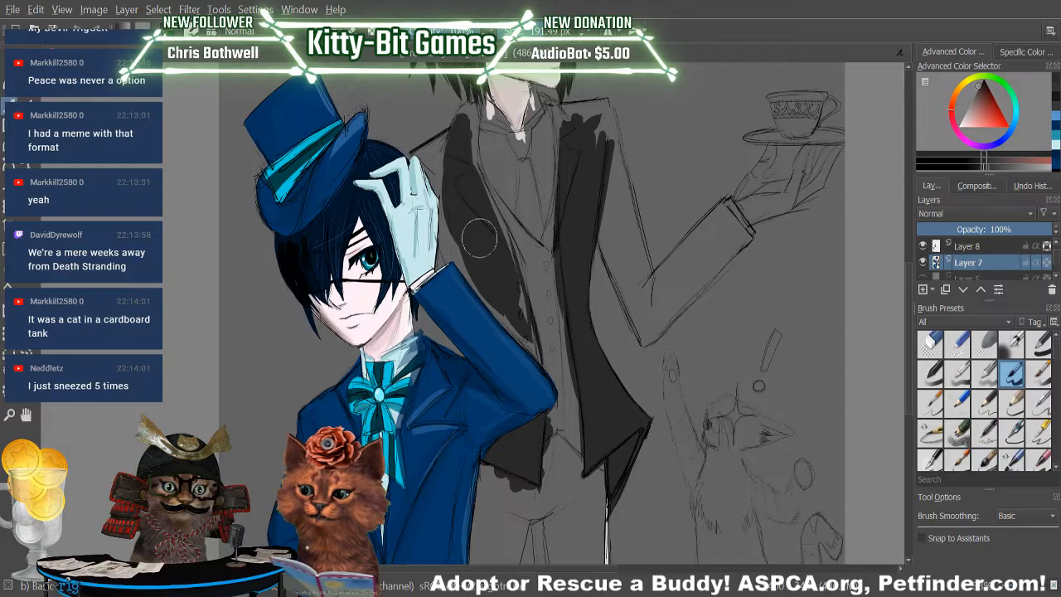
{"action": "mouse_move", "coordinate": [527, 299]}
{"action": "left_mouse_down"}
{"action": "mouse_move", "coordinate": [484, 193]}
{"action": "mouse_move", "coordinate": [513, 272]}
{"action": "mouse_move", "coordinate": [487, 209]}
{"action": "mouse_move", "coordinate": [497, 233]}
{"action": "mouse_move", "coordinate": [472, 137]}
{"action": "left_mouse_up"}
{"action": "left_click_drag", "start_coordinate": [476, 188], "coordinate": [473, 123]}
{"action": "mouse_move", "coordinate": [482, 168]}
{"action": "left_mouse_down"}
{"action": "mouse_move", "coordinate": [474, 121]}
{"action": "mouse_move", "coordinate": [503, 248]}
{"action": "mouse_move", "coordinate": [476, 138]}
{"action": "mouse_move", "coordinate": [507, 246]}
{"action": "mouse_move", "coordinate": [480, 160]}
{"action": "mouse_move", "coordinate": [504, 245]}
{"action": "left_mouse_up"}
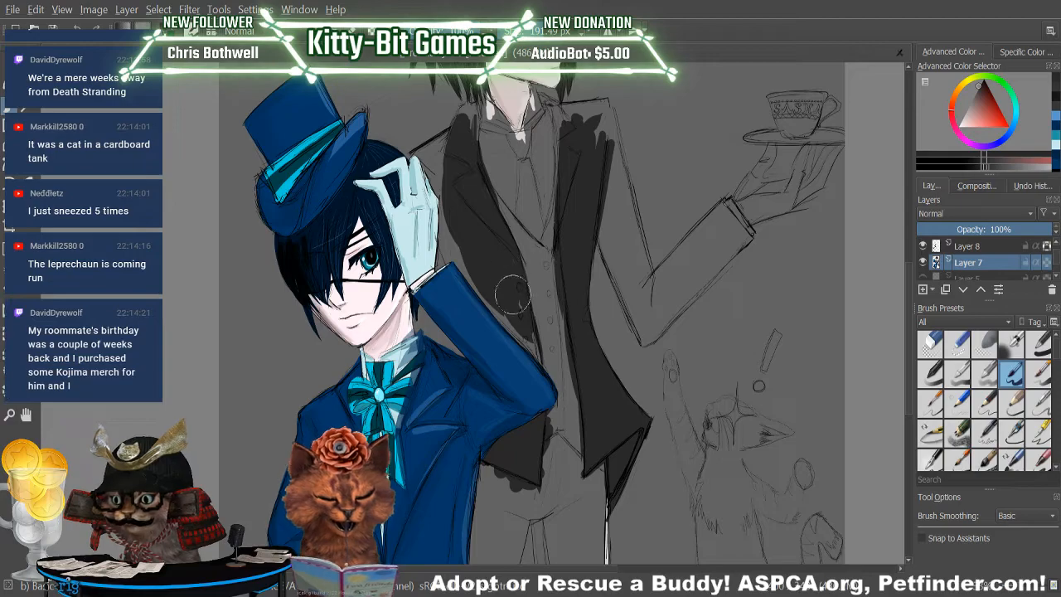
{"action": "mouse_move", "coordinate": [454, 137]}
{"action": "left_mouse_down"}
{"action": "mouse_move", "coordinate": [463, 112]}
{"action": "mouse_move", "coordinate": [448, 146]}
{"action": "left_mouse_up"}
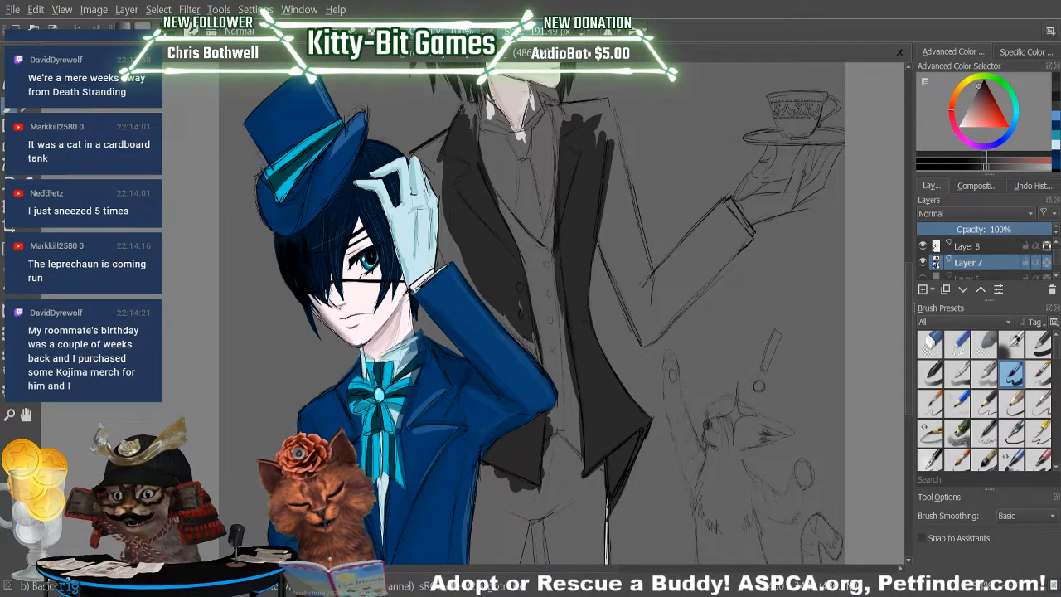
{"action": "mouse_move", "coordinate": [479, 104]}
{"action": "left_mouse_down"}
{"action": "mouse_move", "coordinate": [462, 102]}
{"action": "mouse_move", "coordinate": [459, 116]}
{"action": "left_mouse_up"}
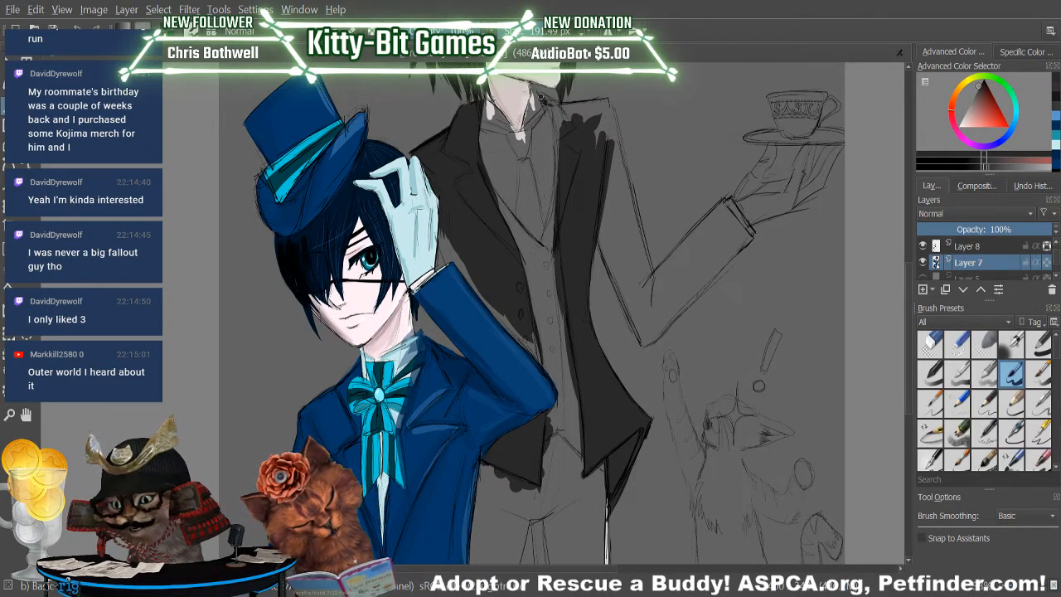
Block in the coat's collar and shoulder on the teacup side and the upper sleeve down to the elbow.
{"action": "mouse_move", "coordinate": [541, 92]}
{"action": "left_mouse_down"}
{"action": "mouse_move", "coordinate": [547, 98]}
{"action": "mouse_move", "coordinate": [578, 130]}
{"action": "mouse_move", "coordinate": [543, 99]}
{"action": "mouse_move", "coordinate": [558, 117]}
{"action": "mouse_move", "coordinate": [562, 187]}
{"action": "left_mouse_up"}
{"action": "mouse_move", "coordinate": [559, 121]}
{"action": "left_mouse_down"}
{"action": "mouse_move", "coordinate": [578, 141]}
{"action": "mouse_move", "coordinate": [564, 110]}
{"action": "mouse_move", "coordinate": [599, 105]}
{"action": "mouse_move", "coordinate": [555, 106]}
{"action": "mouse_move", "coordinate": [626, 95]}
{"action": "mouse_move", "coordinate": [582, 109]}
{"action": "mouse_move", "coordinate": [573, 155]}
{"action": "mouse_move", "coordinate": [591, 116]}
{"action": "mouse_move", "coordinate": [599, 134]}
{"action": "mouse_move", "coordinate": [587, 111]}
{"action": "mouse_move", "coordinate": [607, 97]}
{"action": "mouse_move", "coordinate": [585, 120]}
{"action": "mouse_move", "coordinate": [584, 138]}
{"action": "mouse_move", "coordinate": [595, 110]}
{"action": "mouse_move", "coordinate": [600, 146]}
{"action": "mouse_move", "coordinate": [634, 158]}
{"action": "left_mouse_up"}
{"action": "mouse_move", "coordinate": [605, 108]}
{"action": "left_mouse_down"}
{"action": "mouse_move", "coordinate": [636, 227]}
{"action": "mouse_move", "coordinate": [624, 193]}
{"action": "mouse_move", "coordinate": [611, 194]}
{"action": "mouse_move", "coordinate": [622, 267]}
{"action": "left_mouse_up"}
{"action": "left_click_drag", "start_coordinate": [591, 181], "coordinate": [633, 328]}
{"action": "mouse_move", "coordinate": [603, 214]}
{"action": "left_mouse_down"}
{"action": "mouse_move", "coordinate": [636, 331]}
{"action": "mouse_move", "coordinate": [607, 154]}
{"action": "mouse_move", "coordinate": [659, 347]}
{"action": "left_mouse_up"}
{"action": "left_click_drag", "start_coordinate": [614, 170], "coordinate": [654, 342]}
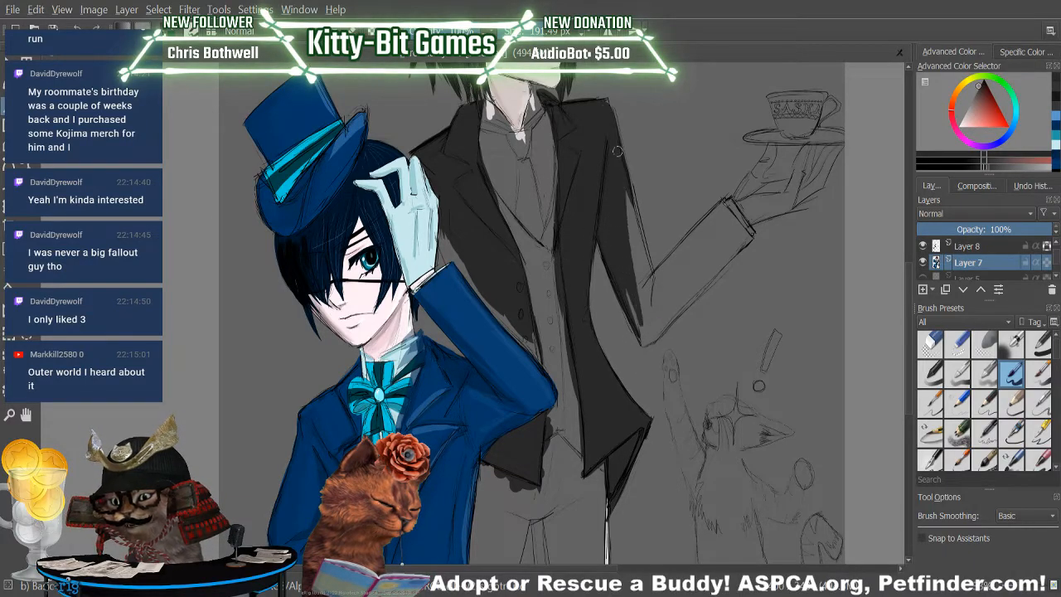
{"action": "left_click_drag", "start_coordinate": [618, 151], "coordinate": [653, 317]}
{"action": "left_click_drag", "start_coordinate": [638, 216], "coordinate": [659, 339]}
{"action": "left_click_drag", "start_coordinate": [621, 191], "coordinate": [654, 344]}
{"action": "left_click_drag", "start_coordinate": [617, 149], "coordinate": [663, 344]}
{"action": "mouse_move", "coordinate": [638, 212]}
{"action": "left_mouse_down"}
{"action": "mouse_move", "coordinate": [630, 266]}
{"action": "mouse_move", "coordinate": [638, 316]}
{"action": "mouse_move", "coordinate": [644, 303]}
{"action": "mouse_move", "coordinate": [656, 337]}
{"action": "left_mouse_up"}
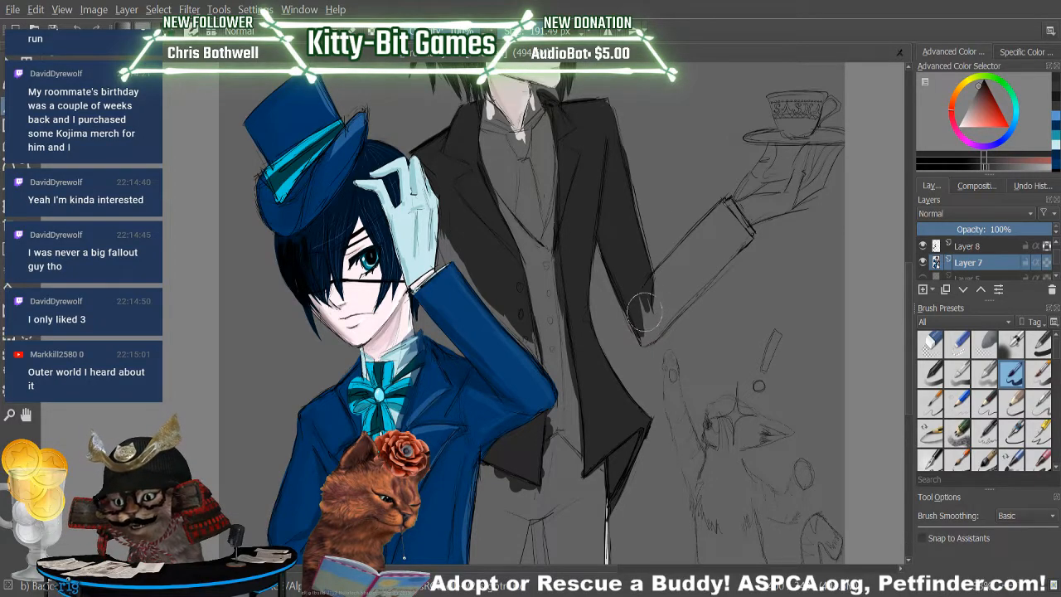
Fill the forearm sleeve of the butler's raised arm with near-black from the elbow up to the cuff.
{"action": "left_click_drag", "start_coordinate": [684, 252], "coordinate": [640, 313]}
{"action": "mouse_move", "coordinate": [709, 228]}
{"action": "left_mouse_down"}
{"action": "mouse_move", "coordinate": [654, 277]}
{"action": "mouse_move", "coordinate": [638, 335]}
{"action": "left_mouse_up"}
{"action": "mouse_move", "coordinate": [678, 277]}
{"action": "left_mouse_down"}
{"action": "mouse_move", "coordinate": [640, 325]}
{"action": "mouse_move", "coordinate": [648, 333]}
{"action": "left_mouse_up"}
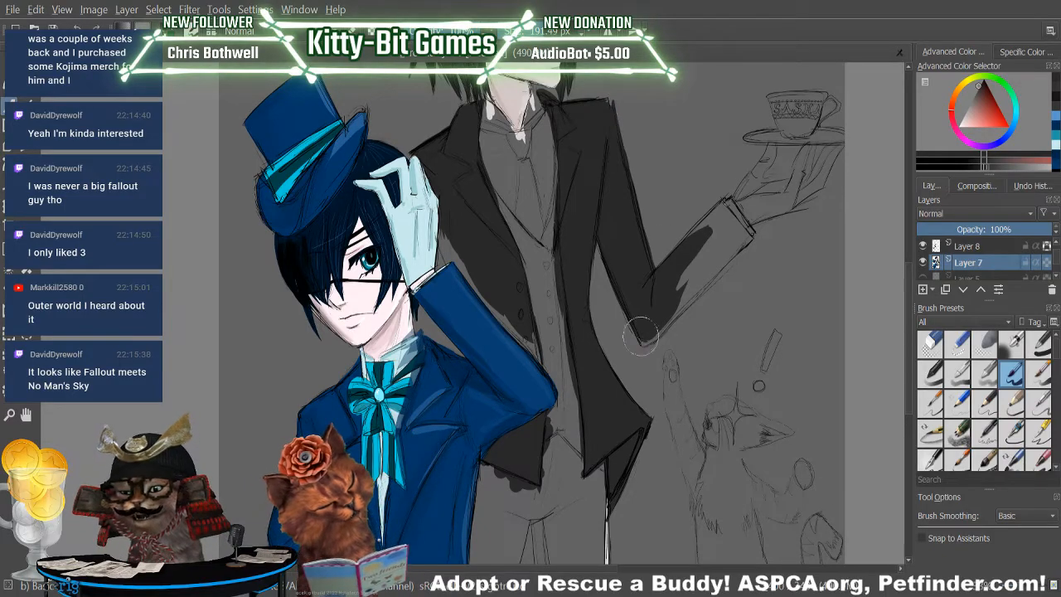
{"action": "mouse_move", "coordinate": [680, 302]}
{"action": "left_mouse_down"}
{"action": "mouse_move", "coordinate": [667, 319]}
{"action": "mouse_move", "coordinate": [700, 273]}
{"action": "left_mouse_up"}
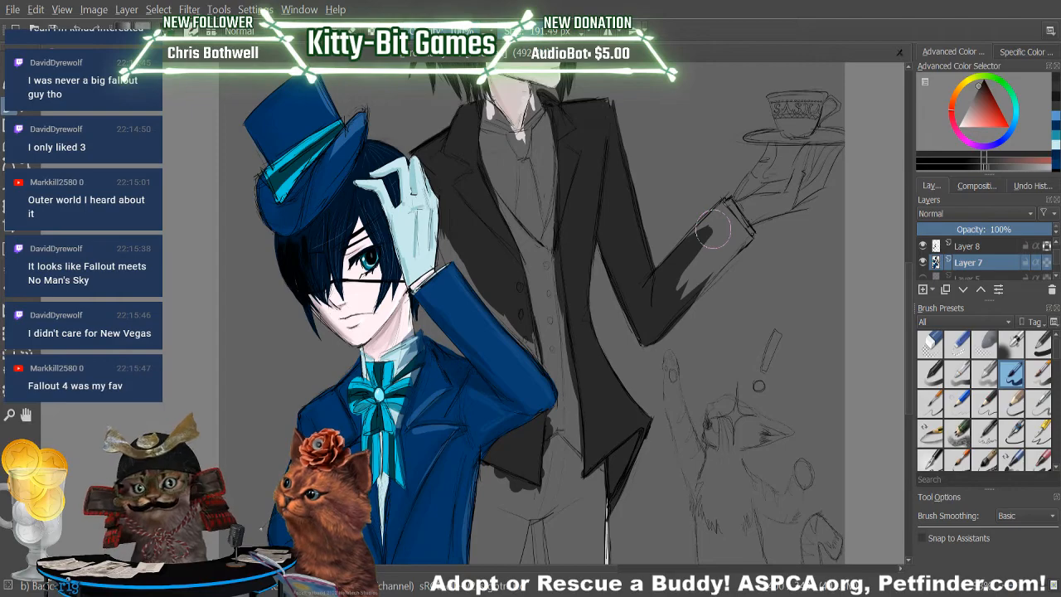
{"action": "mouse_move", "coordinate": [713, 232]}
{"action": "left_mouse_down"}
{"action": "mouse_move", "coordinate": [684, 279]}
{"action": "mouse_move", "coordinate": [716, 246]}
{"action": "mouse_move", "coordinate": [670, 313]}
{"action": "mouse_move", "coordinate": [726, 250]}
{"action": "mouse_move", "coordinate": [665, 313]}
{"action": "left_mouse_up"}
{"action": "left_click_drag", "start_coordinate": [721, 257], "coordinate": [676, 310]}
{"action": "mouse_move", "coordinate": [689, 256]}
{"action": "left_mouse_down"}
{"action": "mouse_move", "coordinate": [707, 217]}
{"action": "mouse_move", "coordinate": [678, 244]}
{"action": "mouse_move", "coordinate": [721, 201]}
{"action": "mouse_move", "coordinate": [694, 232]}
{"action": "mouse_move", "coordinate": [709, 222]}
{"action": "mouse_move", "coordinate": [687, 265]}
{"action": "mouse_move", "coordinate": [712, 268]}
{"action": "mouse_move", "coordinate": [731, 237]}
{"action": "mouse_move", "coordinate": [724, 213]}
{"action": "mouse_move", "coordinate": [756, 246]}
{"action": "mouse_move", "coordinate": [745, 234]}
{"action": "mouse_move", "coordinate": [748, 207]}
{"action": "mouse_move", "coordinate": [742, 246]}
{"action": "mouse_move", "coordinate": [749, 242]}
{"action": "mouse_move", "coordinate": [730, 257]}
{"action": "mouse_move", "coordinate": [715, 218]}
{"action": "mouse_move", "coordinate": [744, 239]}
{"action": "left_mouse_up"}
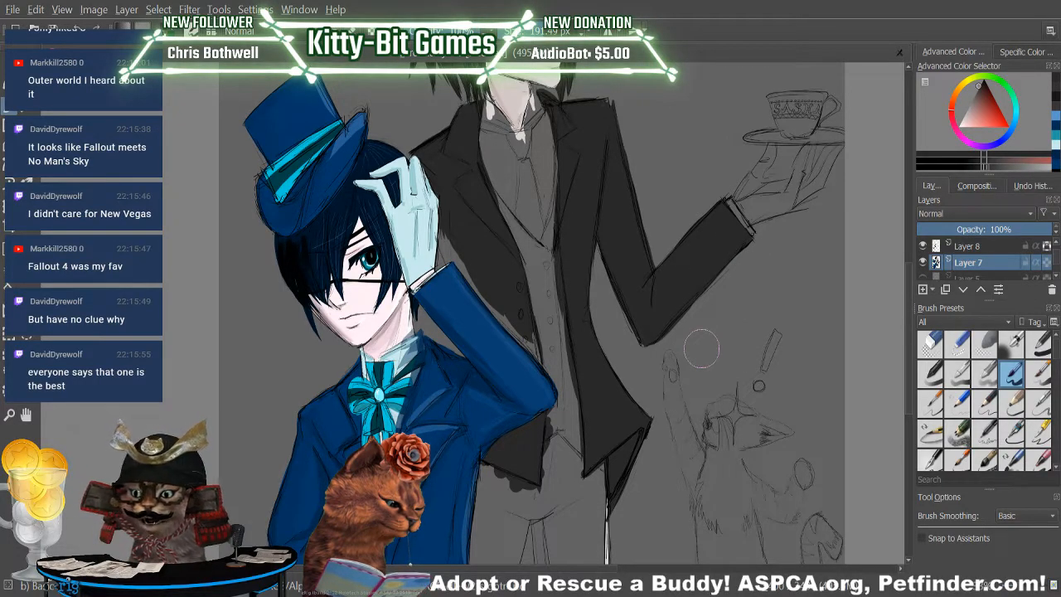
Clean up the coat and sleeve edges by alternating the Eraser and Basic brush, and fill the gap beside the boy's arm.
{"action": "key", "text": "e"}
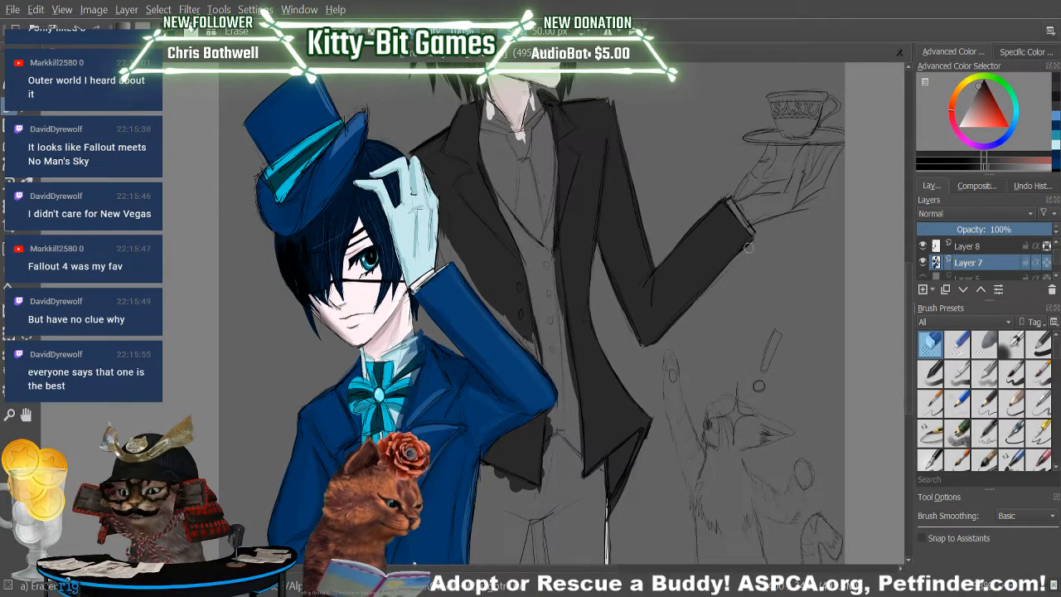
{"action": "key", "text": "e"}
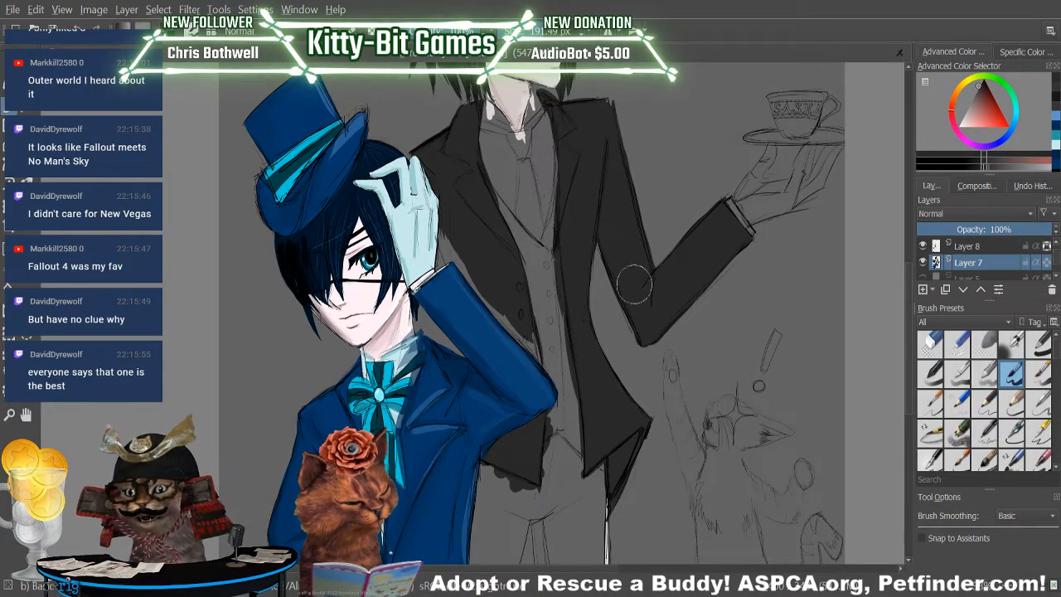
{"action": "key", "text": "e"}
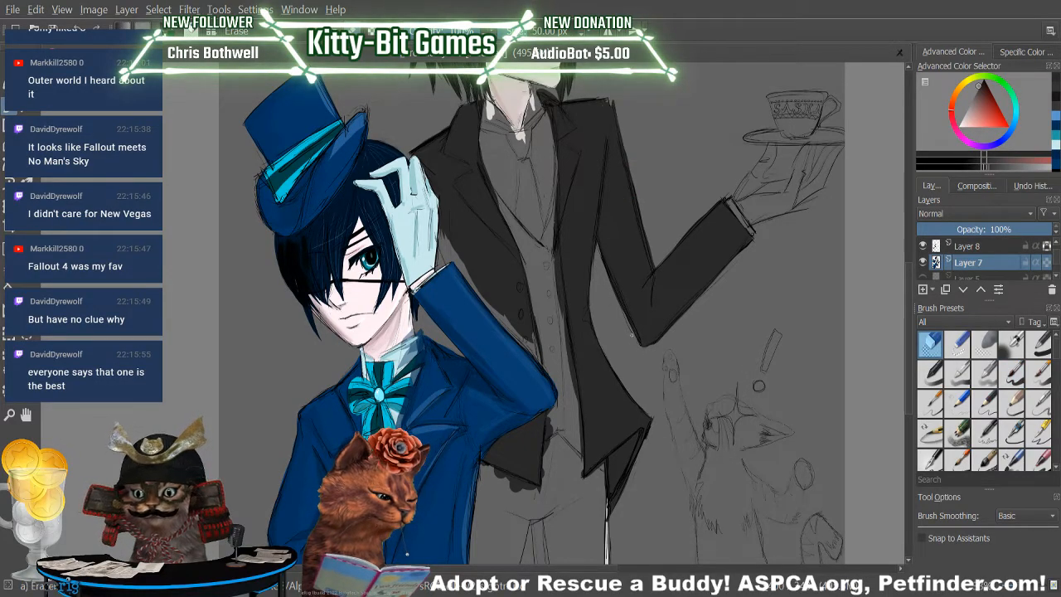
{"action": "key", "text": "e"}
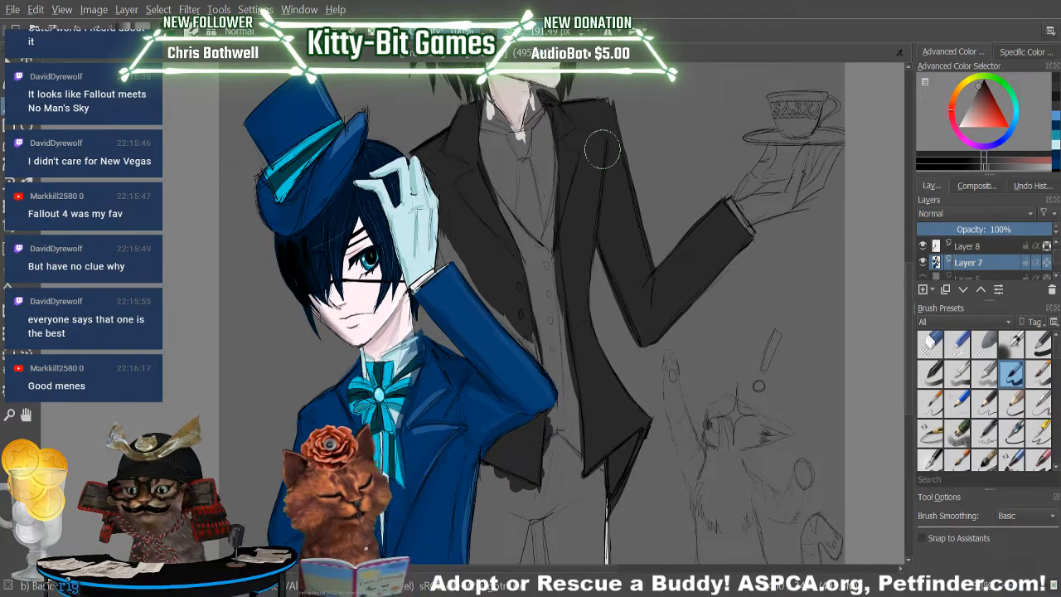
{"action": "key", "text": "e"}
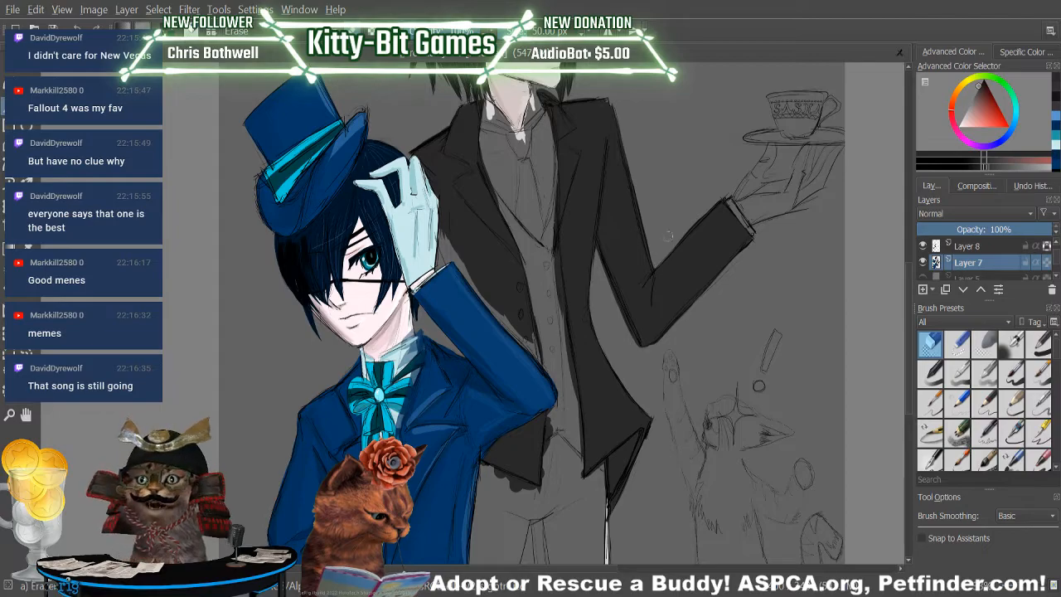
{"action": "key", "text": "slash"}
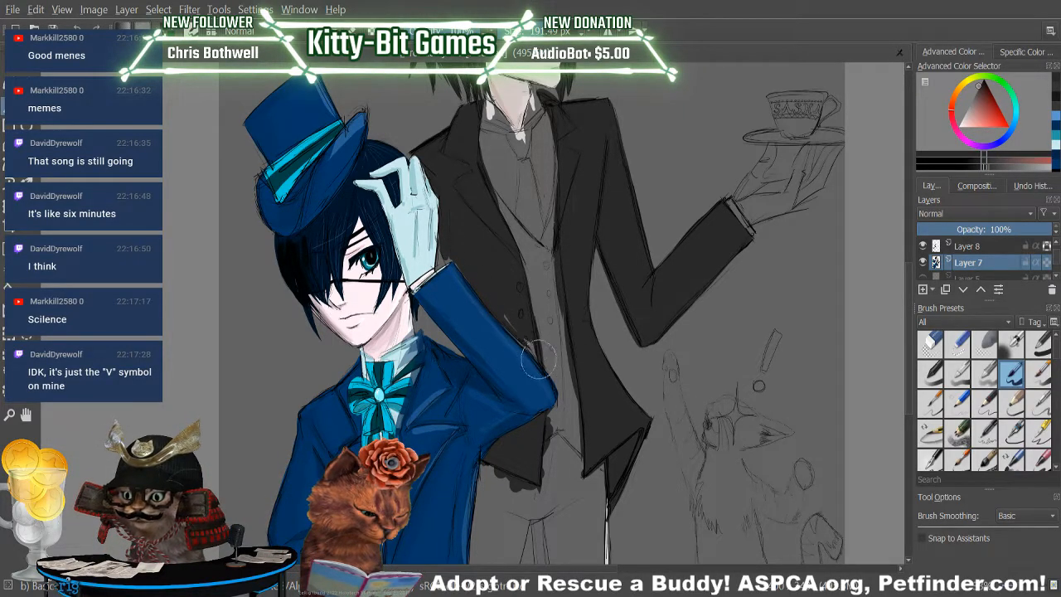
{"action": "left_click_drag", "start_coordinate": [507, 318], "coordinate": [523, 341]}
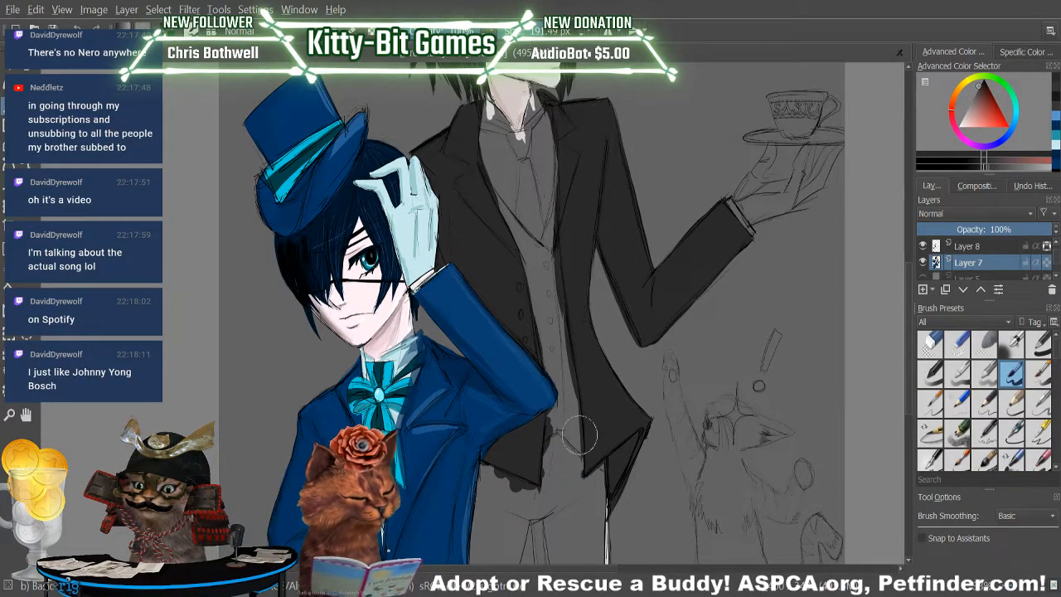
Sample the coat's near-black and choose a slightly lighter dark grey for the Basic brush.
{"action": "left_click", "coordinate": [1050, 122]}
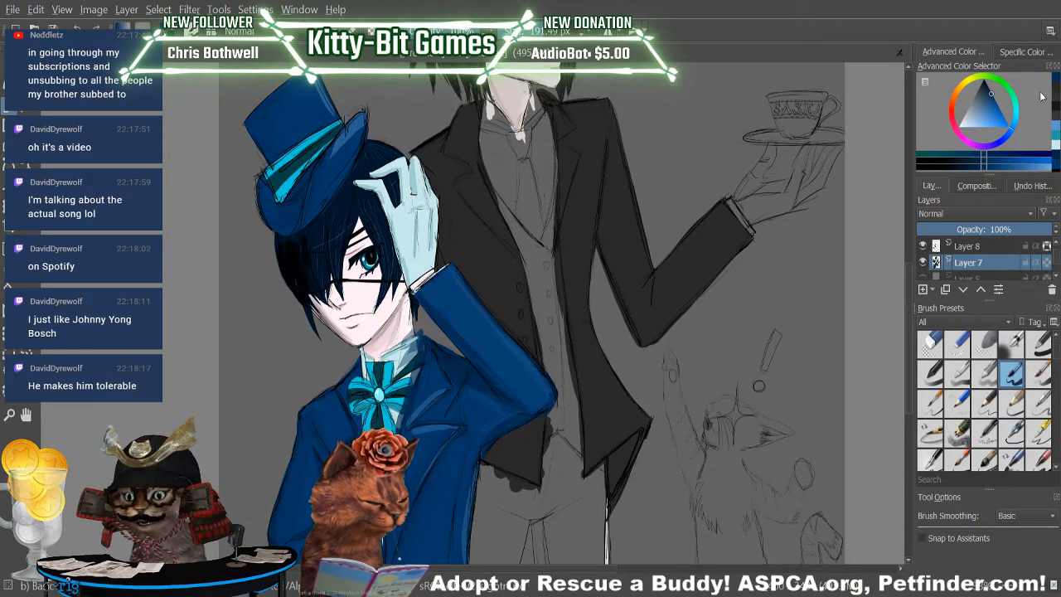
{"action": "key", "text": "p"}
{"action": "left_click", "coordinate": [589, 191]}
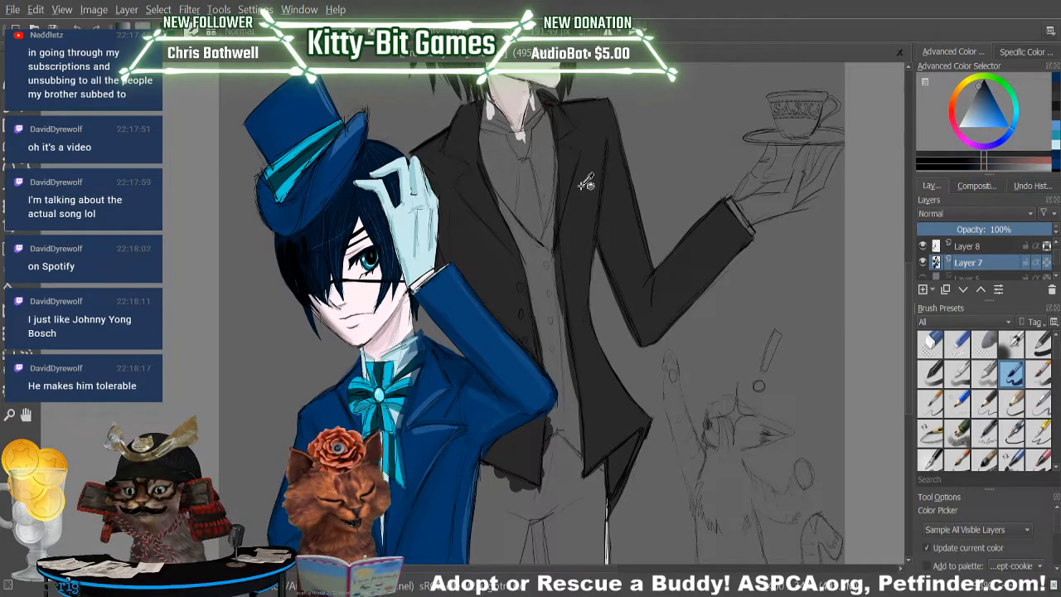
{"action": "key", "text": "b"}
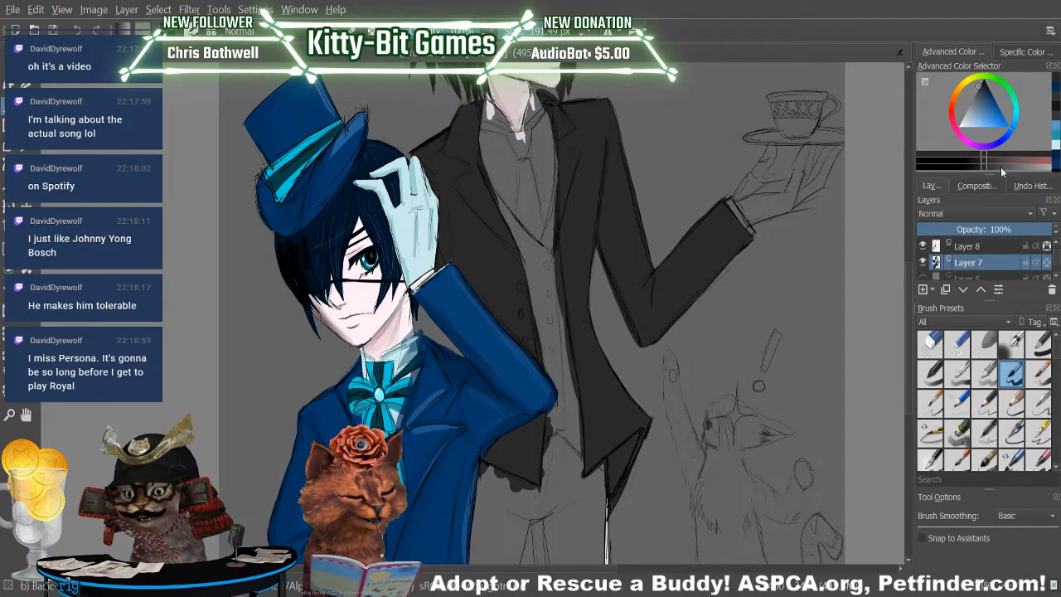
{"action": "left_click", "coordinate": [26, 250]}
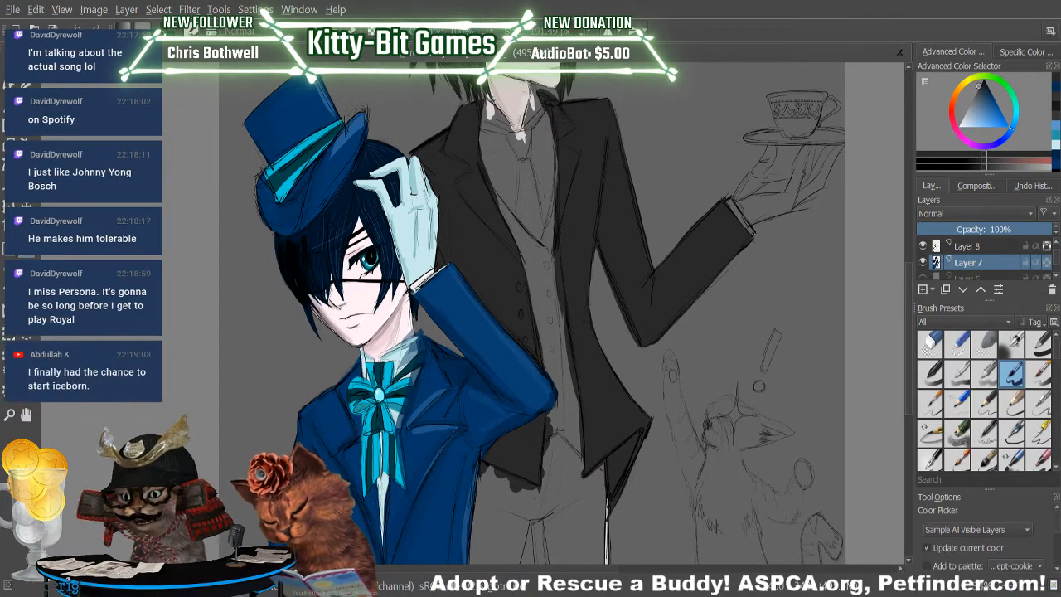
{"action": "left_click", "coordinate": [988, 169]}
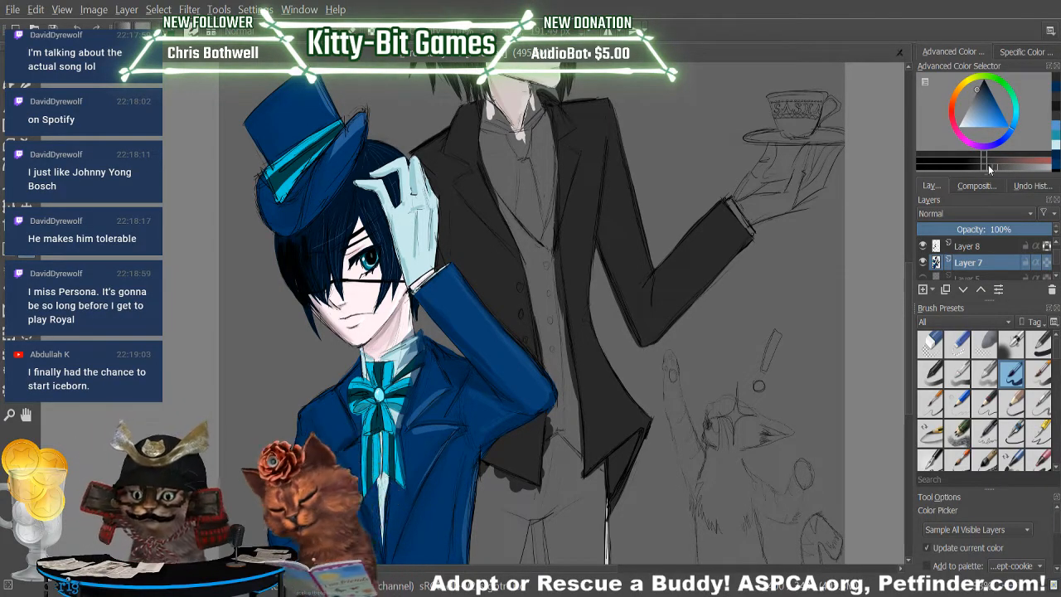
{"action": "key", "text": "b"}
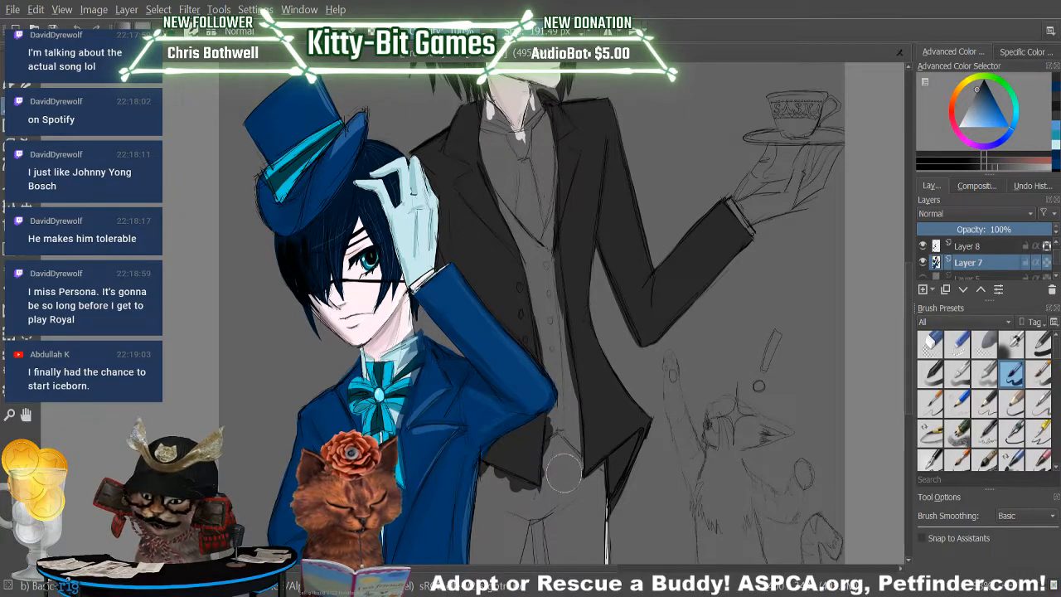
Fill the butler's trouser leg farther from the boy with dark grey, from the inner edge across to the outer edge.
{"action": "left_click_drag", "start_coordinate": [904, 326], "coordinate": [903, 366]}
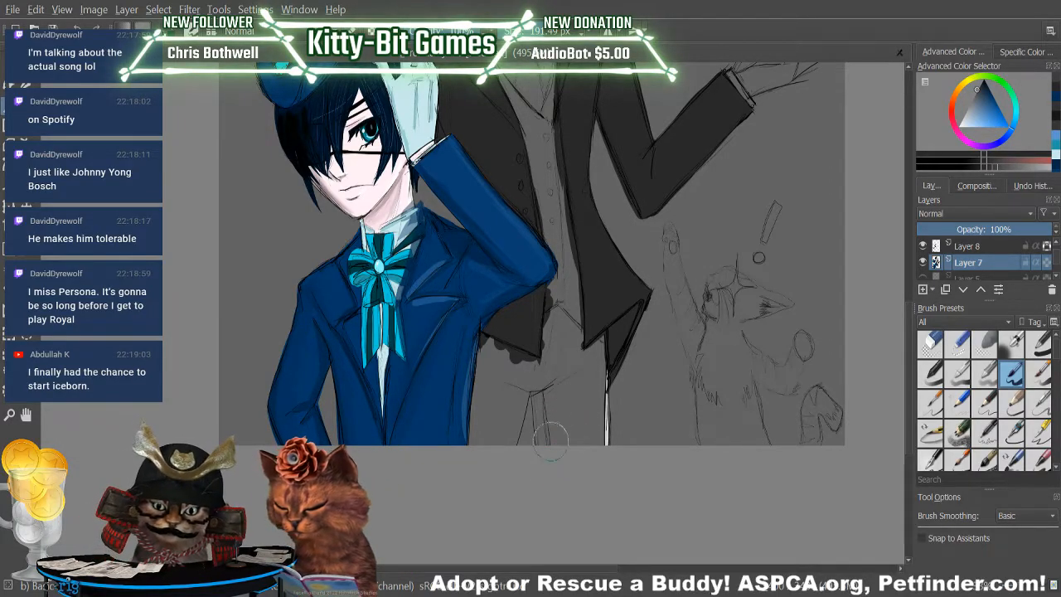
{"action": "mouse_move", "coordinate": [539, 394]}
{"action": "left_mouse_down"}
{"action": "mouse_move", "coordinate": [537, 439]}
{"action": "mouse_move", "coordinate": [540, 390]}
{"action": "mouse_move", "coordinate": [525, 415]}
{"action": "left_mouse_up"}
{"action": "key", "text": "ctrl+z"}
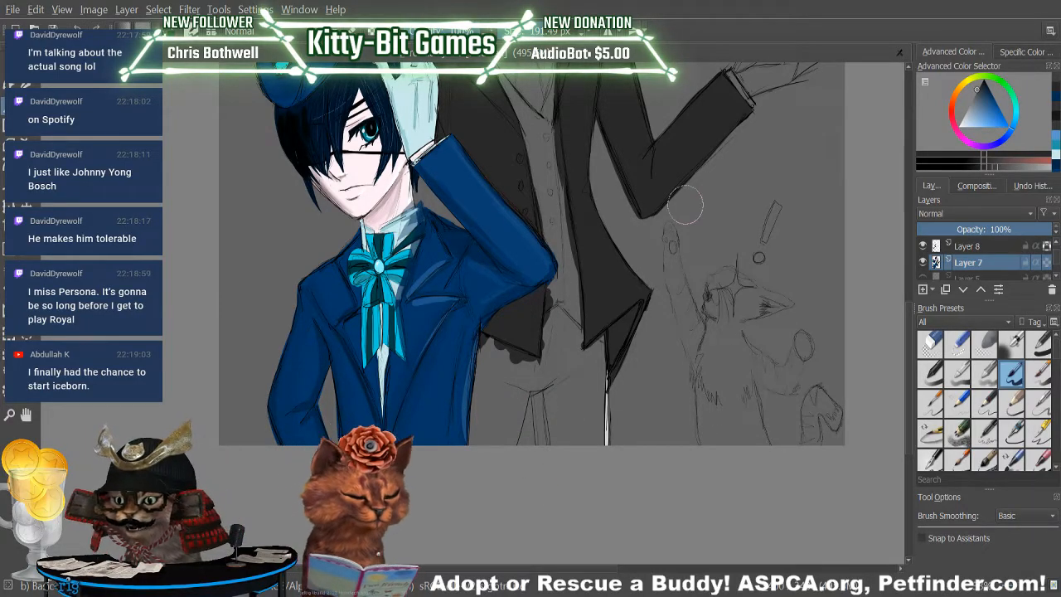
{"action": "mouse_move", "coordinate": [545, 432]}
{"action": "left_mouse_down"}
{"action": "mouse_move", "coordinate": [541, 383]}
{"action": "mouse_move", "coordinate": [537, 397]}
{"action": "left_mouse_up"}
{"action": "mouse_move", "coordinate": [541, 466]}
{"action": "left_mouse_down"}
{"action": "mouse_move", "coordinate": [540, 382]}
{"action": "mouse_move", "coordinate": [561, 450]}
{"action": "left_mouse_up"}
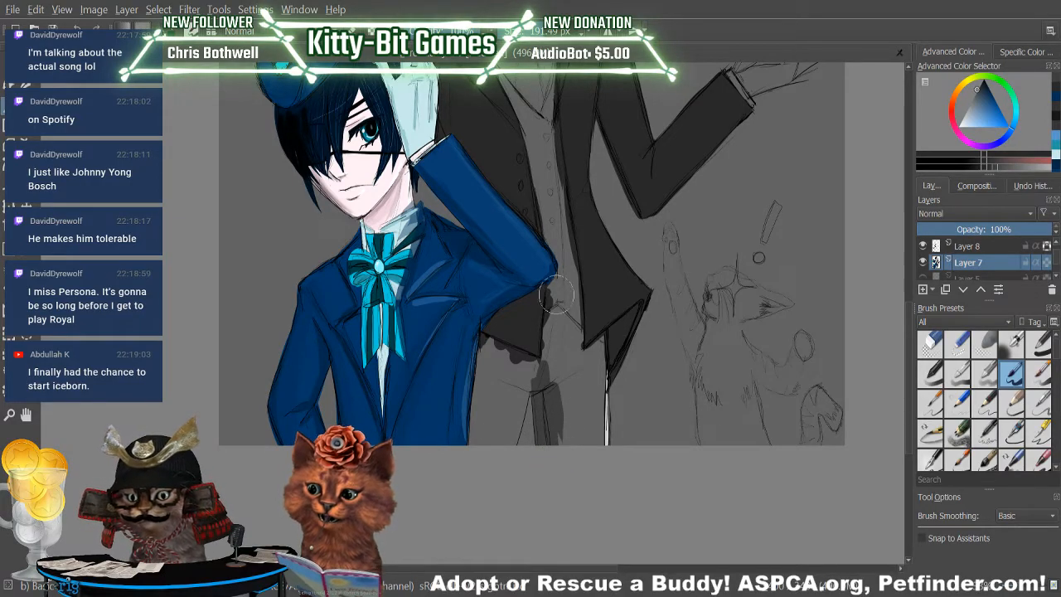
{"action": "mouse_move", "coordinate": [556, 414]}
{"action": "left_mouse_down"}
{"action": "mouse_move", "coordinate": [561, 396]}
{"action": "mouse_move", "coordinate": [579, 407]}
{"action": "mouse_move", "coordinate": [581, 448]}
{"action": "left_mouse_up"}
{"action": "mouse_move", "coordinate": [591, 403]}
{"action": "left_mouse_down"}
{"action": "mouse_move", "coordinate": [603, 460]}
{"action": "mouse_move", "coordinate": [603, 379]}
{"action": "mouse_move", "coordinate": [602, 464]}
{"action": "mouse_move", "coordinate": [600, 353]}
{"action": "mouse_move", "coordinate": [597, 463]}
{"action": "mouse_move", "coordinate": [582, 389]}
{"action": "left_mouse_up"}
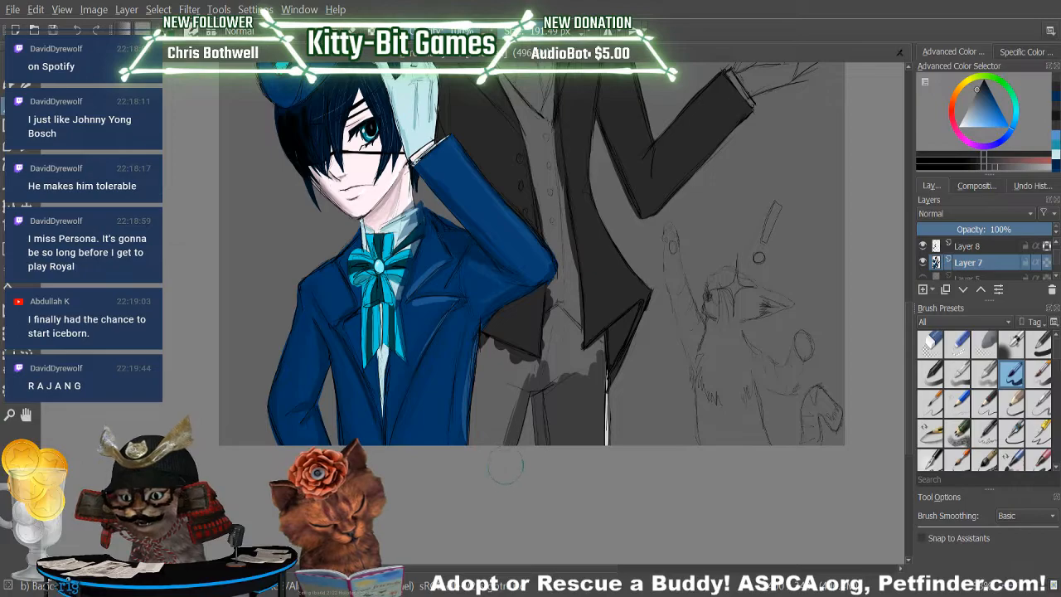
Fill the trouser leg beside the boy's coat with dark grey, up to the hem of the butler's coat.
{"action": "left_click_drag", "start_coordinate": [522, 380], "coordinate": [498, 450]}
{"action": "left_click_drag", "start_coordinate": [484, 375], "coordinate": [474, 446]}
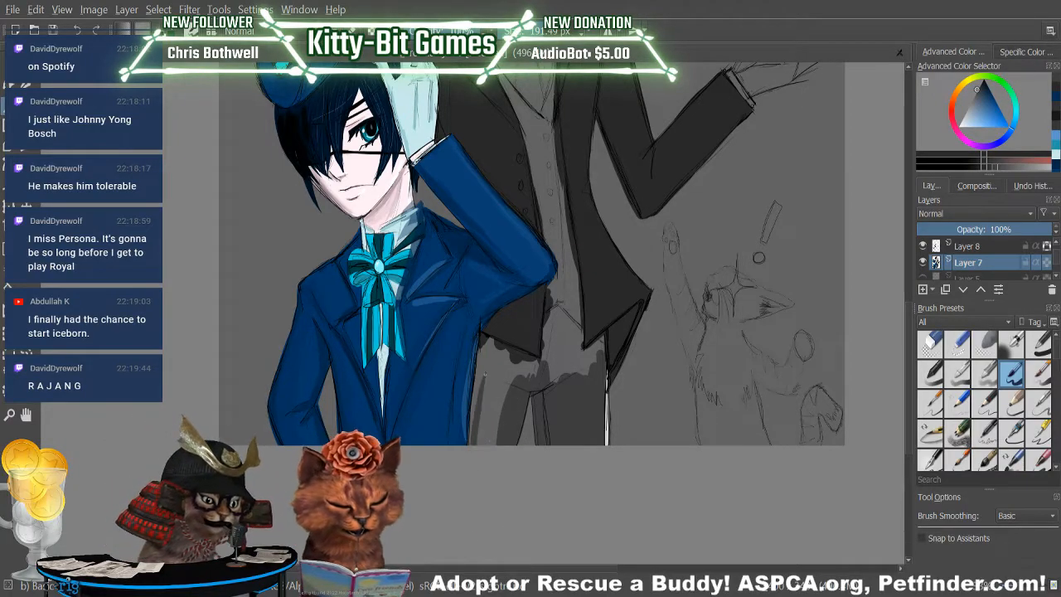
{"action": "left_click_drag", "start_coordinate": [479, 379], "coordinate": [471, 444]}
{"action": "mouse_move", "coordinate": [487, 378]}
{"action": "left_mouse_down"}
{"action": "mouse_move", "coordinate": [484, 444]}
{"action": "mouse_move", "coordinate": [500, 444]}
{"action": "mouse_move", "coordinate": [506, 398]}
{"action": "left_mouse_up"}
{"action": "mouse_move", "coordinate": [486, 352]}
{"action": "left_mouse_down"}
{"action": "mouse_move", "coordinate": [476, 397]}
{"action": "mouse_move", "coordinate": [484, 340]}
{"action": "mouse_move", "coordinate": [490, 364]}
{"action": "mouse_move", "coordinate": [520, 379]}
{"action": "mouse_move", "coordinate": [500, 381]}
{"action": "mouse_move", "coordinate": [495, 370]}
{"action": "mouse_move", "coordinate": [550, 387]}
{"action": "mouse_move", "coordinate": [535, 367]}
{"action": "left_mouse_up"}
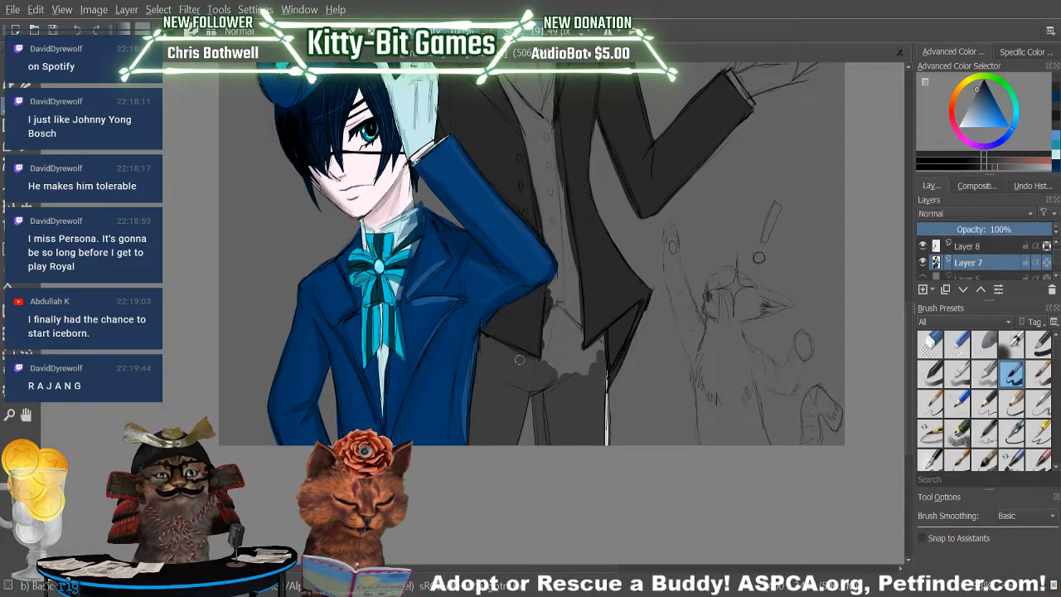
Fill the top of the trousers between the coat tails with dark grey, up to the waistcoat's hem.
{"action": "mouse_move", "coordinate": [543, 323]}
{"action": "left_mouse_down"}
{"action": "mouse_move", "coordinate": [542, 363]}
{"action": "mouse_move", "coordinate": [555, 363]}
{"action": "mouse_move", "coordinate": [555, 314]}
{"action": "mouse_move", "coordinate": [561, 368]}
{"action": "mouse_move", "coordinate": [570, 324]}
{"action": "left_mouse_up"}
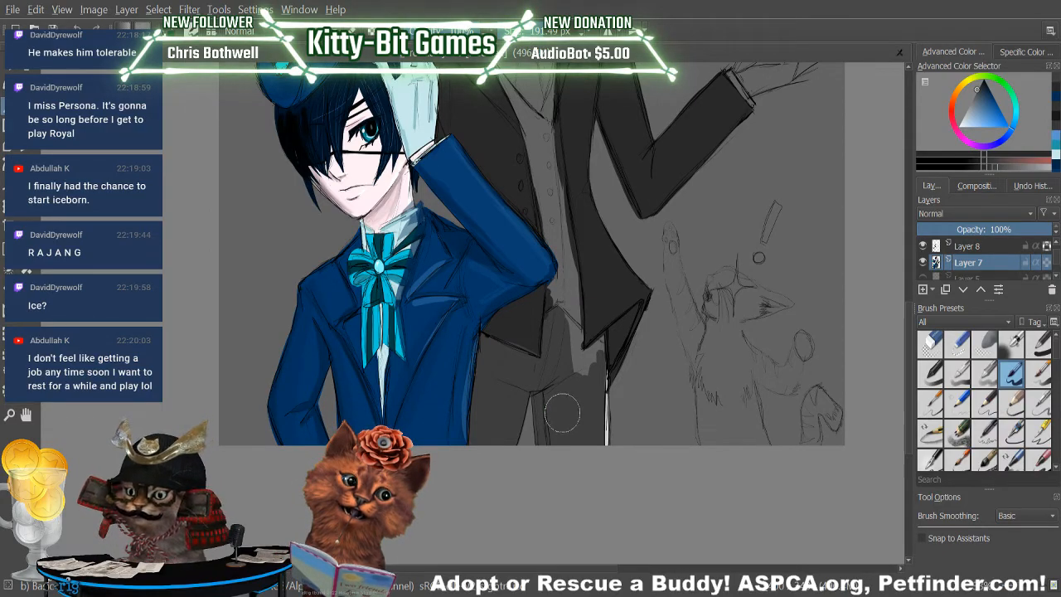
{"action": "left_click_drag", "start_coordinate": [569, 330], "coordinate": [583, 376]}
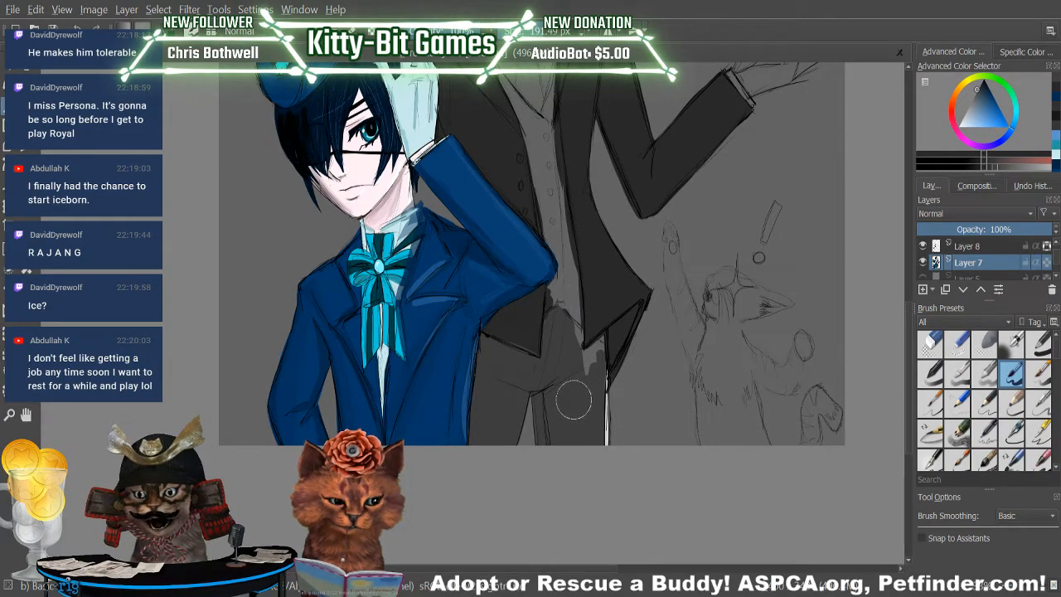
{"action": "mouse_move", "coordinate": [572, 402]}
{"action": "left_mouse_down"}
{"action": "mouse_move", "coordinate": [571, 333]}
{"action": "mouse_move", "coordinate": [591, 358]}
{"action": "mouse_move", "coordinate": [584, 372]}
{"action": "mouse_move", "coordinate": [578, 359]}
{"action": "mouse_move", "coordinate": [599, 343]}
{"action": "mouse_move", "coordinate": [590, 364]}
{"action": "mouse_move", "coordinate": [578, 356]}
{"action": "mouse_move", "coordinate": [594, 346]}
{"action": "mouse_move", "coordinate": [579, 325]}
{"action": "left_mouse_up"}
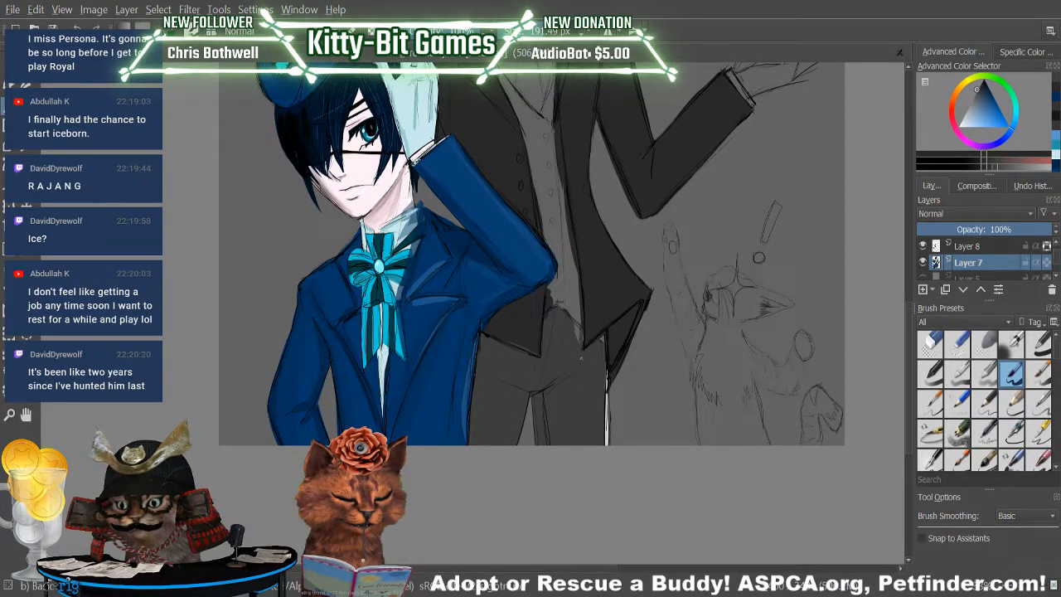
{"action": "mouse_move", "coordinate": [566, 309]}
{"action": "left_mouse_down"}
{"action": "mouse_move", "coordinate": [563, 397]}
{"action": "mouse_move", "coordinate": [585, 392]}
{"action": "mouse_move", "coordinate": [549, 324]}
{"action": "left_mouse_up"}
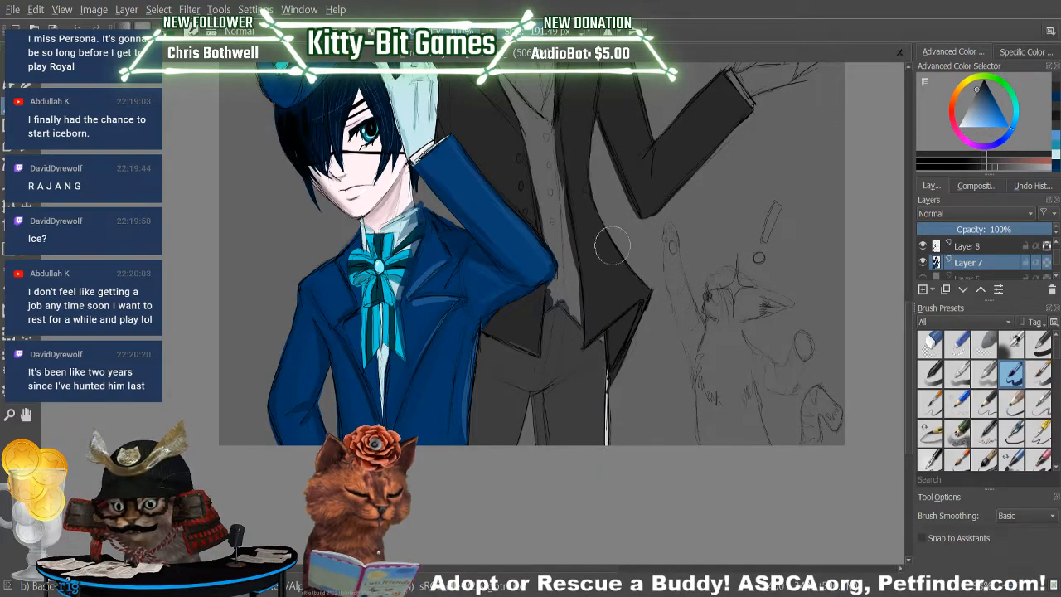
{"action": "mouse_move", "coordinate": [909, 365]}
{"action": "left_mouse_down"}
{"action": "mouse_move", "coordinate": [924, 271]}
{"action": "mouse_move", "coordinate": [905, 349]}
{"action": "mouse_move", "coordinate": [912, 316]}
{"action": "left_mouse_up"}
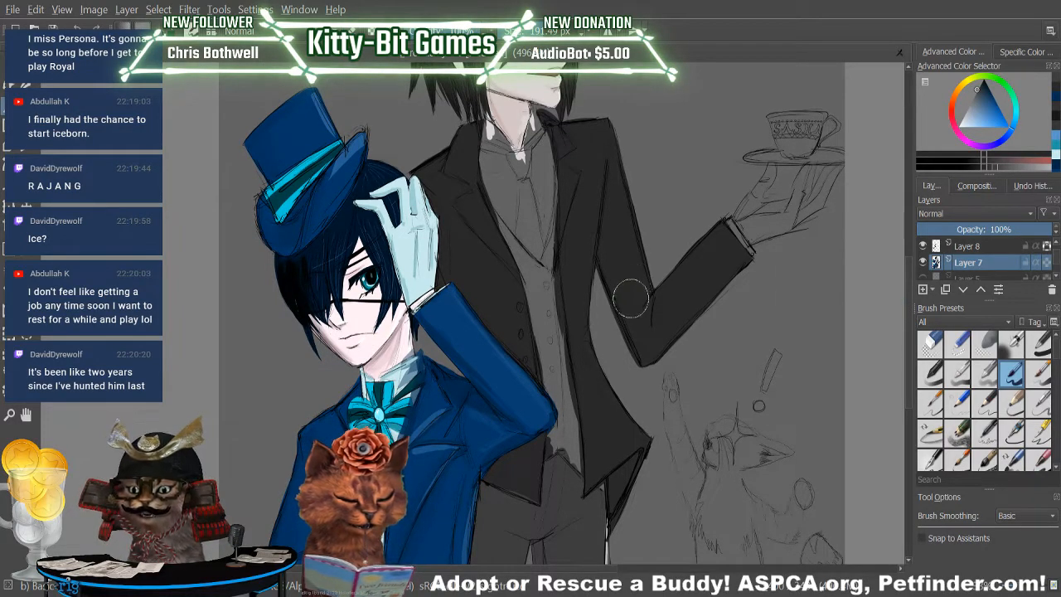
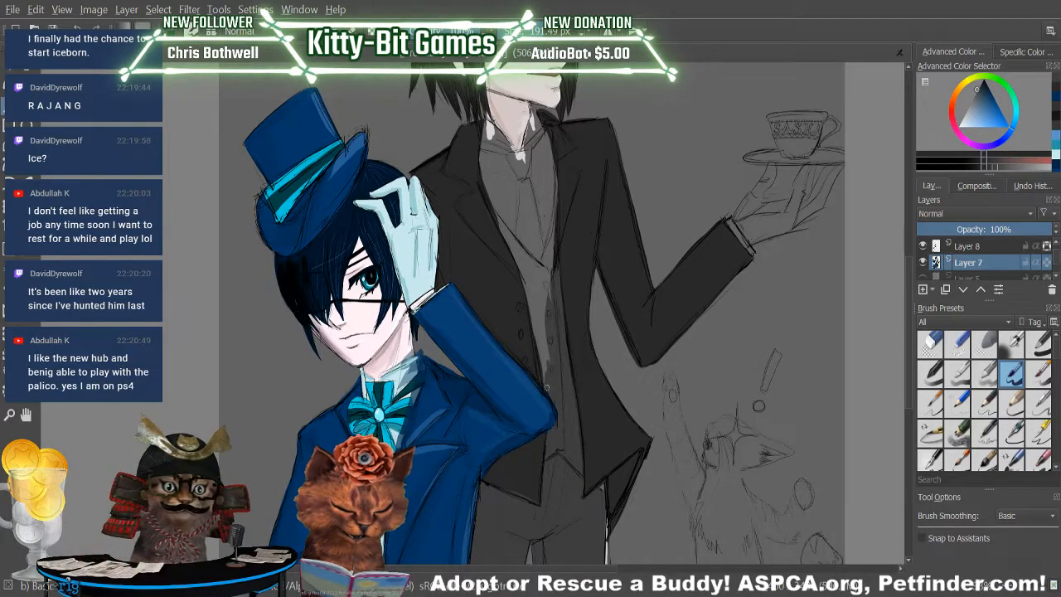
Paint the taller figure's waistcoat dark grey on Layer 7, sampling the grey from the canvas for the brush.
{"action": "mouse_move", "coordinate": [547, 360]}
{"action": "left_mouse_down"}
{"action": "mouse_move", "coordinate": [522, 265]}
{"action": "mouse_move", "coordinate": [547, 329]}
{"action": "mouse_move", "coordinate": [532, 272]}
{"action": "mouse_move", "coordinate": [550, 298]}
{"action": "mouse_move", "coordinate": [511, 224]}
{"action": "mouse_move", "coordinate": [517, 208]}
{"action": "mouse_move", "coordinate": [530, 272]}
{"action": "left_mouse_up"}
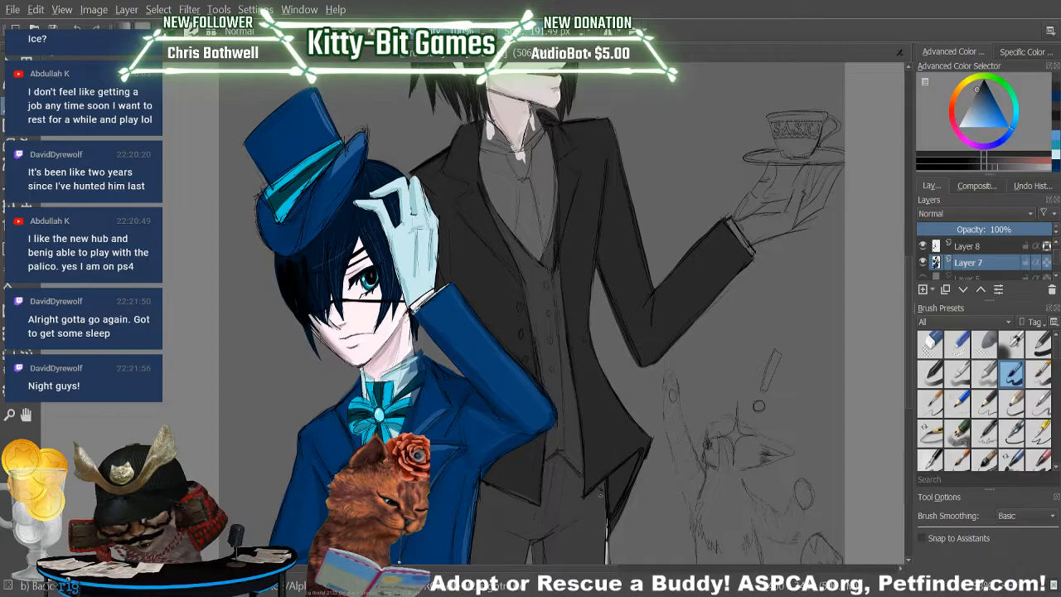
{"action": "scroll", "coordinate": [906, 389], "scroll_direction": "down", "scroll_amount": 3}
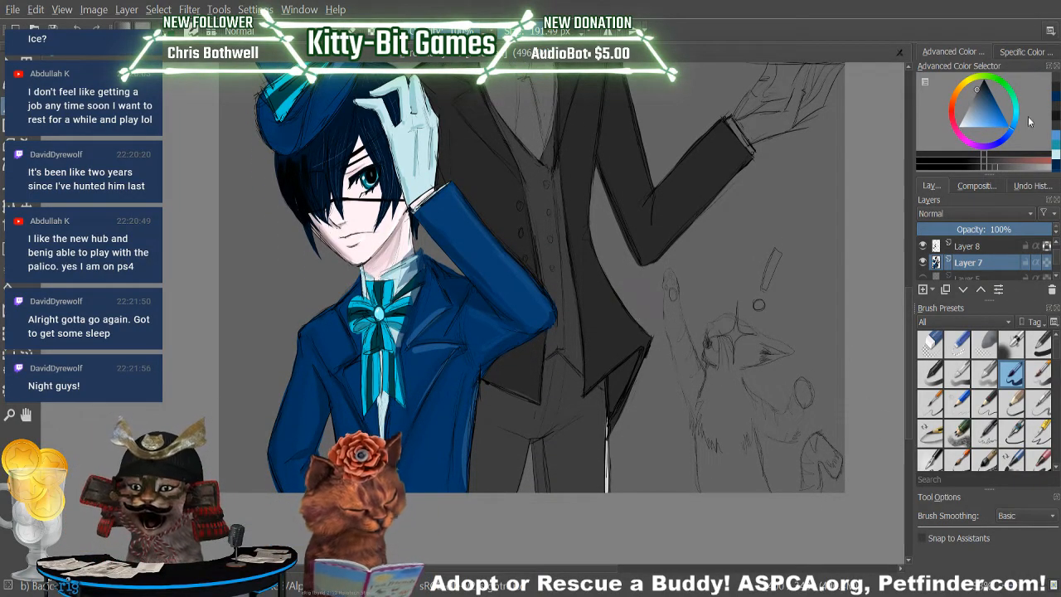
{"action": "key", "text": "p"}
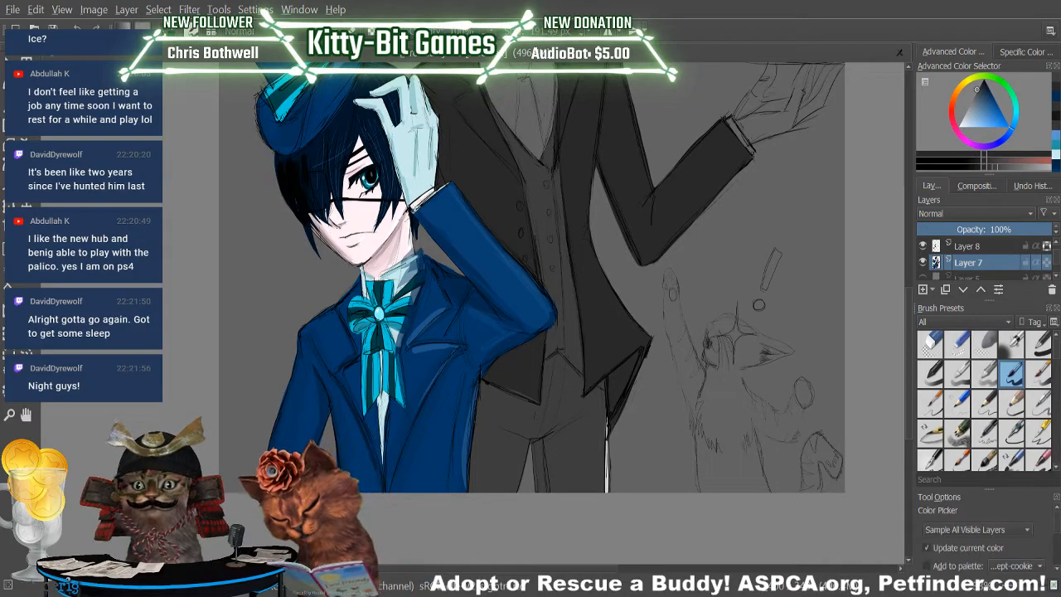
{"action": "key", "text": "b"}
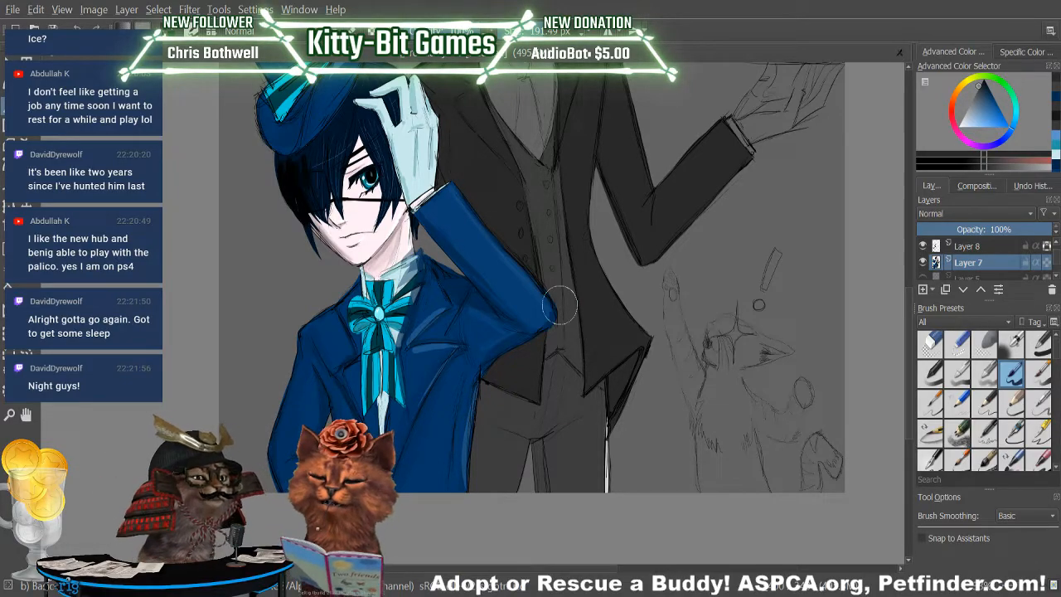
Fill the white gap along the outer edge of the taller figure's trouser leg with grey sampled from the trousers.
{"action": "left_click", "coordinate": [1017, 589]}
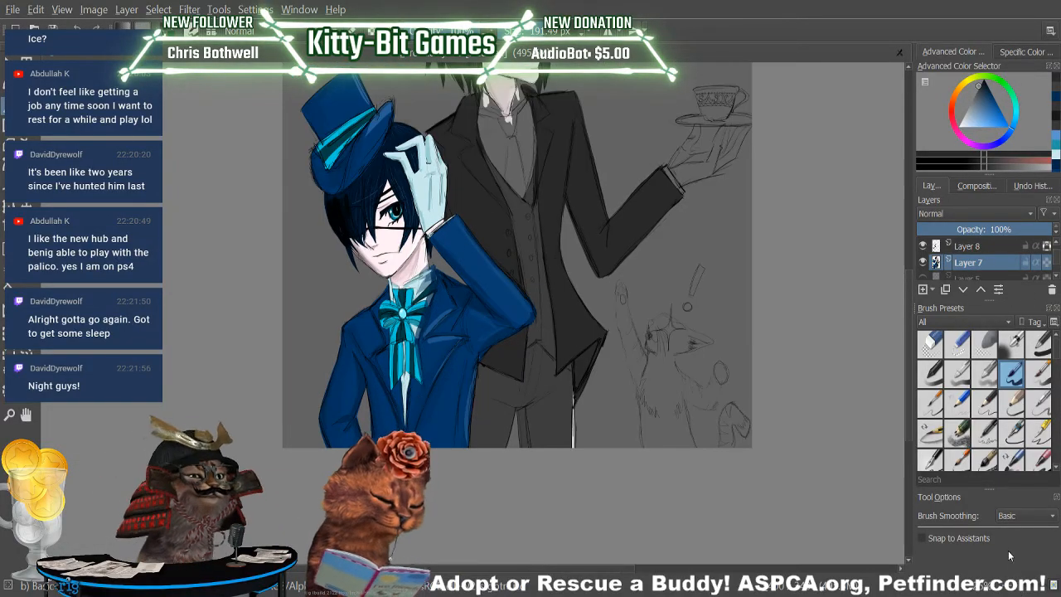
{"action": "mouse_move", "coordinate": [908, 377]}
{"action": "left_mouse_down"}
{"action": "mouse_move", "coordinate": [900, 325]}
{"action": "mouse_move", "coordinate": [902, 360]}
{"action": "left_mouse_up"}
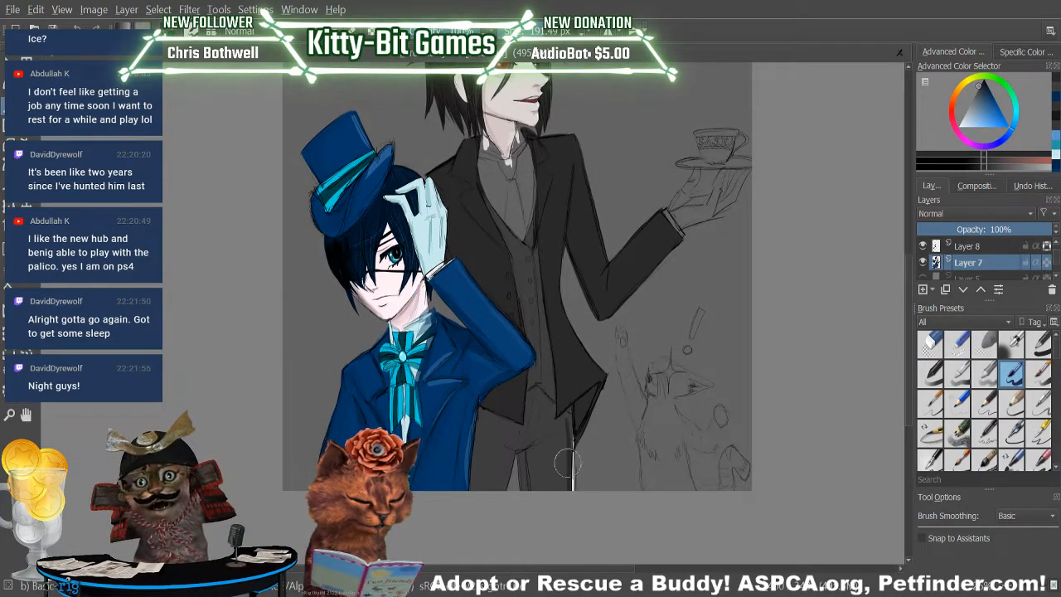
{"action": "left_click", "coordinate": [87, 31]}
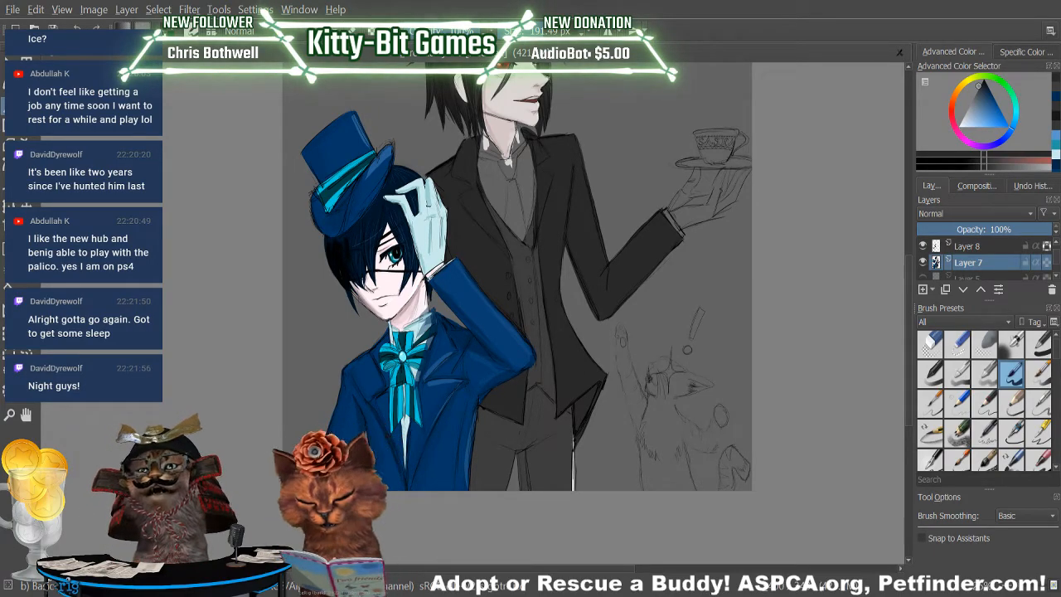
{"action": "key", "text": "p"}
{"action": "left_click", "coordinate": [549, 434]}
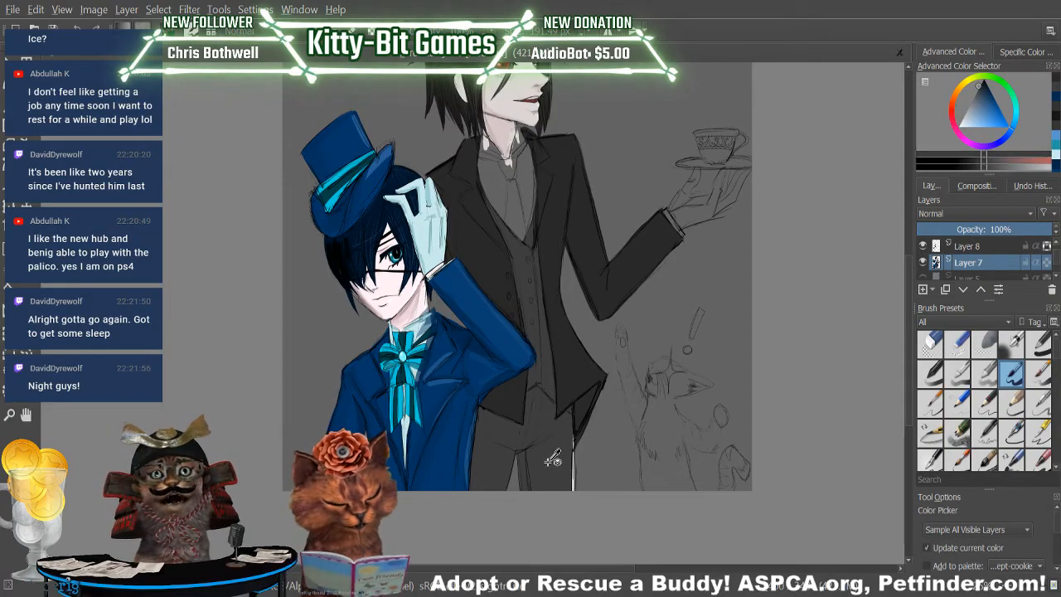
{"action": "key", "text": "b"}
{"action": "mouse_move", "coordinate": [562, 455]}
{"action": "left_mouse_down"}
{"action": "mouse_move", "coordinate": [570, 503]}
{"action": "mouse_move", "coordinate": [568, 418]}
{"action": "mouse_move", "coordinate": [571, 506]}
{"action": "mouse_move", "coordinate": [569, 461]}
{"action": "left_mouse_up"}
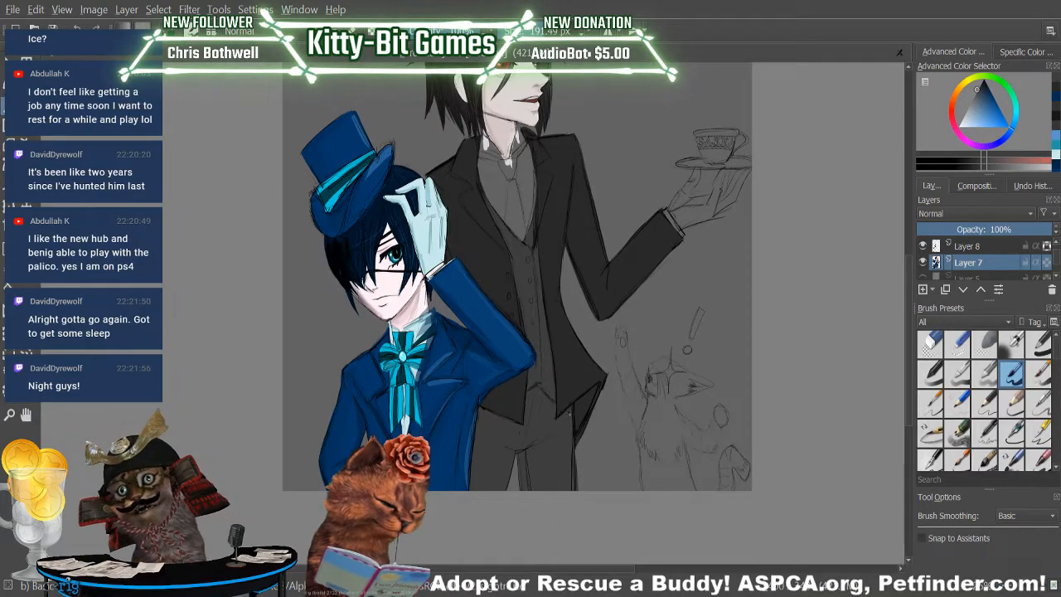
{"action": "key", "text": "e"}
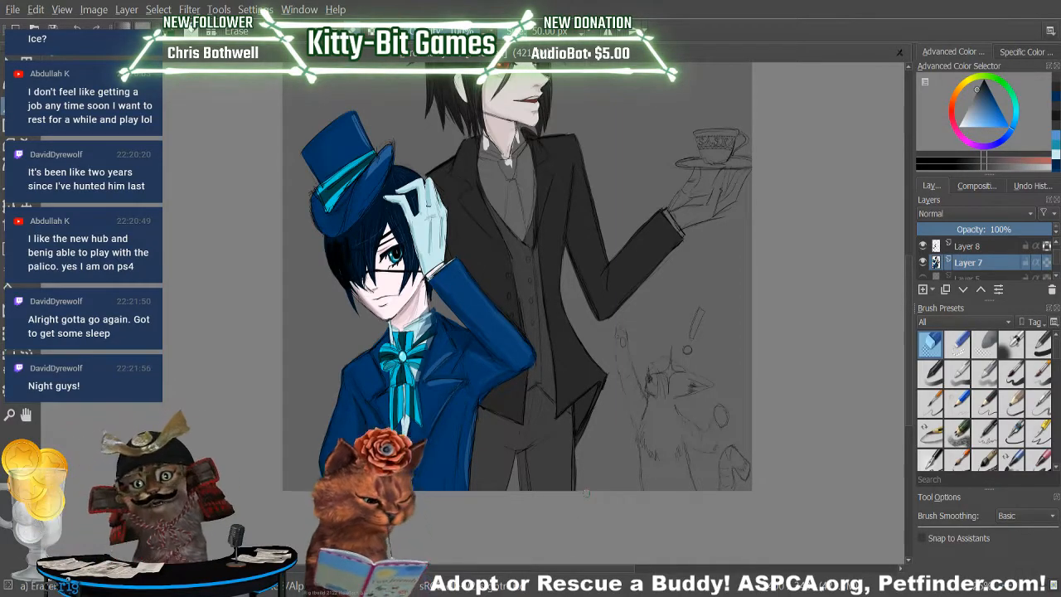
{"action": "key", "text": "e"}
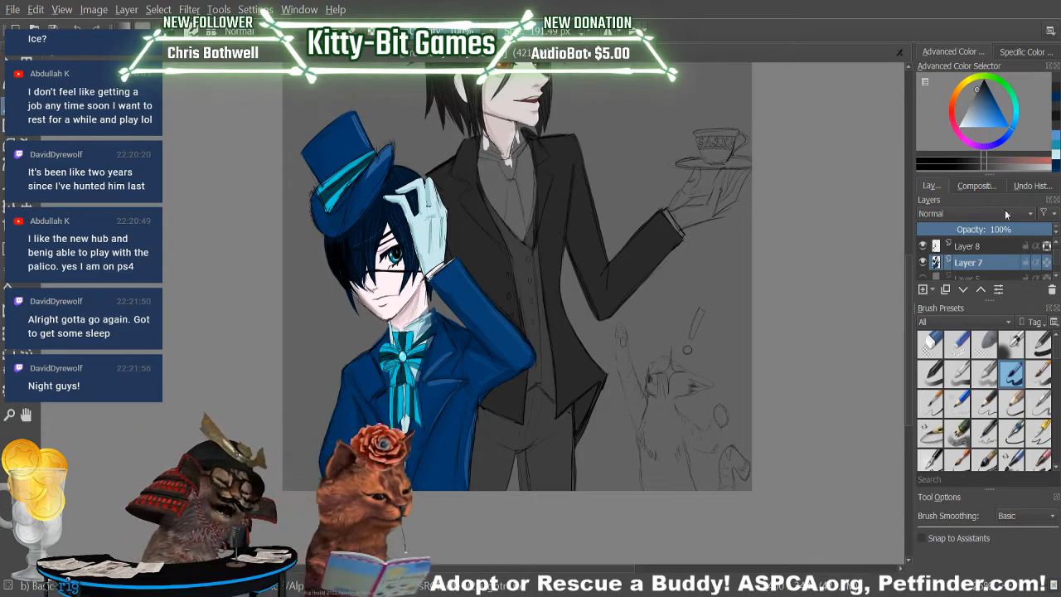
{"action": "left_click", "coordinate": [1049, 170]}
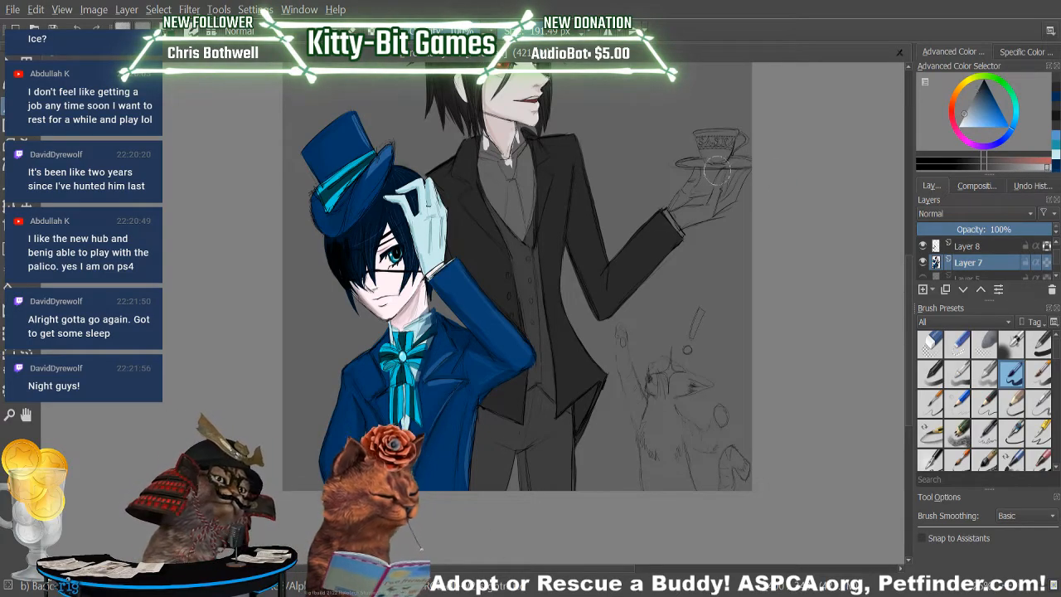
{"action": "mouse_move", "coordinate": [490, 175]}
{"action": "left_mouse_down"}
{"action": "mouse_move", "coordinate": [500, 212]}
{"action": "mouse_move", "coordinate": [487, 182]}
{"action": "mouse_move", "coordinate": [503, 212]}
{"action": "mouse_move", "coordinate": [501, 199]}
{"action": "left_mouse_up"}
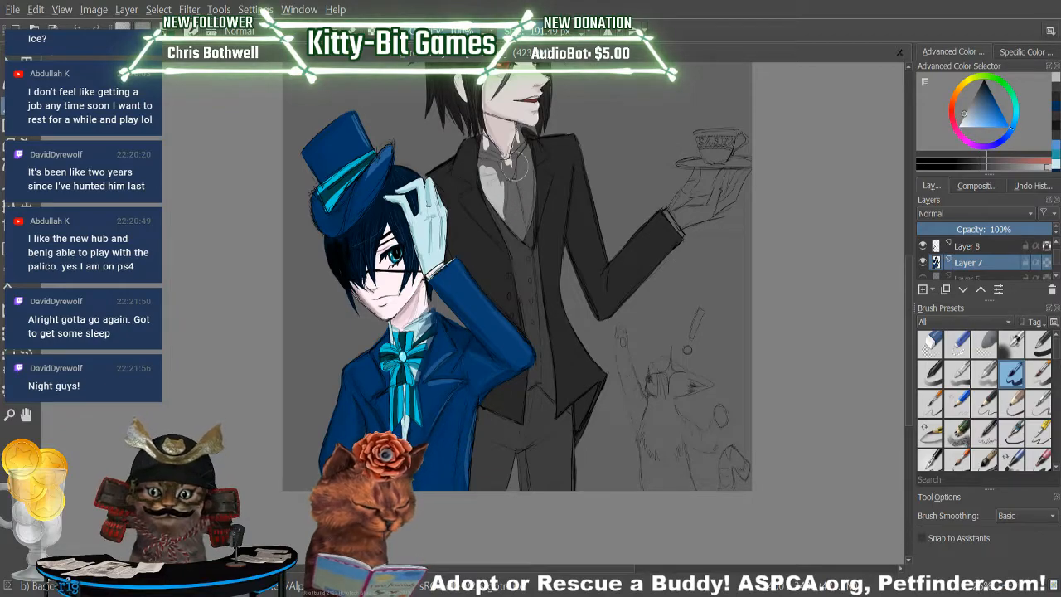
{"action": "key", "text": "ctrl+z"}
{"action": "key", "text": "ctrl+z"}
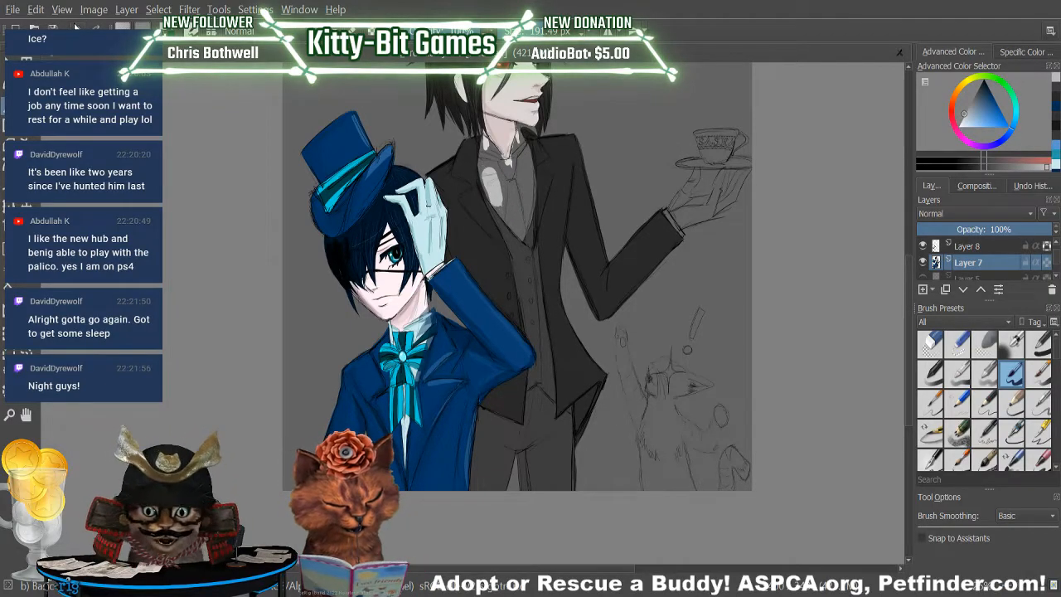
{"action": "key", "text": "ctrl+z"}
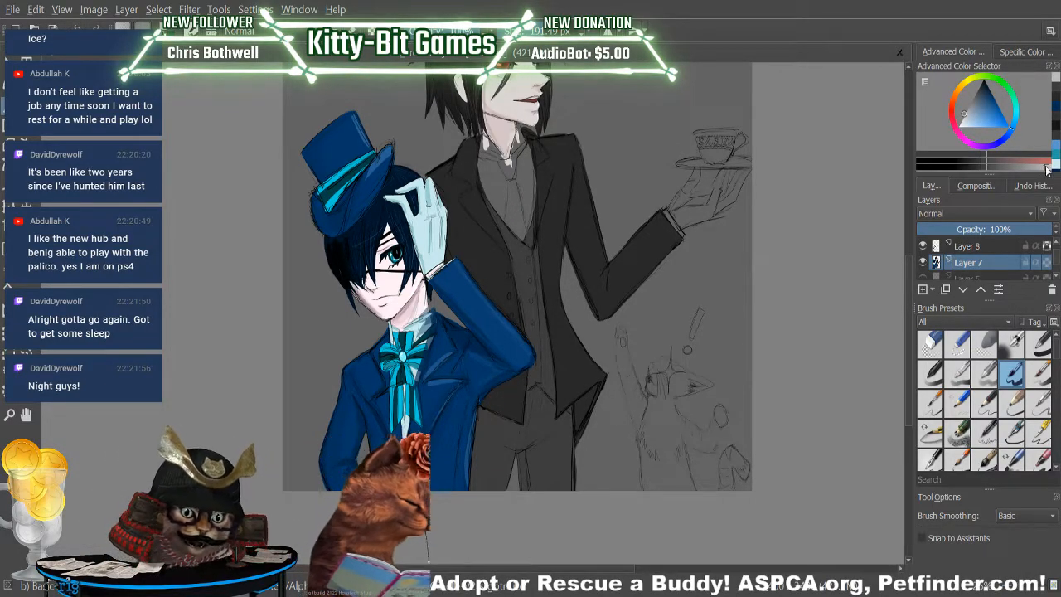
{"action": "left_click_drag", "start_coordinate": [496, 170], "coordinate": [497, 203]}
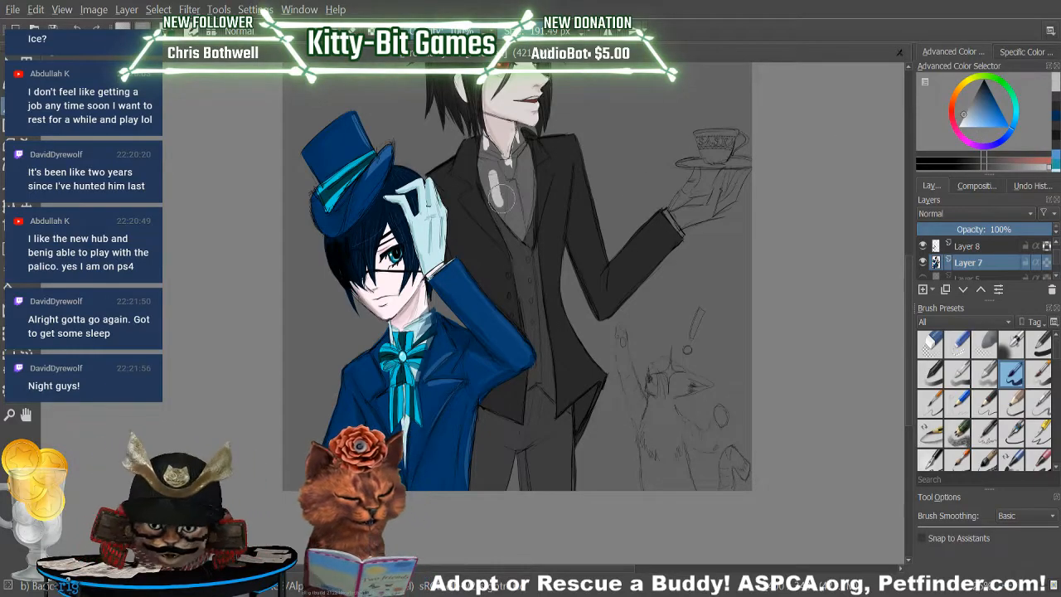
{"action": "key", "text": "ctrl+z"}
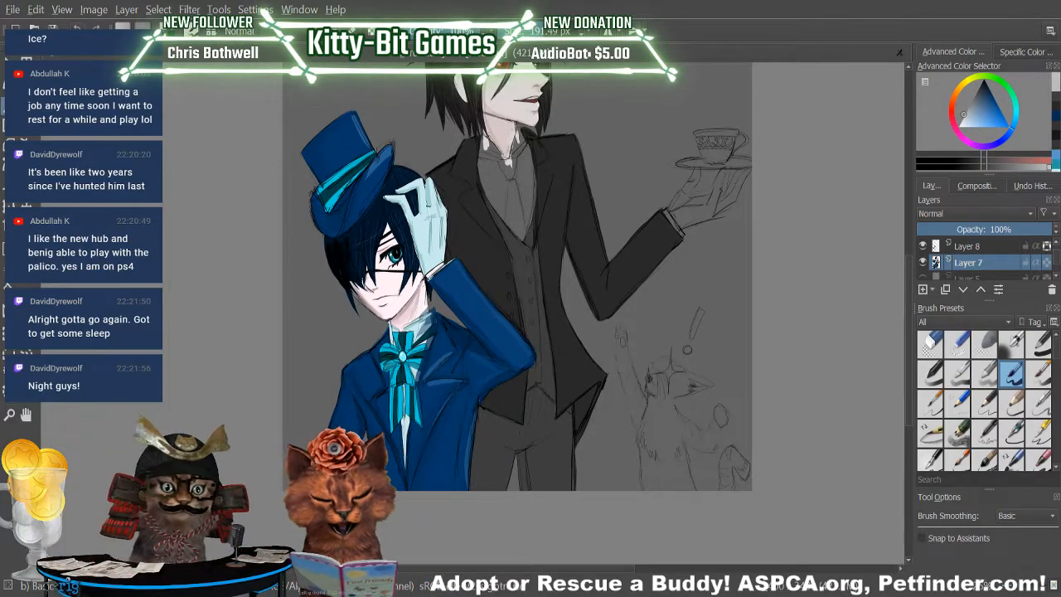
Paint the taller figure's shirt front and collar solid white around the tie sketch.
{"action": "left_click", "coordinate": [962, 126]}
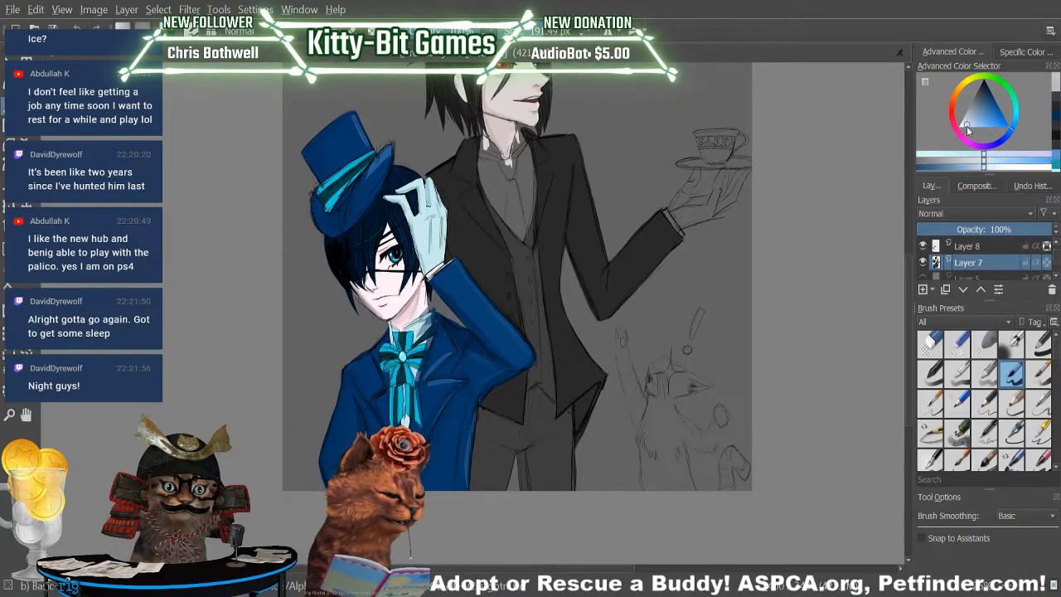
{"action": "left_click_drag", "start_coordinate": [494, 169], "coordinate": [498, 201]}
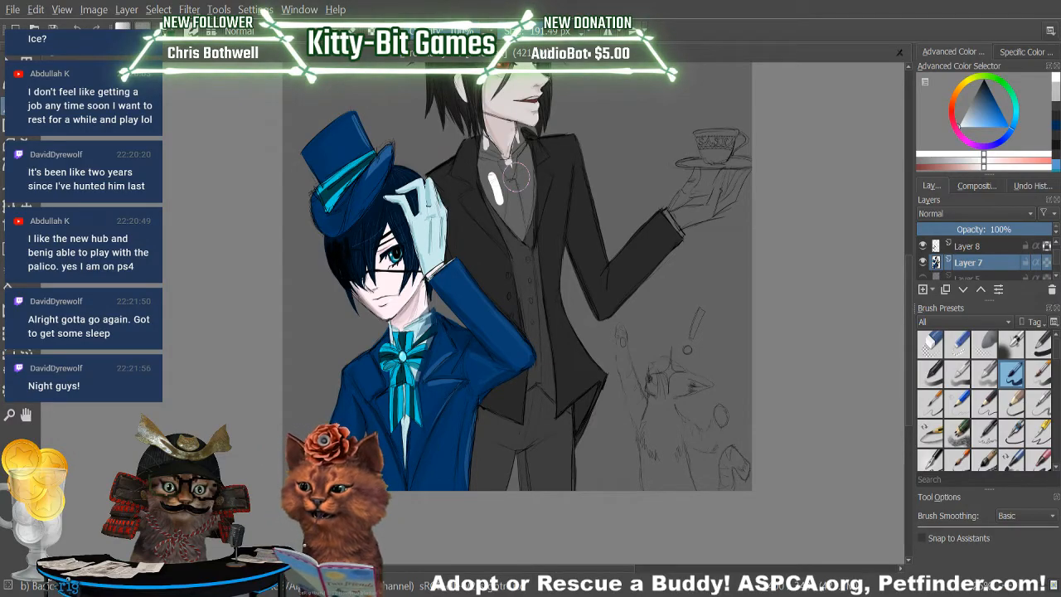
{"action": "left_click_drag", "start_coordinate": [483, 165], "coordinate": [497, 201]}
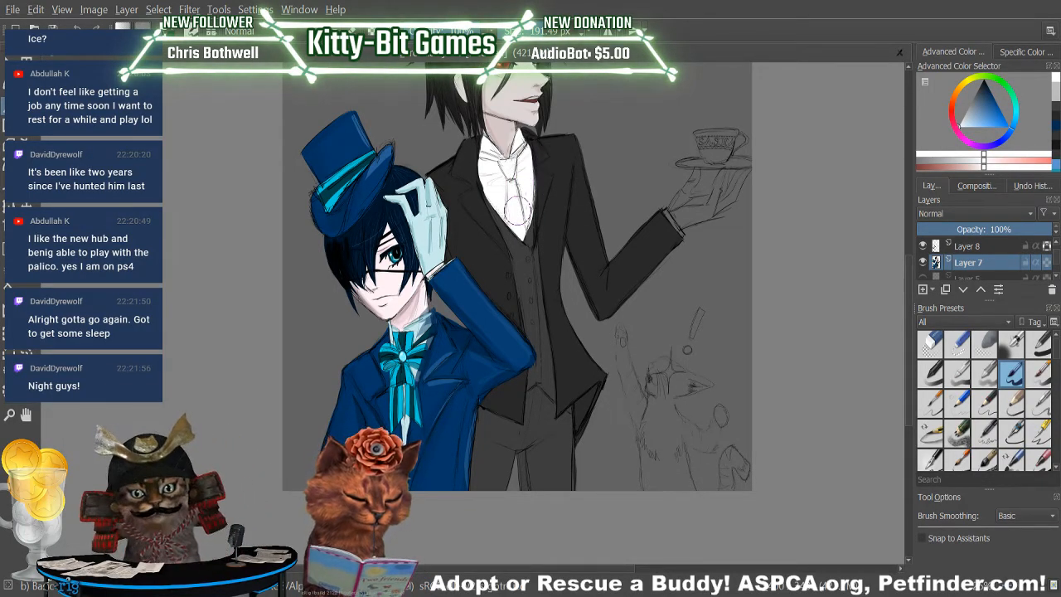
Choose a light grey and shade the knot area at the top of the taller figure's white shirt.
{"action": "scroll", "coordinate": [908, 268], "scroll_direction": "up", "scroll_amount": 3}
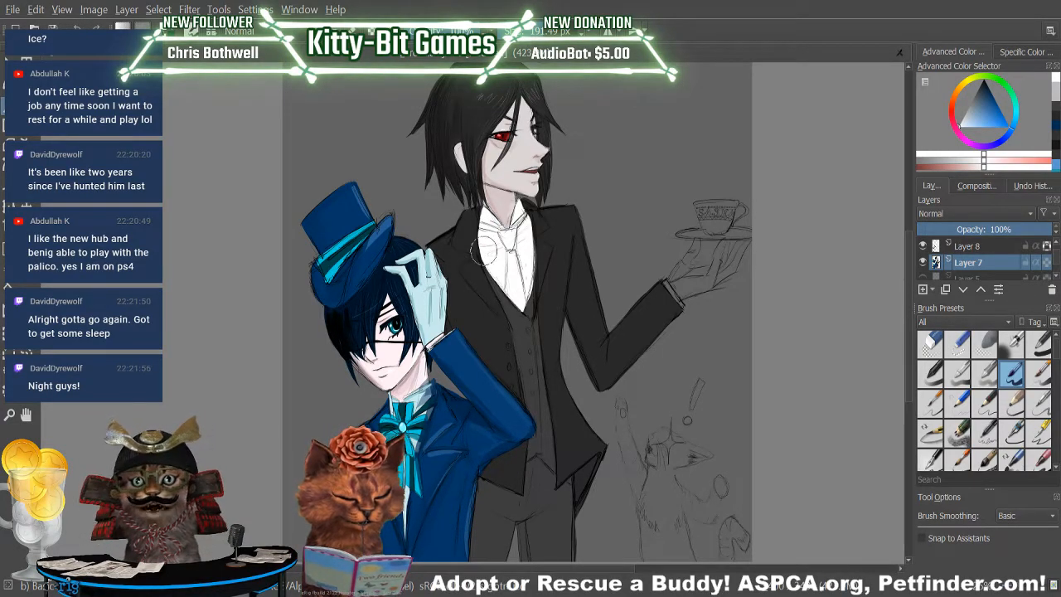
{"action": "left_click", "coordinate": [942, 160]}
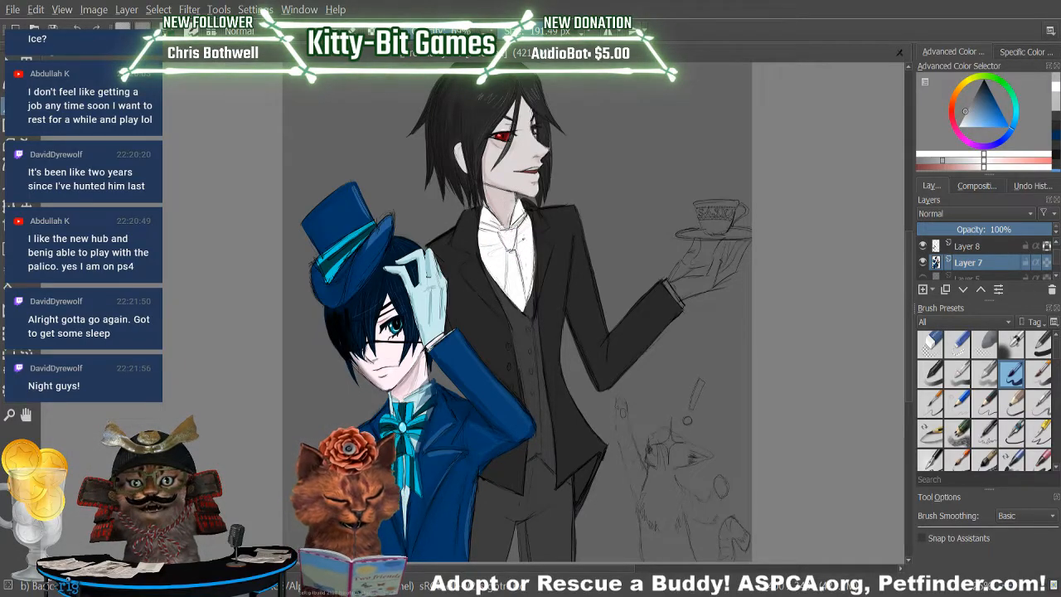
{"action": "mouse_move", "coordinate": [493, 257]}
{"action": "left_mouse_down"}
{"action": "mouse_move", "coordinate": [527, 242]}
{"action": "mouse_move", "coordinate": [491, 247]}
{"action": "left_mouse_up"}
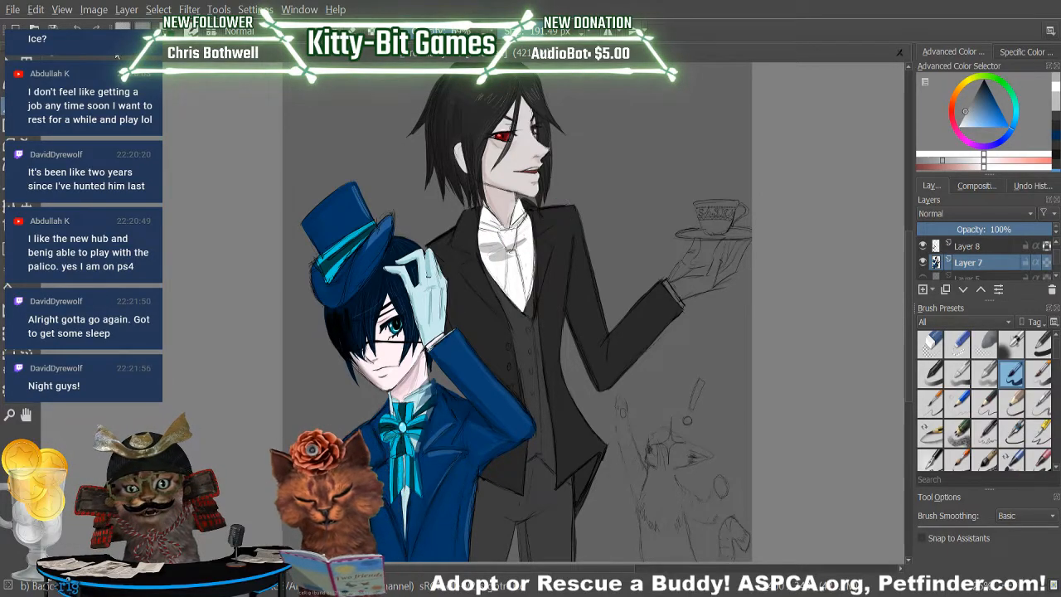
{"action": "mouse_move", "coordinate": [479, 252]}
{"action": "left_mouse_down"}
{"action": "mouse_move", "coordinate": [506, 254]}
{"action": "mouse_move", "coordinate": [524, 222]}
{"action": "mouse_move", "coordinate": [486, 245]}
{"action": "left_mouse_up"}
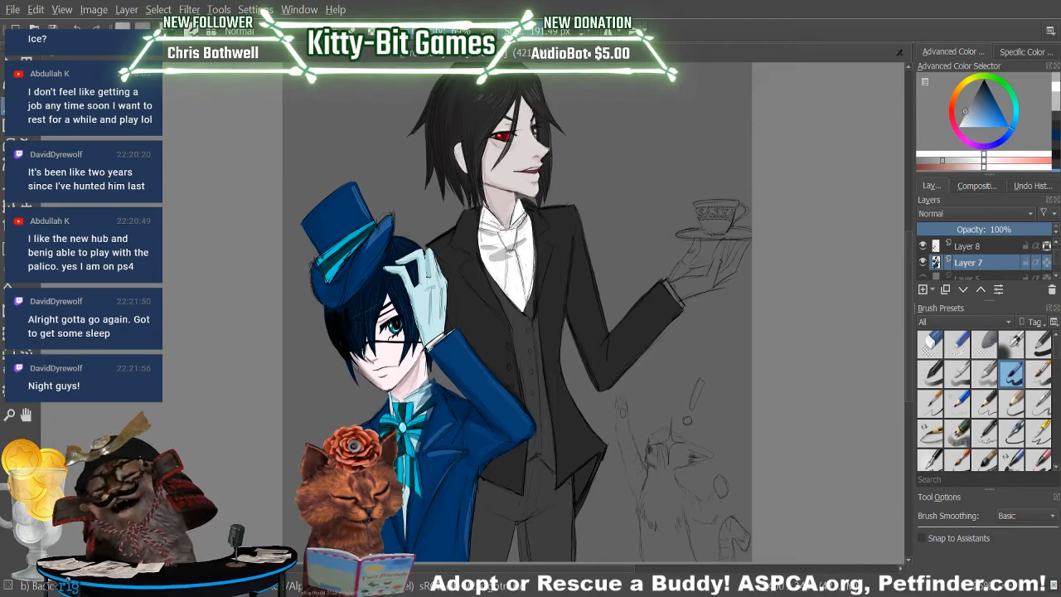
Brush light grey fold shadows down the white shirt front, along the lapel edges and around the tie.
{"action": "mouse_move", "coordinate": [480, 233]}
{"action": "left_mouse_down"}
{"action": "mouse_move", "coordinate": [489, 266]}
{"action": "mouse_move", "coordinate": [518, 297]}
{"action": "left_mouse_up"}
{"action": "left_click_drag", "start_coordinate": [512, 228], "coordinate": [528, 284]}
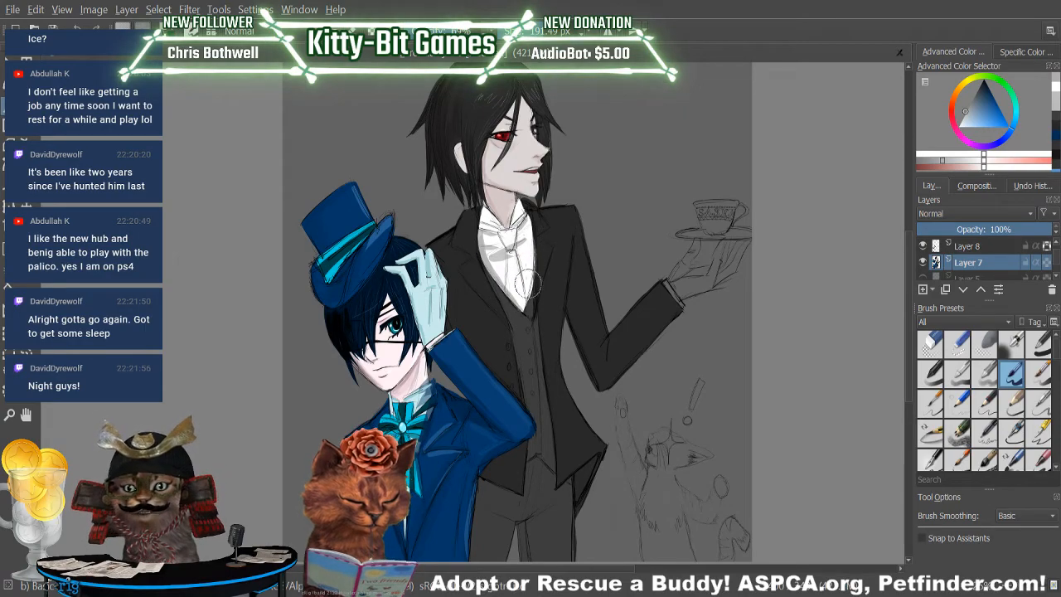
{"action": "left_click_drag", "start_coordinate": [531, 224], "coordinate": [525, 306]}
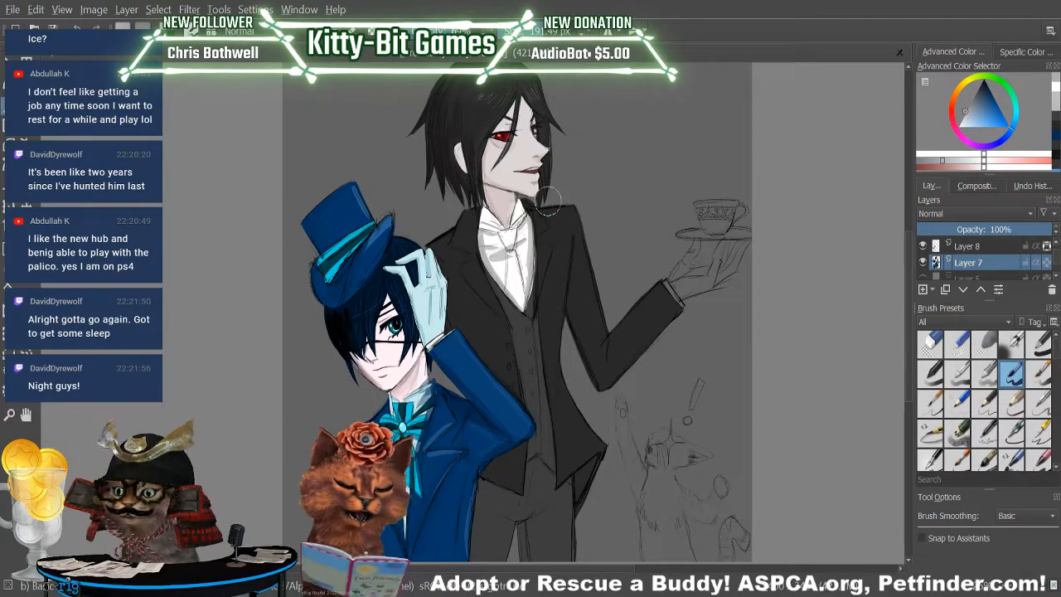
{"action": "left_click_drag", "start_coordinate": [506, 271], "coordinate": [506, 294]}
{"action": "left_click_drag", "start_coordinate": [529, 258], "coordinate": [531, 319]}
{"action": "left_click_drag", "start_coordinate": [524, 249], "coordinate": [526, 290]}
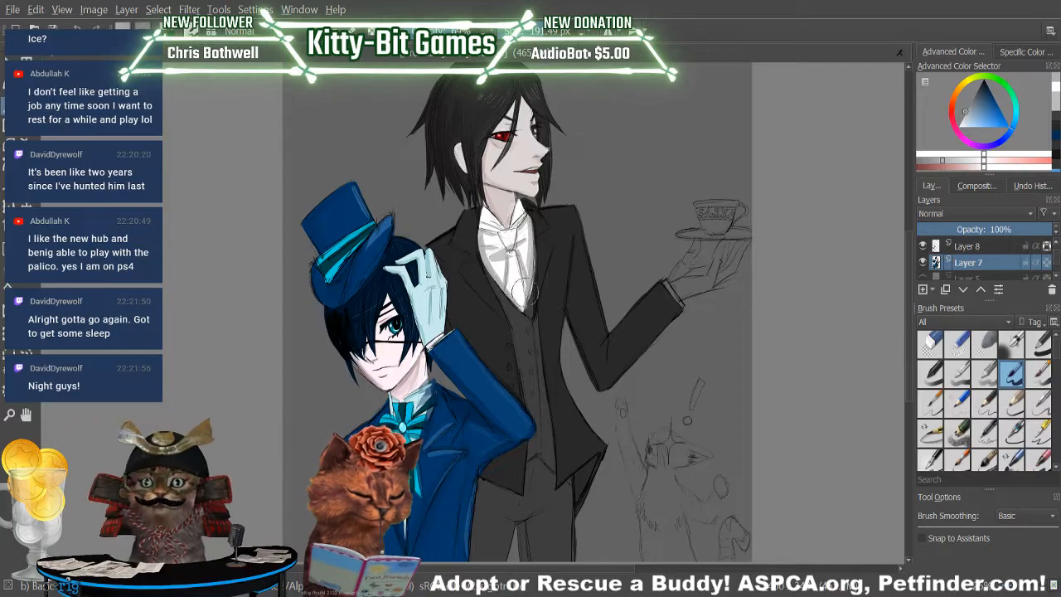
{"action": "mouse_move", "coordinate": [535, 212]}
{"action": "left_mouse_down"}
{"action": "mouse_move", "coordinate": [518, 250]}
{"action": "mouse_move", "coordinate": [500, 234]}
{"action": "mouse_move", "coordinate": [492, 241]}
{"action": "mouse_move", "coordinate": [540, 213]}
{"action": "left_mouse_up"}
{"action": "left_click_drag", "start_coordinate": [496, 246], "coordinate": [509, 270]}
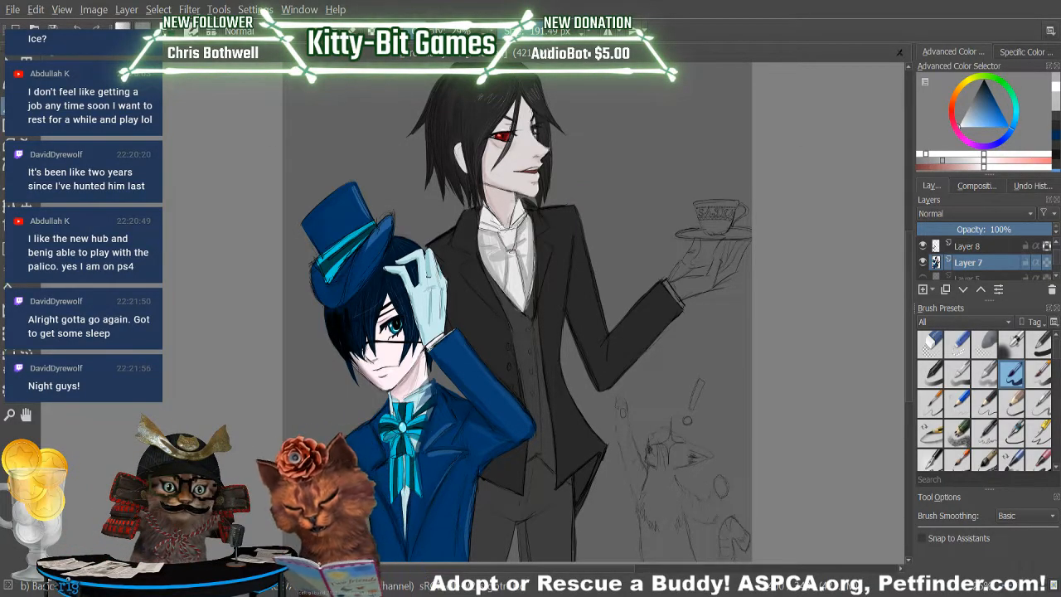
Reduce the brush size to 16.96 px and paint the tie's neckband and knot with near-black sampled from the jacket.
{"action": "left_click_drag", "start_coordinate": [555, 31], "coordinate": [496, 31]}
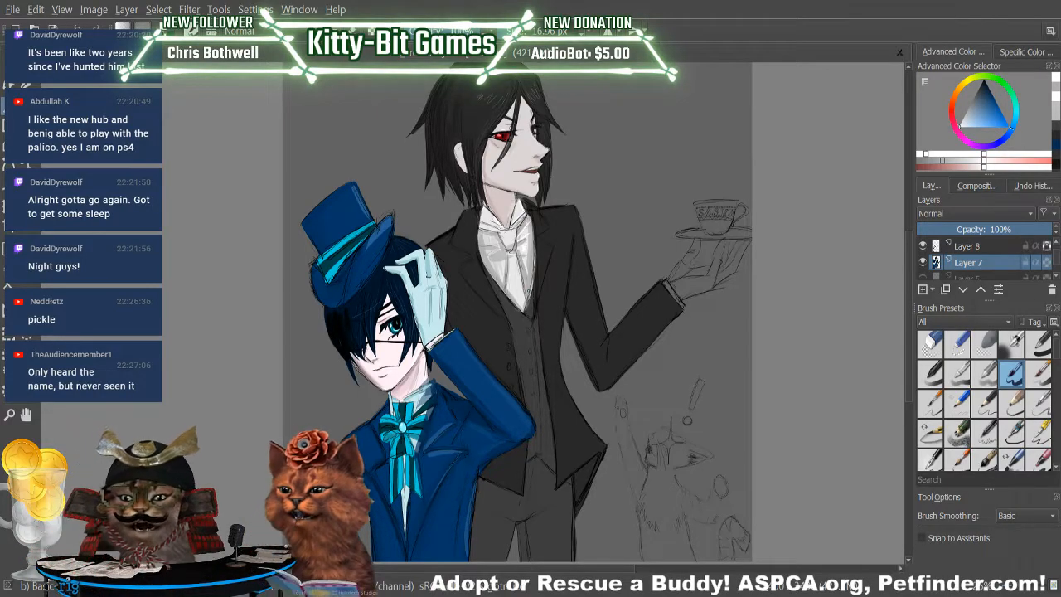
{"action": "key", "text": "p"}
{"action": "left_click", "coordinate": [570, 266]}
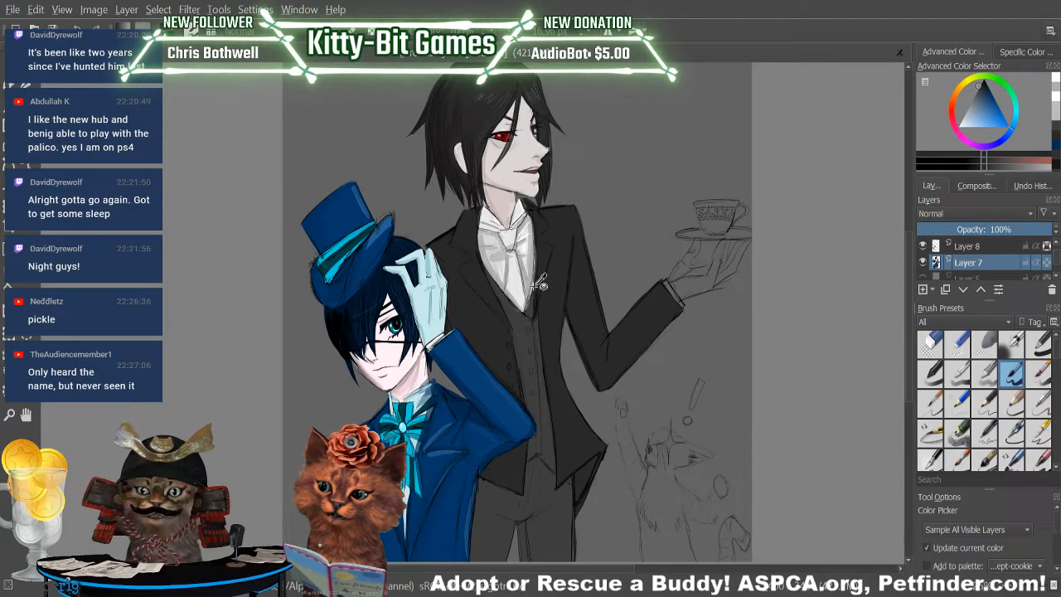
{"action": "key", "text": "b"}
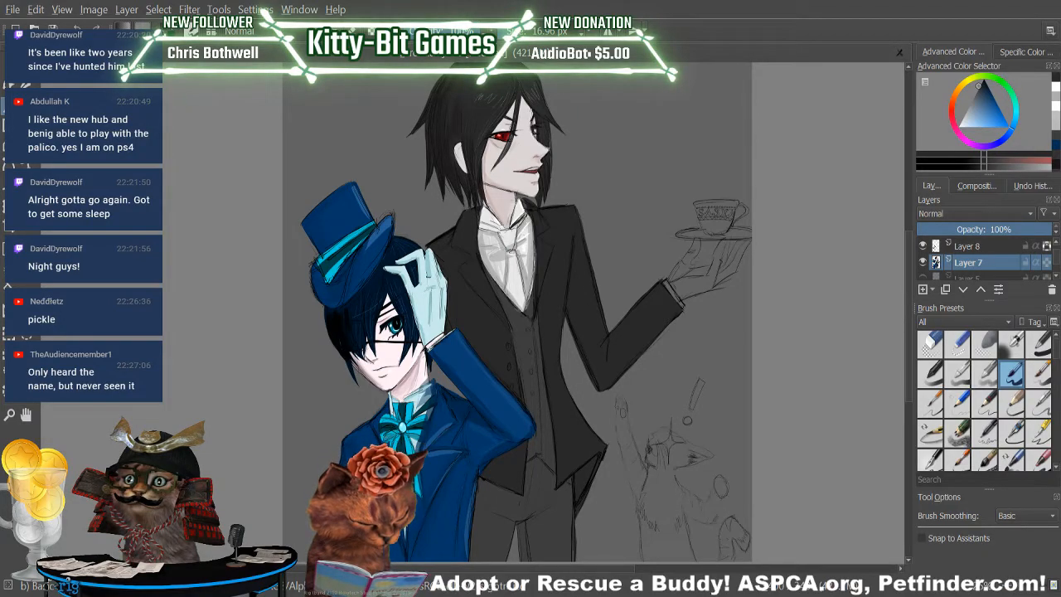
{"action": "left_click_drag", "start_coordinate": [528, 214], "coordinate": [515, 228]}
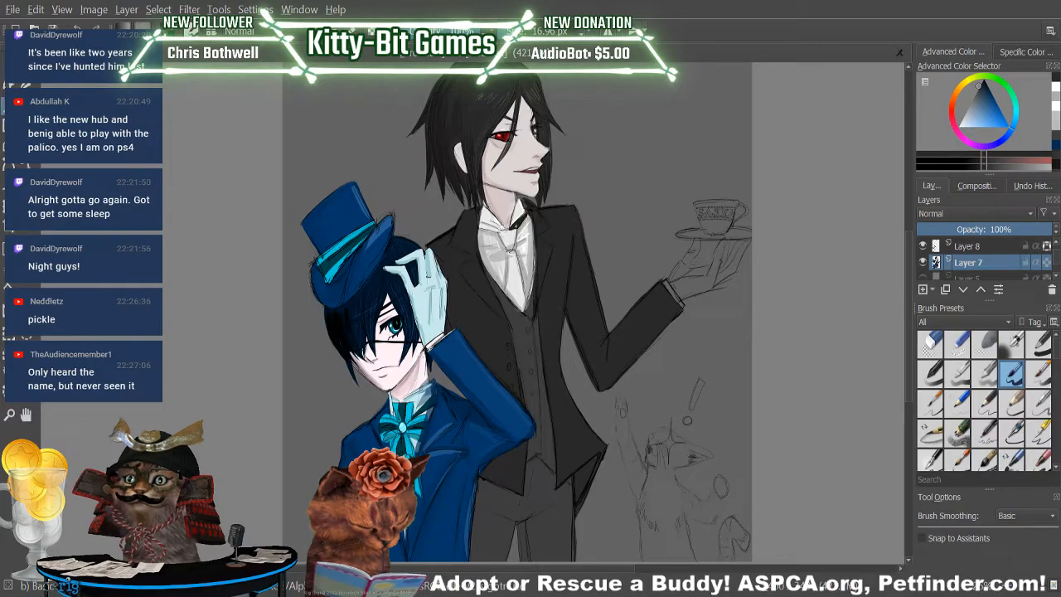
{"action": "left_click_drag", "start_coordinate": [524, 217], "coordinate": [509, 235]}
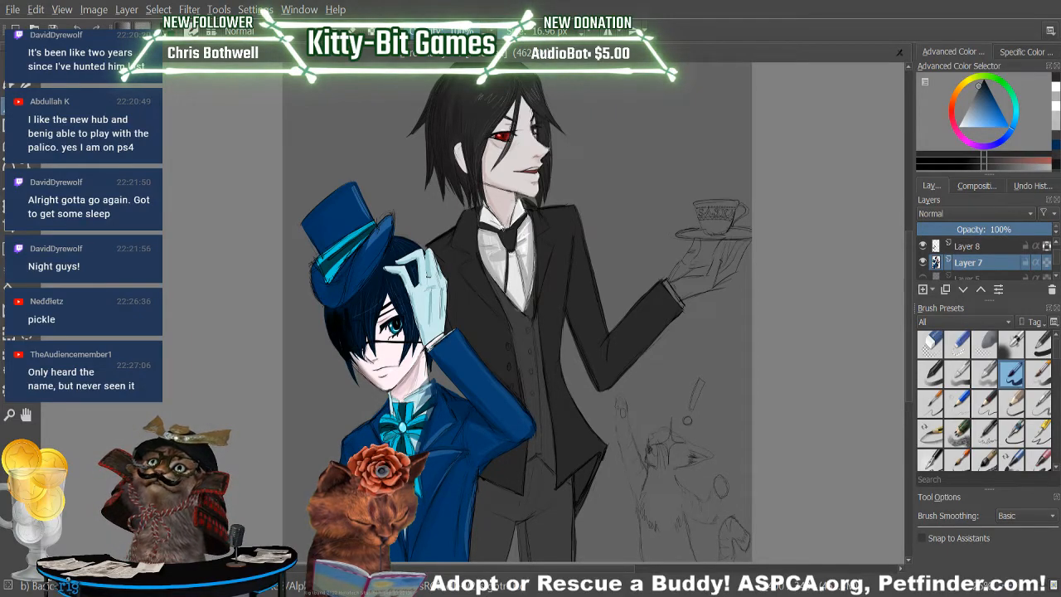
Paint the hanging part of the tie near-black from the knot down to the waistcoat.
{"action": "left_click_drag", "start_coordinate": [514, 248], "coordinate": [528, 308]}
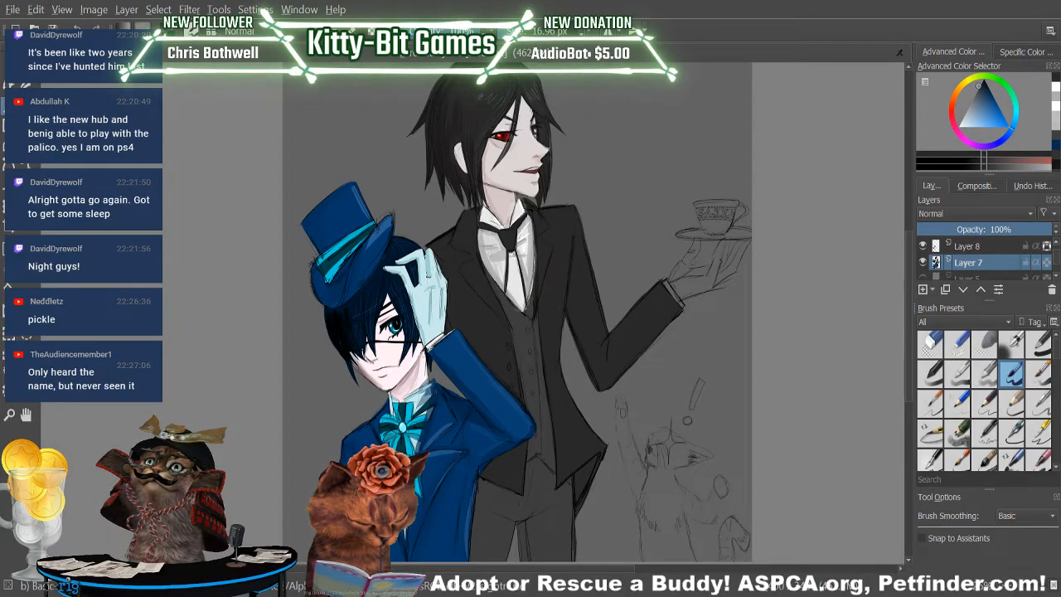
{"action": "left_click_drag", "start_coordinate": [520, 263], "coordinate": [526, 310]}
{"action": "mouse_move", "coordinate": [507, 266]}
{"action": "left_mouse_down"}
{"action": "mouse_move", "coordinate": [521, 311]}
{"action": "mouse_move", "coordinate": [510, 293]}
{"action": "left_mouse_up"}
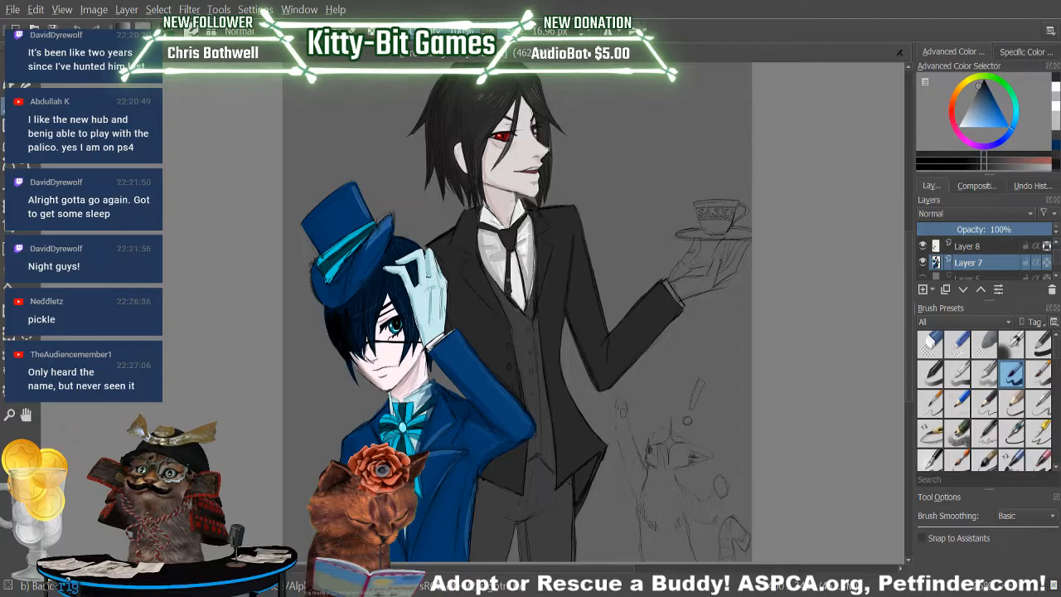
Finish the near-black tie down to its tip, and touch up the waistcoat neckline with dark grey sampled from the waistcoat.
{"action": "left_click_drag", "start_coordinate": [510, 252], "coordinate": [523, 305]}
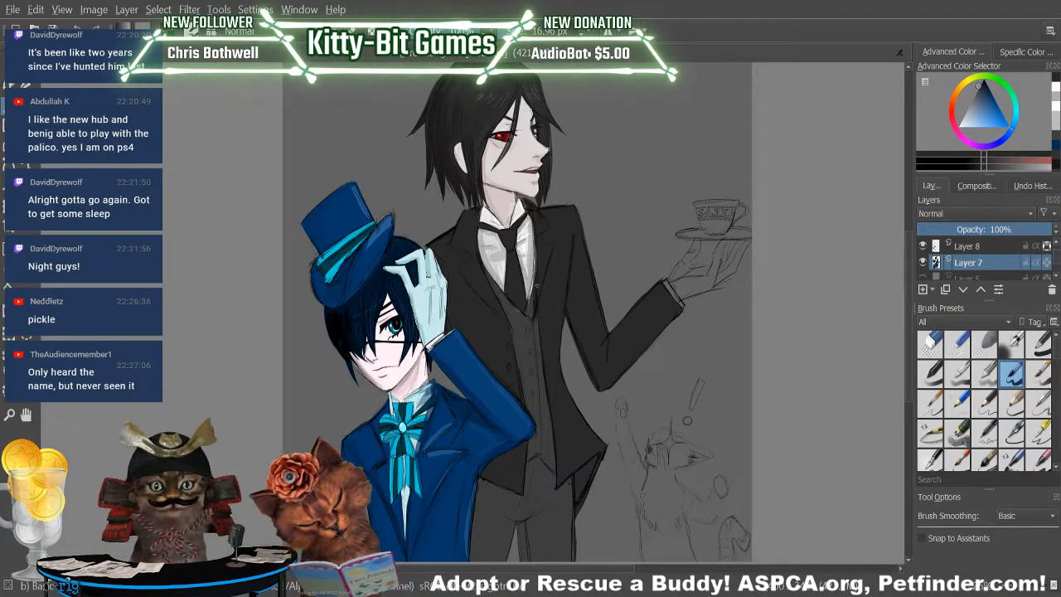
{"action": "key", "text": "p"}
{"action": "left_click", "coordinate": [545, 438]}
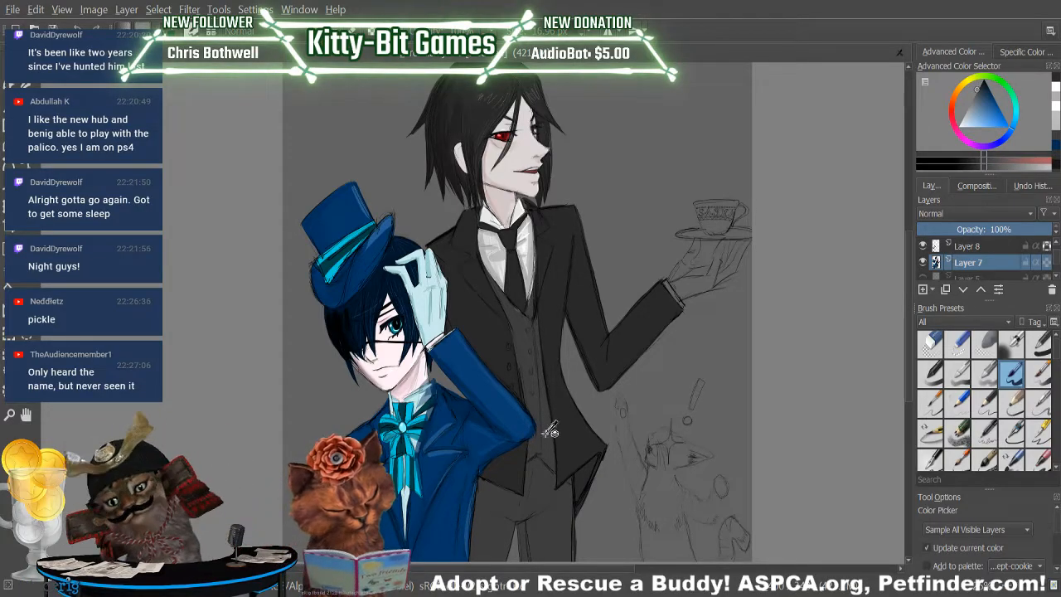
{"action": "key", "text": "b"}
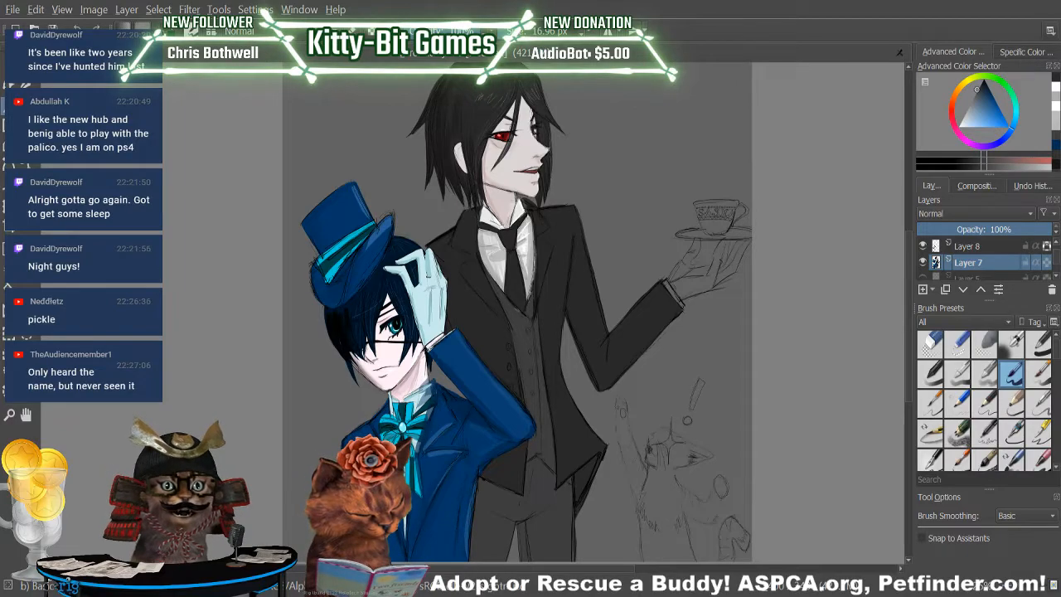
{"action": "left_click_drag", "start_coordinate": [527, 307], "coordinate": [537, 250]}
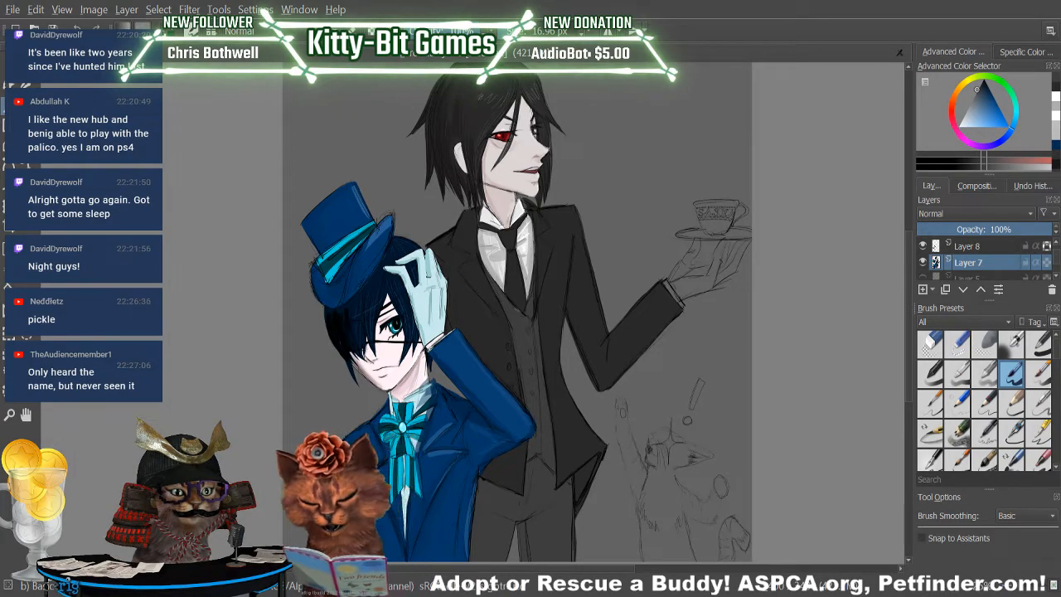
Sample light grey from the white shirt and paint the cuff, palm and first fingers of the taller figure's raised glove.
{"action": "left_click", "coordinate": [499, 258], "text": "ctrl"}
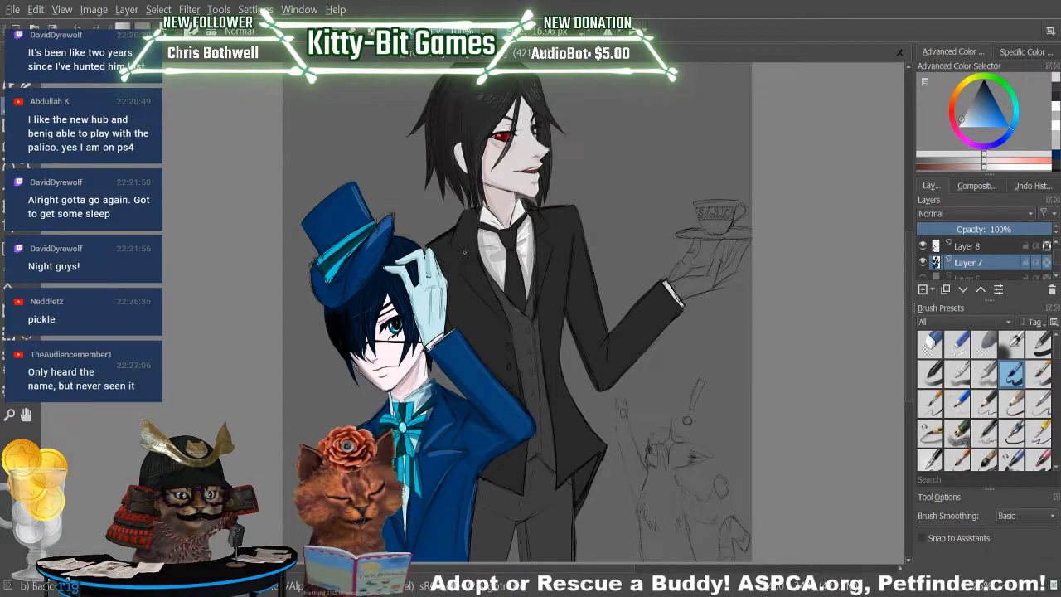
{"action": "mouse_move", "coordinate": [668, 281]}
{"action": "left_mouse_down"}
{"action": "mouse_move", "coordinate": [698, 240]}
{"action": "mouse_move", "coordinate": [681, 273]}
{"action": "mouse_move", "coordinate": [691, 271]}
{"action": "left_mouse_up"}
{"action": "mouse_move", "coordinate": [675, 293]}
{"action": "left_mouse_down"}
{"action": "mouse_move", "coordinate": [713, 266]}
{"action": "mouse_move", "coordinate": [707, 274]}
{"action": "left_mouse_up"}
{"action": "mouse_move", "coordinate": [675, 291]}
{"action": "left_mouse_down"}
{"action": "mouse_move", "coordinate": [718, 282]}
{"action": "mouse_move", "coordinate": [708, 276]}
{"action": "mouse_move", "coordinate": [724, 246]}
{"action": "left_mouse_up"}
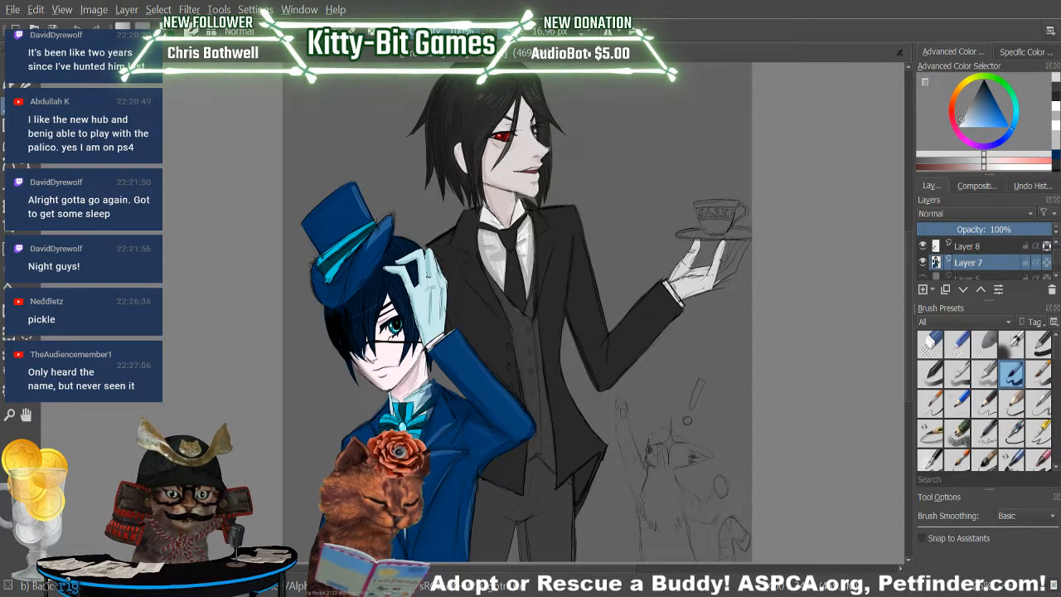
{"action": "key", "text": "ctrl+z"}
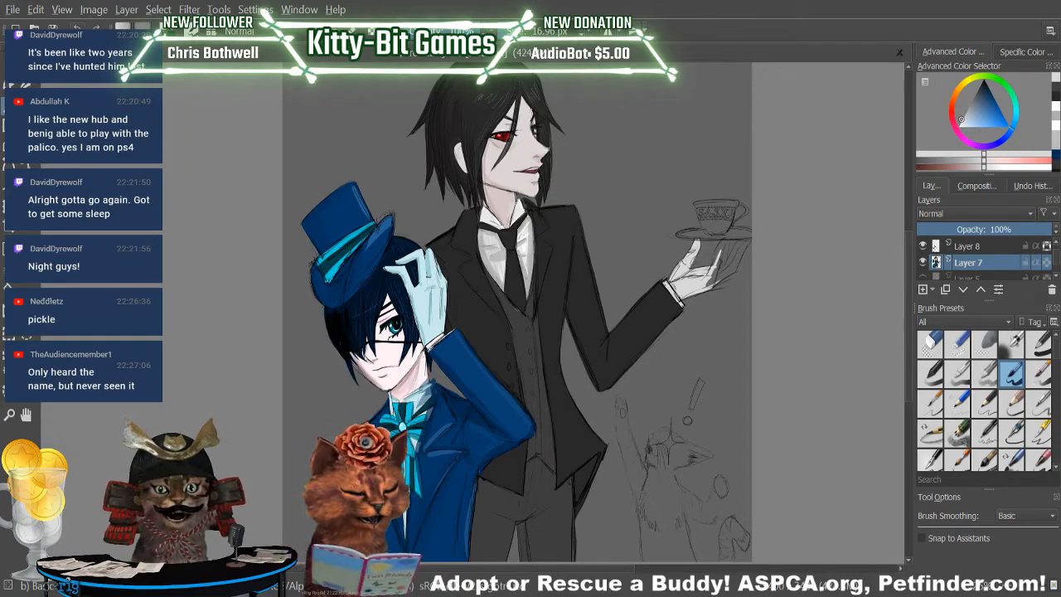
{"action": "left_click_drag", "start_coordinate": [720, 261], "coordinate": [723, 242]}
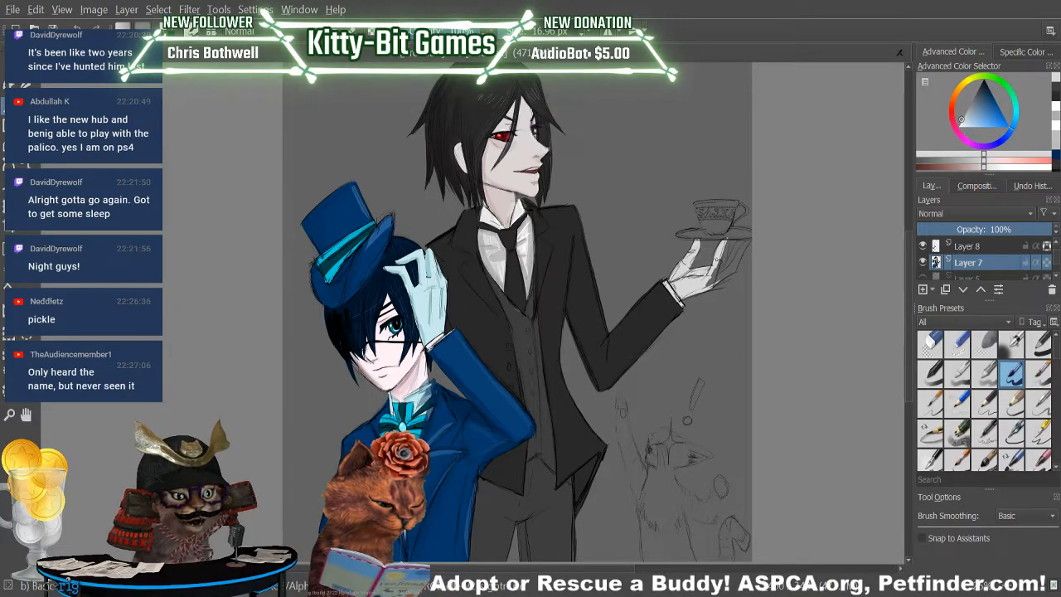
Paint the glove's remaining fingers and outer edge light grey, and pick a darker grey with lowered brush opacity for shading.
{"action": "mouse_move", "coordinate": [708, 285]}
{"action": "left_mouse_down"}
{"action": "mouse_move", "coordinate": [748, 242]}
{"action": "mouse_move", "coordinate": [731, 269]}
{"action": "left_mouse_up"}
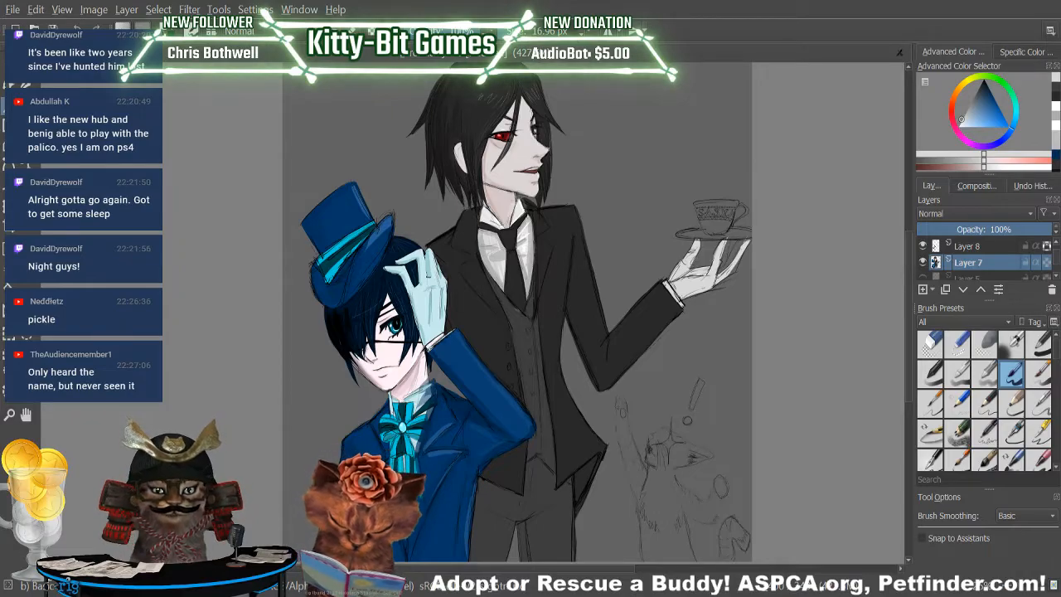
{"action": "mouse_move", "coordinate": [719, 271]}
{"action": "left_mouse_down"}
{"action": "mouse_move", "coordinate": [728, 241]}
{"action": "mouse_move", "coordinate": [725, 259]}
{"action": "mouse_move", "coordinate": [737, 247]}
{"action": "left_mouse_up"}
{"action": "left_click_drag", "start_coordinate": [730, 260], "coordinate": [743, 242]}
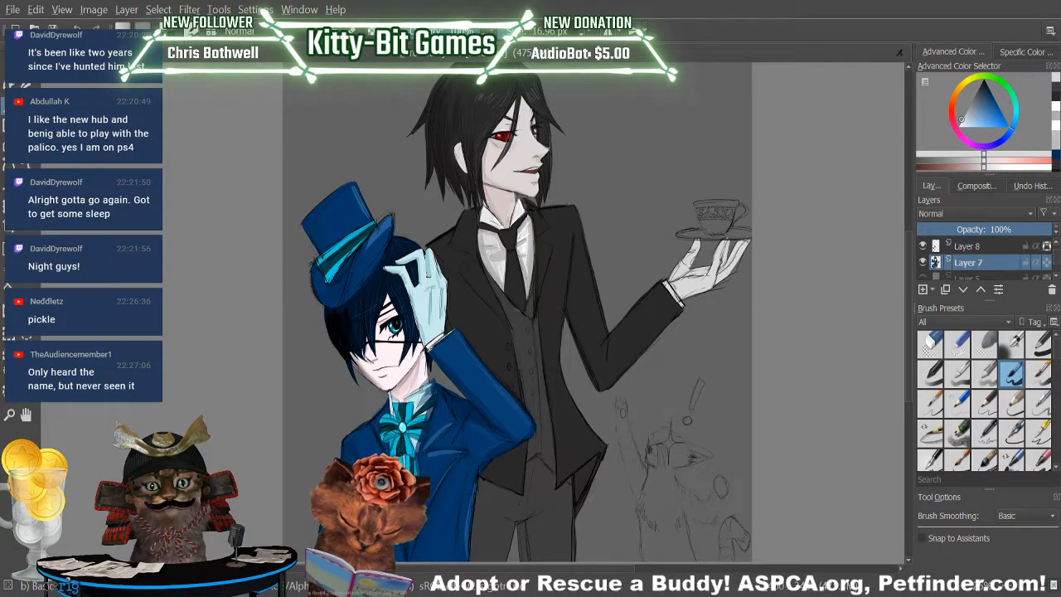
{"action": "left_click_drag", "start_coordinate": [731, 272], "coordinate": [738, 261]}
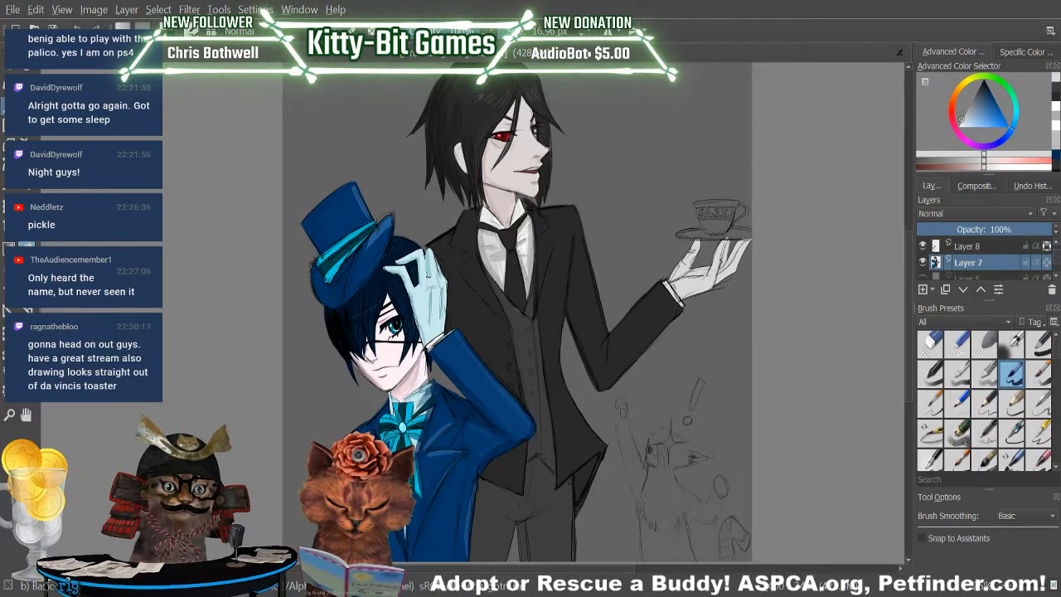
{"action": "left_click", "coordinate": [971, 161]}
{"action": "left_click_drag", "start_coordinate": [476, 30], "coordinate": [457, 25]}
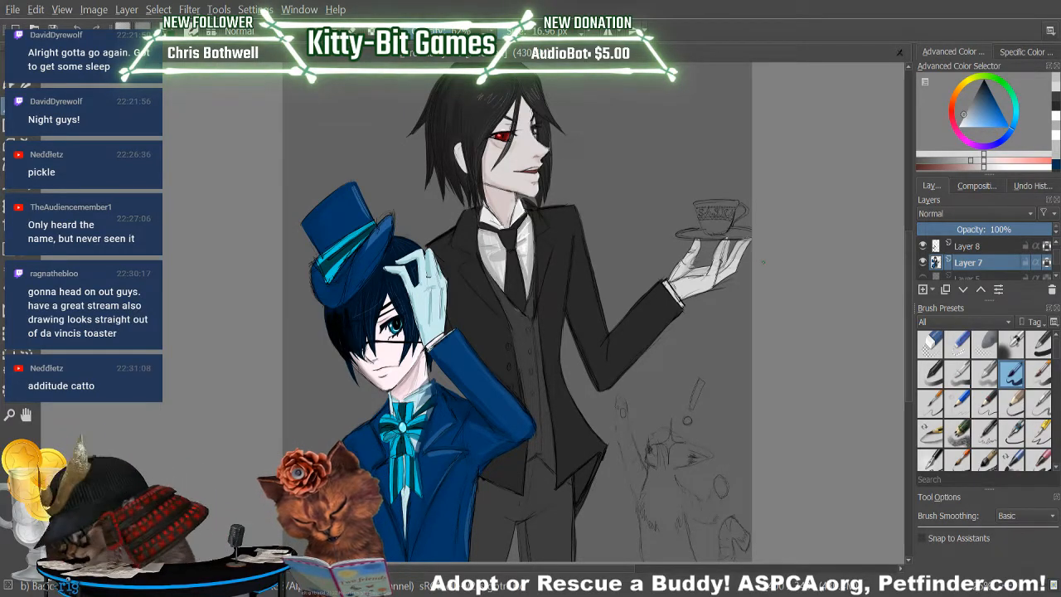
Choose a pale cream brush colour with a yellow-orange hue for the teacup and saucer.
{"action": "key", "text": "p"}
{"action": "left_click", "coordinate": [530, 149]}
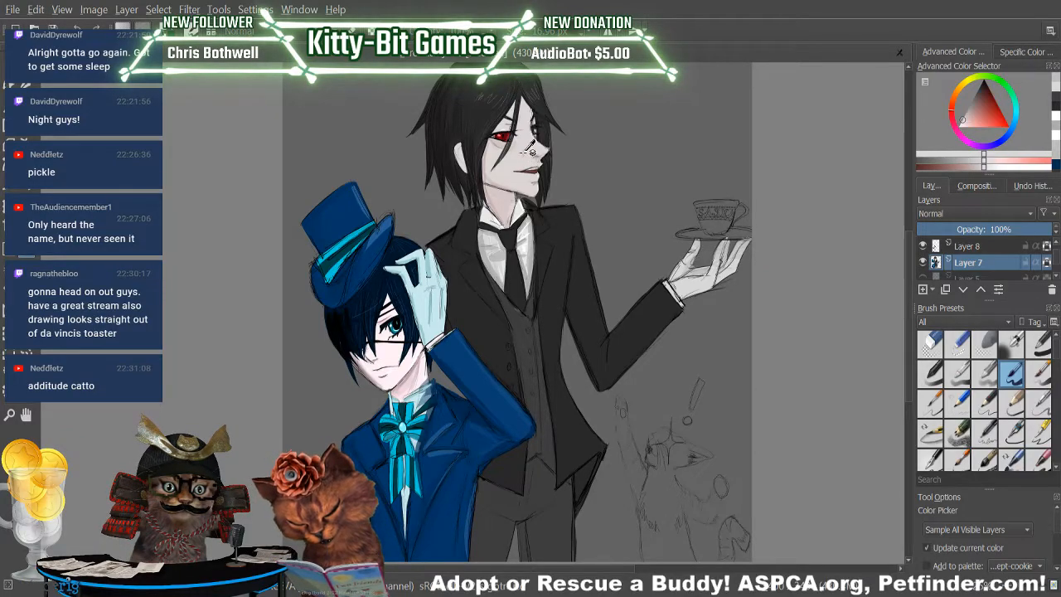
{"action": "left_click", "coordinate": [1002, 166]}
{"action": "key", "text": "b"}
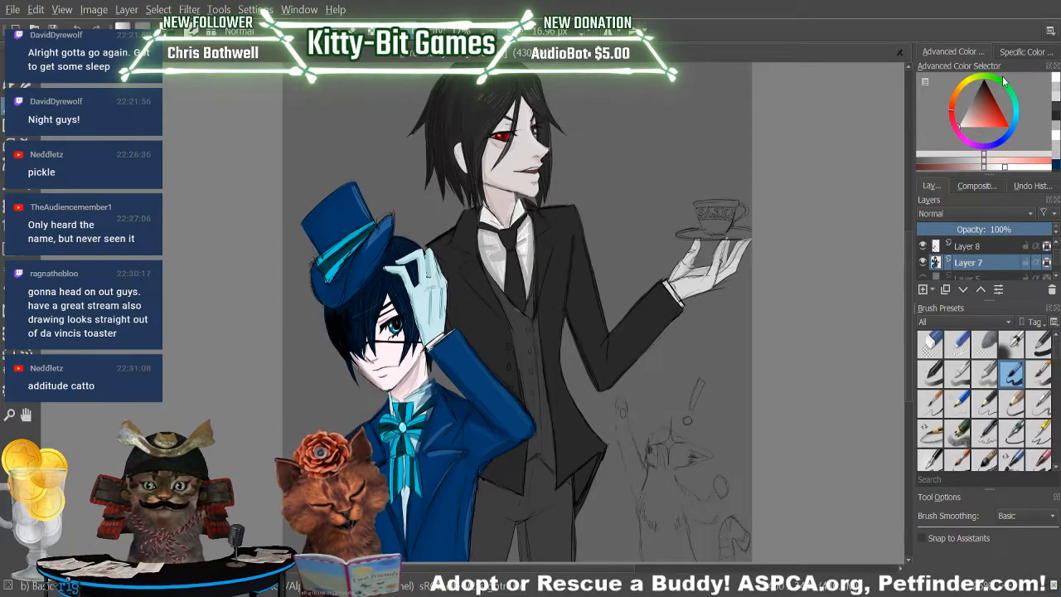
{"action": "left_click", "coordinate": [966, 87]}
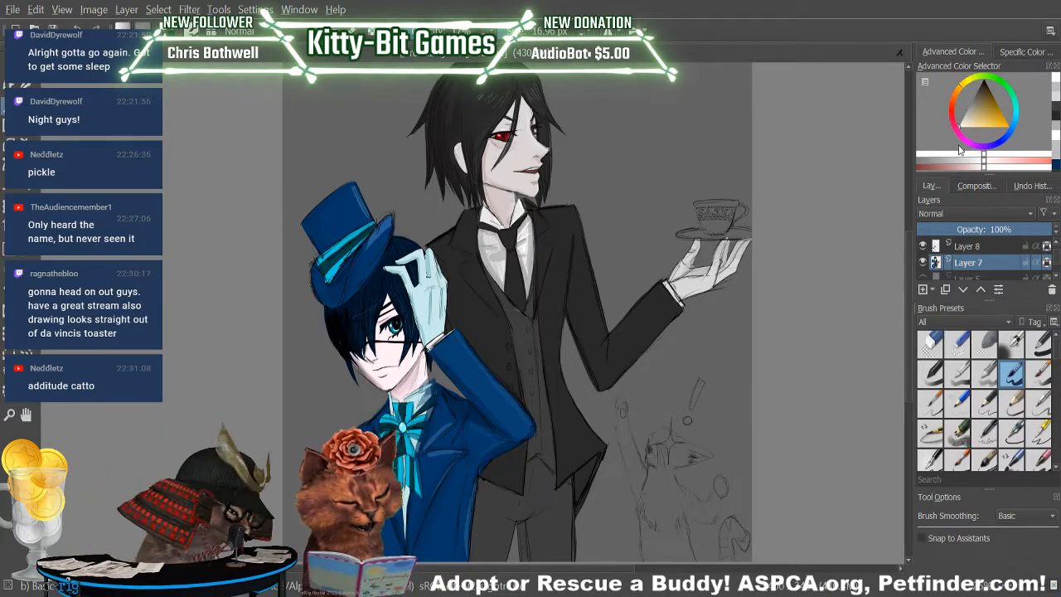
{"action": "left_click_drag", "start_coordinate": [959, 85], "coordinate": [955, 93]}
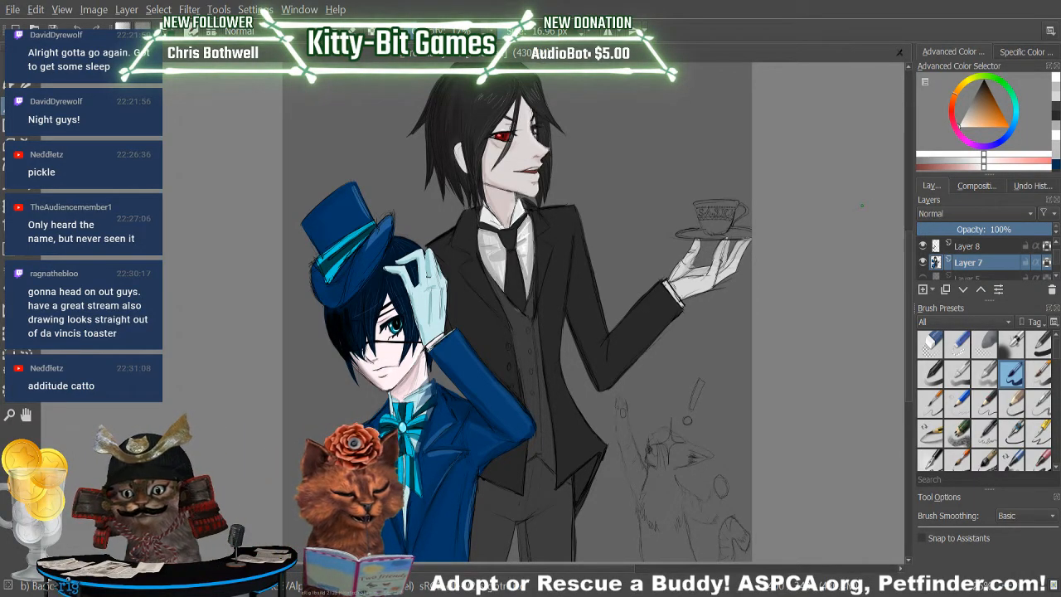
{"action": "left_click", "coordinate": [975, 127]}
{"action": "left_click_drag", "start_coordinate": [972, 131], "coordinate": [966, 133]}
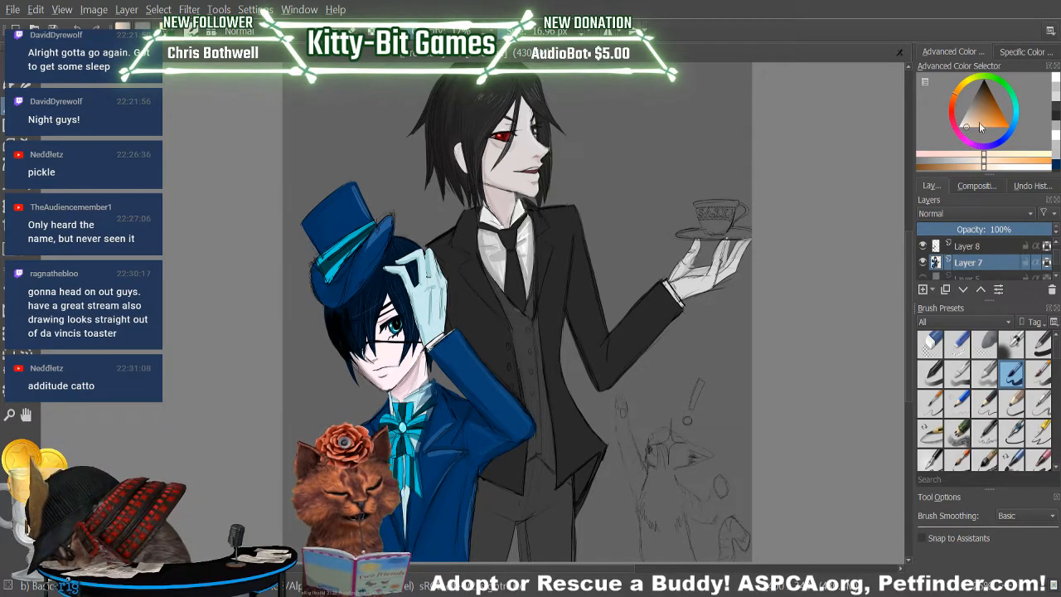
{"action": "left_click", "coordinate": [970, 155]}
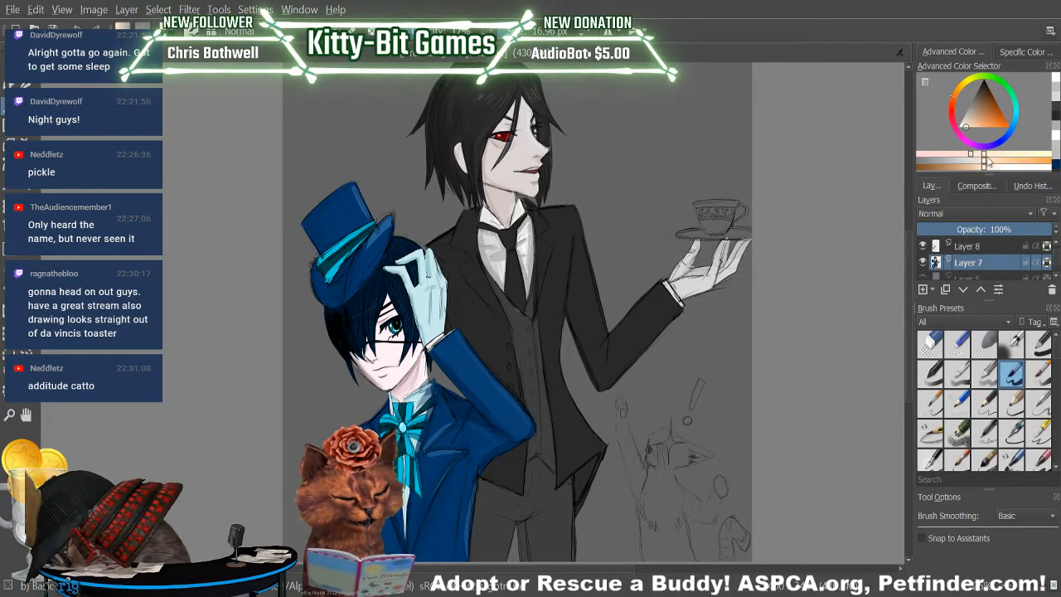
{"action": "left_click", "coordinate": [1008, 155]}
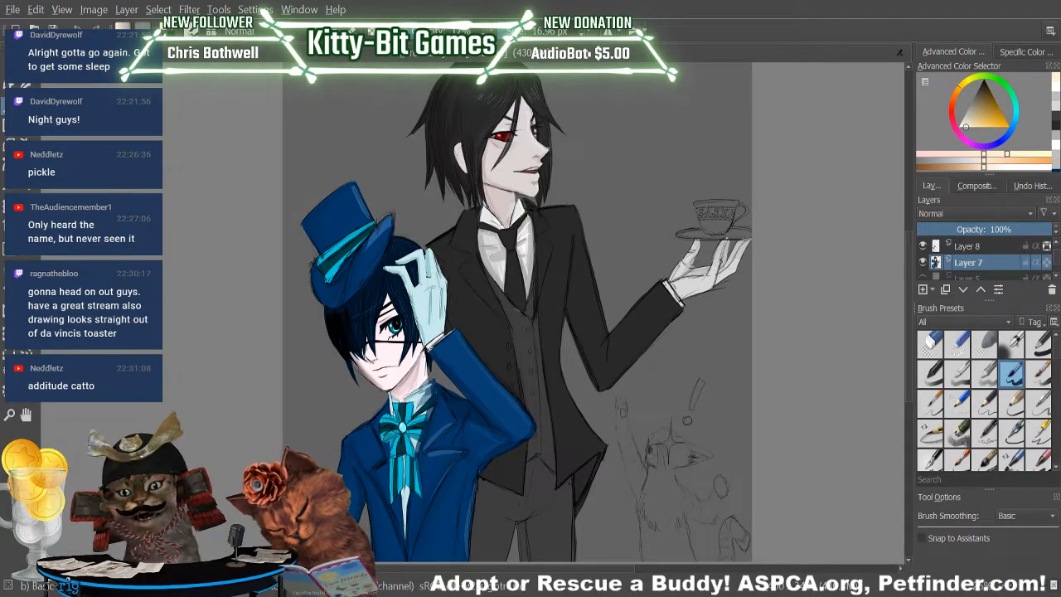
Paint the saucer above the raised glove pale cream, undoing the first attempt and repainting it.
{"action": "mouse_move", "coordinate": [687, 236]}
{"action": "left_mouse_down"}
{"action": "mouse_move", "coordinate": [742, 234]}
{"action": "mouse_move", "coordinate": [676, 237]}
{"action": "left_mouse_up"}
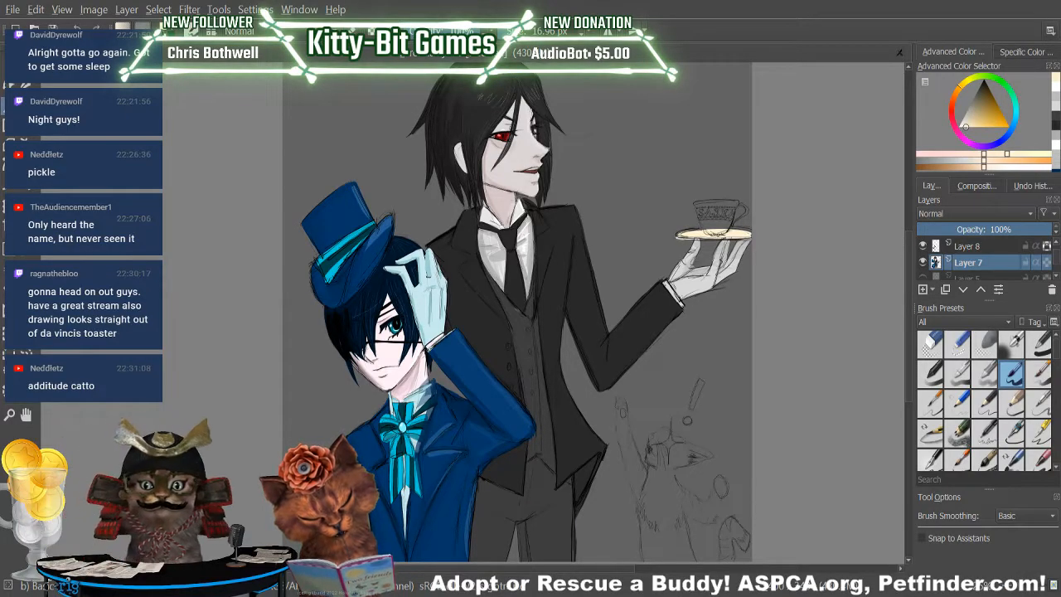
{"action": "key", "text": "ctrl+z"}
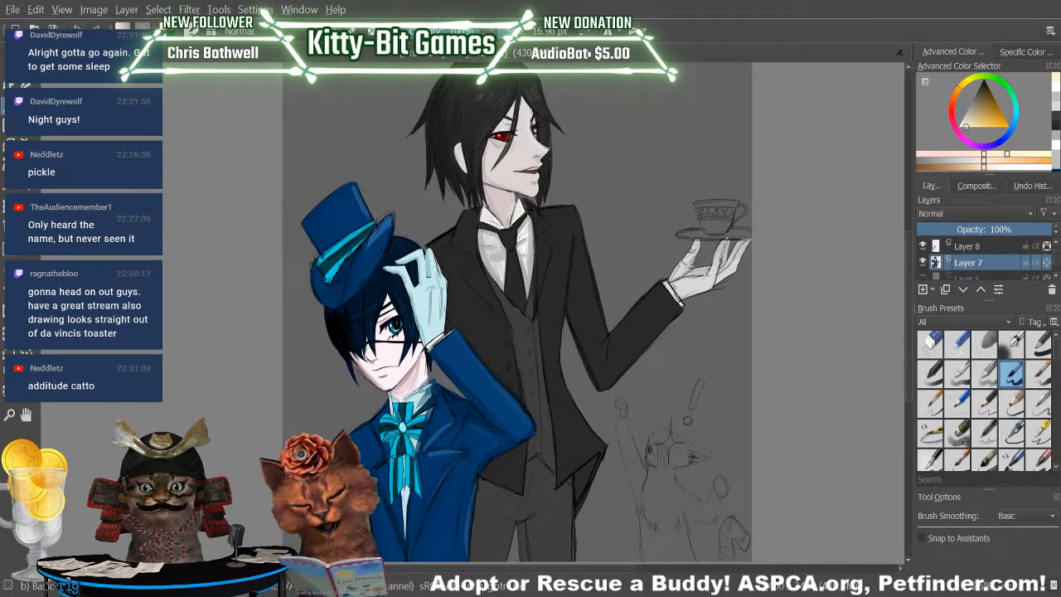
{"action": "mouse_move", "coordinate": [717, 233]}
{"action": "left_mouse_down"}
{"action": "mouse_move", "coordinate": [738, 235]}
{"action": "mouse_move", "coordinate": [679, 235]}
{"action": "mouse_move", "coordinate": [751, 234]}
{"action": "mouse_move", "coordinate": [704, 238]}
{"action": "mouse_move", "coordinate": [751, 232]}
{"action": "mouse_move", "coordinate": [724, 229]}
{"action": "left_mouse_up"}
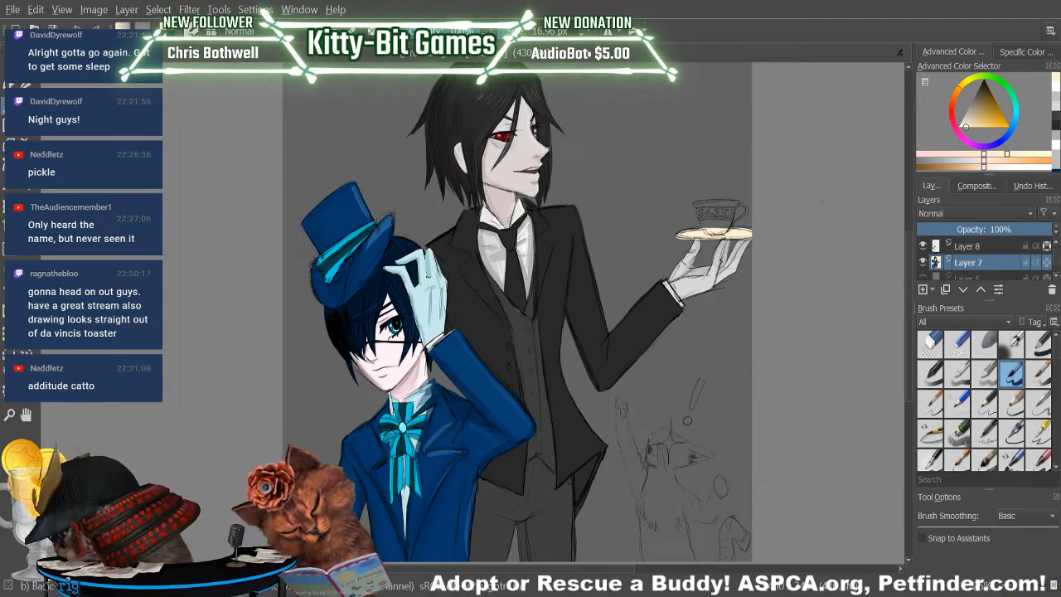
Paint the teacup's handle pale cream, clean its edges with the eraser, and fill the cup's body with the same cream.
{"action": "mouse_move", "coordinate": [733, 211]}
{"action": "left_mouse_down"}
{"action": "mouse_move", "coordinate": [729, 231]}
{"action": "mouse_move", "coordinate": [738, 201]}
{"action": "left_mouse_up"}
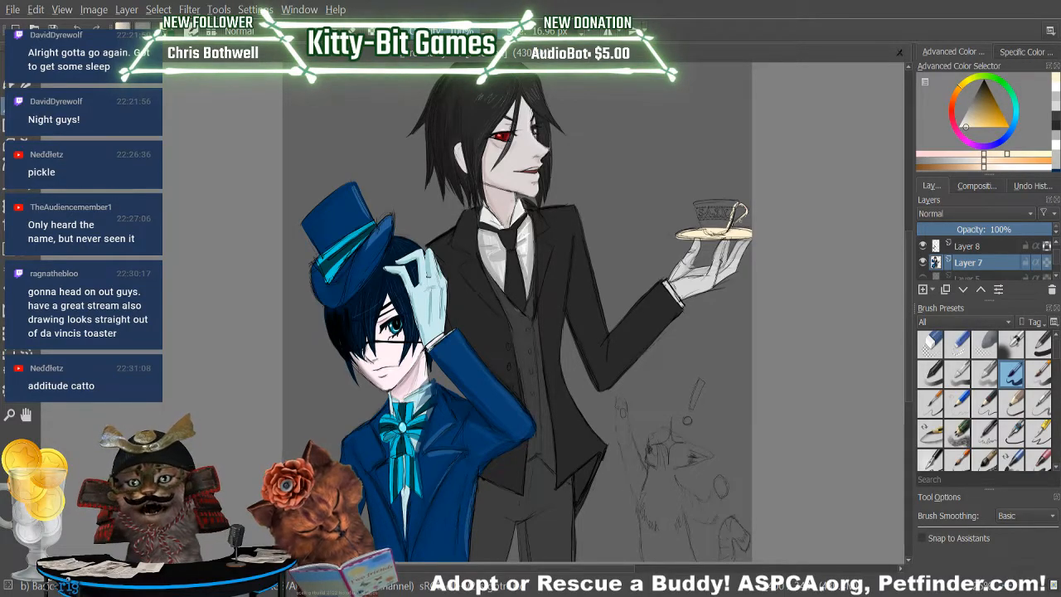
{"action": "left_click", "coordinate": [930, 344]}
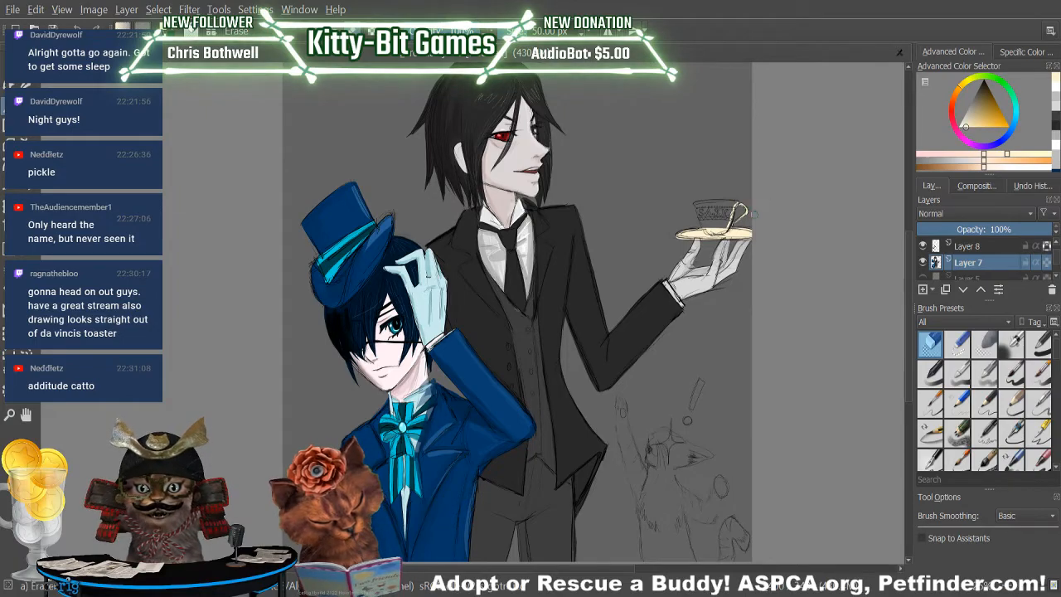
{"action": "key", "text": "slash"}
{"action": "mouse_move", "coordinate": [701, 204]}
{"action": "left_mouse_down"}
{"action": "mouse_move", "coordinate": [727, 211]}
{"action": "mouse_move", "coordinate": [706, 218]}
{"action": "mouse_move", "coordinate": [717, 228]}
{"action": "mouse_move", "coordinate": [729, 207]}
{"action": "mouse_move", "coordinate": [733, 217]}
{"action": "mouse_move", "coordinate": [702, 223]}
{"action": "left_mouse_up"}
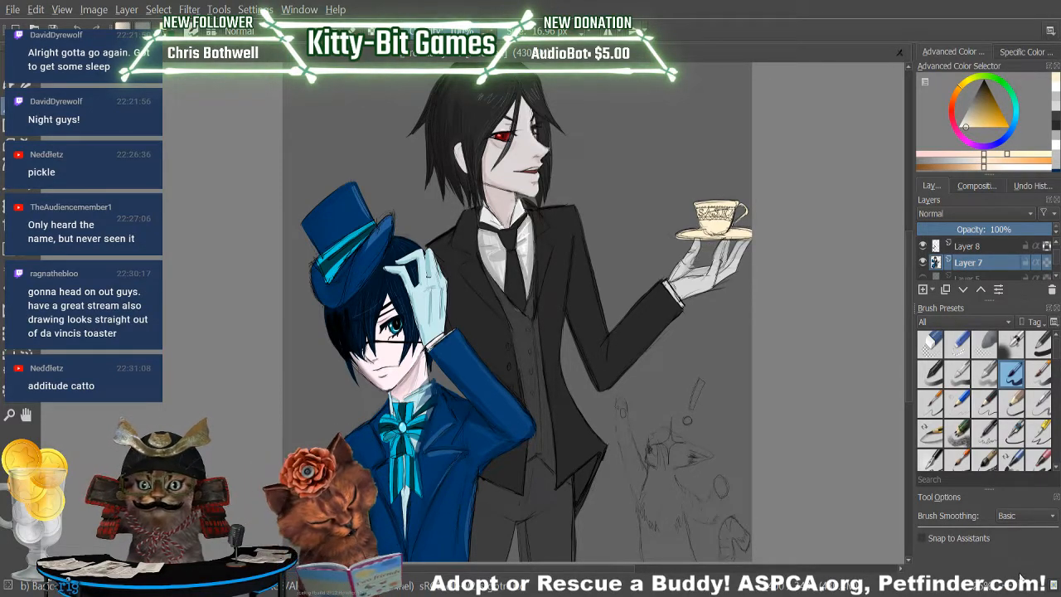
Clean up stray cream paint around the teacup's handle and saucer rim with the eraser, and return to the brush.
{"action": "key", "text": "ctrl+plus"}
{"action": "key", "text": "ctrl+plus"}
{"action": "left_click_drag", "start_coordinate": [567, 568], "coordinate": [632, 569]}
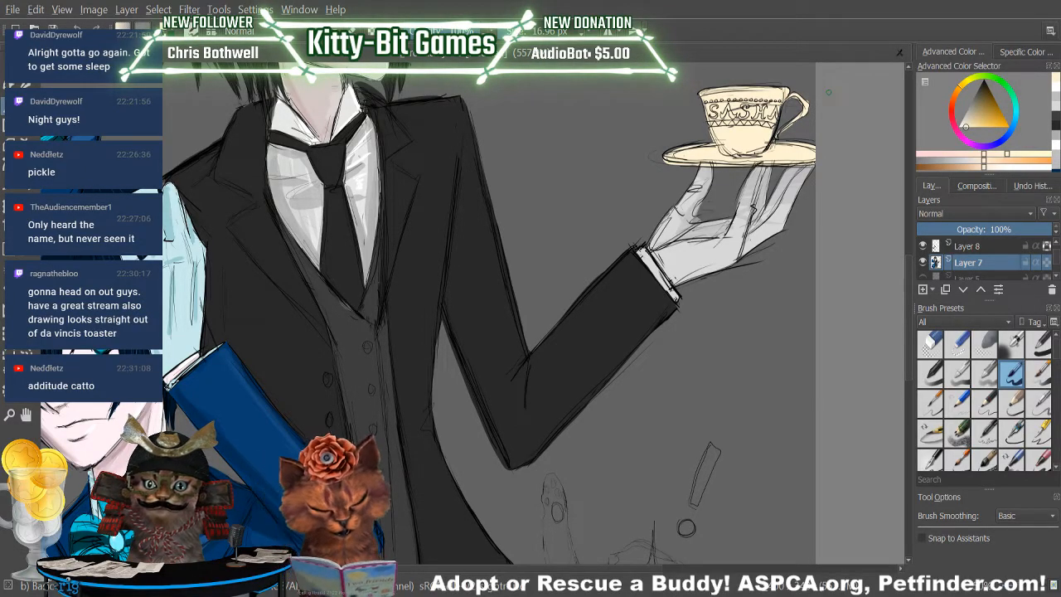
{"action": "key", "text": "e"}
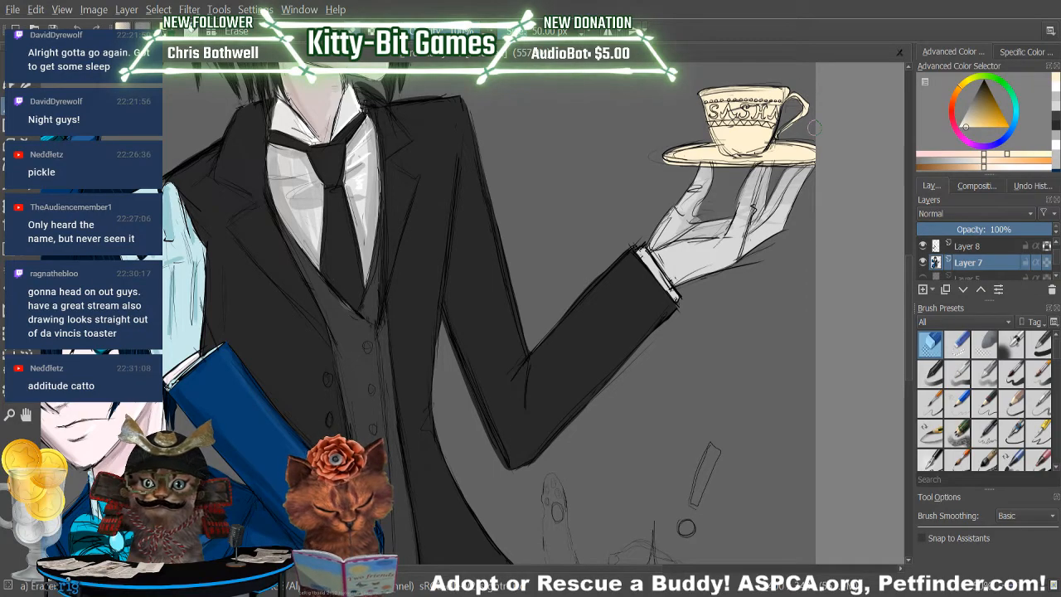
{"action": "left_click", "coordinate": [1011, 373]}
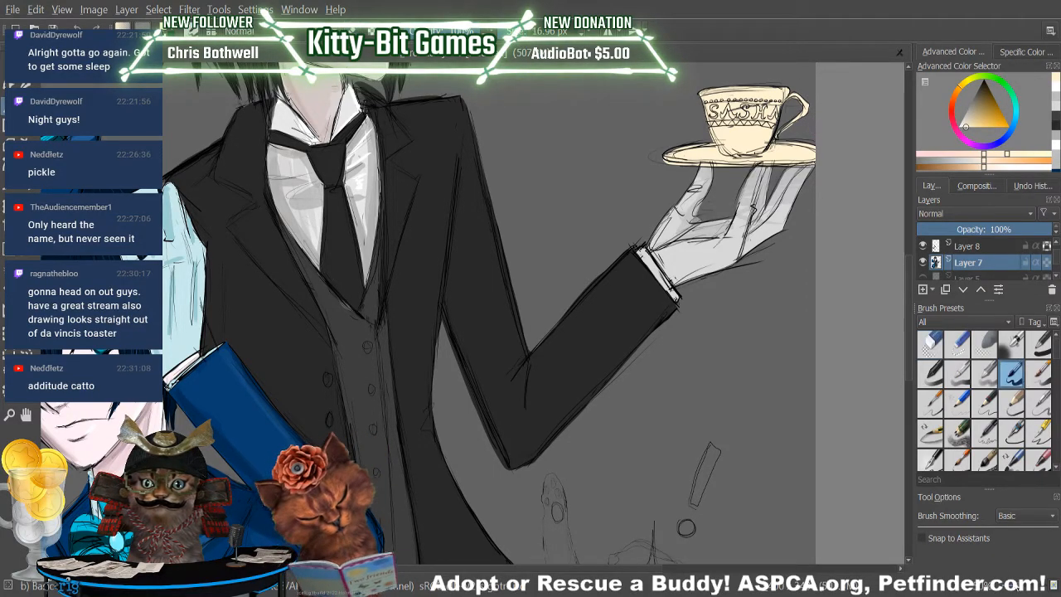
Sample pale blue from the shorter figure's glove and paint the decorative band and lettering area on the teacup.
{"action": "key", "text": "2"}
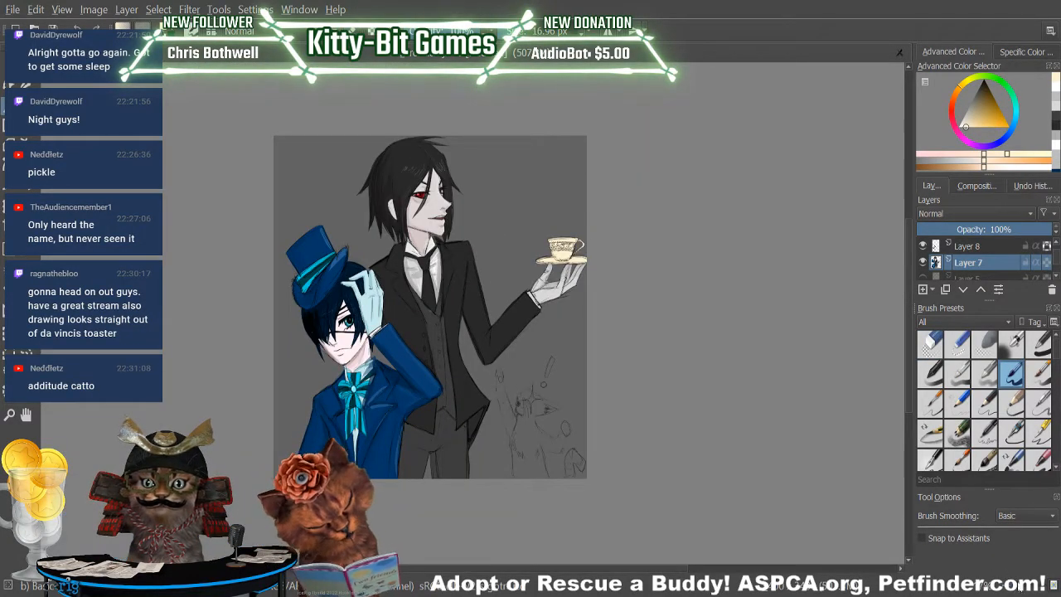
{"action": "left_click", "coordinate": [1018, 586]}
{"action": "left_click", "coordinate": [1019, 587]}
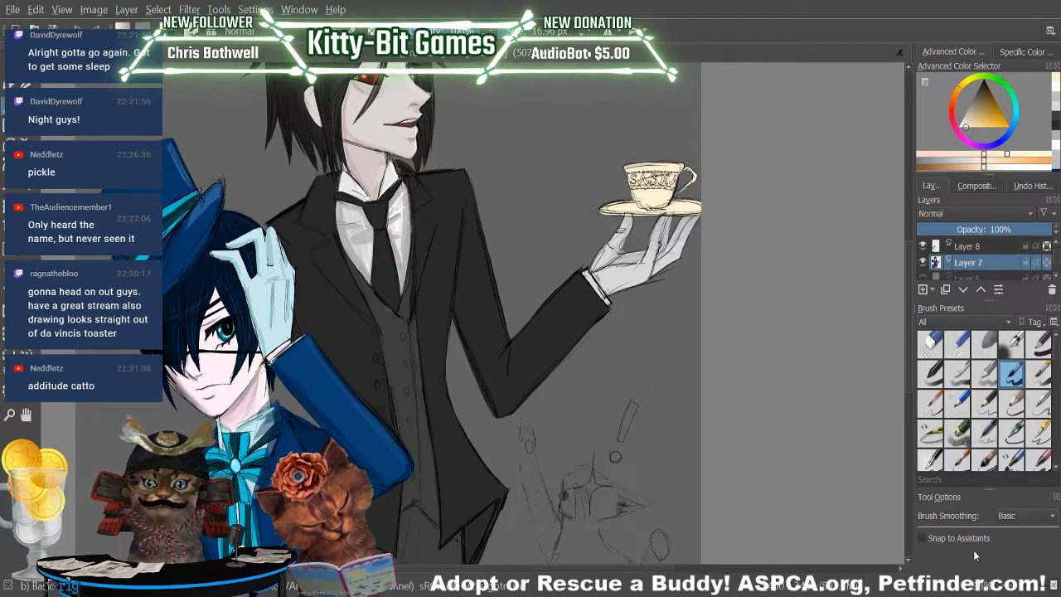
{"action": "key", "text": "p"}
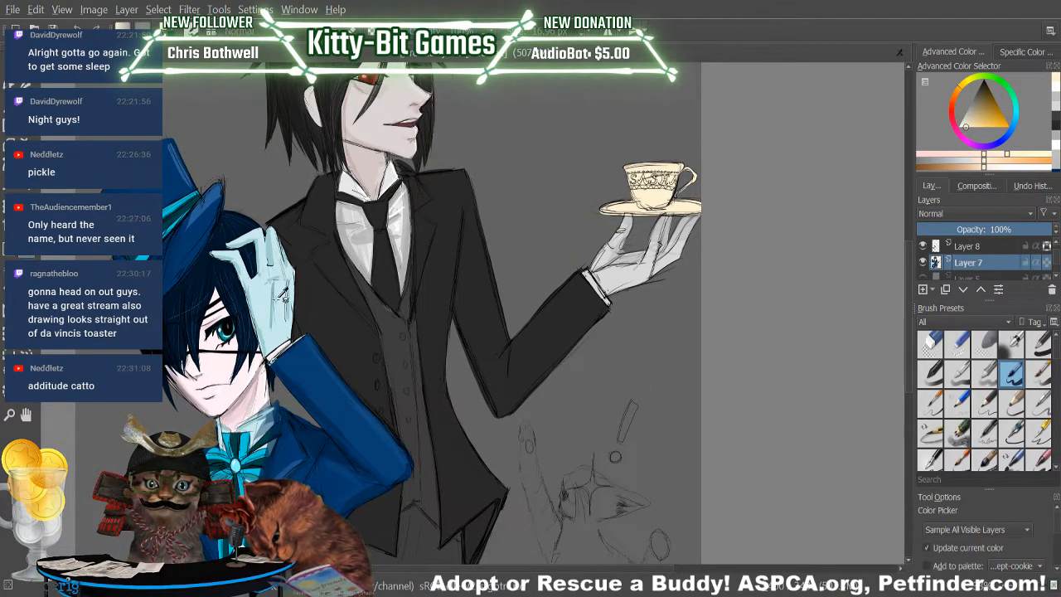
{"action": "left_click", "coordinate": [265, 298]}
{"action": "key", "text": "b"}
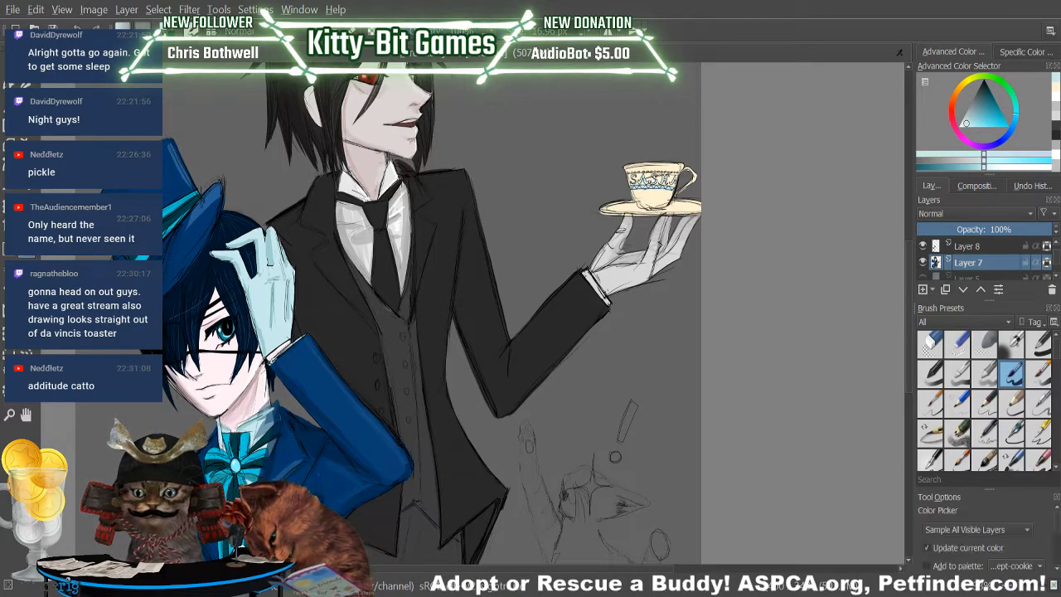
Sample dark teal from the shorter figure's bow and paint the zigzag trim and details of the teacup's decoration.
{"action": "left_click", "coordinate": [253, 447], "text": "ctrl"}
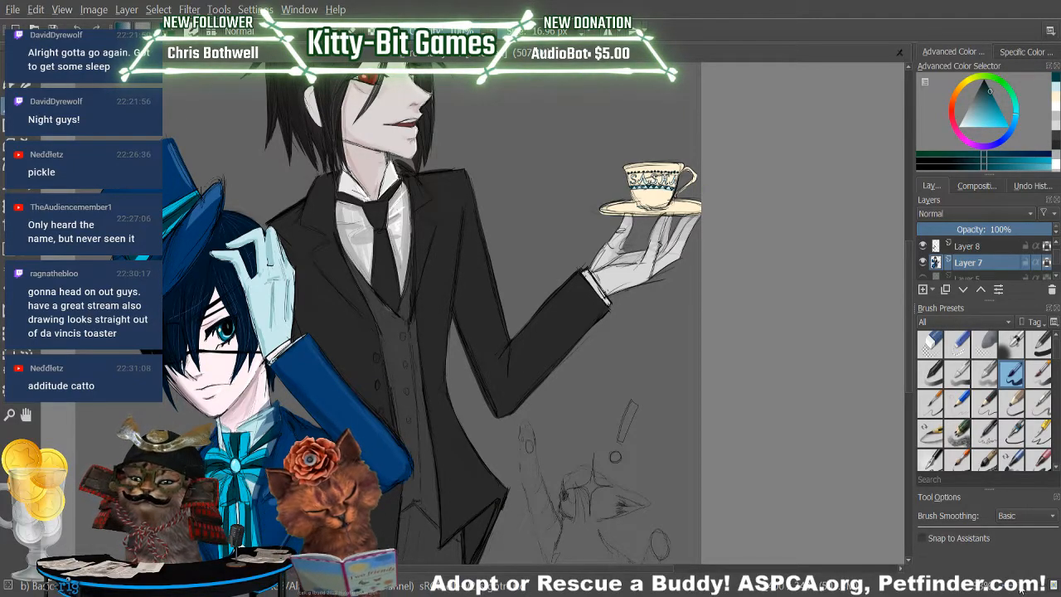
{"action": "key", "text": "minus"}
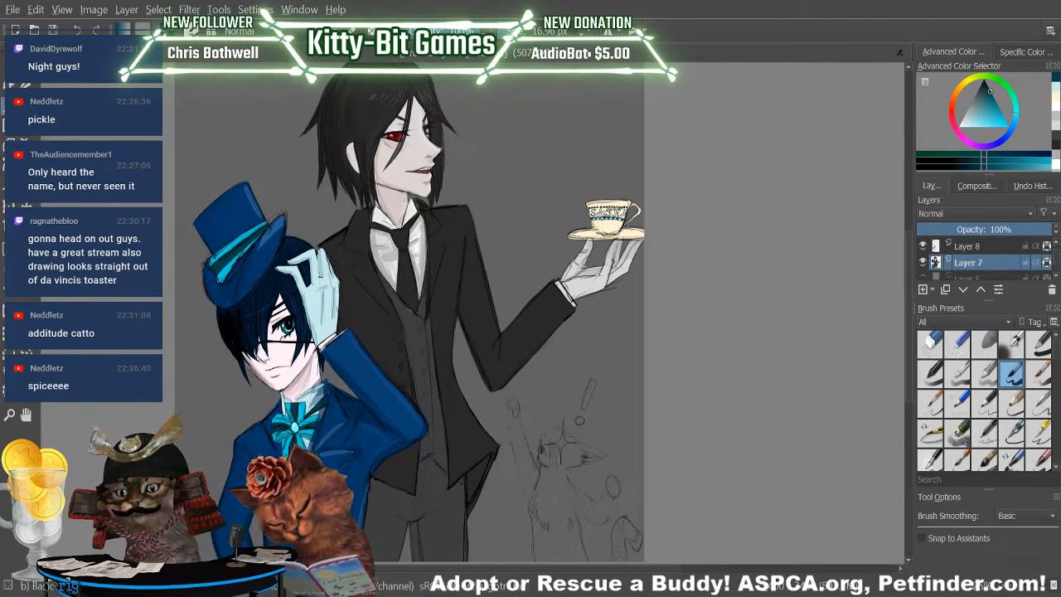
{"action": "scroll", "coordinate": [905, 320], "scroll_direction": "down", "scroll_amount": 3}
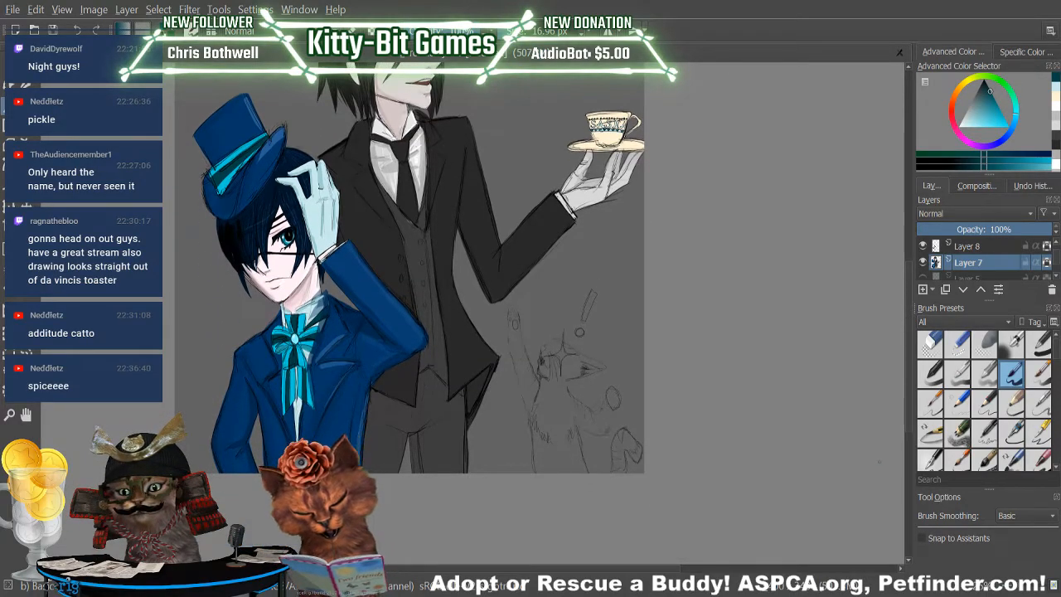
Sample dark grey from the butler's jacket and, with a larger brush, paint the sketched cat's torso and curled tail, tidying the tail's edge.
{"action": "key", "text": "p"}
{"action": "left_click", "coordinate": [475, 213]}
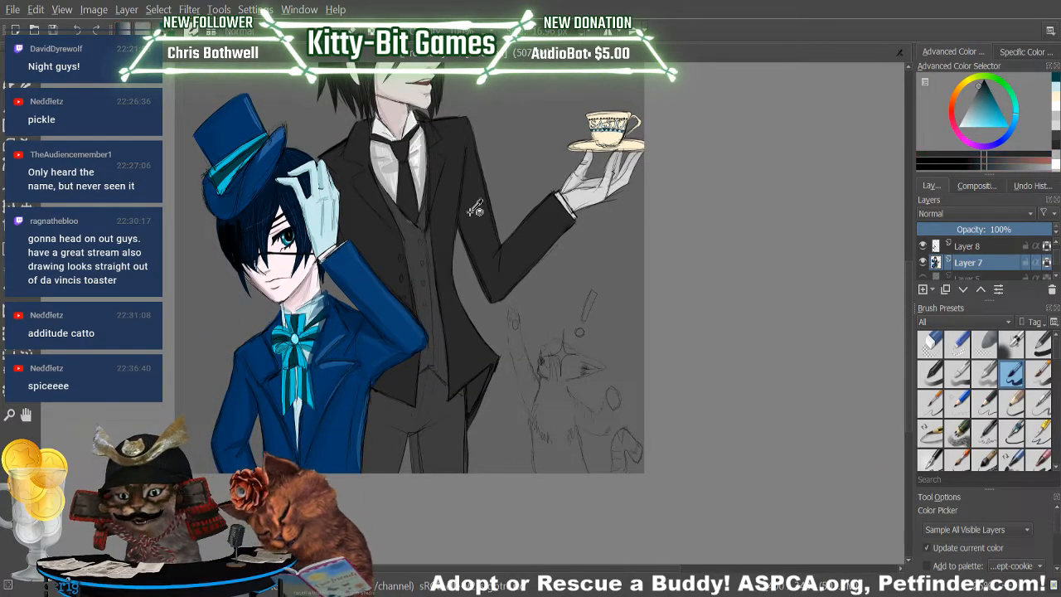
{"action": "key", "text": "b"}
{"action": "left_click", "coordinate": [537, 31]}
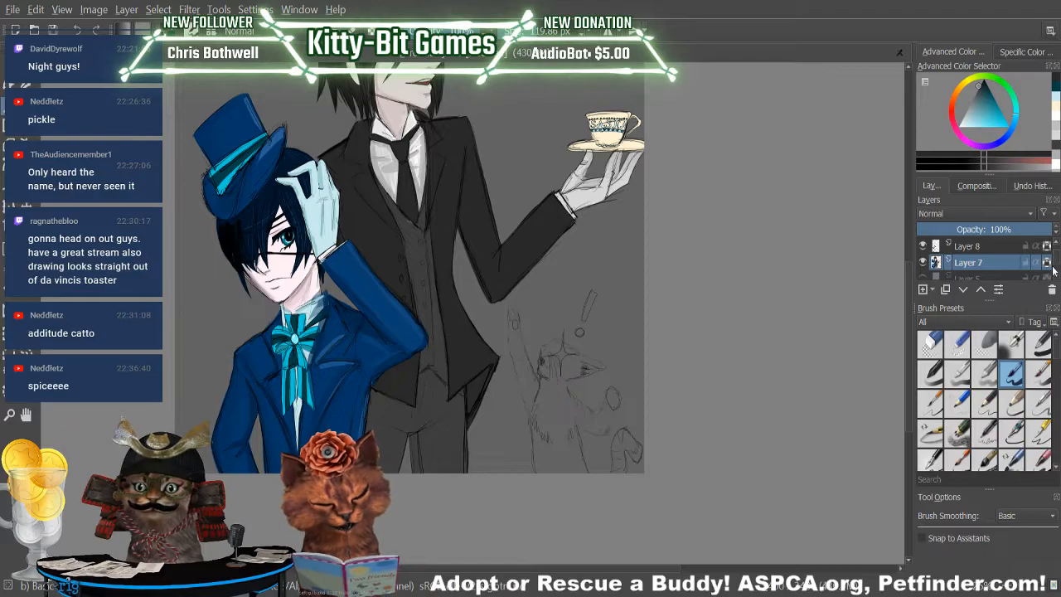
{"action": "mouse_move", "coordinate": [567, 397]}
{"action": "left_mouse_down"}
{"action": "mouse_move", "coordinate": [550, 421]}
{"action": "mouse_move", "coordinate": [560, 472]}
{"action": "mouse_move", "coordinate": [550, 426]}
{"action": "mouse_move", "coordinate": [549, 482]}
{"action": "mouse_move", "coordinate": [546, 447]}
{"action": "mouse_move", "coordinate": [560, 435]}
{"action": "mouse_move", "coordinate": [557, 421]}
{"action": "mouse_move", "coordinate": [566, 499]}
{"action": "mouse_move", "coordinate": [551, 407]}
{"action": "mouse_move", "coordinate": [559, 435]}
{"action": "mouse_move", "coordinate": [571, 396]}
{"action": "left_mouse_up"}
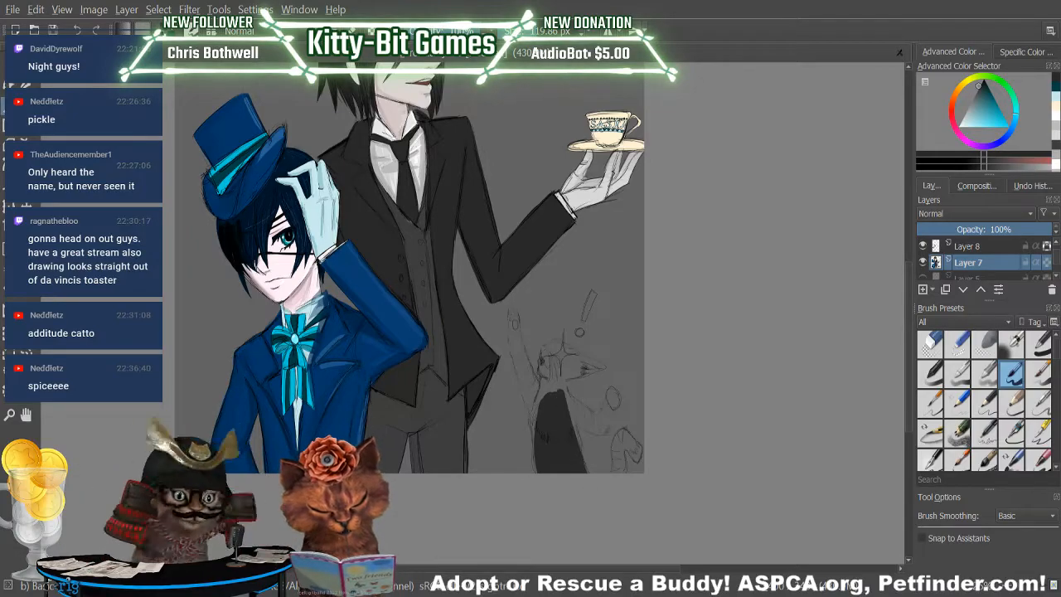
{"action": "mouse_move", "coordinate": [616, 474]}
{"action": "left_mouse_down"}
{"action": "mouse_move", "coordinate": [617, 438]}
{"action": "mouse_move", "coordinate": [619, 469]}
{"action": "mouse_move", "coordinate": [614, 454]}
{"action": "mouse_move", "coordinate": [622, 462]}
{"action": "mouse_move", "coordinate": [631, 443]}
{"action": "left_mouse_up"}
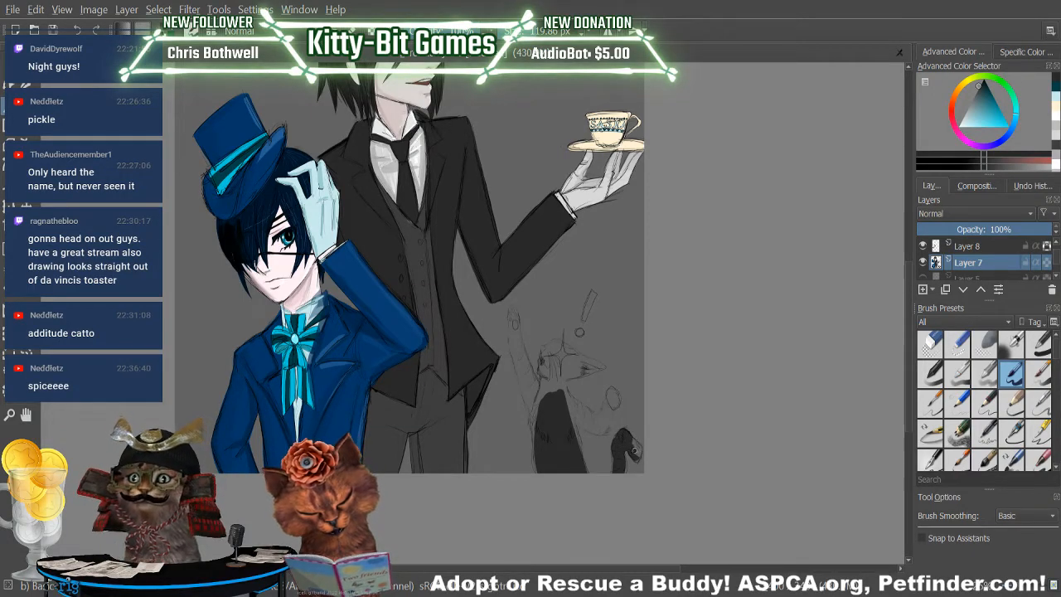
{"action": "mouse_move", "coordinate": [634, 451]}
{"action": "left_mouse_down"}
{"action": "mouse_move", "coordinate": [617, 442]}
{"action": "mouse_move", "coordinate": [614, 457]}
{"action": "left_mouse_up"}
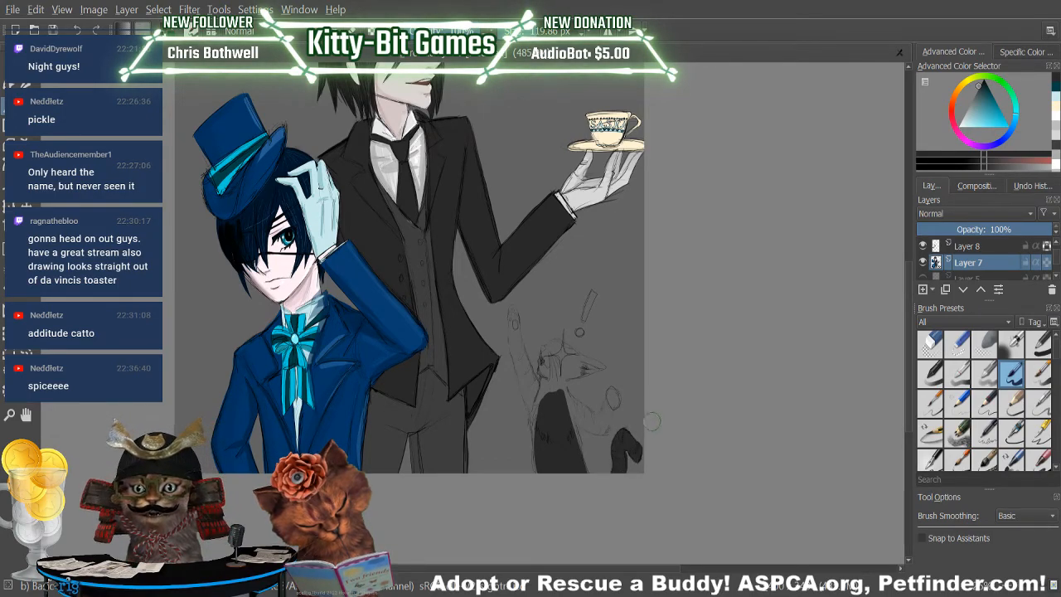
{"action": "left_click", "coordinate": [930, 342]}
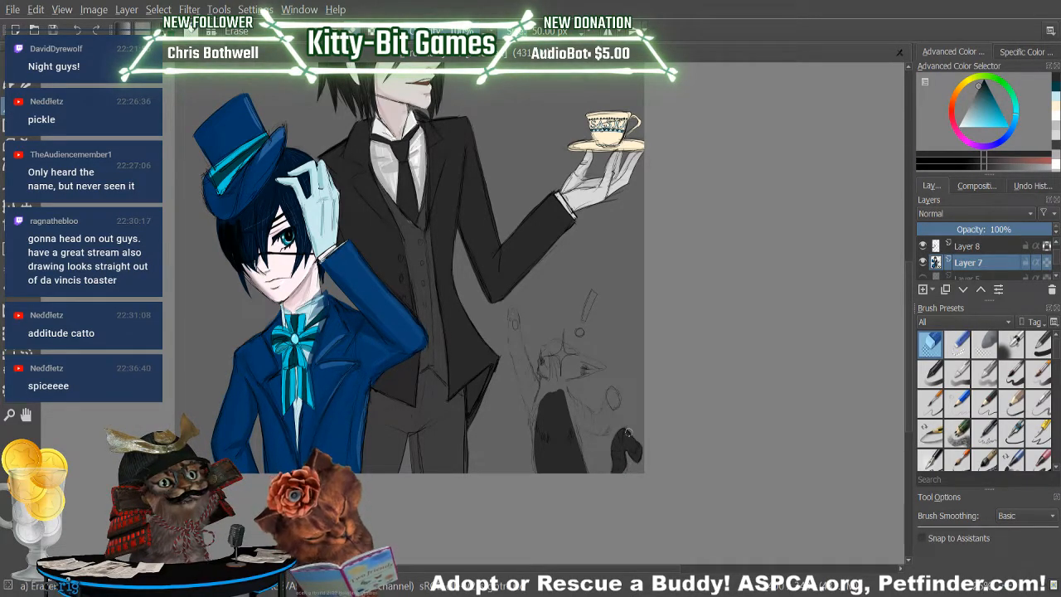
{"action": "key", "text": "slash"}
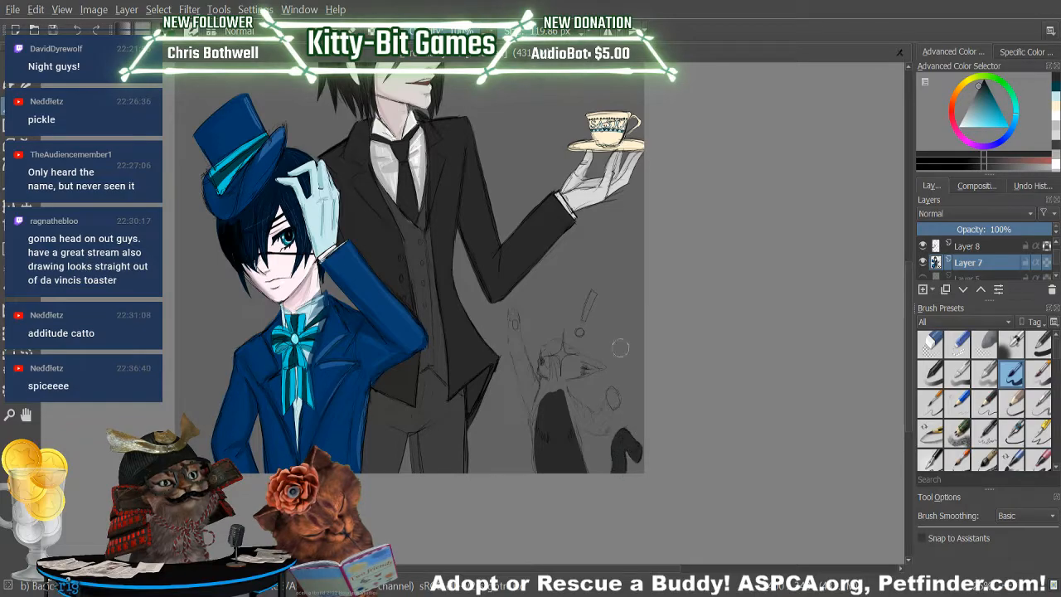
Extend the dark grey over the cat's chest, neck and back, giving the back edge jagged fur tufts.
{"action": "mouse_move", "coordinate": [541, 407]}
{"action": "left_mouse_down"}
{"action": "mouse_move", "coordinate": [539, 444]}
{"action": "mouse_move", "coordinate": [541, 434]}
{"action": "left_mouse_up"}
{"action": "mouse_move", "coordinate": [548, 392]}
{"action": "left_mouse_down"}
{"action": "mouse_move", "coordinate": [562, 442]}
{"action": "mouse_move", "coordinate": [554, 388]}
{"action": "mouse_move", "coordinate": [556, 442]}
{"action": "left_mouse_up"}
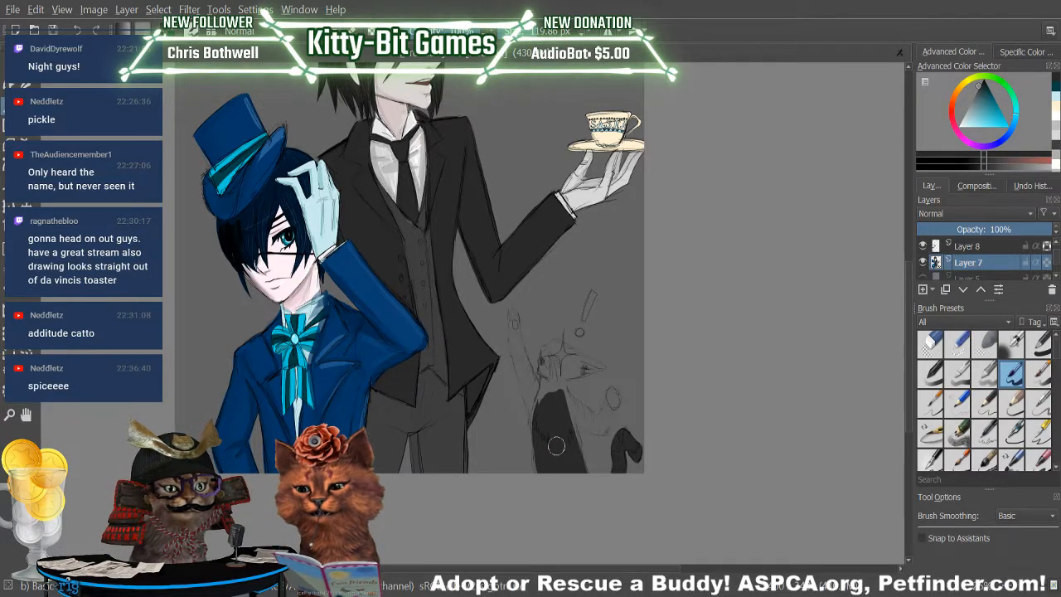
{"action": "mouse_move", "coordinate": [562, 391]}
{"action": "left_mouse_down"}
{"action": "mouse_move", "coordinate": [550, 422]}
{"action": "mouse_move", "coordinate": [545, 381]}
{"action": "mouse_move", "coordinate": [543, 432]}
{"action": "mouse_move", "coordinate": [555, 381]}
{"action": "mouse_move", "coordinate": [577, 428]}
{"action": "left_mouse_up"}
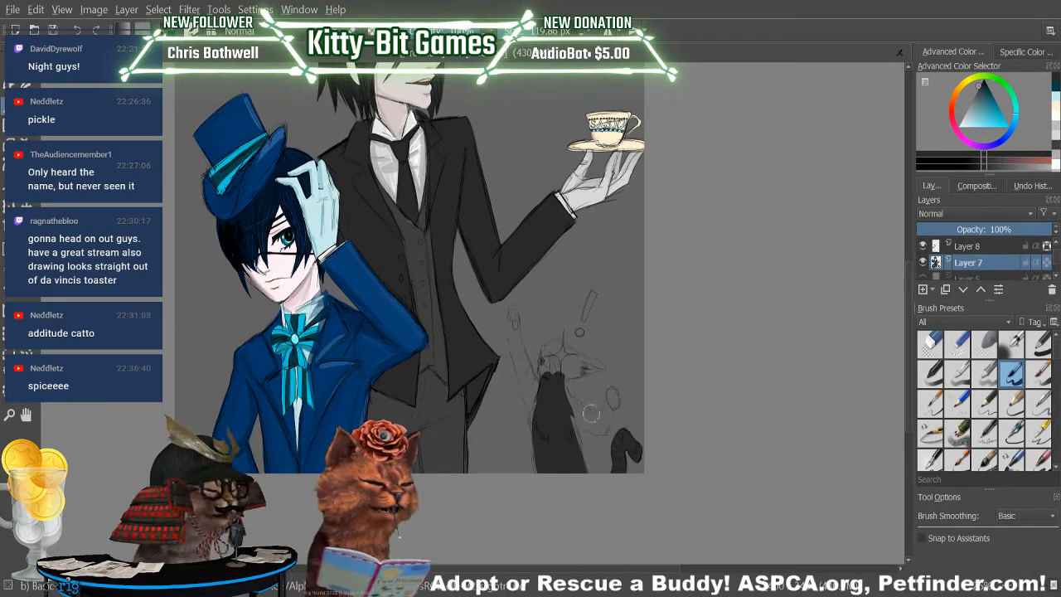
{"action": "mouse_move", "coordinate": [571, 393]}
{"action": "left_mouse_down"}
{"action": "mouse_move", "coordinate": [560, 375]}
{"action": "mouse_move", "coordinate": [597, 428]}
{"action": "mouse_move", "coordinate": [562, 400]}
{"action": "mouse_move", "coordinate": [589, 423]}
{"action": "mouse_move", "coordinate": [570, 446]}
{"action": "mouse_move", "coordinate": [568, 413]}
{"action": "mouse_move", "coordinate": [579, 458]}
{"action": "left_mouse_up"}
{"action": "left_click_drag", "start_coordinate": [571, 418], "coordinate": [578, 459]}
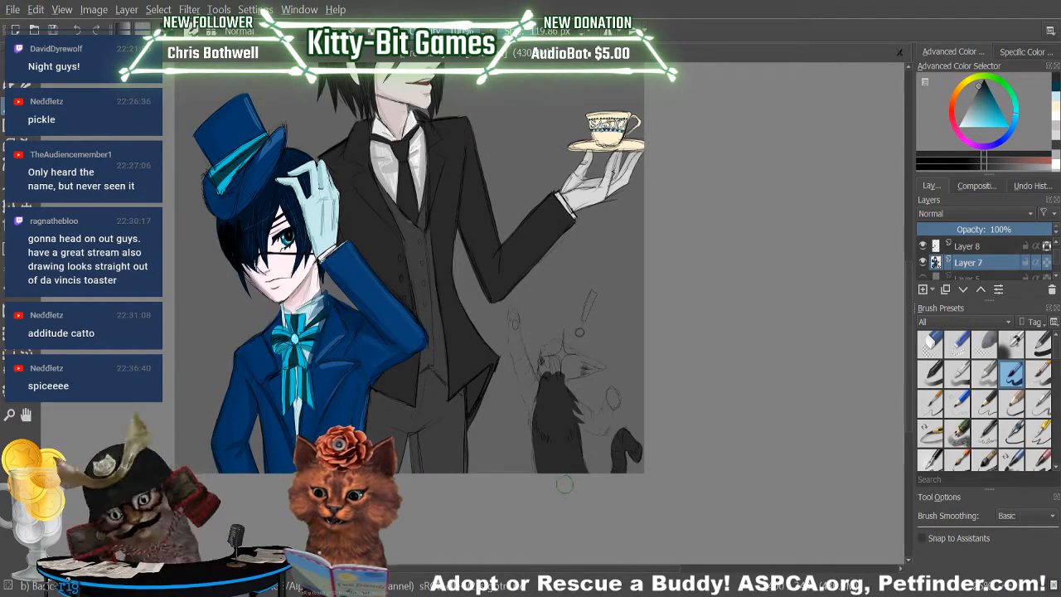
Paint the cat's raised foreleg and paw dark grey, redoing uneven strokes, and fill the other foreleg.
{"action": "left_click_drag", "start_coordinate": [541, 433], "coordinate": [525, 370]}
{"action": "left_click_drag", "start_coordinate": [536, 428], "coordinate": [520, 350]}
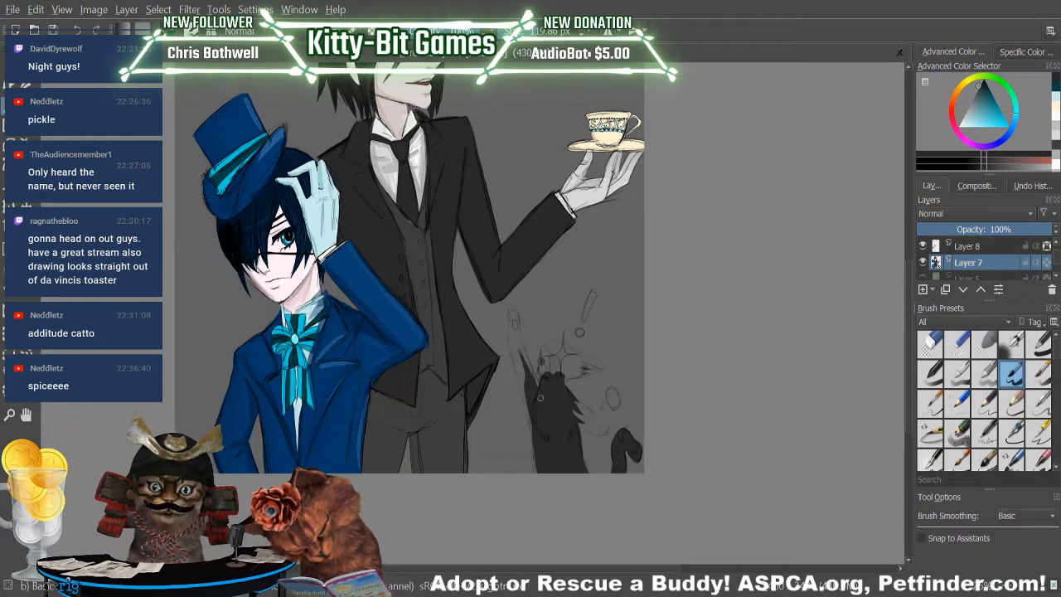
{"action": "left_click_drag", "start_coordinate": [537, 386], "coordinate": [510, 319]}
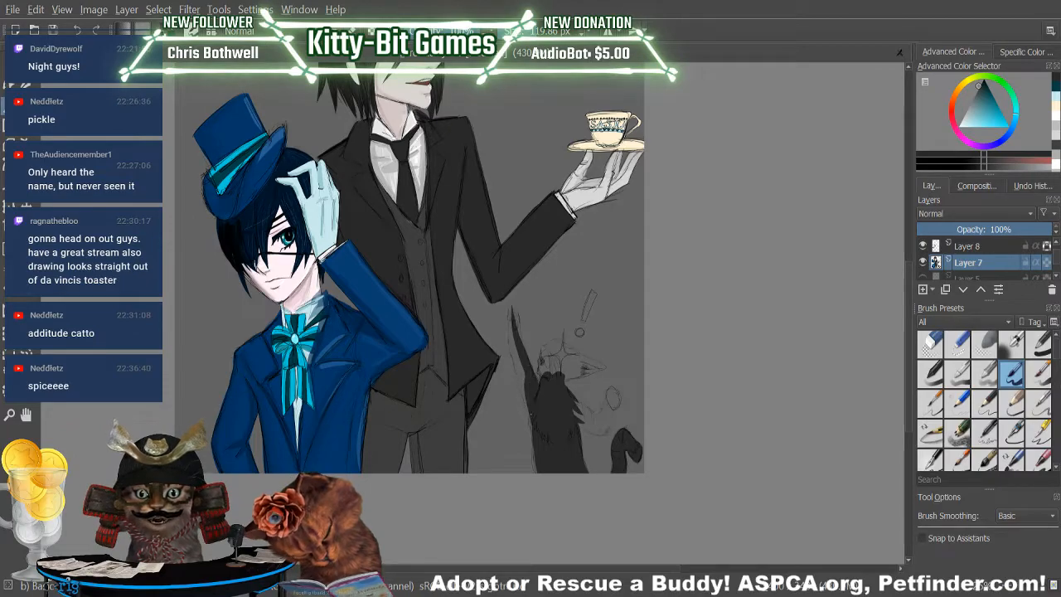
{"action": "left_click_drag", "start_coordinate": [531, 412], "coordinate": [513, 346]}
{"action": "key", "text": "ctrl+z"}
{"action": "left_click_drag", "start_coordinate": [532, 408], "coordinate": [512, 321]}
{"action": "left_click_drag", "start_coordinate": [518, 369], "coordinate": [511, 319]}
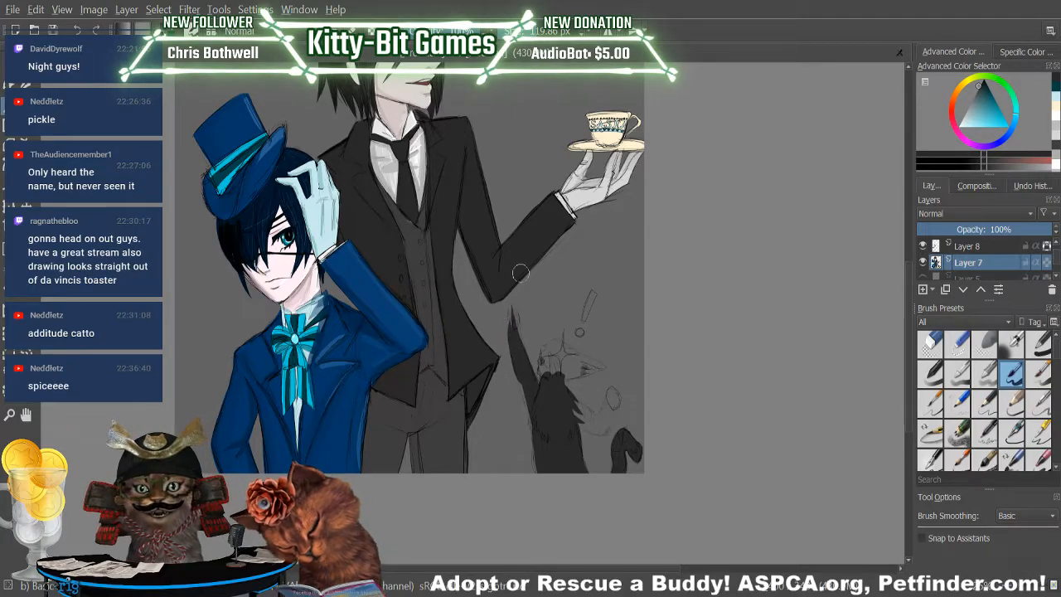
{"action": "key", "text": "ctrl+z"}
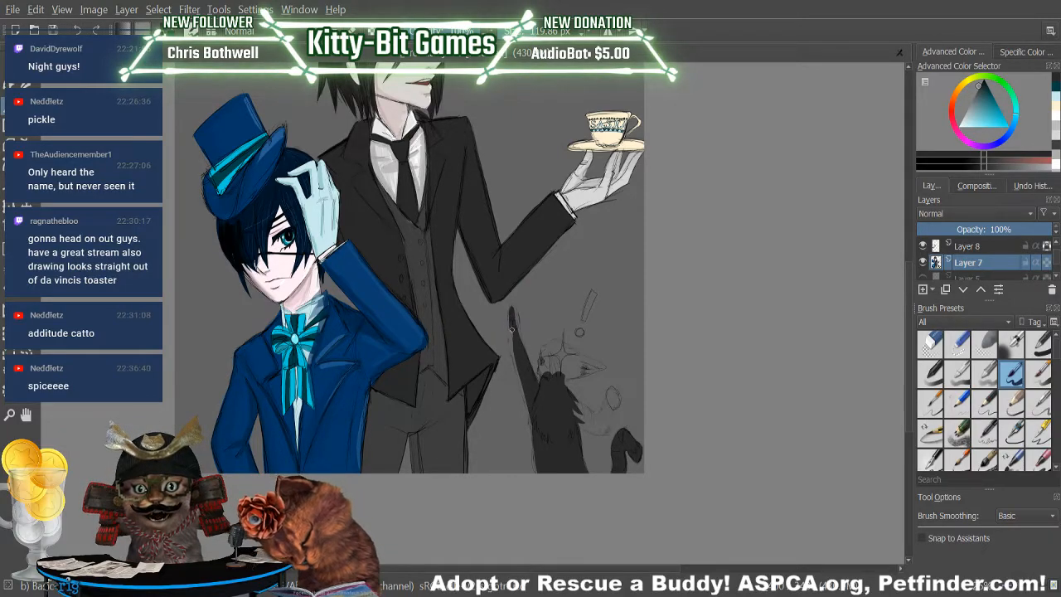
{"action": "left_click_drag", "start_coordinate": [512, 307], "coordinate": [530, 404]}
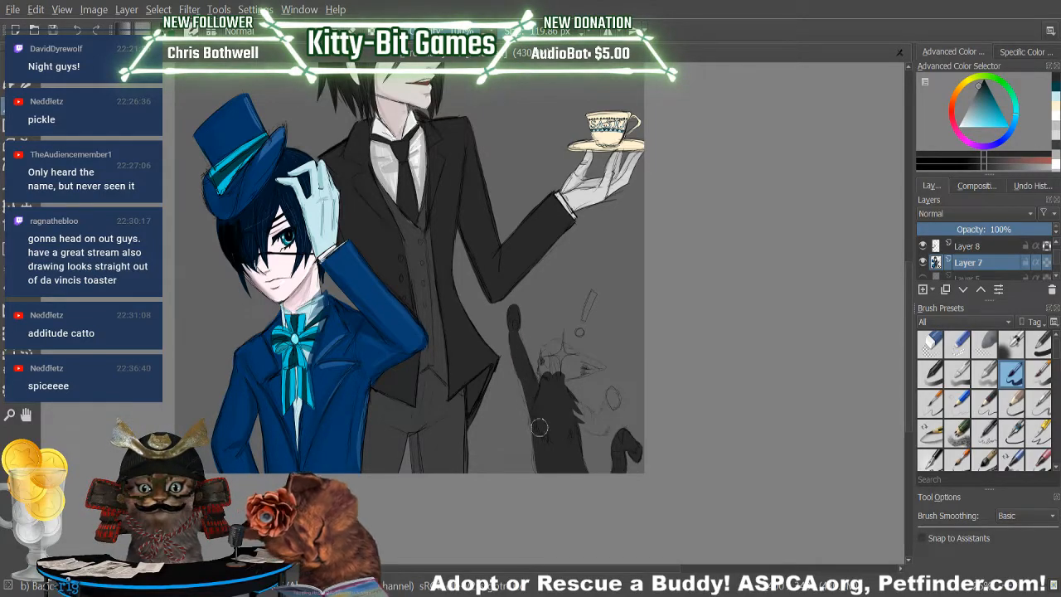
{"action": "left_click_drag", "start_coordinate": [517, 351], "coordinate": [533, 423]}
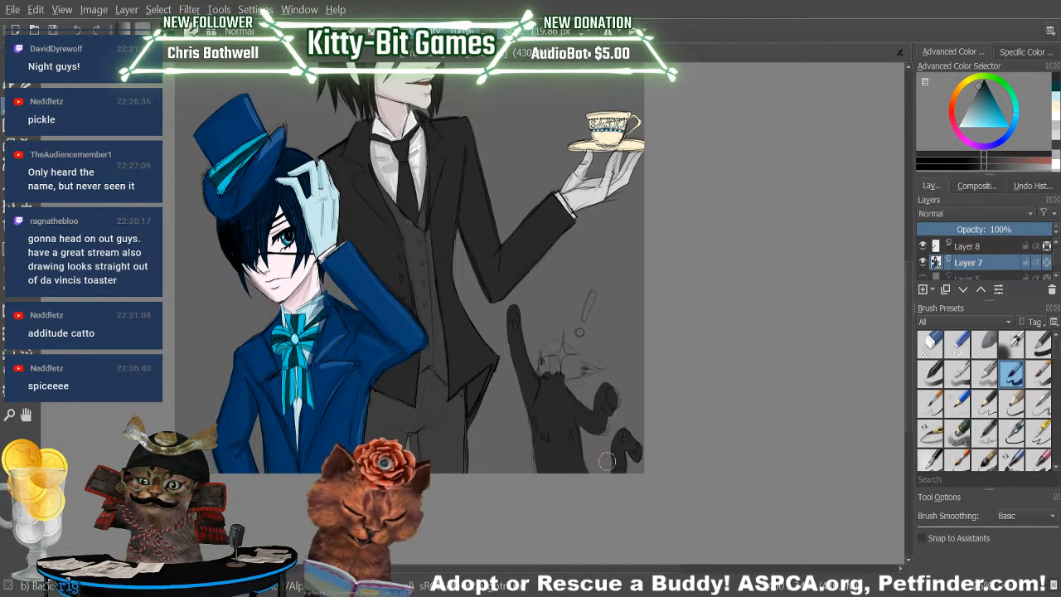
Erase the stray paint around the cat's lowered foreleg and repaint its paw dark grey within the sketch lines.
{"action": "key", "text": "e"}
{"action": "mouse_move", "coordinate": [589, 424]}
{"action": "left_mouse_down"}
{"action": "mouse_move", "coordinate": [600, 389]}
{"action": "mouse_move", "coordinate": [598, 429]}
{"action": "mouse_move", "coordinate": [614, 404]}
{"action": "left_mouse_up"}
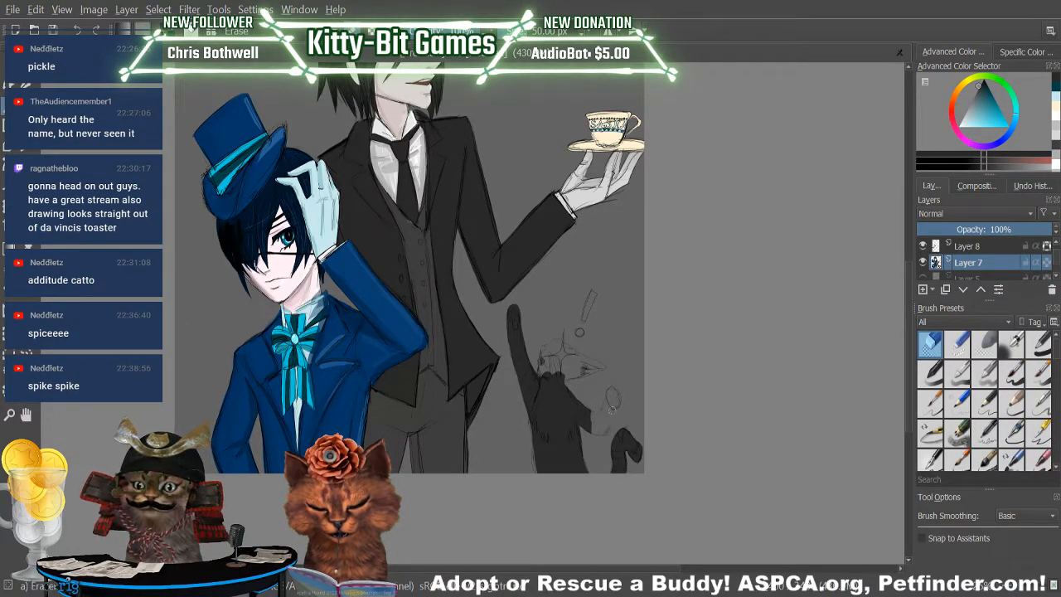
{"action": "key", "text": "slash"}
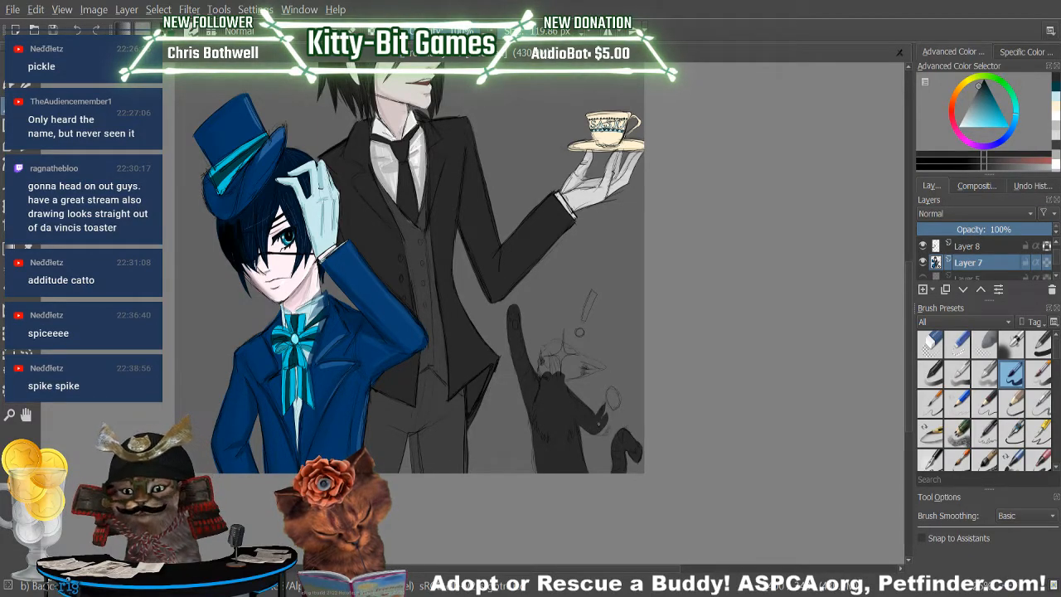
{"action": "mouse_move", "coordinate": [608, 401]}
{"action": "left_mouse_down"}
{"action": "mouse_move", "coordinate": [614, 418]}
{"action": "mouse_move", "coordinate": [595, 434]}
{"action": "mouse_move", "coordinate": [600, 424]}
{"action": "left_mouse_up"}
{"action": "left_click_drag", "start_coordinate": [605, 407], "coordinate": [604, 425]}
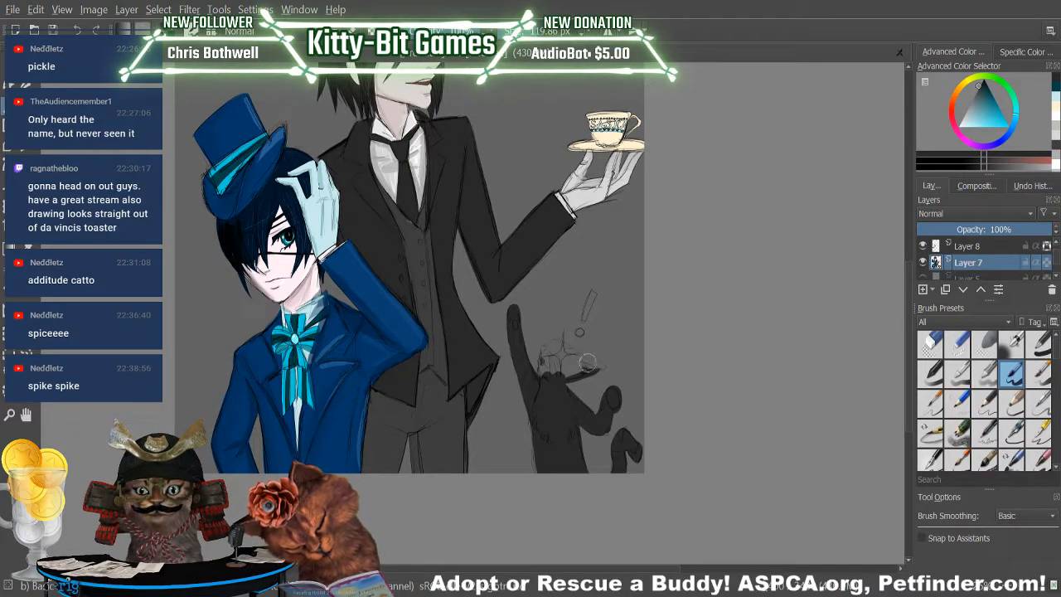
Fill the cat's head and pointed ears with dark grey, clean up their edges with the eraser, and return to the brush.
{"action": "mouse_move", "coordinate": [545, 366]}
{"action": "left_mouse_down"}
{"action": "mouse_move", "coordinate": [562, 345]}
{"action": "mouse_move", "coordinate": [546, 375]}
{"action": "mouse_move", "coordinate": [557, 382]}
{"action": "mouse_move", "coordinate": [564, 349]}
{"action": "mouse_move", "coordinate": [554, 369]}
{"action": "mouse_move", "coordinate": [560, 356]}
{"action": "mouse_move", "coordinate": [586, 372]}
{"action": "left_mouse_up"}
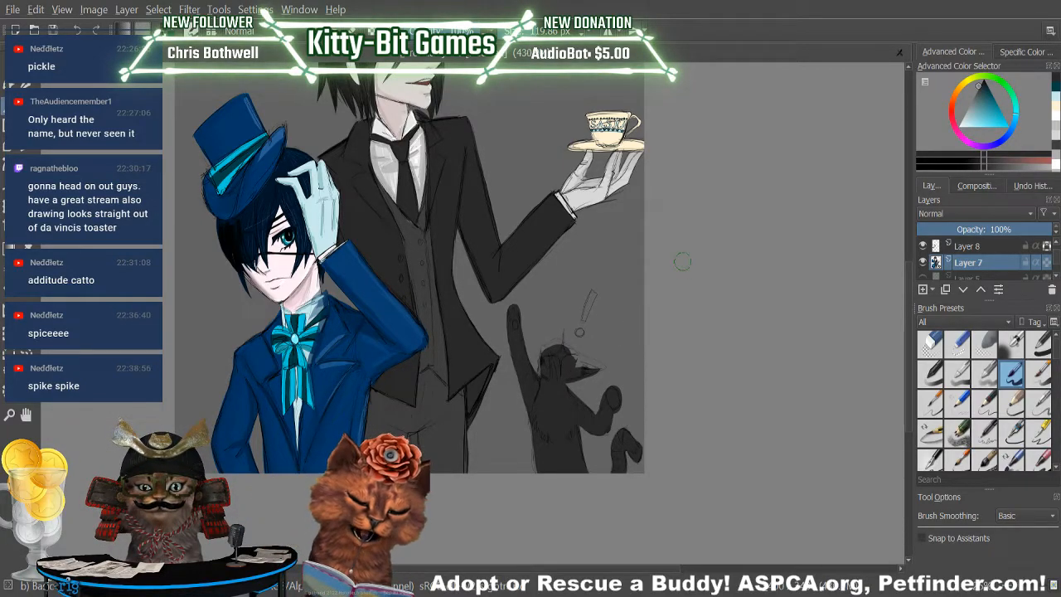
{"action": "left_click_drag", "start_coordinate": [572, 361], "coordinate": [606, 370]}
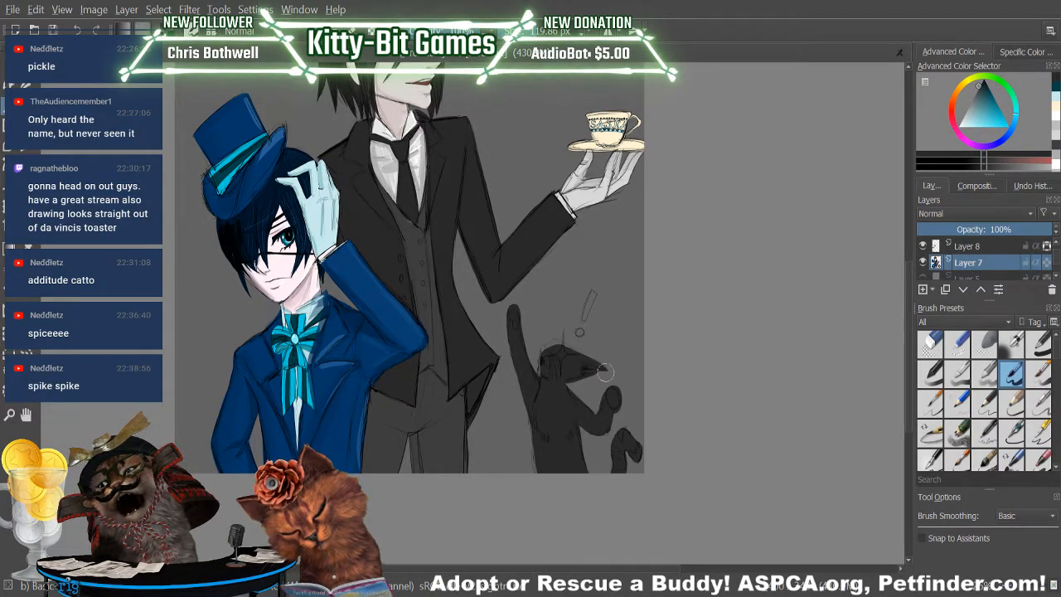
{"action": "key", "text": "e"}
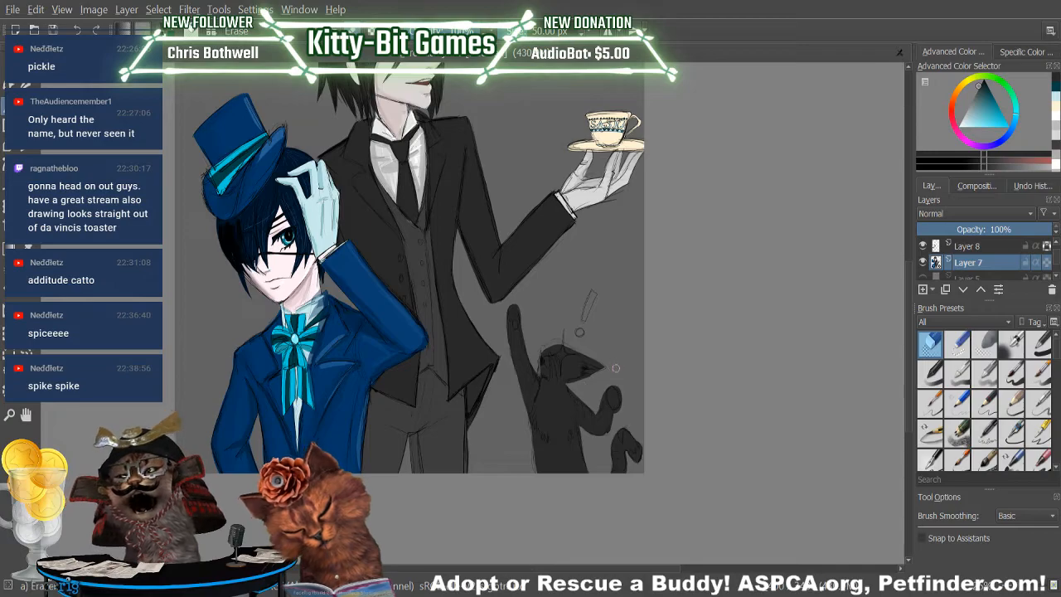
{"action": "key", "text": "e"}
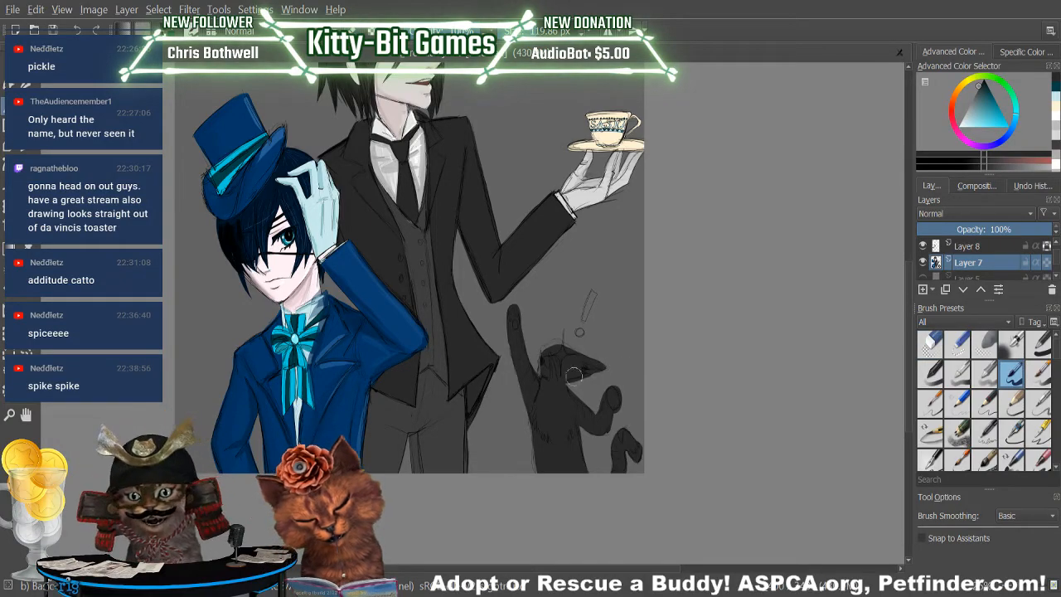
{"action": "key", "text": "e"}
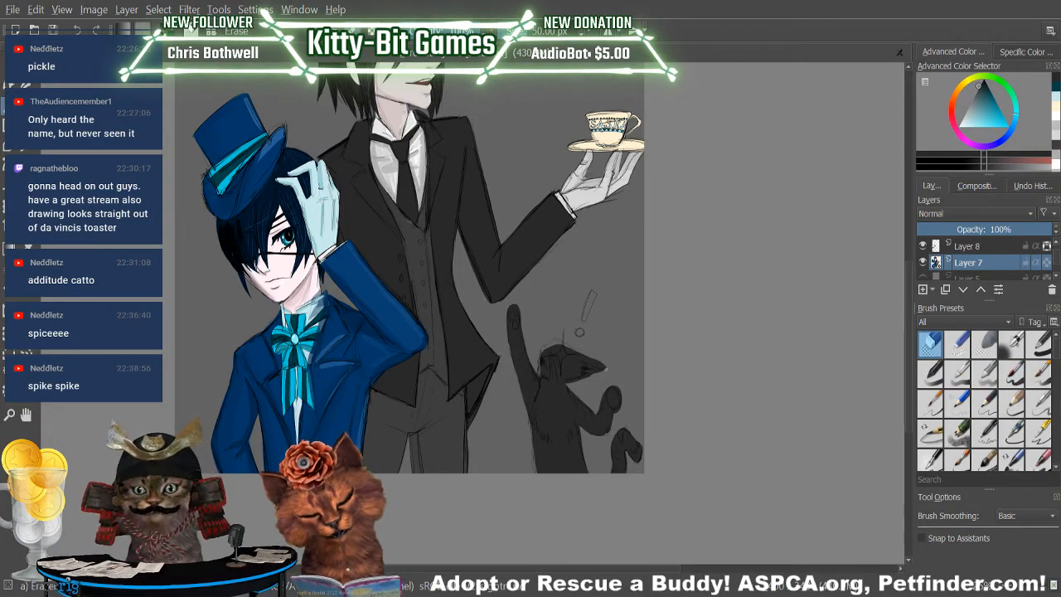
{"action": "key", "text": "e"}
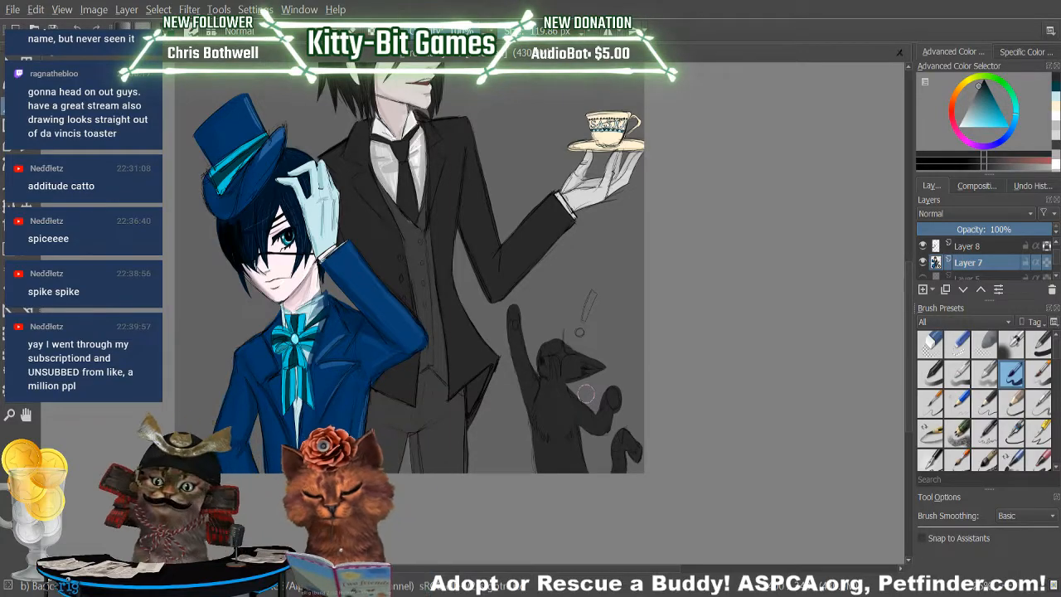
{"action": "left_click", "coordinate": [930, 343]}
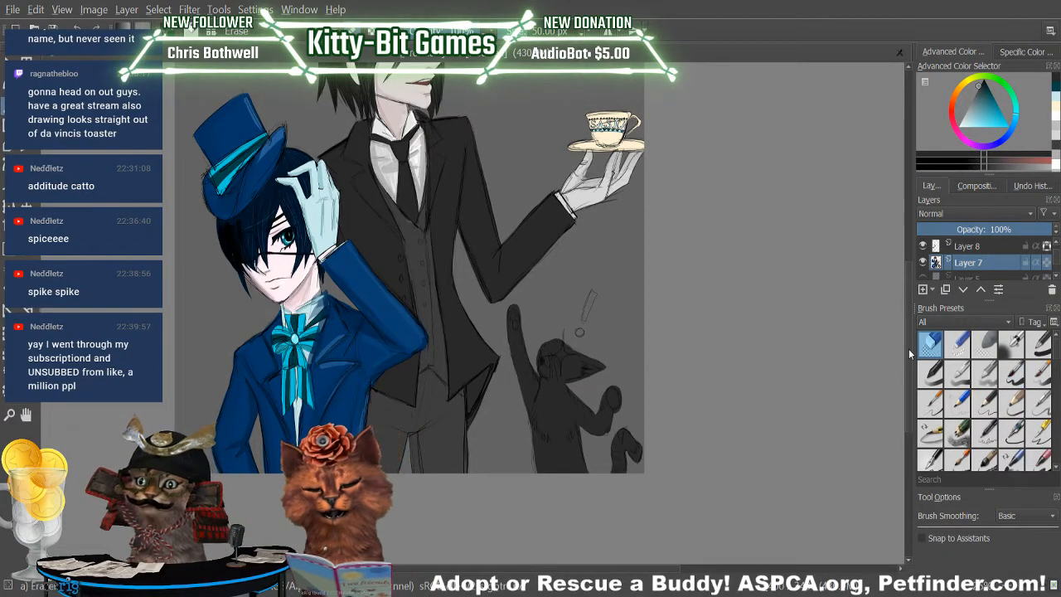
{"action": "left_click", "coordinate": [1011, 374]}
Sample grey from the butler's vest and paint its buttons in lighter grey, with darker shading and pale highlights.
{"action": "left_click_drag", "start_coordinate": [907, 290], "coordinate": [913, 242]}
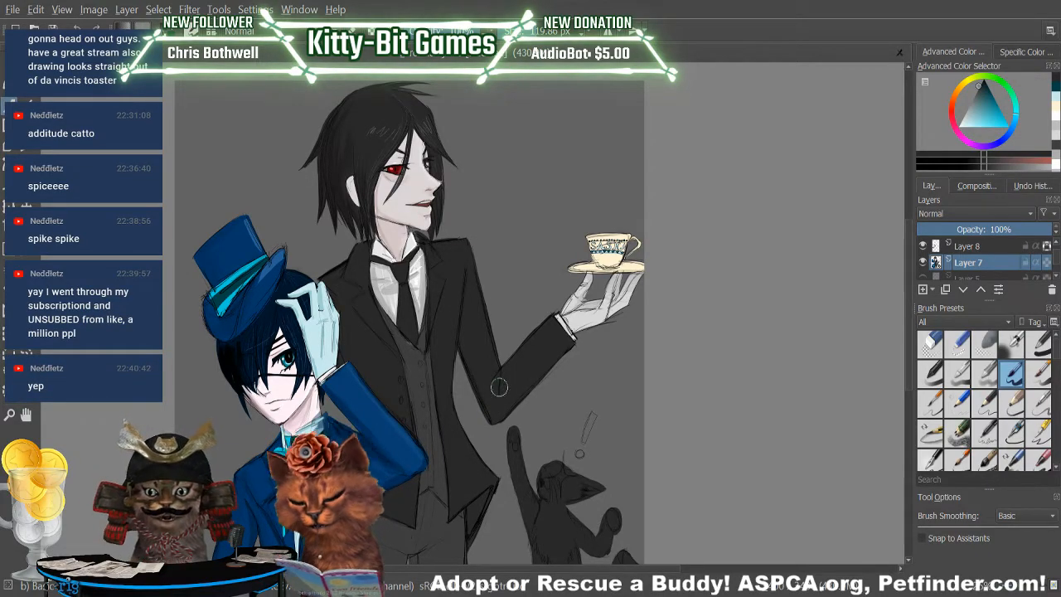
{"action": "left_click", "coordinate": [33, 256]}
{"action": "left_click", "coordinate": [419, 373]}
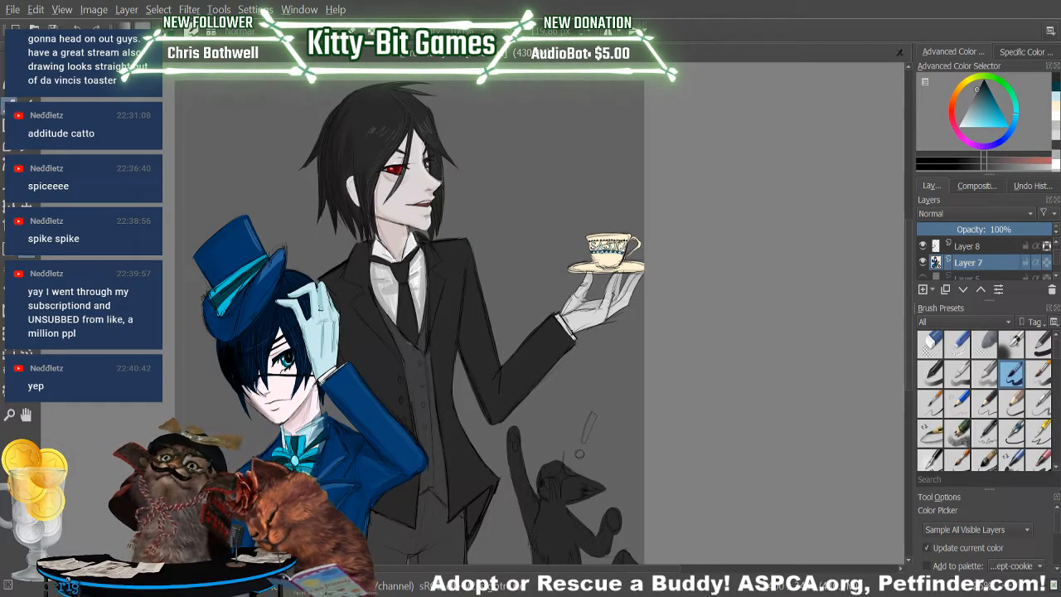
{"action": "left_click", "coordinate": [10, 106]}
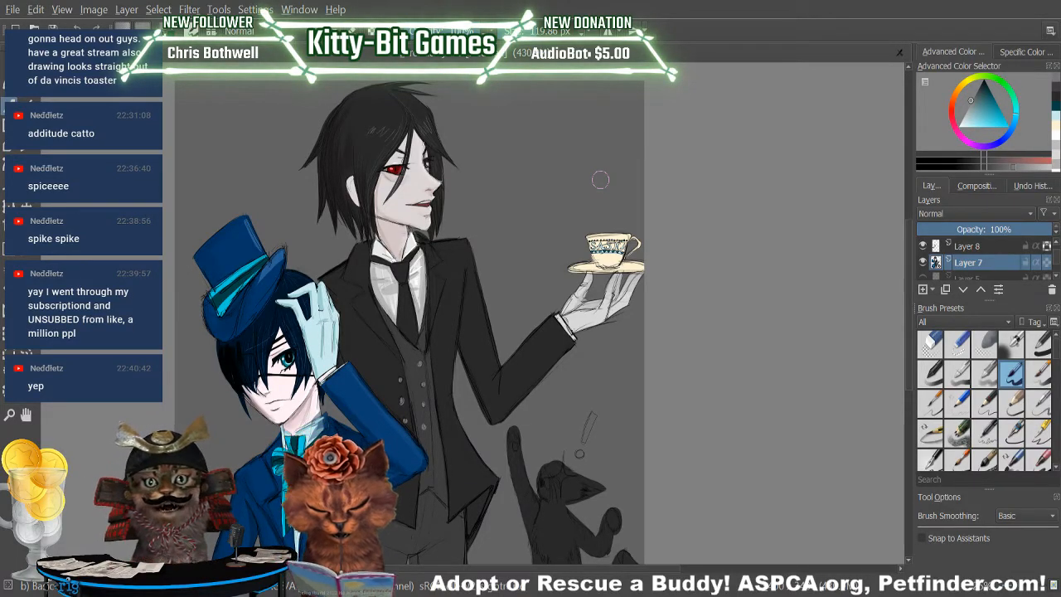
{"action": "left_click", "coordinate": [995, 163]}
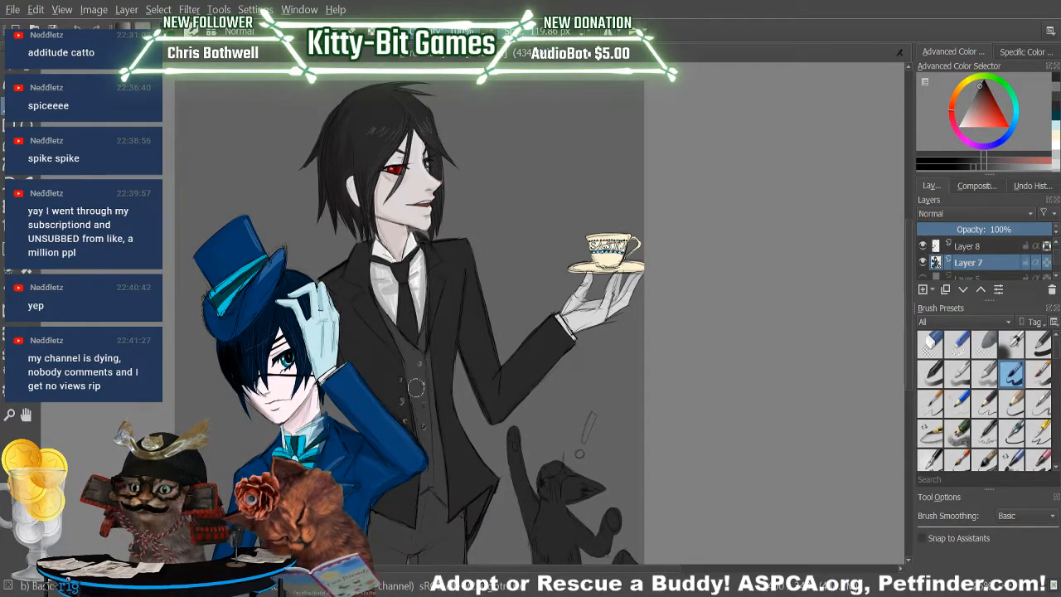
{"action": "left_click", "coordinate": [1041, 171]}
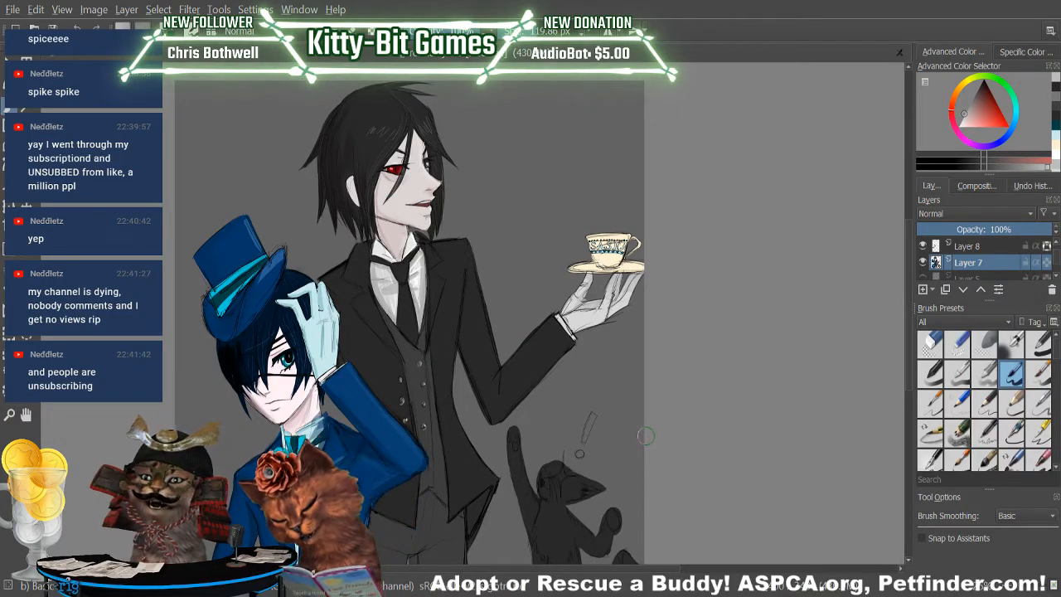
Paint light grey pads on the cat's raised paw and lowered front paw, redoing the first stroke.
{"action": "scroll", "coordinate": [910, 258], "scroll_direction": "down", "scroll_amount": 4}
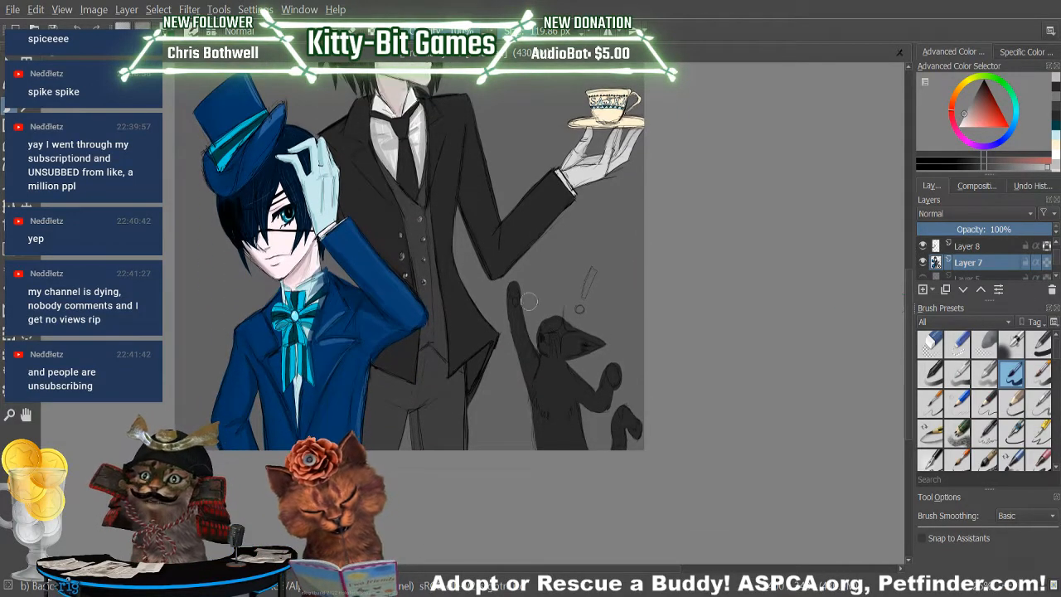
{"action": "left_click_drag", "start_coordinate": [513, 292], "coordinate": [514, 296]}
{"action": "key", "text": "ctrl+z"}
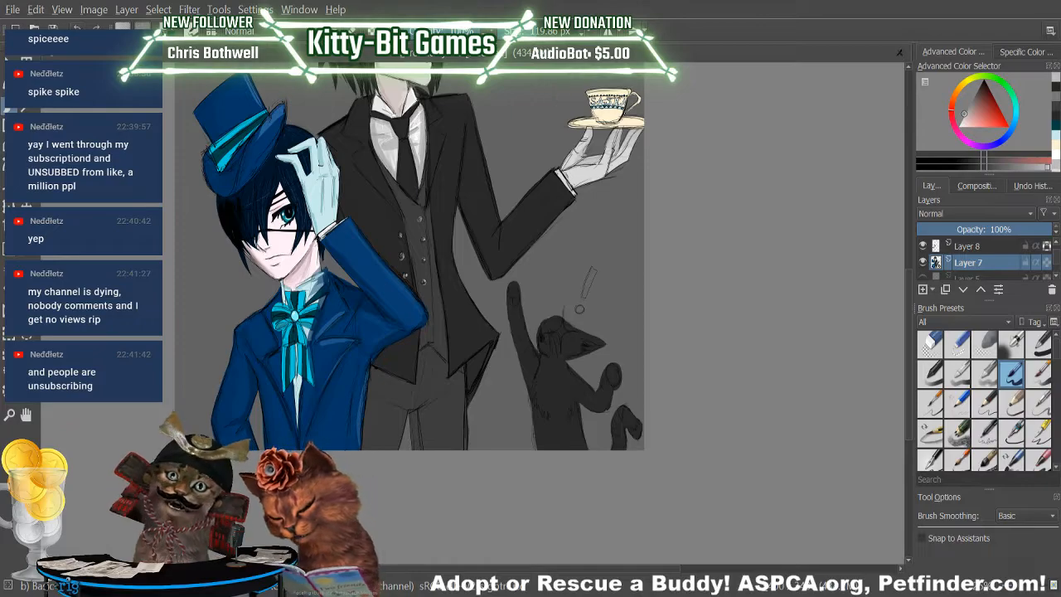
{"action": "left_click_drag", "start_coordinate": [512, 292], "coordinate": [513, 304]}
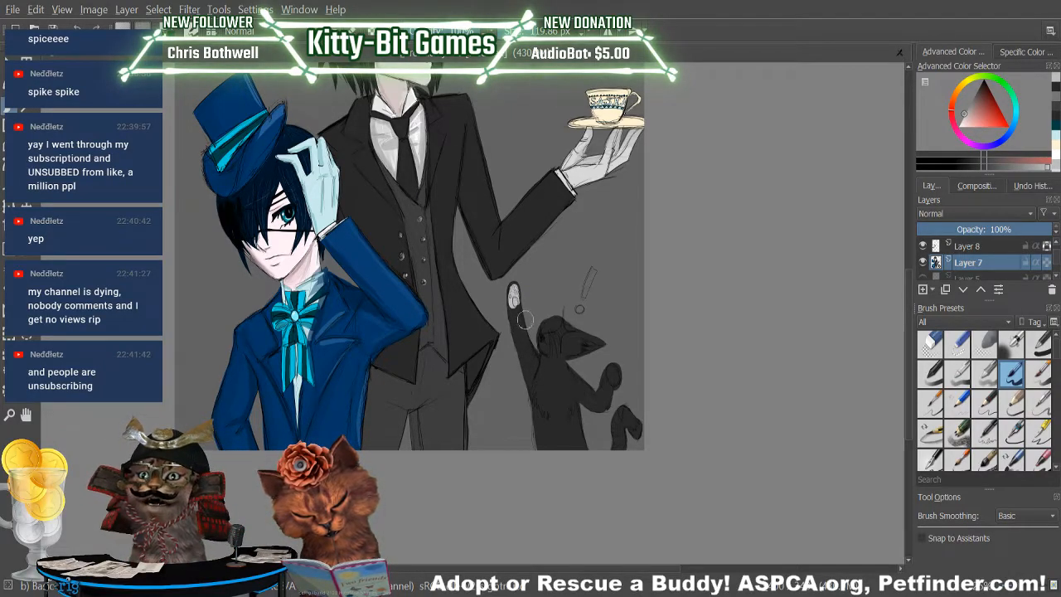
{"action": "left_click_drag", "start_coordinate": [608, 378], "coordinate": [615, 380]}
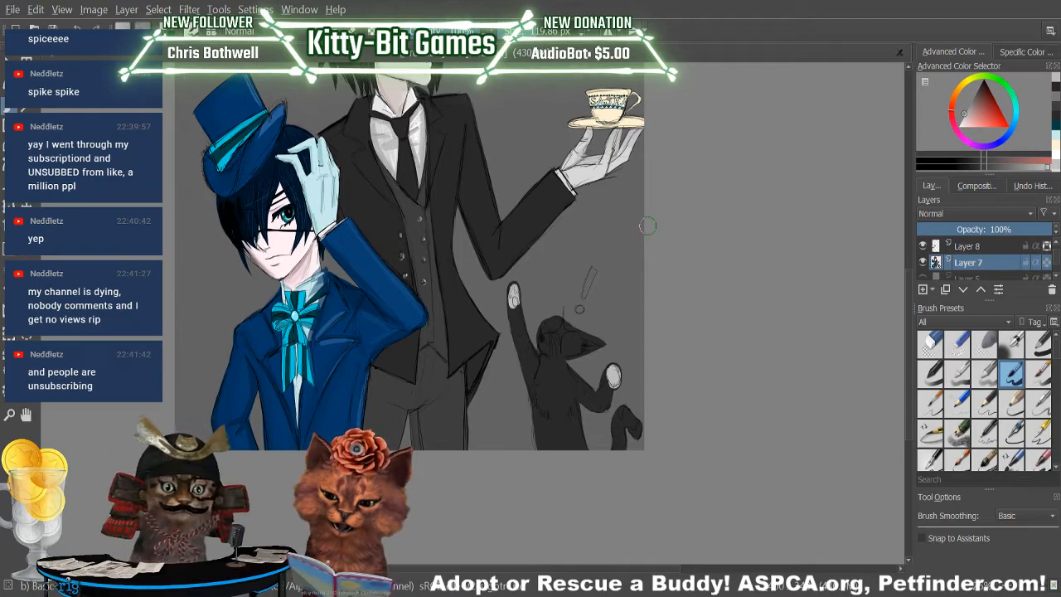
Paint a light grey muzzle and a jagged-edged chest patch on the black cat.
{"action": "left_click_drag", "start_coordinate": [544, 348], "coordinate": [539, 382]}
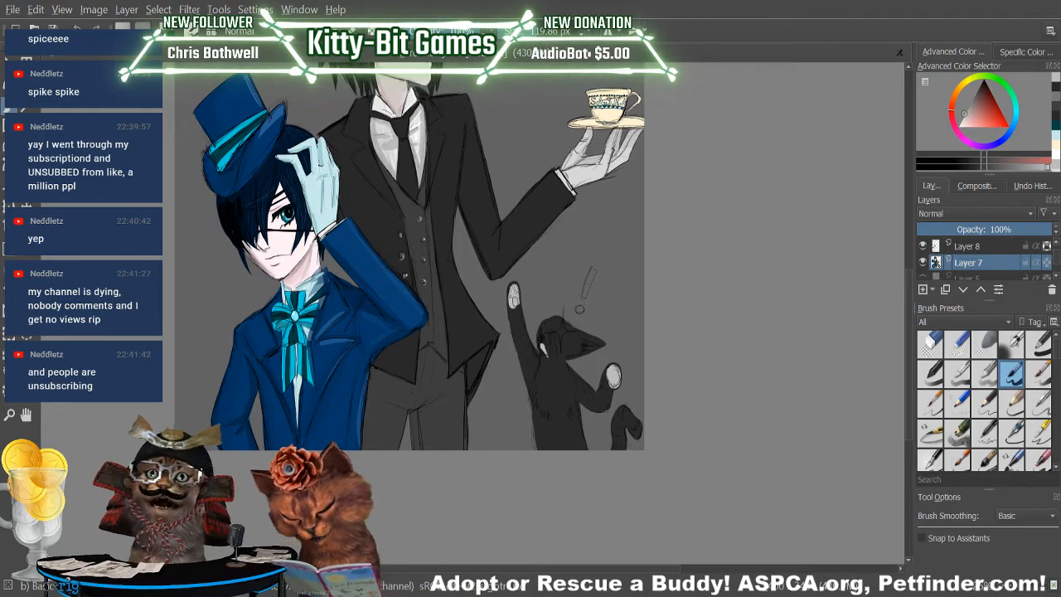
{"action": "mouse_move", "coordinate": [547, 360]}
{"action": "left_mouse_down"}
{"action": "mouse_move", "coordinate": [544, 384]}
{"action": "mouse_move", "coordinate": [561, 384]}
{"action": "mouse_move", "coordinate": [554, 413]}
{"action": "left_mouse_up"}
{"action": "left_click_drag", "start_coordinate": [562, 372], "coordinate": [561, 379]}
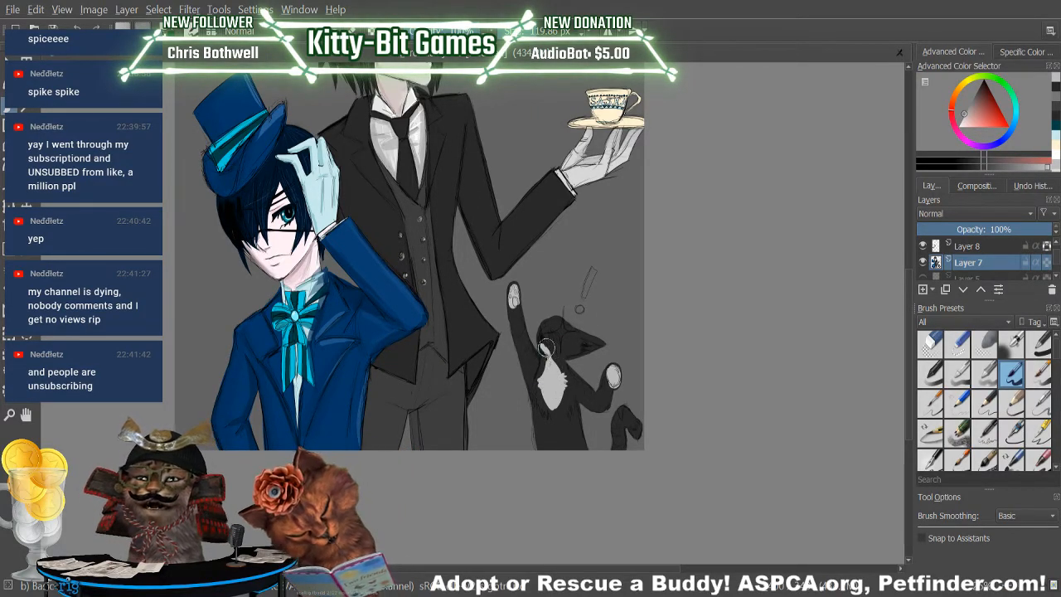
Choose a pale yellow and paint a four-pointed sparkle over the cat's eye.
{"action": "left_click", "coordinate": [968, 81]}
{"action": "left_click_drag", "start_coordinate": [990, 121], "coordinate": [975, 135]}
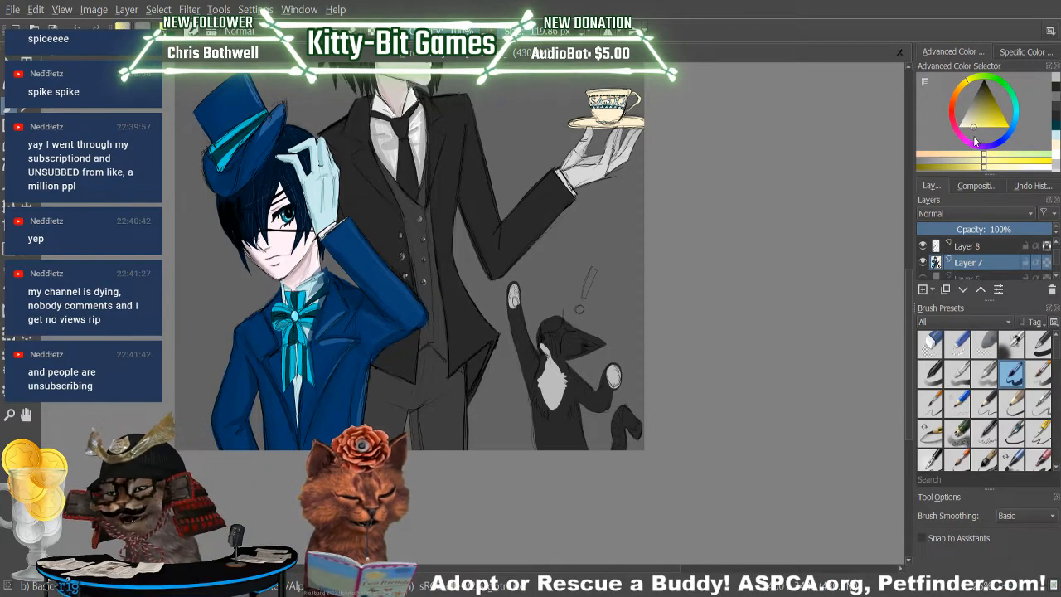
{"action": "mouse_move", "coordinate": [558, 333]}
{"action": "left_mouse_down"}
{"action": "mouse_move", "coordinate": [561, 323]}
{"action": "mouse_move", "coordinate": [560, 338]}
{"action": "left_mouse_up"}
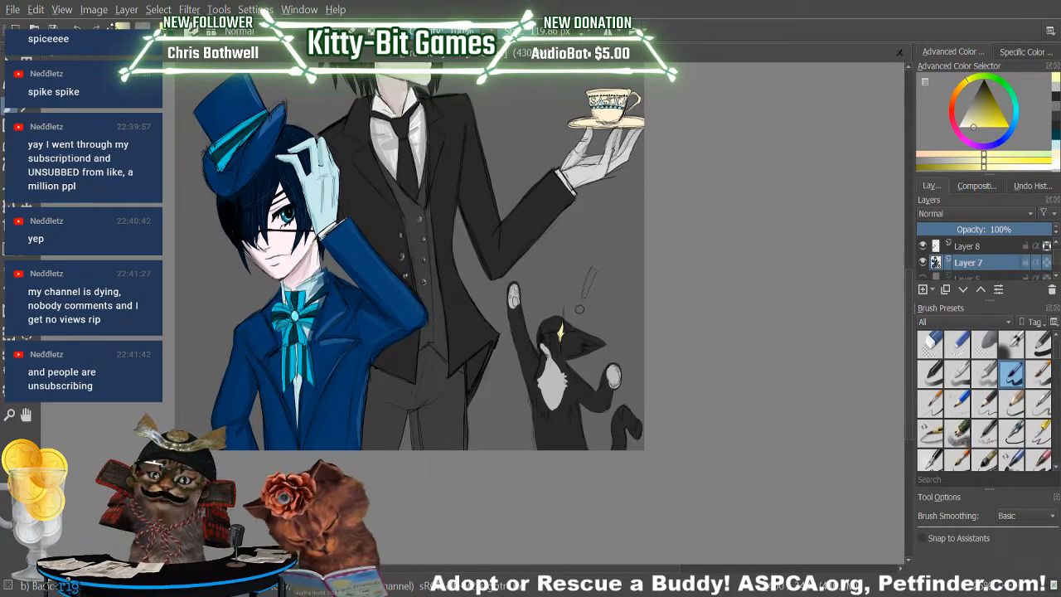
{"action": "left_click_drag", "start_coordinate": [561, 329], "coordinate": [567, 331]}
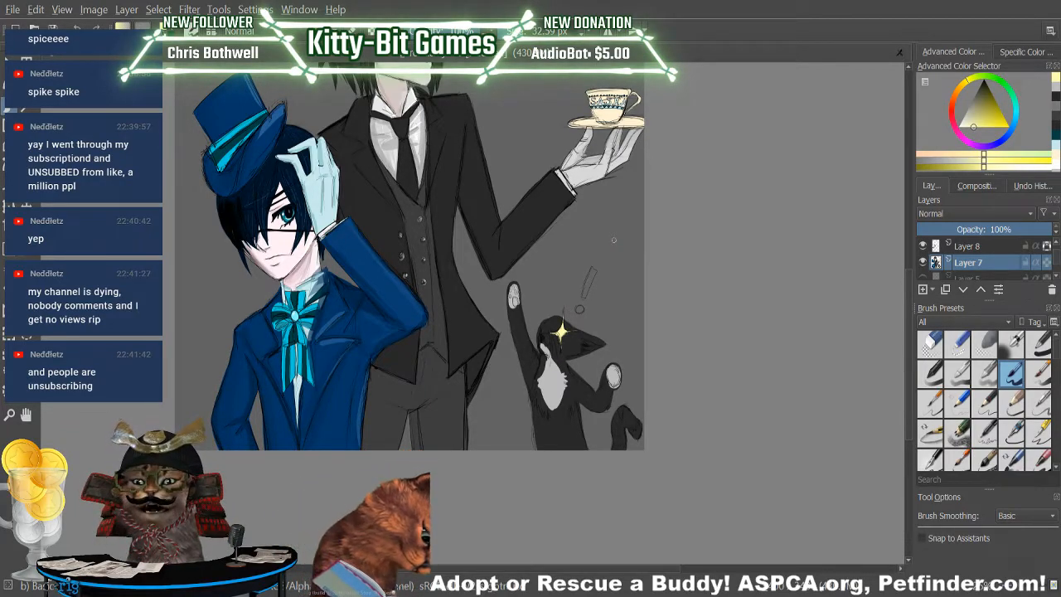
Paint the cat's nose and mouth pink and choose a dark purple for shading them.
{"action": "left_click", "coordinate": [974, 126]}
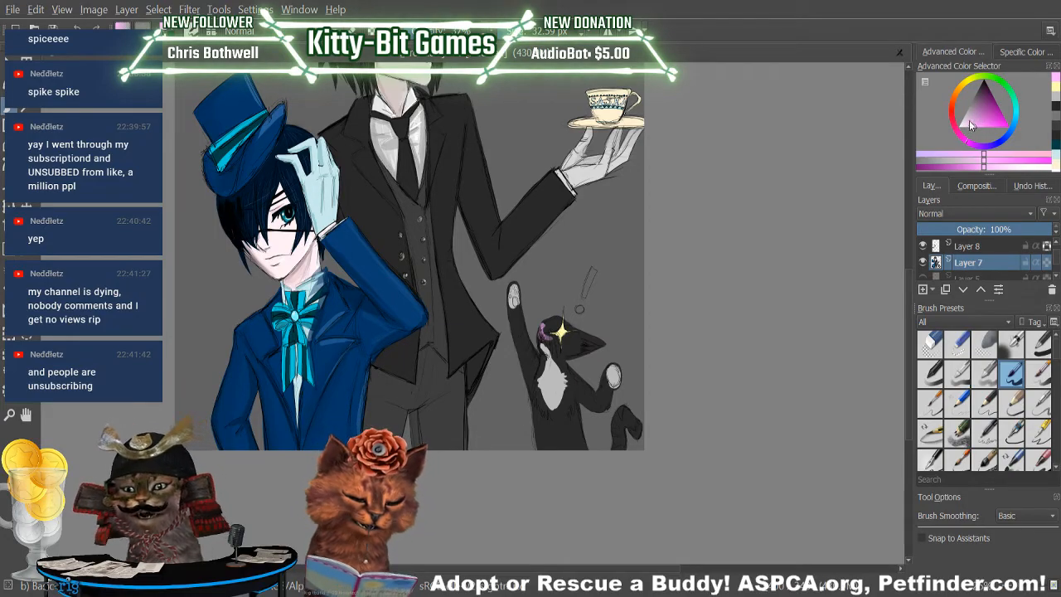
{"action": "left_click", "coordinate": [979, 95]}
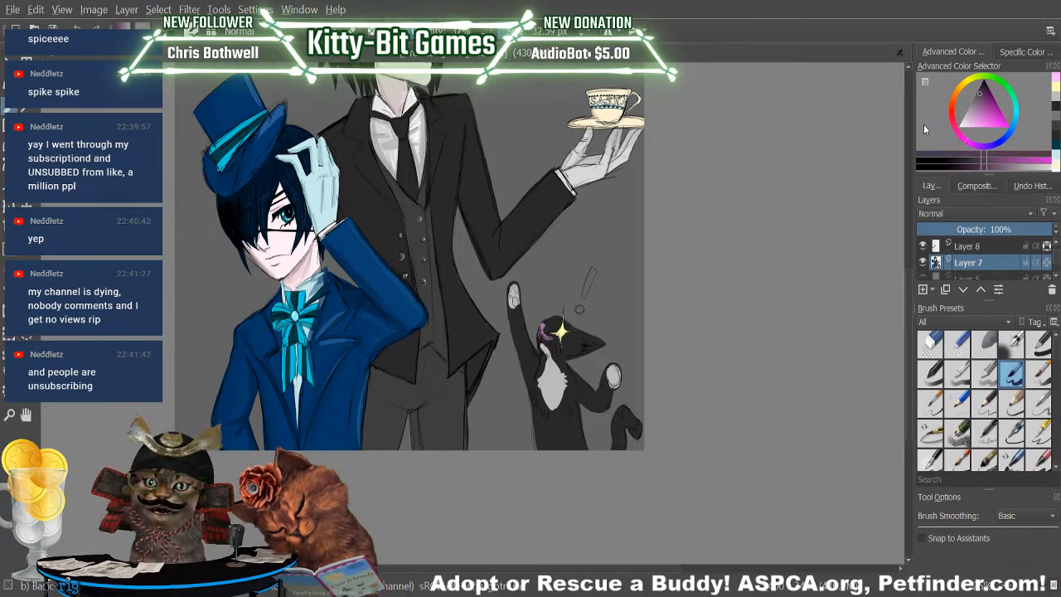
Sample light grey from the cat's chest, paint the paw beside its tail, and extend the grey patch down the belly.
{"action": "left_click", "coordinate": [32, 253]}
{"action": "left_click", "coordinate": [548, 377]}
{"action": "left_click", "coordinate": [20, 108]}
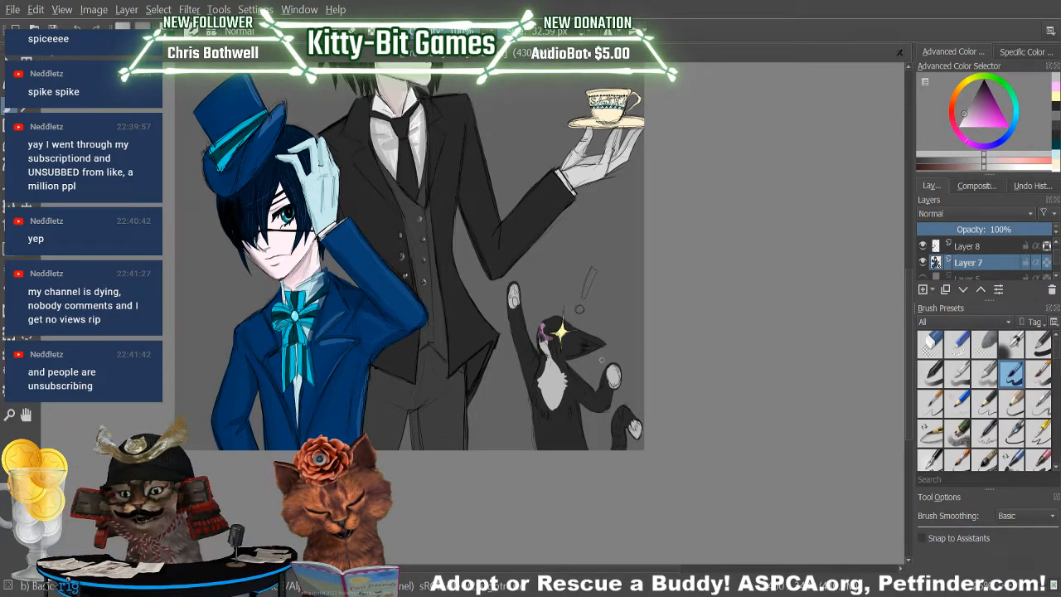
{"action": "key", "text": "e"}
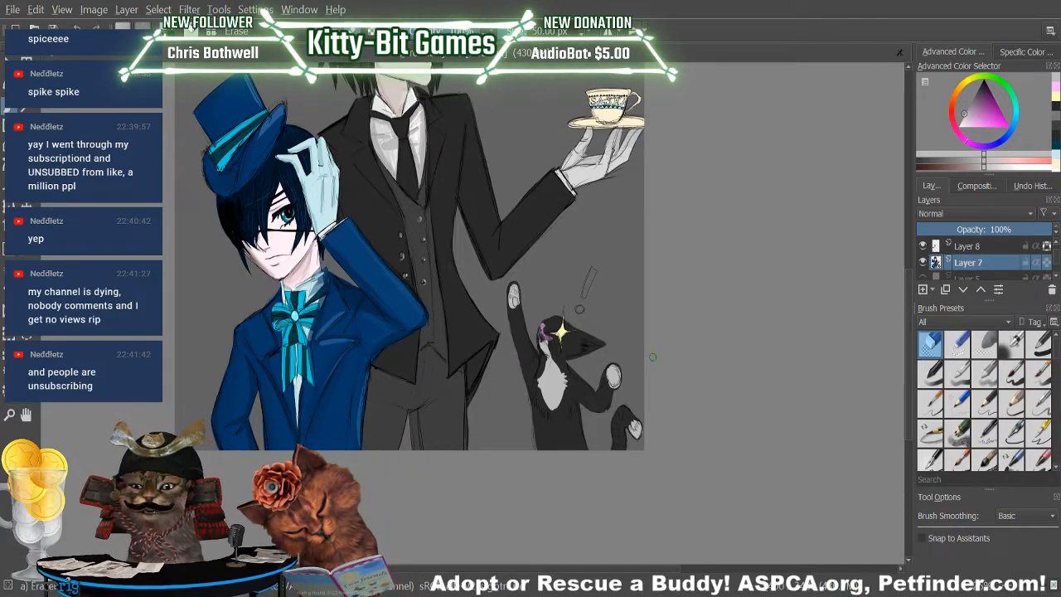
{"action": "key", "text": "slash"}
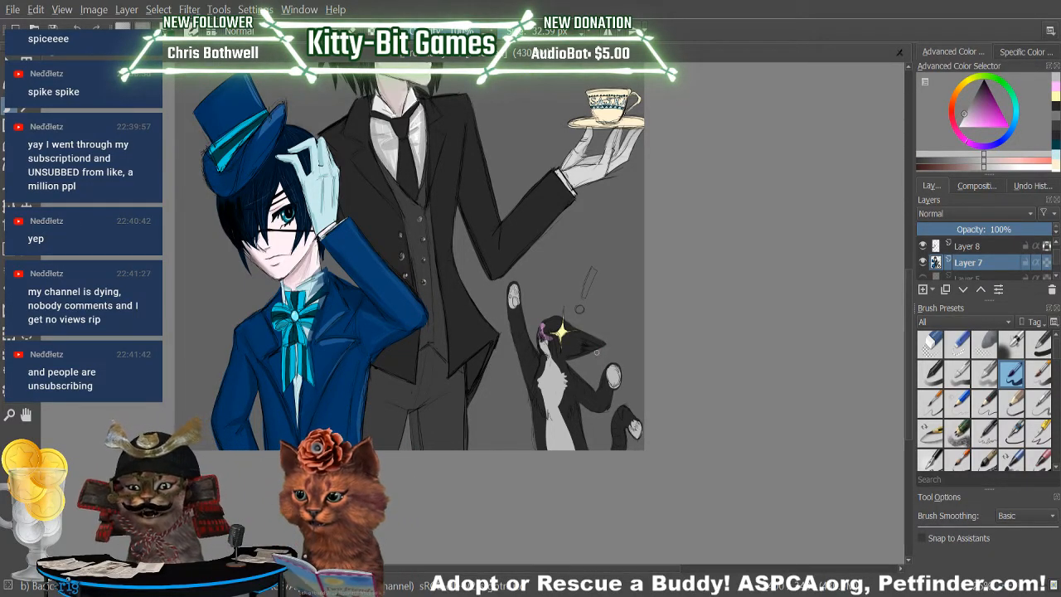
Rework the cat's nose and mouth with light pink, a deeper rose and a dark shade, finishing with light pink.
{"action": "left_click", "coordinate": [1055, 87]}
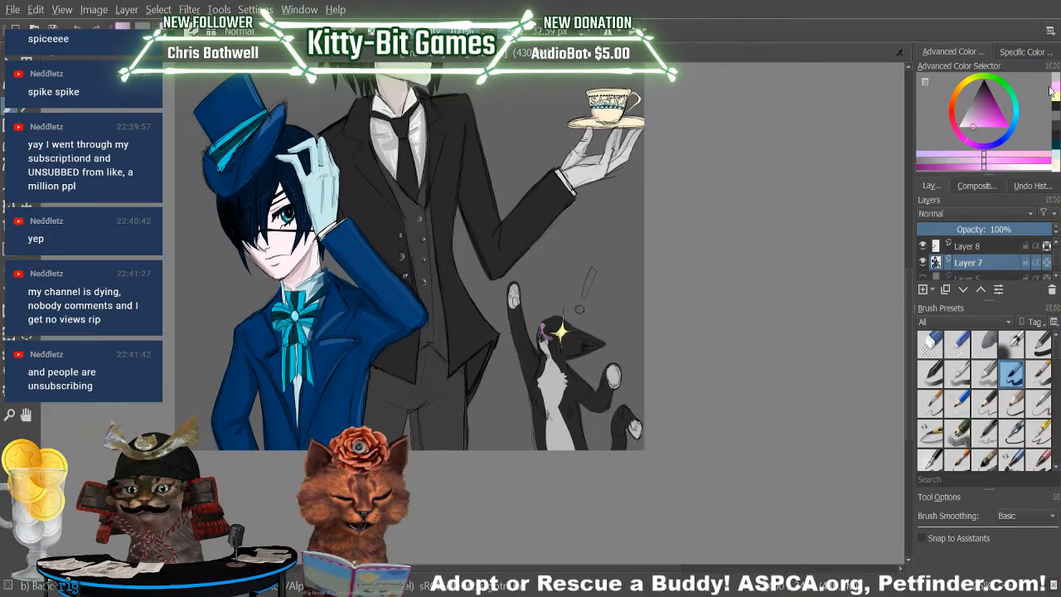
{"action": "left_click_drag", "start_coordinate": [544, 330], "coordinate": [544, 334]}
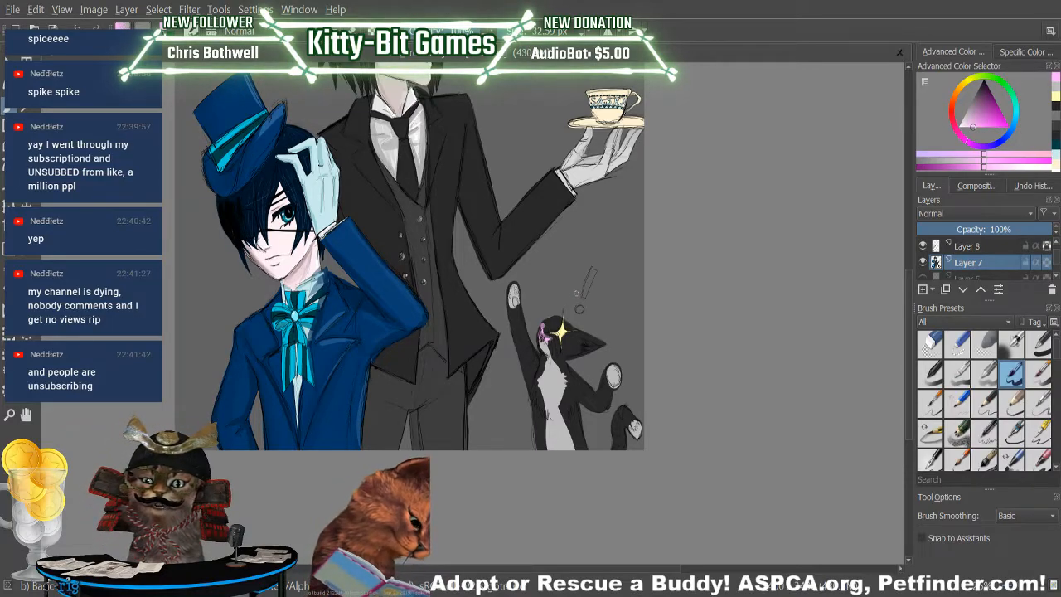
{"action": "left_click", "coordinate": [956, 127]}
{"action": "left_click", "coordinate": [957, 162]}
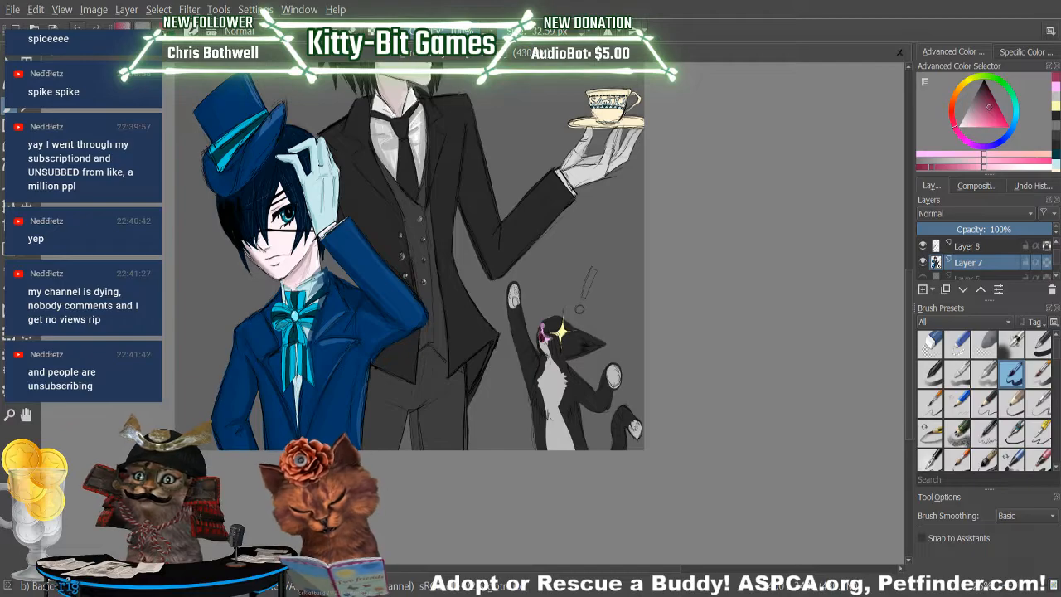
{"action": "left_click_drag", "start_coordinate": [990, 104], "coordinate": [983, 87]}
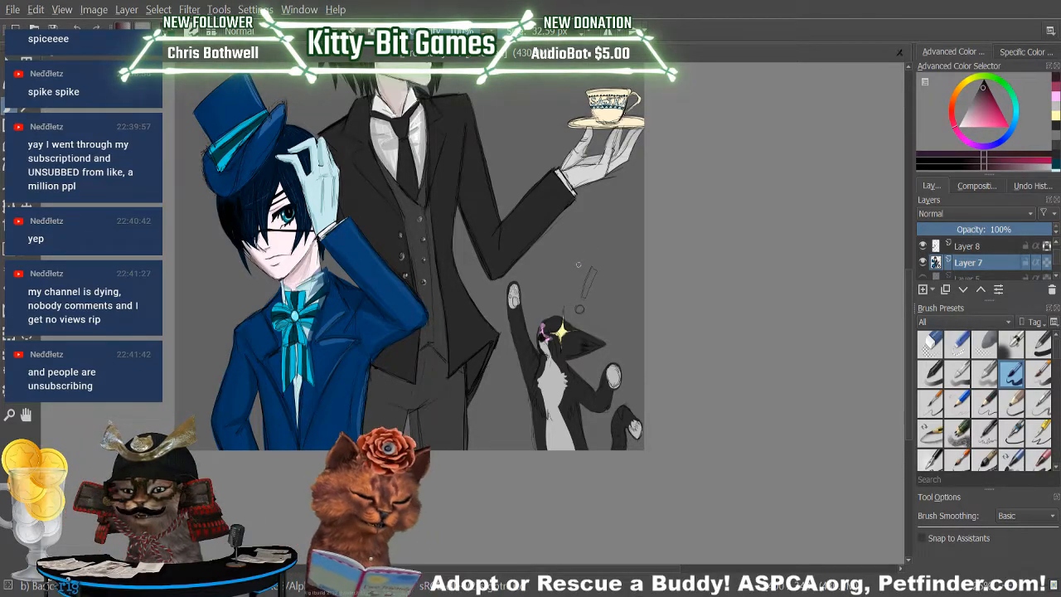
{"action": "left_click", "coordinate": [1055, 100]}
{"action": "left_click_drag", "start_coordinate": [542, 323], "coordinate": [541, 331]}
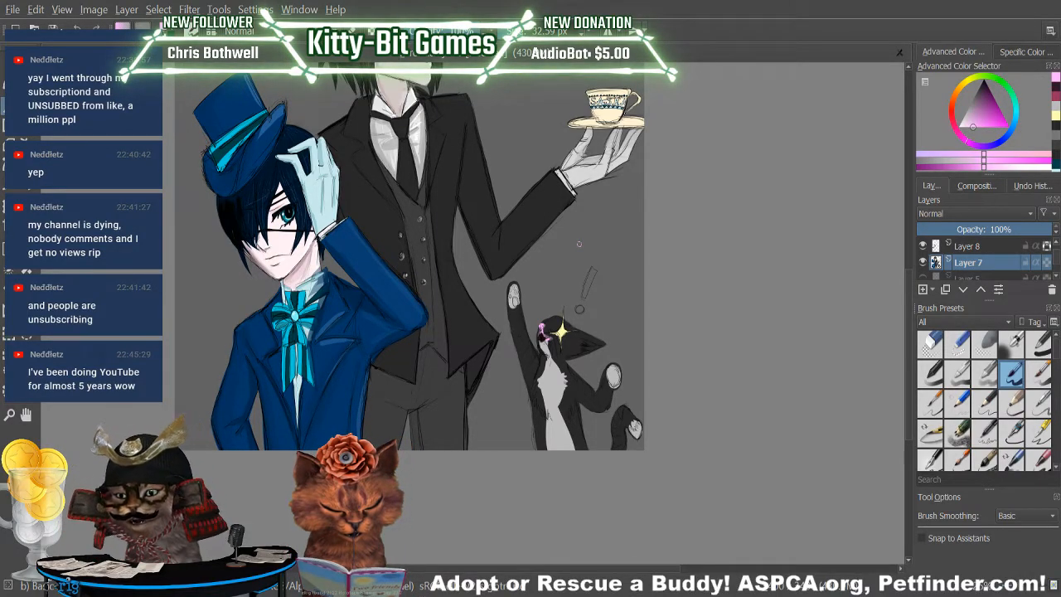
Sample light grey from the cat's muzzle and touch up the fur below its mouth with the brush.
{"action": "key", "text": "slash"}
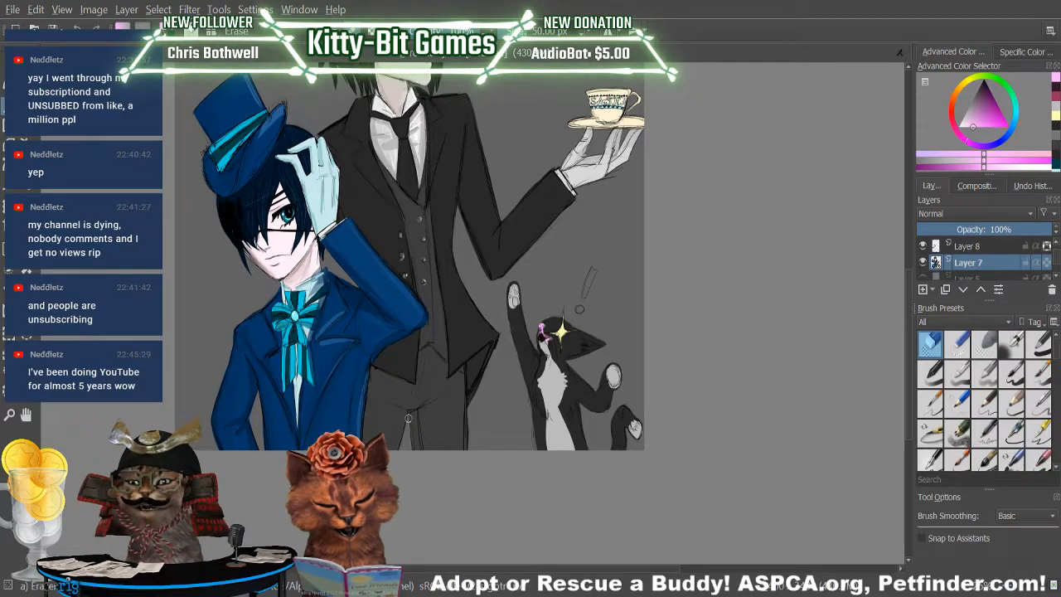
{"action": "left_click", "coordinate": [1011, 373]}
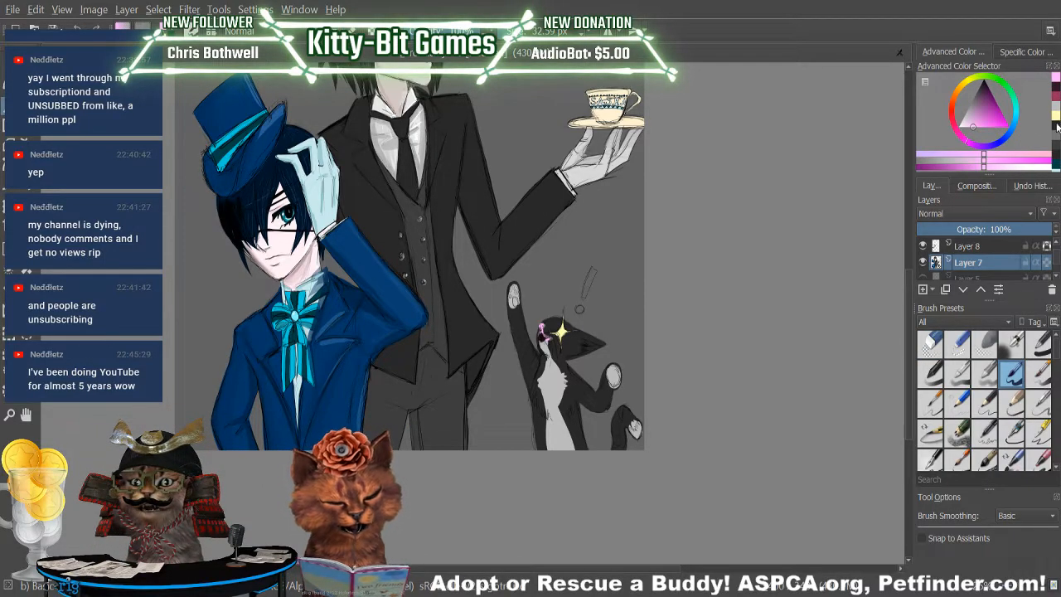
{"action": "key", "text": "p"}
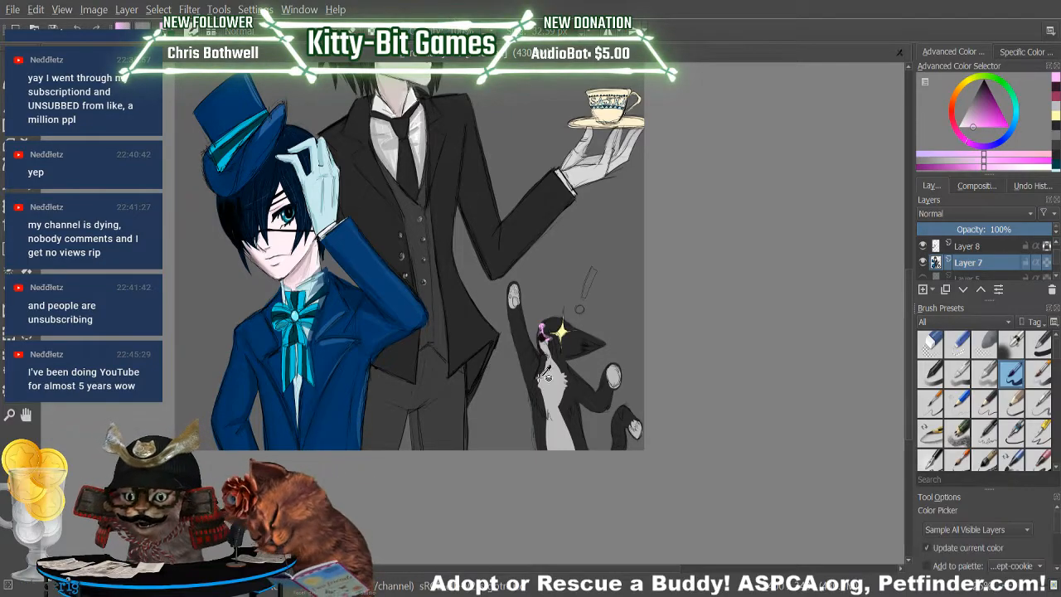
{"action": "left_click", "coordinate": [543, 364]}
{"action": "key", "text": "b"}
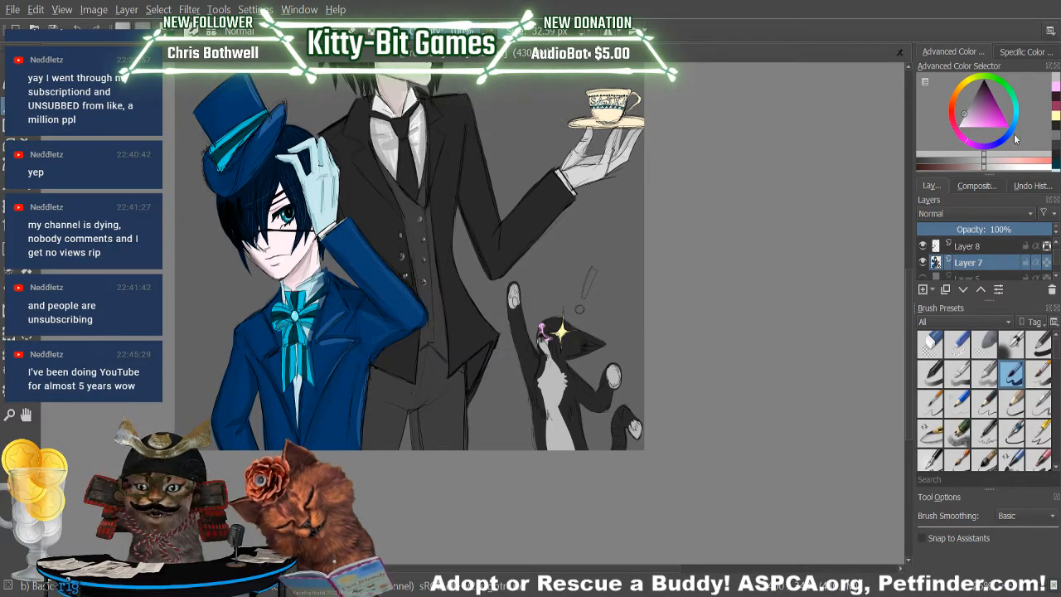
Refine the cat's mouth with rose and dark tones, including a dark grey sampled from its fur.
{"action": "left_click", "coordinate": [1054, 107]}
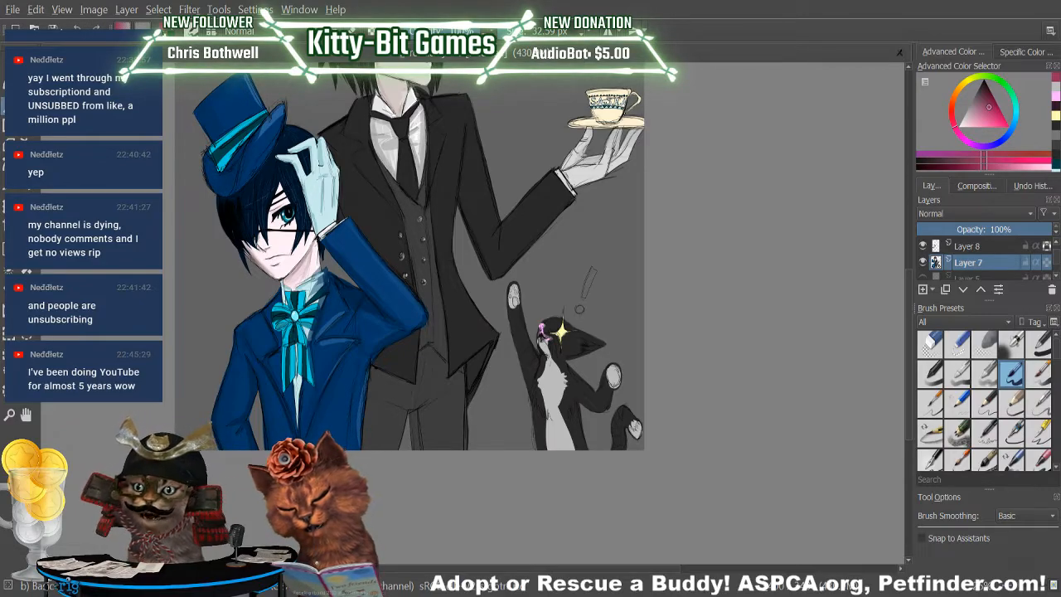
{"action": "left_click", "coordinate": [1056, 107]}
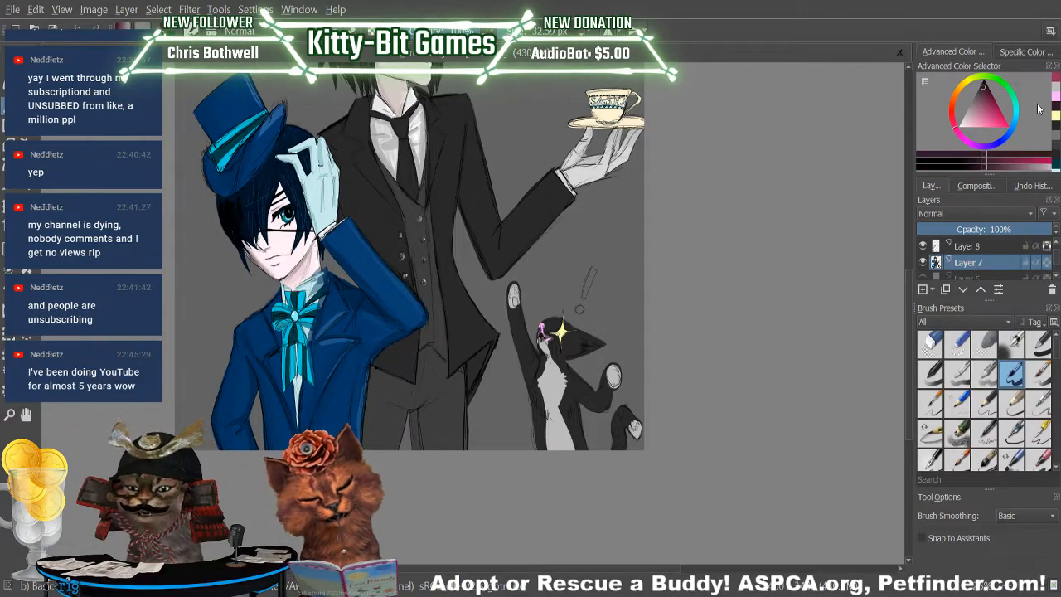
{"action": "key", "text": "p"}
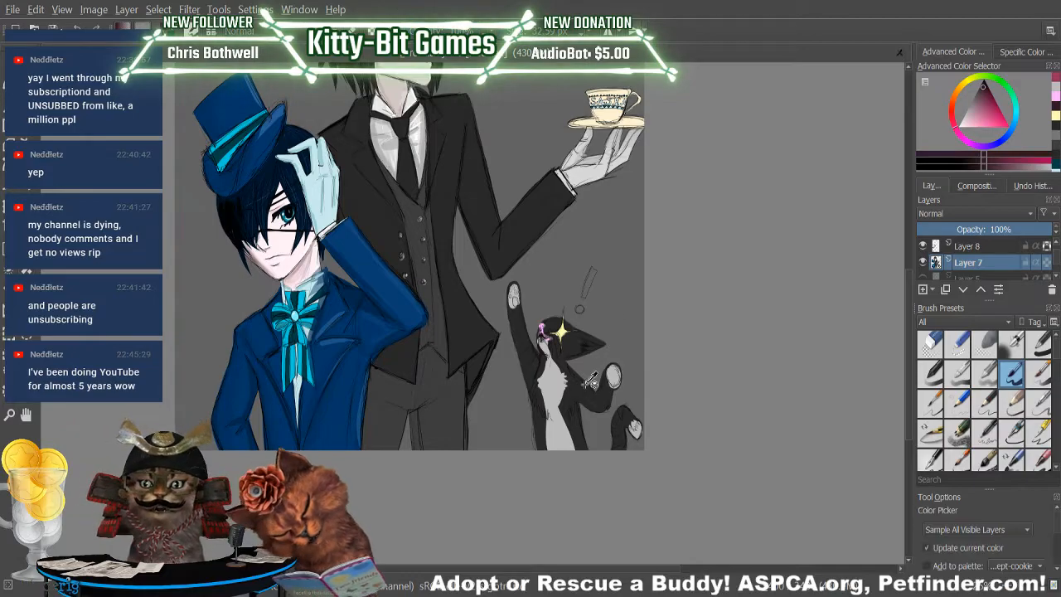
{"action": "key", "text": "b"}
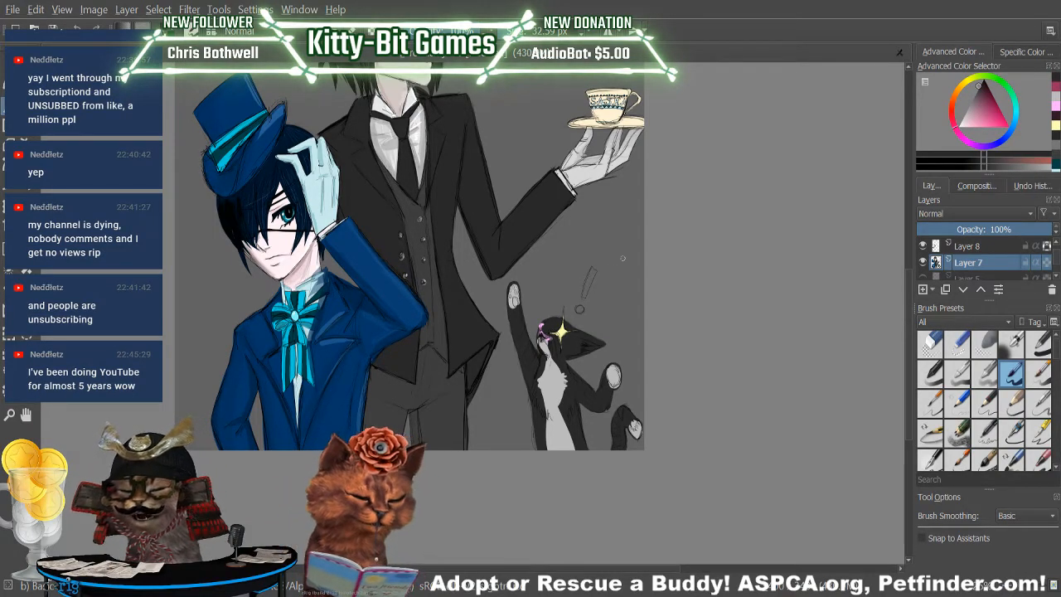
Extend the lower and left points of the sparkle on the cat's eye in pale yellow.
{"action": "key", "text": "ctrl+plus"}
{"action": "key", "text": "ctrl+plus"}
{"action": "key", "text": "ctrl+plus"}
{"action": "key", "text": "ctrl+plus"}
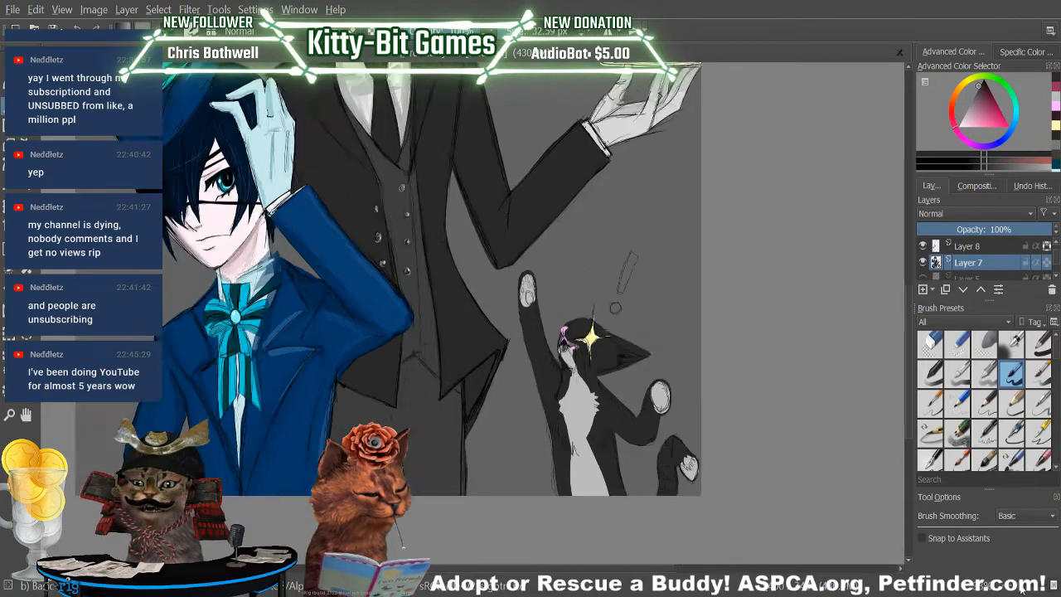
{"action": "left_click_drag", "start_coordinate": [512, 569], "coordinate": [570, 568]}
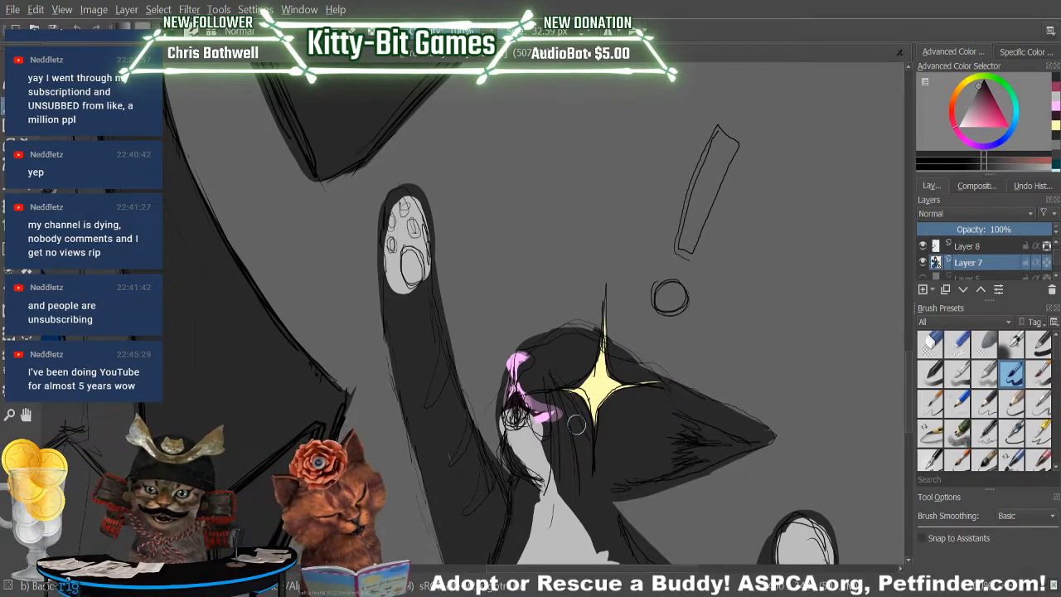
{"action": "left_click", "coordinate": [1055, 125]}
{"action": "left_click_drag", "start_coordinate": [595, 408], "coordinate": [593, 467]}
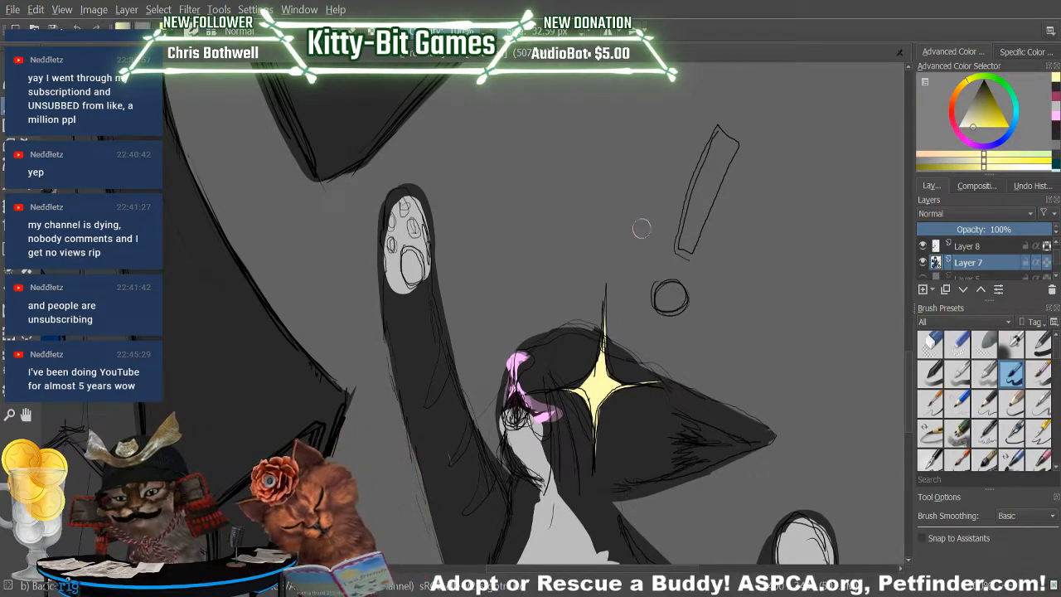
{"action": "left_click_drag", "start_coordinate": [571, 388], "coordinate": [527, 386]}
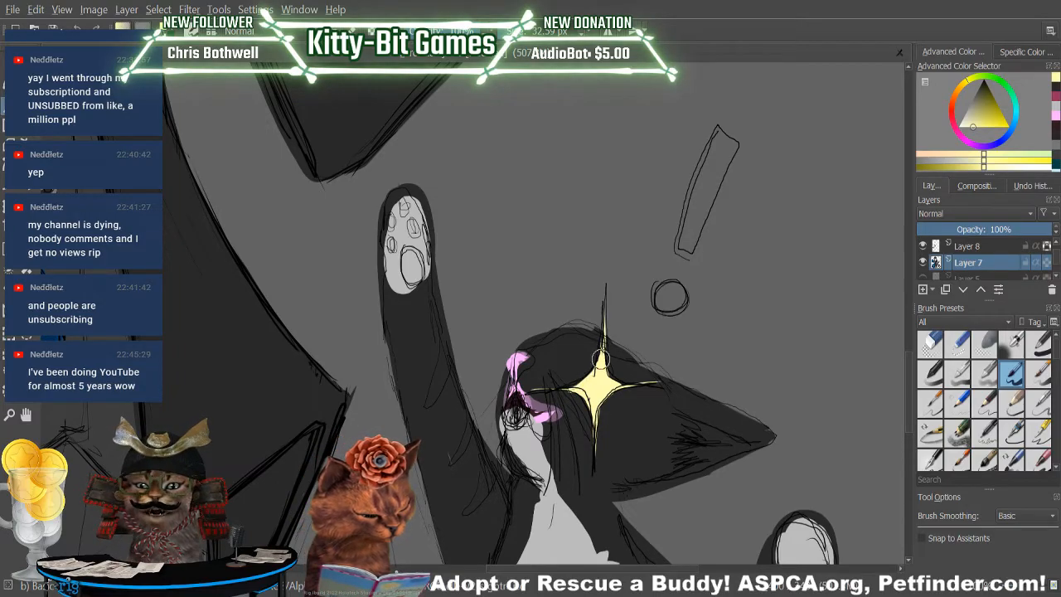
Trim the pink around the cat's nose and mouth with dark grey and restore the mouth's corner in pink.
{"action": "left_click", "coordinate": [1055, 89]}
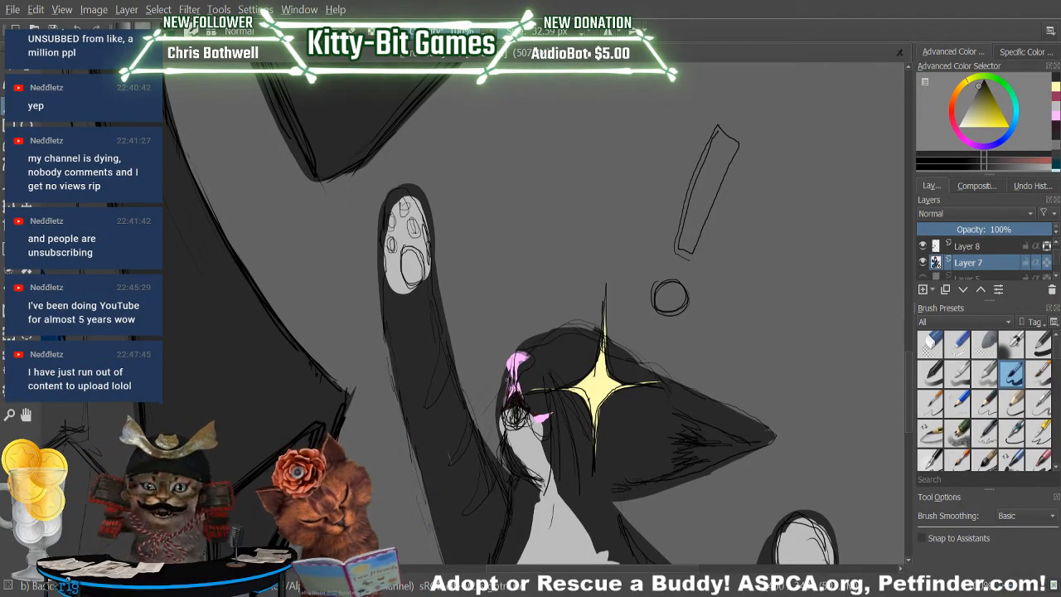
{"action": "left_click_drag", "start_coordinate": [512, 394], "coordinate": [512, 383]}
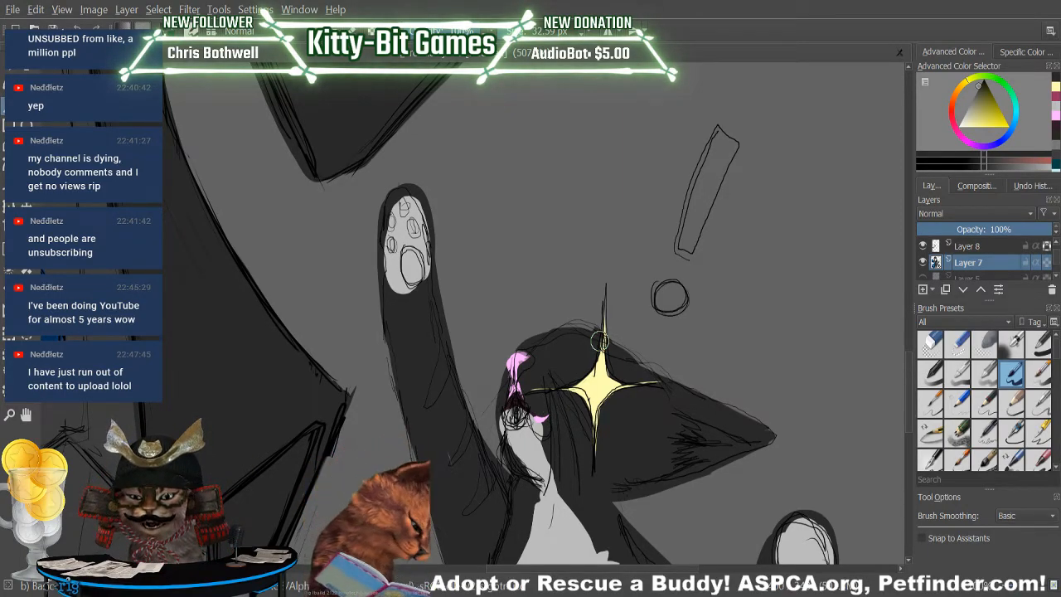
{"action": "left_click", "coordinate": [1053, 117]}
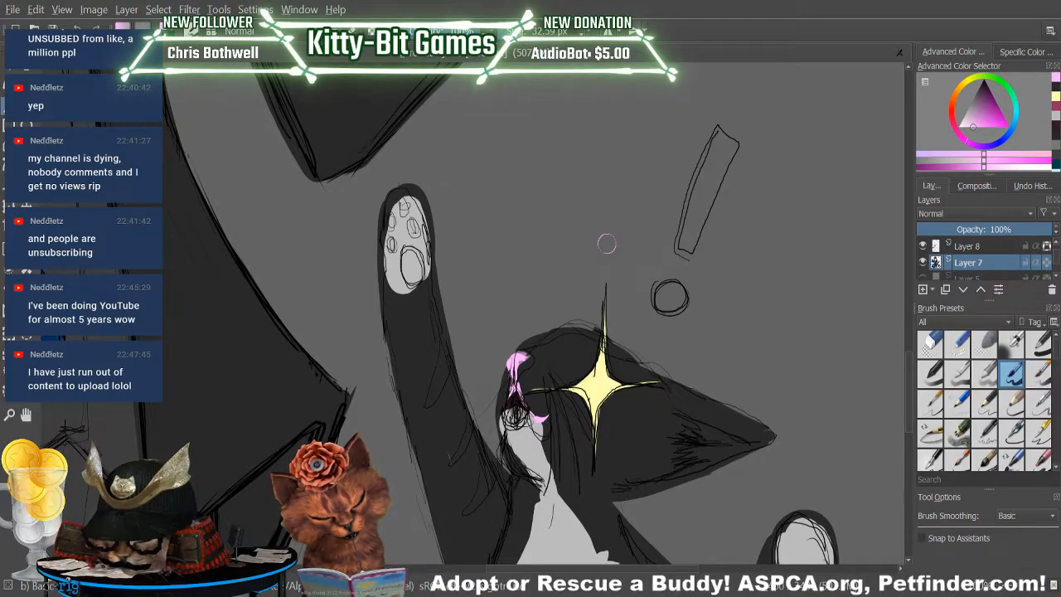
Fill the dot and the stem of the exclamation mark above the cat with pale yellow.
{"action": "left_click", "coordinate": [1057, 97]}
{"action": "left_click_drag", "start_coordinate": [665, 300], "coordinate": [675, 292]}
{"action": "mouse_move", "coordinate": [697, 196]}
{"action": "left_mouse_down"}
{"action": "mouse_move", "coordinate": [684, 241]}
{"action": "mouse_move", "coordinate": [745, 93]}
{"action": "mouse_move", "coordinate": [690, 206]}
{"action": "mouse_move", "coordinate": [686, 225]}
{"action": "mouse_move", "coordinate": [738, 123]}
{"action": "mouse_move", "coordinate": [722, 159]}
{"action": "mouse_move", "coordinate": [720, 135]}
{"action": "mouse_move", "coordinate": [739, 141]}
{"action": "mouse_move", "coordinate": [693, 257]}
{"action": "left_mouse_up"}
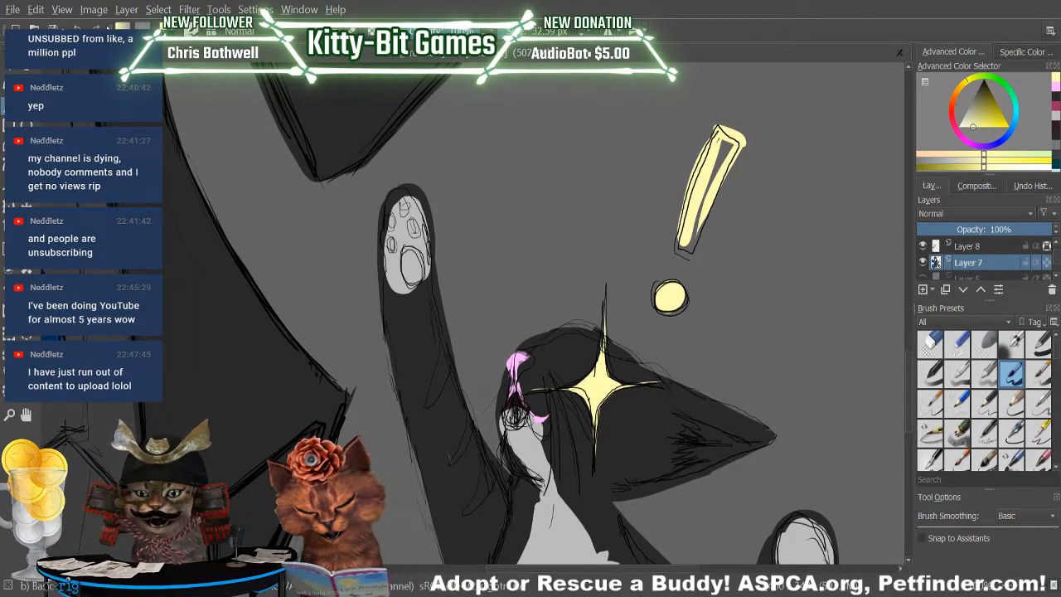
Undo the stem's fill and repaint the exclamation mark's stem in pale yellow, flaring wider towards its upper end.
{"action": "key", "text": "ctrl+z"}
{"action": "key", "text": "ctrl+z"}
{"action": "mouse_move", "coordinate": [687, 241]}
{"action": "left_mouse_down"}
{"action": "mouse_move", "coordinate": [706, 129]}
{"action": "mouse_move", "coordinate": [756, 176]}
{"action": "mouse_move", "coordinate": [735, 177]}
{"action": "mouse_move", "coordinate": [688, 247]}
{"action": "left_mouse_up"}
{"action": "mouse_move", "coordinate": [732, 173]}
{"action": "left_mouse_down"}
{"action": "mouse_move", "coordinate": [690, 248]}
{"action": "mouse_move", "coordinate": [713, 140]}
{"action": "mouse_move", "coordinate": [701, 145]}
{"action": "mouse_move", "coordinate": [731, 170]}
{"action": "mouse_move", "coordinate": [716, 166]}
{"action": "mouse_move", "coordinate": [711, 207]}
{"action": "left_mouse_up"}
{"action": "mouse_move", "coordinate": [705, 136]}
{"action": "left_mouse_down"}
{"action": "mouse_move", "coordinate": [688, 225]}
{"action": "mouse_move", "coordinate": [686, 207]}
{"action": "left_mouse_up"}
{"action": "mouse_move", "coordinate": [698, 243]}
{"action": "left_mouse_down"}
{"action": "mouse_move", "coordinate": [746, 163]}
{"action": "mouse_move", "coordinate": [729, 152]}
{"action": "mouse_move", "coordinate": [756, 160]}
{"action": "mouse_move", "coordinate": [736, 137]}
{"action": "left_mouse_up"}
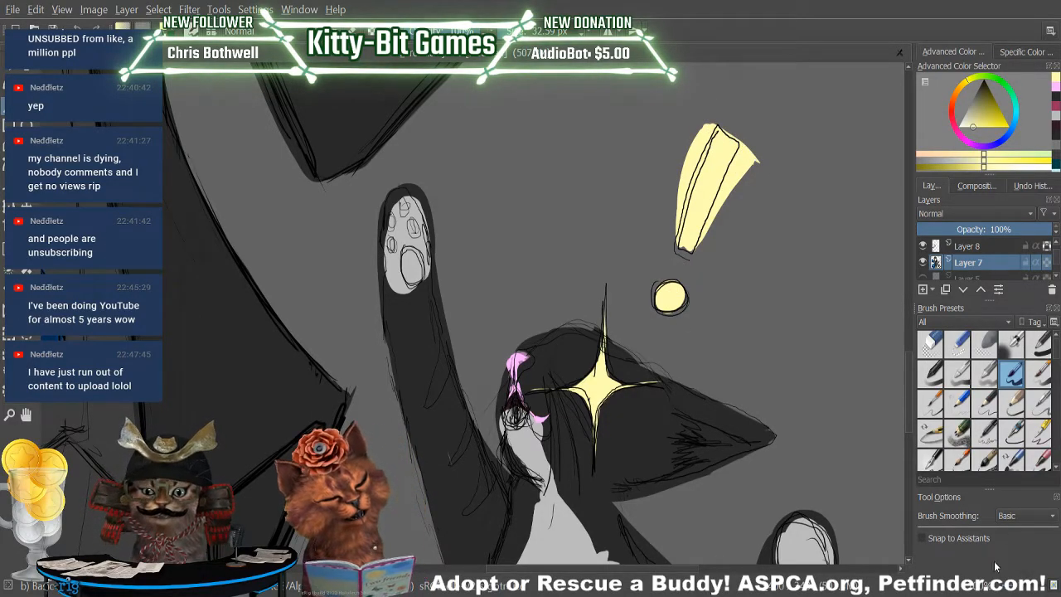
Draw a small dark grey smiley face on the exclamation mark's dot with a brush of about 10 px.
{"action": "key", "text": "plus"}
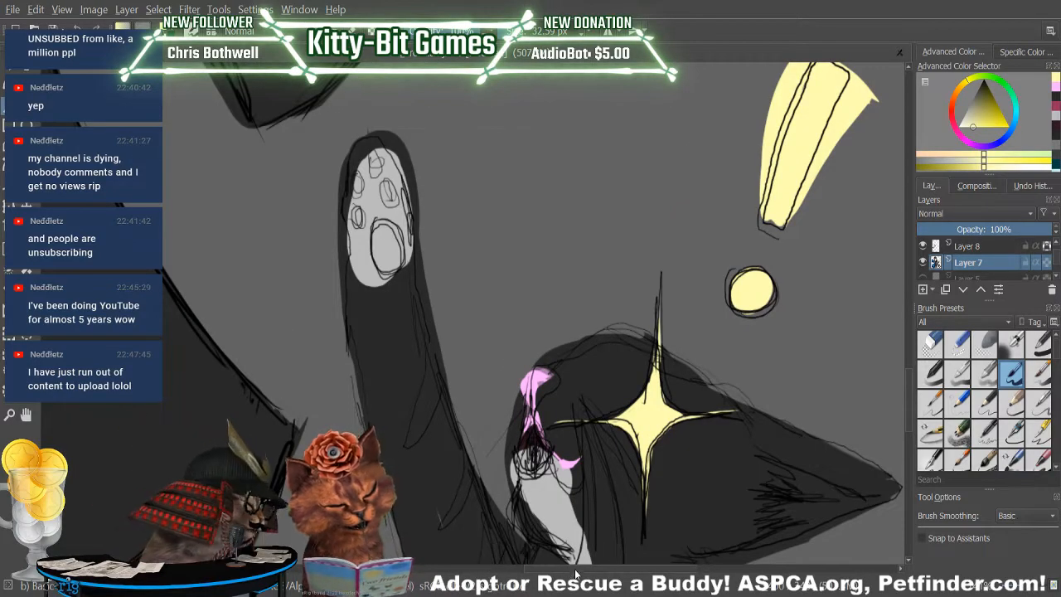
{"action": "left_click_drag", "start_coordinate": [570, 569], "coordinate": [622, 568]}
{"action": "left_click", "coordinate": [1055, 97]}
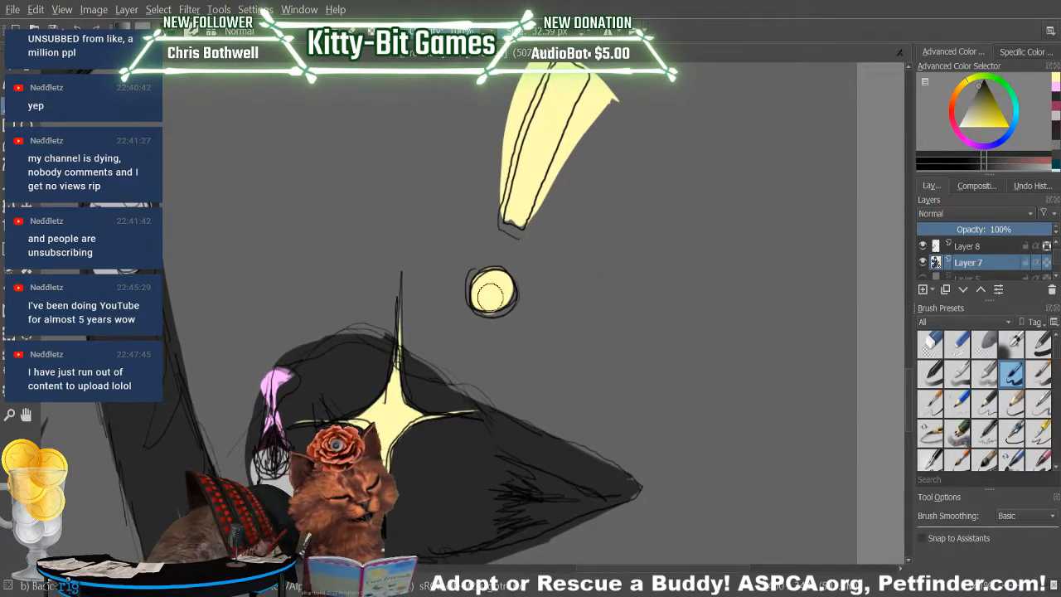
{"action": "left_click", "coordinate": [519, 31]}
{"action": "mouse_move", "coordinate": [486, 280]}
{"action": "left_mouse_down"}
{"action": "mouse_move", "coordinate": [497, 283]}
{"action": "mouse_move", "coordinate": [489, 298]}
{"action": "mouse_move", "coordinate": [506, 303]}
{"action": "left_mouse_up"}
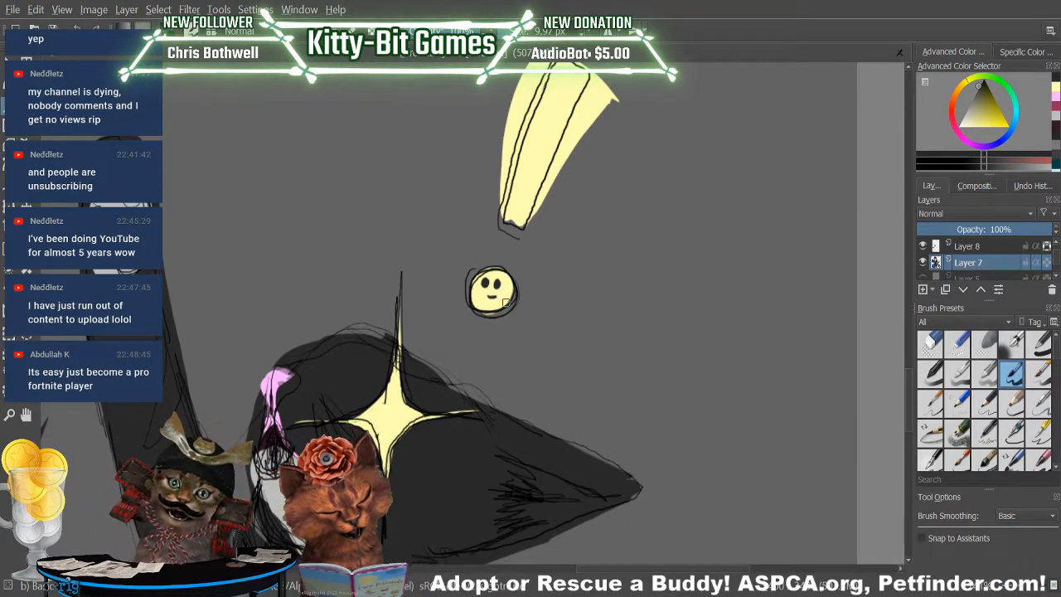
Hand-letter a large capital A in black with a 4 px sketching brush on the background beside the butler's head.
{"action": "mouse_move", "coordinate": [1022, 589]}
{"action": "left_mouse_down"}
{"action": "mouse_move", "coordinate": [998, 588]}
{"action": "mouse_move", "coordinate": [1015, 589]}
{"action": "left_mouse_up"}
{"action": "left_click_drag", "start_coordinate": [602, 571], "coordinate": [491, 587]}
{"action": "left_click_drag", "start_coordinate": [907, 324], "coordinate": [886, 198]}
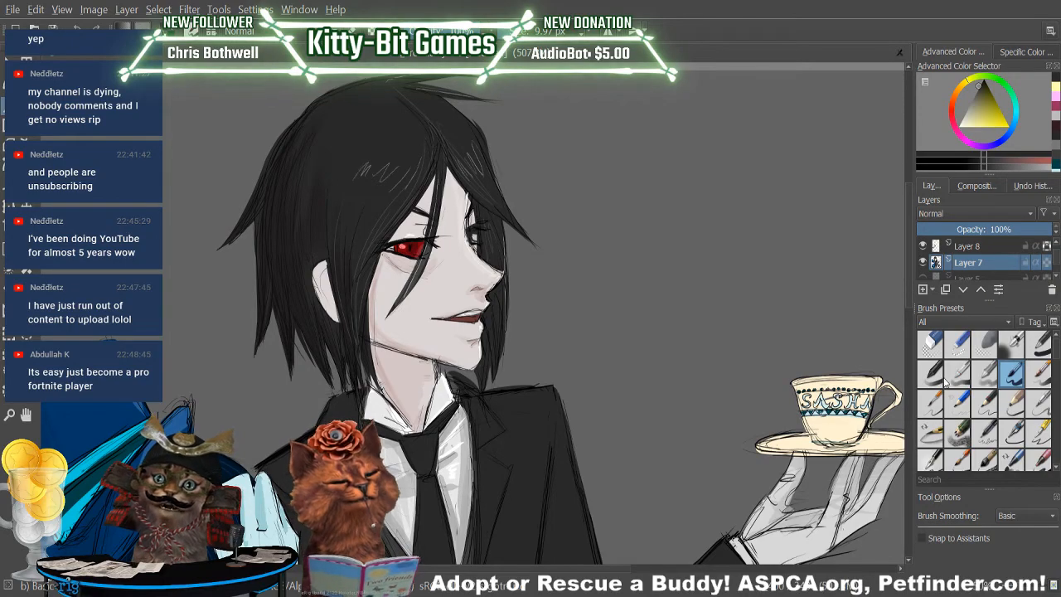
{"action": "left_click", "coordinate": [971, 170]}
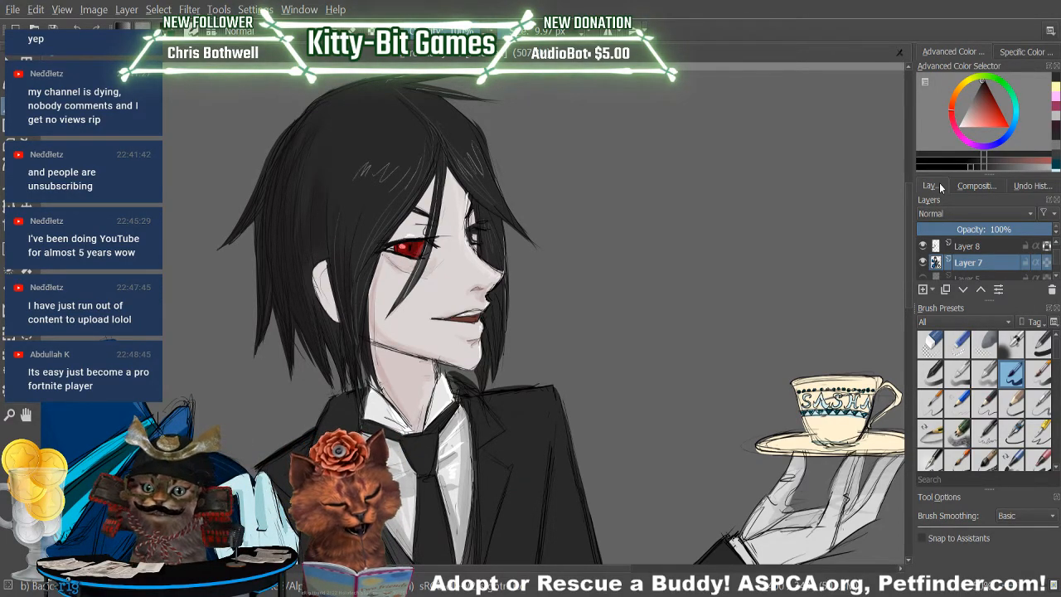
{"action": "mouse_move", "coordinate": [632, 218]}
{"action": "left_mouse_down"}
{"action": "mouse_move", "coordinate": [633, 194]}
{"action": "mouse_move", "coordinate": [652, 221]}
{"action": "left_mouse_up"}
{"action": "key", "text": "ctrl+z"}
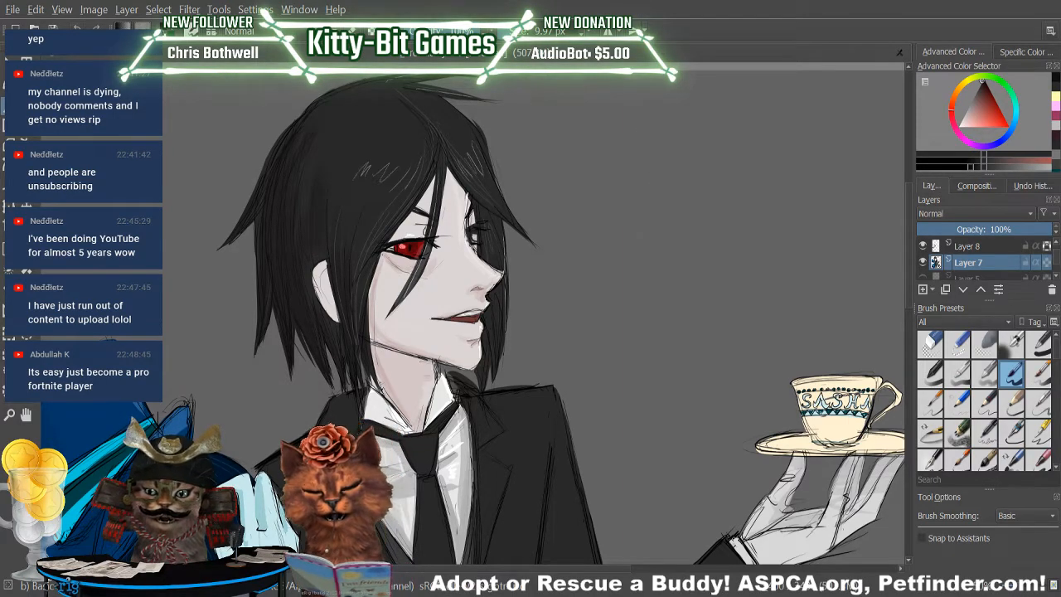
{"action": "scroll", "coordinate": [1055, 392], "scroll_direction": "down", "scroll_amount": 3}
{"action": "mouse_move", "coordinate": [1055, 393]}
{"action": "left_mouse_down"}
{"action": "mouse_move", "coordinate": [1056, 457]}
{"action": "mouse_move", "coordinate": [1057, 342]}
{"action": "mouse_move", "coordinate": [1058, 463]}
{"action": "mouse_move", "coordinate": [1058, 427]}
{"action": "left_mouse_up"}
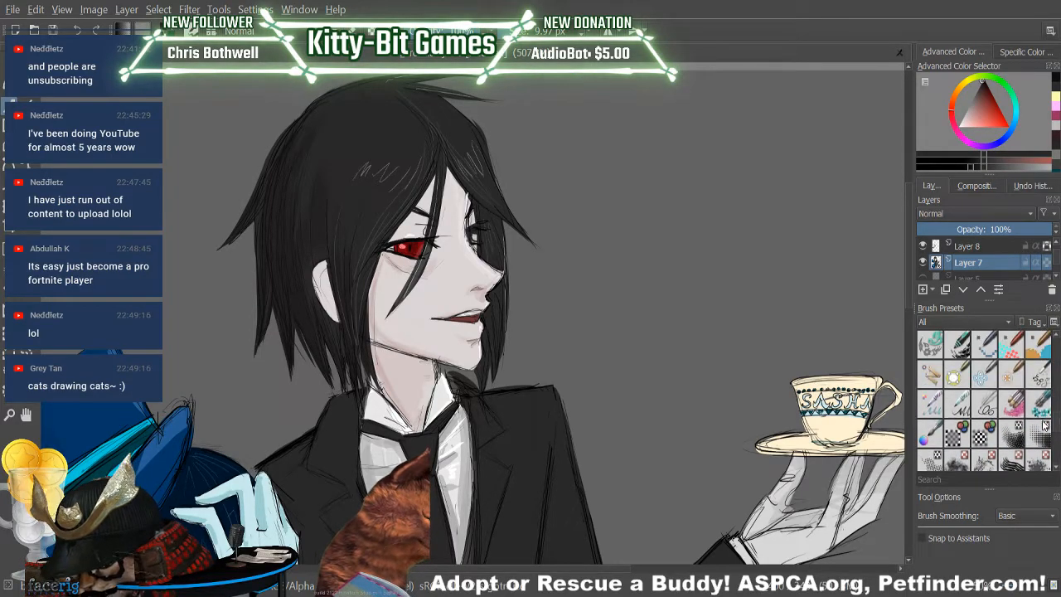
{"action": "left_click", "coordinate": [988, 406]}
{"action": "left_click_drag", "start_coordinate": [590, 262], "coordinate": [624, 272]}
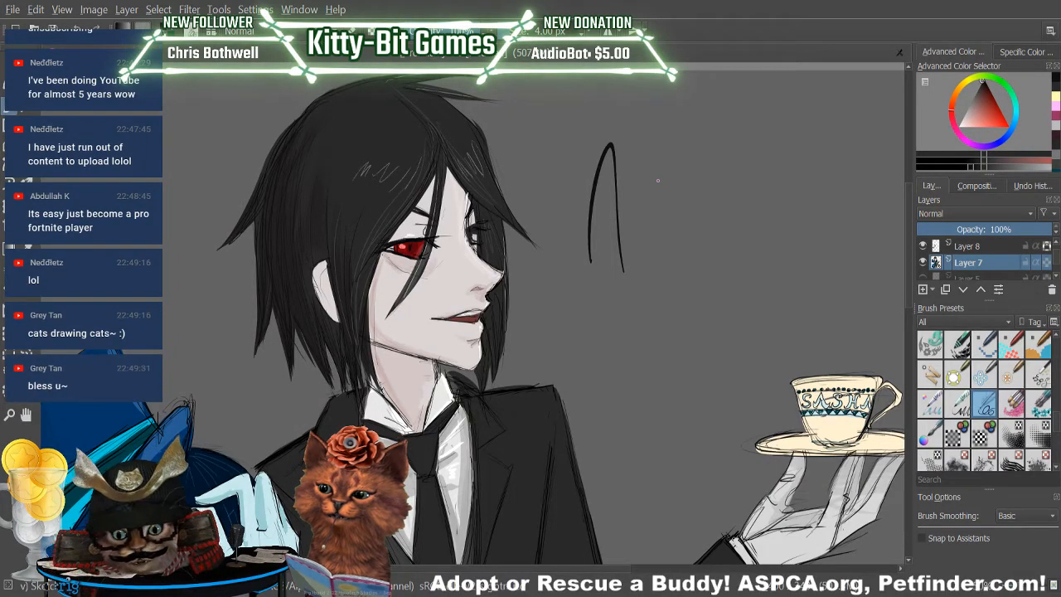
{"action": "left_click_drag", "start_coordinate": [588, 218], "coordinate": [639, 209]}
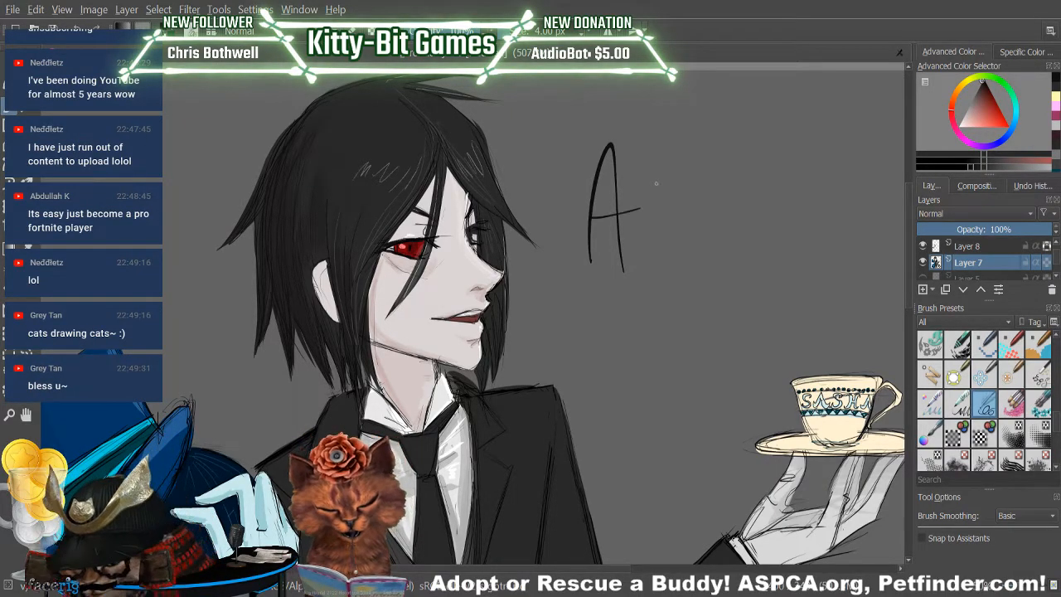
Complete the black hand lettering to read "Adopt a Cat", with "Cat" on a second line above the teacup.
{"action": "left_click_drag", "start_coordinate": [659, 154], "coordinate": [663, 257]}
{"action": "mouse_move", "coordinate": [663, 221]}
{"action": "left_mouse_down"}
{"action": "mouse_move", "coordinate": [667, 256]}
{"action": "mouse_move", "coordinate": [689, 223]}
{"action": "left_mouse_up"}
{"action": "left_click_drag", "start_coordinate": [704, 217], "coordinate": [706, 283]}
{"action": "left_click_drag", "start_coordinate": [705, 217], "coordinate": [707, 240]}
{"action": "mouse_move", "coordinate": [743, 188]}
{"action": "left_mouse_down"}
{"action": "mouse_move", "coordinate": [749, 240]}
{"action": "mouse_move", "coordinate": [752, 206]}
{"action": "mouse_move", "coordinate": [827, 225]}
{"action": "left_mouse_up"}
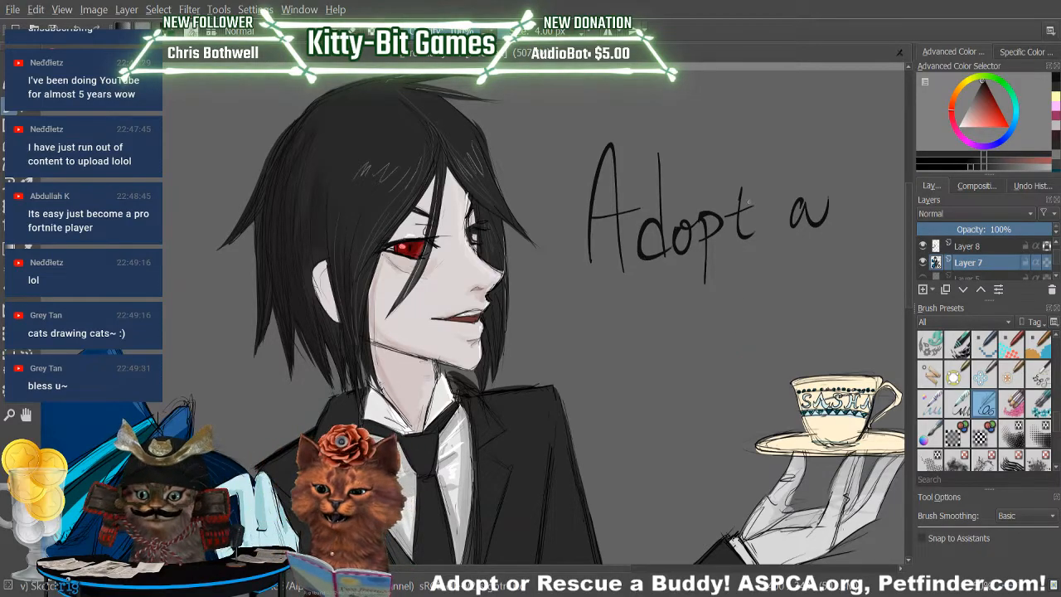
{"action": "mouse_move", "coordinate": [701, 302]}
{"action": "left_mouse_down"}
{"action": "mouse_move", "coordinate": [678, 318]}
{"action": "mouse_move", "coordinate": [718, 353]}
{"action": "mouse_move", "coordinate": [754, 358]}
{"action": "left_mouse_up"}
{"action": "left_click_drag", "start_coordinate": [773, 308], "coordinate": [777, 358]}
{"action": "left_click_drag", "start_coordinate": [760, 331], "coordinate": [787, 327]}
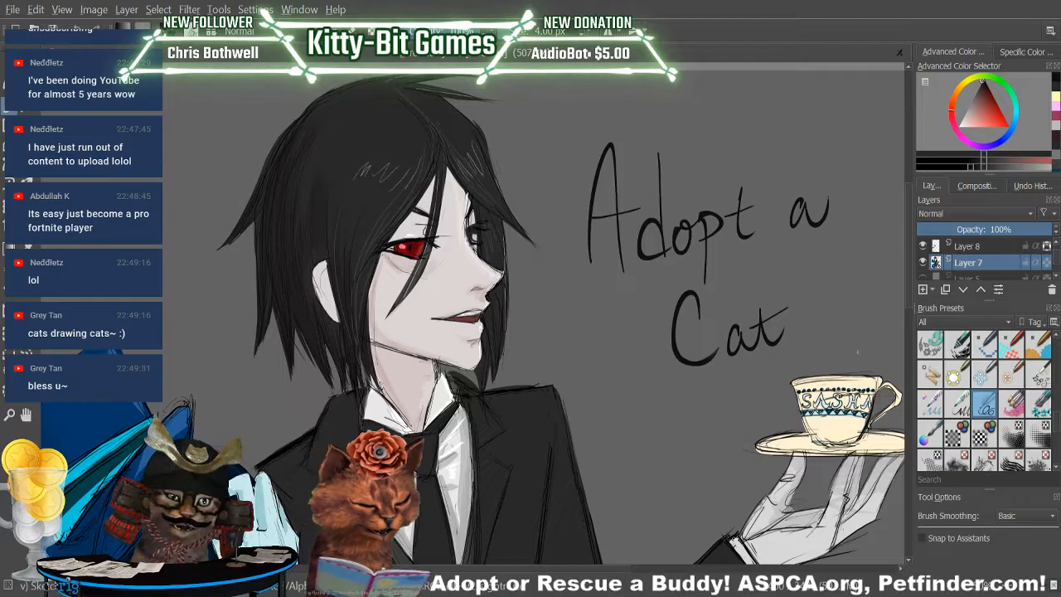
Undo the first exclamation stroke and draw a hatched triangular exclamation mark with a dot after "Cat".
{"action": "left_click_drag", "start_coordinate": [791, 278], "coordinate": [808, 310]}
{"action": "key", "text": "ctrl+z"}
{"action": "key", "text": "ctrl+z"}
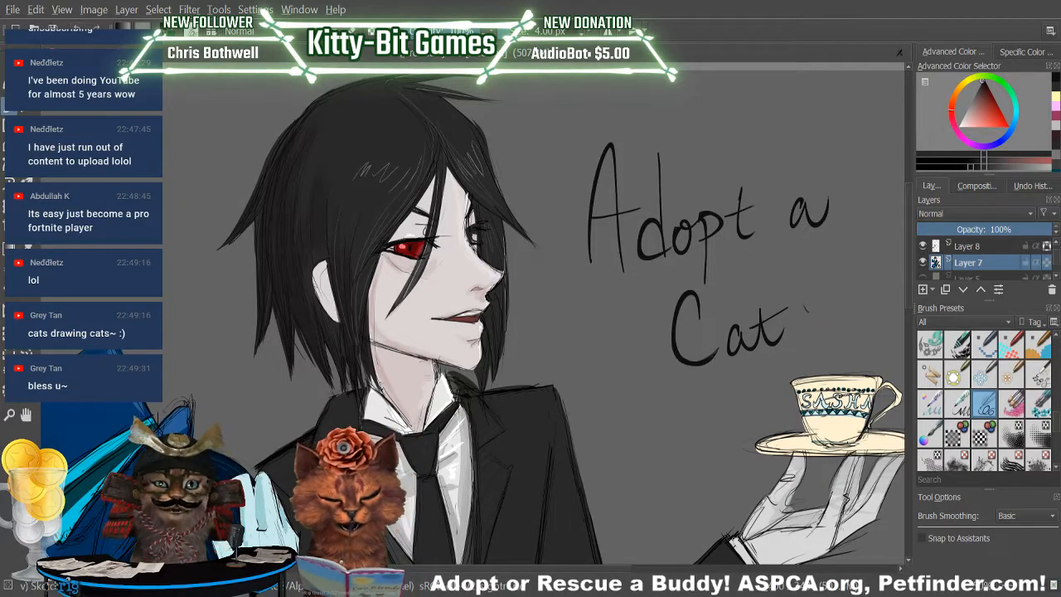
{"action": "left_click_drag", "start_coordinate": [750, 329], "coordinate": [788, 308]}
{"action": "left_click_drag", "start_coordinate": [797, 269], "coordinate": [813, 303]}
{"action": "left_click", "coordinate": [814, 320]}
{"action": "left_click_drag", "start_coordinate": [796, 260], "coordinate": [814, 278]}
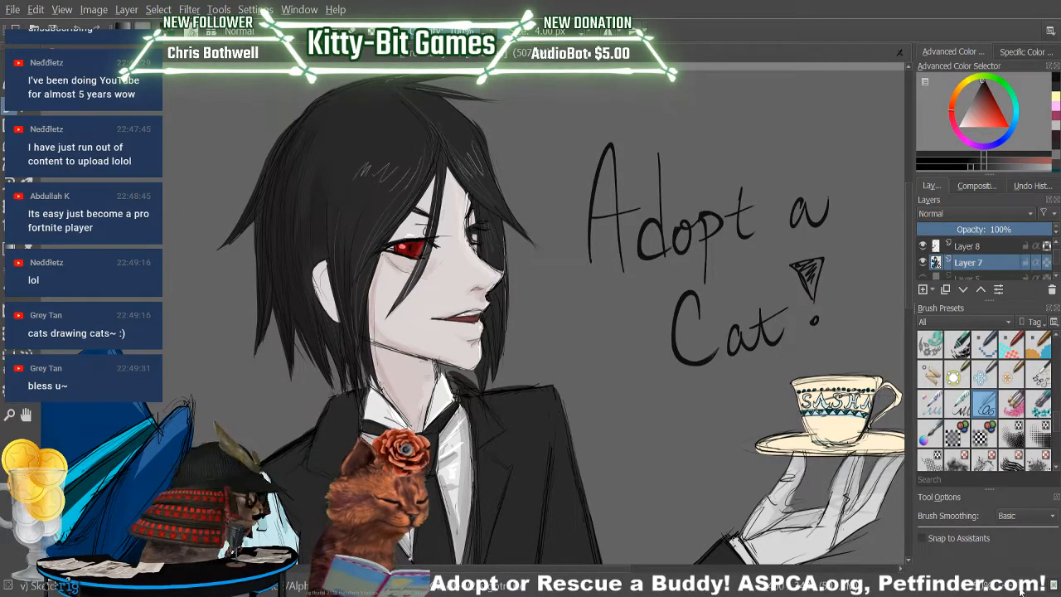
Draw black paw pads on the cat's raised front paw.
{"action": "key", "text": "ctrl+minus"}
{"action": "key", "text": "ctrl+minus"}
{"action": "left_click_drag", "start_coordinate": [909, 280], "coordinate": [913, 327]}
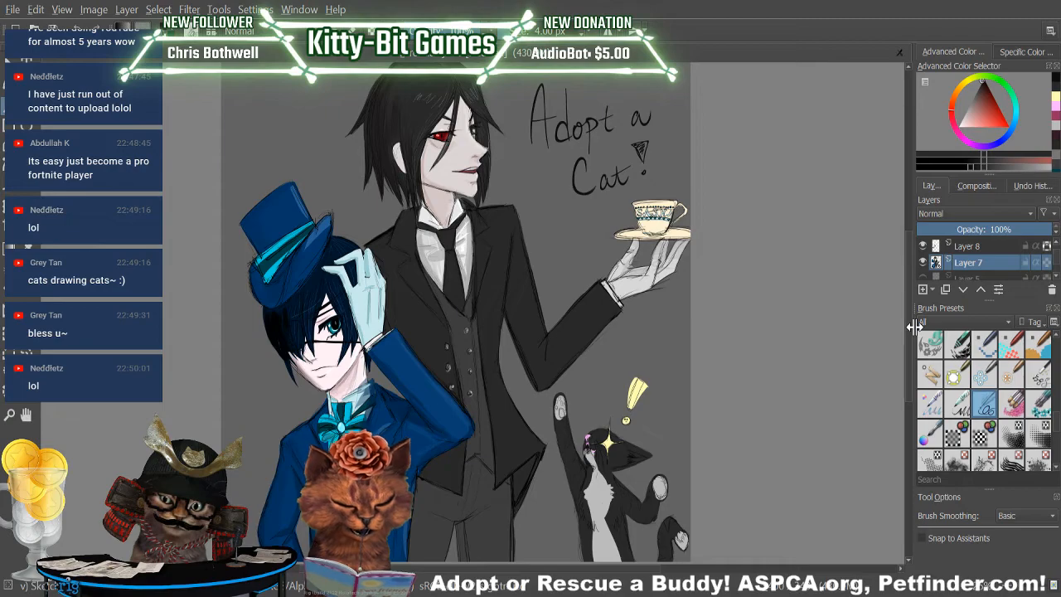
{"action": "left_click_drag", "start_coordinate": [906, 328], "coordinate": [906, 353]}
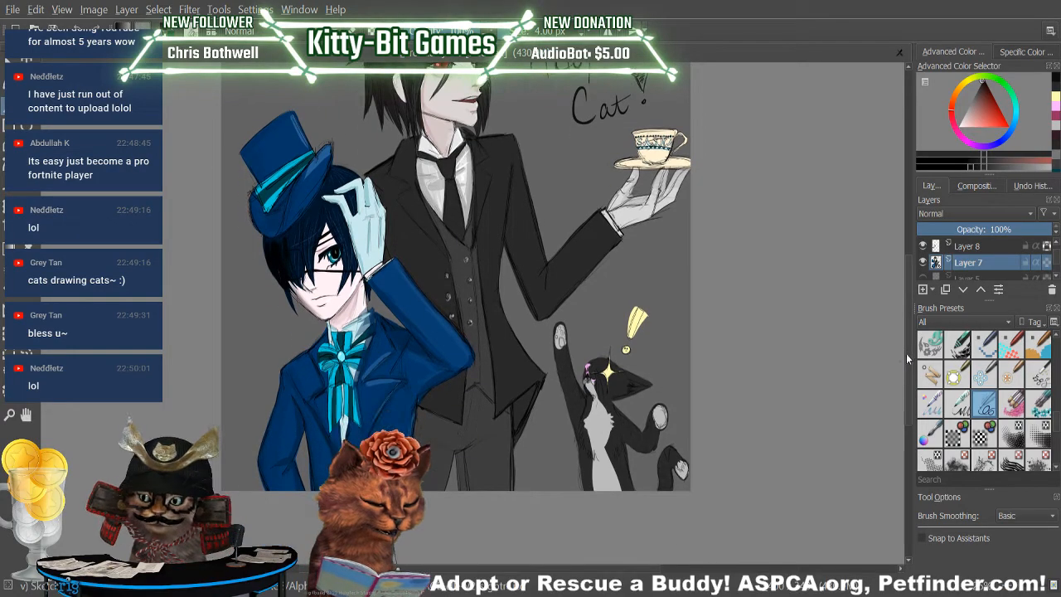
{"action": "left_click", "coordinate": [1054, 109]}
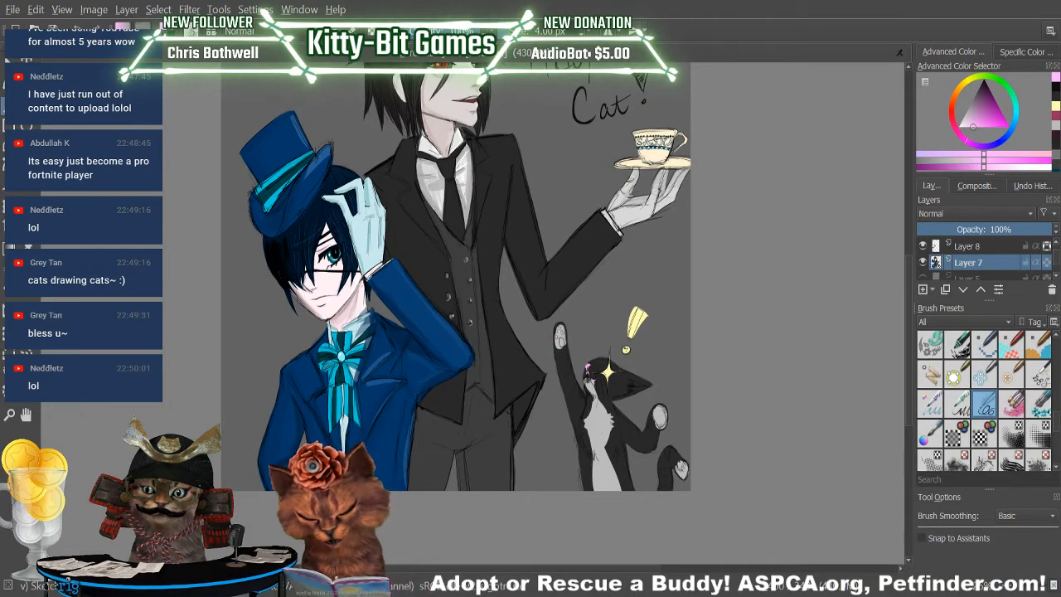
{"action": "left_click", "coordinate": [1055, 92]}
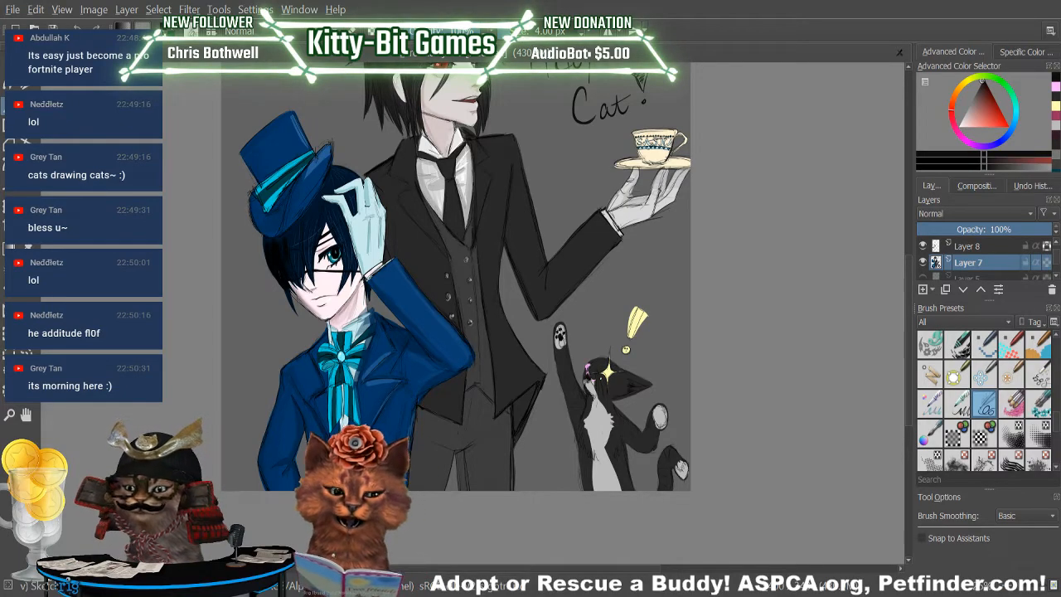
Erase the sketch lines over the yellow exclamation mark above the cat on Layer 6.
{"action": "scroll", "coordinate": [1058, 264], "scroll_direction": "down", "scroll_amount": 2}
{"action": "scroll", "coordinate": [1058, 264], "scroll_direction": "up", "scroll_amount": 3}
{"action": "left_click", "coordinate": [966, 246]}
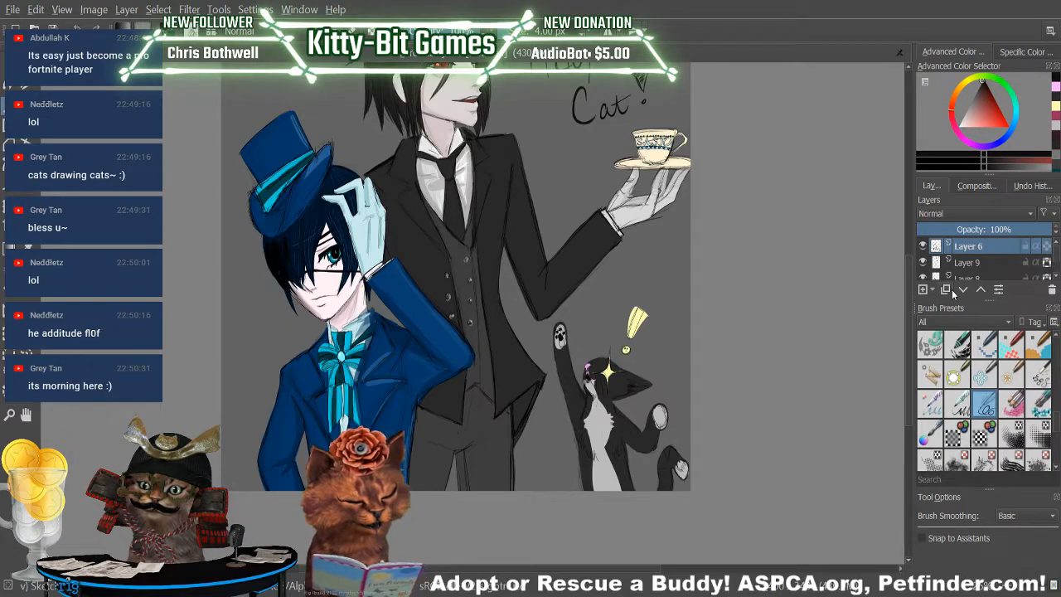
{"action": "key", "text": "e"}
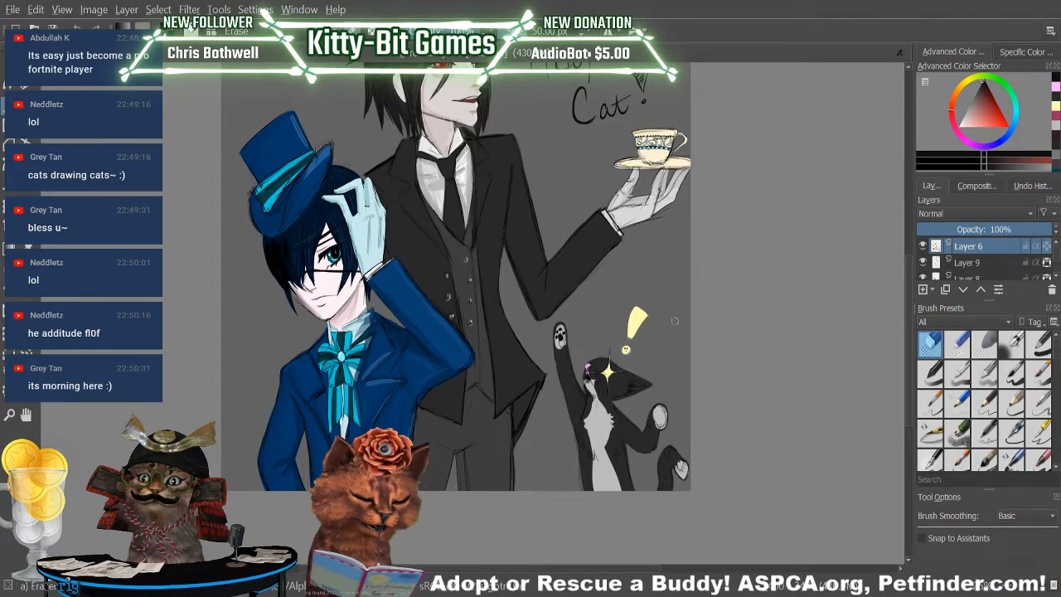
{"action": "key", "text": "slash"}
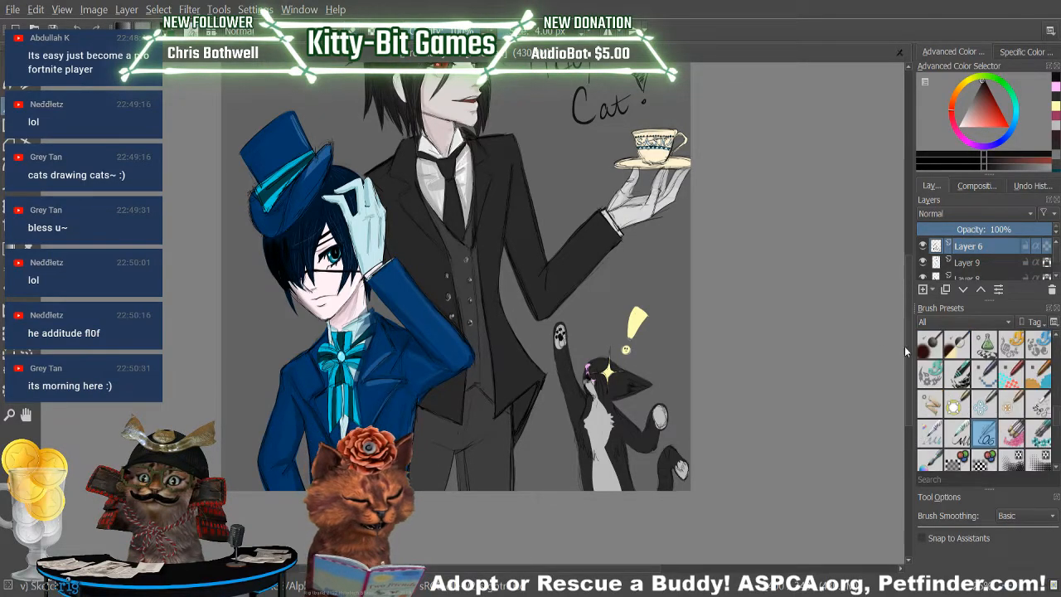
Sample a dark colour, darken it to near-black, and choose the basic brush preset at about 206 px.
{"action": "scroll", "coordinate": [911, 348], "scroll_direction": "up", "scroll_amount": 2}
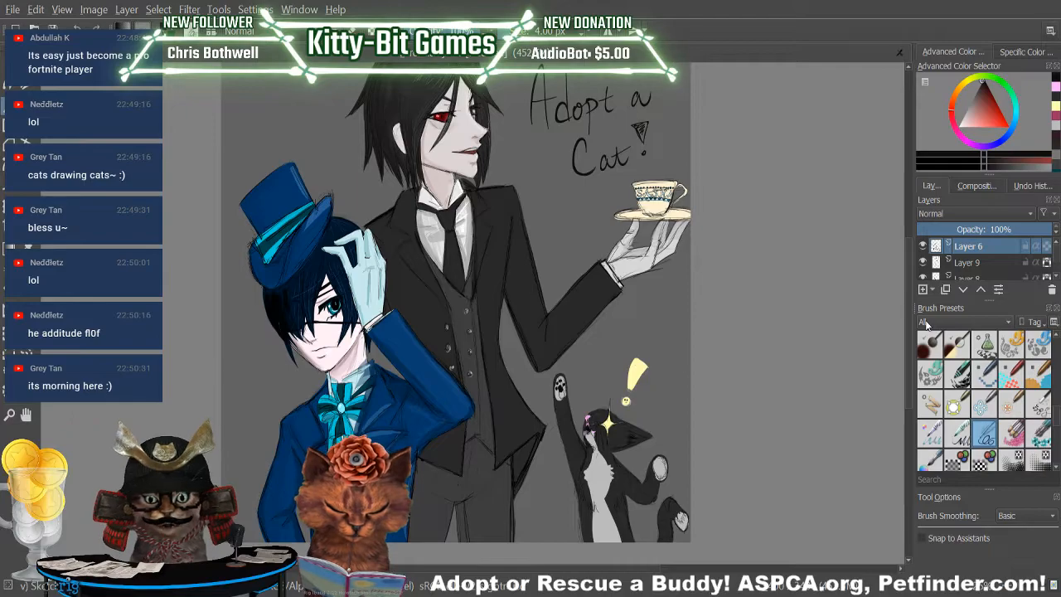
{"action": "key", "text": "p"}
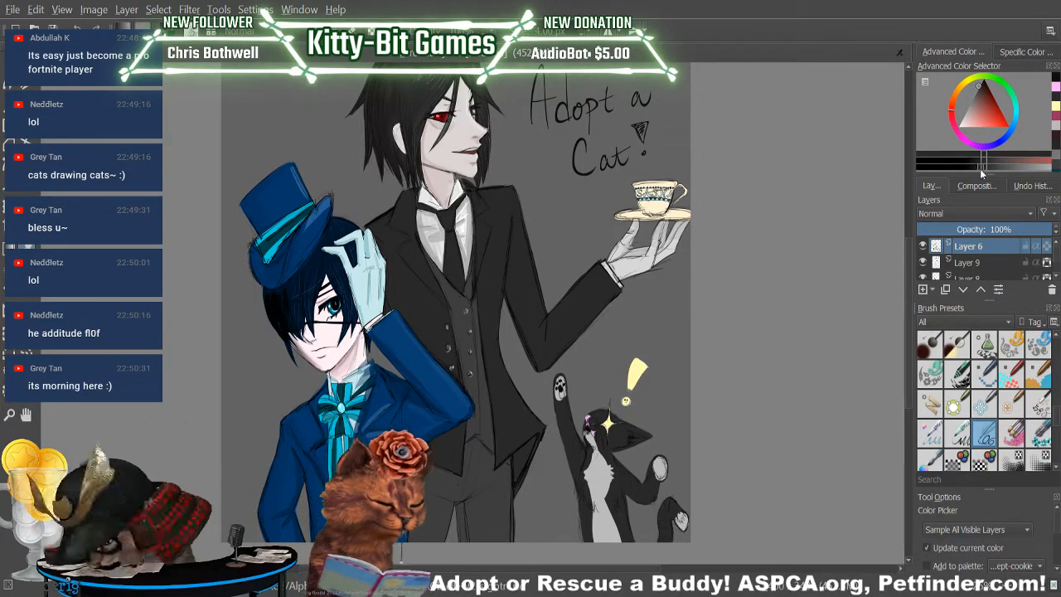
{"action": "key", "text": "b"}
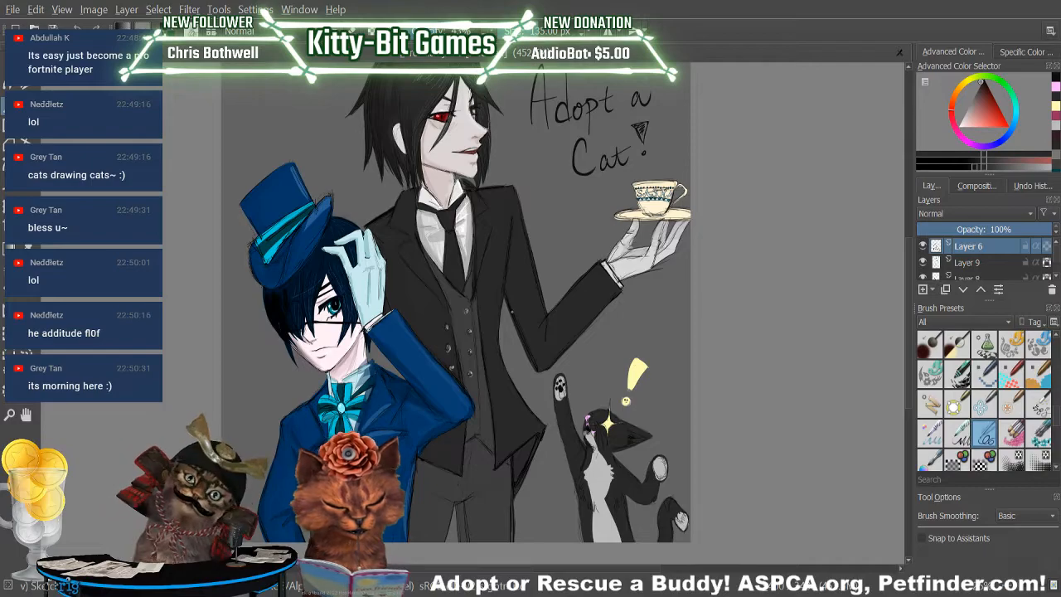
{"action": "key", "text": "bracketleft"}
{"action": "key", "text": "bracketleft"}
{"action": "key", "text": "bracketleft"}
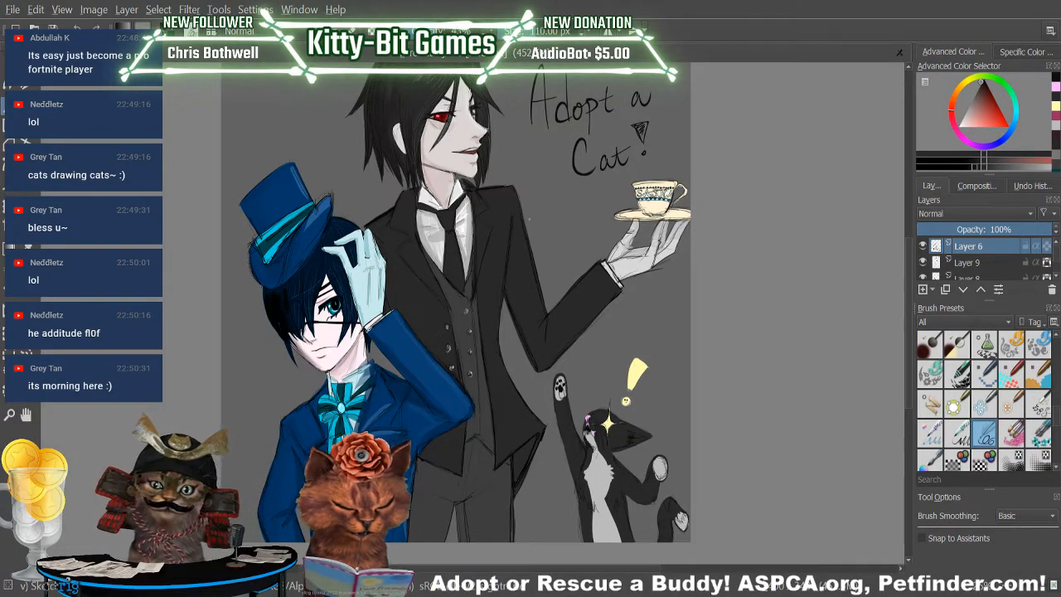
{"action": "scroll", "coordinate": [1052, 373], "scroll_direction": "up", "scroll_amount": 5}
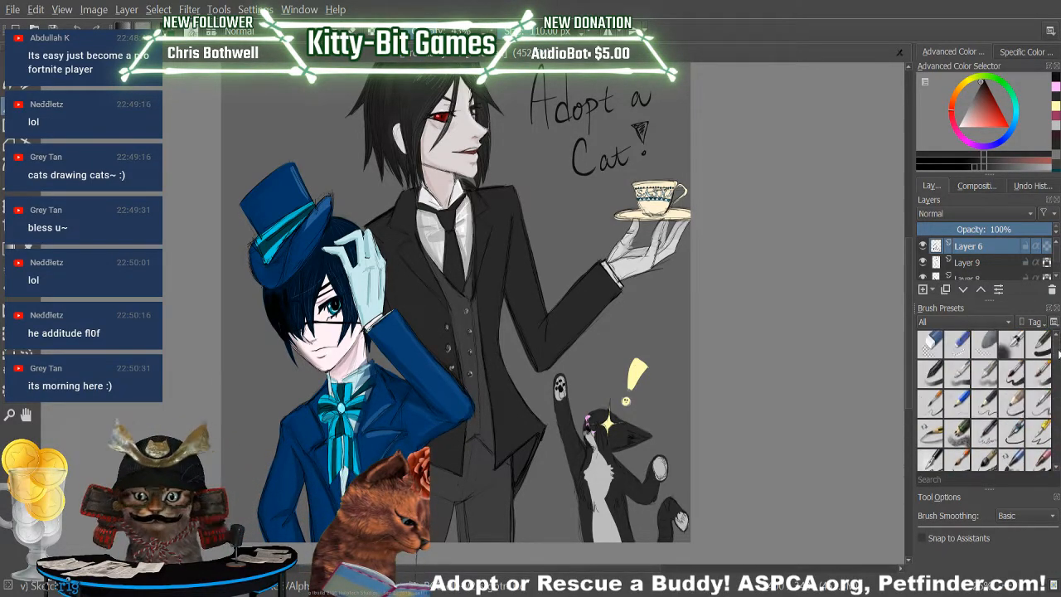
{"action": "left_click", "coordinate": [1013, 374]}
{"action": "left_click", "coordinate": [543, 27]}
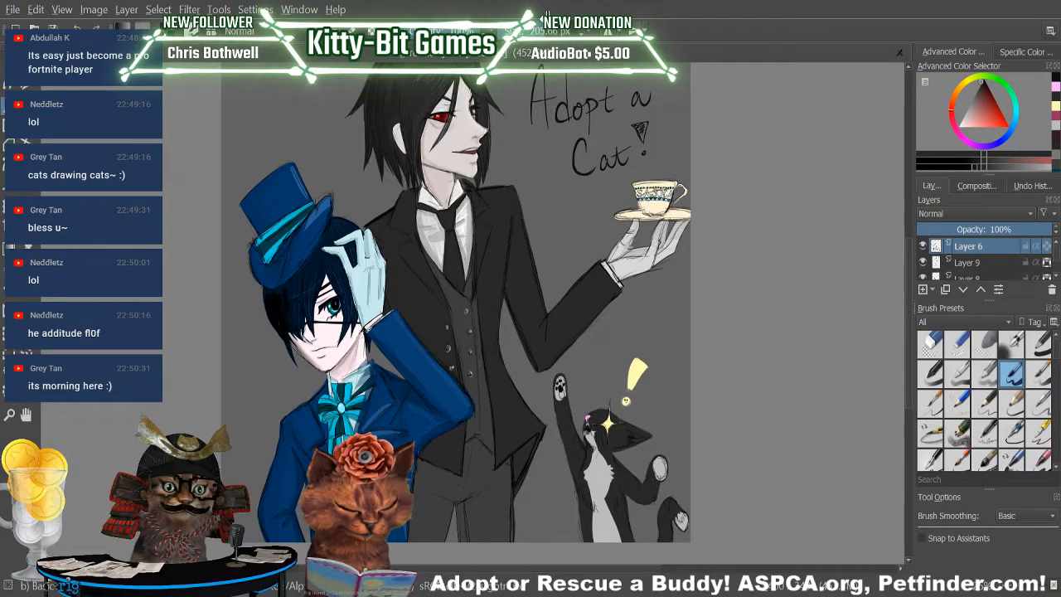
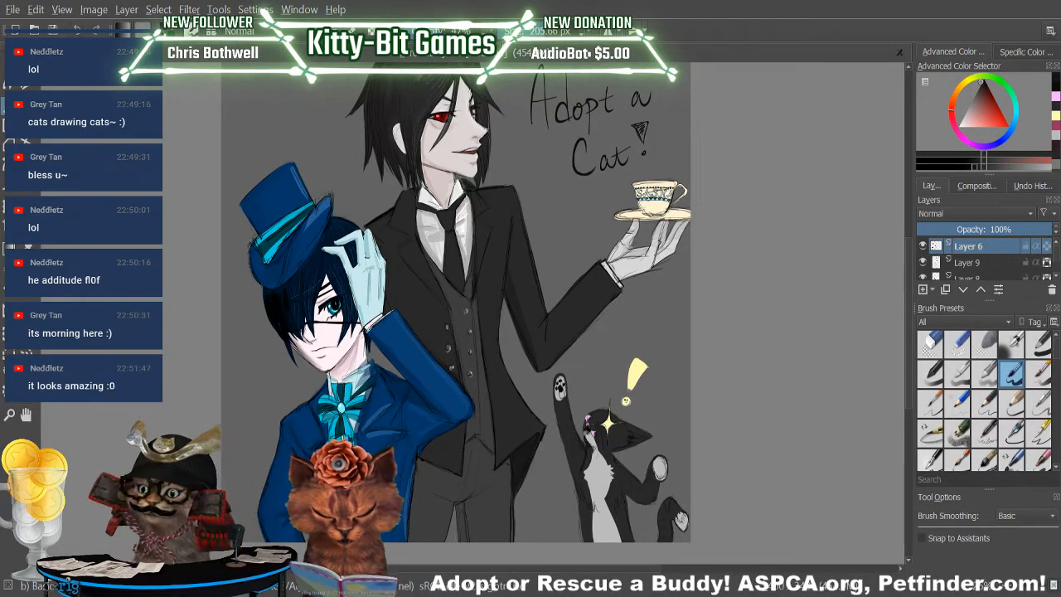
Reduce the brush to about 105 px and sample the butler's dark clothing colour to shade his coat and trousers.
{"action": "left_click", "coordinate": [543, 32]}
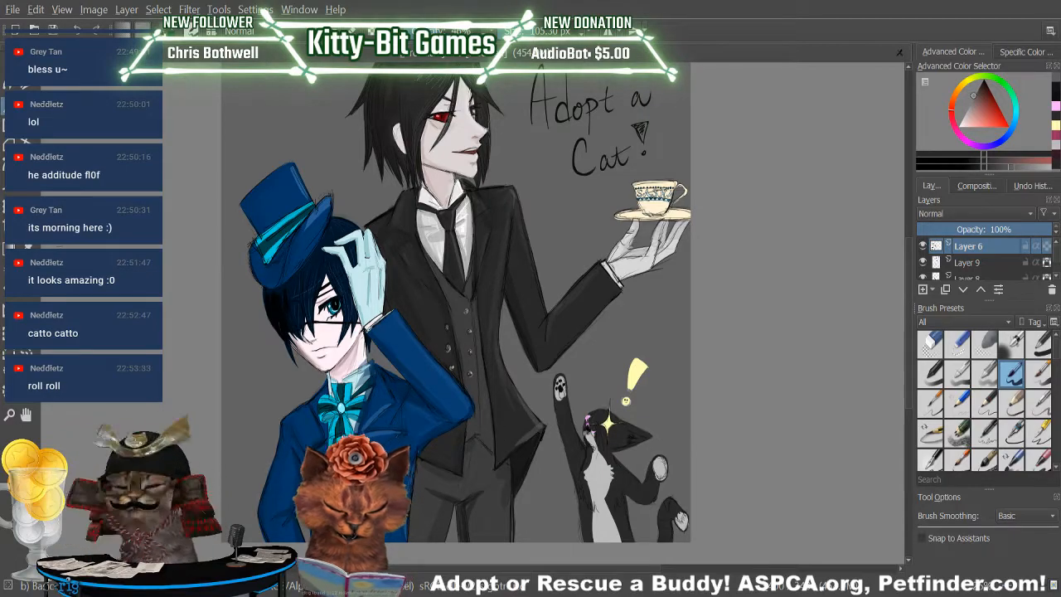
{"action": "key", "text": "p"}
{"action": "left_click", "coordinate": [484, 405]}
{"action": "key", "text": "b"}
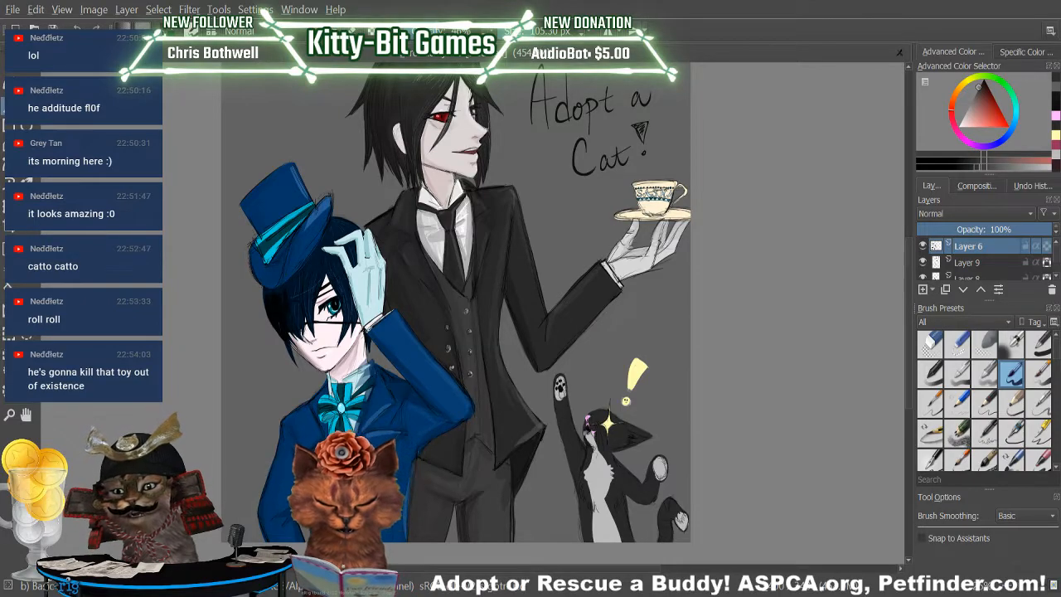
Sample the grey beside the butler's face and touch up the edge between his chin and hair at about 56 px.
{"action": "left_click", "coordinate": [1019, 166]}
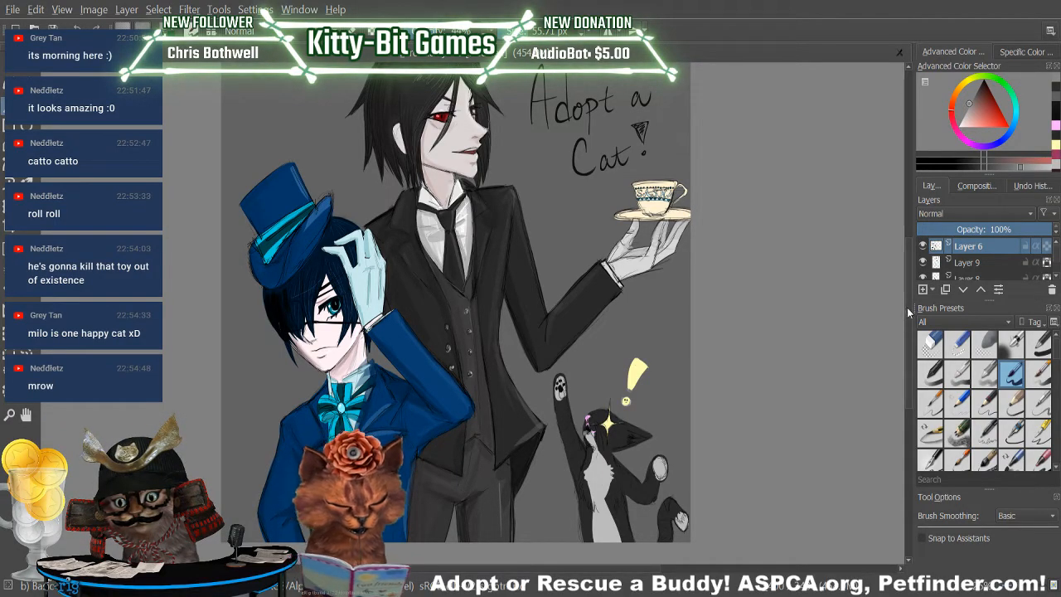
{"action": "scroll", "coordinate": [906, 299], "scroll_direction": "up", "scroll_amount": 3}
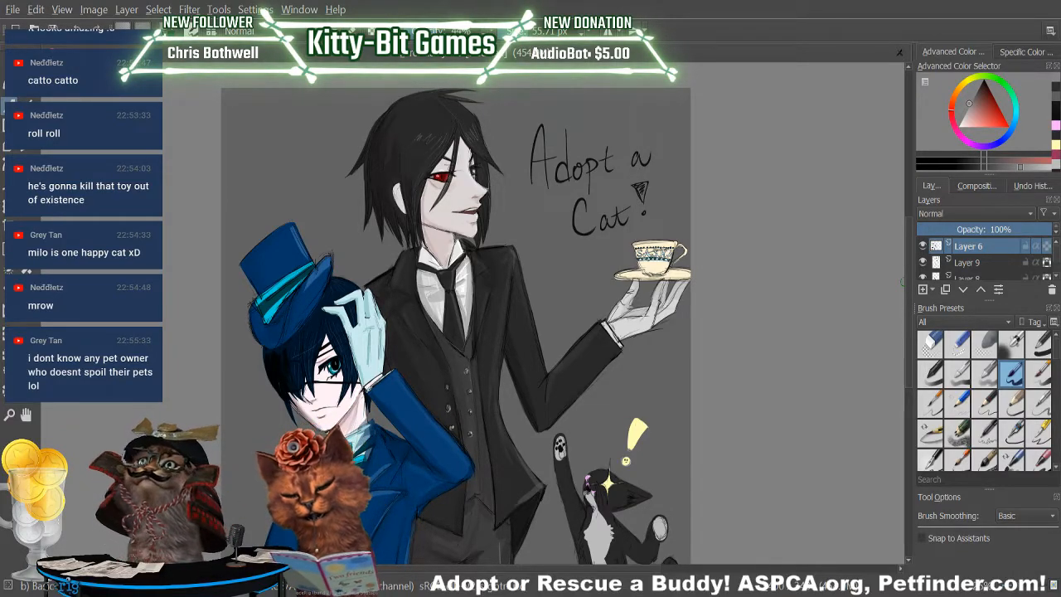
{"action": "key", "text": "p"}
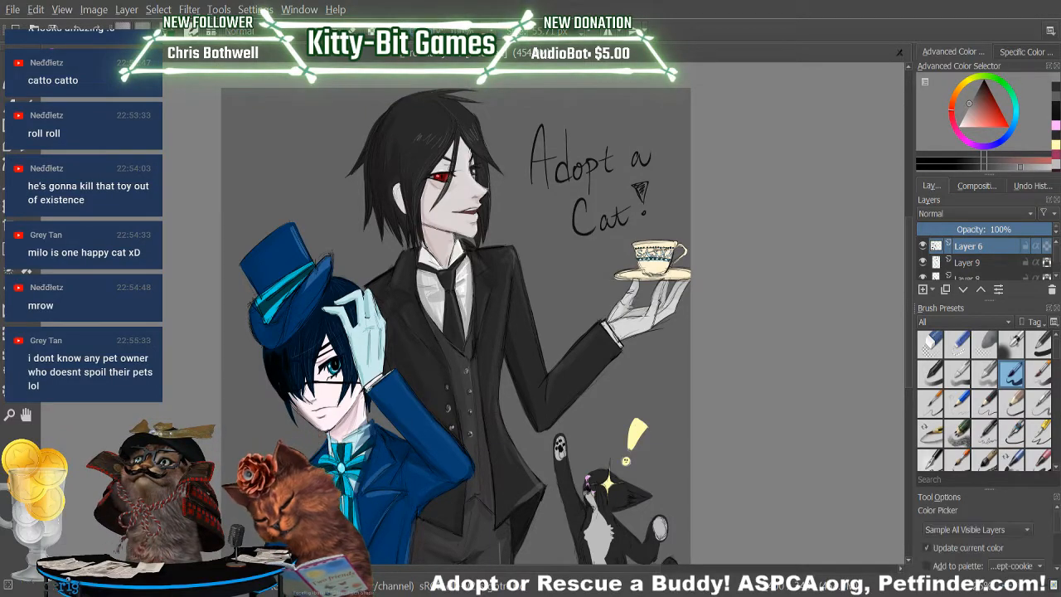
{"action": "left_click", "coordinate": [489, 182]}
{"action": "key", "text": "b"}
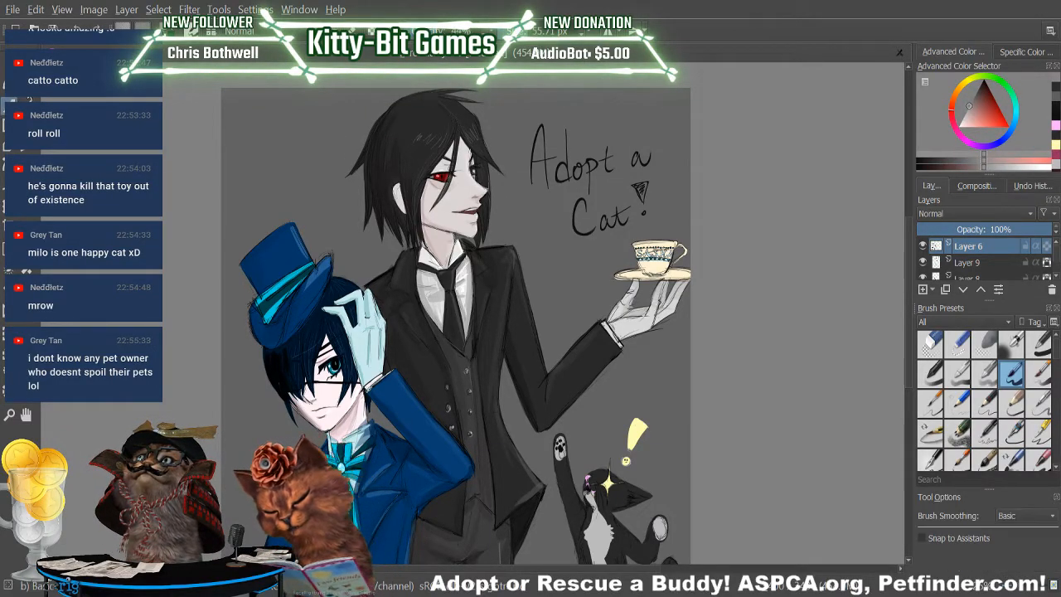
{"action": "left_click_drag", "start_coordinate": [475, 215], "coordinate": [478, 232]}
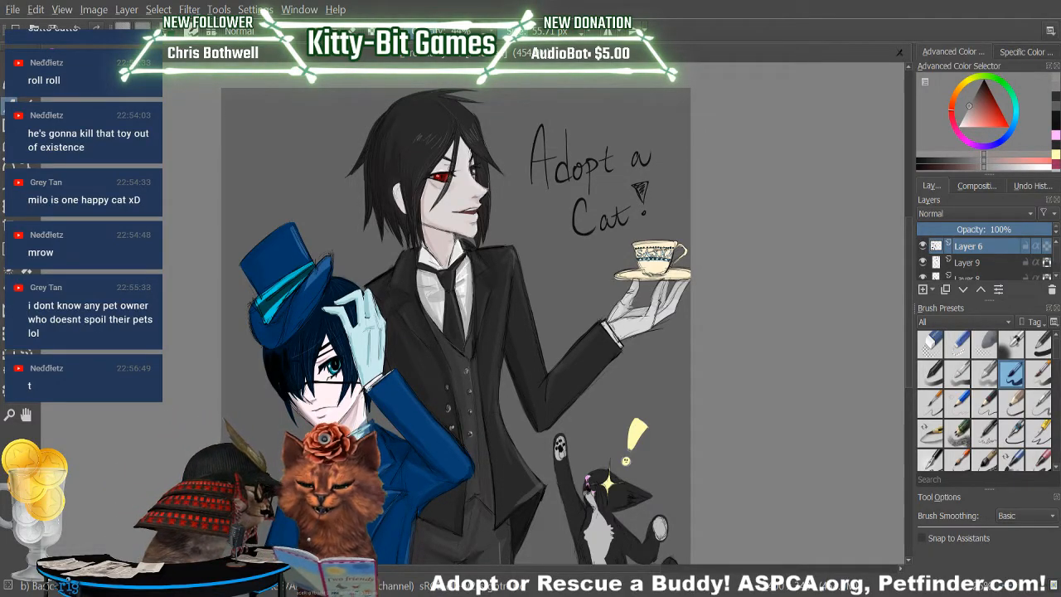
Sample the dark colour beside the butler's eye for further brushwork.
{"action": "key", "text": "p"}
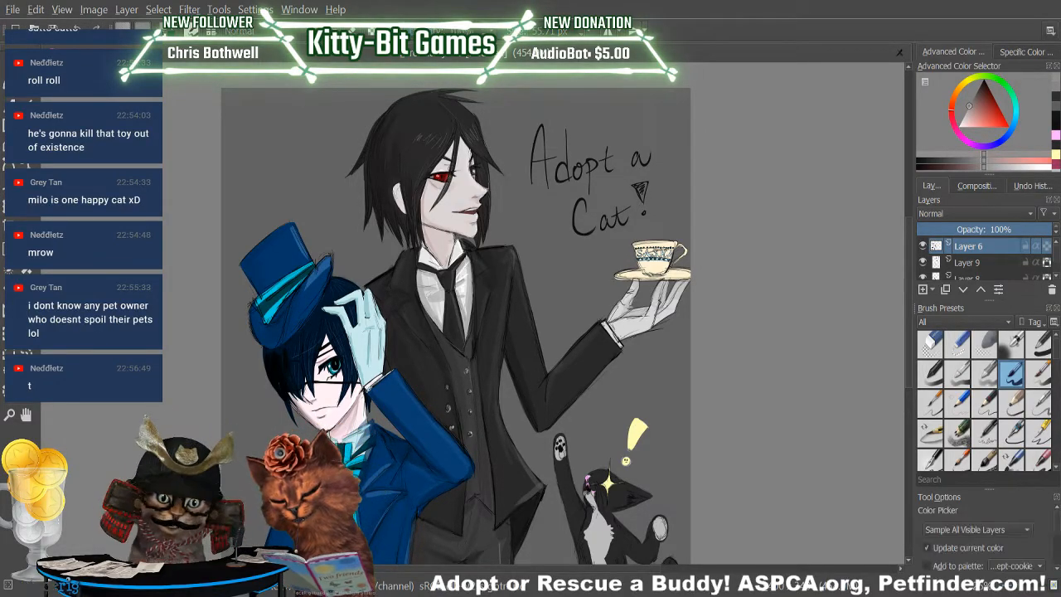
{"action": "left_click", "coordinate": [476, 161]}
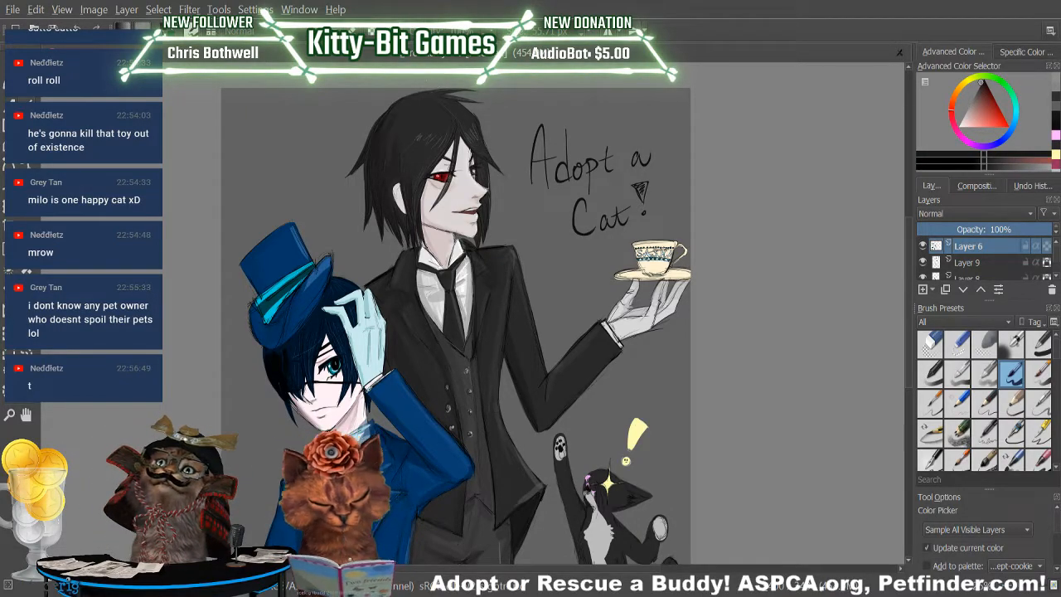
{"action": "key", "text": "b"}
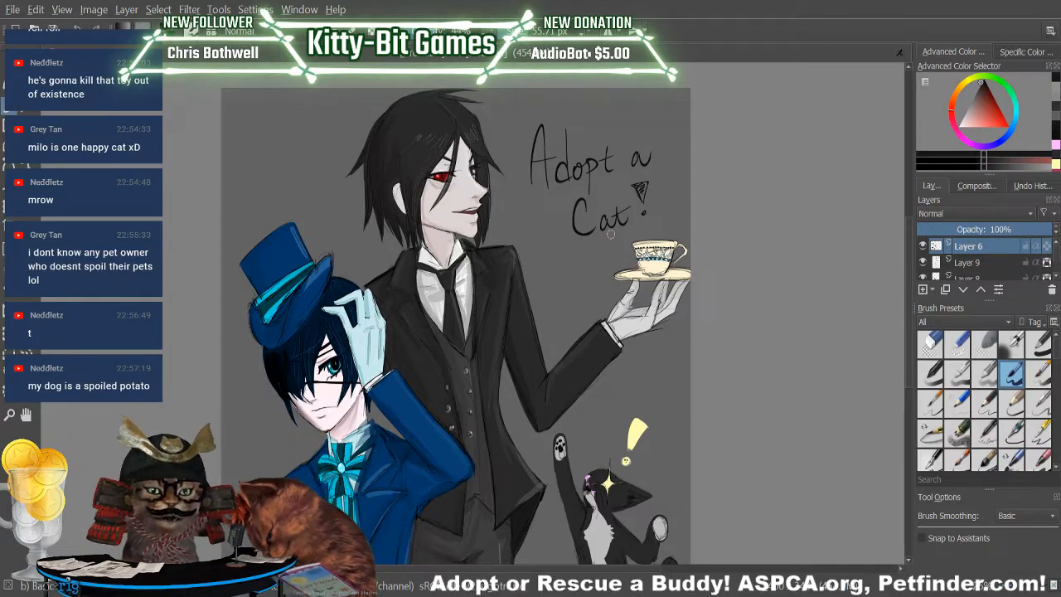
Examine the whole painting at several zoom levels and look through the layer stack down to Layer 1.
{"action": "left_click_drag", "start_coordinate": [504, 569], "coordinate": [441, 569]}
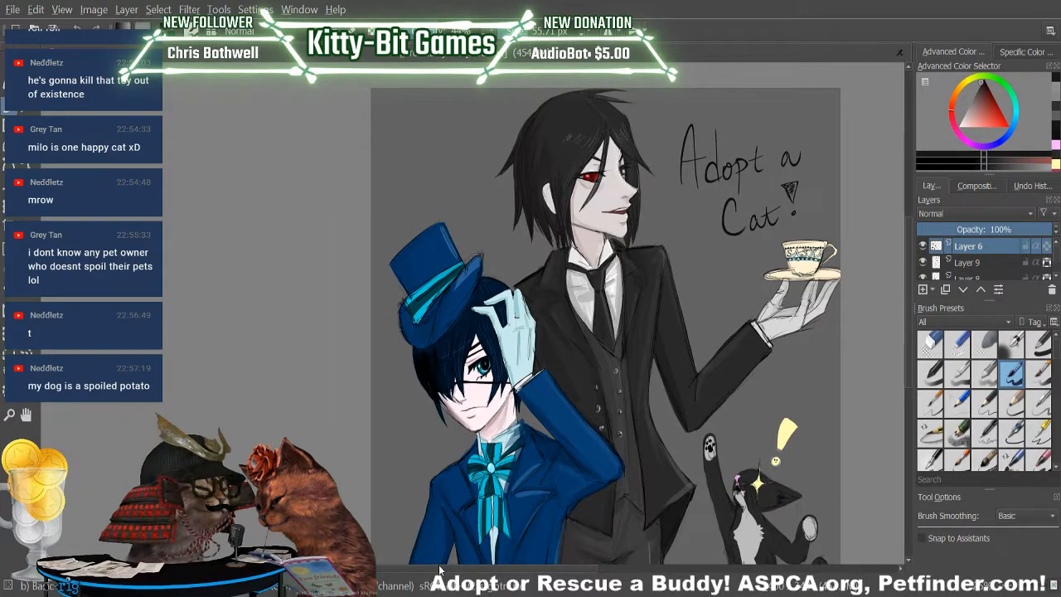
{"action": "left_click", "coordinate": [1013, 586]}
{"action": "left_click_drag", "start_coordinate": [910, 339], "coordinate": [909, 382]}
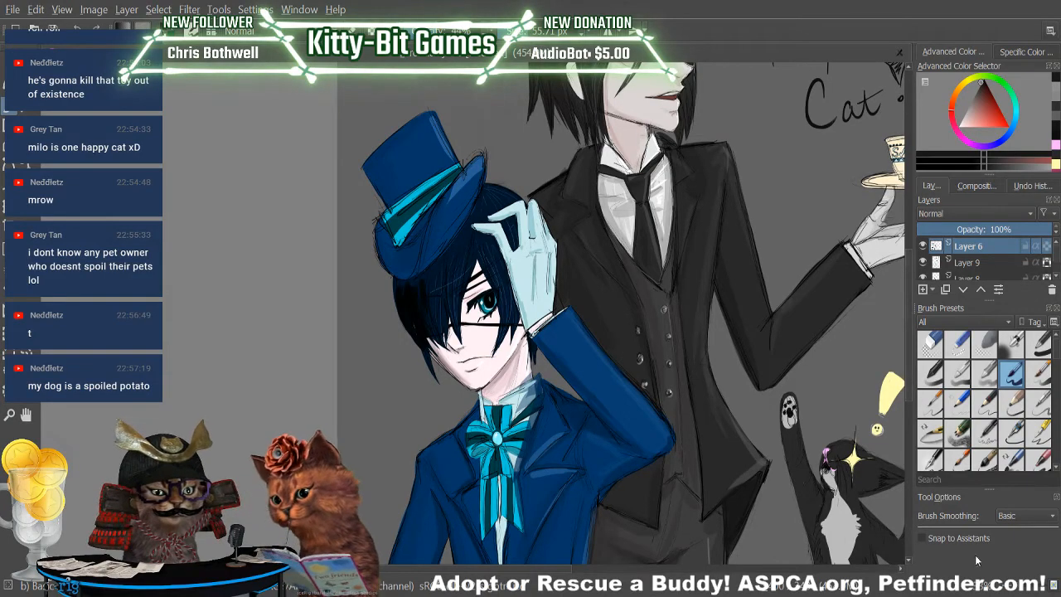
{"action": "left_click", "coordinate": [1017, 590]}
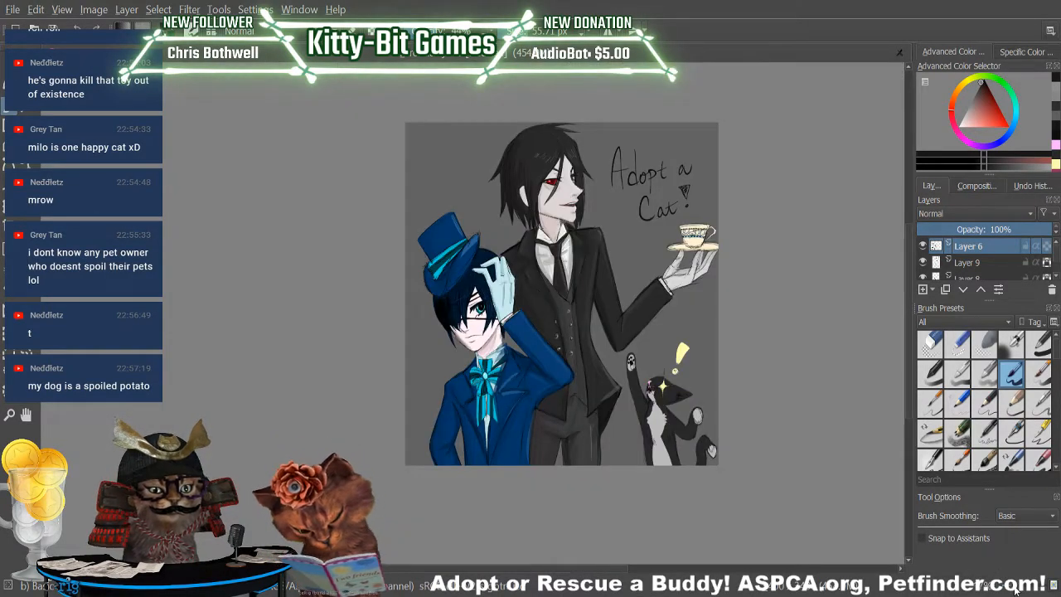
{"action": "left_click", "coordinate": [1015, 589]}
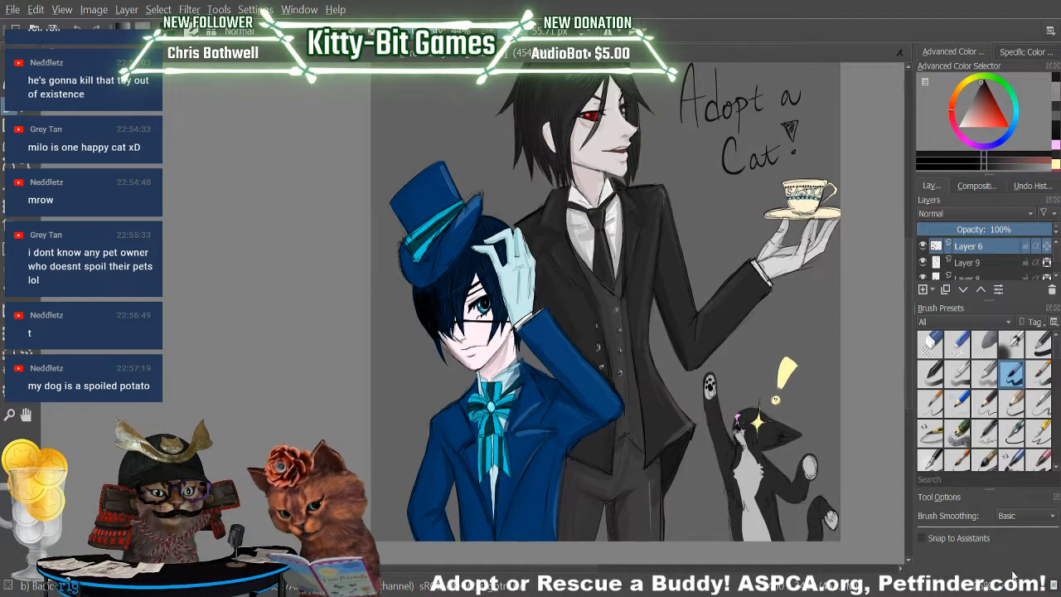
{"action": "scroll", "coordinate": [908, 299], "scroll_direction": "up", "scroll_amount": 1}
{"action": "scroll", "coordinate": [908, 298], "scroll_direction": "up", "scroll_amount": 3}
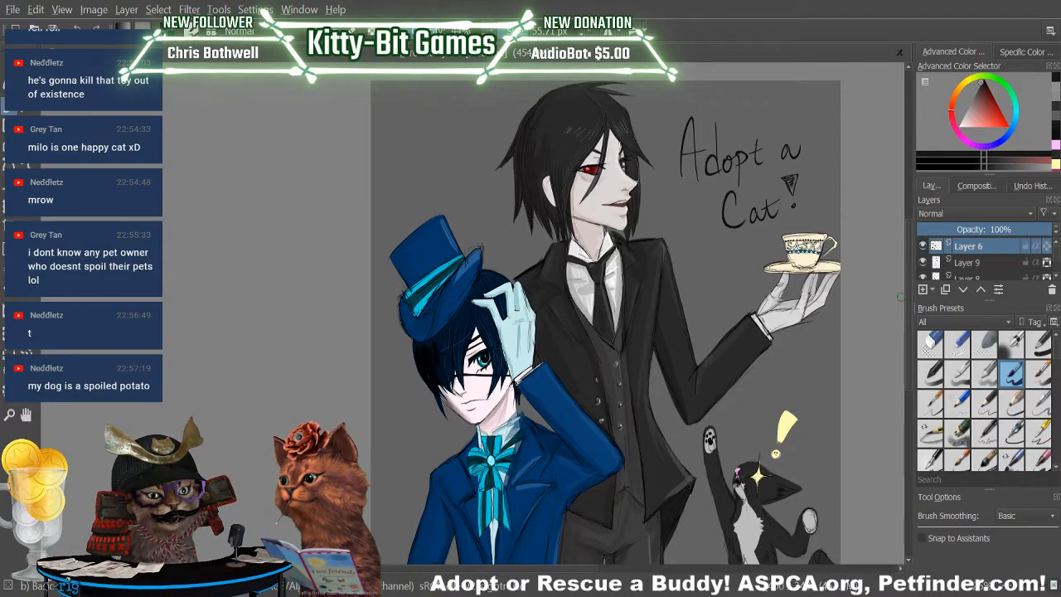
{"action": "scroll", "coordinate": [481, 572], "scroll_direction": "left", "scroll_amount": 2}
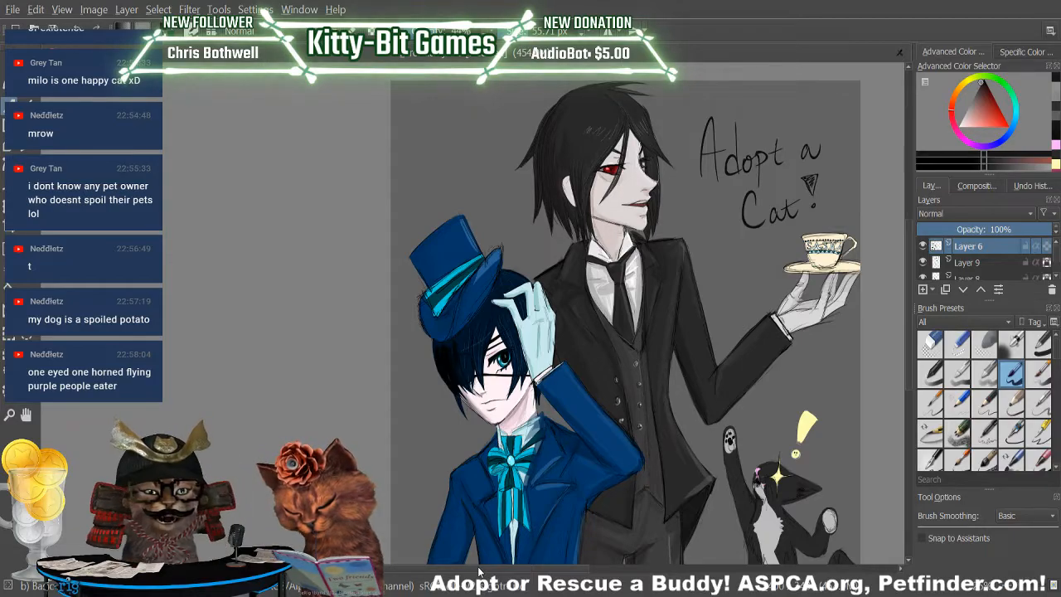
{"action": "left_click_drag", "start_coordinate": [1056, 257], "coordinate": [1058, 274]}
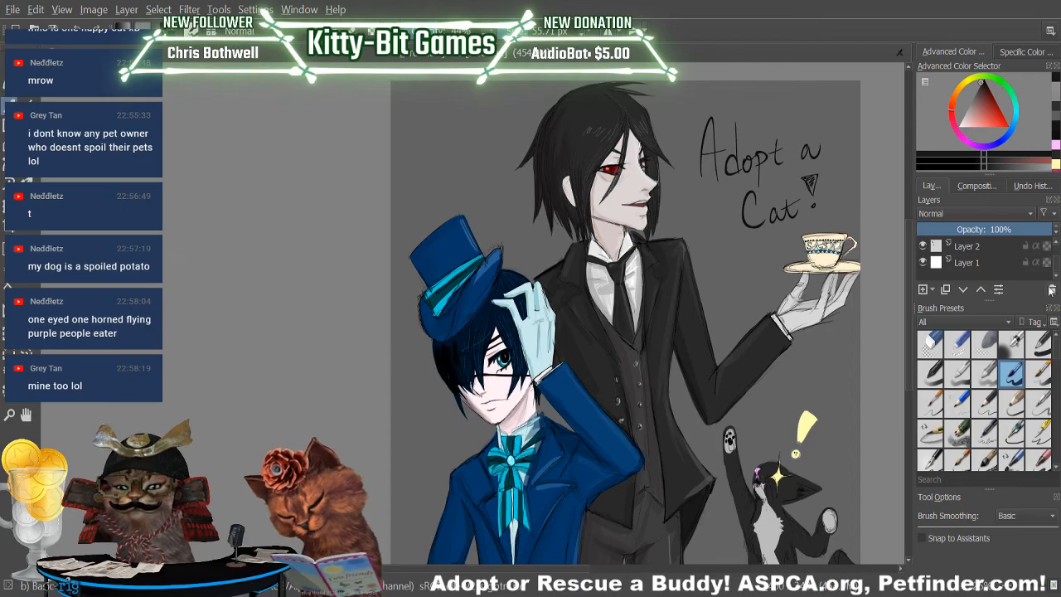
{"action": "left_click_drag", "start_coordinate": [1056, 261], "coordinate": [1058, 247]}
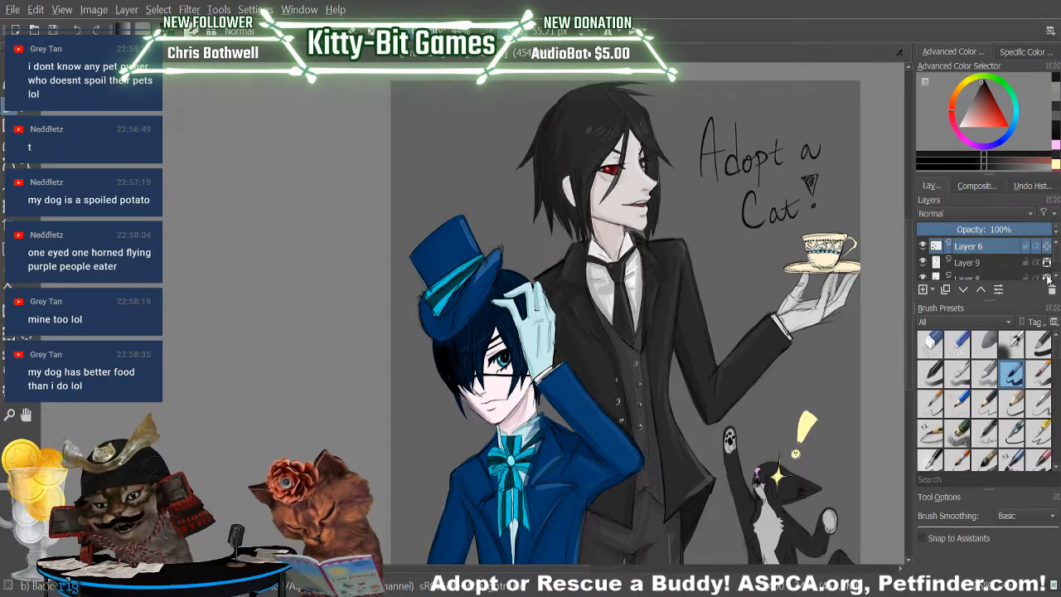
Choose the recently used light pink and examine the boy's hat, the cat and the full composition at different zoom levels.
{"action": "left_click", "coordinate": [1054, 145]}
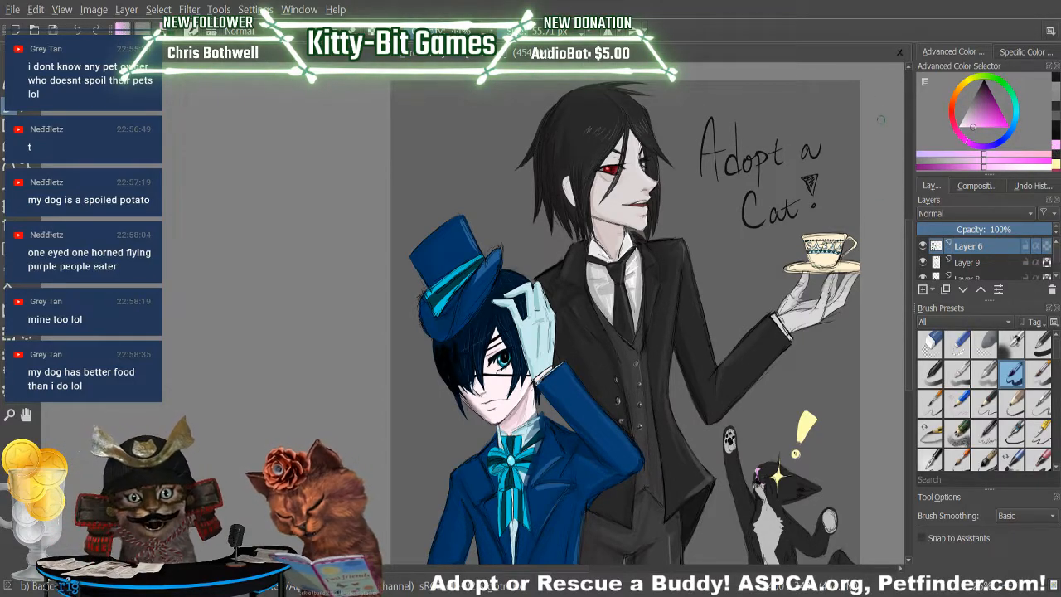
{"action": "scroll", "coordinate": [908, 248], "scroll_direction": "down", "scroll_amount": 1}
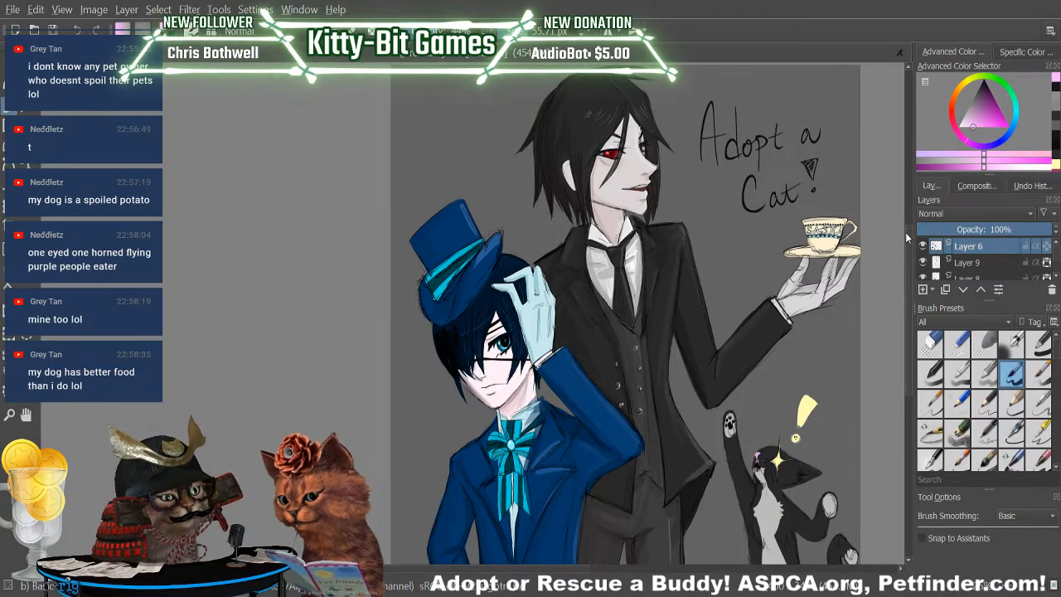
{"action": "mouse_move", "coordinate": [907, 280]}
{"action": "left_mouse_down"}
{"action": "mouse_move", "coordinate": [907, 297]}
{"action": "mouse_move", "coordinate": [908, 268]}
{"action": "left_mouse_up"}
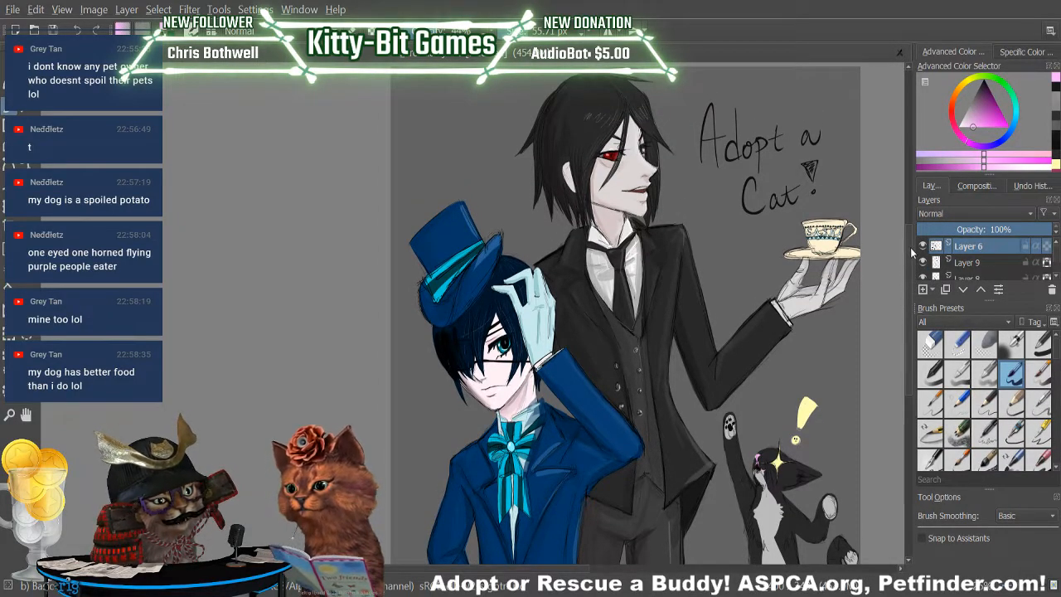
{"action": "left_click_drag", "start_coordinate": [939, 585], "coordinate": [959, 585]}
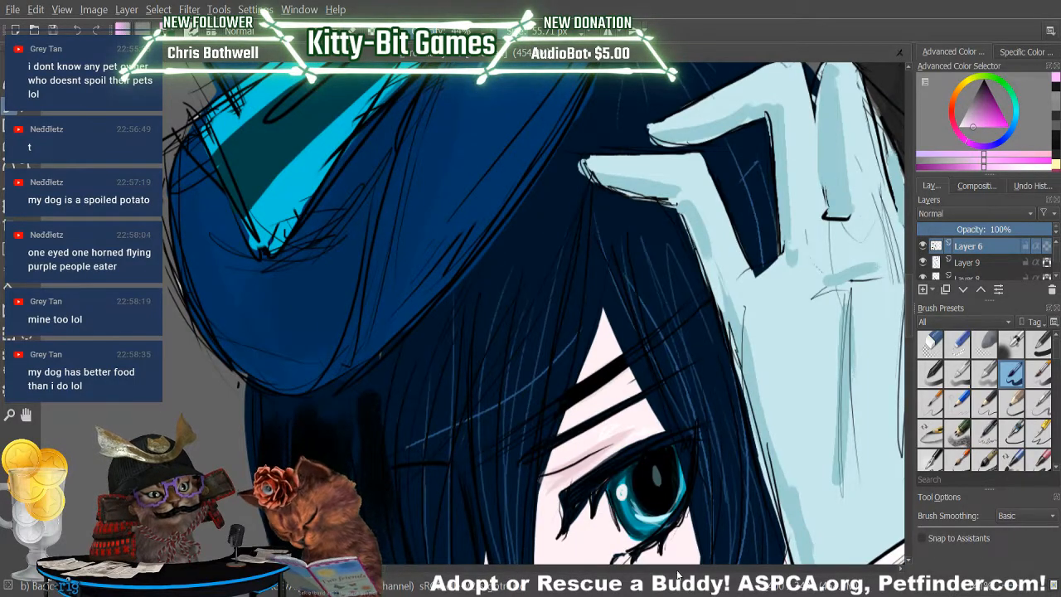
{"action": "mouse_move", "coordinate": [380, 568]}
{"action": "left_mouse_down"}
{"action": "mouse_move", "coordinate": [625, 542]}
{"action": "mouse_move", "coordinate": [710, 566]}
{"action": "left_mouse_up"}
{"action": "left_click_drag", "start_coordinate": [908, 341], "coordinate": [907, 431]}
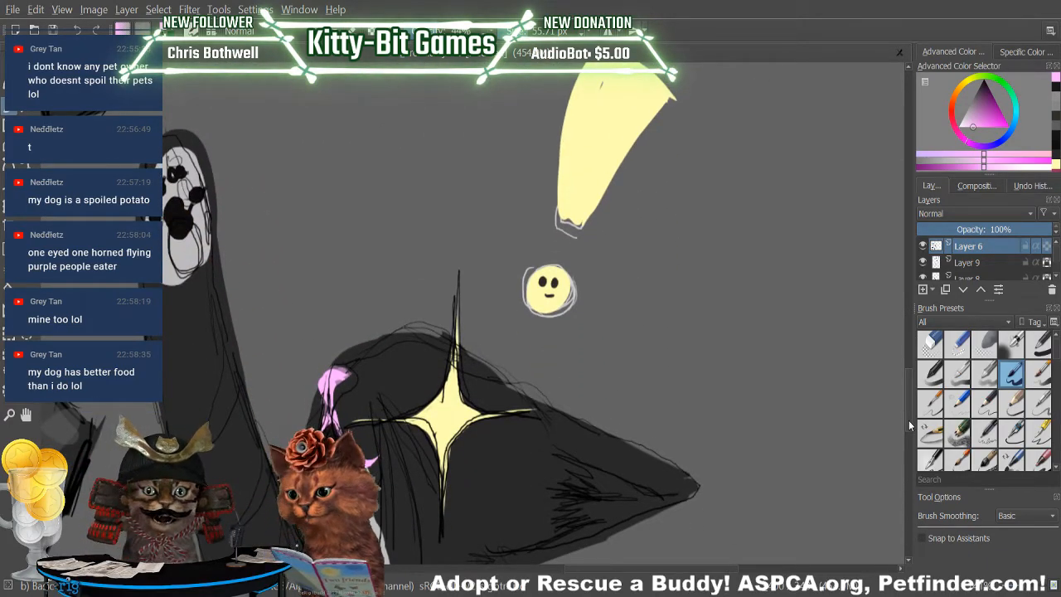
{"action": "left_click_drag", "start_coordinate": [1022, 591], "coordinate": [1019, 591]}
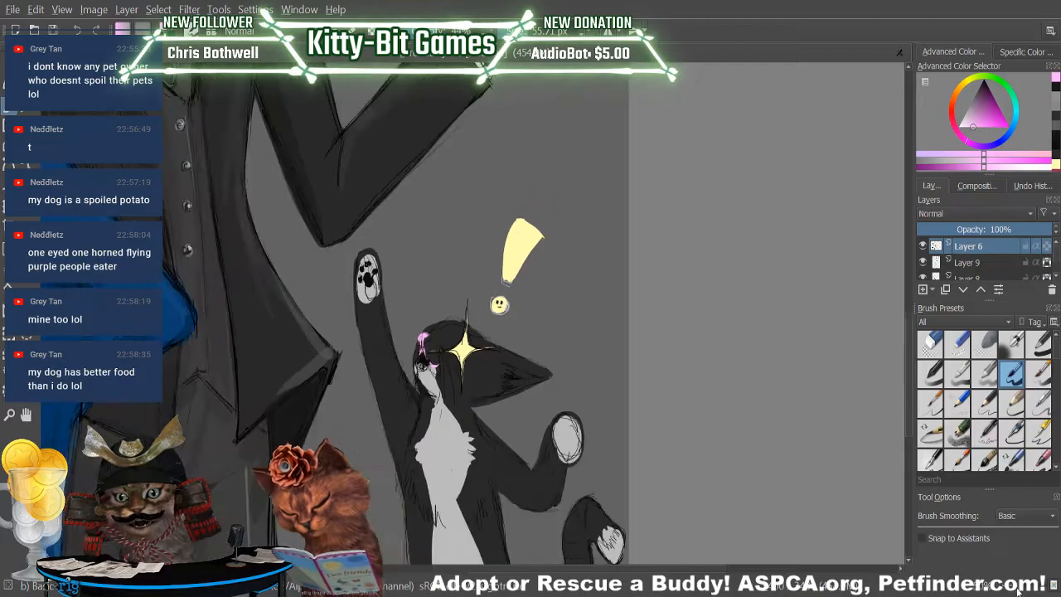
{"action": "left_click_drag", "start_coordinate": [596, 569], "coordinate": [473, 535]}
{"action": "left_click_drag", "start_coordinate": [1022, 588], "coordinate": [1014, 588]}
{"action": "left_click_drag", "start_coordinate": [909, 291], "coordinate": [910, 250]}
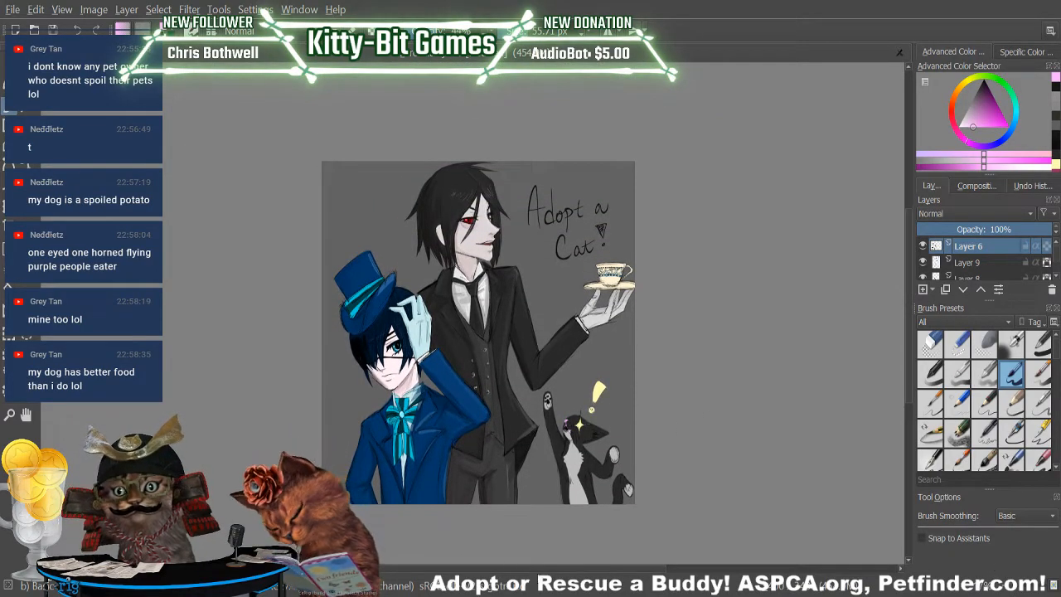
{"action": "left_click_drag", "start_coordinate": [543, 570], "coordinate": [485, 568]}
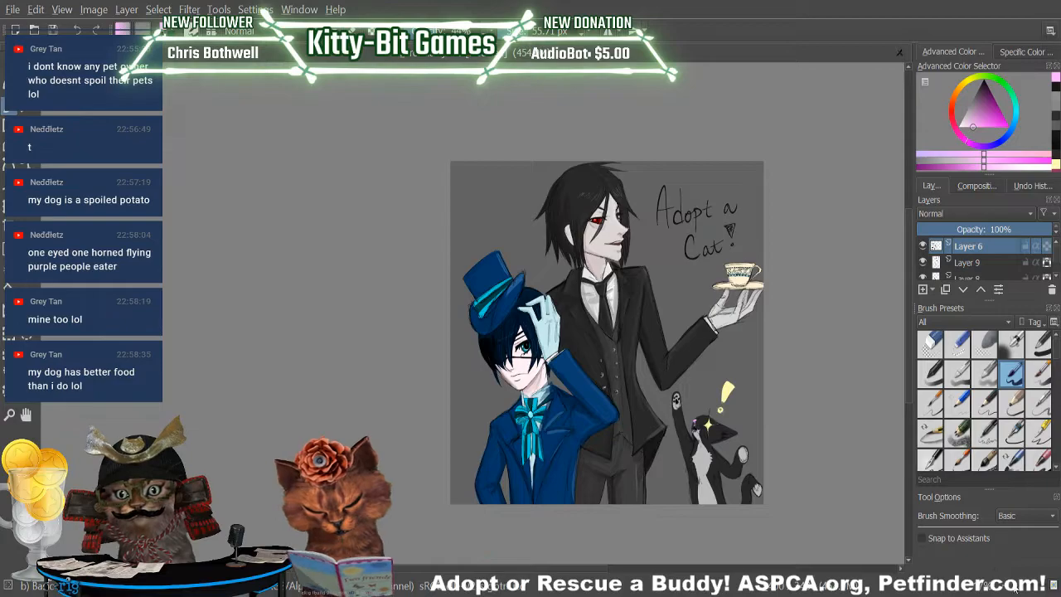
{"action": "left_click_drag", "start_coordinate": [1016, 585], "coordinate": [1020, 585]}
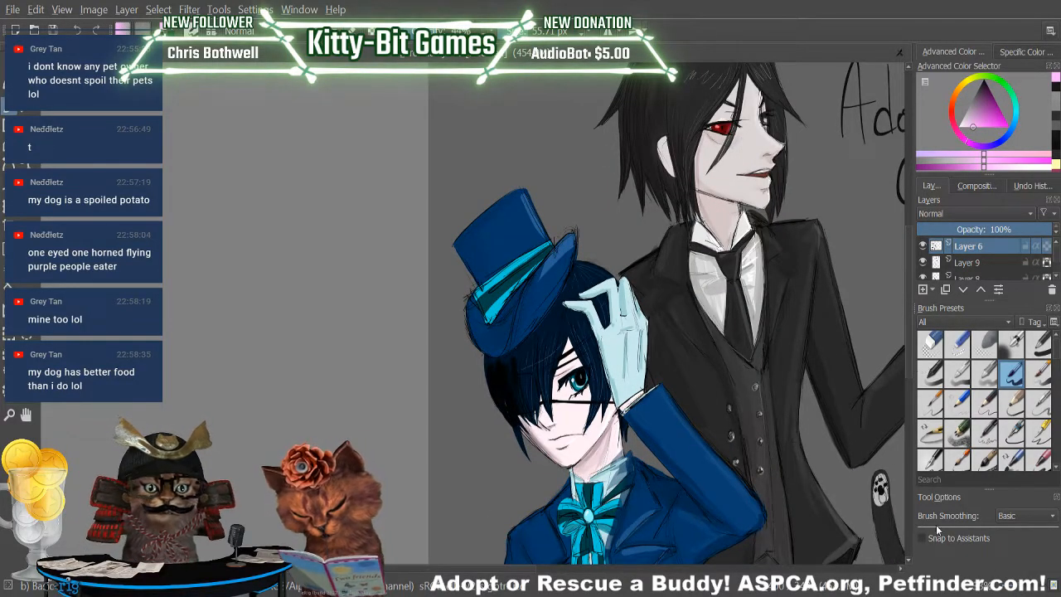
{"action": "left_click_drag", "start_coordinate": [533, 569], "coordinate": [606, 570]}
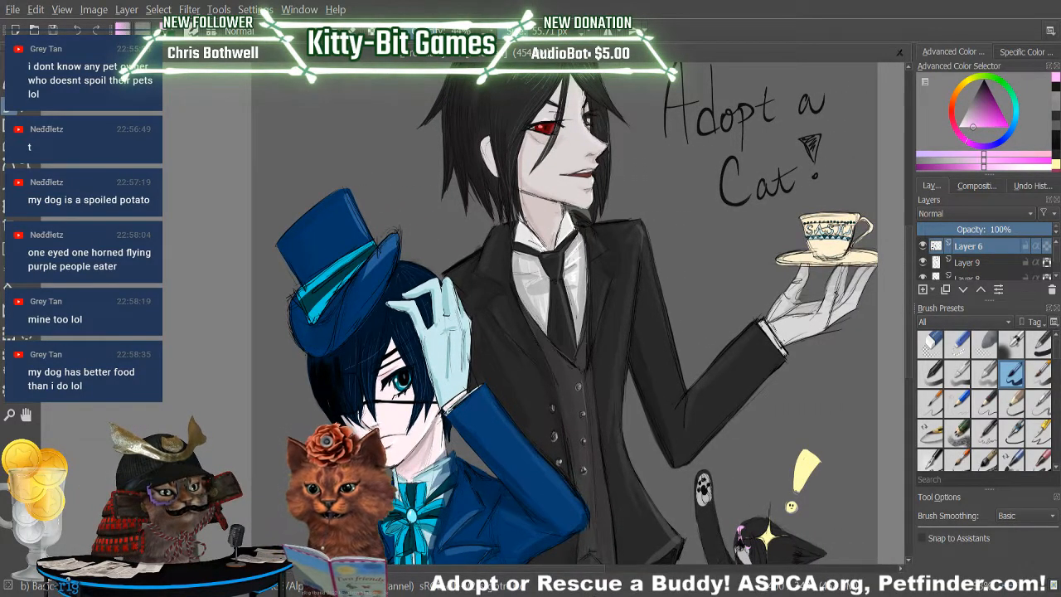
{"action": "left_click", "coordinate": [1017, 590]}
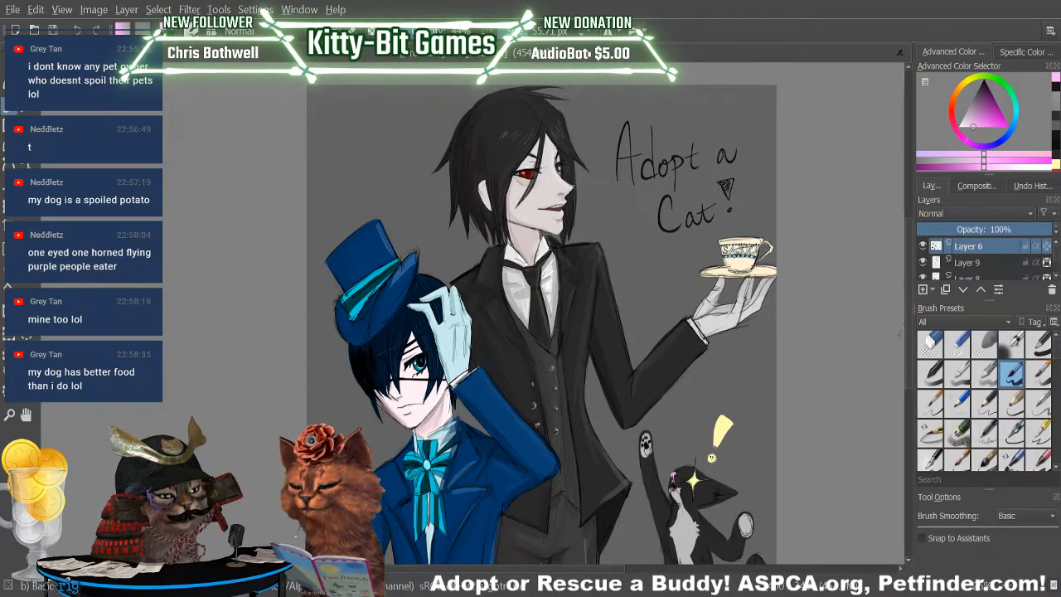
{"action": "left_click_drag", "start_coordinate": [600, 573], "coordinate": [582, 573]}
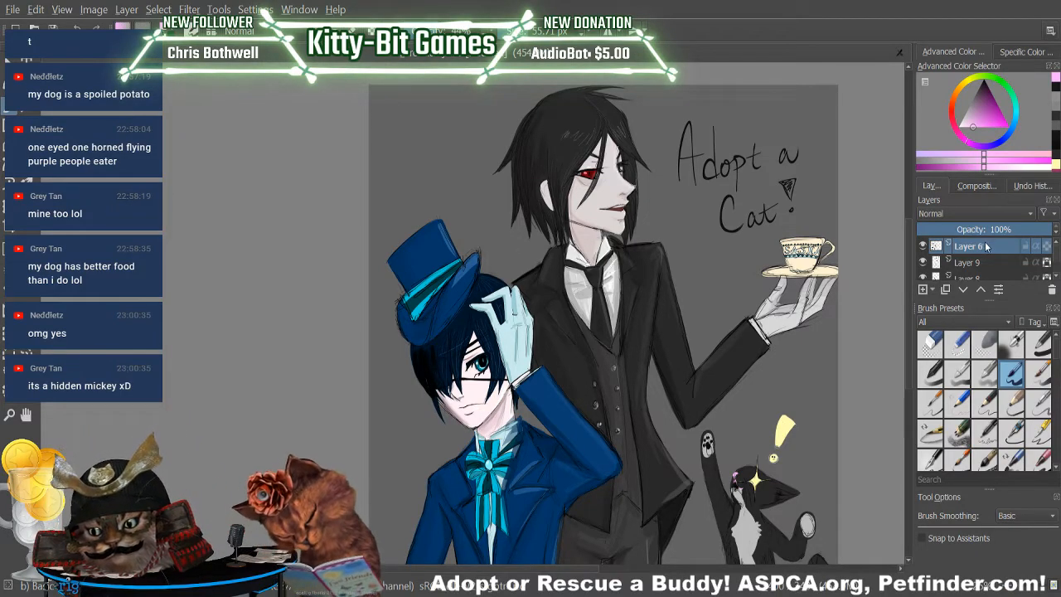
Sample the dark colour of the butler's hair and touch up the strands beside his eye with the basic brush.
{"action": "left_click", "coordinate": [929, 345]}
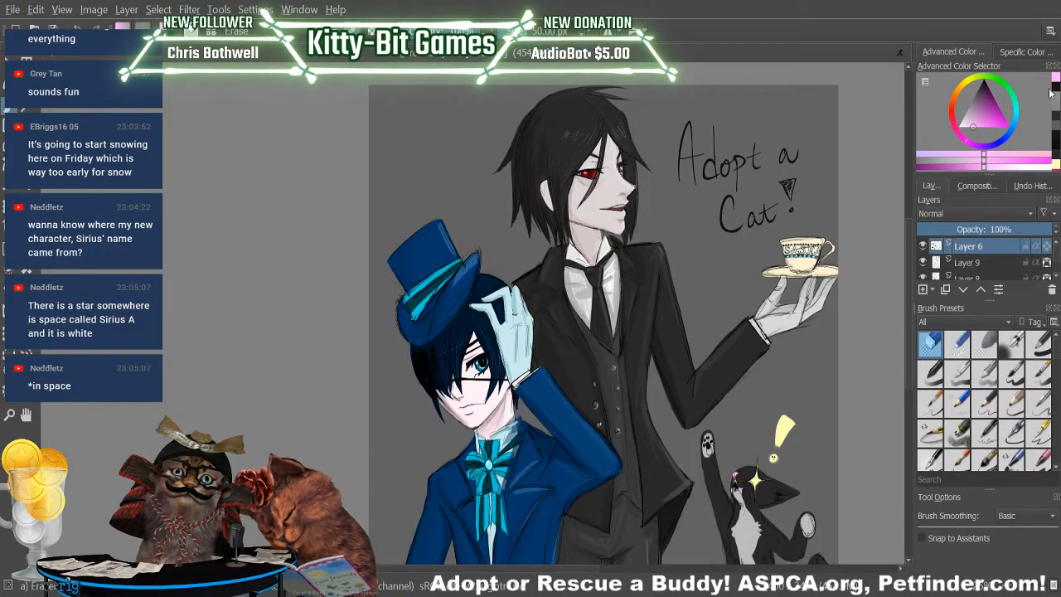
{"action": "left_click", "coordinate": [1011, 374]}
{"action": "left_click", "coordinate": [26, 250]}
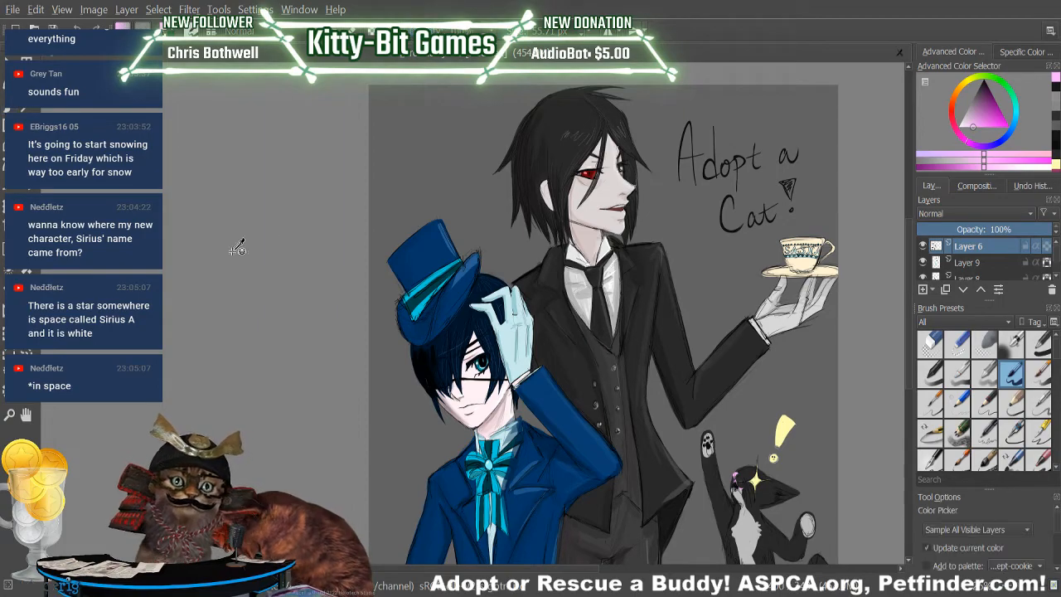
{"action": "left_click", "coordinate": [576, 107]}
{"action": "left_click", "coordinate": [14, 108]}
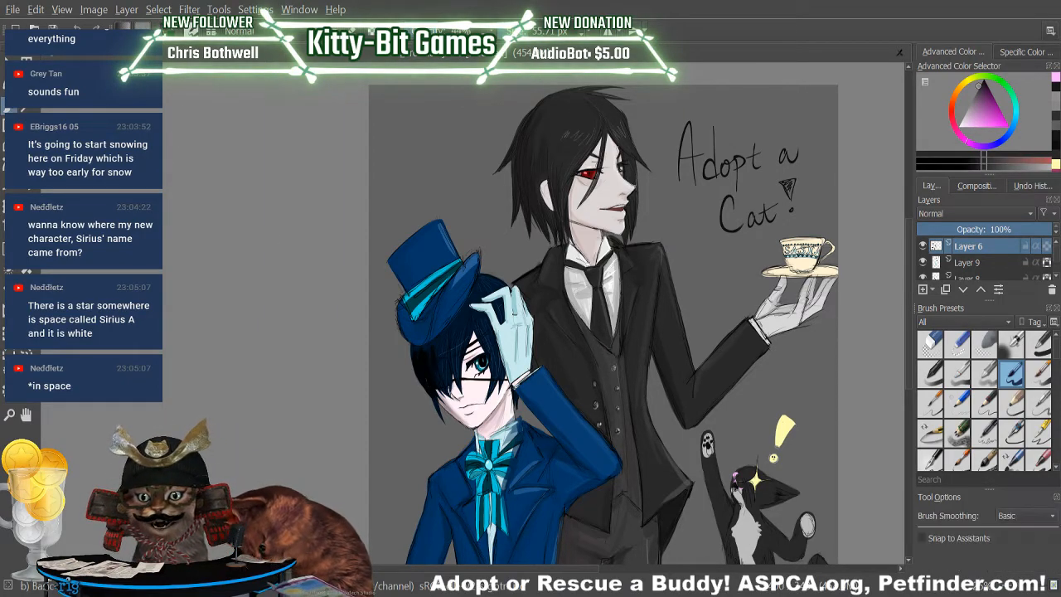
{"action": "left_click_drag", "start_coordinate": [598, 174], "coordinate": [605, 131]}
{"action": "mouse_move", "coordinate": [601, 169]}
{"action": "left_mouse_down"}
{"action": "mouse_move", "coordinate": [617, 134]}
{"action": "mouse_move", "coordinate": [610, 157]}
{"action": "left_mouse_up"}
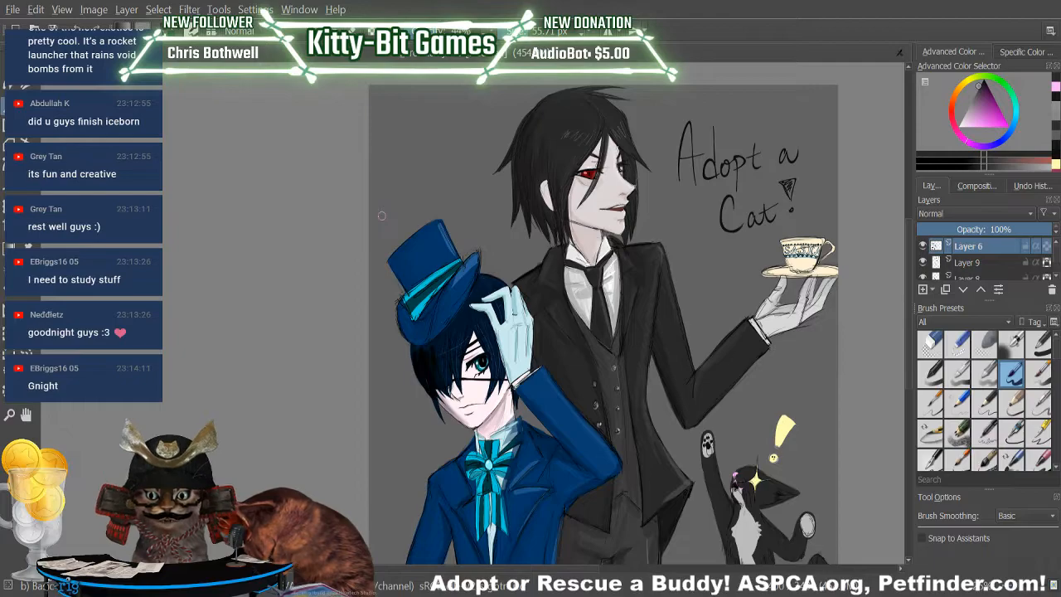
{"action": "left_click", "coordinate": [650, 512], "text": "ctrl"}
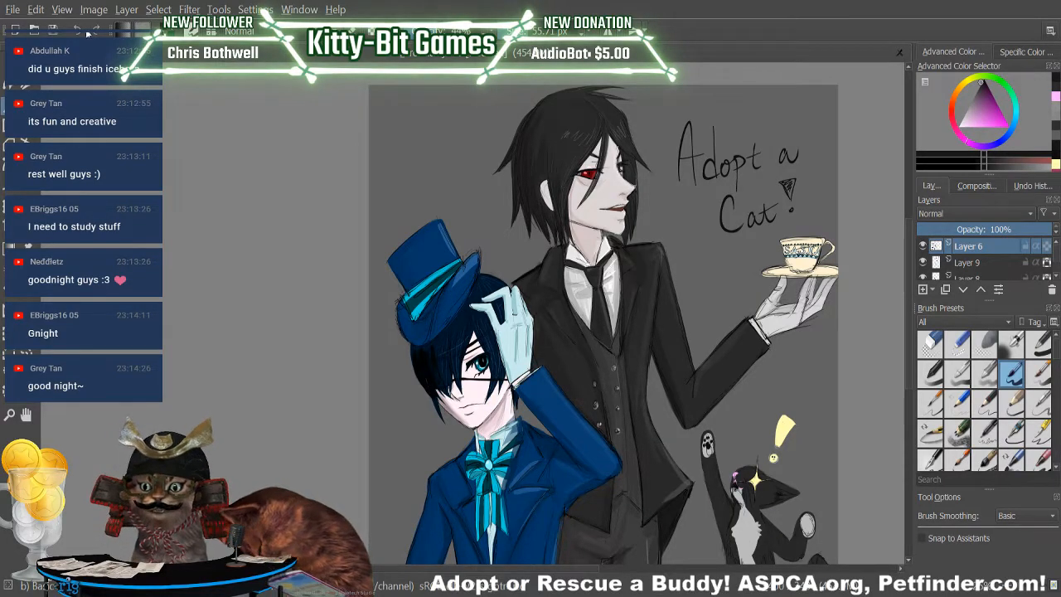
Choose a thin sketch brush and handwrite "Kitt" in dark strokes on the lower flap of the butler's coat, beside the cat.
{"action": "left_click_drag", "start_coordinate": [1016, 584], "coordinate": [1021, 585]}
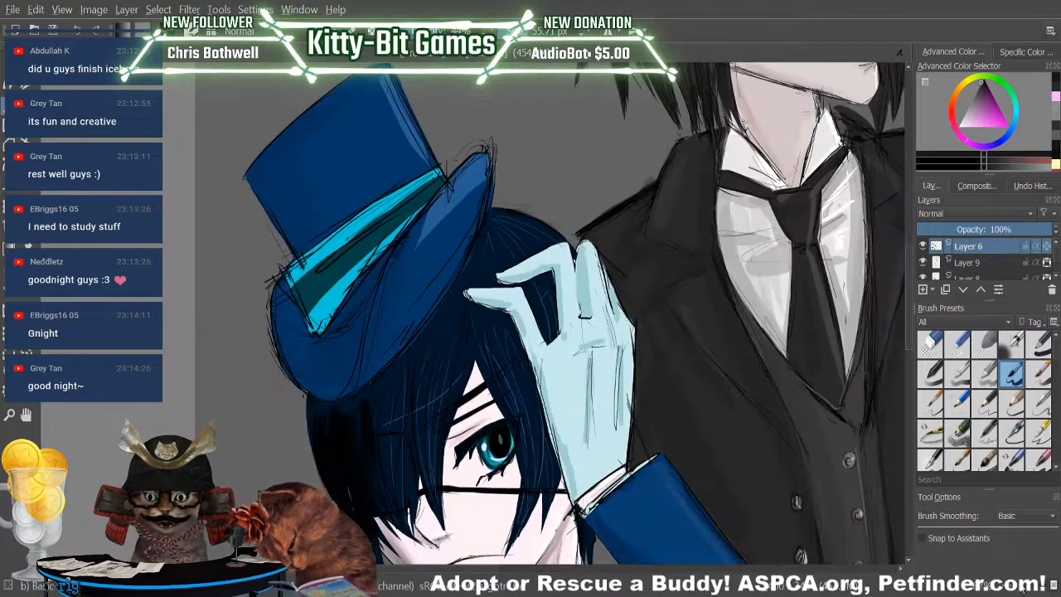
{"action": "left_click_drag", "start_coordinate": [534, 571], "coordinate": [609, 581]}
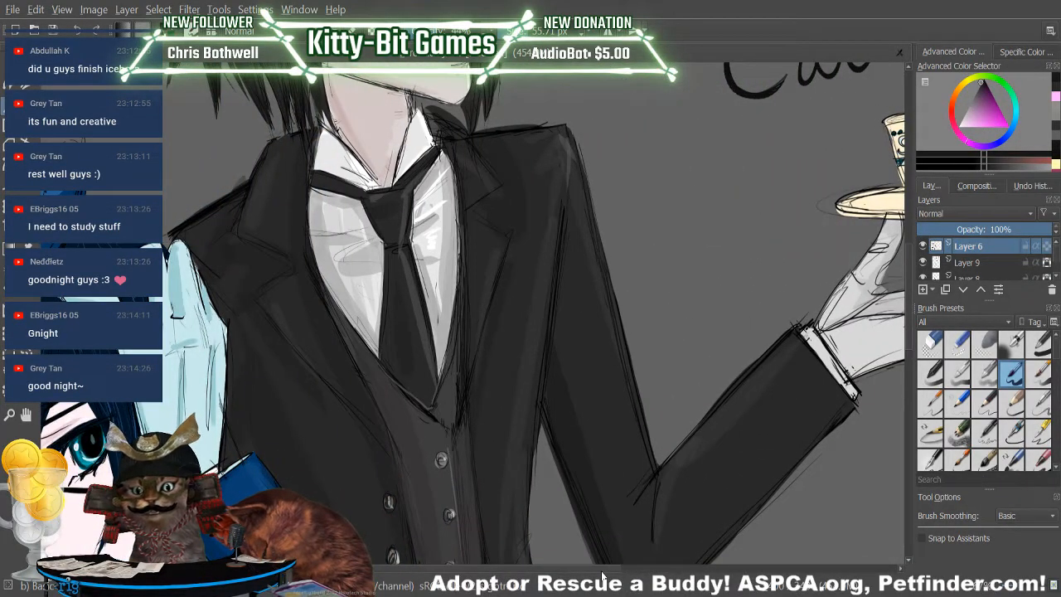
{"action": "left_click_drag", "start_coordinate": [911, 323], "coordinate": [911, 389]}
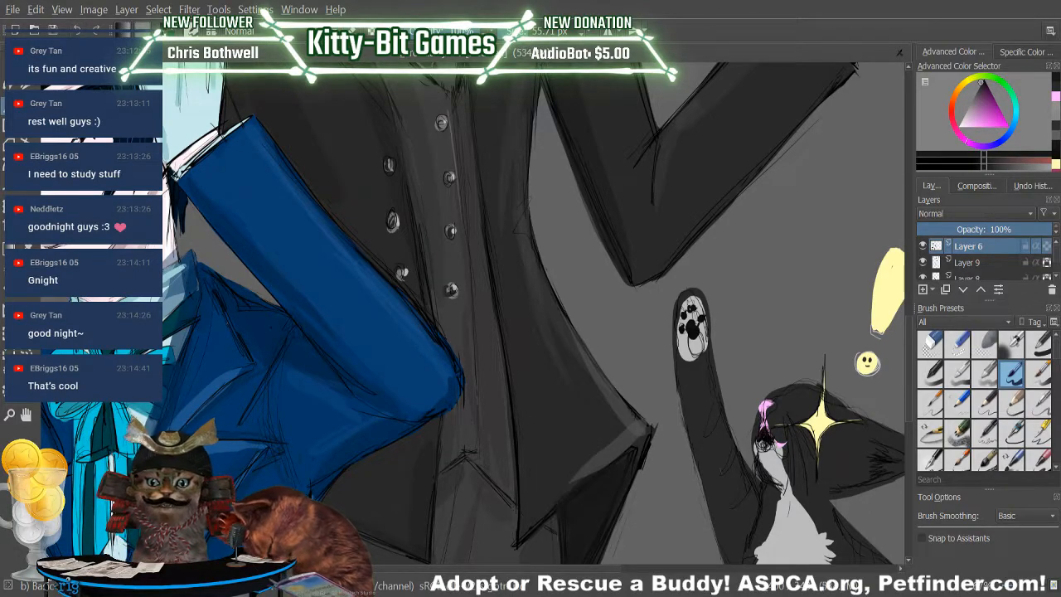
{"action": "left_click_drag", "start_coordinate": [1058, 354], "coordinate": [1058, 435]}
{"action": "scroll", "coordinate": [1058, 434], "scroll_direction": "up", "scroll_amount": 3}
{"action": "left_click", "coordinate": [984, 373]}
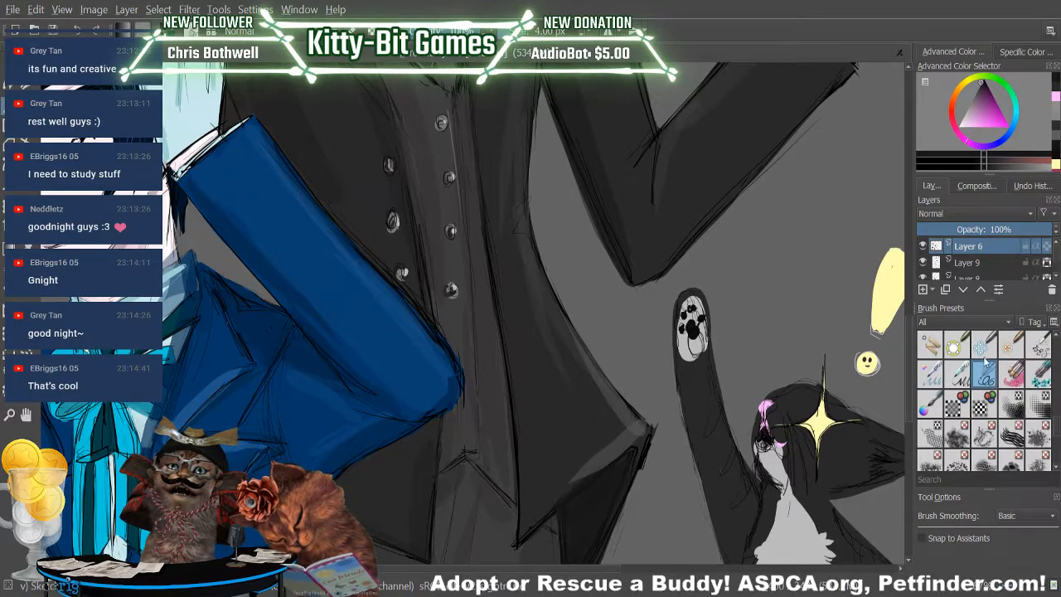
{"action": "mouse_move", "coordinate": [535, 491]}
{"action": "left_mouse_down"}
{"action": "mouse_move", "coordinate": [537, 460]}
{"action": "mouse_move", "coordinate": [549, 495]}
{"action": "mouse_move", "coordinate": [552, 471]}
{"action": "mouse_move", "coordinate": [564, 477]}
{"action": "left_mouse_up"}
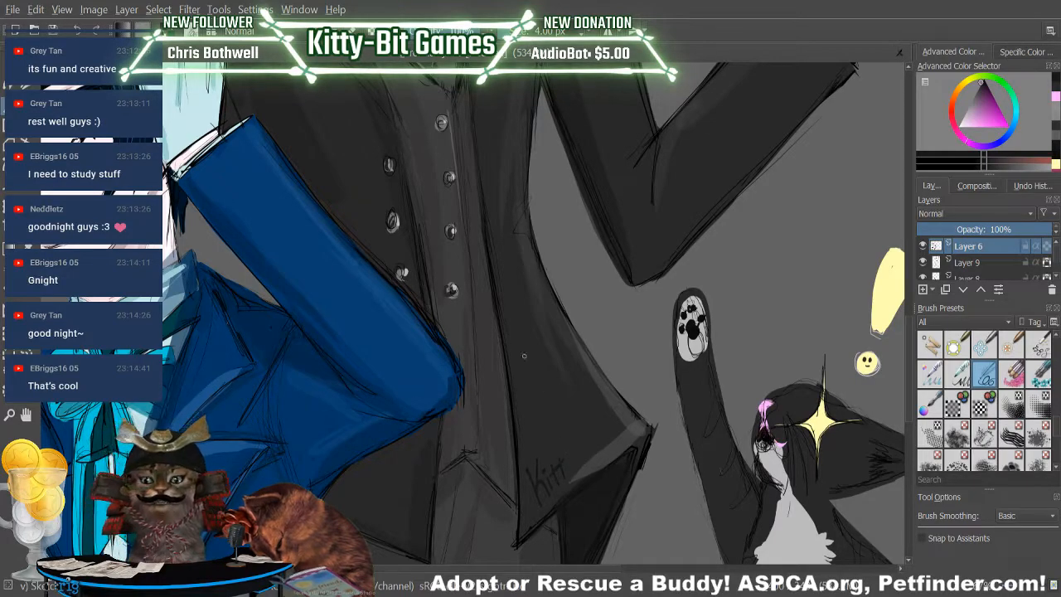
Undo the signature's last letters after "Ki" and complete it as "KittyBitGames" along the lower edge of the butler's coat.
{"action": "key", "text": "ctrl+z"}
{"action": "key", "text": "ctrl+z"}
{"action": "key", "text": "ctrl+z"}
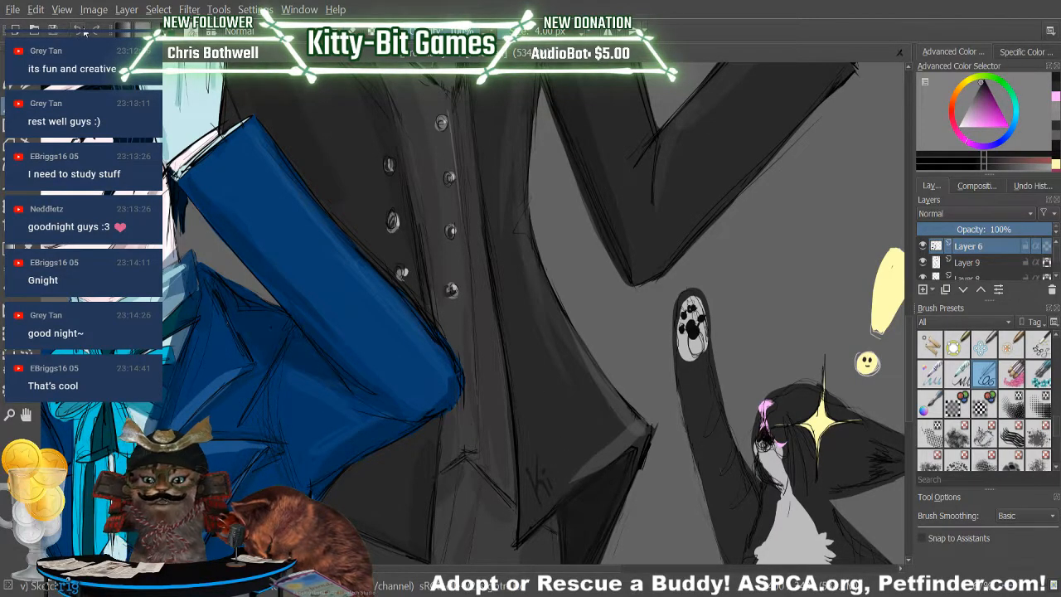
{"action": "left_click_drag", "start_coordinate": [552, 470], "coordinate": [571, 469]}
{"action": "left_click_drag", "start_coordinate": [579, 462], "coordinate": [571, 484]}
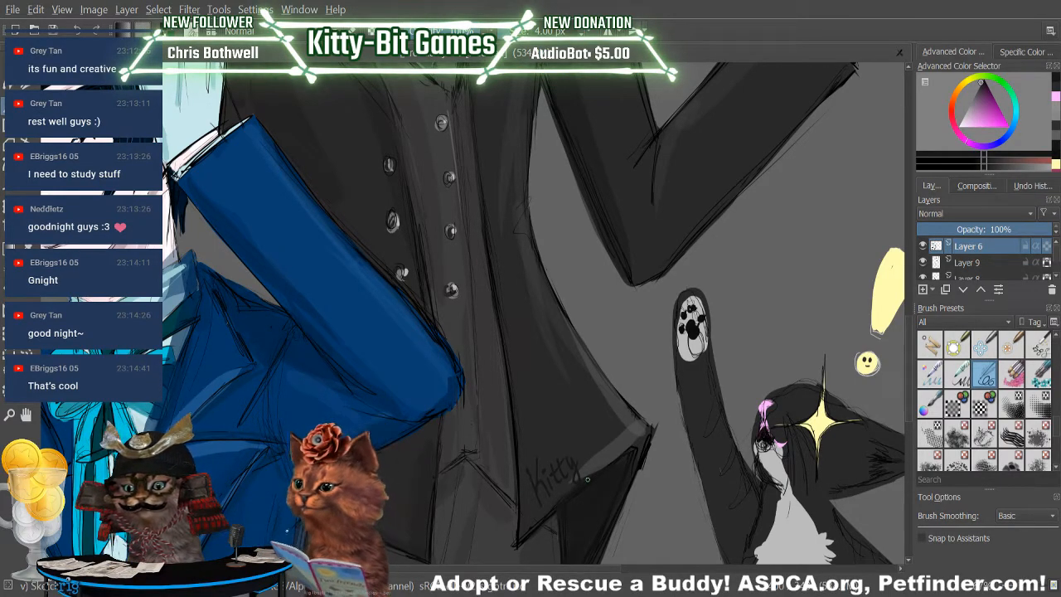
{"action": "left_click_drag", "start_coordinate": [575, 447], "coordinate": [582, 463]}
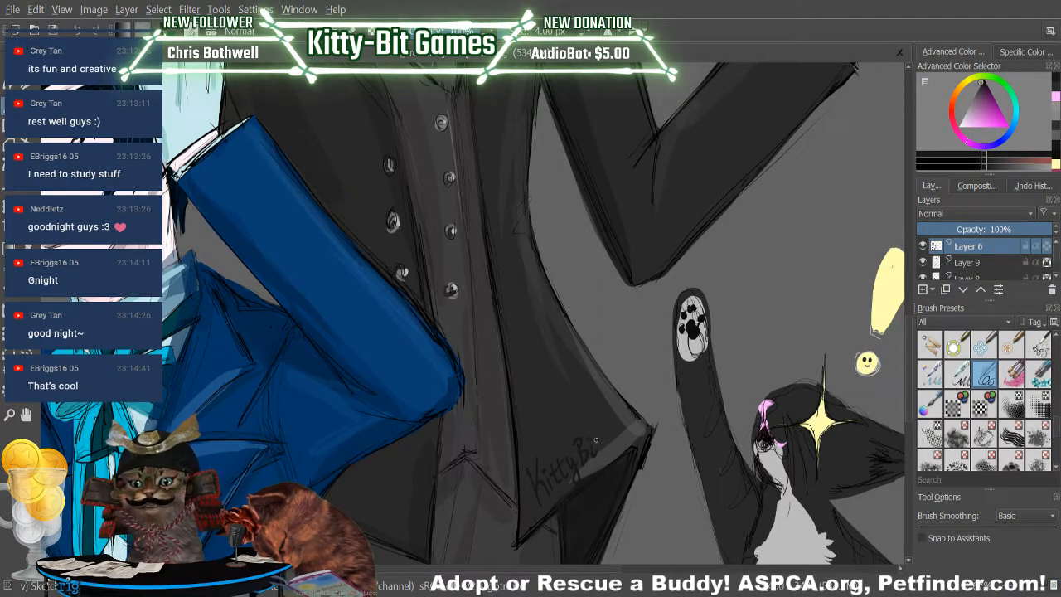
{"action": "mouse_move", "coordinate": [608, 422]}
{"action": "left_mouse_down"}
{"action": "mouse_move", "coordinate": [611, 439]}
{"action": "mouse_move", "coordinate": [638, 432]}
{"action": "left_mouse_up"}
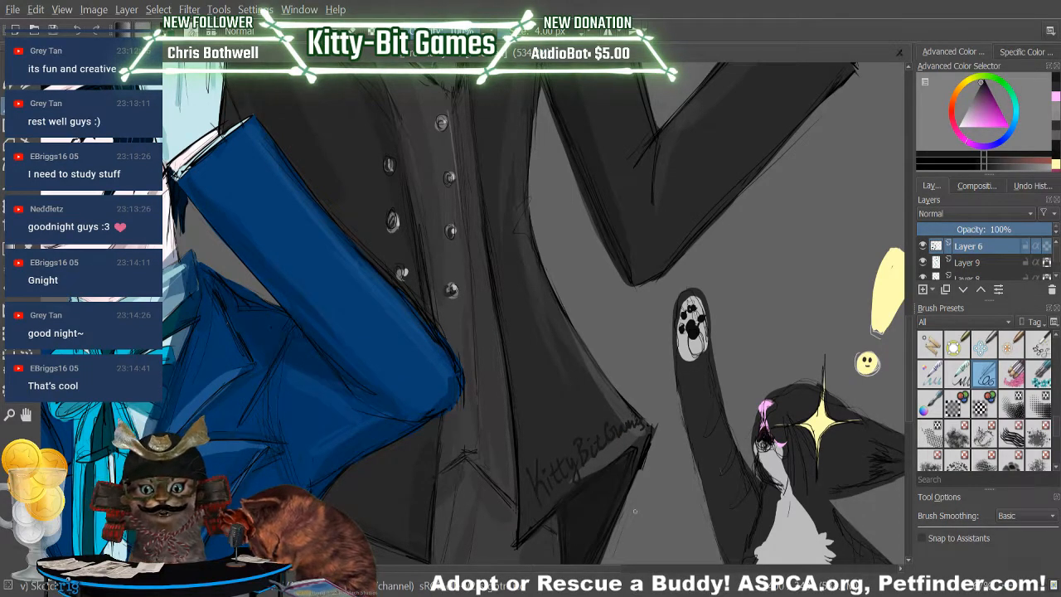